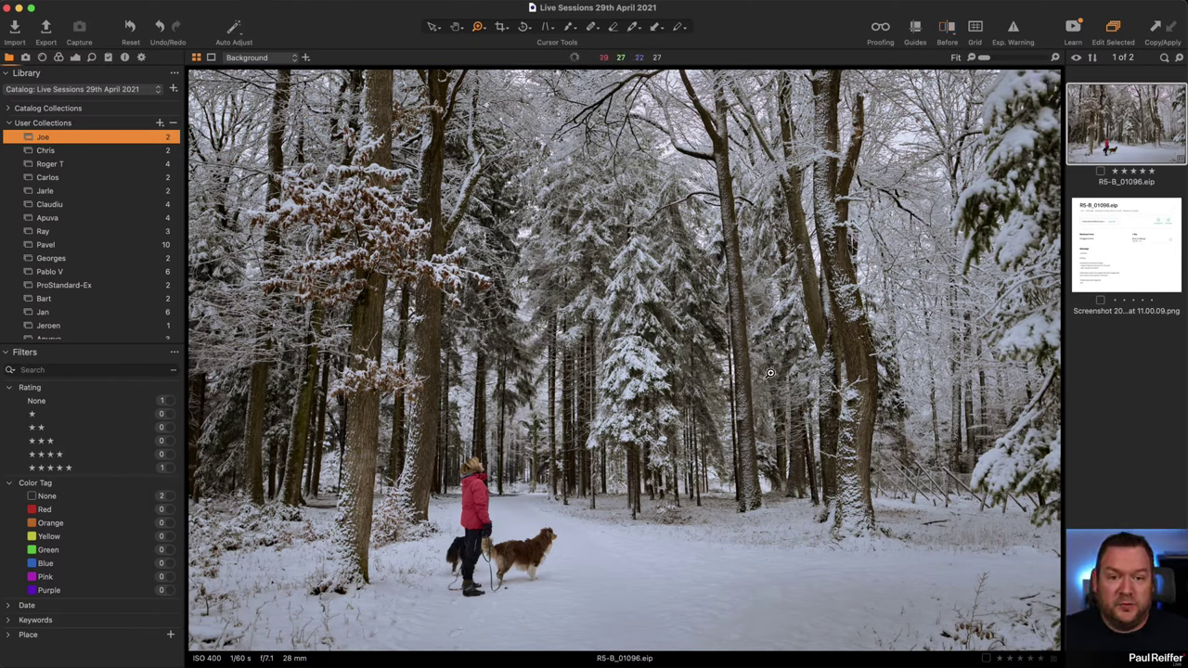
Compare the snowy forest photo with its unedited version, using both the split divider and the Full View before mode.
key(y)
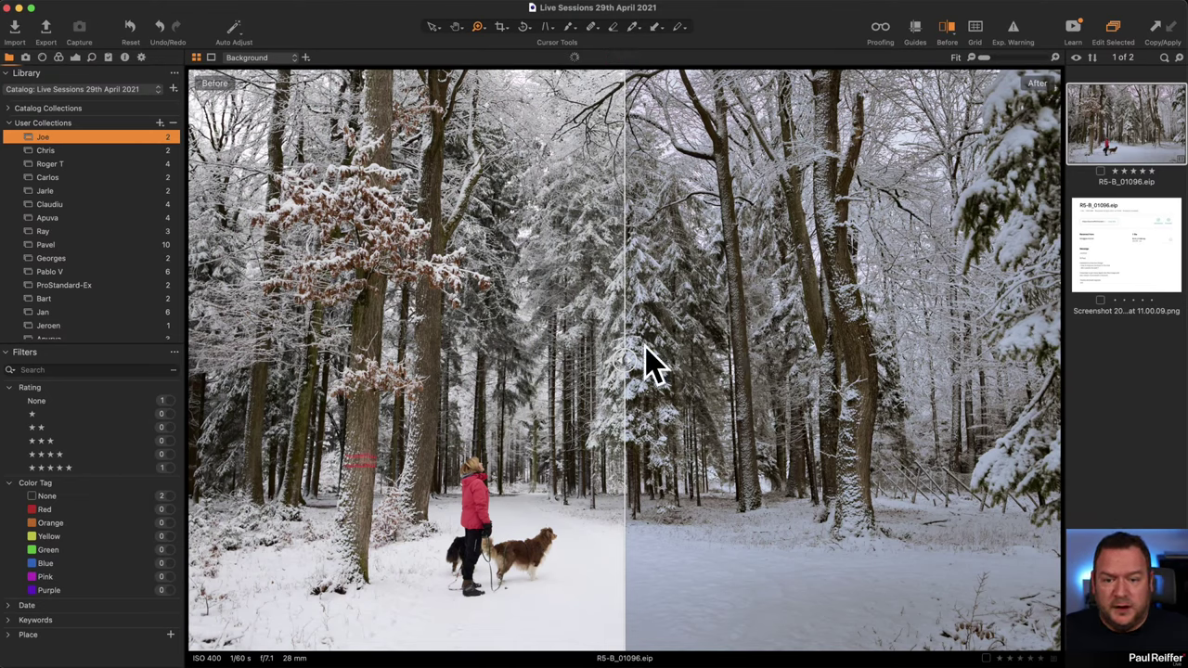
drag(647, 358, 502, 360)
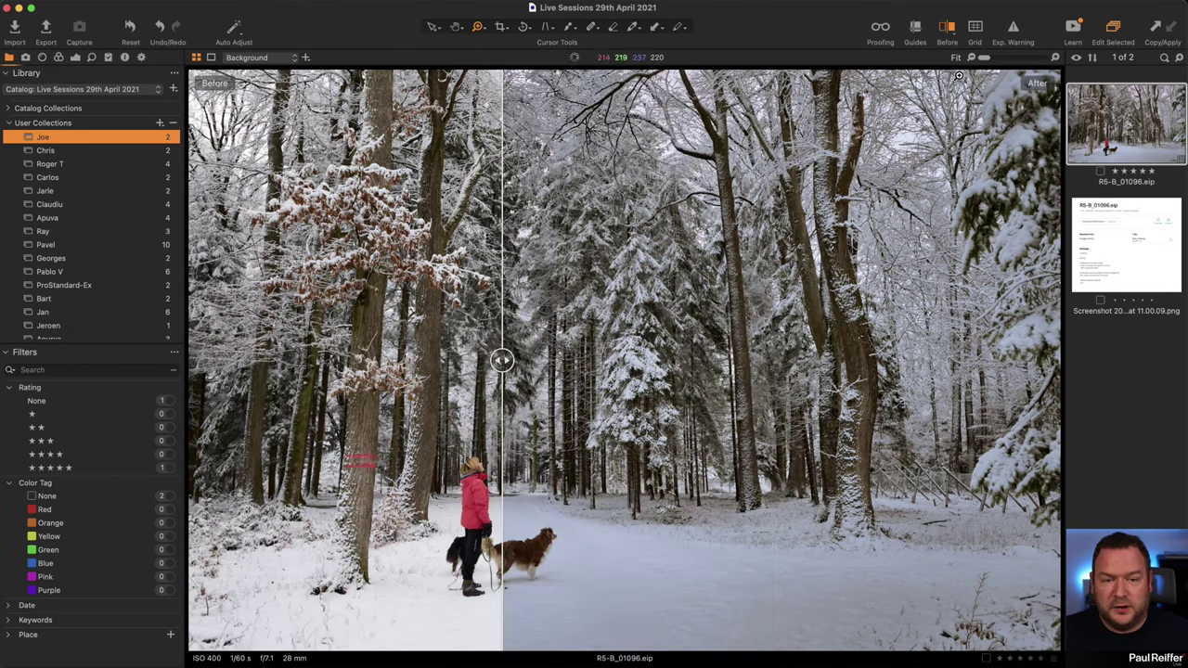
click(953, 34)
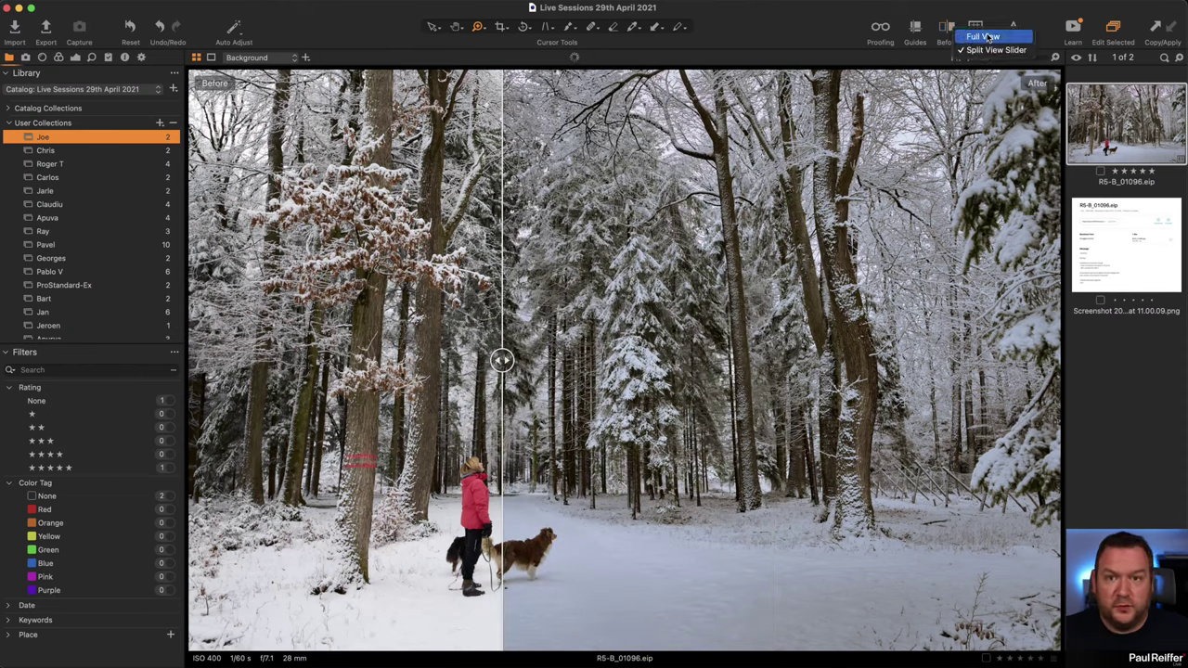
click(974, 36)
key(y)
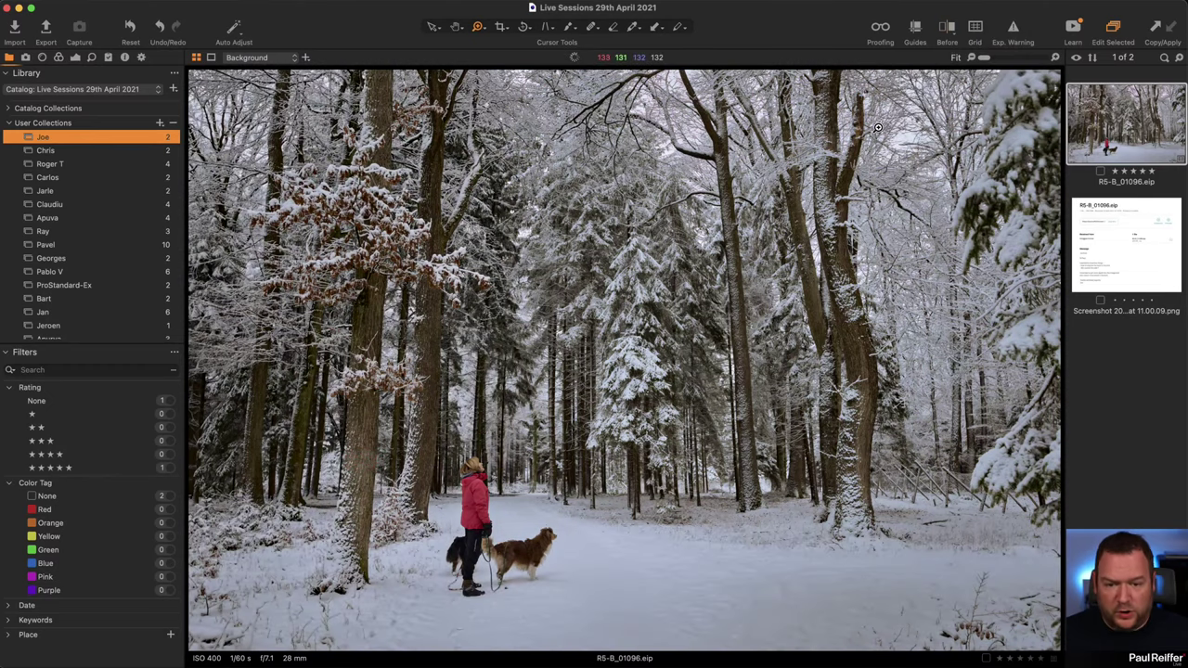
key(y)
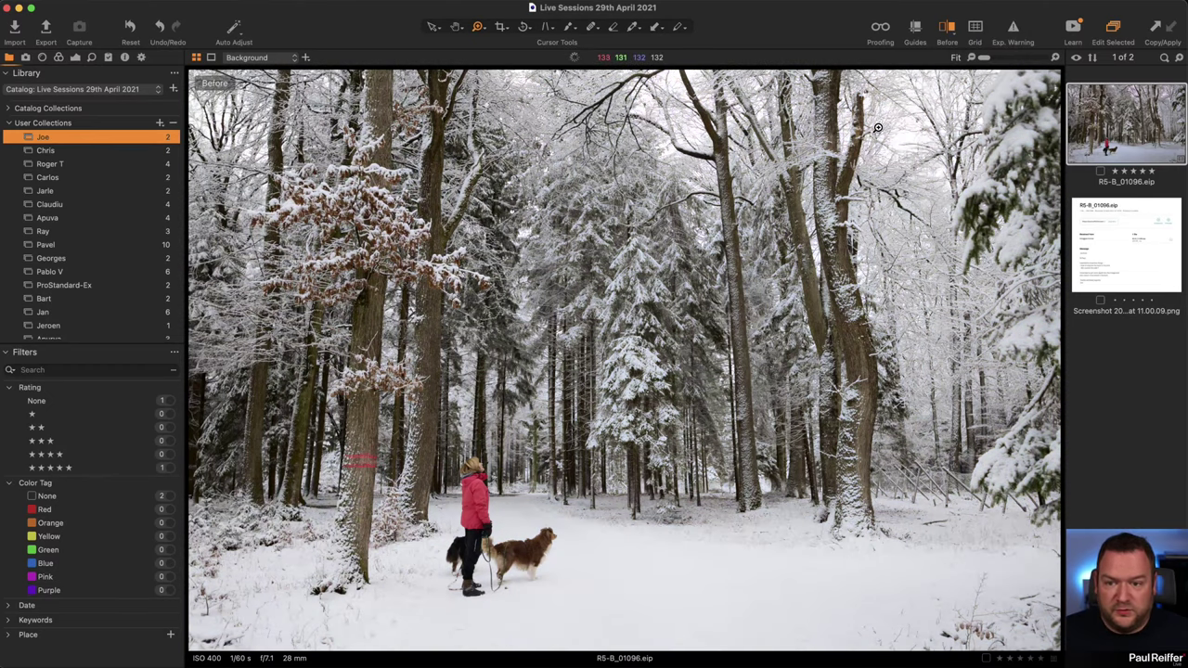
key(y)
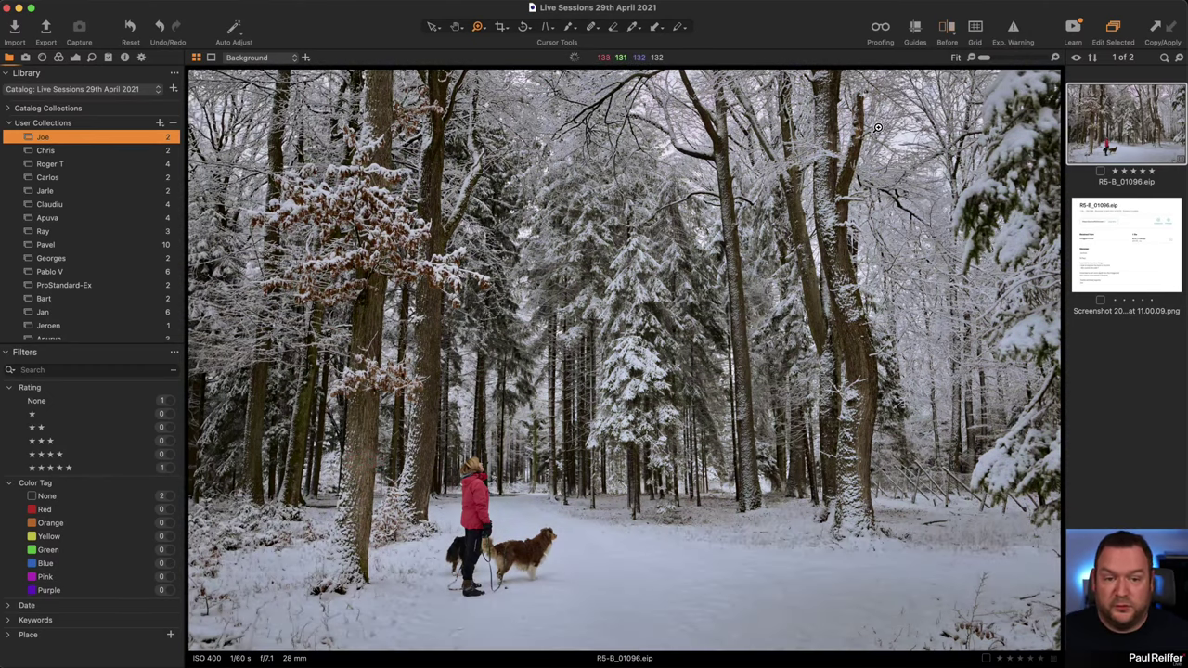
Switch the before/after comparison to Split View Slider and sweep the divider across the full width of the photo.
click(949, 35)
click(993, 53)
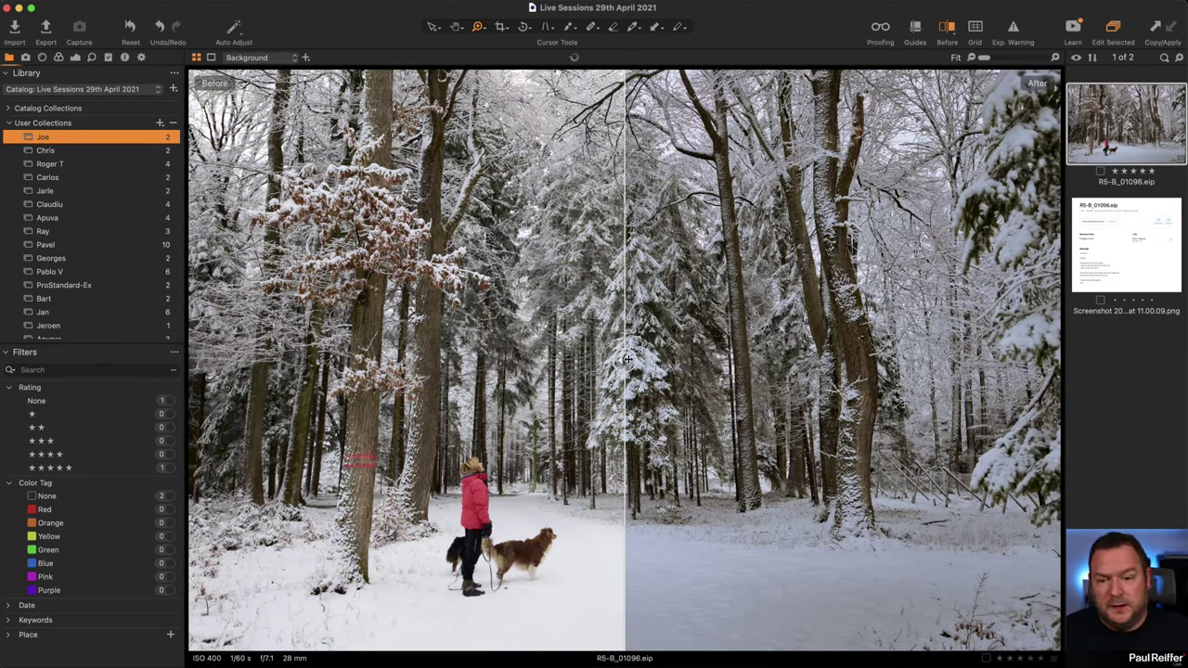
drag(627, 360, 126, 412)
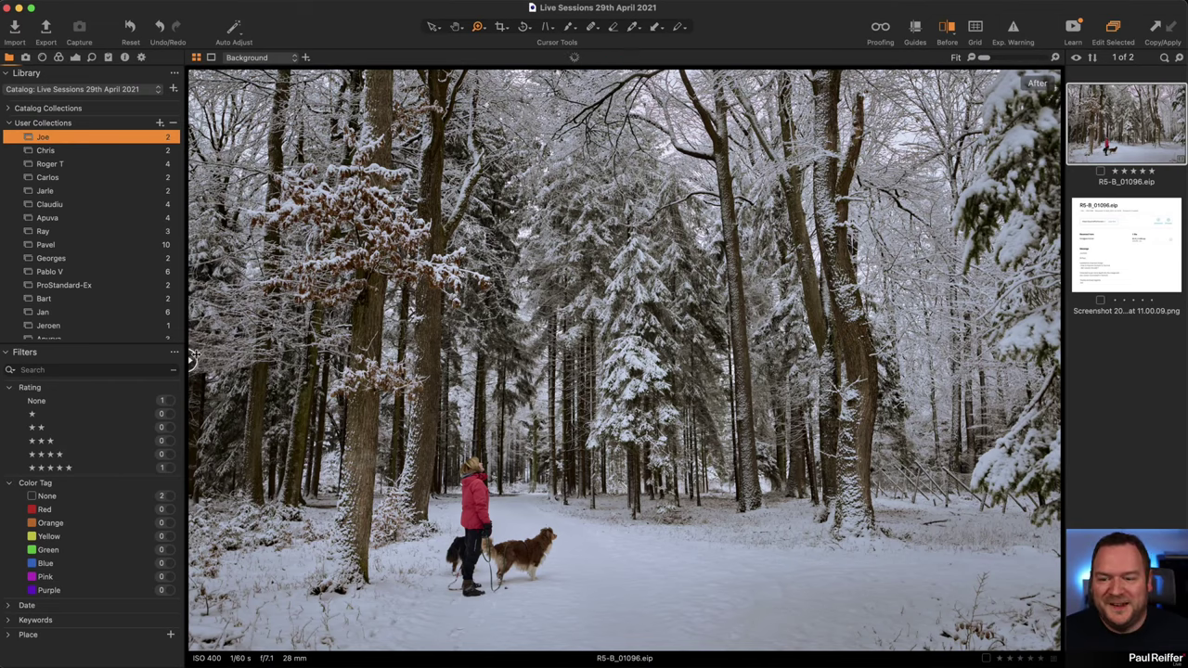
drag(193, 360, 1091, 503)
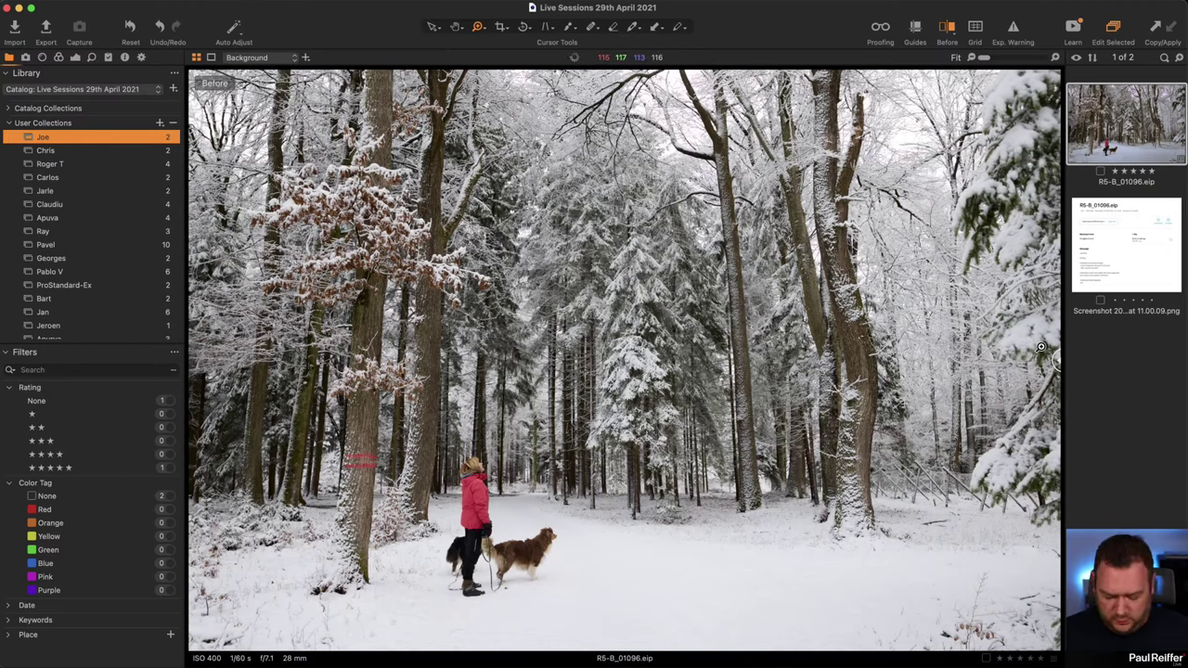
With the Select cursor active, sweep the before/after divider back across the photo and park it on the red-marked tree trunk.
key(v)
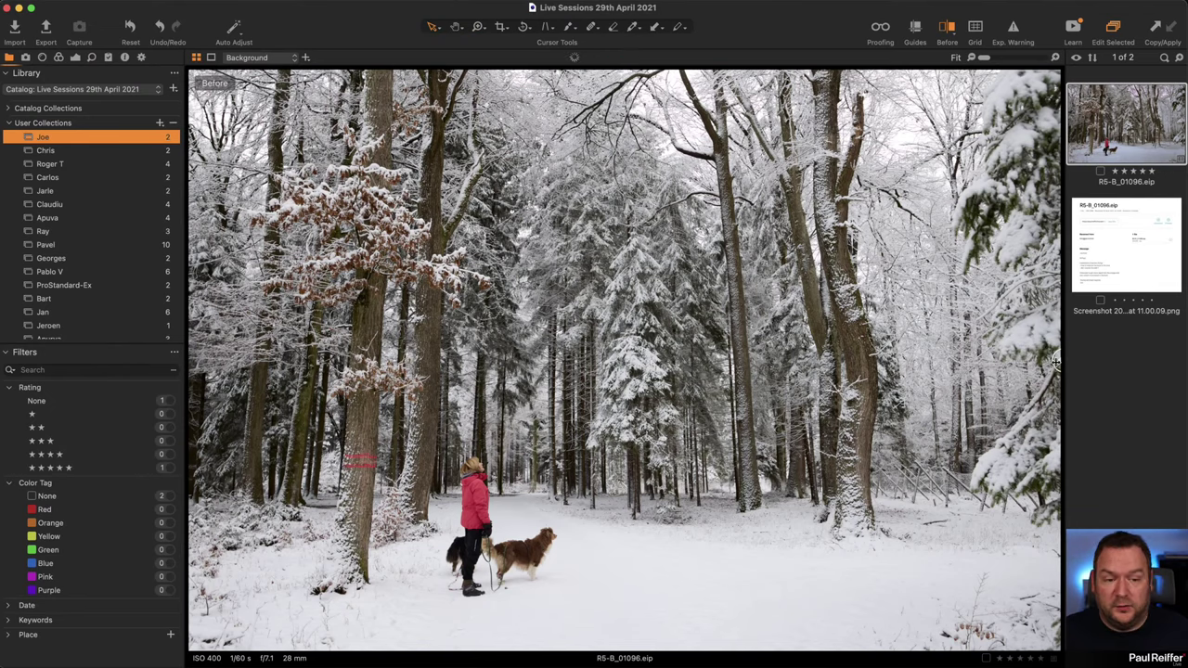
drag(1055, 359, 605, 382)
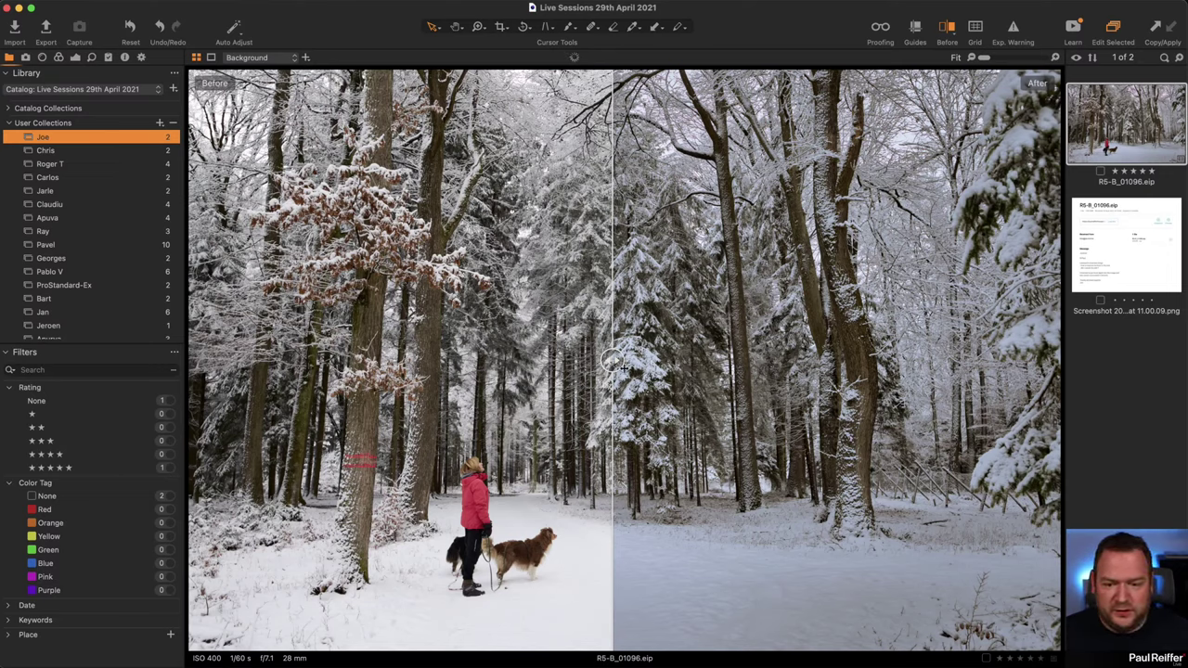
drag(615, 360, 285, 360)
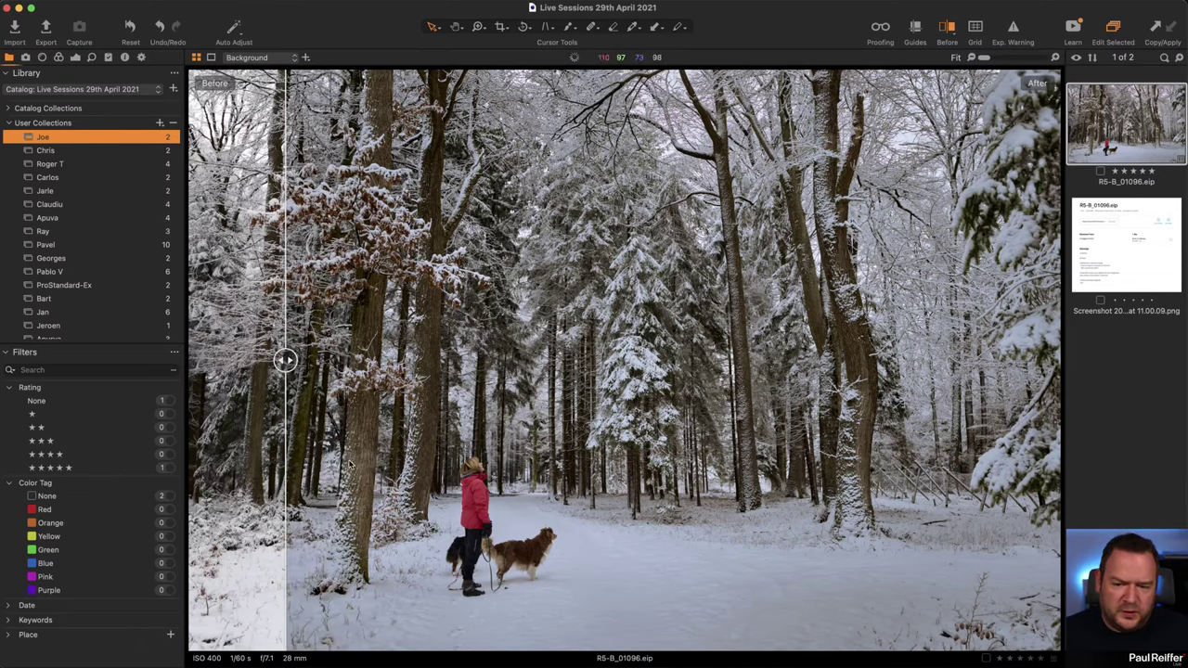
drag(285, 360, 365, 362)
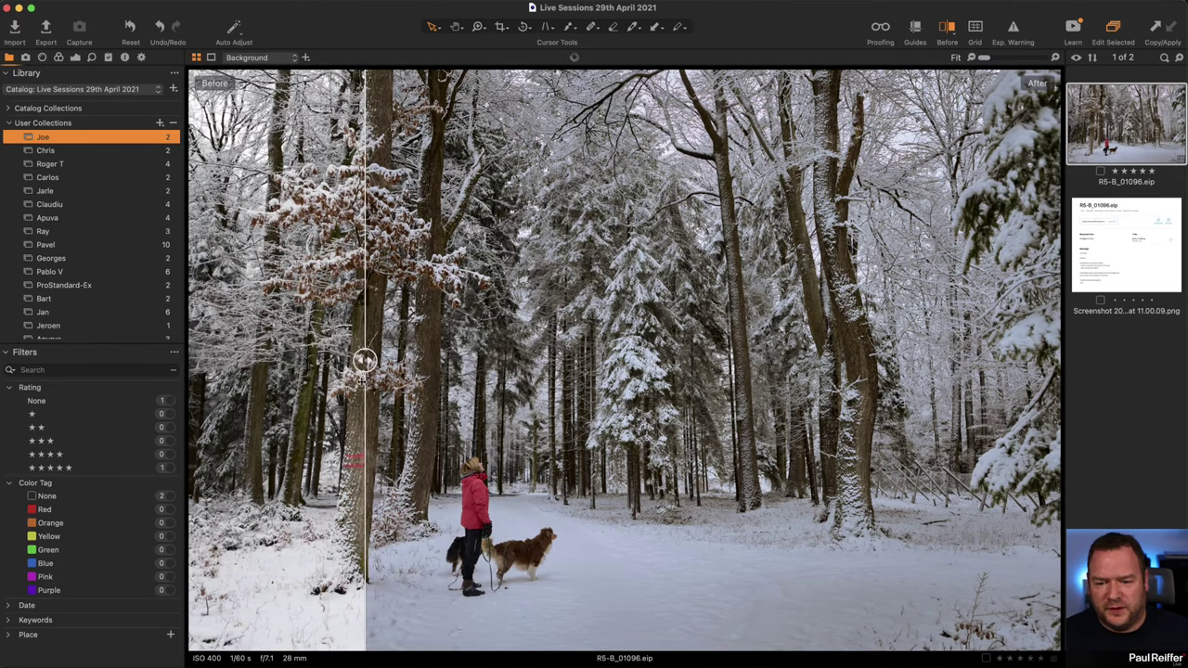
Zoom in on the red-marked tree trunk and compare it before and after, leaving the divider clear of the trunk.
key(z)
click(356, 454)
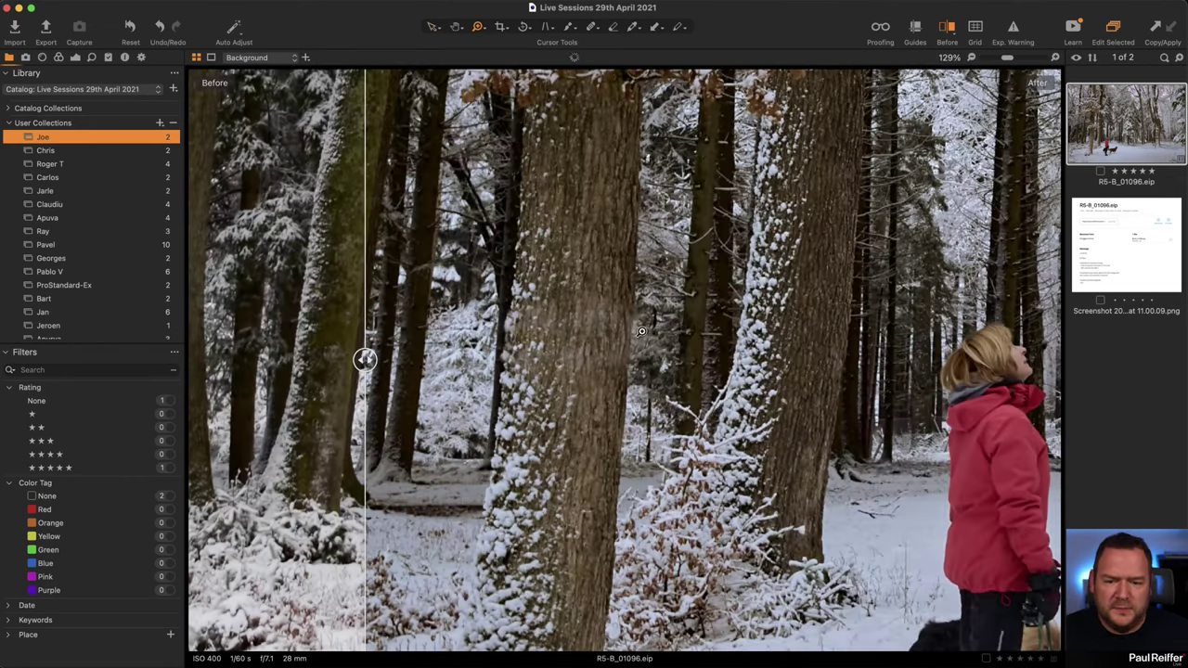
drag(534, 360, 252, 360)
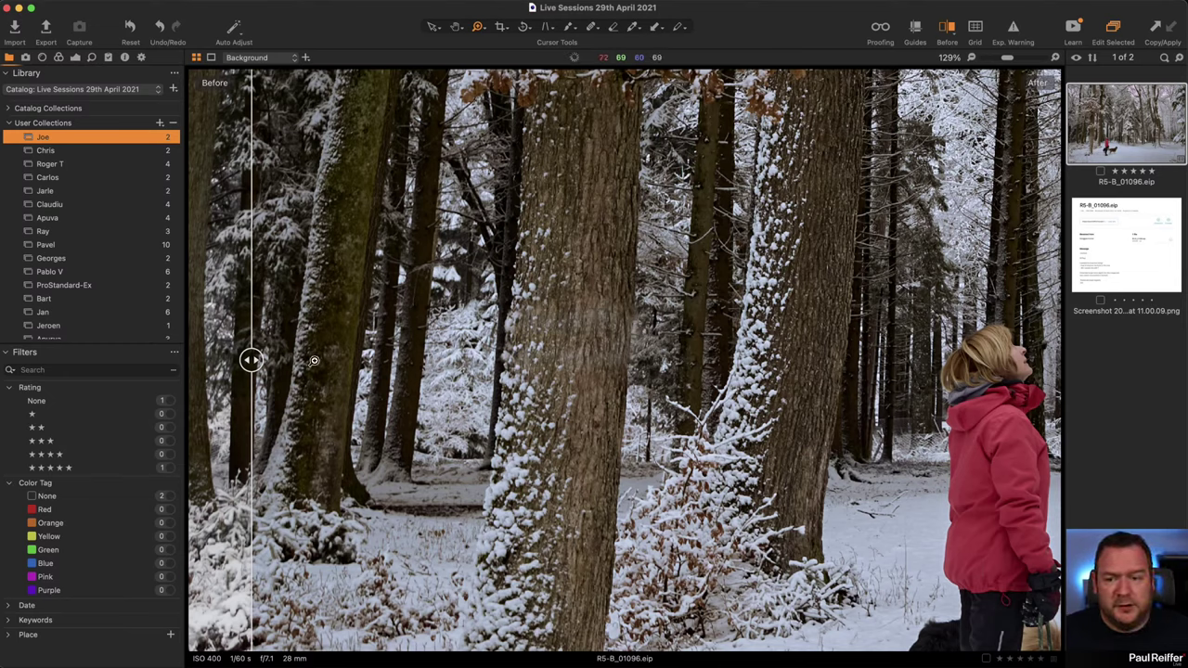
Display the layer adjustments, select Heal Layer 1 and briefly show its mask over the tree trunk.
click(75, 57)
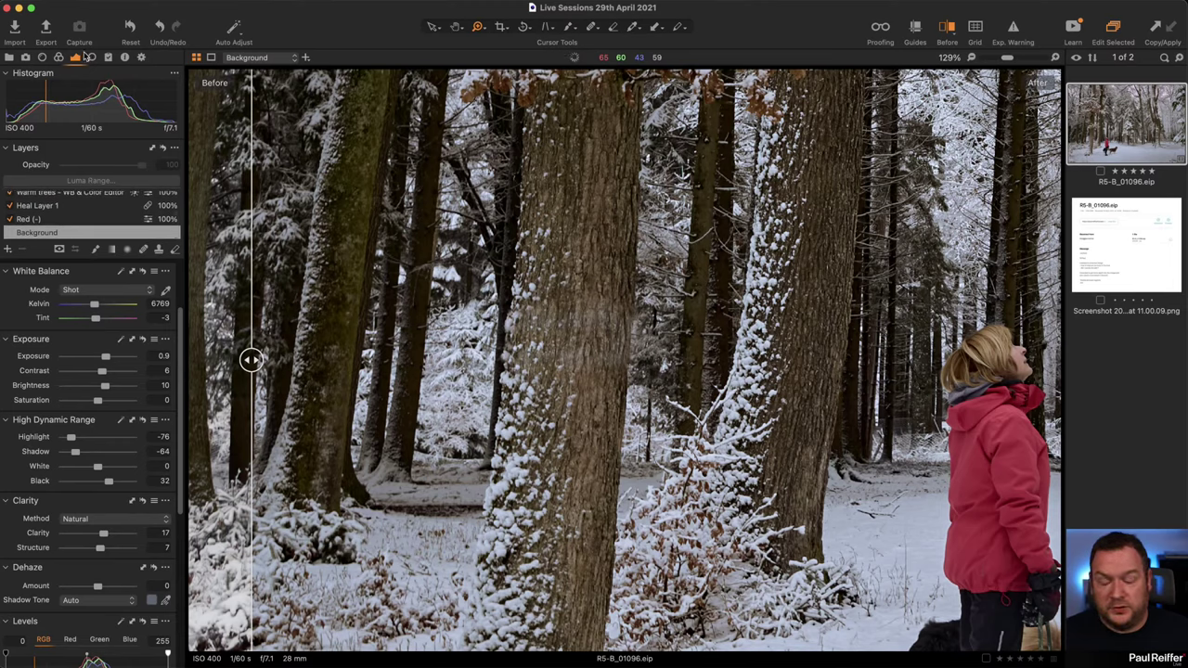
scroll(56, 215, up, 1)
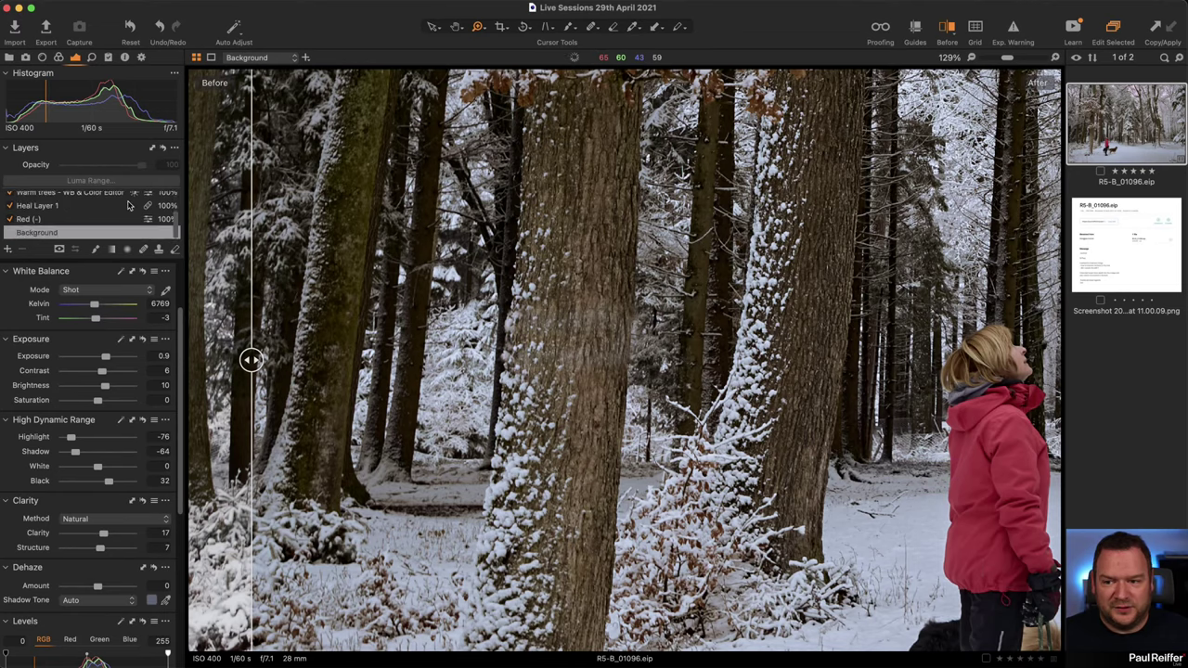
click(71, 206)
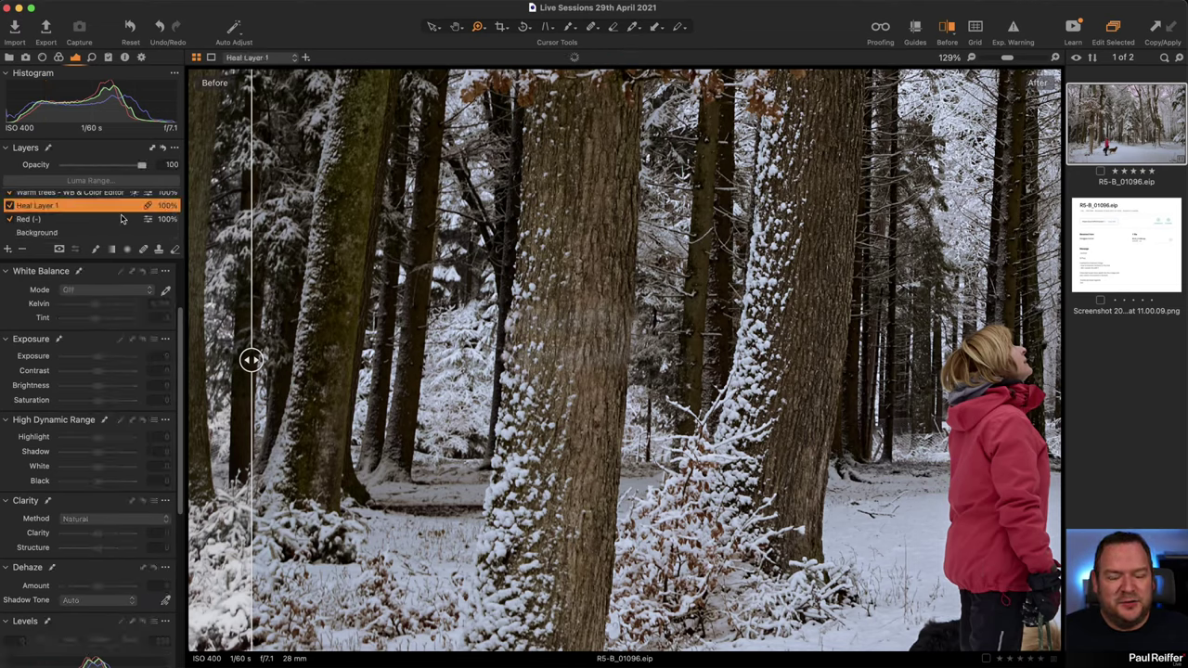
key(m)
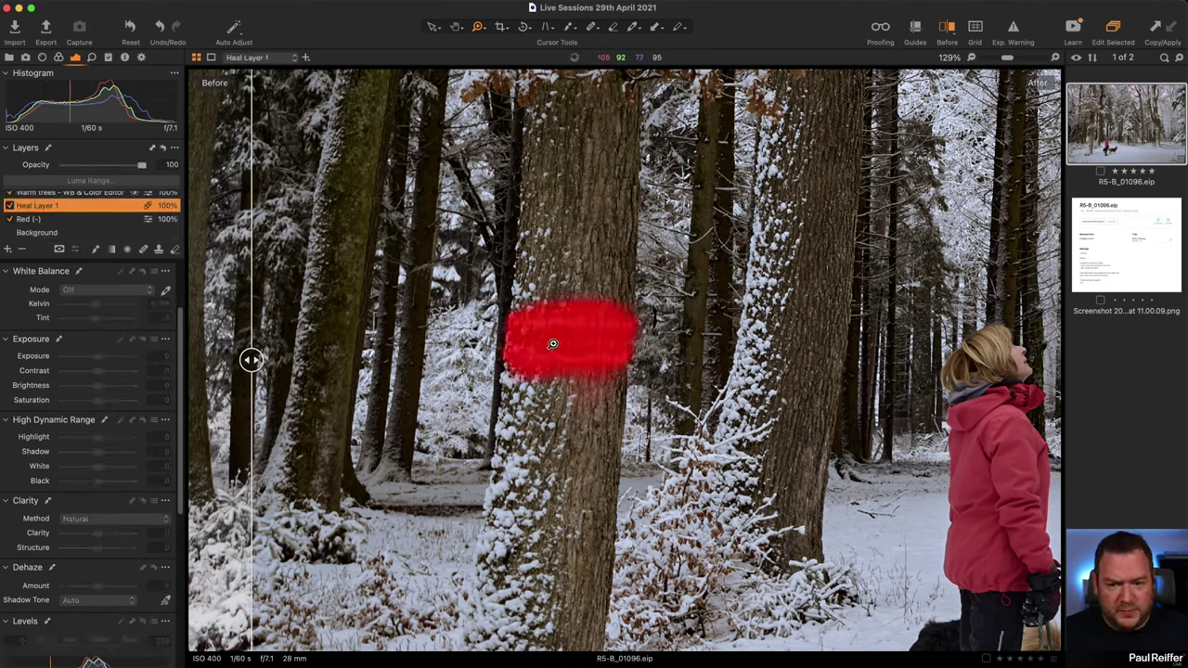
key(m)
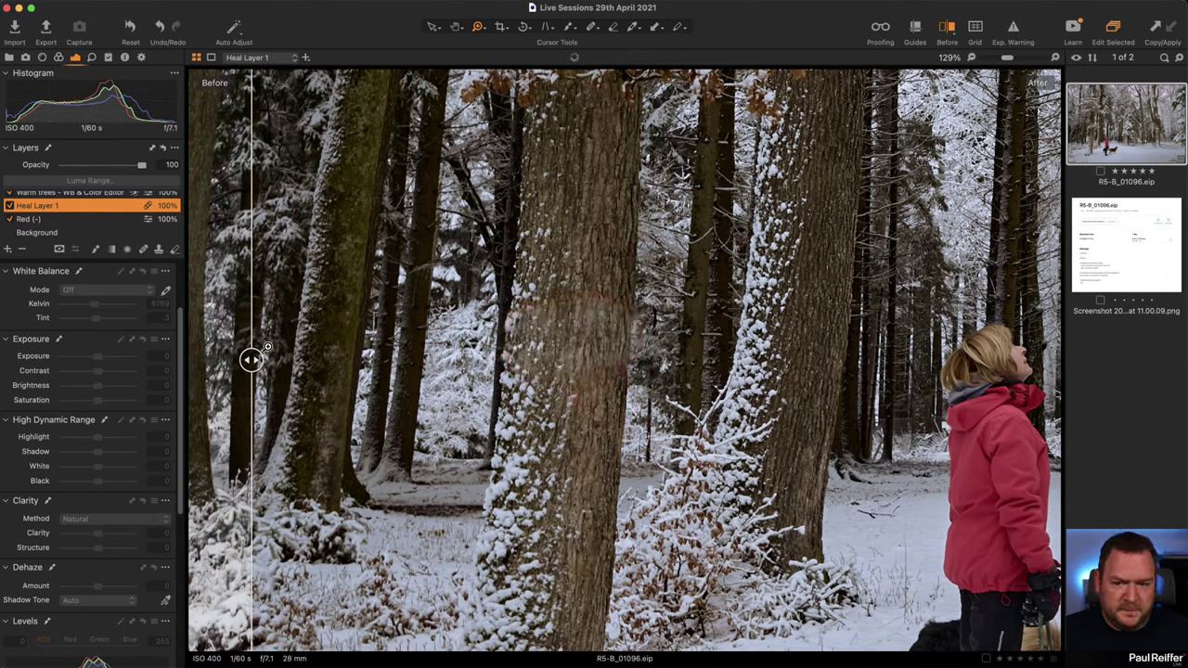
Inspect Heal Layer 1's mask together with its heal source point on the trunk, and hide the mask.
drag(252, 360, 377, 360)
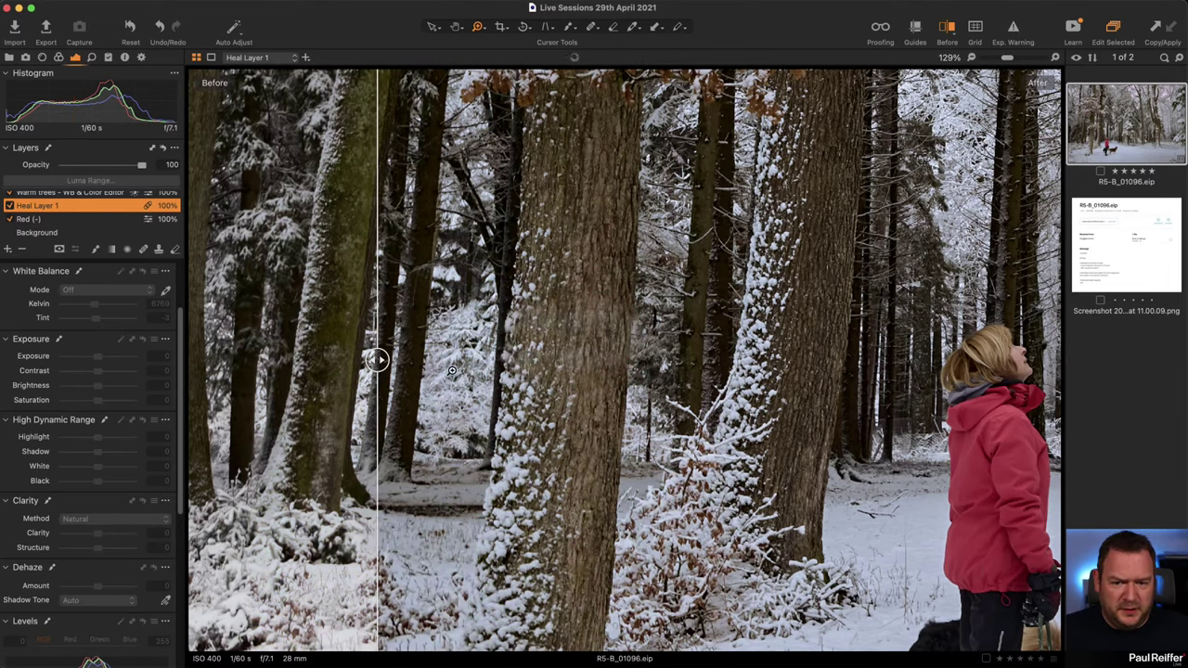
key(m)
key(q)
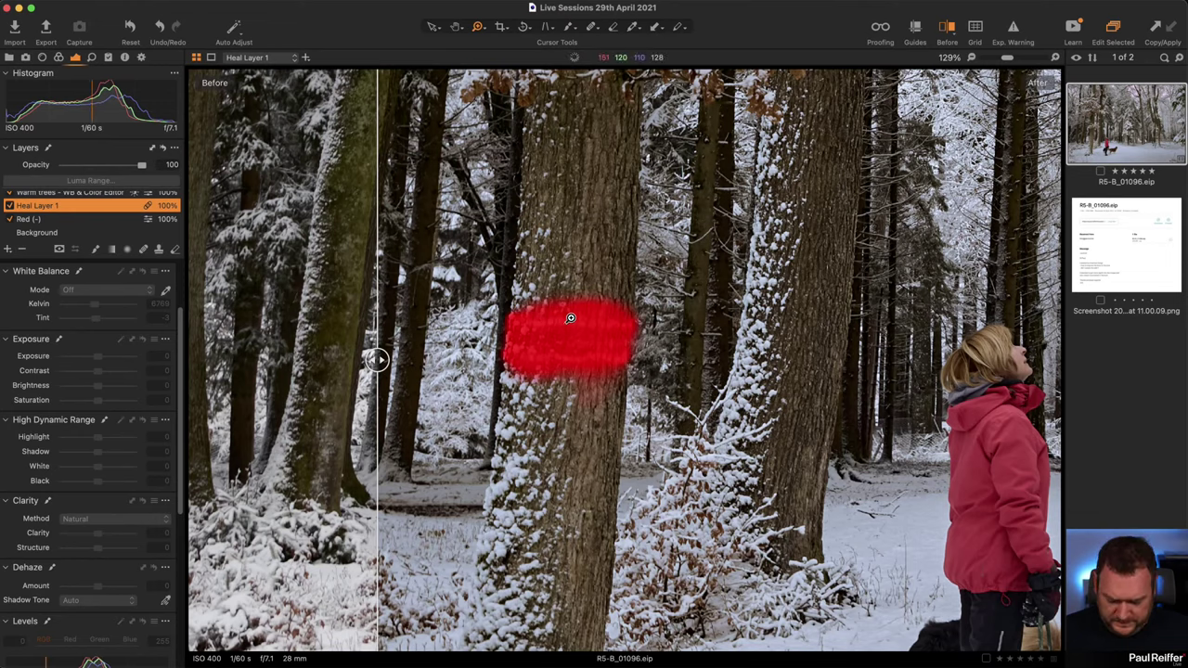
click(597, 323)
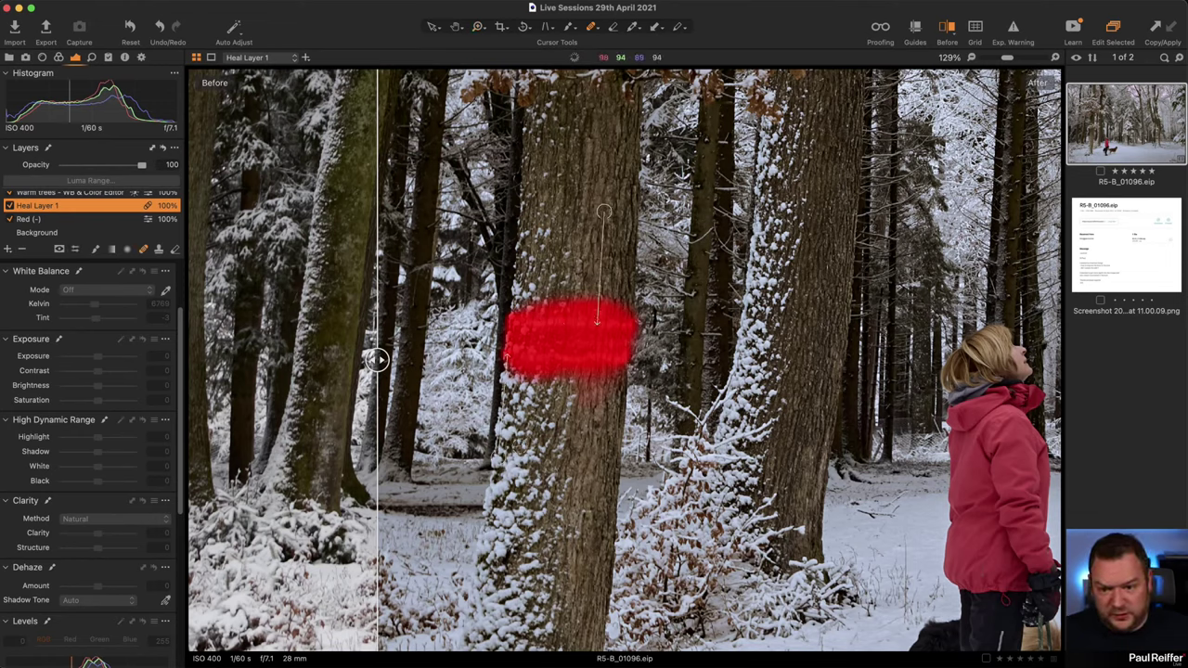
key(m)
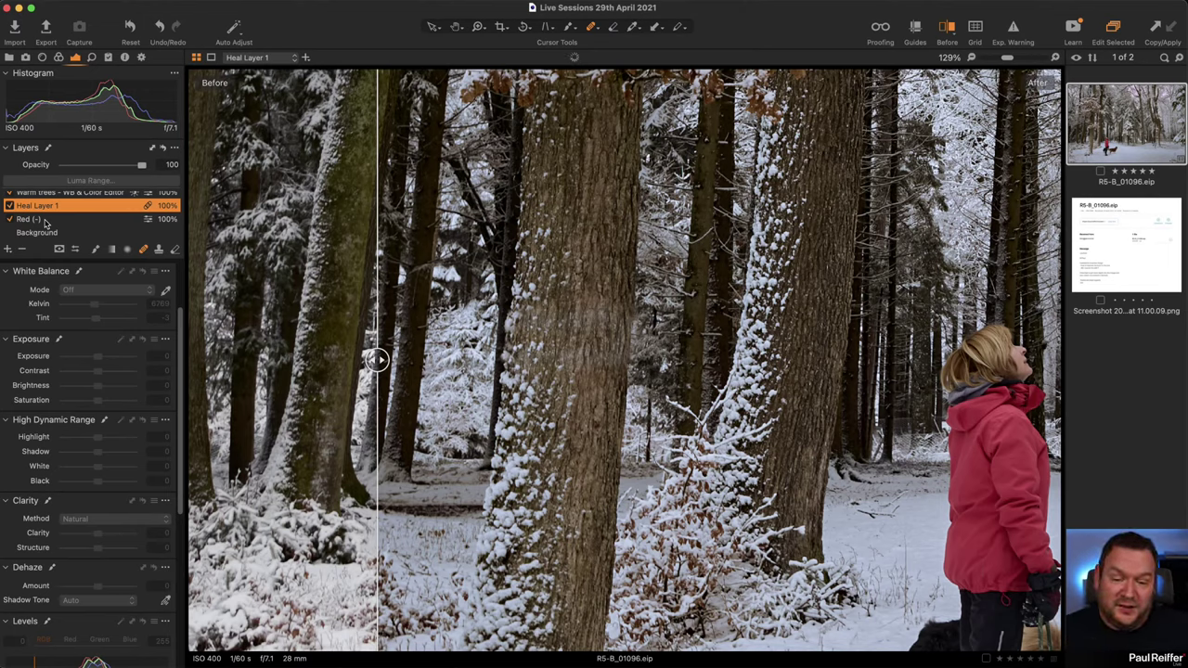
Disable Heal Layer 1 and compare the trunk's red bands with the original using the before/after split divider.
click(8, 206)
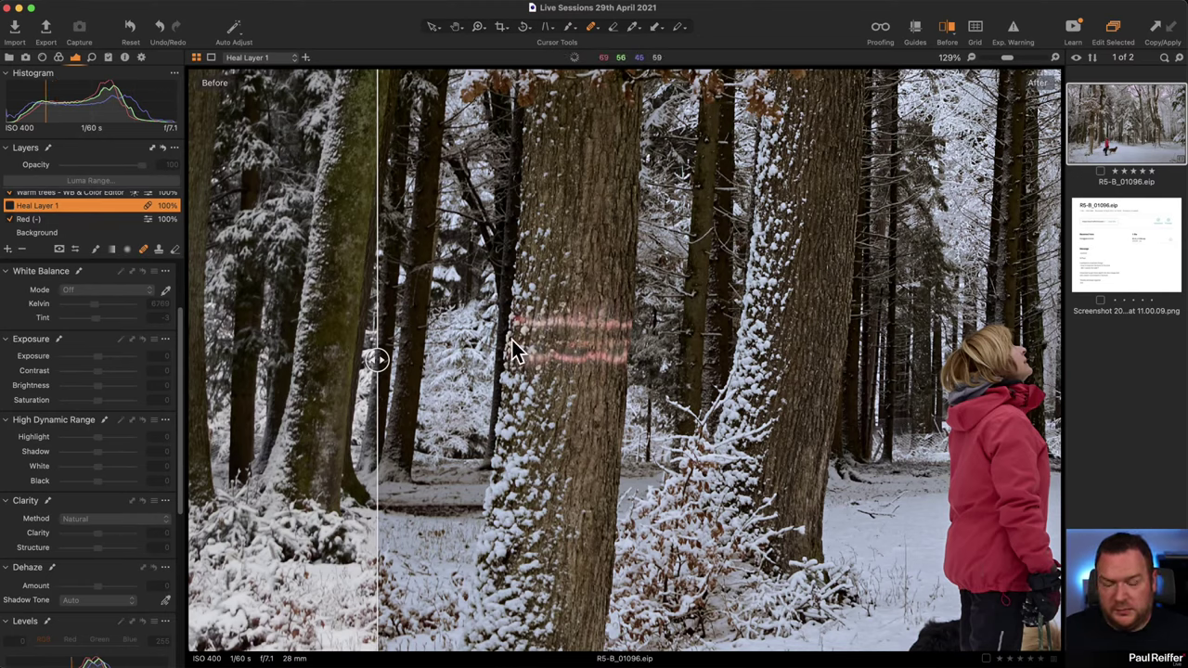
key(y)
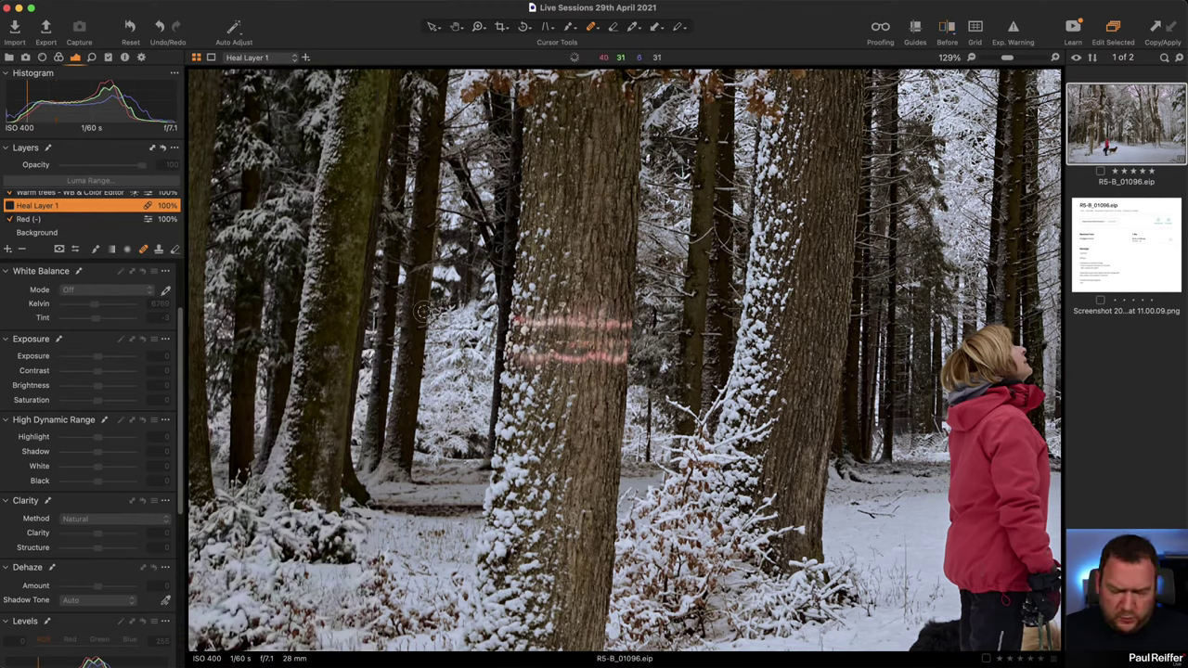
key(y)
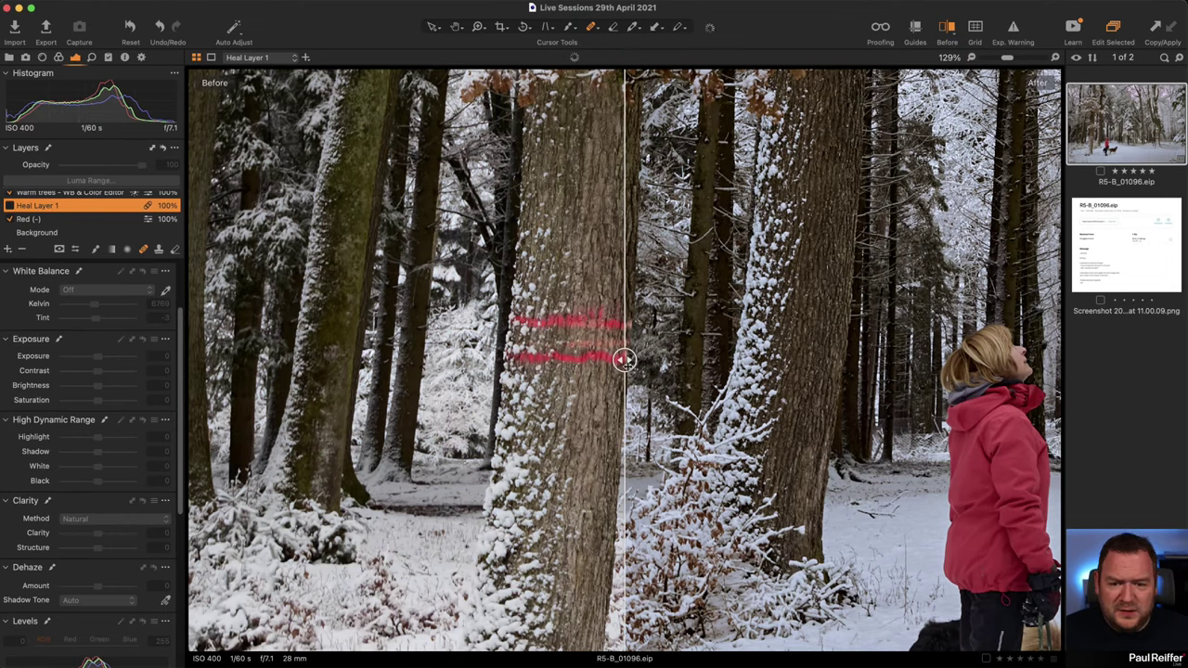
drag(620, 362, 574, 401)
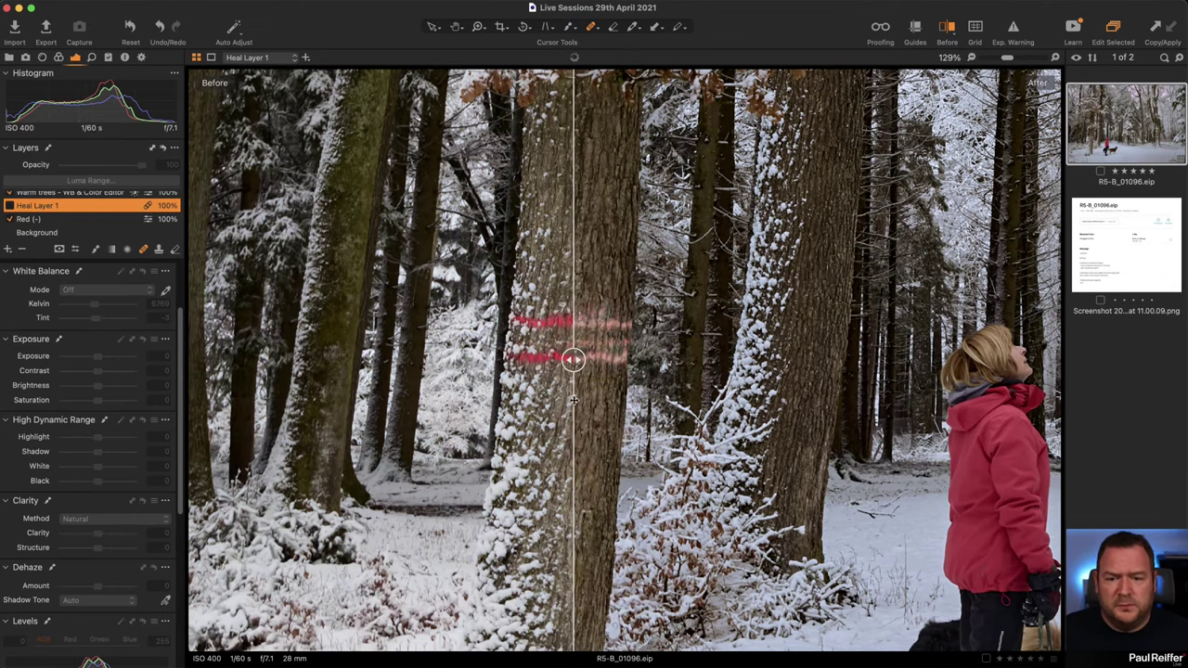
drag(573, 359, 449, 360)
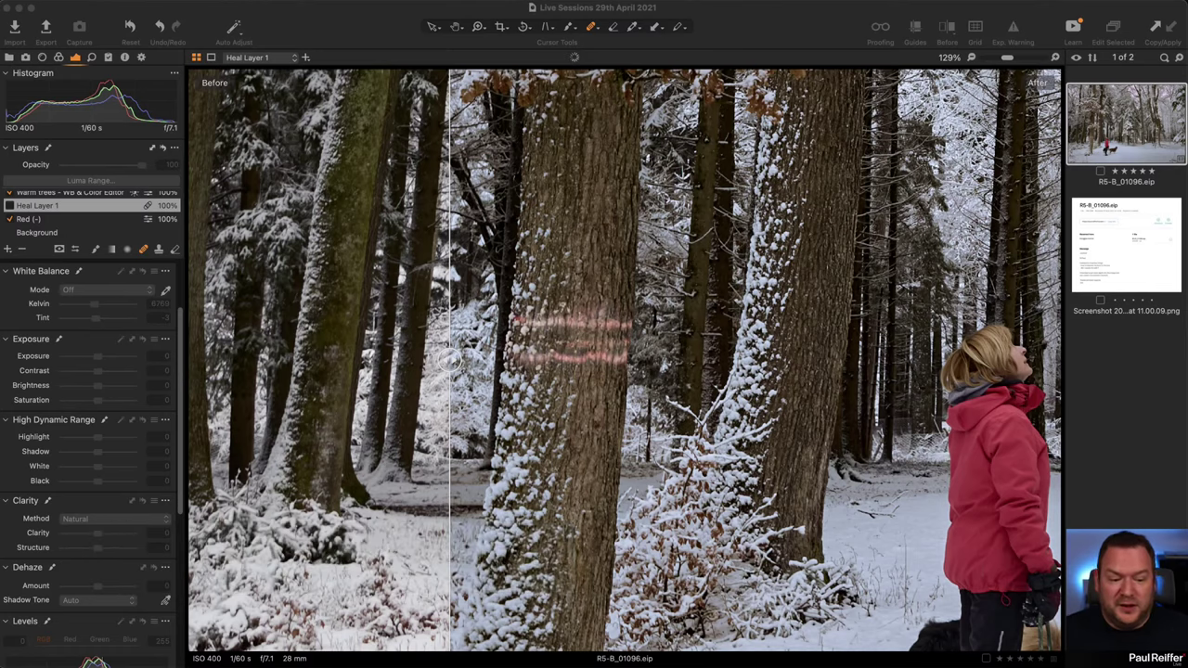
Turn the Red (-) layer off and back on with the after image in full view, inspecting its mask over the trunk's bands.
click(11, 219)
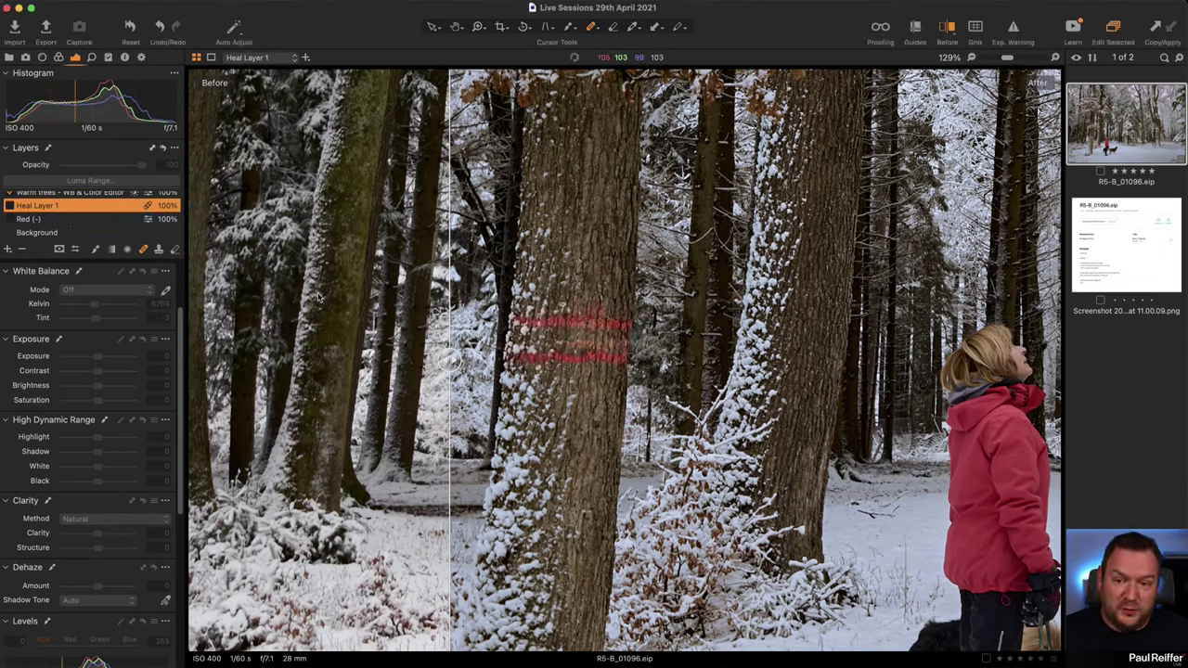
drag(450, 362, 188, 361)
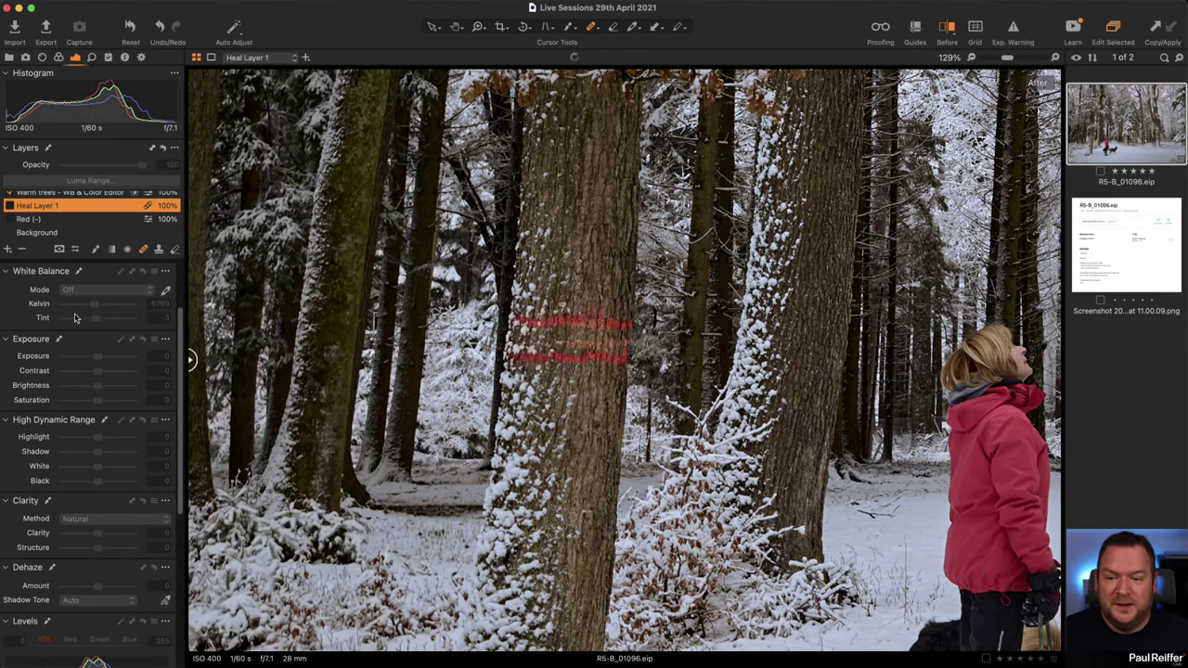
click(41, 219)
click(11, 220)
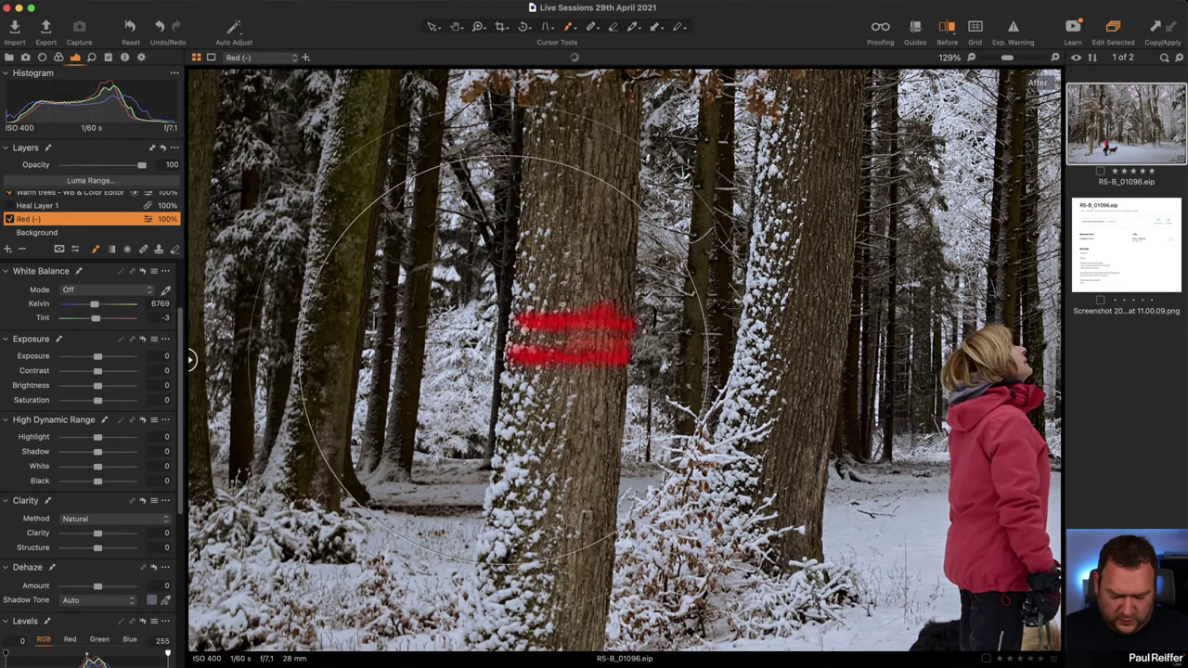
drag(548, 348, 566, 353)
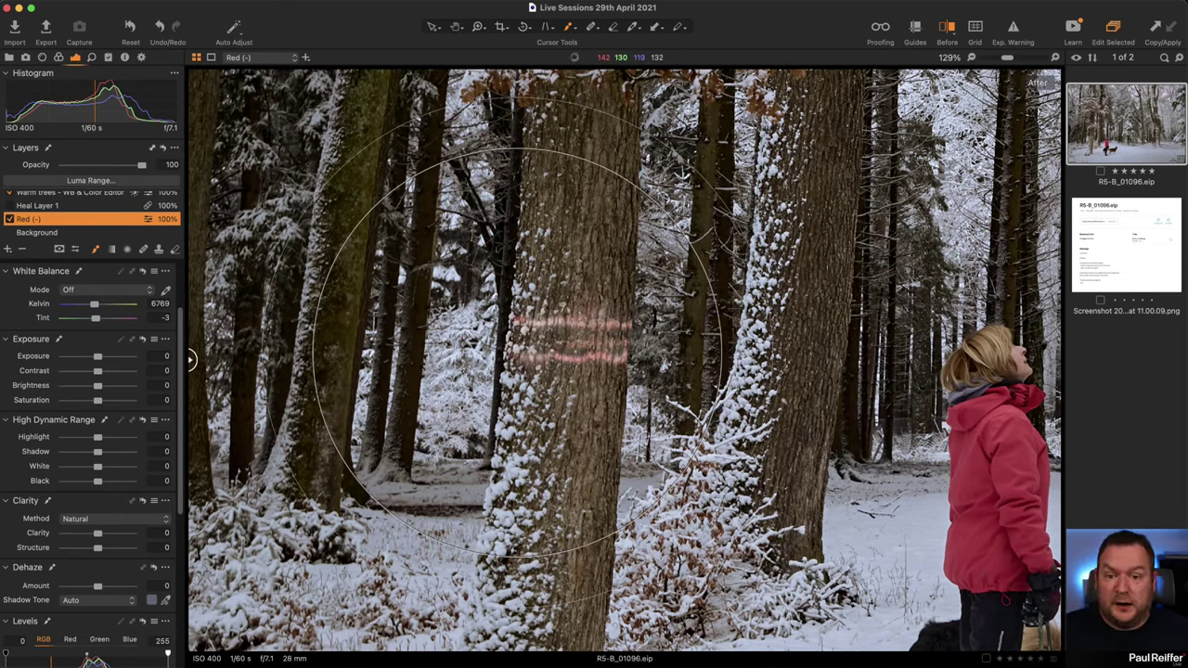
Re-enable Heal Layer 1 and place the before/after divider over the trunk to compare the finished retouch with the original.
click(10, 206)
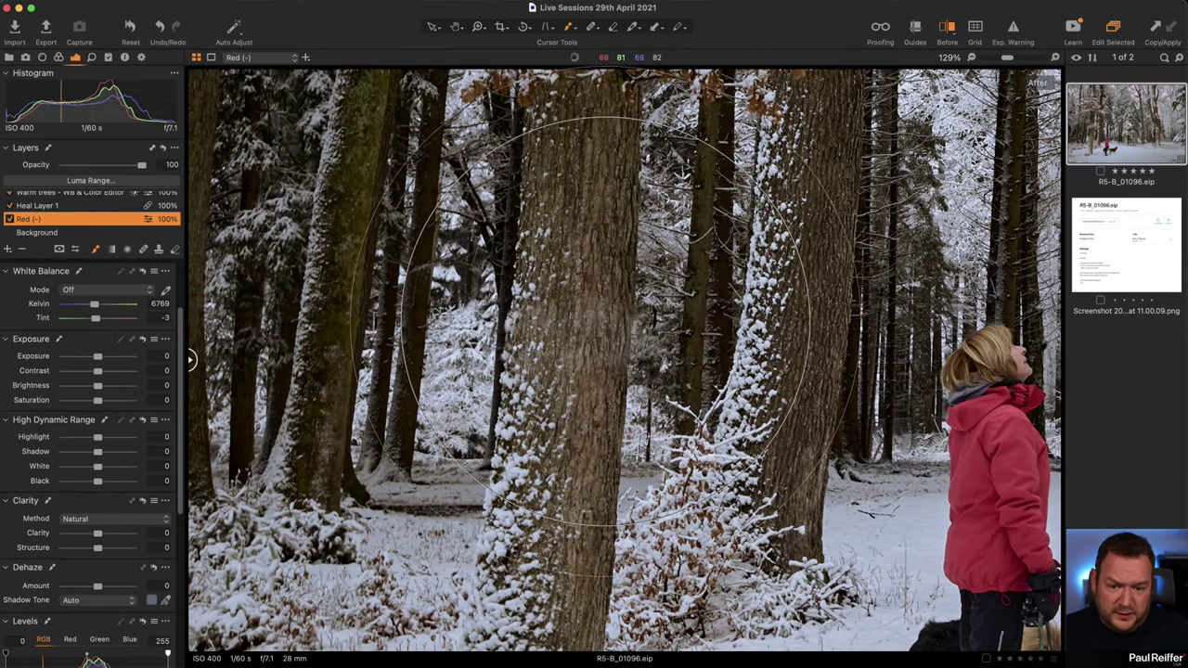
mouse_move(190, 361)
mouse_down()
mouse_move(625, 359)
mouse_move(551, 359)
mouse_up()
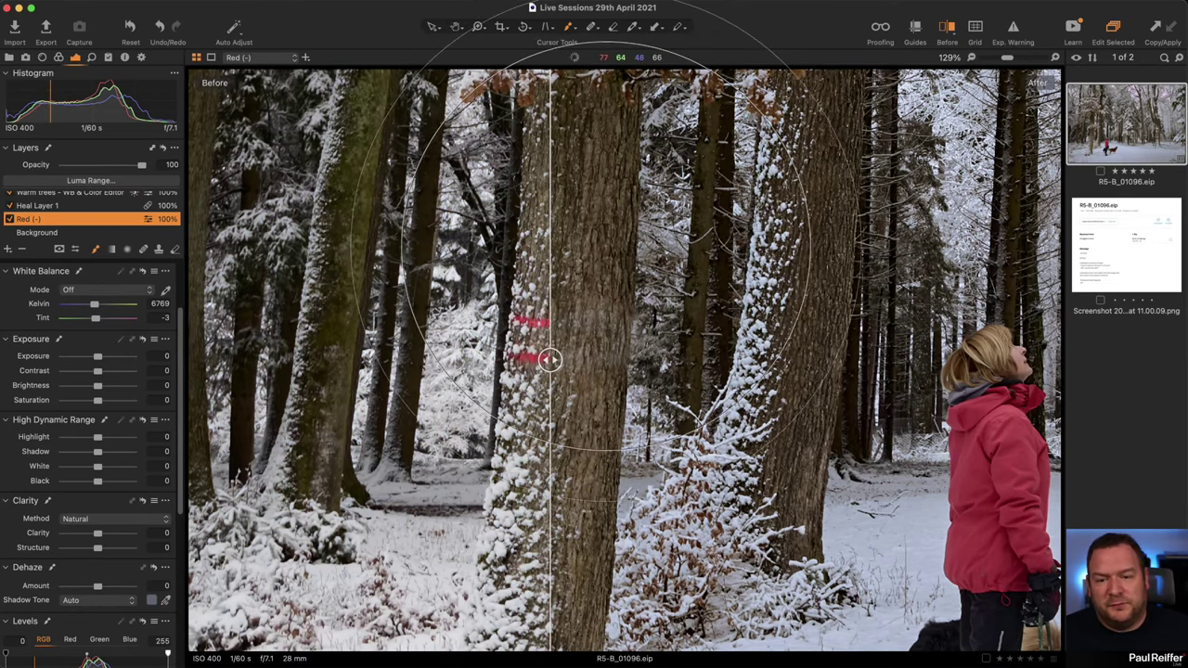
Compare the trunk against the original with Heal Layer 1 off and on, move the divider clear of it, and disable Red (-).
mouse_move(550, 359)
mouse_down()
mouse_move(582, 360)
mouse_move(543, 359)
mouse_up()
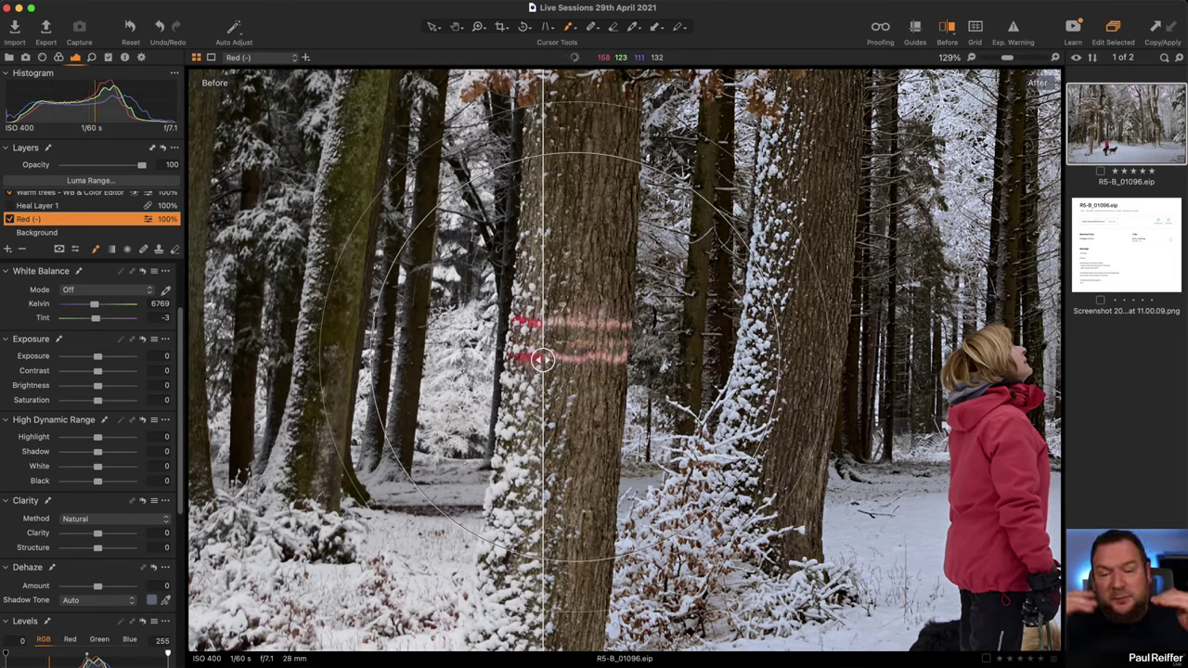
click(9, 206)
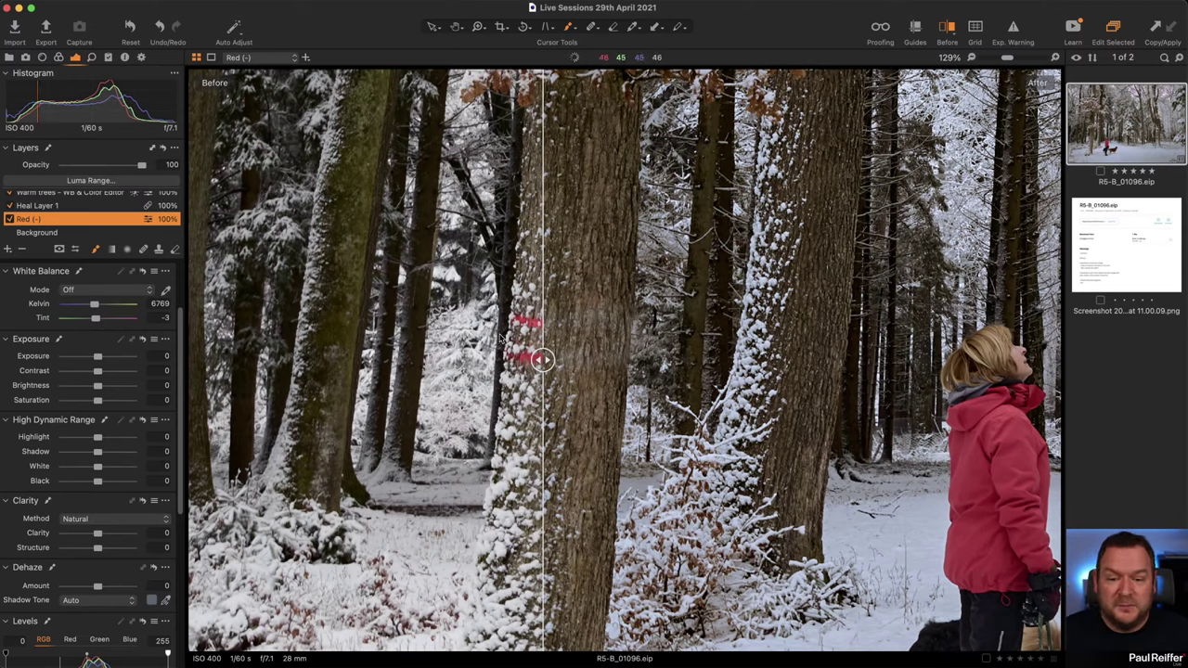
drag(543, 360, 381, 361)
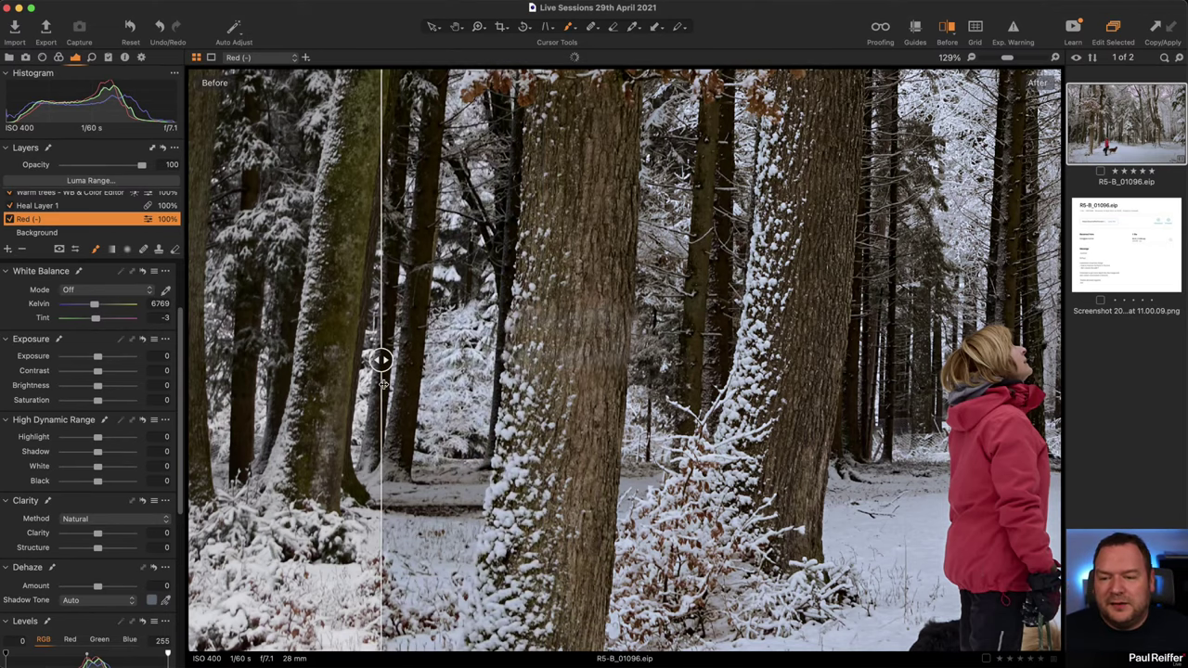
click(10, 220)
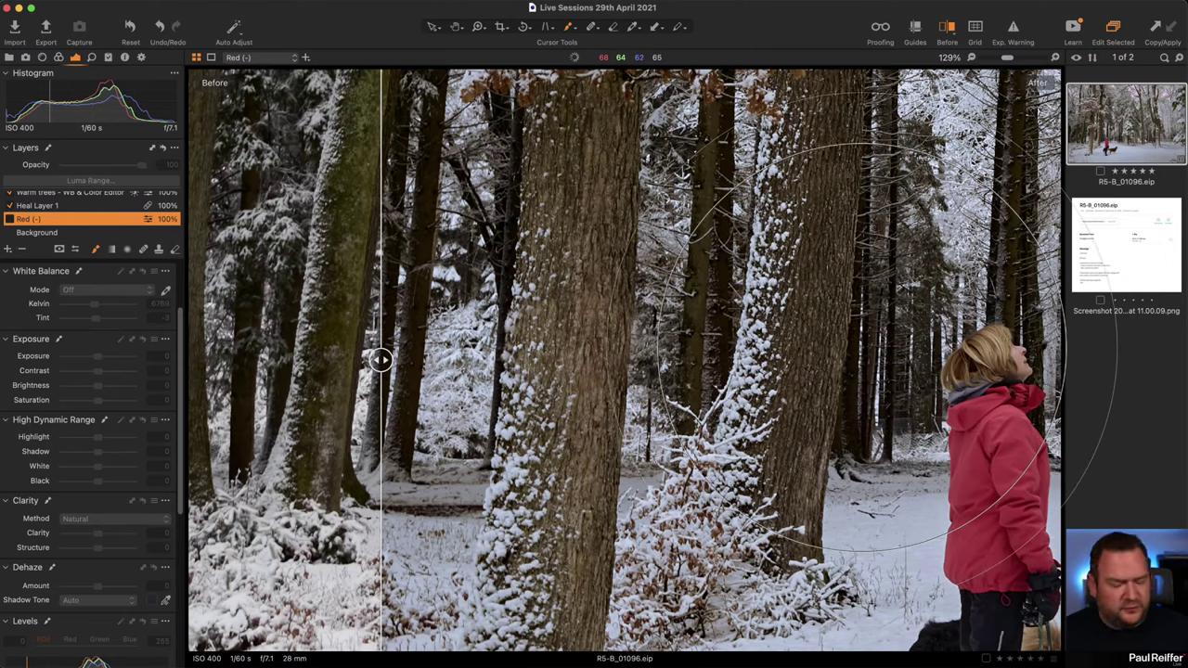
key(v)
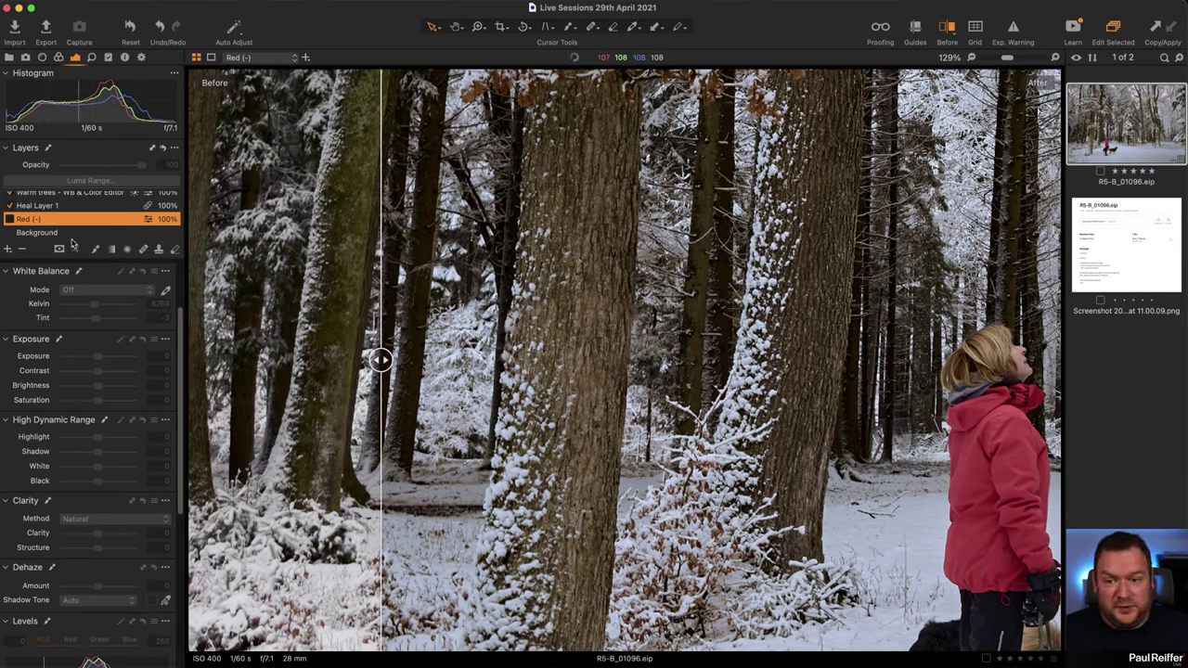
Compare the after image over the wider scene with the Red (-) layer and Heal Layer 1 switched on and off.
key(z)
key(super+0)
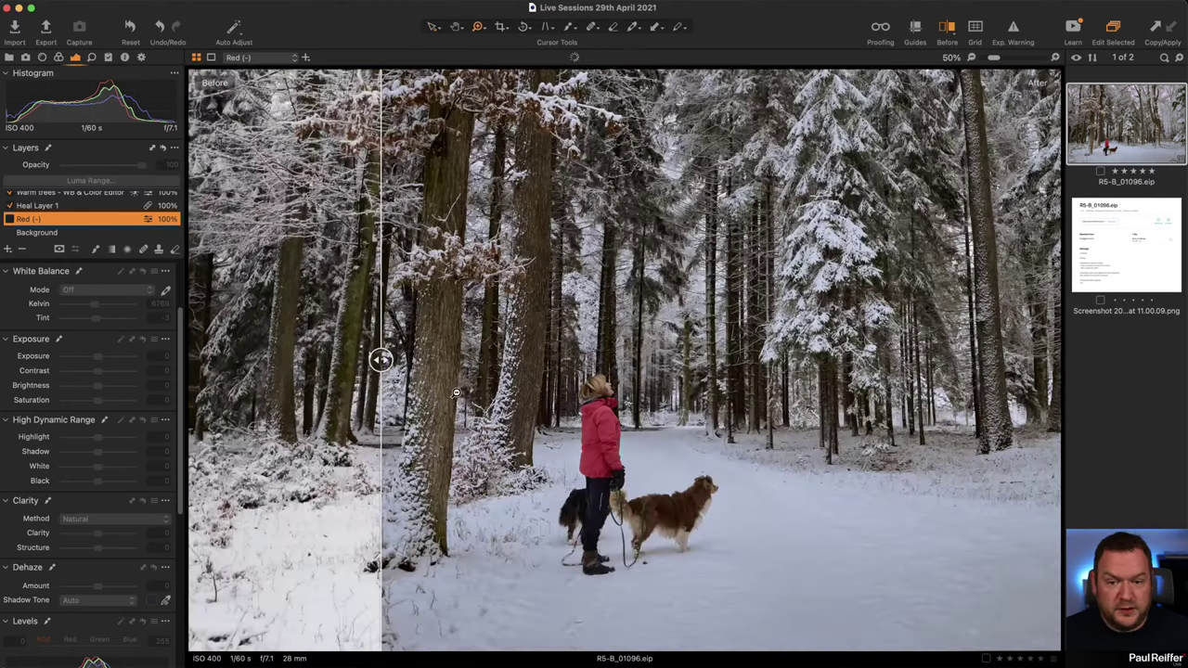
drag(380, 359, 189, 360)
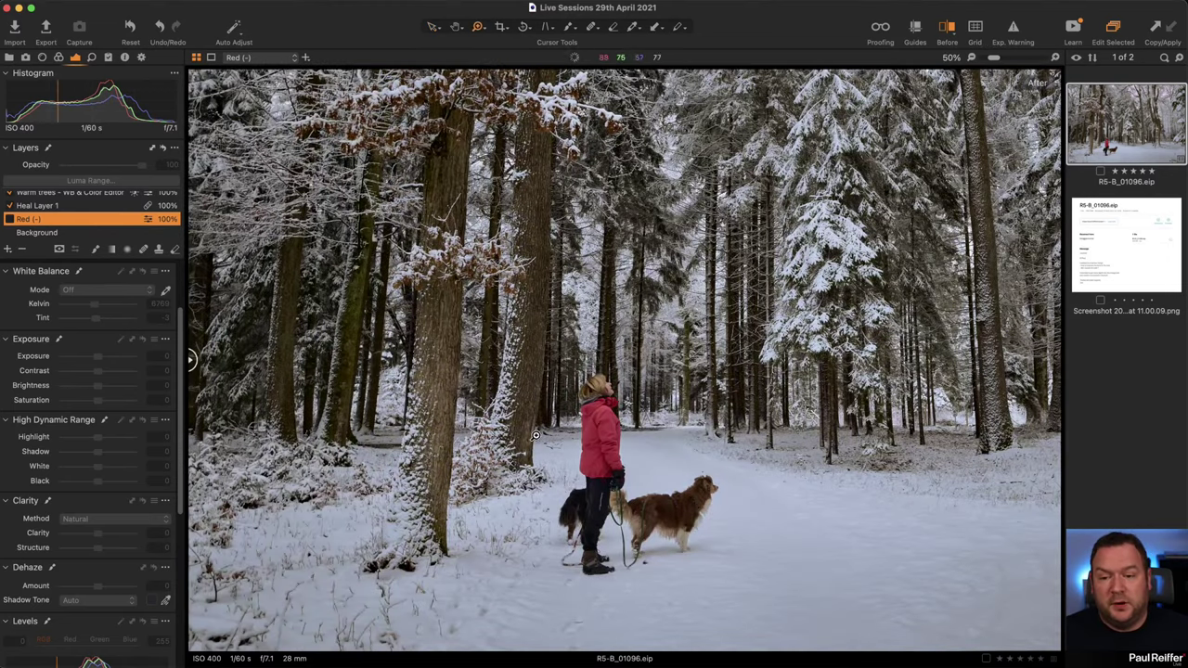
click(10, 220)
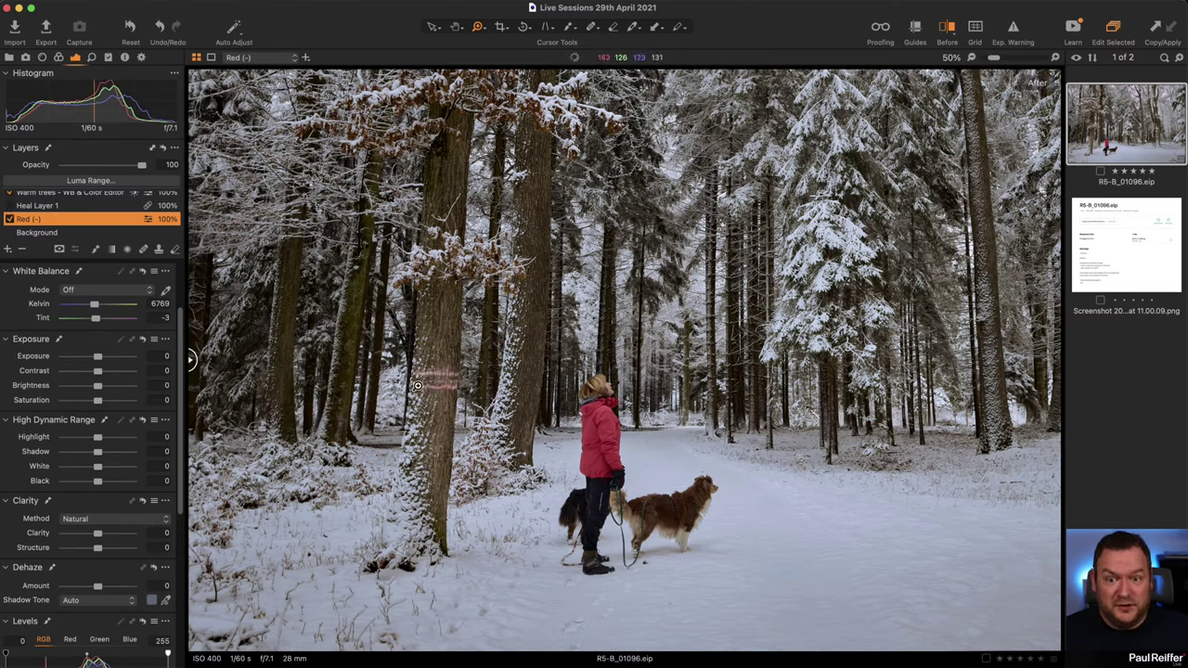
click(9, 219)
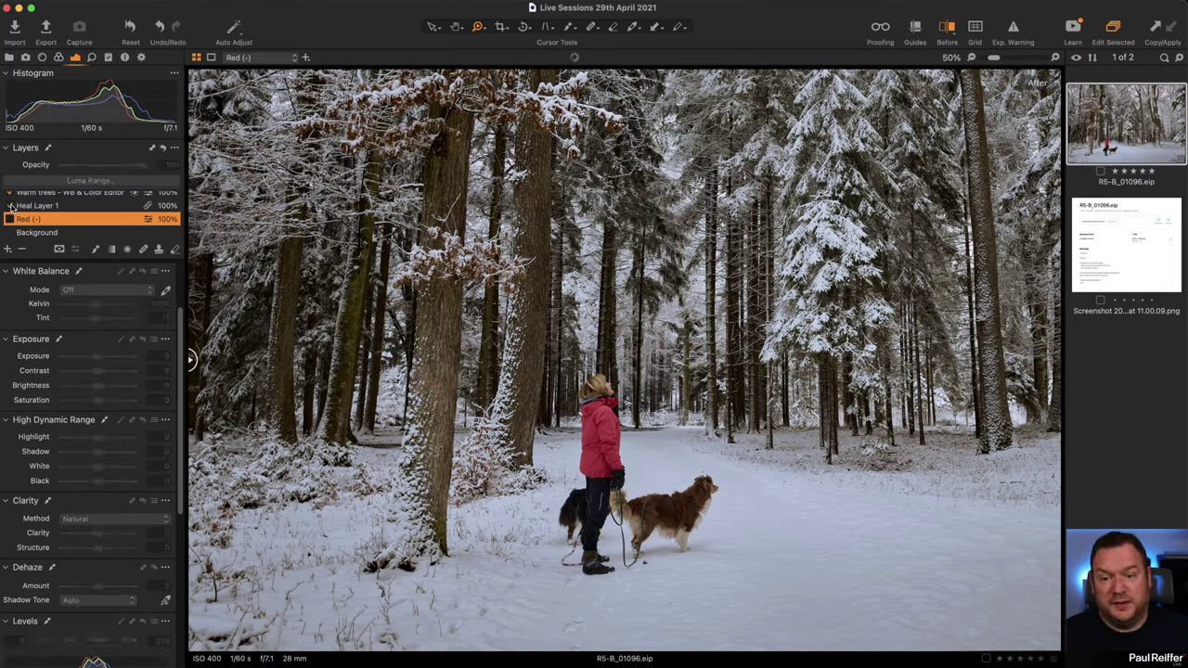
click(11, 205)
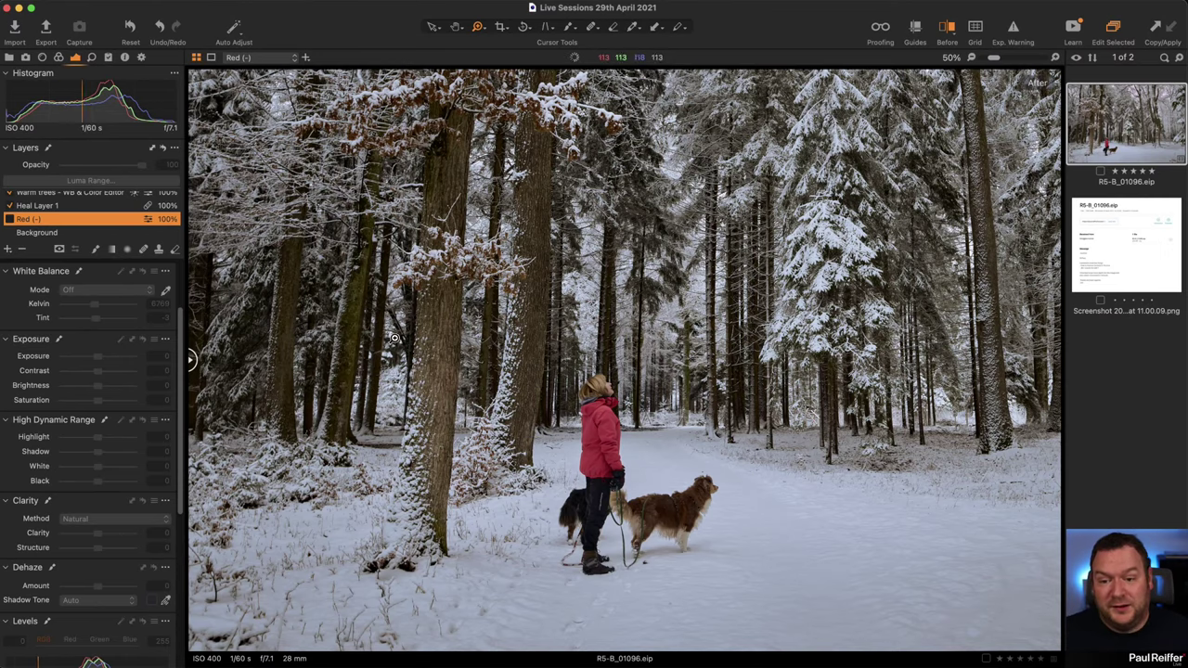
Check the healed trunk at 200% with the Red (-) layer toggled, and delete the Red (-) layer.
scroll(373, 419, up, 3)
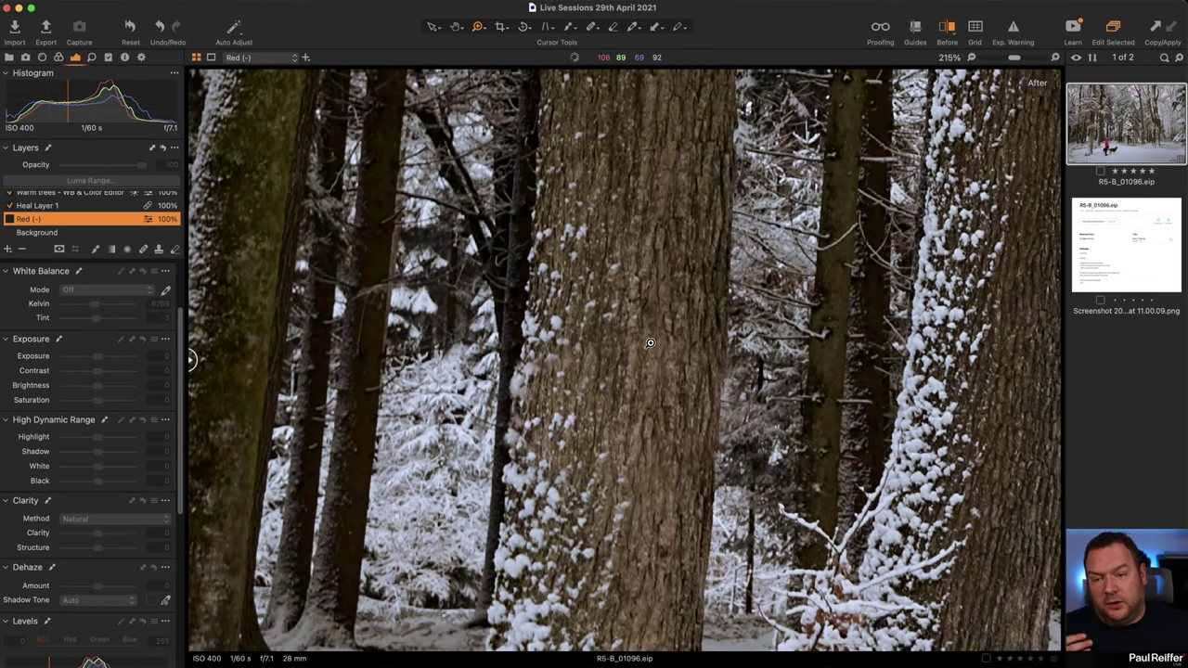
scroll(801, 394, down, 3)
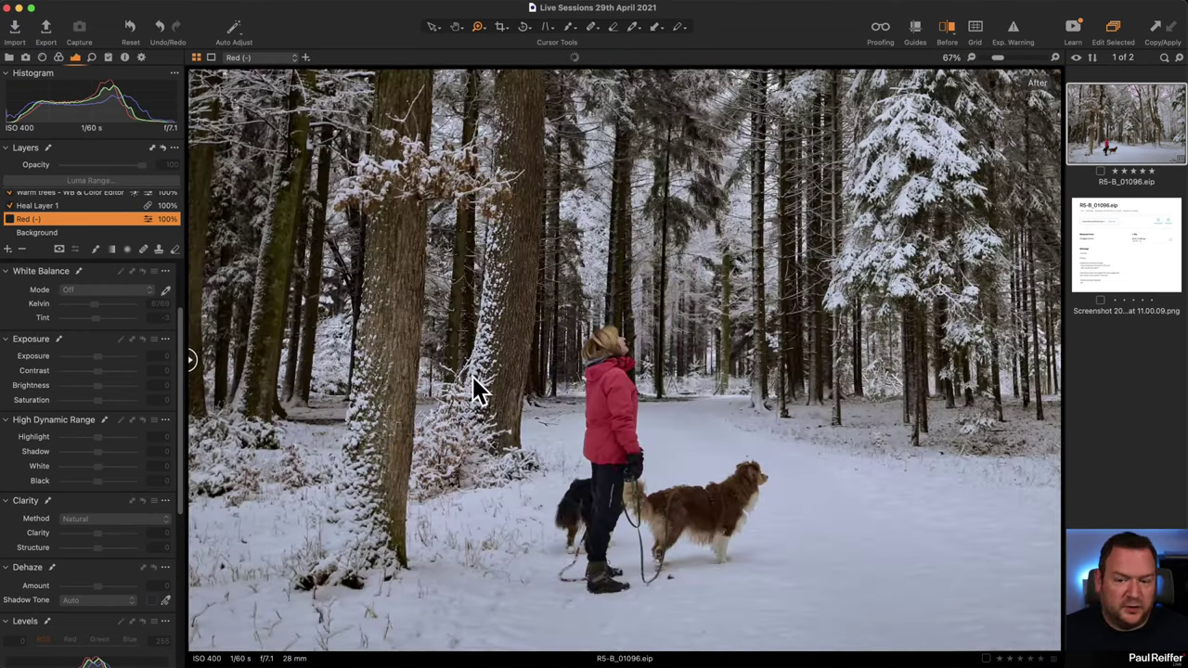
scroll(529, 363, down, 2)
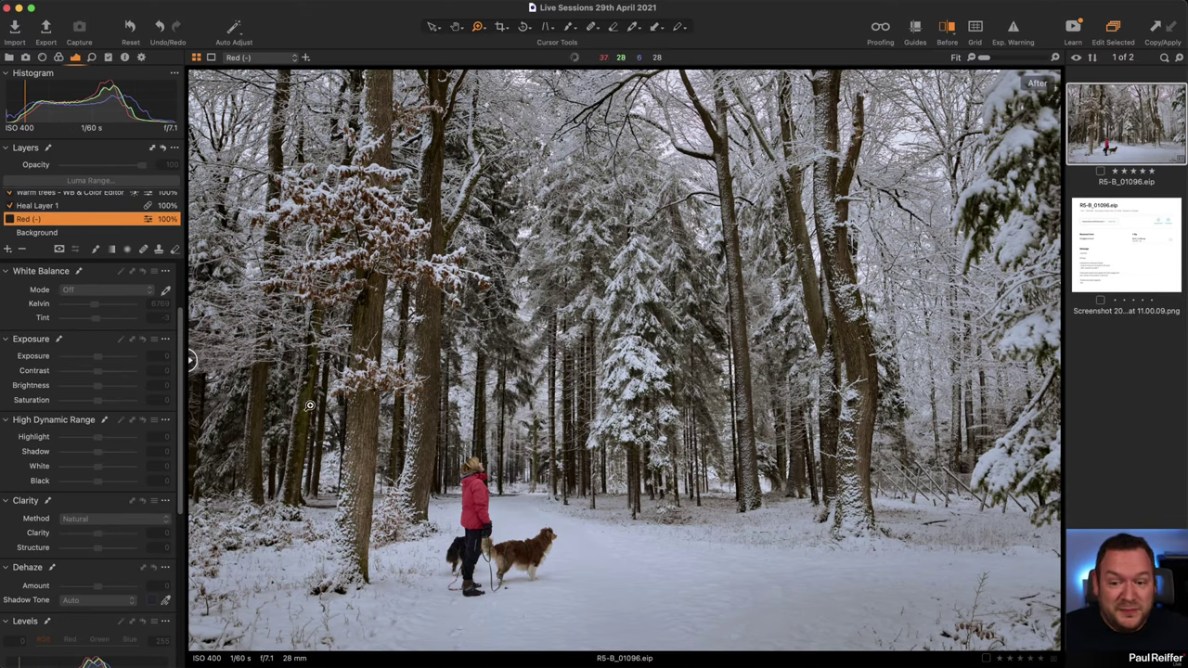
click(426, 506)
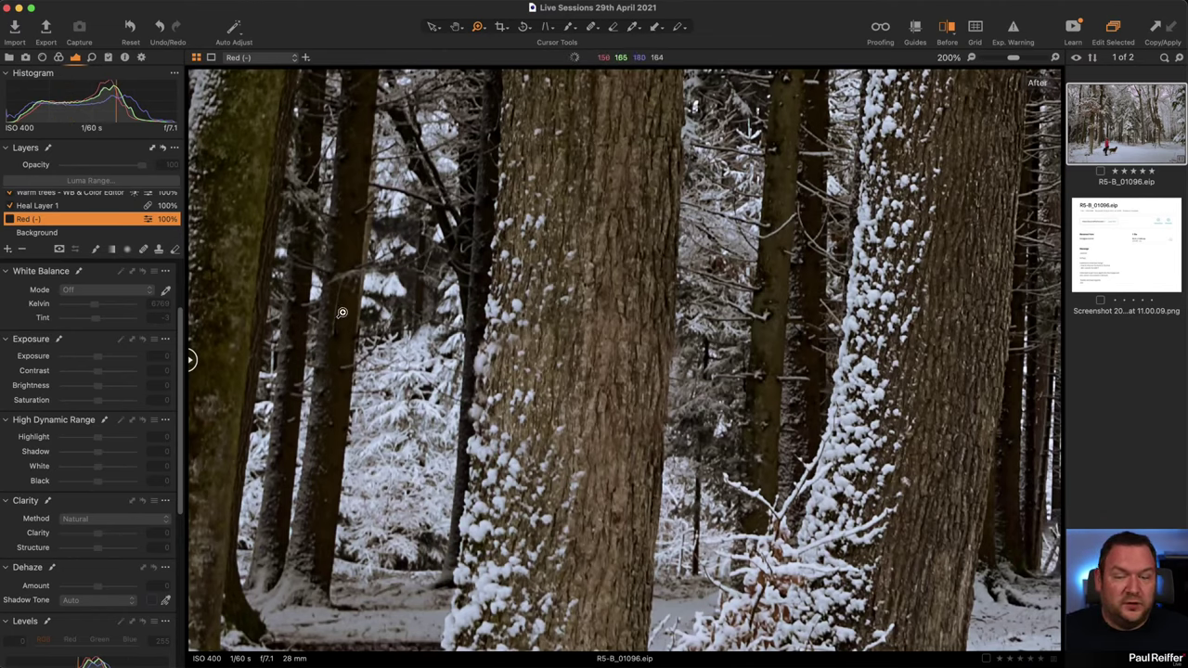
click(10, 219)
click(9, 219)
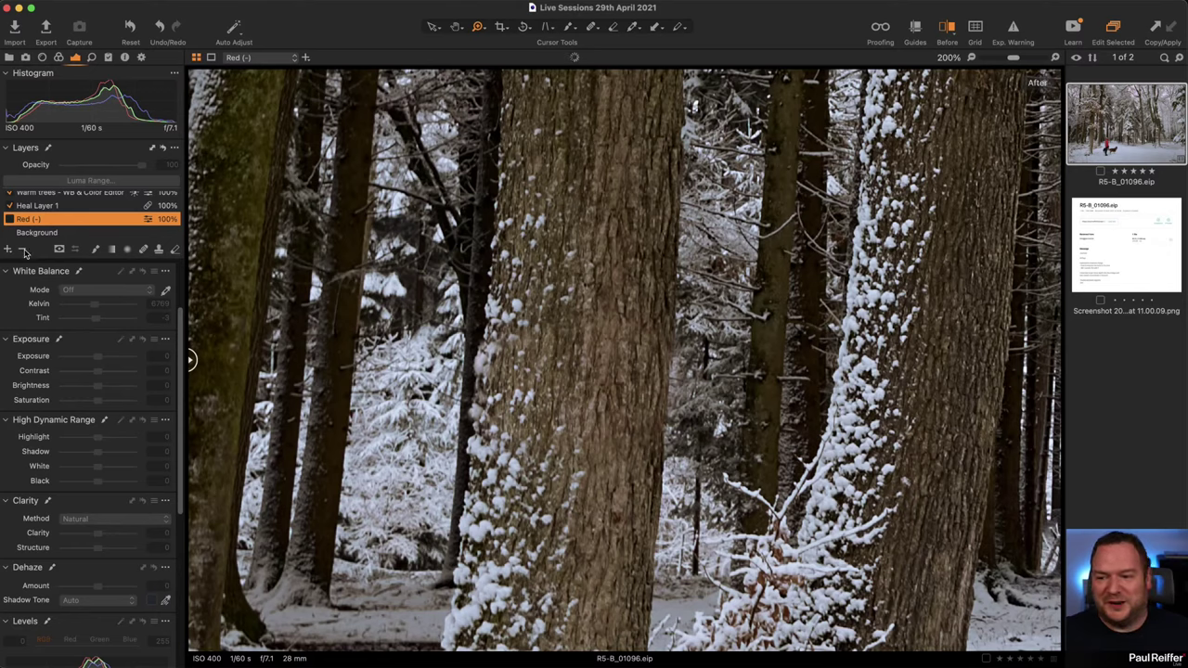
click(23, 251)
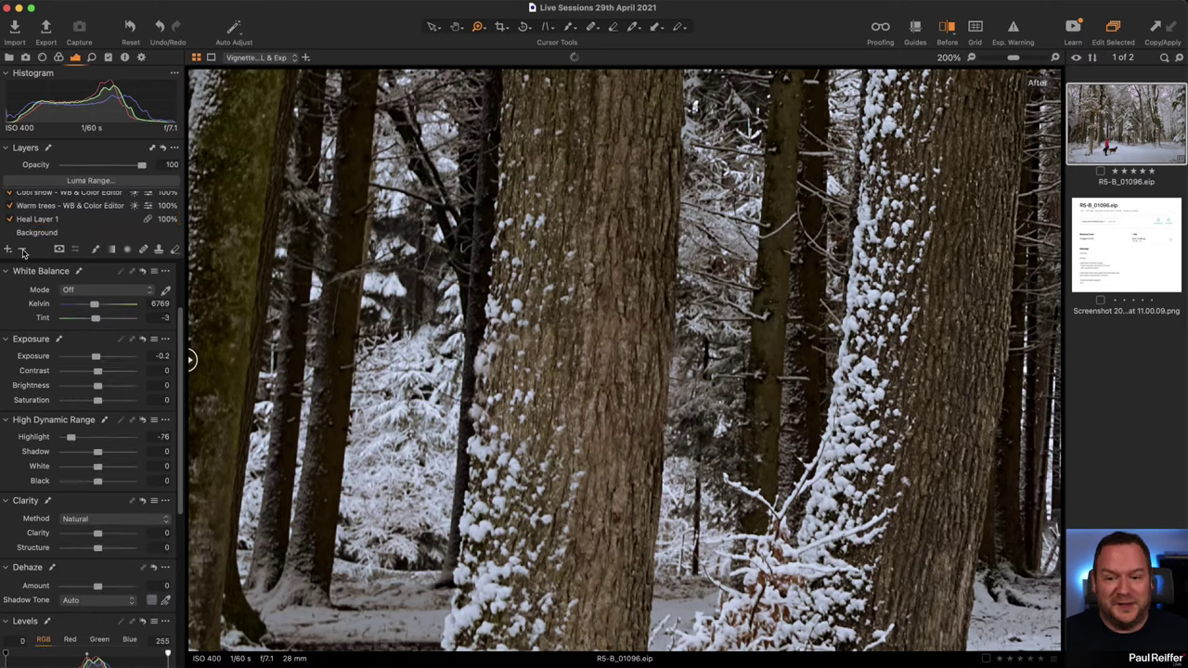
Fit the whole photo in view and place the before/after divider beside the marked trunk to compare it with the original.
click(578, 254)
alt+click(578, 253)
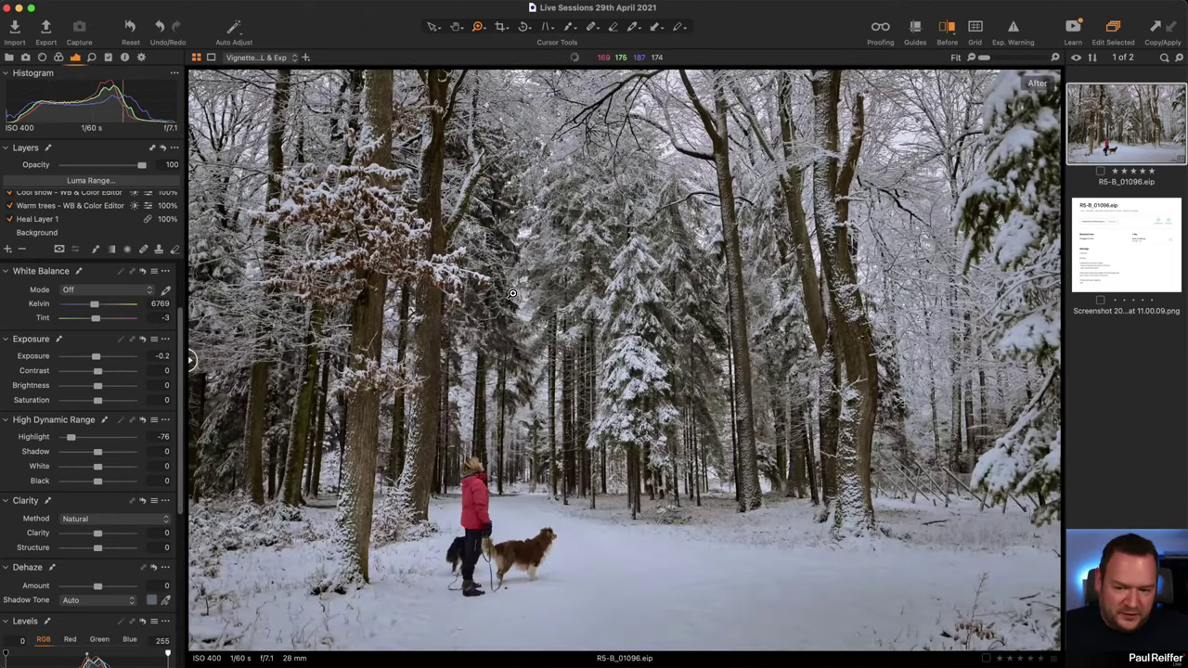
key(y)
drag(639, 357, 381, 446)
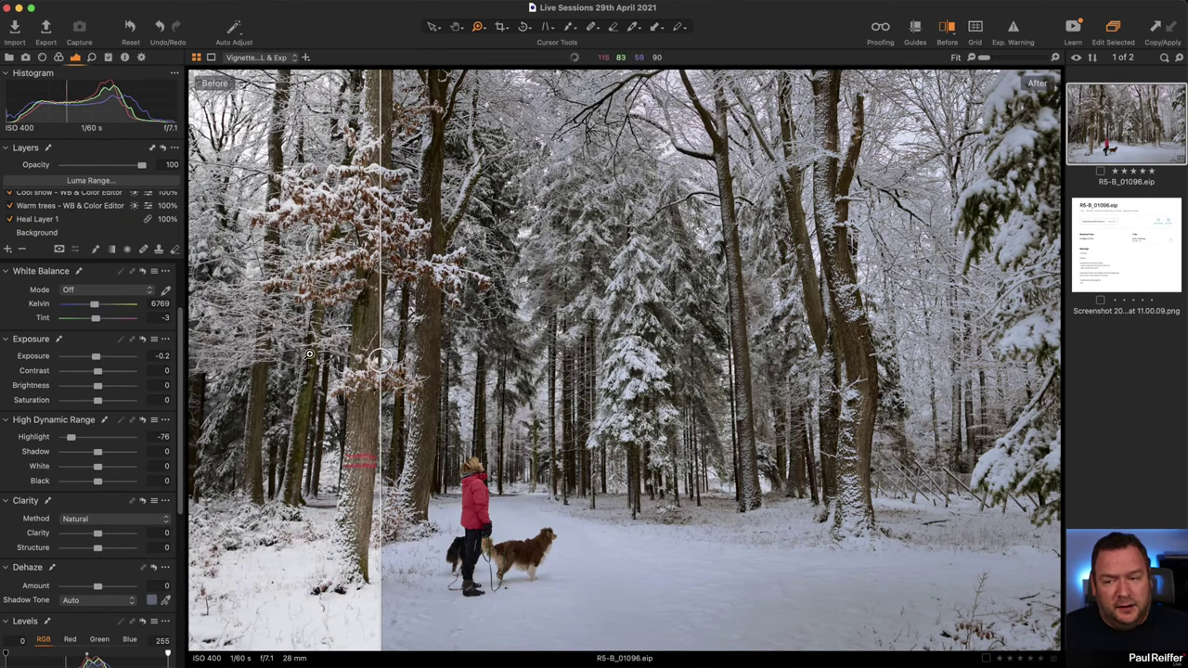
Review the Cool snow - WB & Color Editor layer and the Background settings with the before/after divider moved off the trunk.
scroll(74, 215, up, 1)
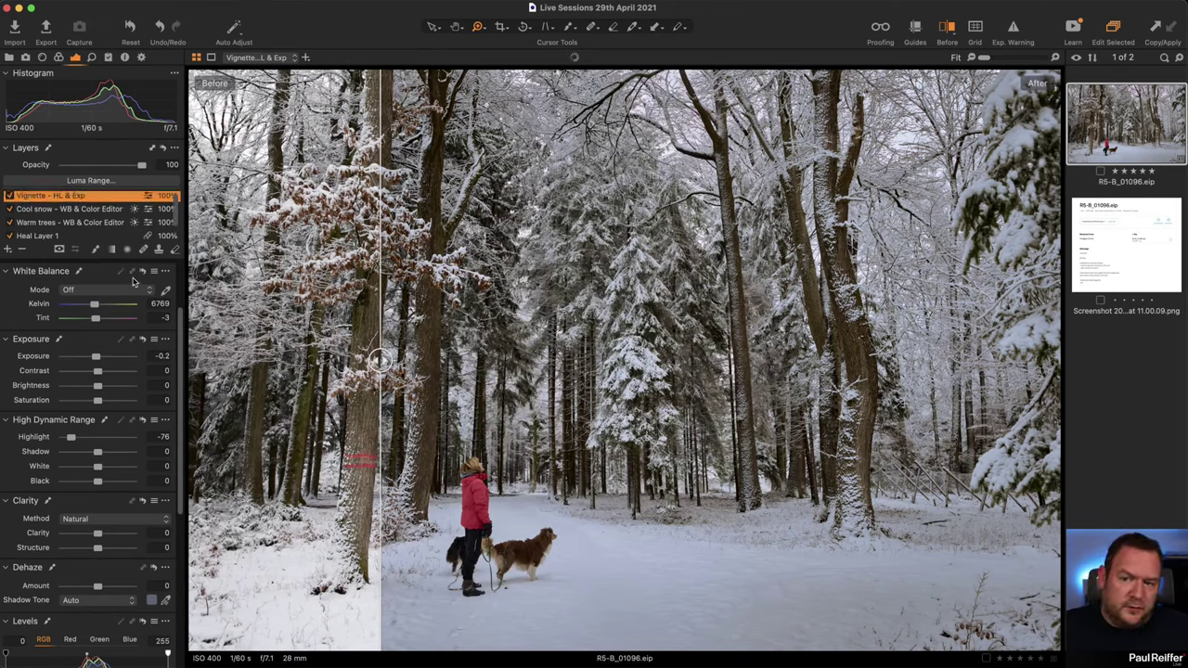
click(60, 213)
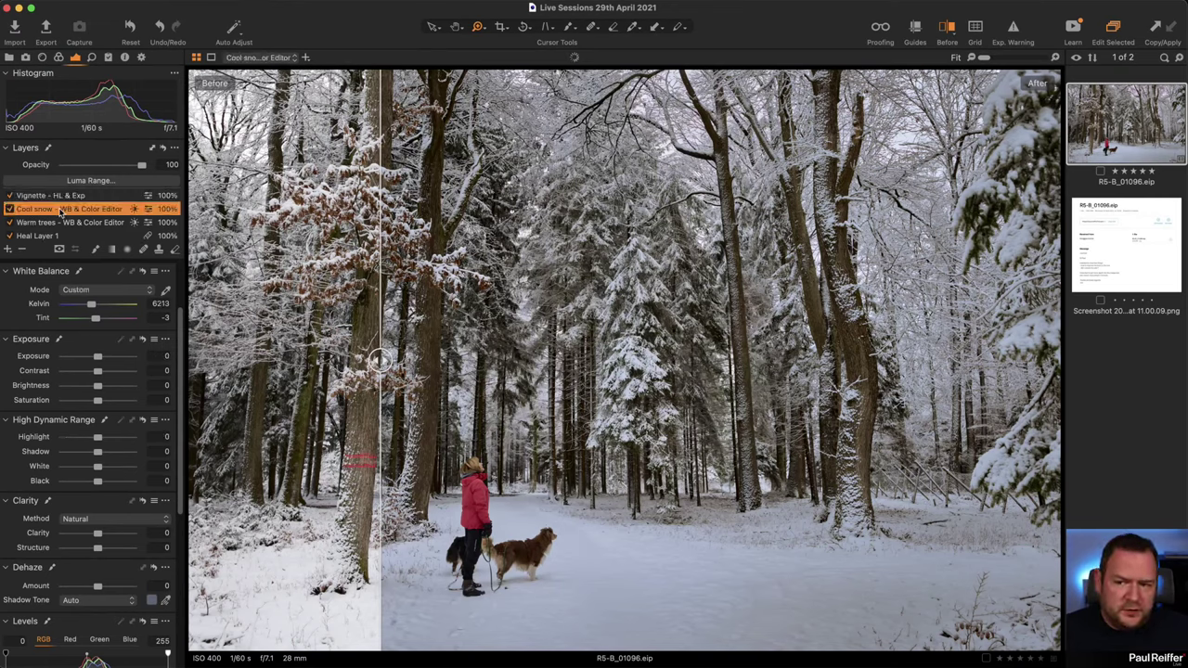
drag(380, 359, 313, 359)
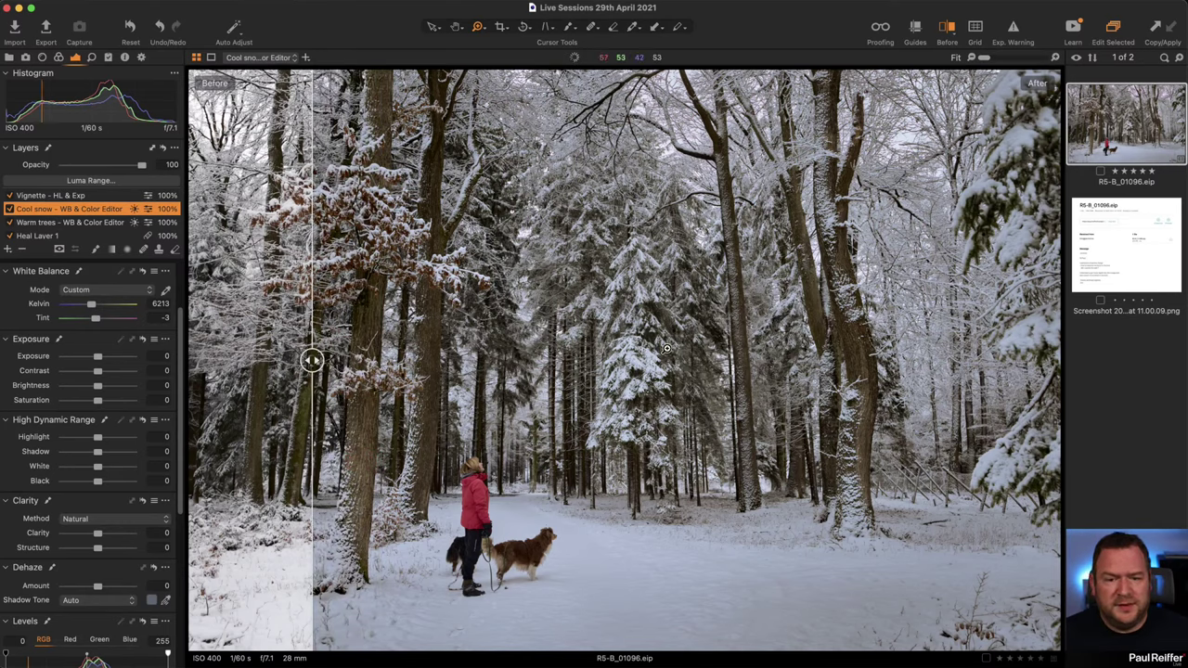
scroll(76, 237, down, 2)
click(74, 233)
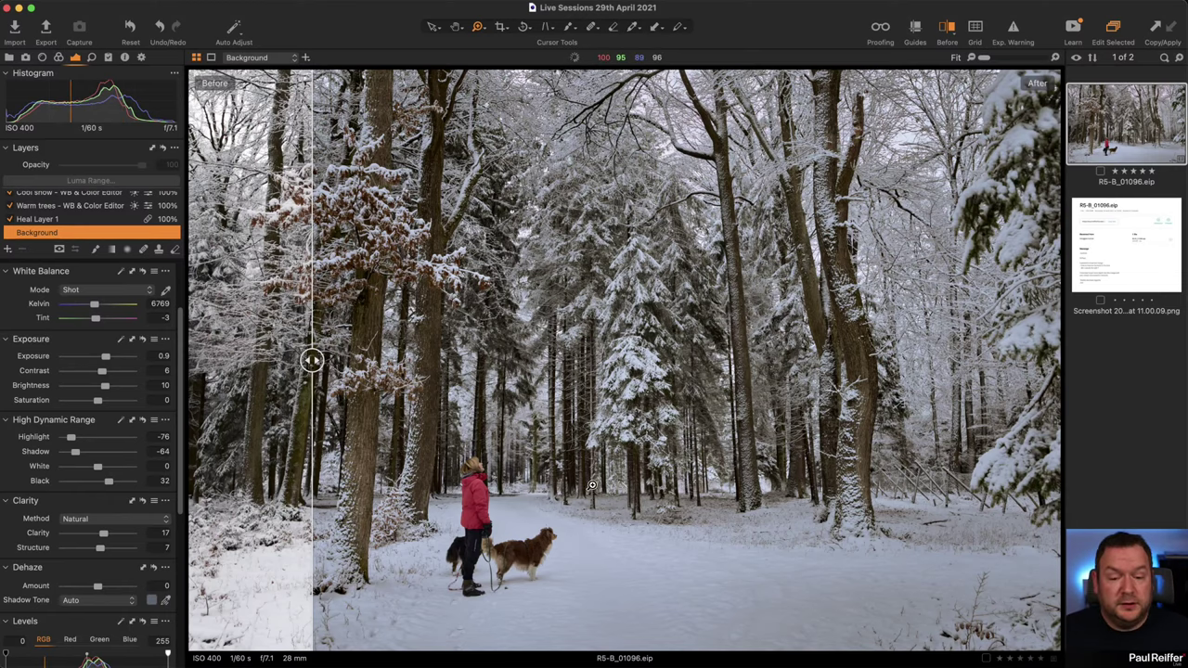
Compare the foreground snow close up with the original, and return to the full photo with the divider clear of the trunk.
drag(591, 492, 855, 654)
drag(313, 367, 388, 445)
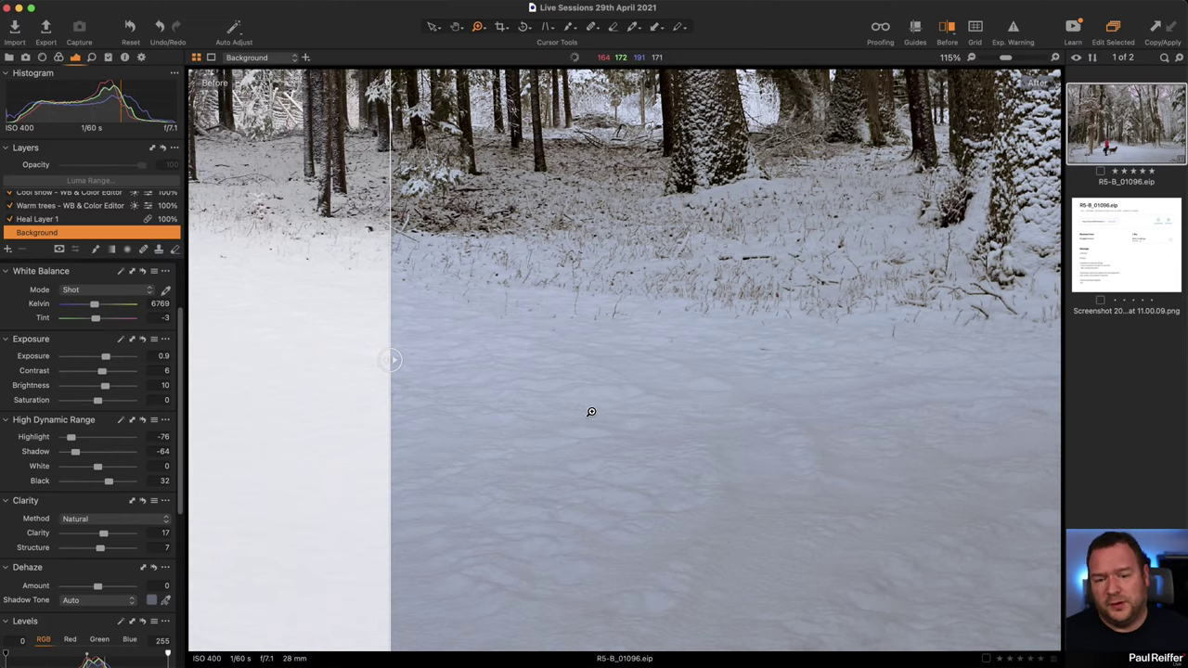
key(super+0)
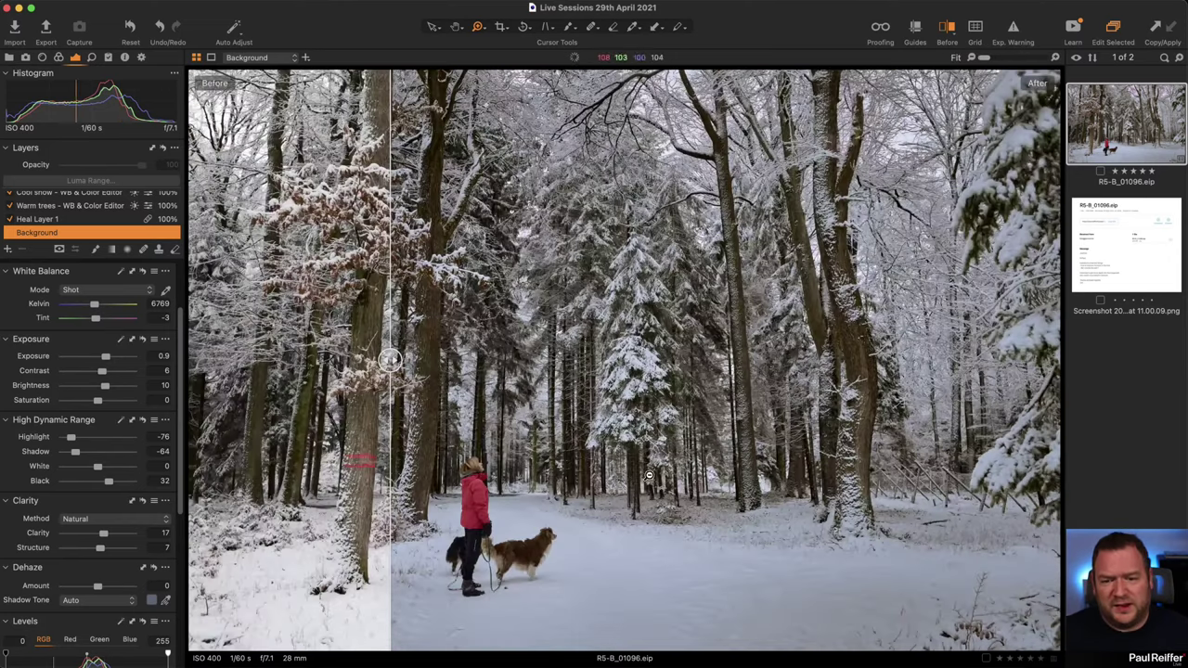
drag(389, 360, 279, 360)
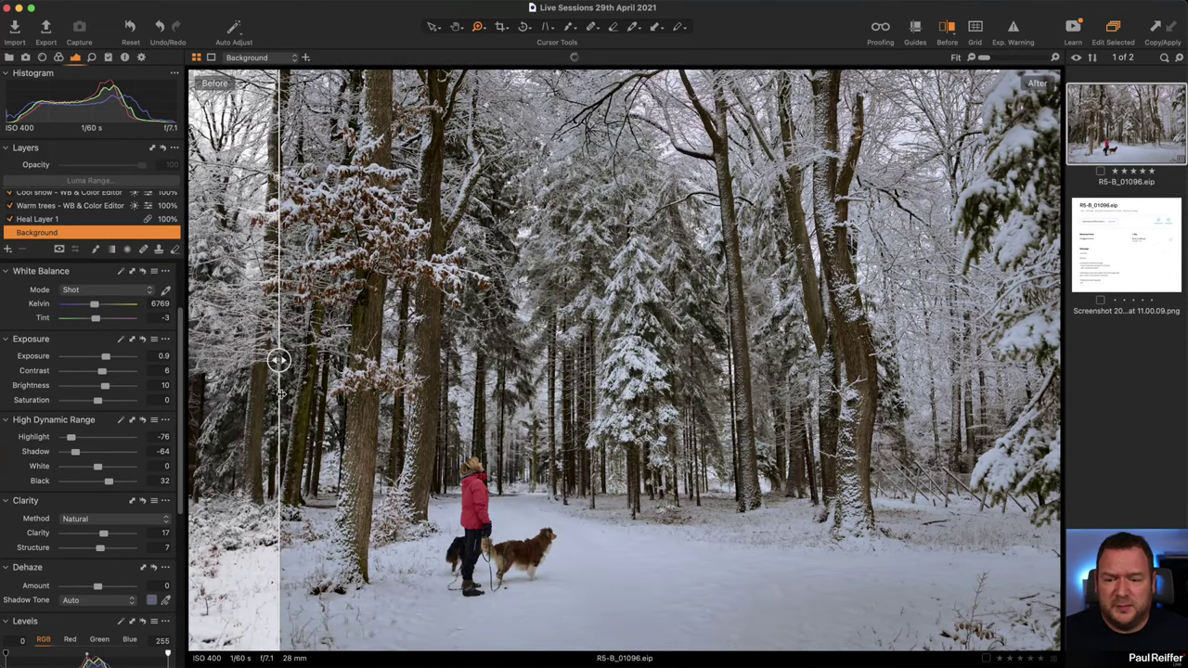
Warm the Cool snow - WB & Color Editor layer by setting its white balance Kelvin to 6743.
scroll(78, 230, up, 2)
click(76, 212)
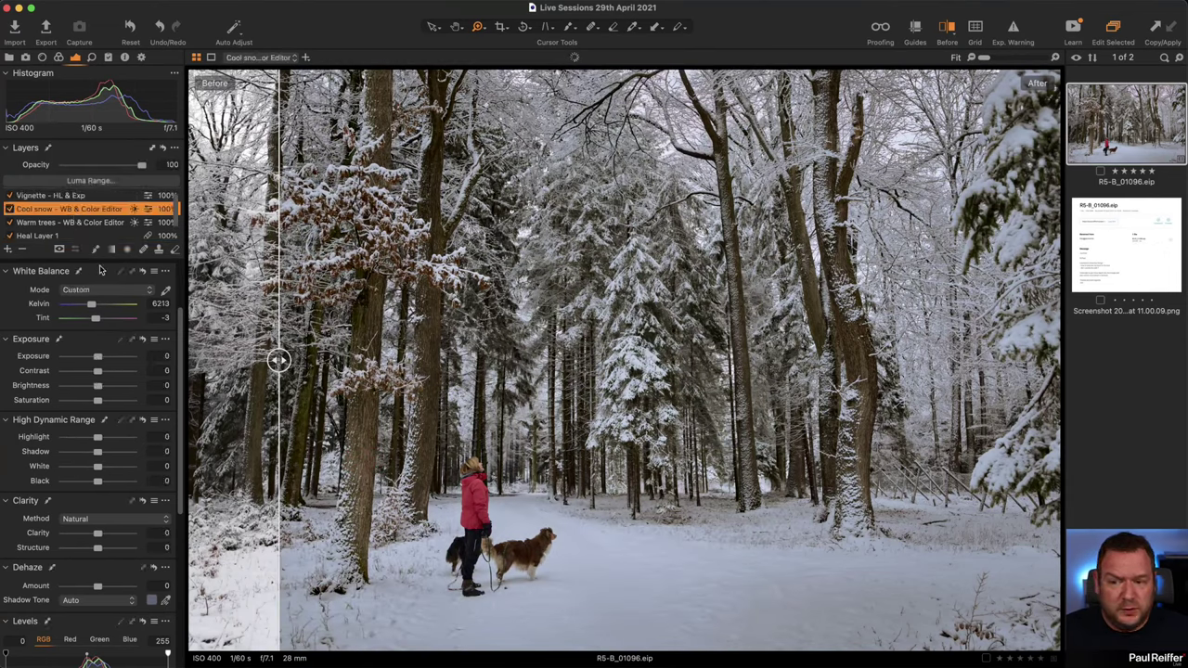
drag(91, 307, 95, 308)
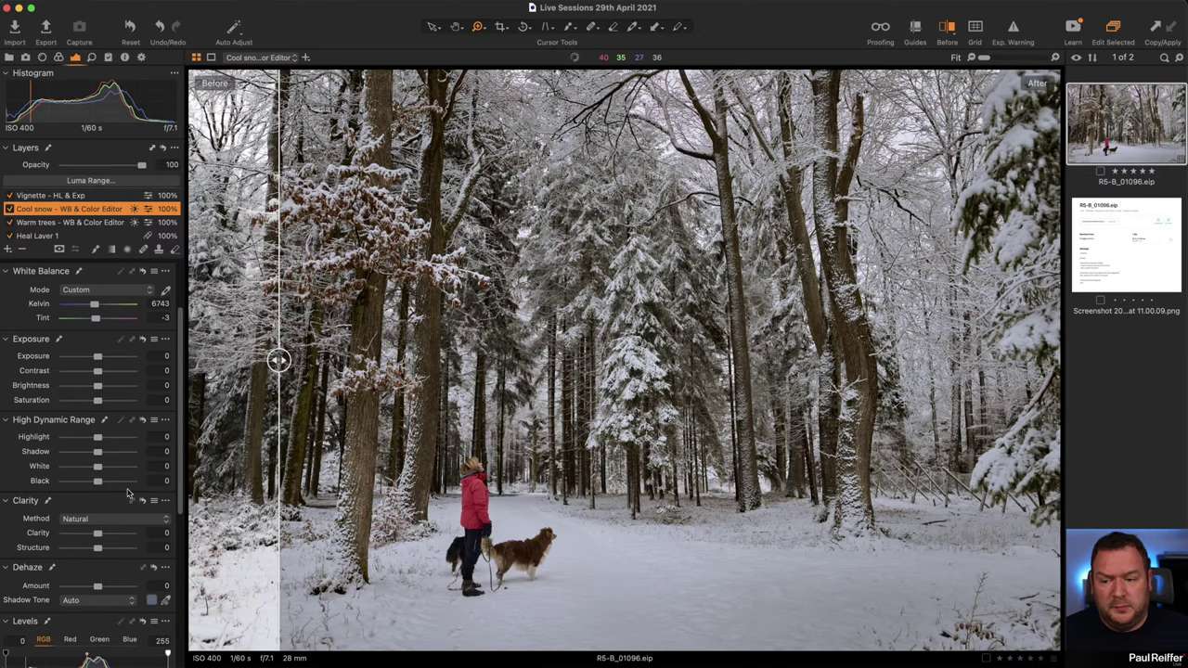
On the Background layer, set the High Dynamic Range Highlight to -57 and Clarity to 27.
scroll(75, 243, down, 2)
click(55, 232)
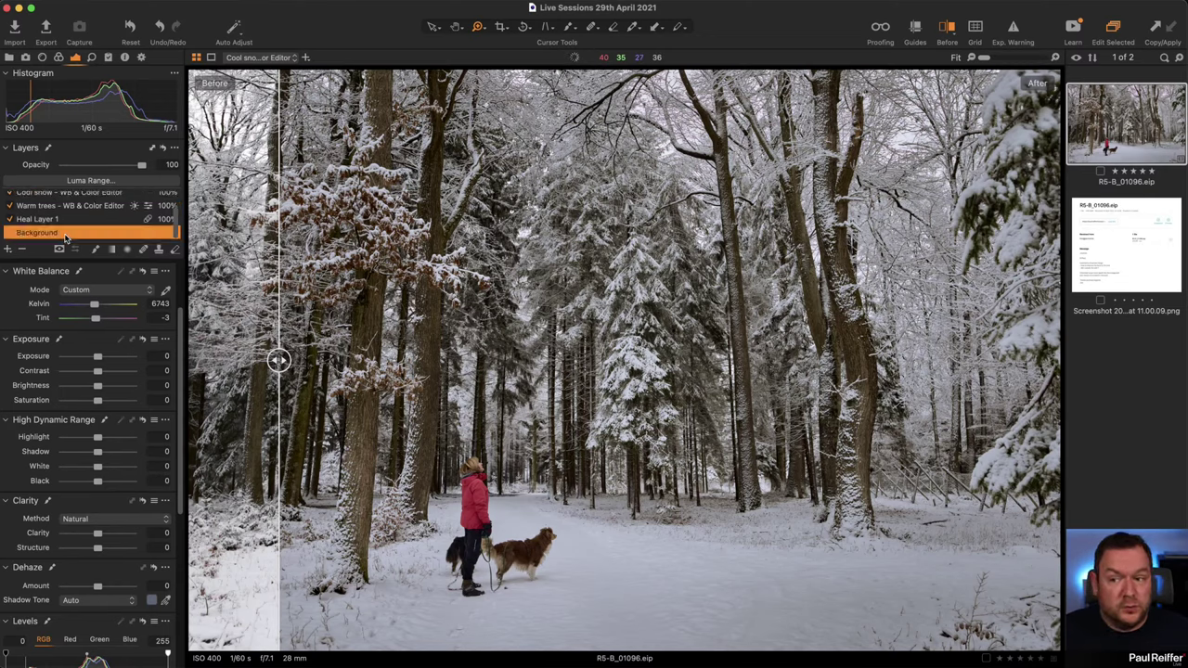
drag(70, 438, 83, 438)
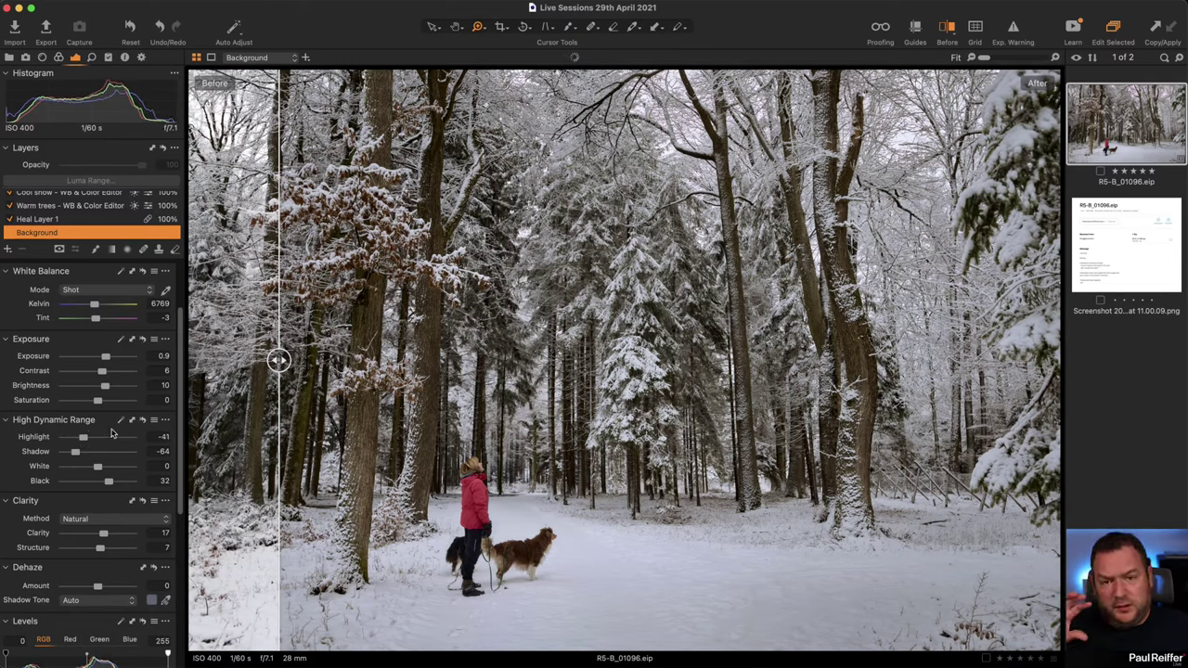
drag(84, 440, 78, 440)
scroll(80, 499, down, 1)
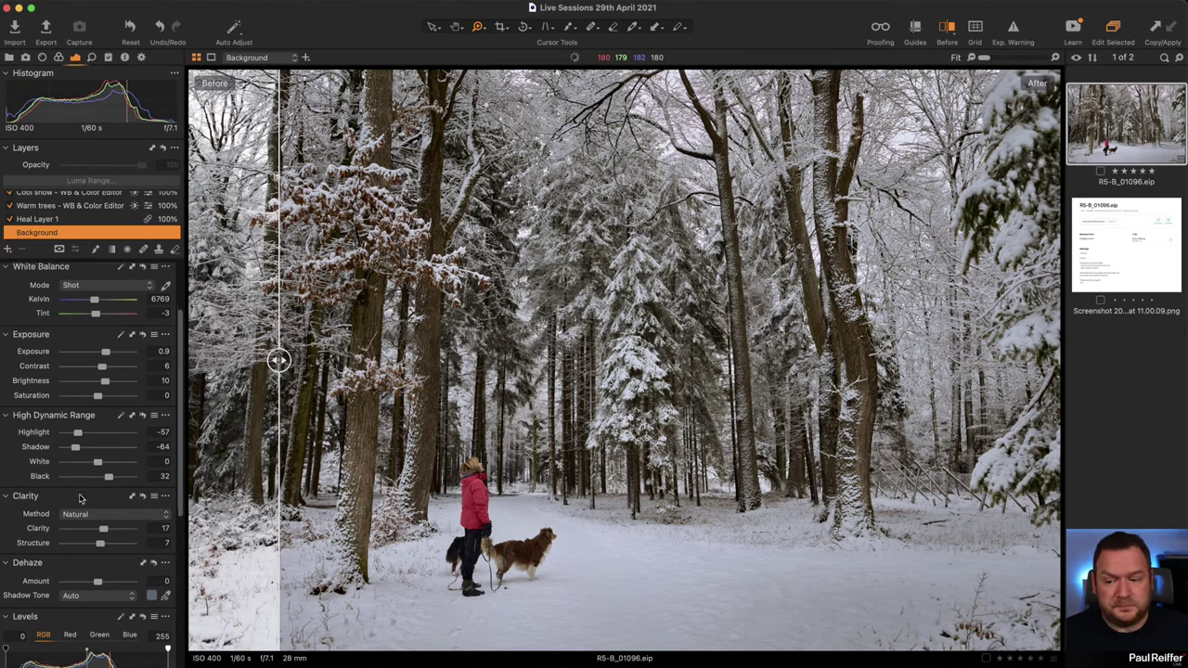
scroll(80, 498, down, 3)
drag(103, 452, 108, 454)
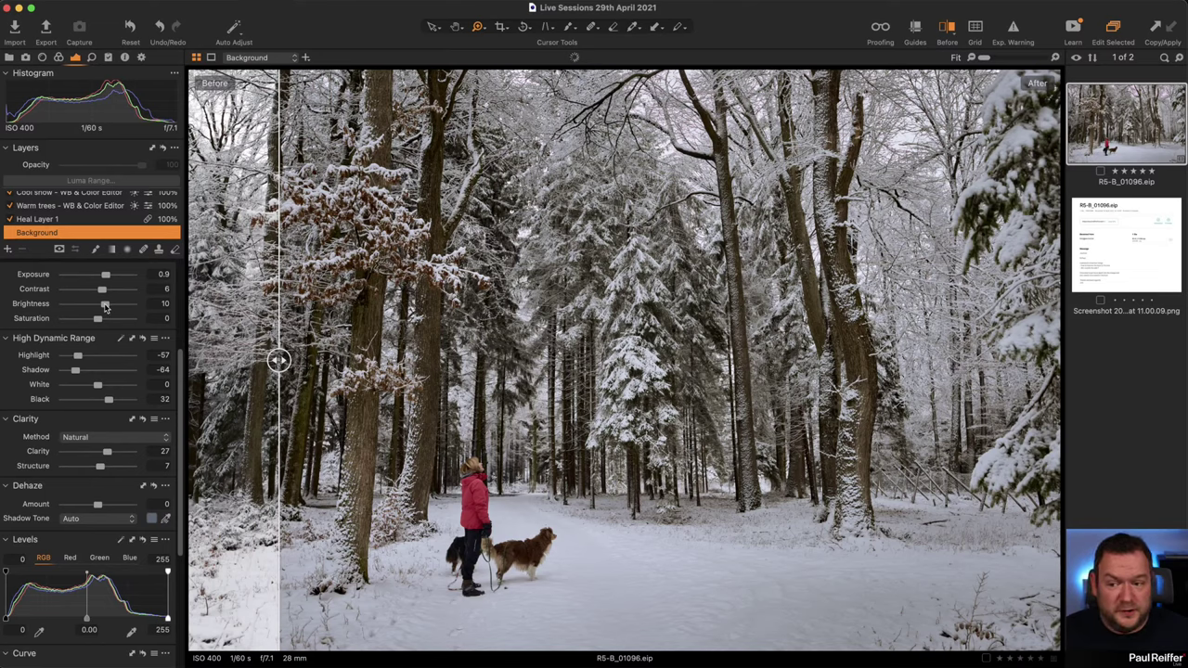
Raise the Background's Brightness to 18 and set its Levels white point to 245, comparing against the original.
drag(106, 306, 110, 307)
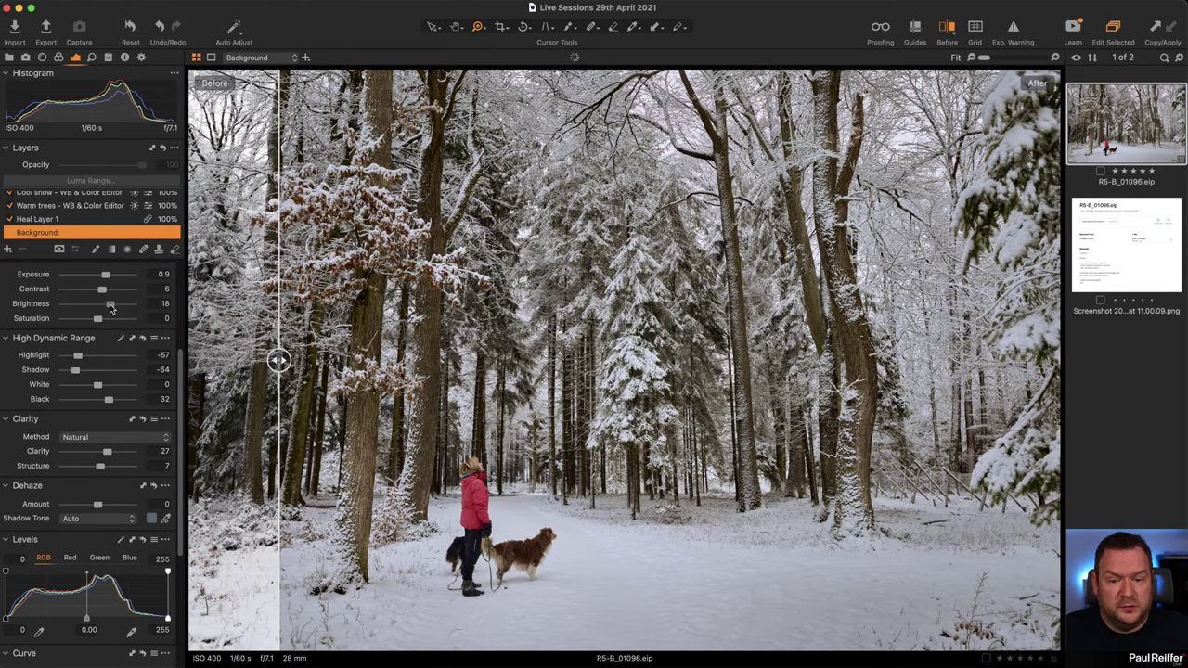
drag(168, 618, 159, 619)
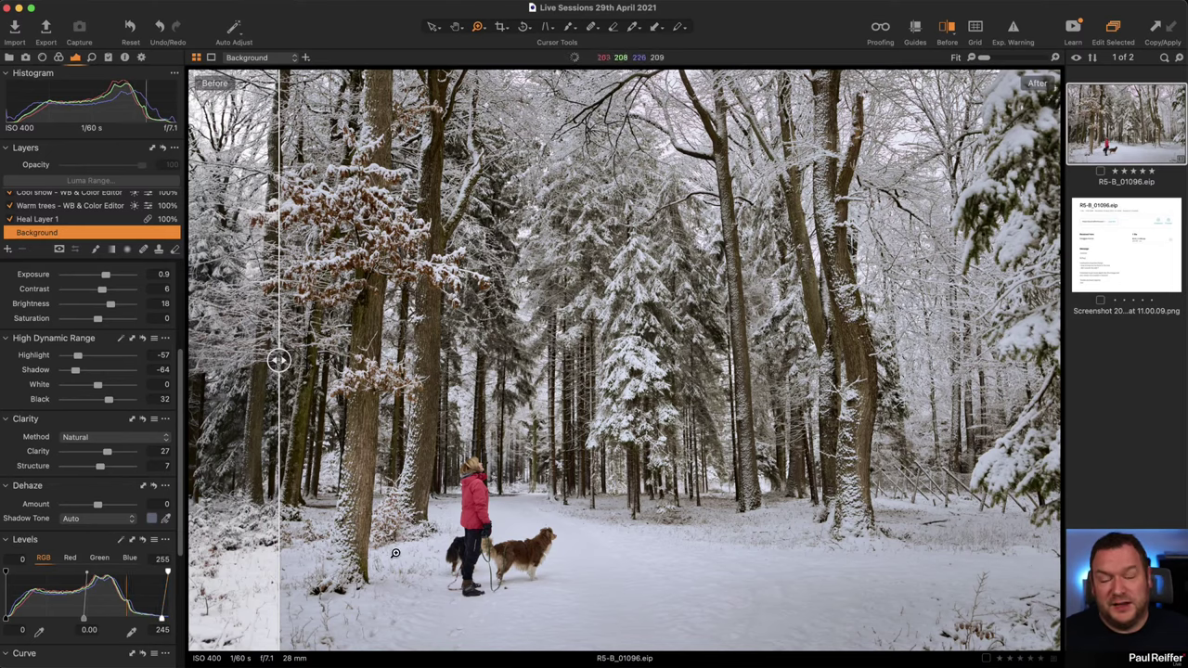
drag(278, 360, 263, 338)
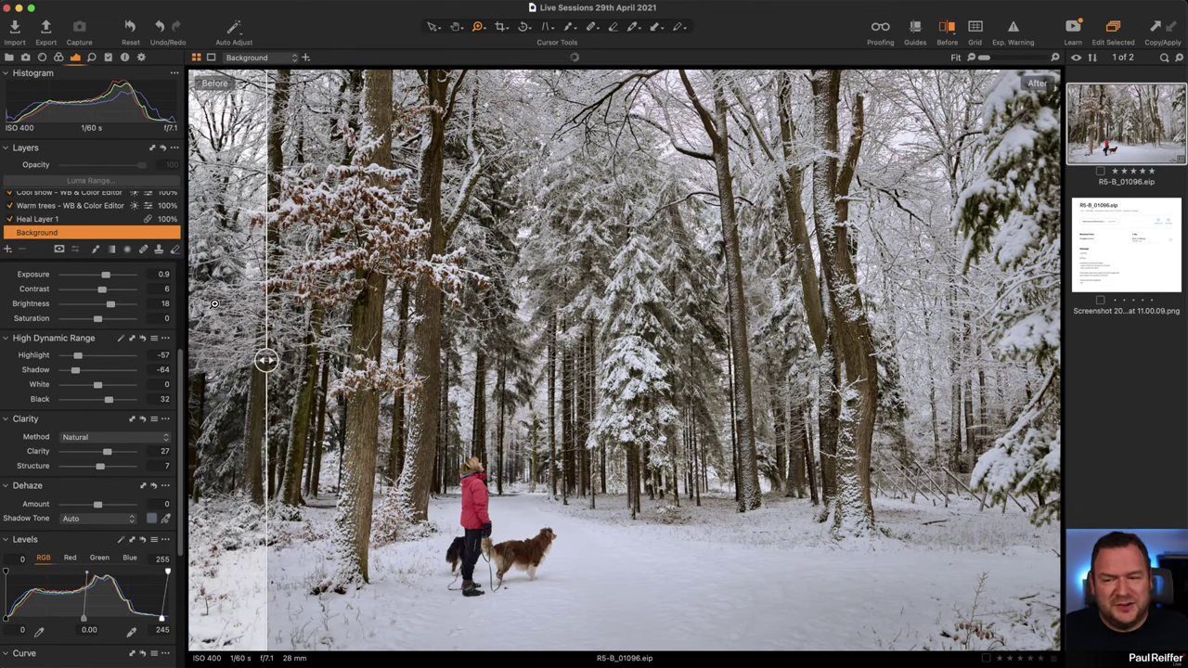
Select the Cool snow - WB & Color Editor layer and set its white balance Kelvin to 7117.
scroll(46, 200, up, 2)
click(48, 213)
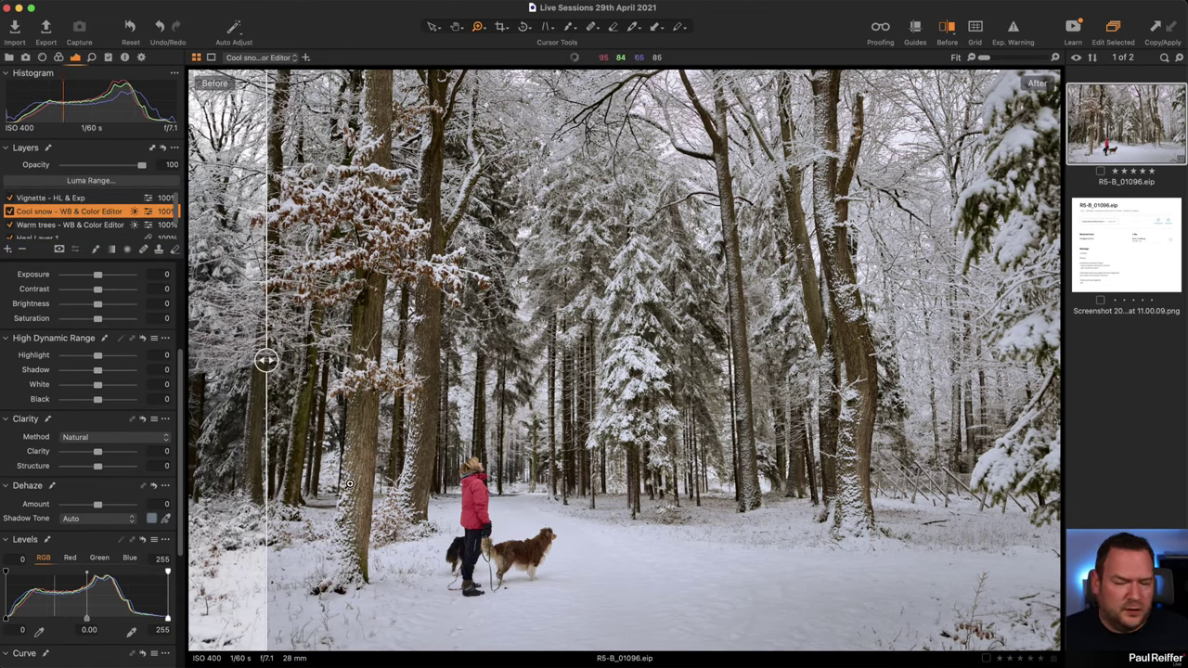
scroll(99, 312, up, 3)
scroll(100, 312, up, 3)
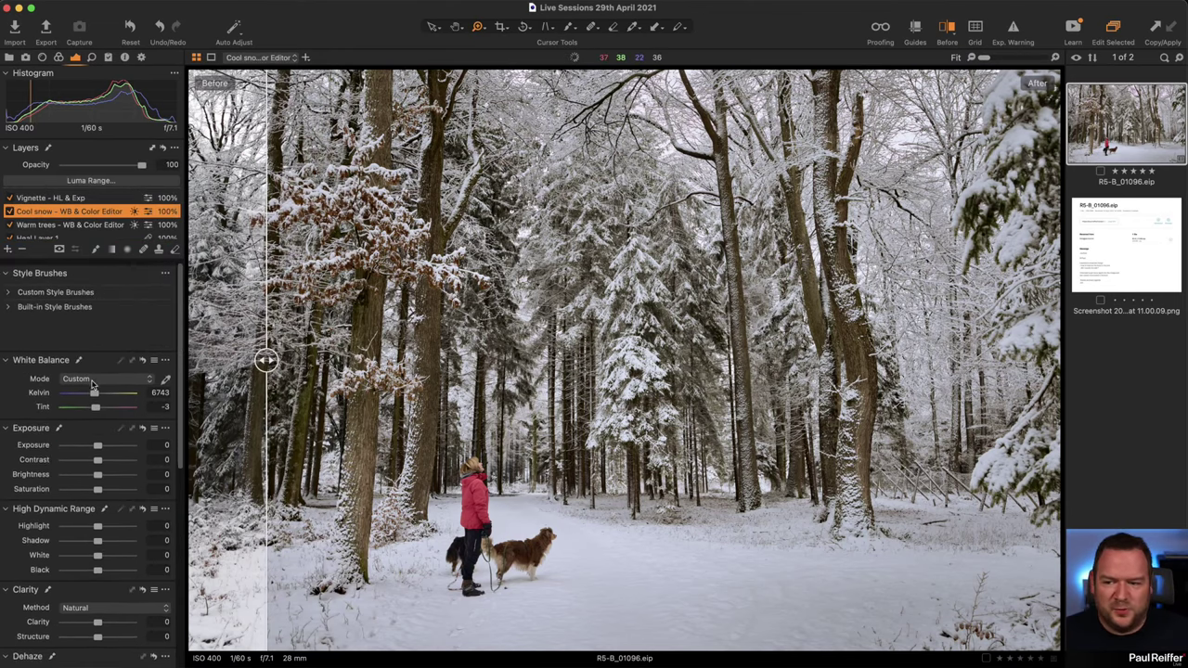
drag(95, 390, 97, 395)
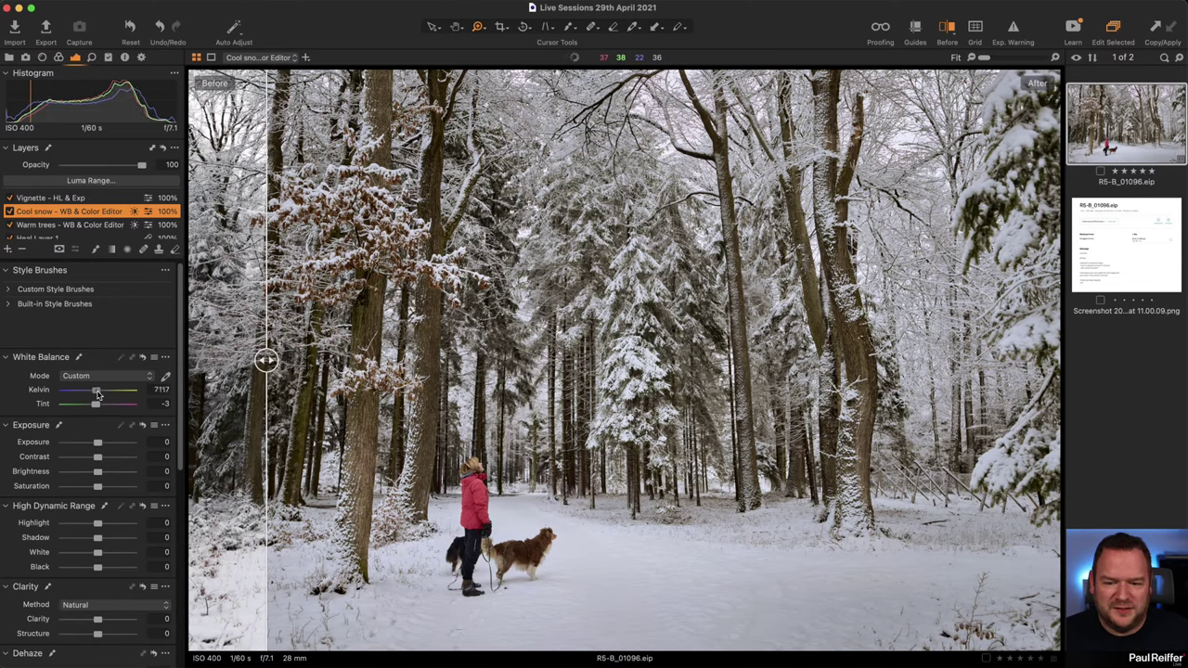
Clear the comparison divider from the photo, inspect the snow around the dog and the walker's boots close up, and return to the full photo.
drag(268, 360, 190, 360)
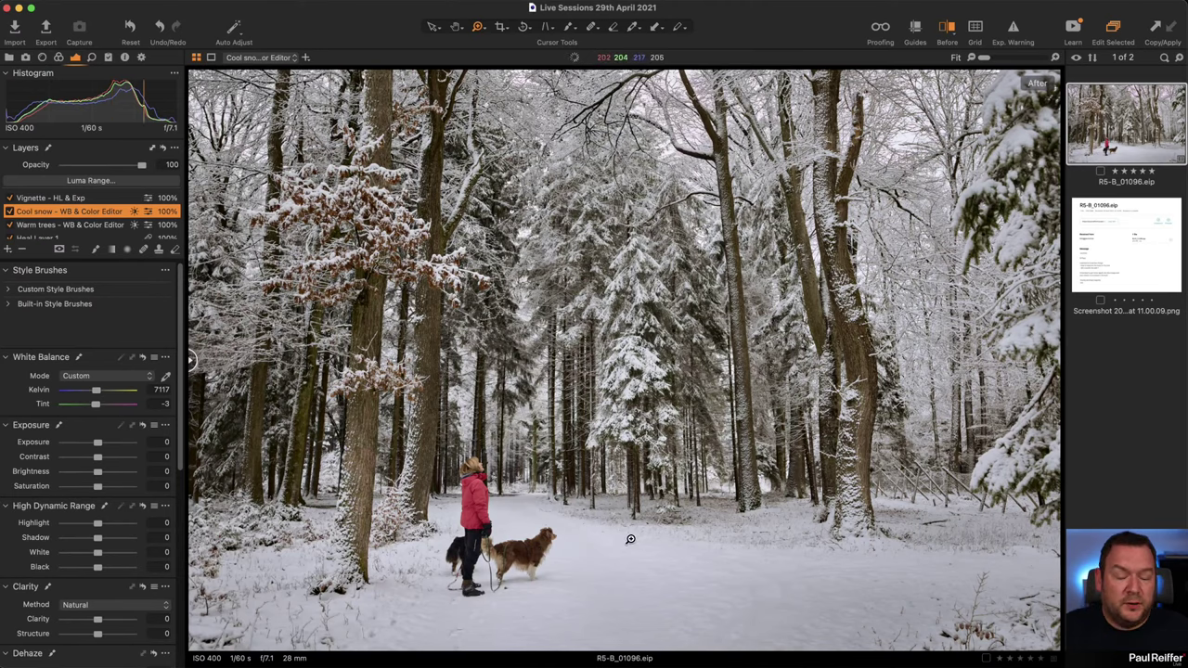
drag(434, 422, 876, 645)
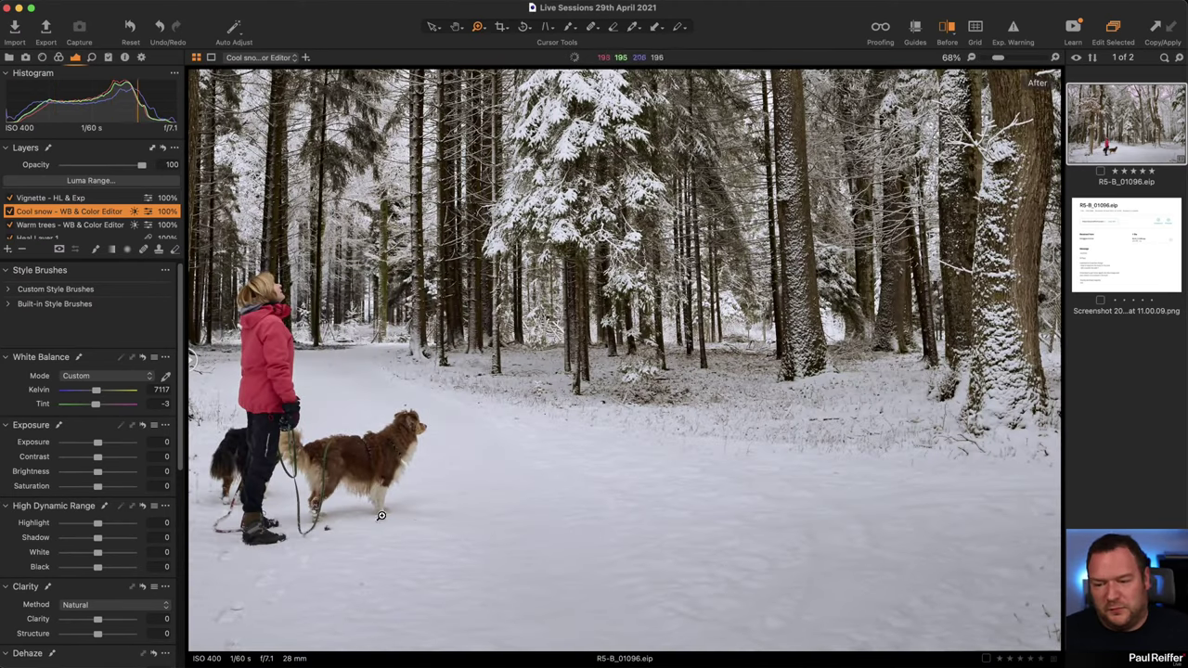
click(470, 517)
click(473, 466)
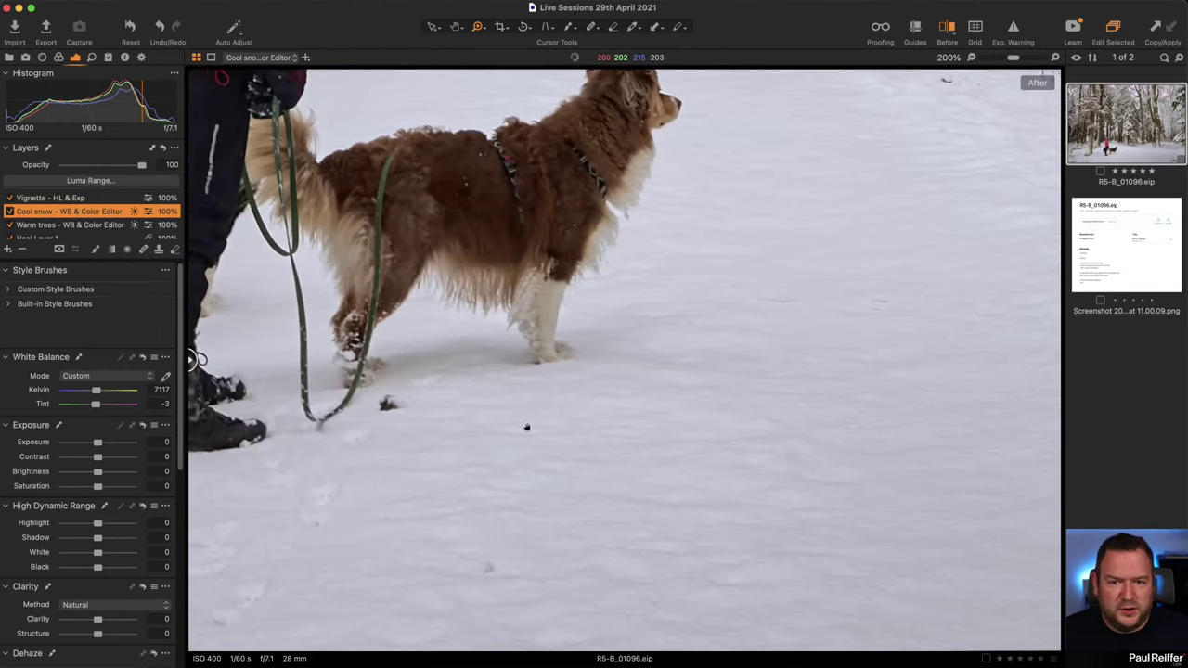
alt+click(526, 427)
click(557, 515)
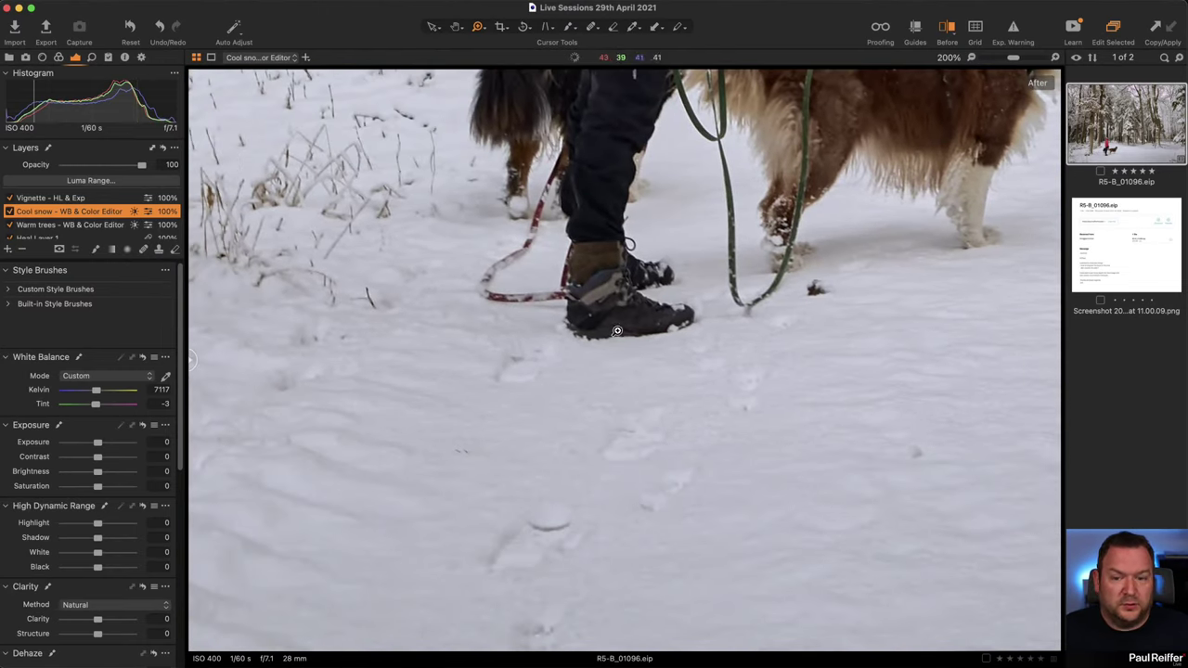
alt+click(735, 363)
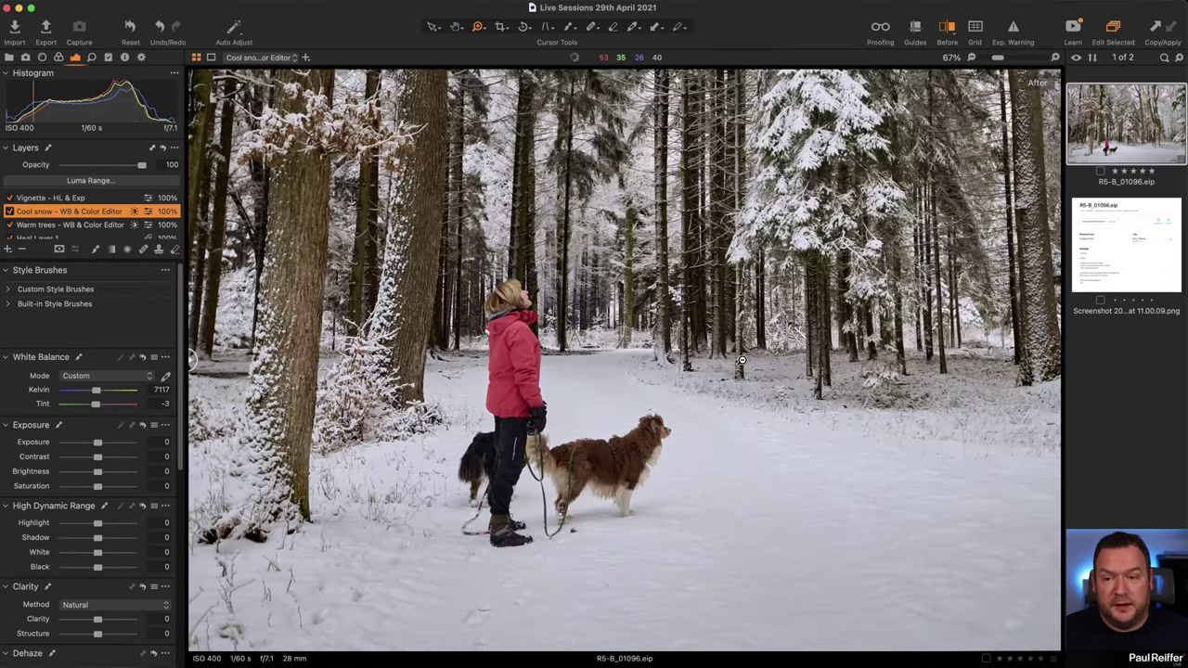
alt+click(741, 361)
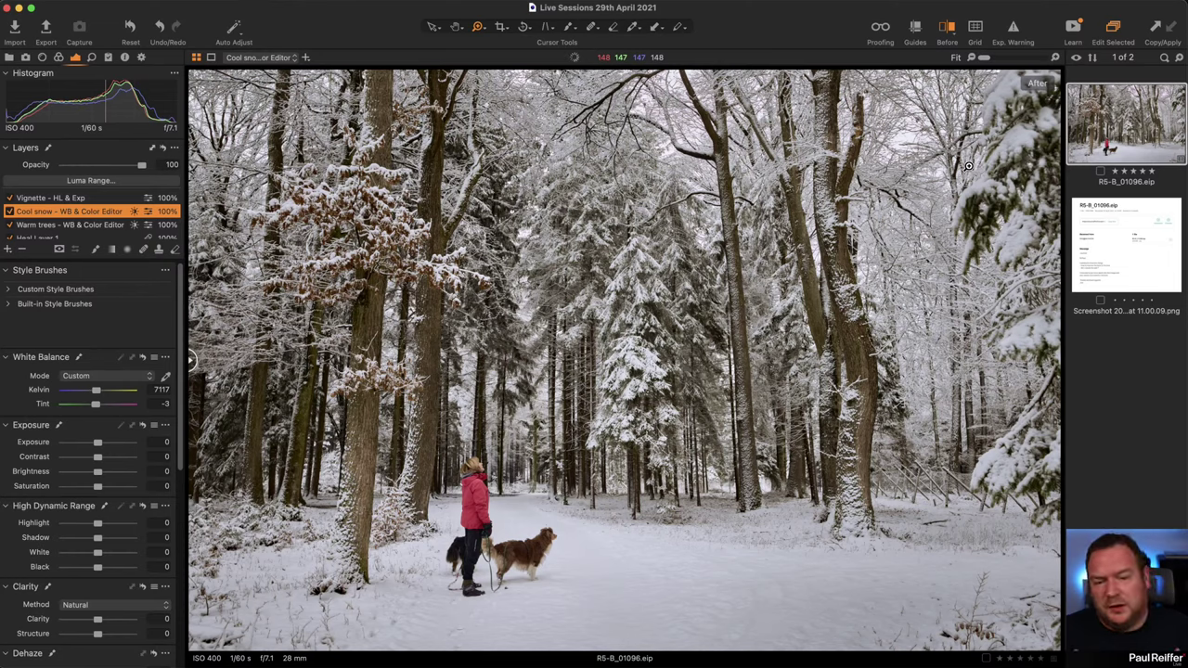
Compare the full edited photo with the original by sweeping the before/after divider across the trunk and the foreground snow.
key(y)
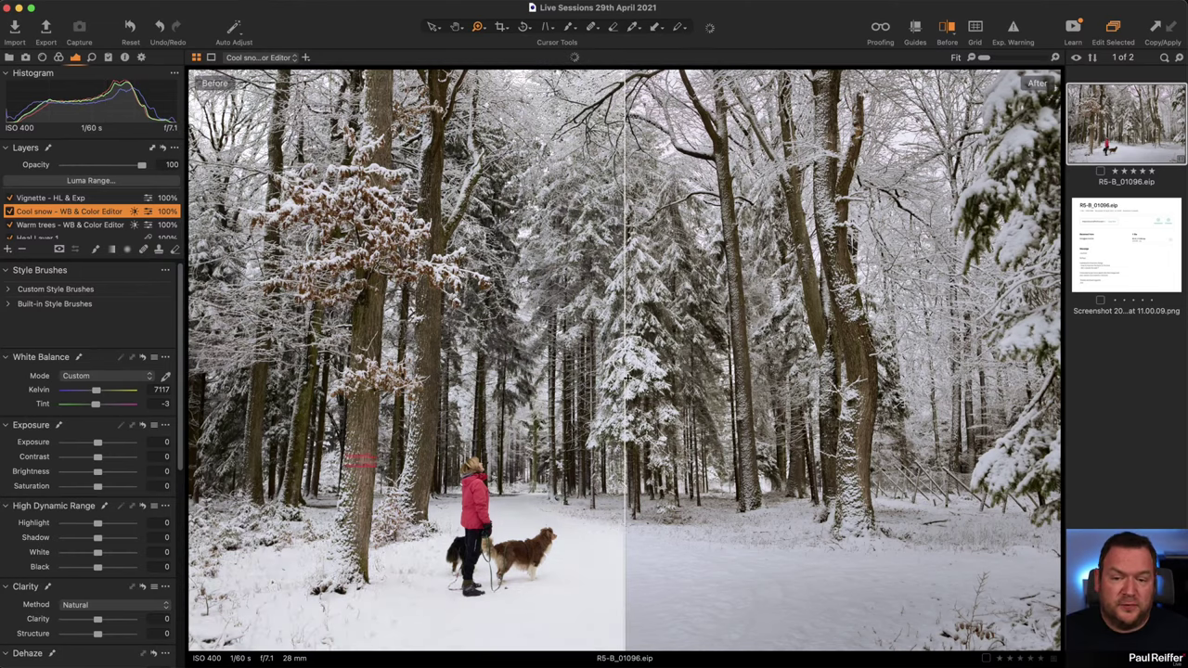
drag(629, 362, 327, 360)
mouse_move(336, 401)
mouse_down()
mouse_move(568, 404)
mouse_move(328, 407)
mouse_up()
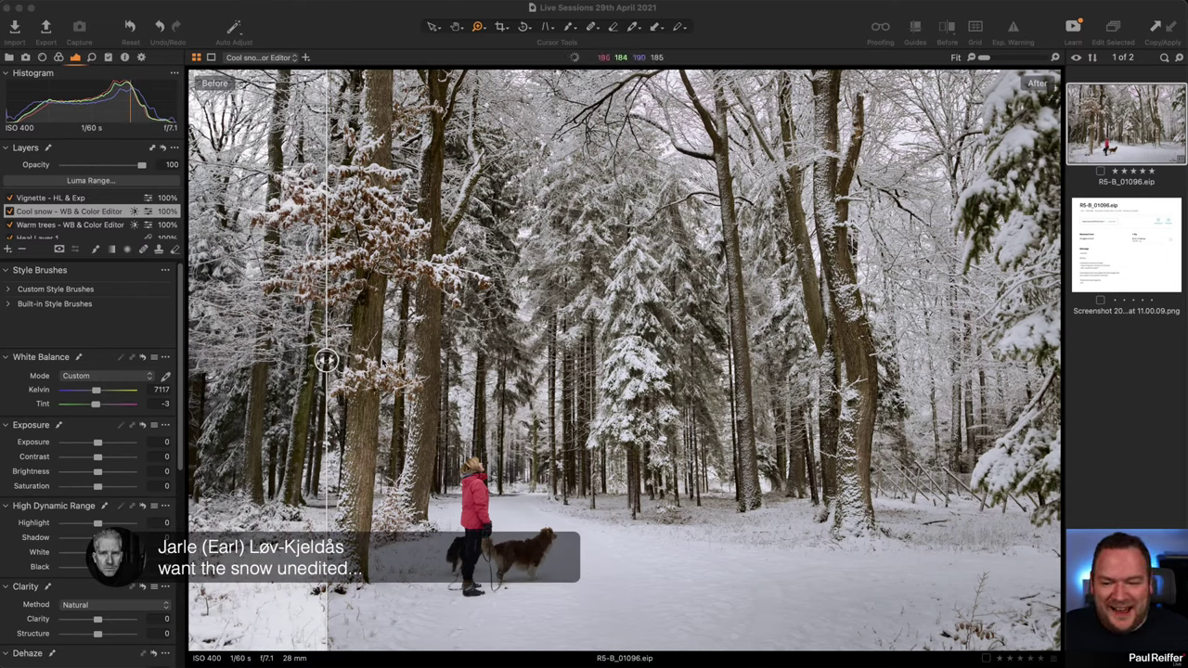
click(842, 399)
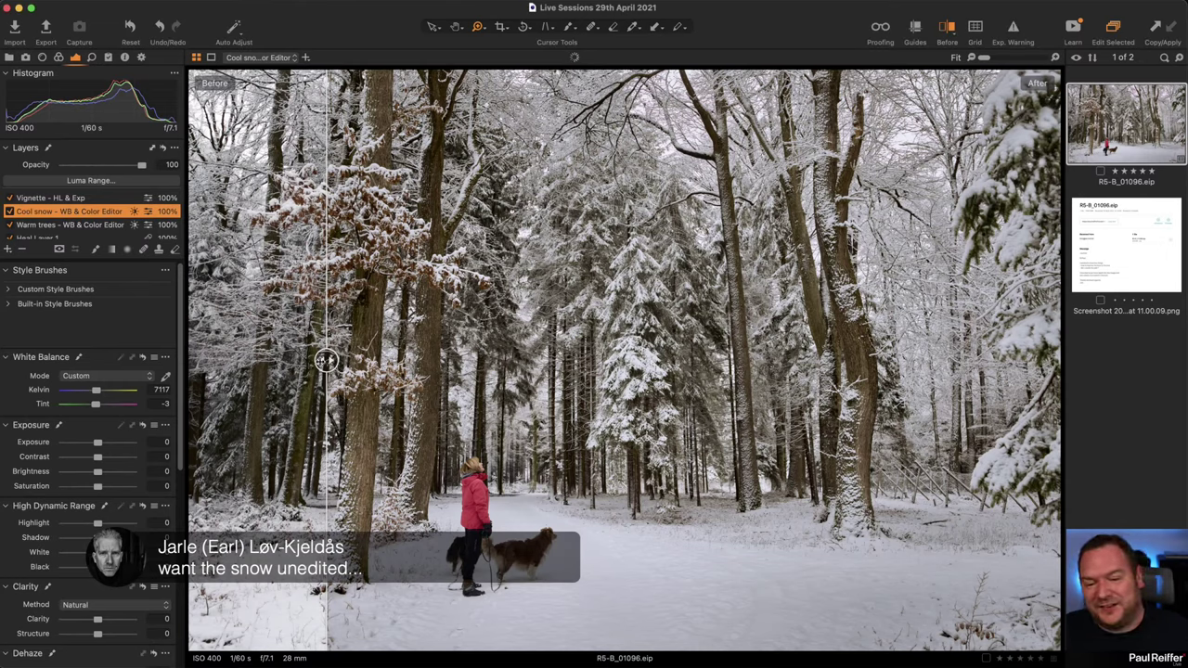
drag(325, 362, 527, 444)
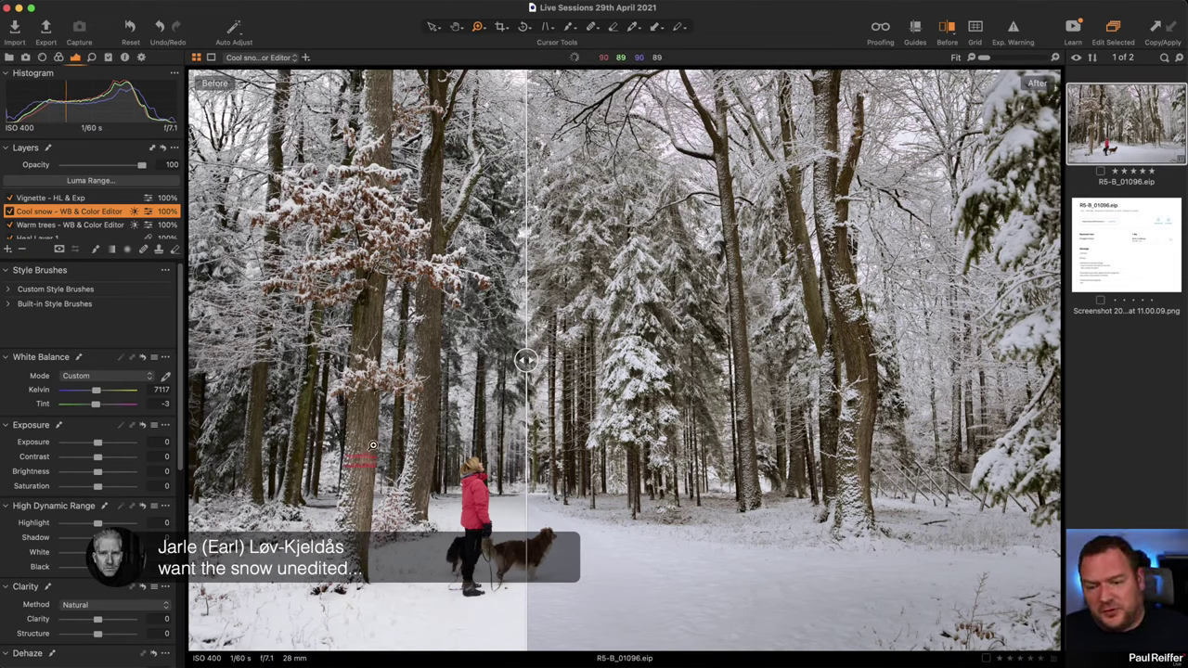
Warm the Cool snow layer by setting its white balance Kelvin to 7588, and clear the comparison divider from the photo.
scroll(66, 336, down, 1)
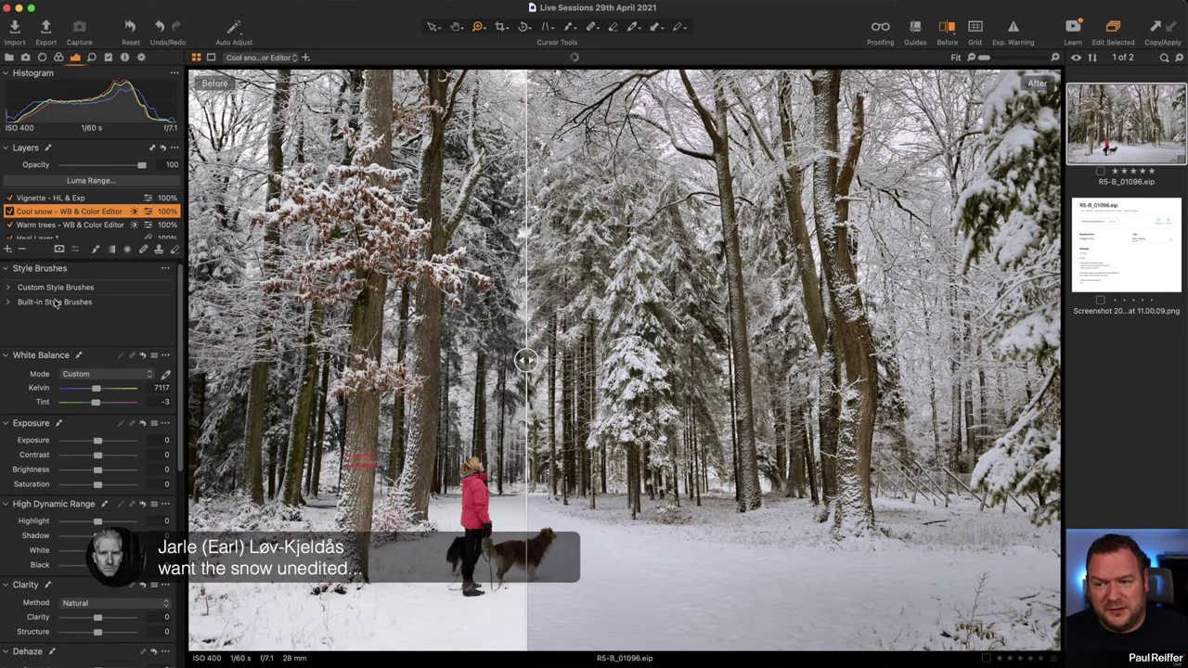
scroll(66, 336, up, 1)
drag(96, 390, 101, 393)
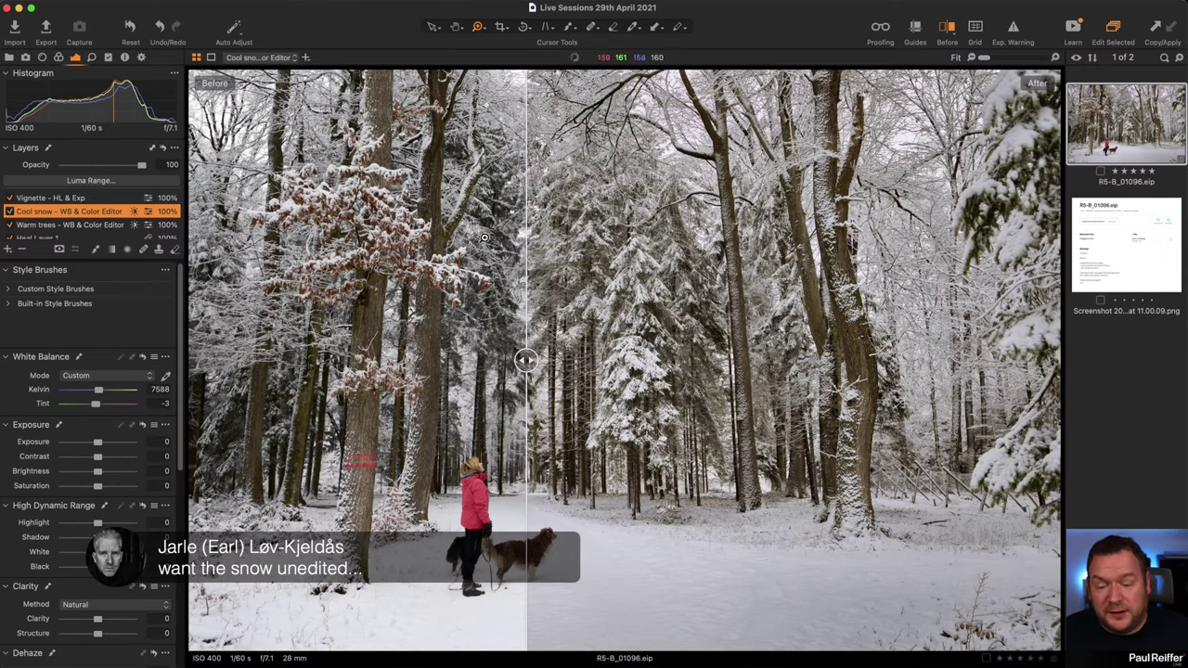
drag(526, 361, 74, 391)
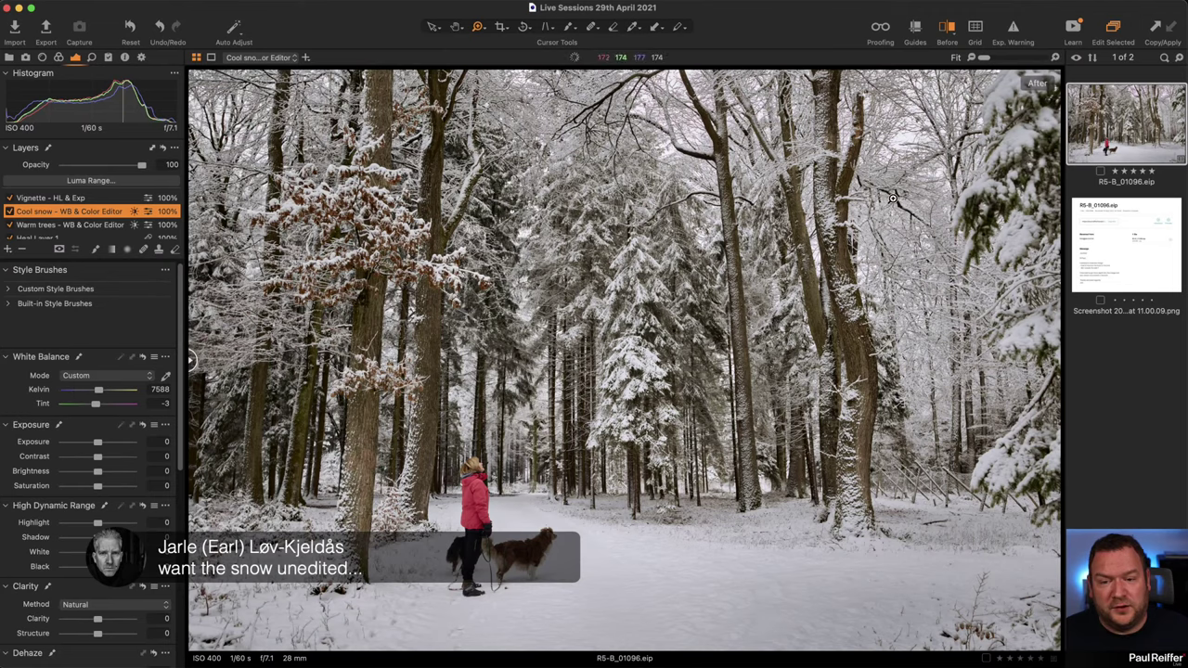
Add a layer named Foreground White and mask it with a linear gradient fading in above the foreground snow.
click(7, 251)
double_click(49, 203)
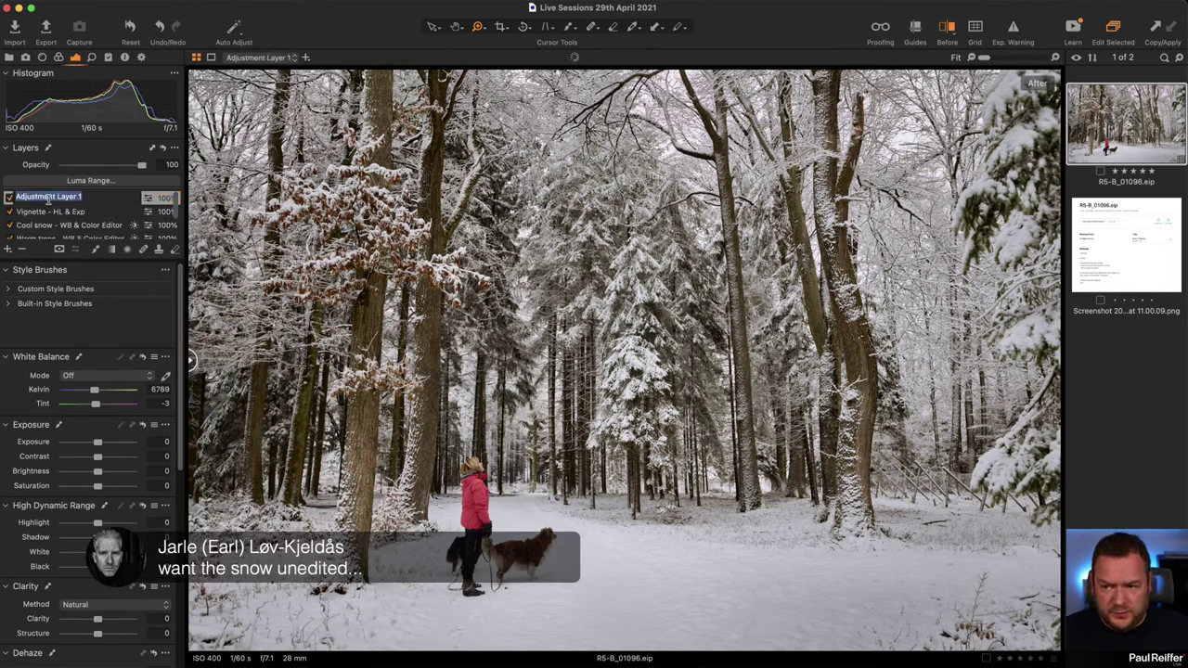
text(Foreground White)
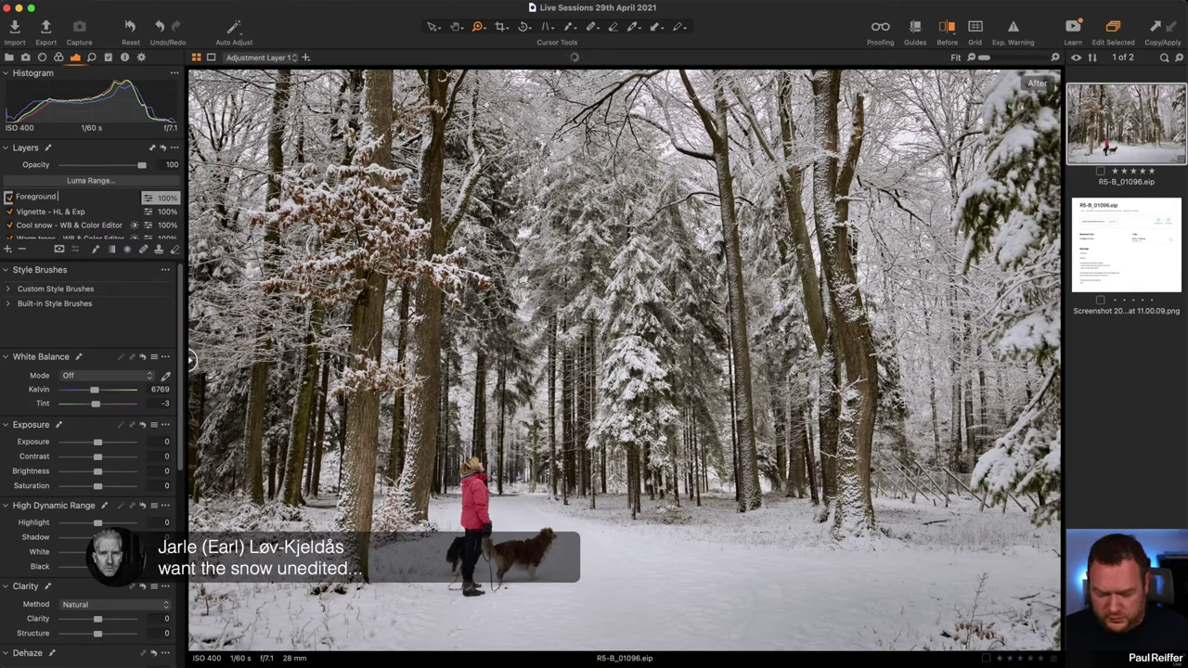
key(Return)
click(111, 248)
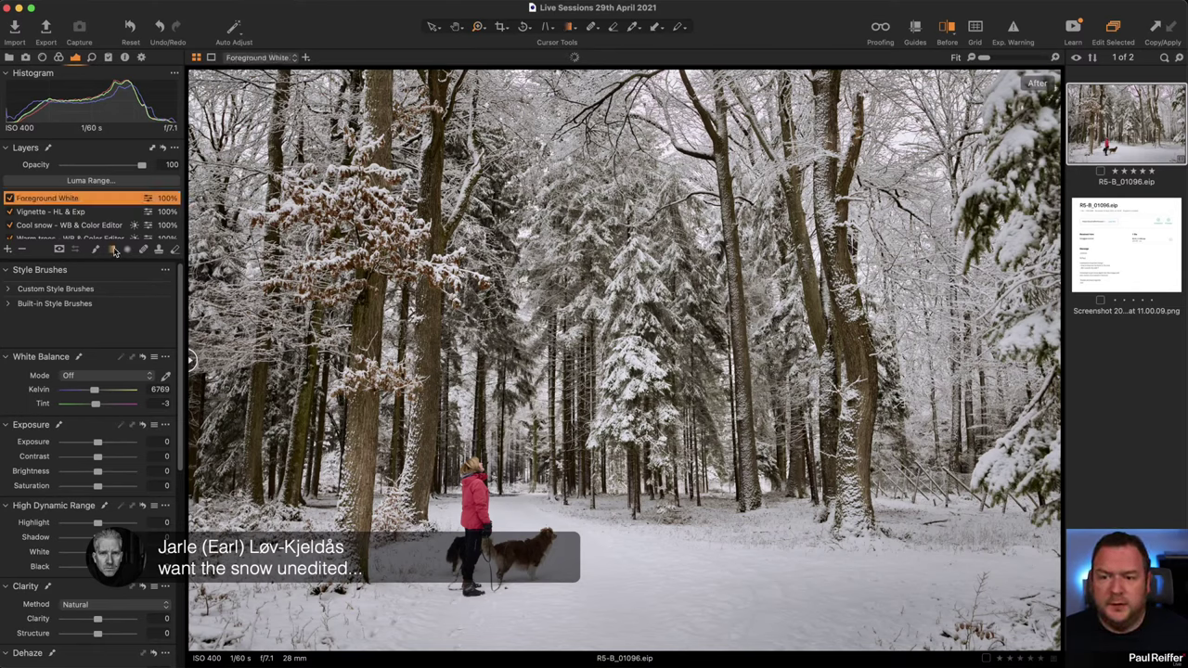
drag(625, 456, 672, 432)
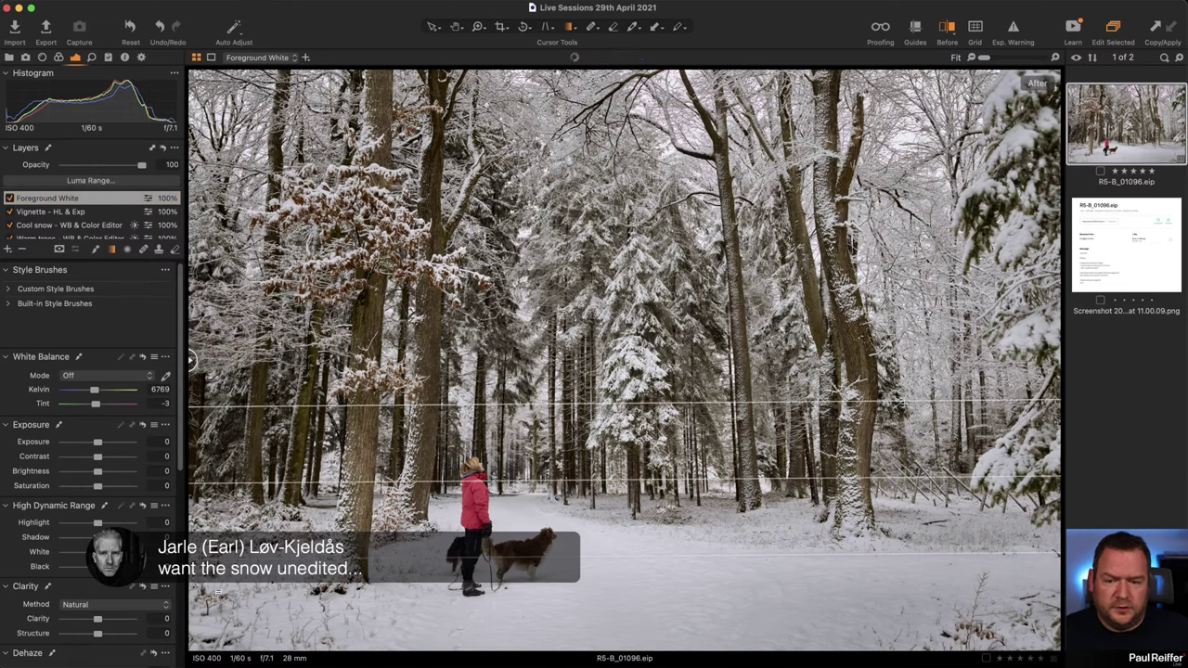
Set the Foreground White layer's High Dynamic Range Highlight to 30 and White to 34.
scroll(177, 418, down, 5)
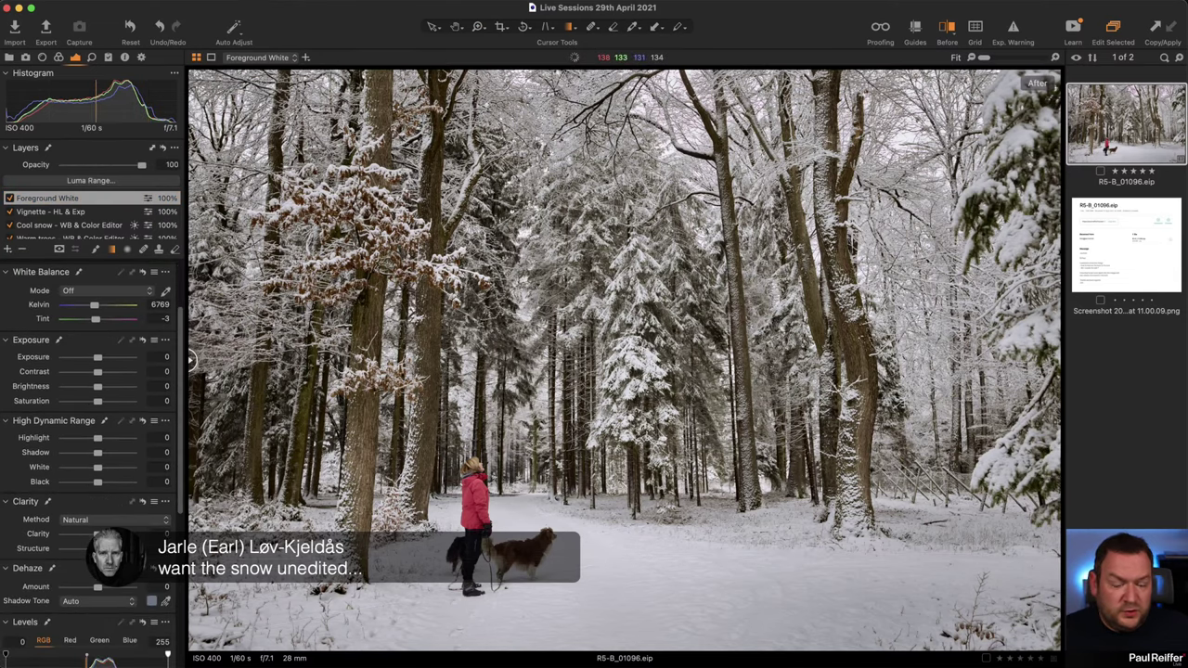
scroll(186, 360, down, 1)
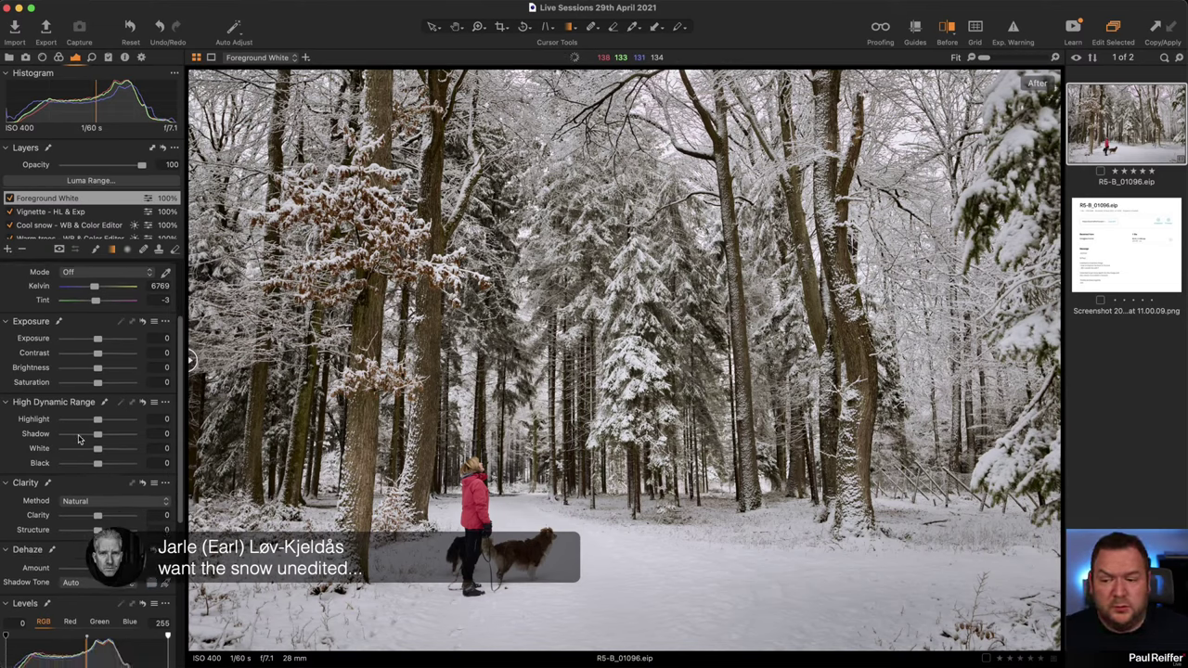
mouse_move(102, 452)
mouse_down()
mouse_move(109, 421)
mouse_move(110, 453)
mouse_up()
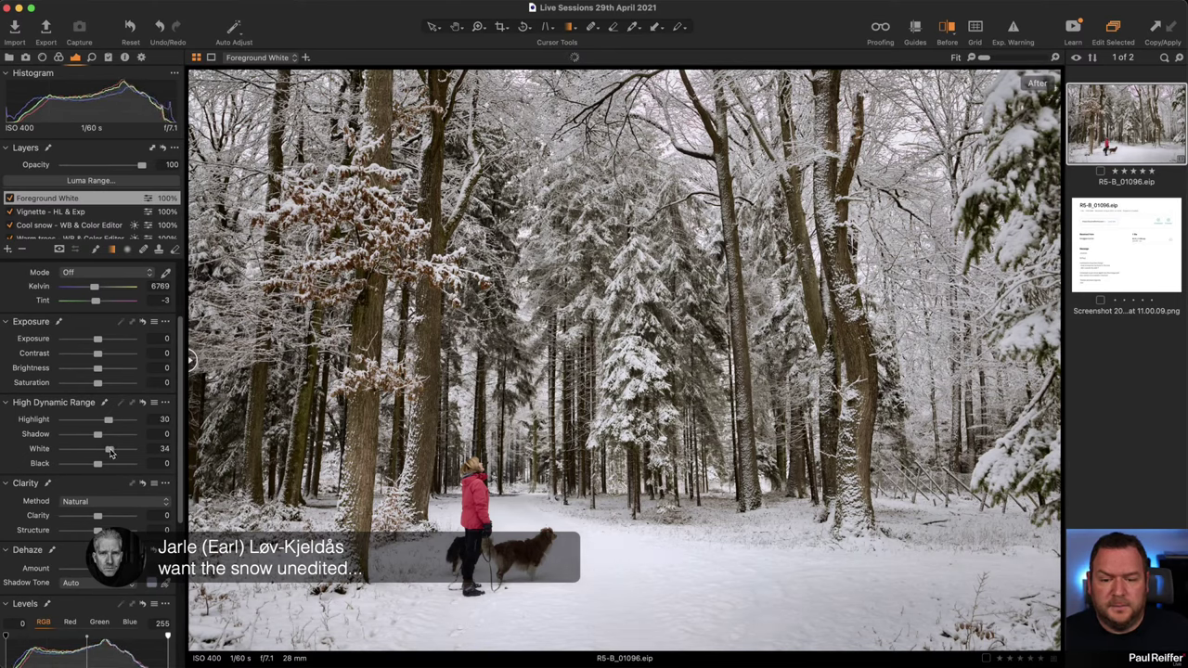
Judge the foreground snow with and without the Foreground White layer, leaving the layer enabled.
click(11, 199)
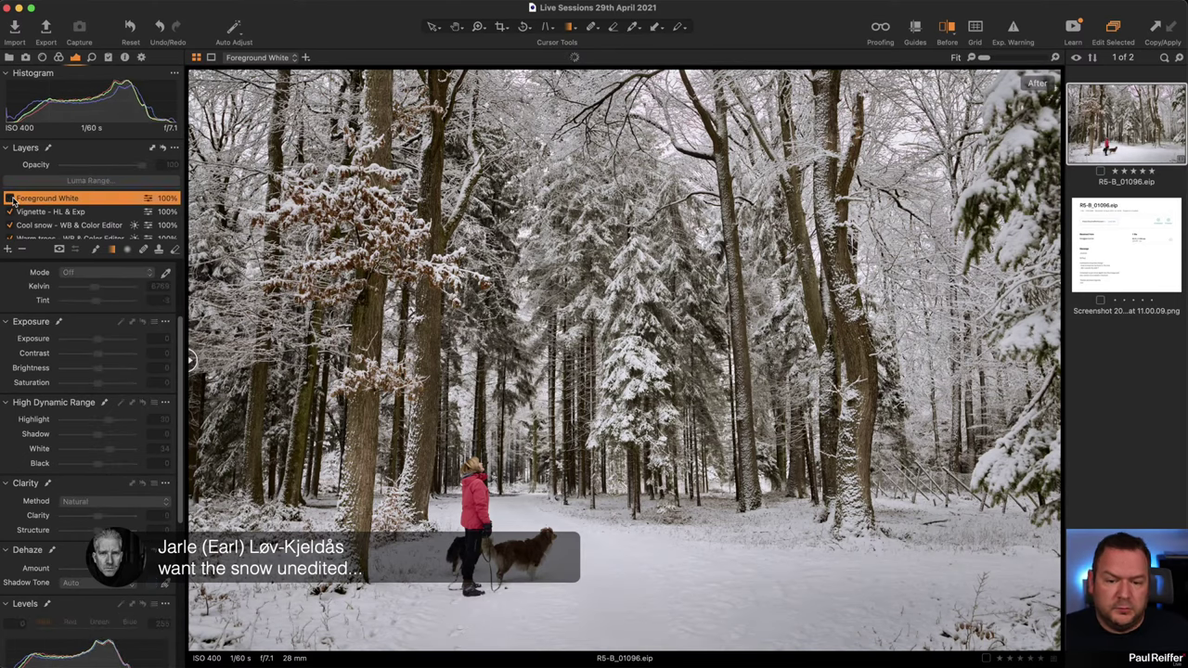
click(11, 198)
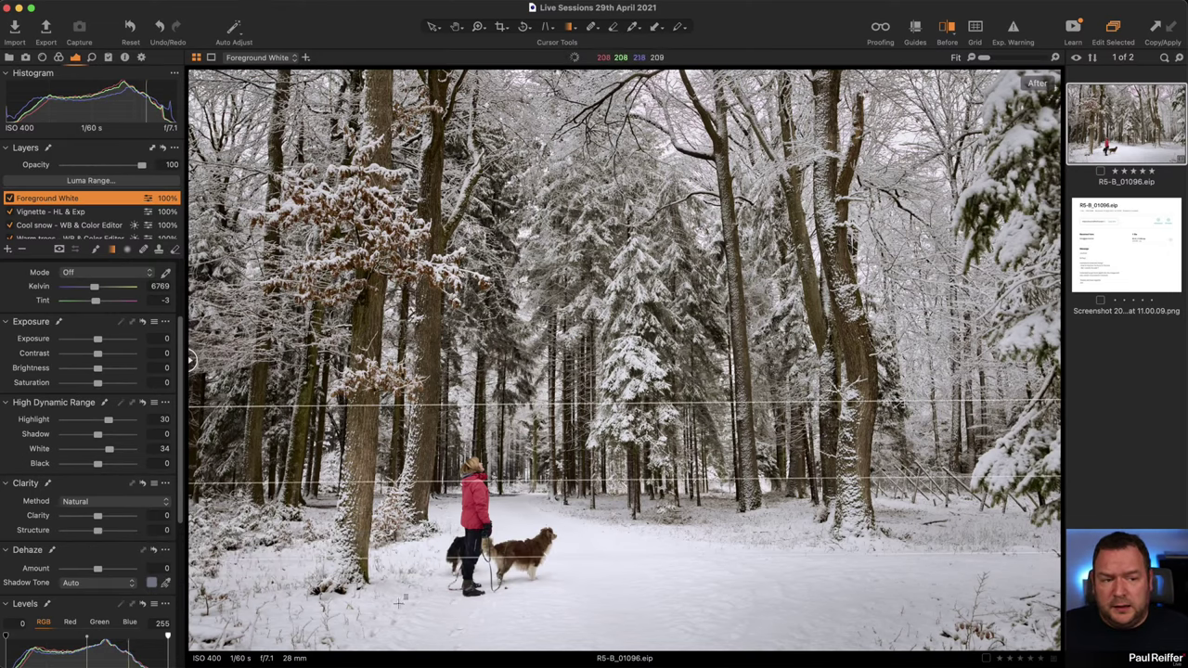
click(9, 198)
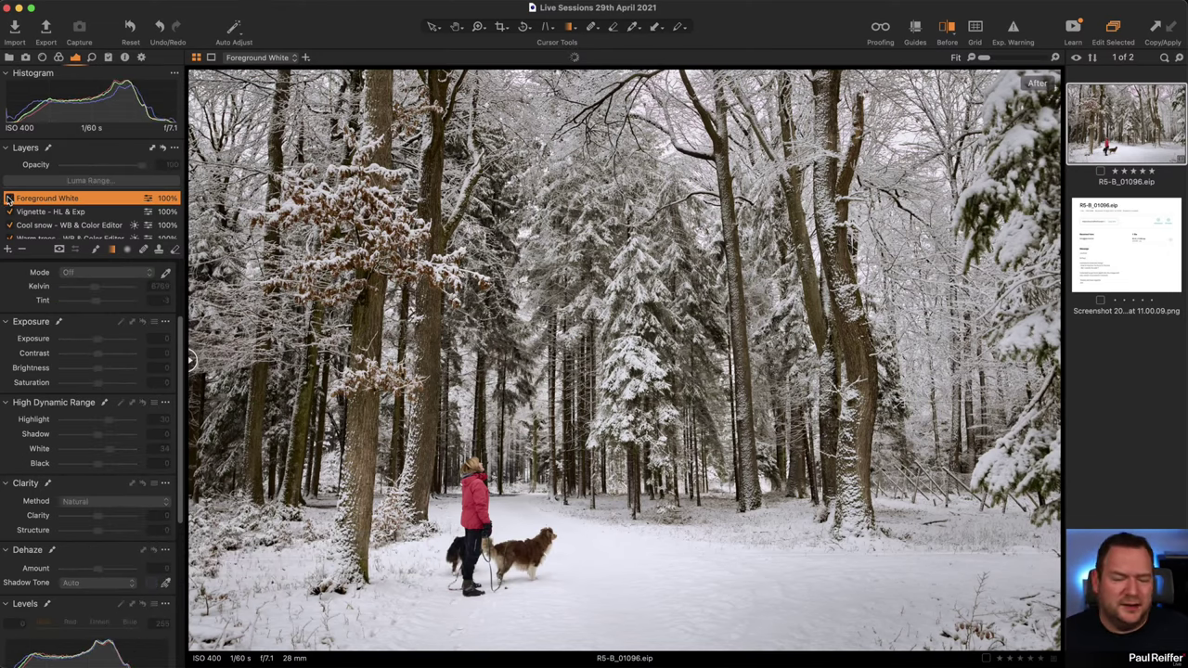
click(9, 198)
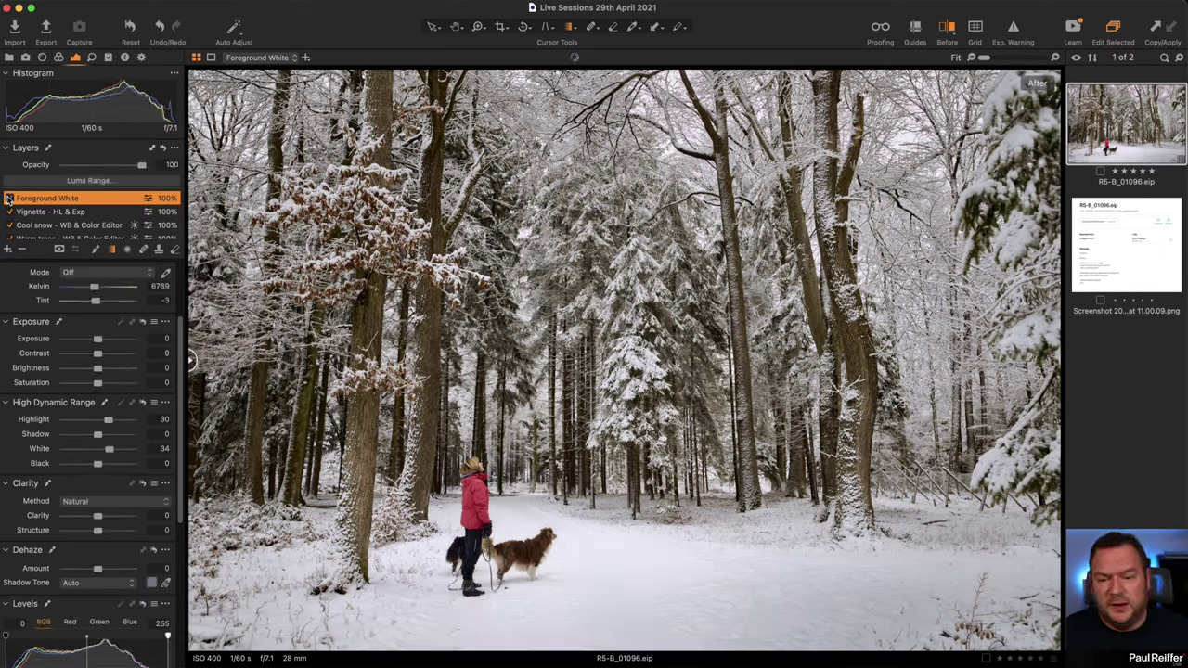
click(9, 198)
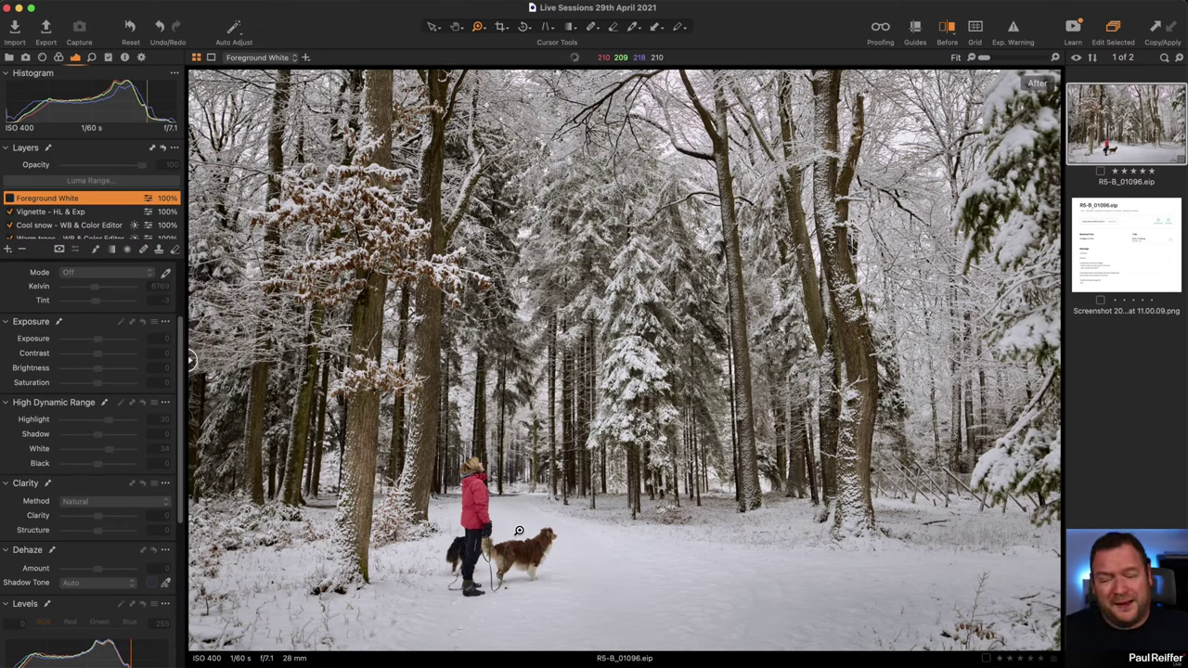
click(9, 199)
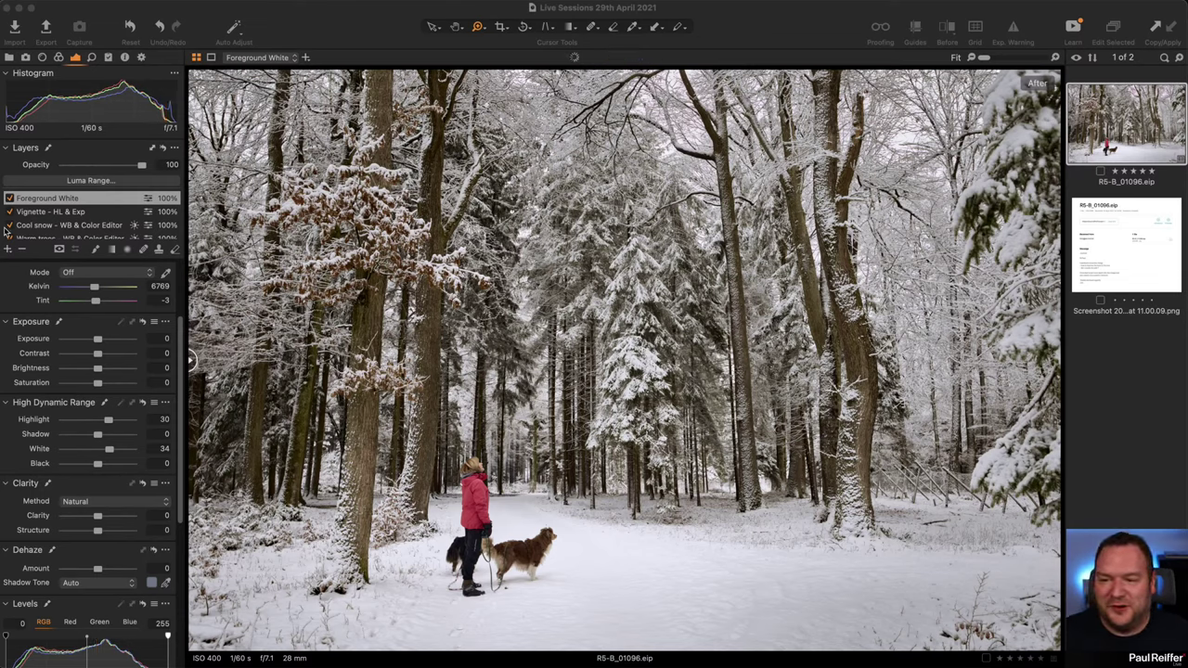
click(9, 198)
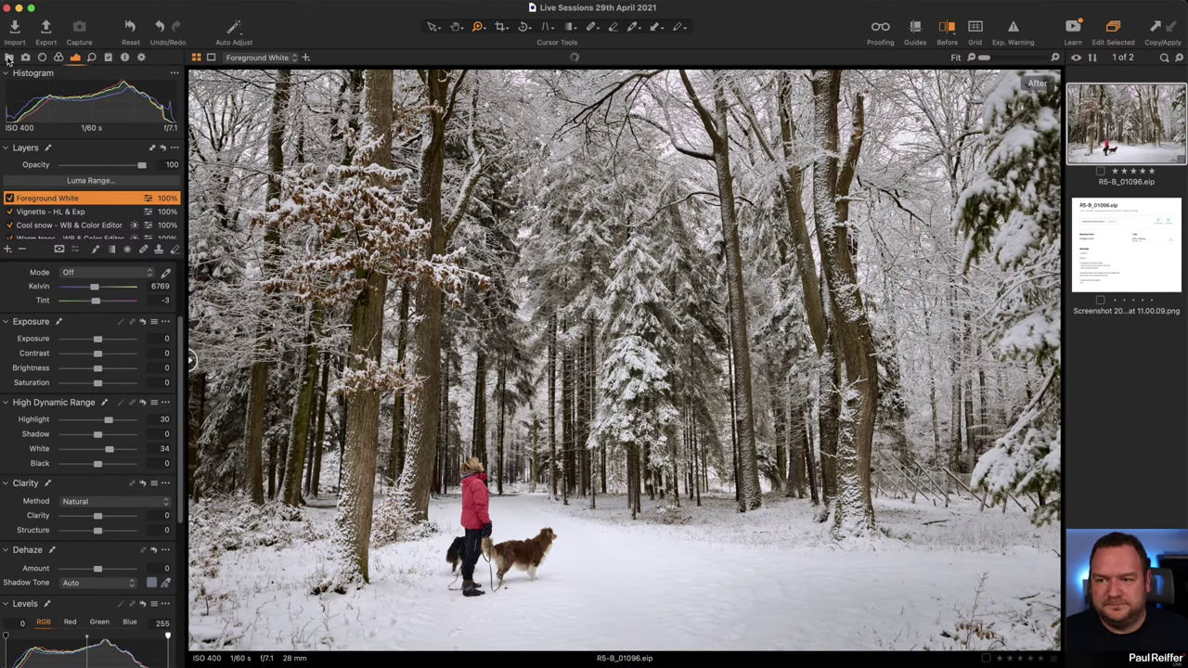
Open the user collection with the sunset lake photo _DSC6384.eip, show its layers and adjustments, and clone its variant.
click(8, 57)
click(71, 151)
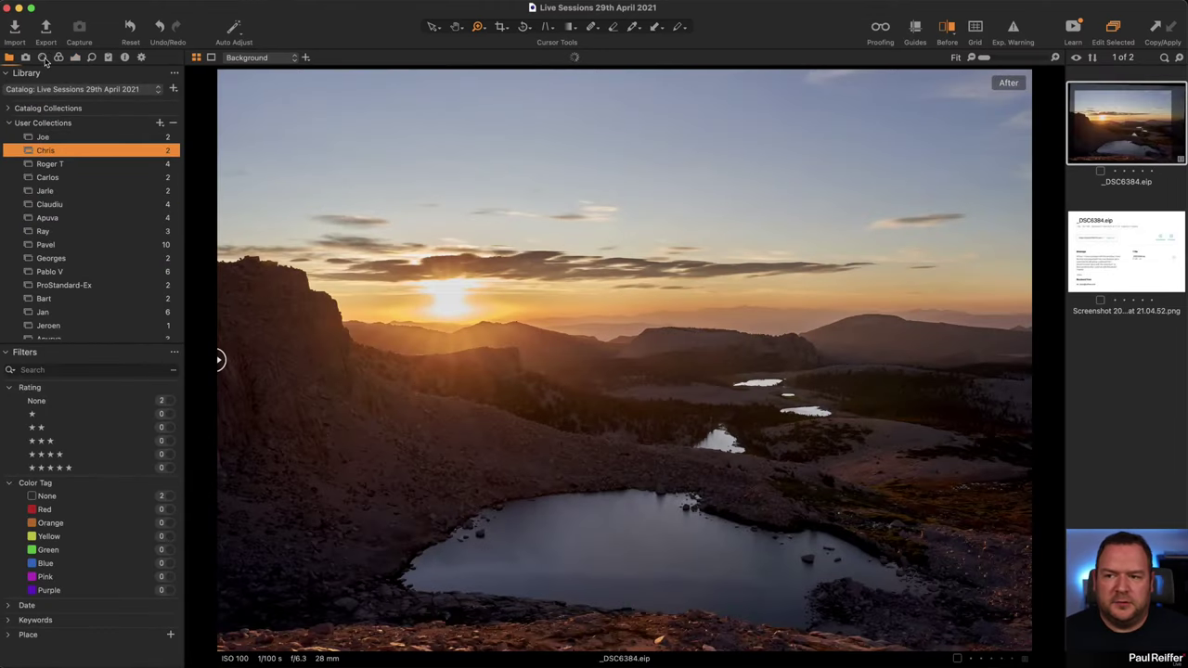
click(75, 57)
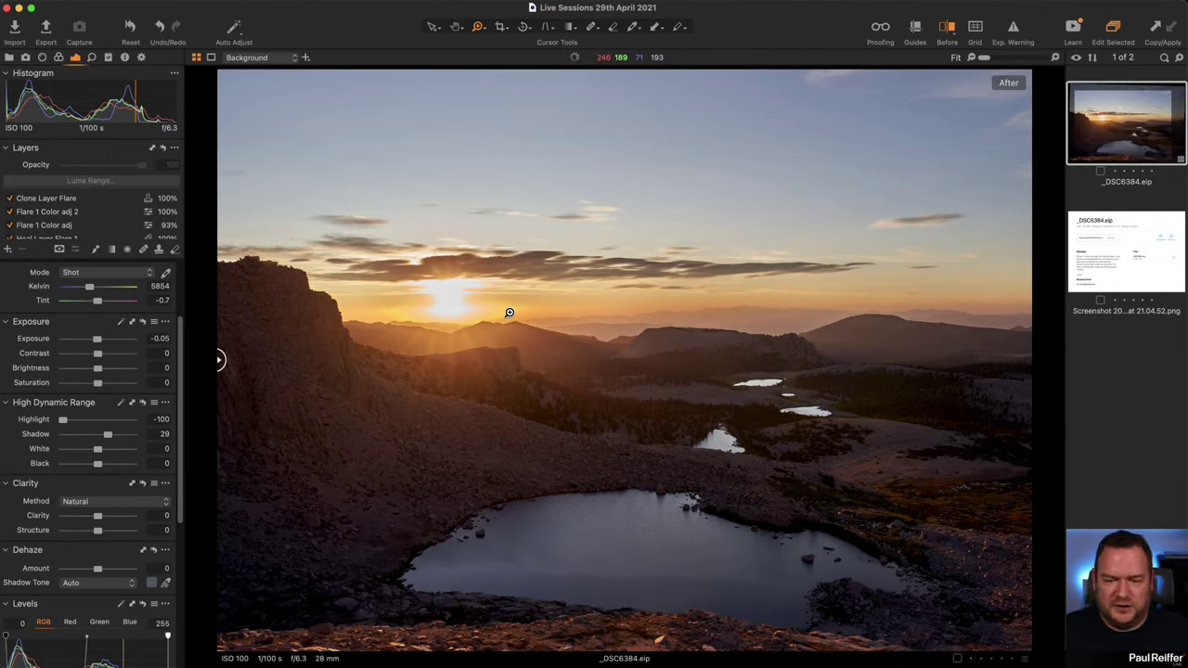
right_click(1113, 131)
click(1147, 187)
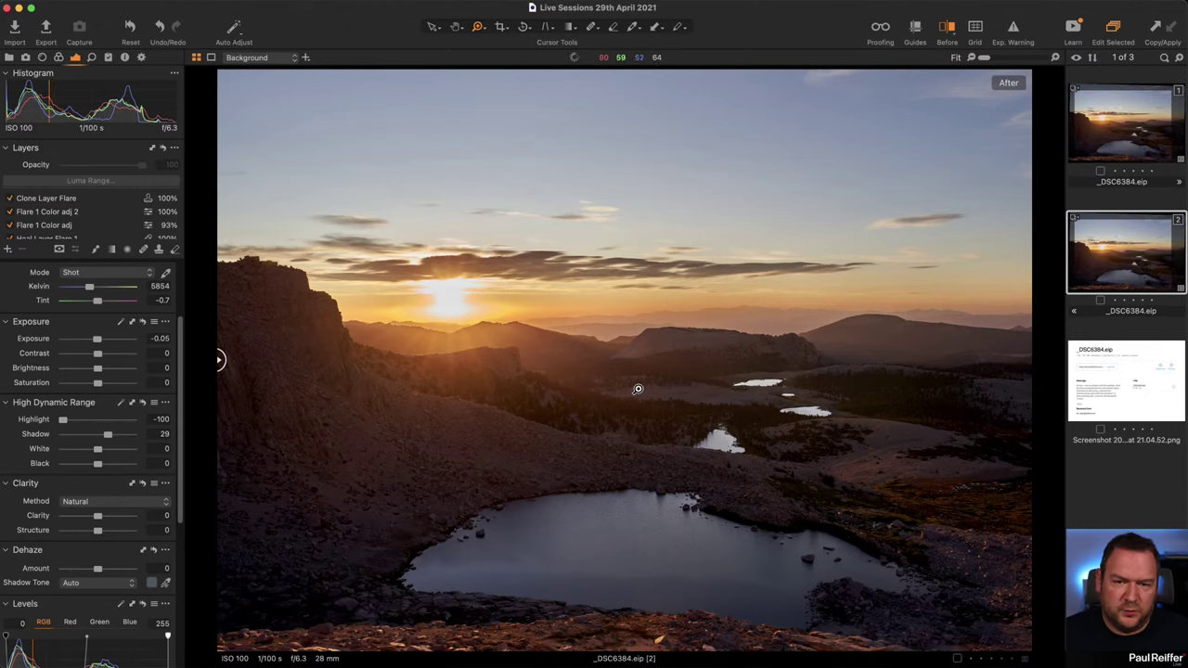
Reveal the original across most of the cloned variant and examine the lens flare around the small lakes close up.
drag(220, 360, 935, 360)
drag(583, 280, 878, 509)
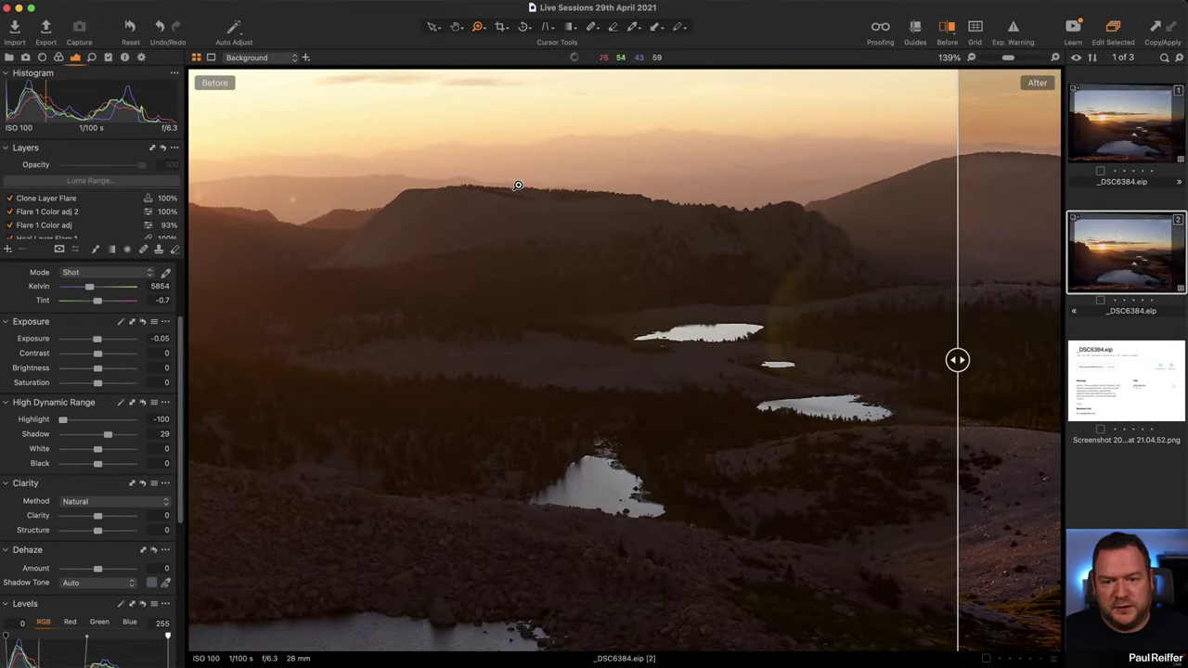
drag(474, 121, 927, 534)
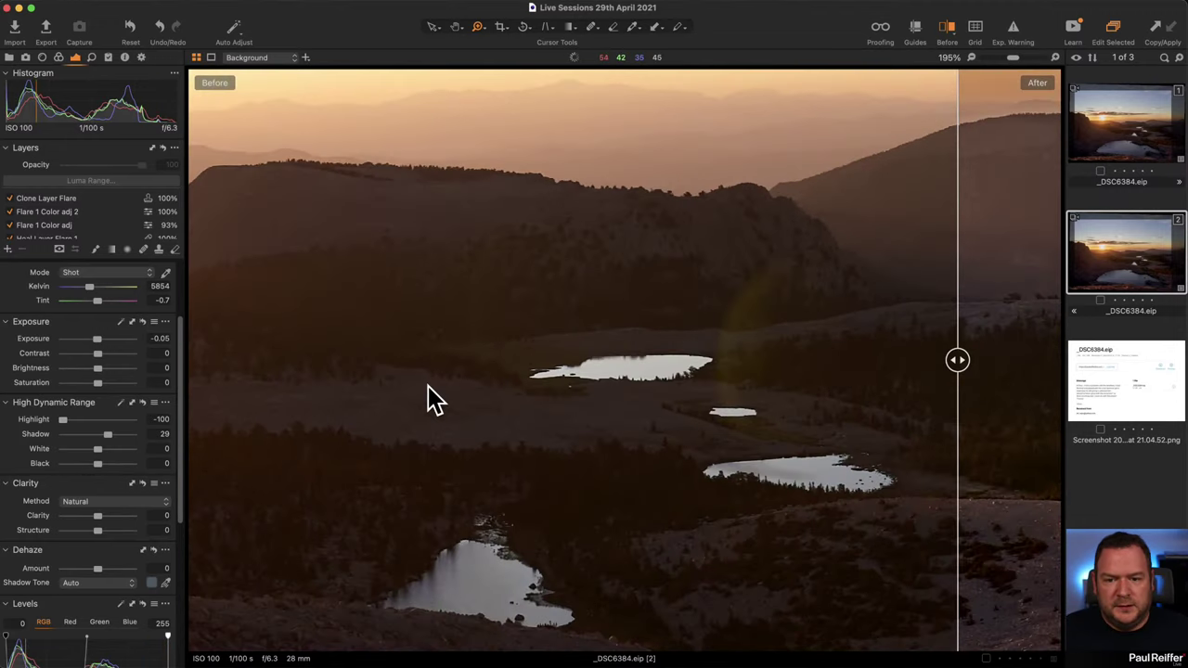
Compare the original and retouched lens flare around the small lakes by sweeping the before/after split back and forth.
scroll(427, 398, up, 5)
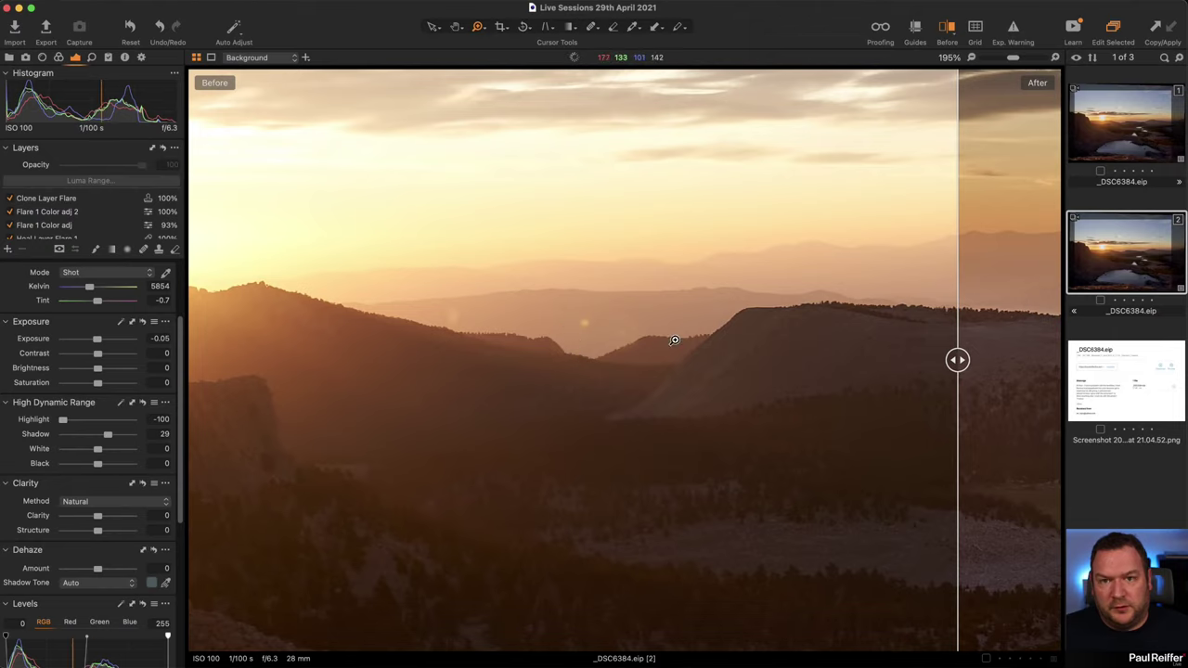
scroll(233, 265, down, 5)
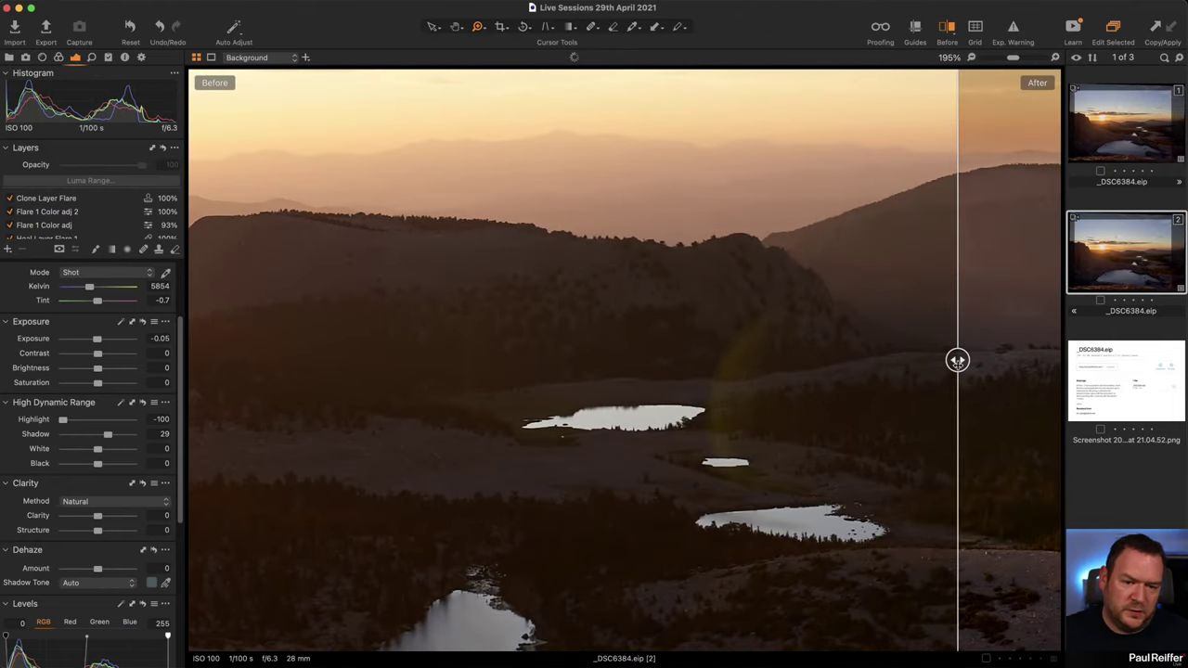
drag(957, 360, 257, 360)
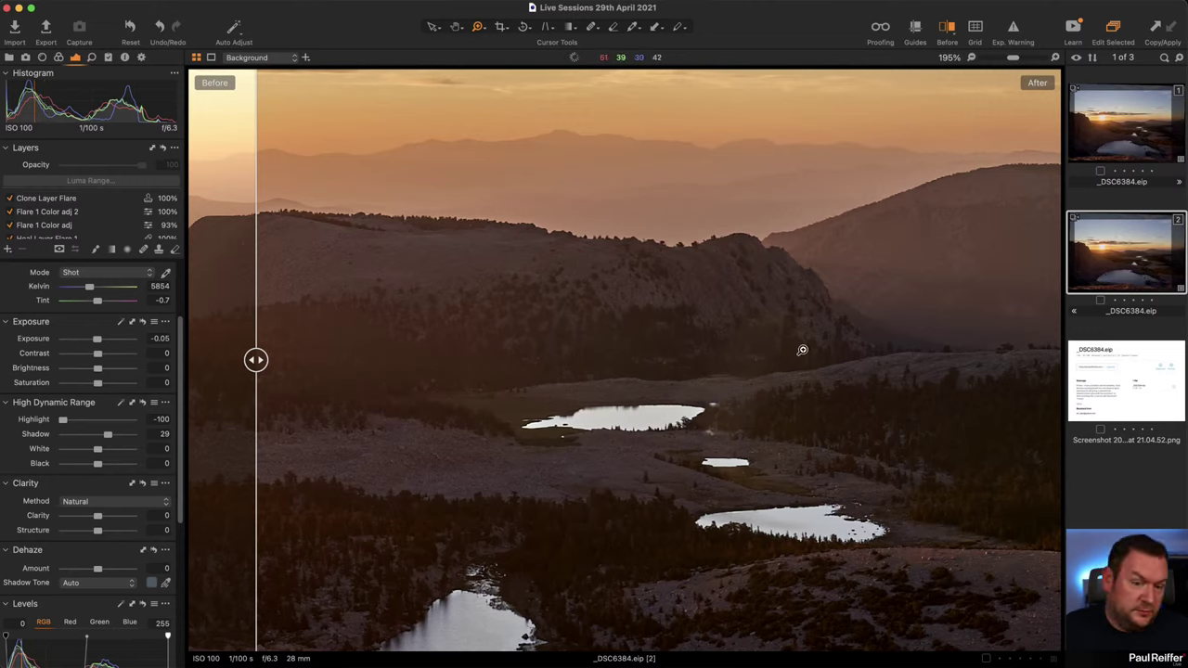
drag(256, 360, 905, 437)
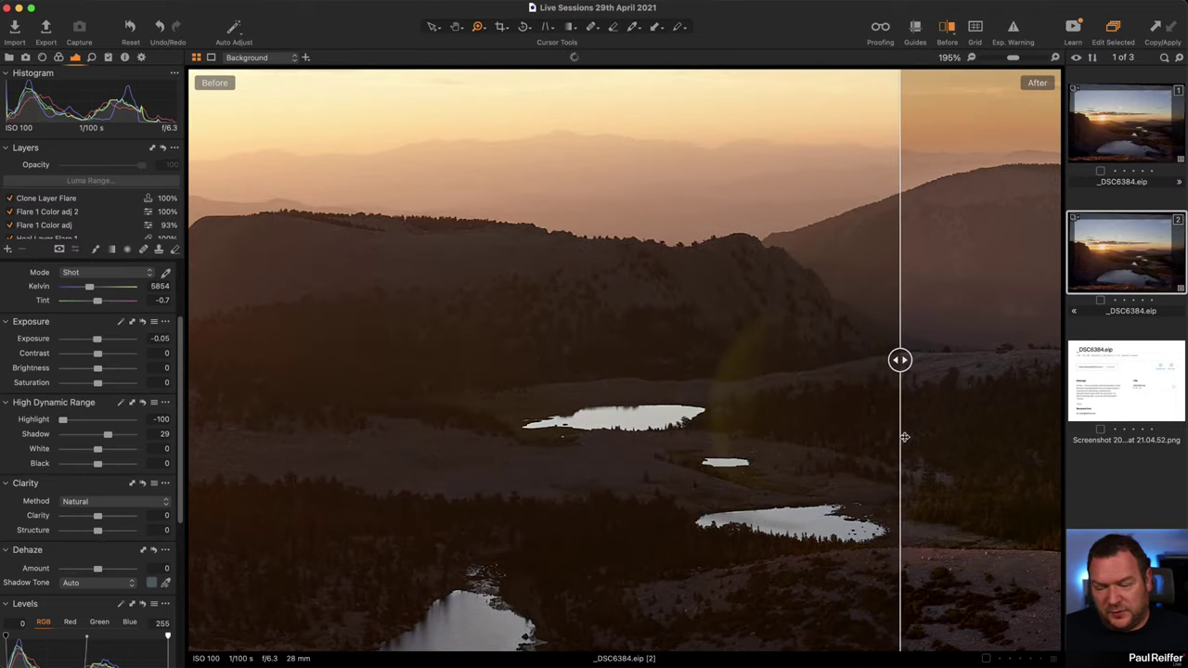
scroll(49, 224, down, 3)
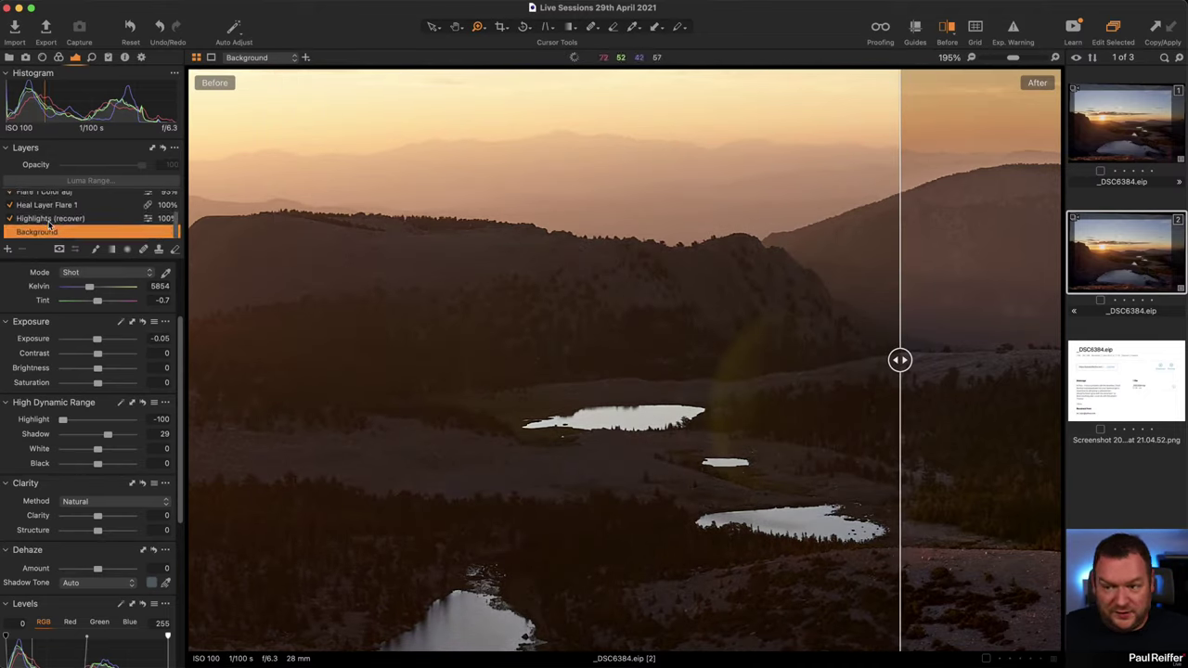
scroll(49, 223, up, 3)
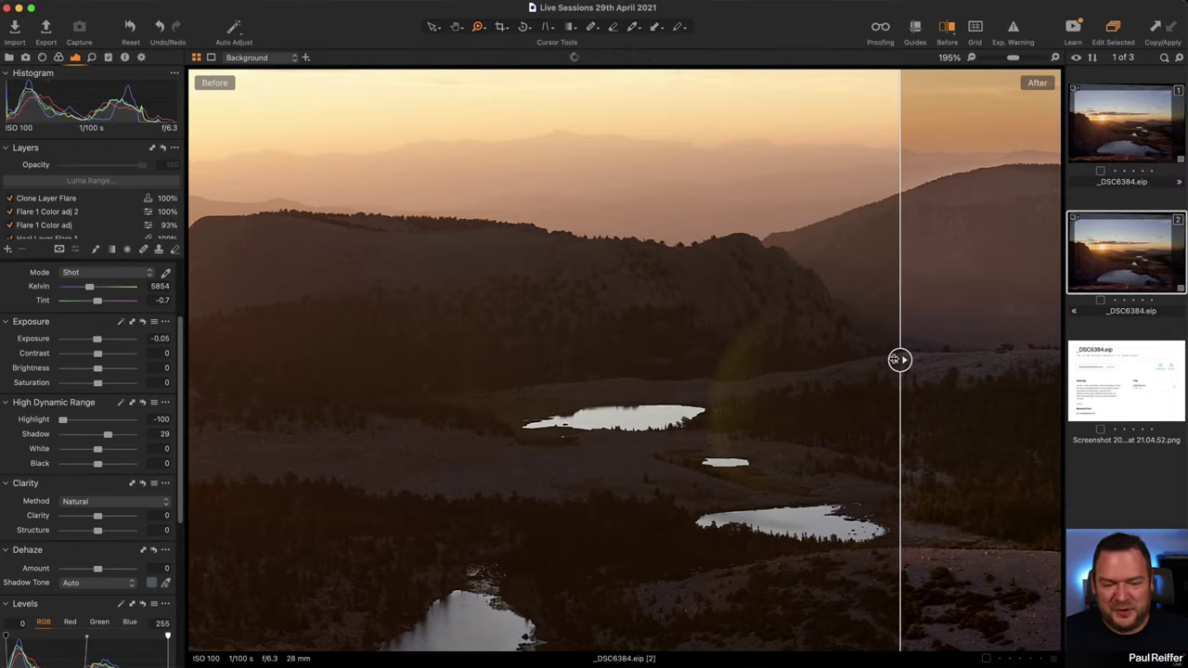
drag(894, 359, 592, 360)
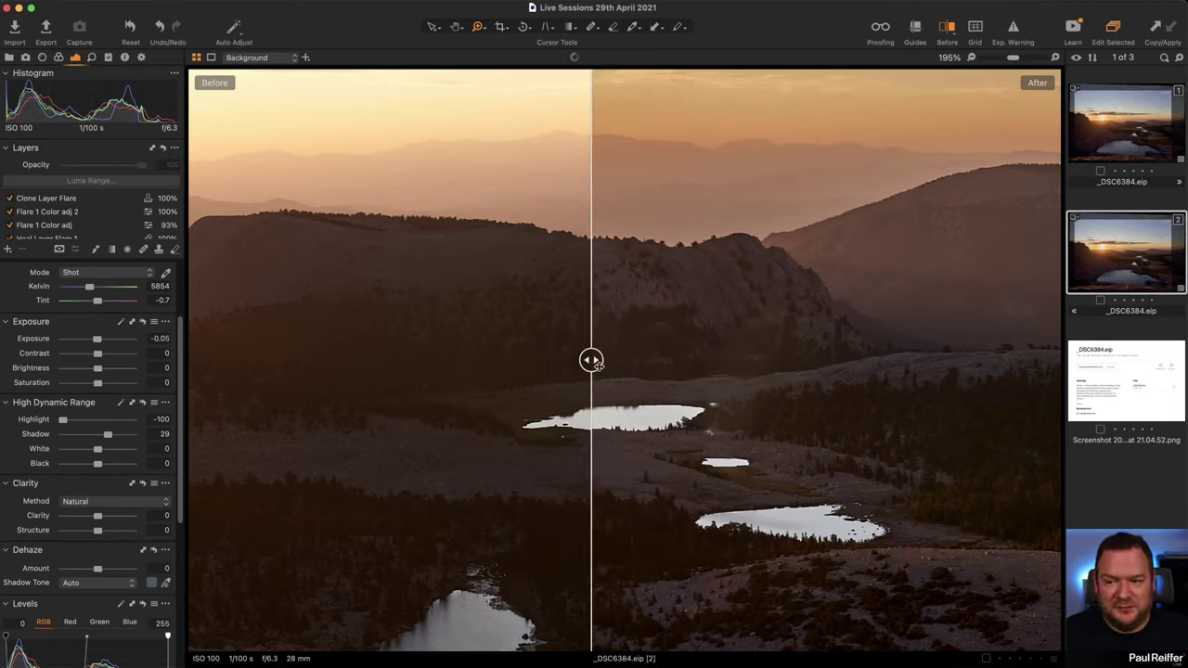
drag(592, 362, 642, 388)
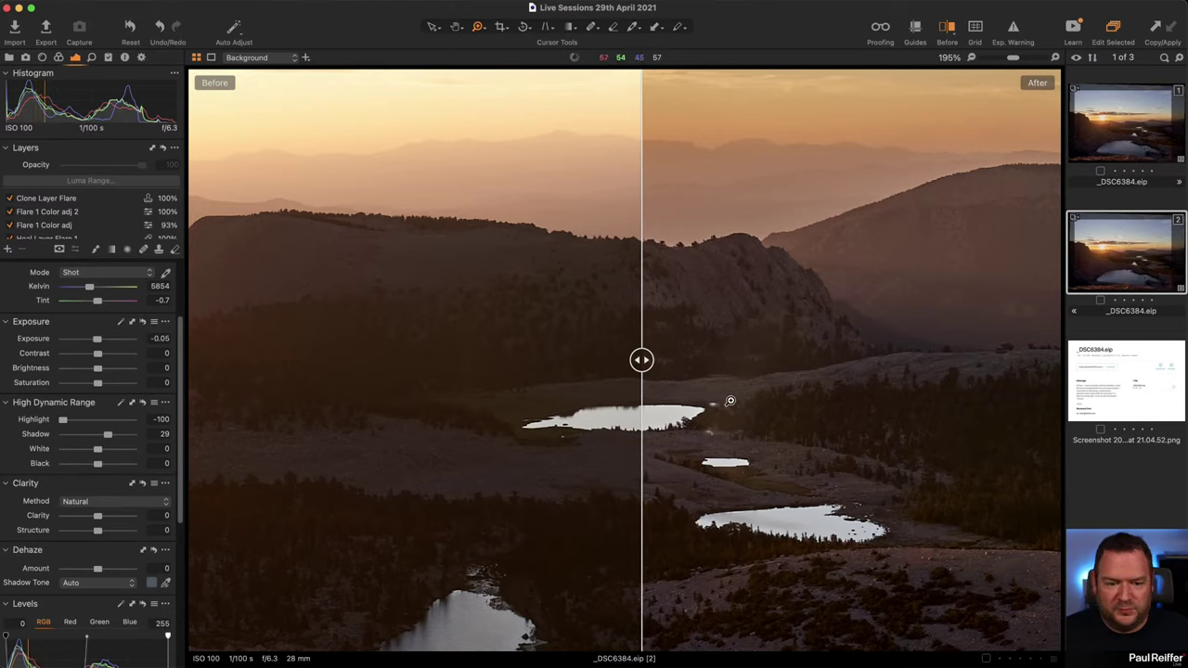
drag(642, 376, 315, 404)
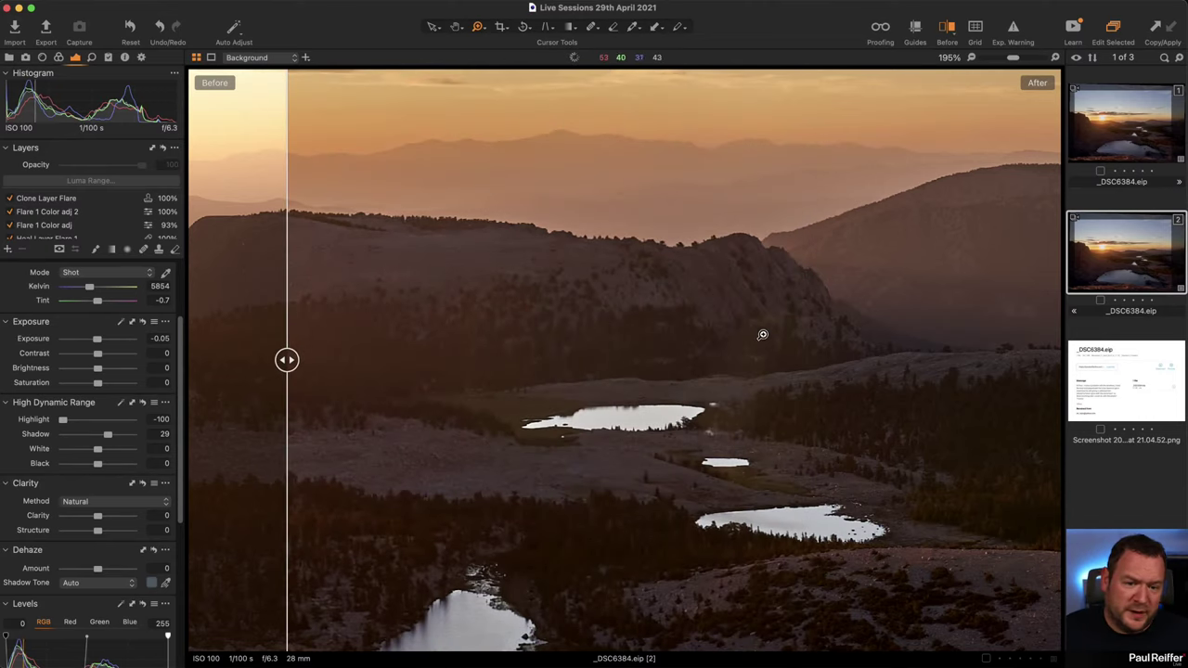
View the whole sunset lake photo and sweep the before/after split across it to compare overall edits.
click(679, 352)
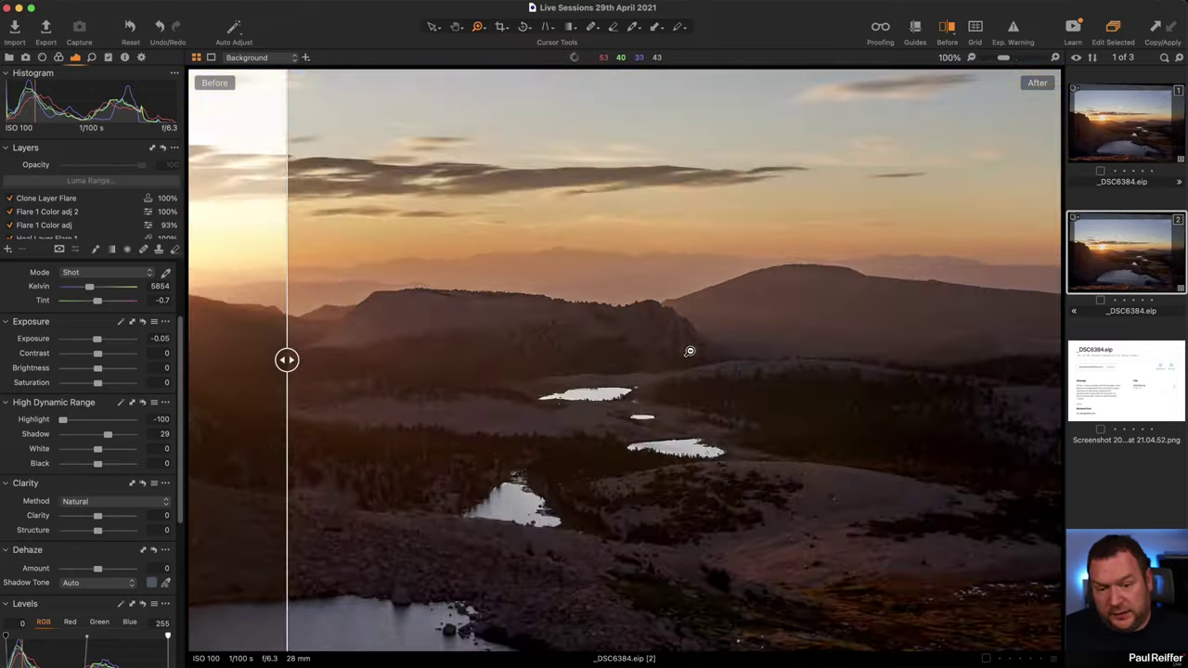
drag(308, 360, 250, 360)
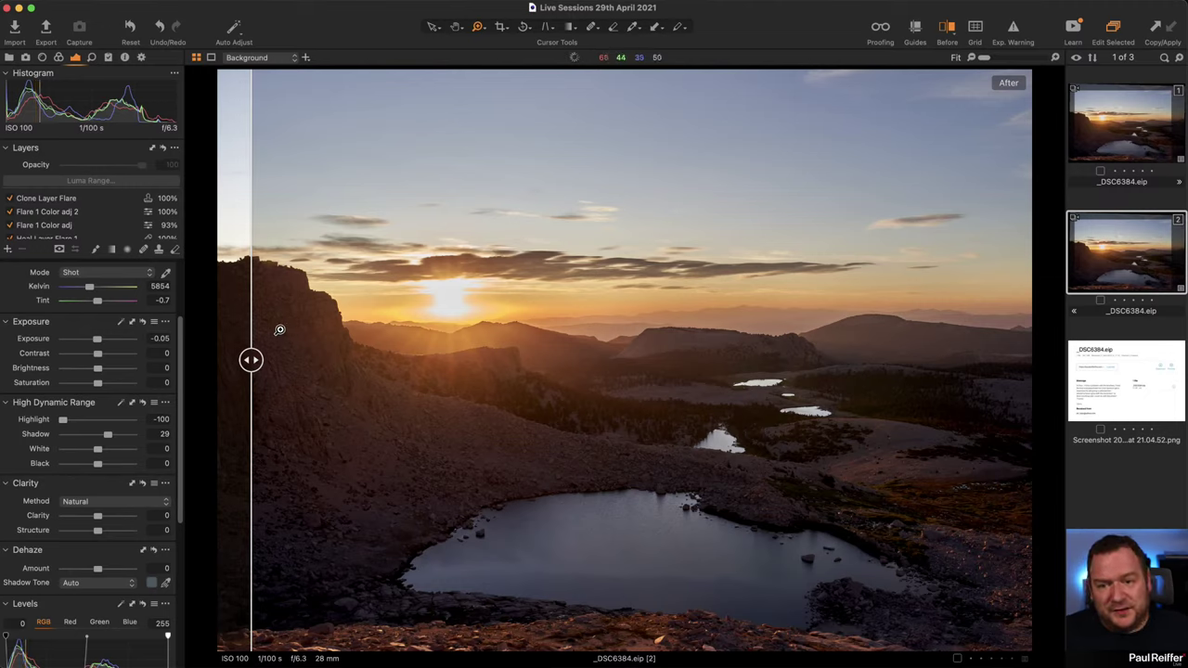
drag(251, 361, 813, 360)
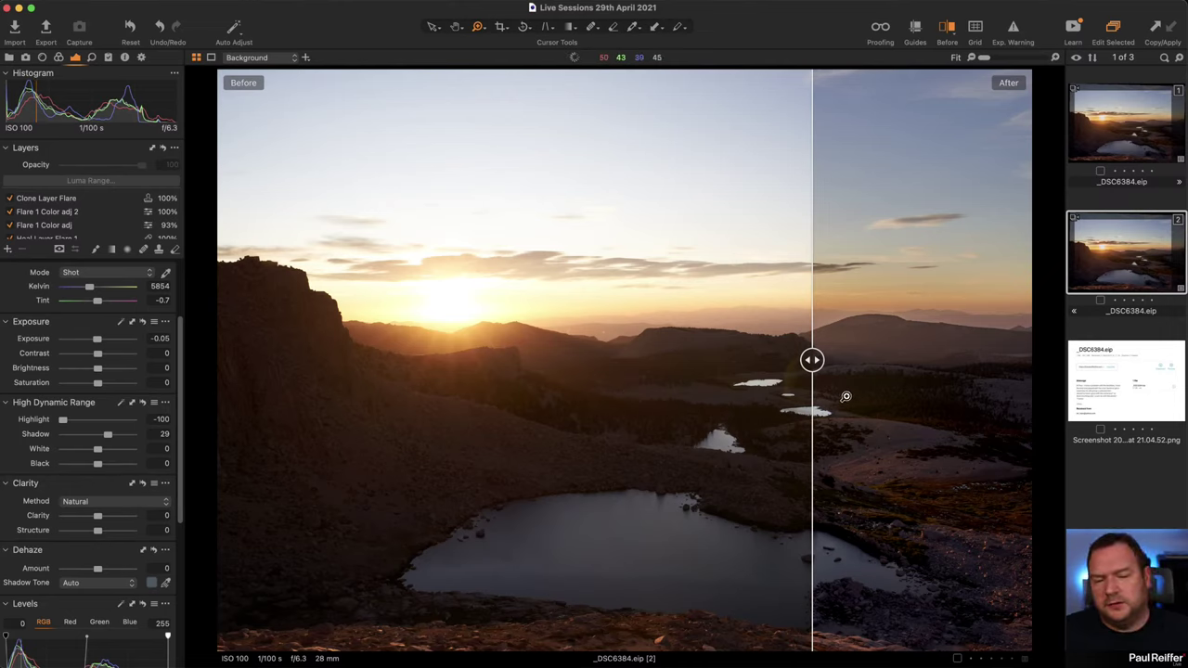
drag(811, 361, 290, 360)
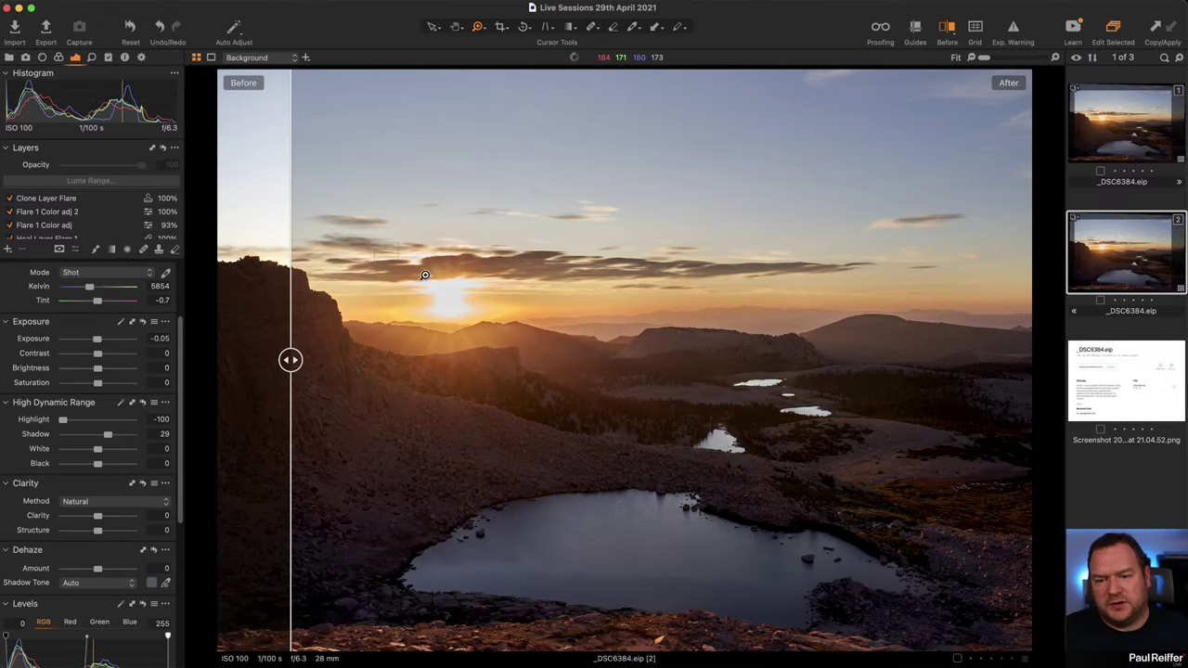
Turn on the exposure warning and compare clipped highlights around the sun close up in the original and the edited variant.
drag(399, 243, 506, 335)
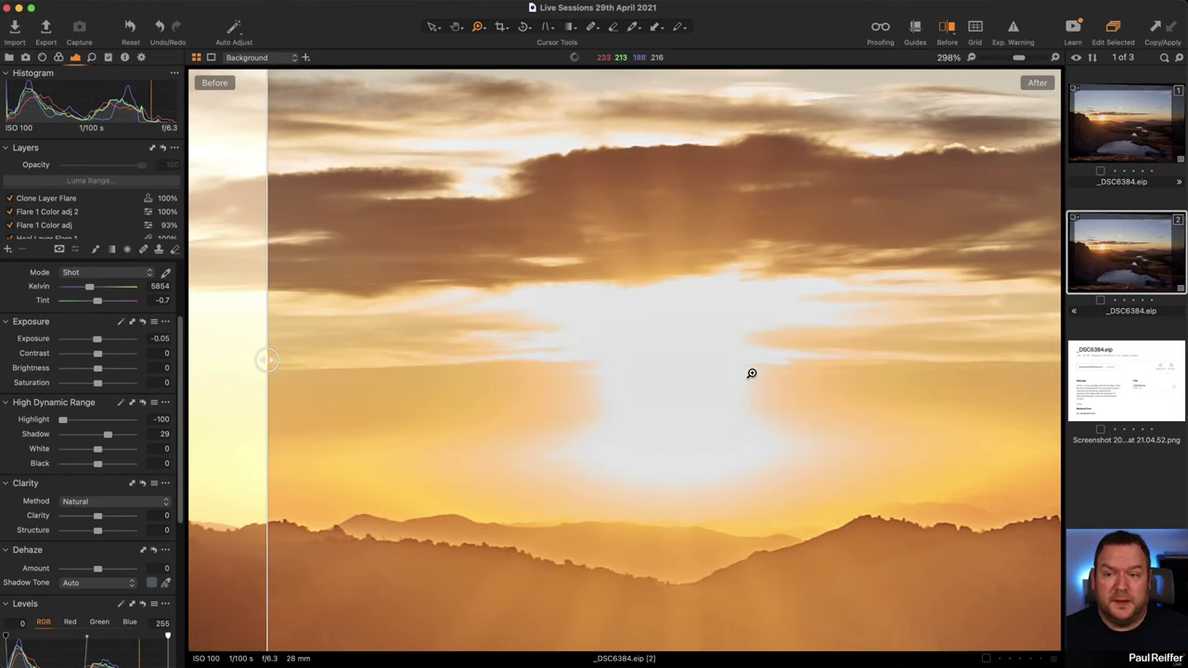
click(1014, 28)
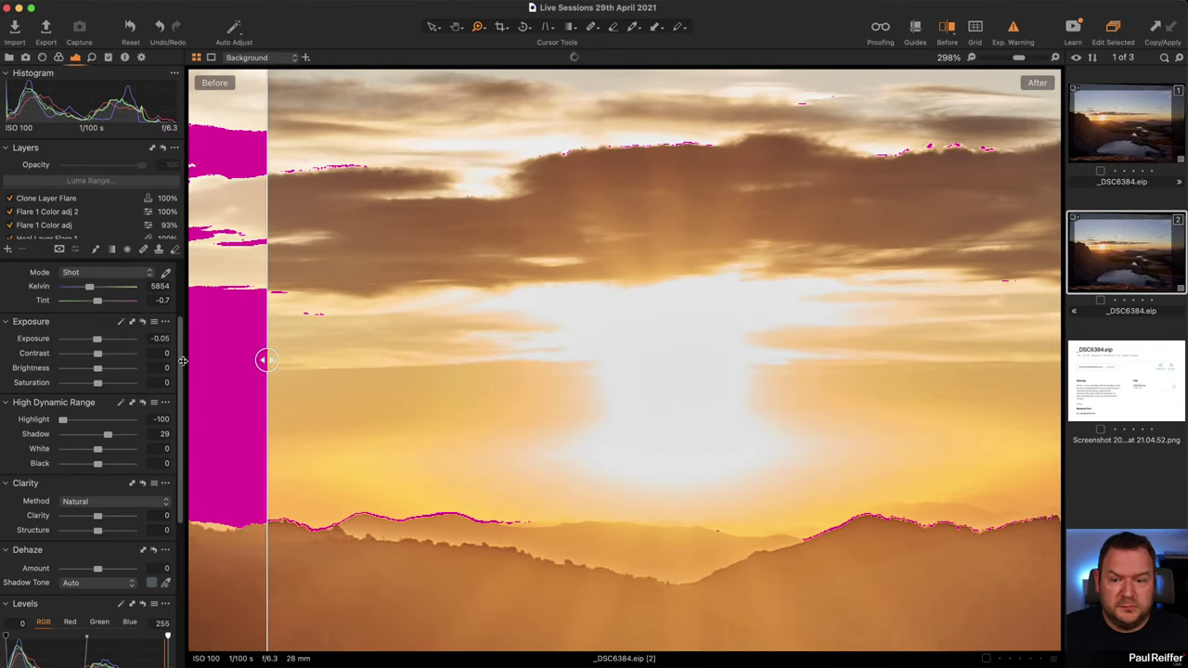
drag(266, 360, 980, 360)
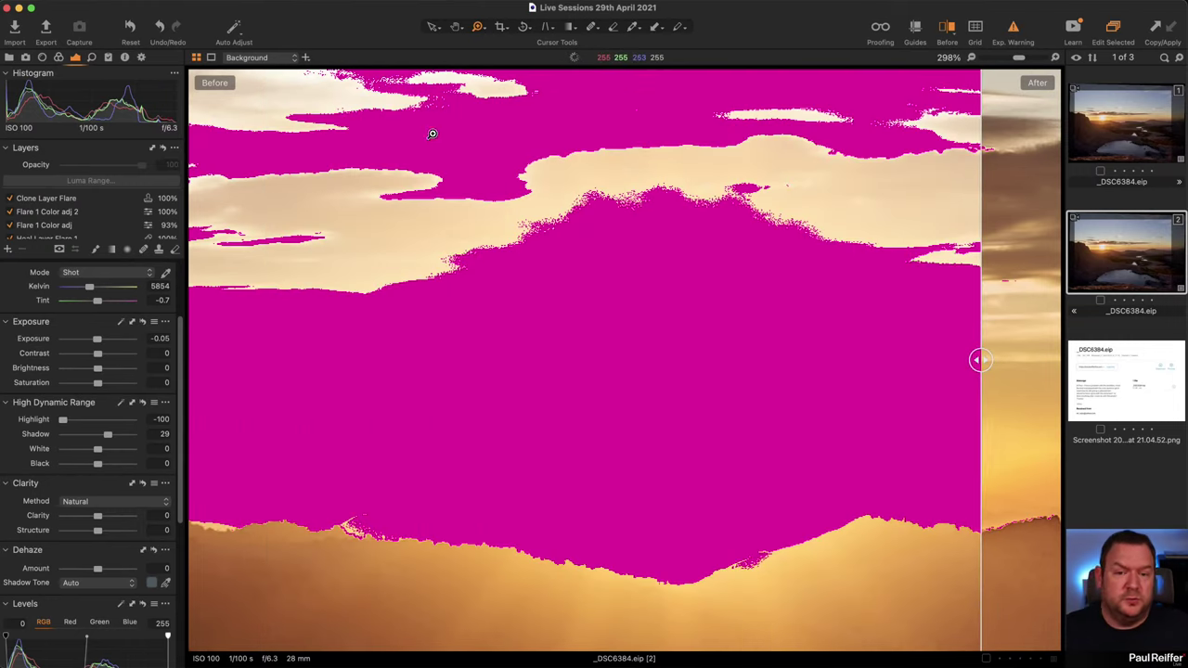
key(y)
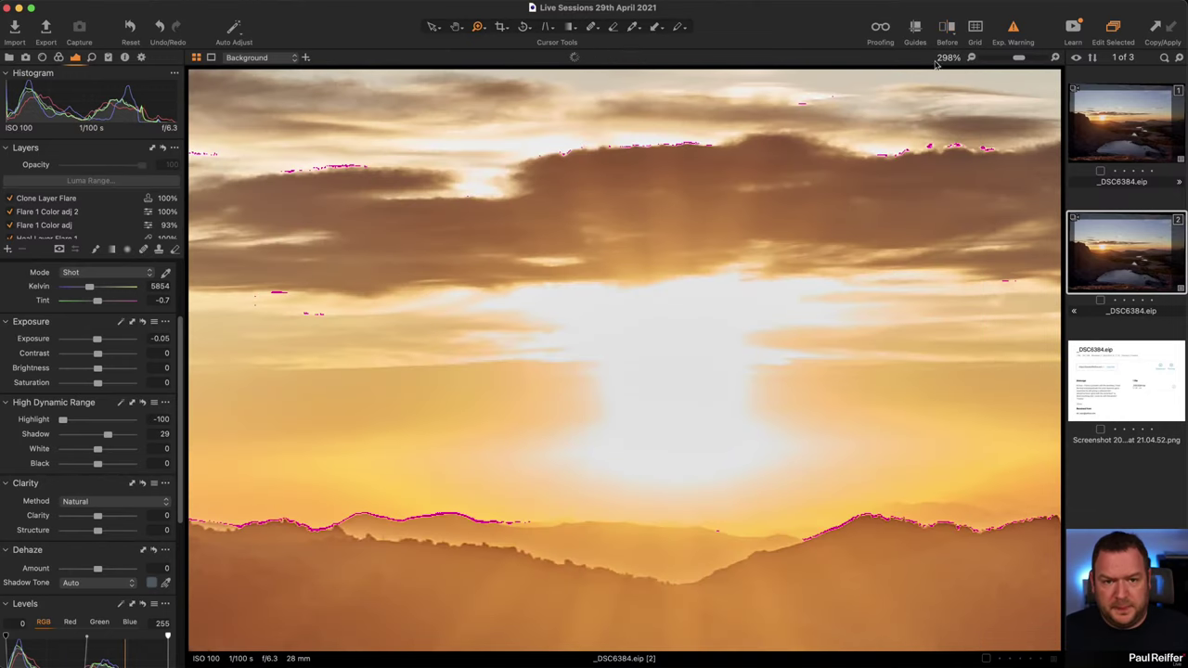
key(y)
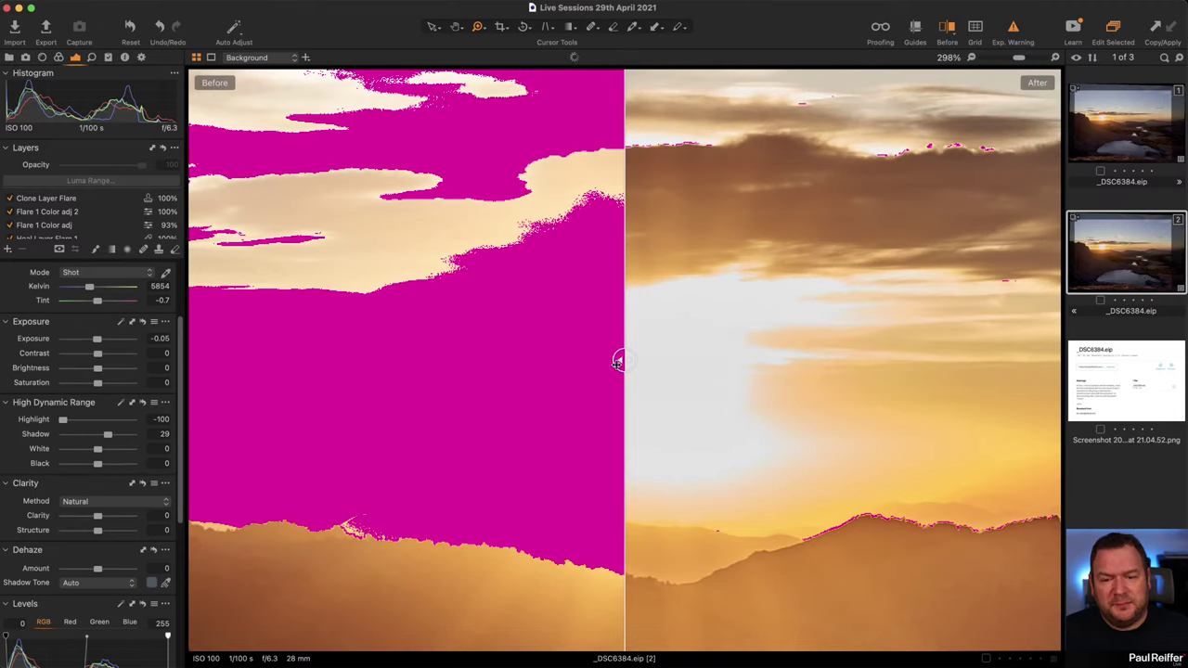
drag(620, 360, 1056, 360)
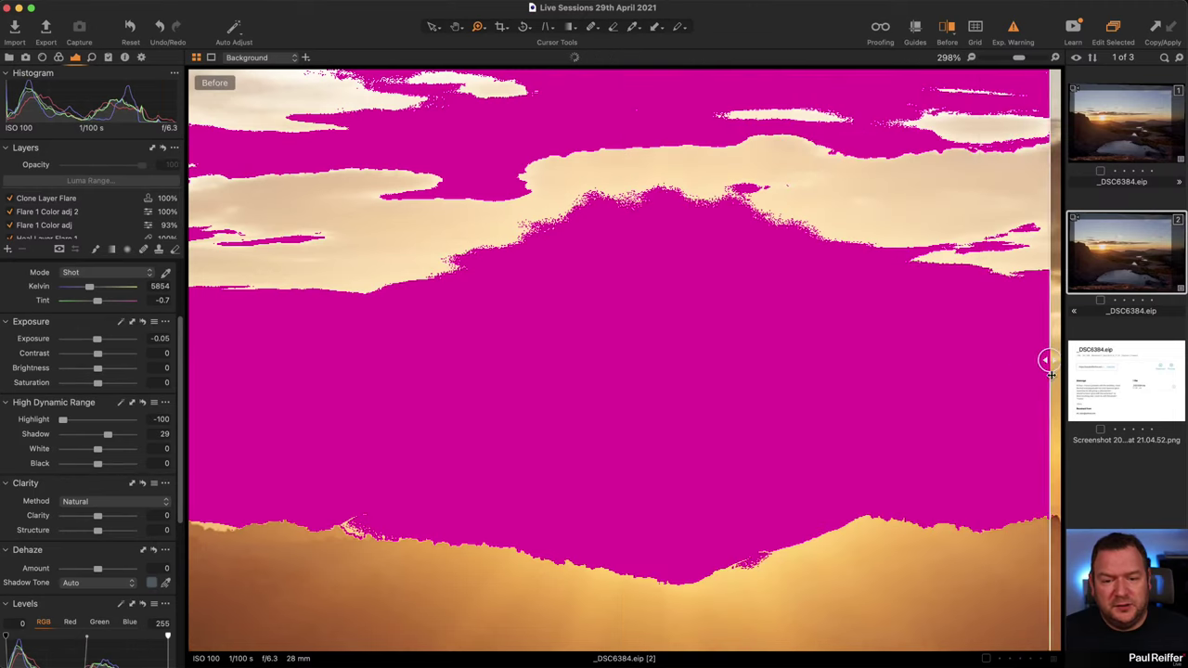
Compare the clipping across the wider sky before and after, and examine the edited cliff edge close up.
alt+click(659, 344)
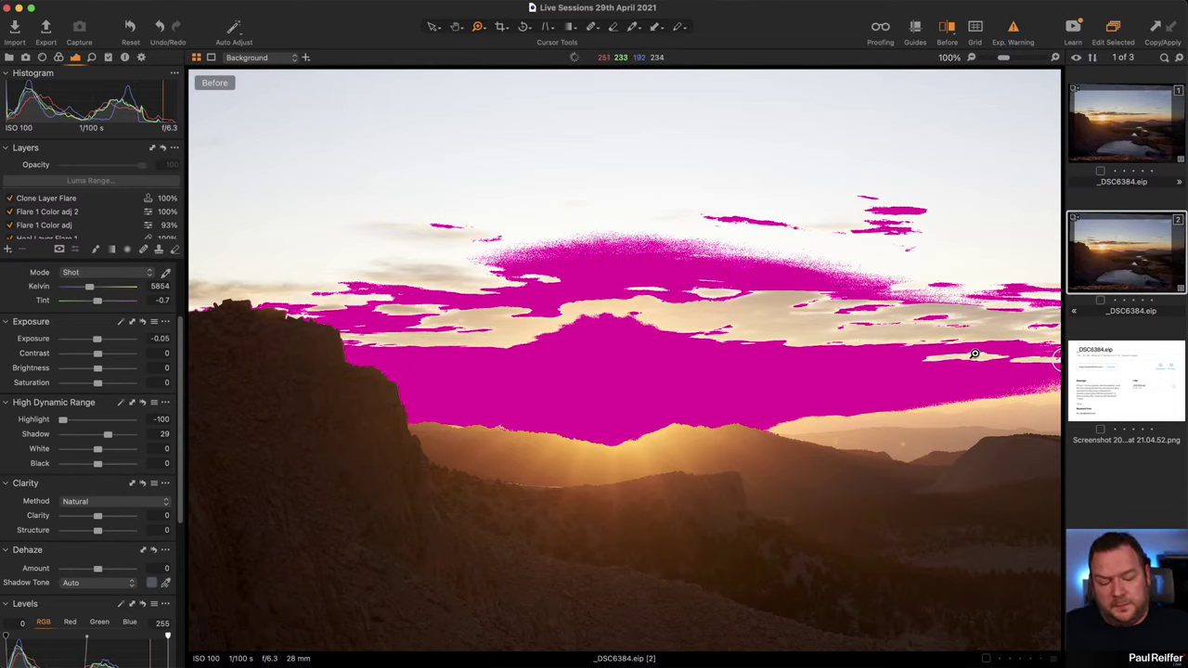
drag(1057, 362, 218, 359)
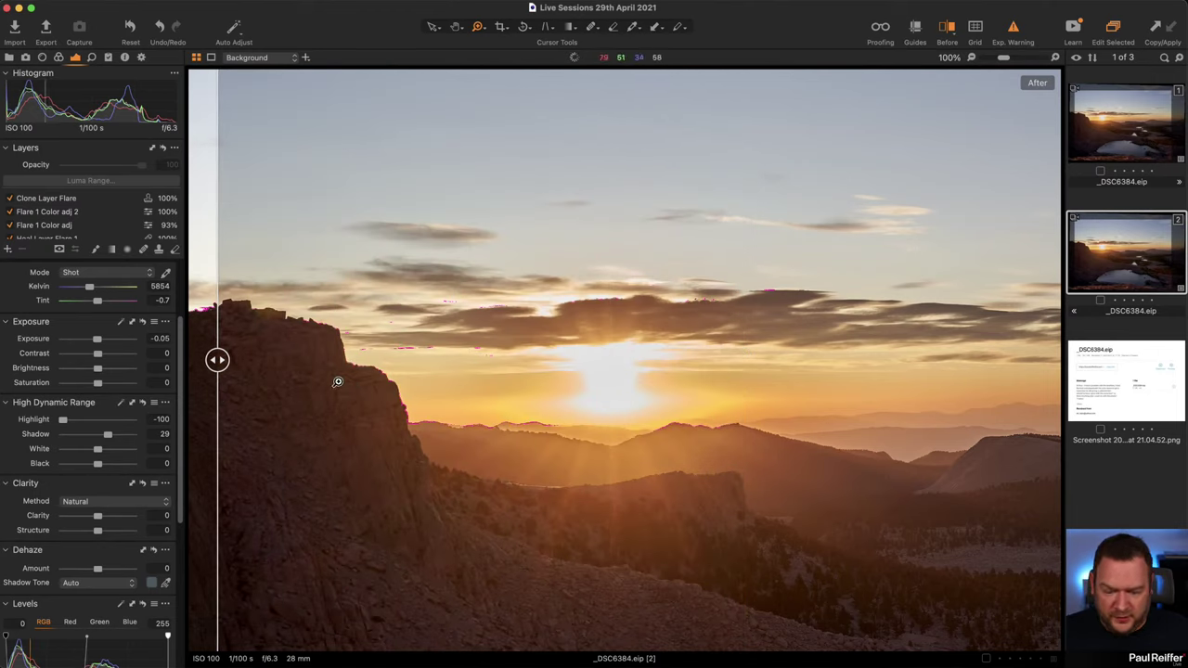
drag(337, 373, 521, 452)
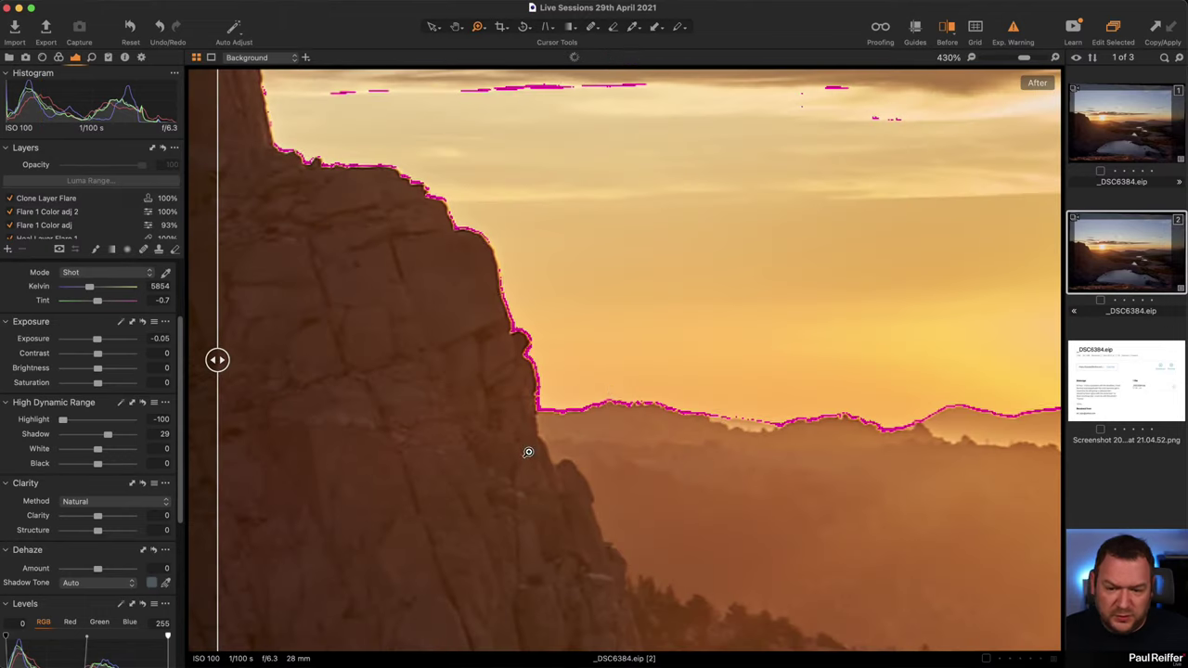
alt+click(650, 362)
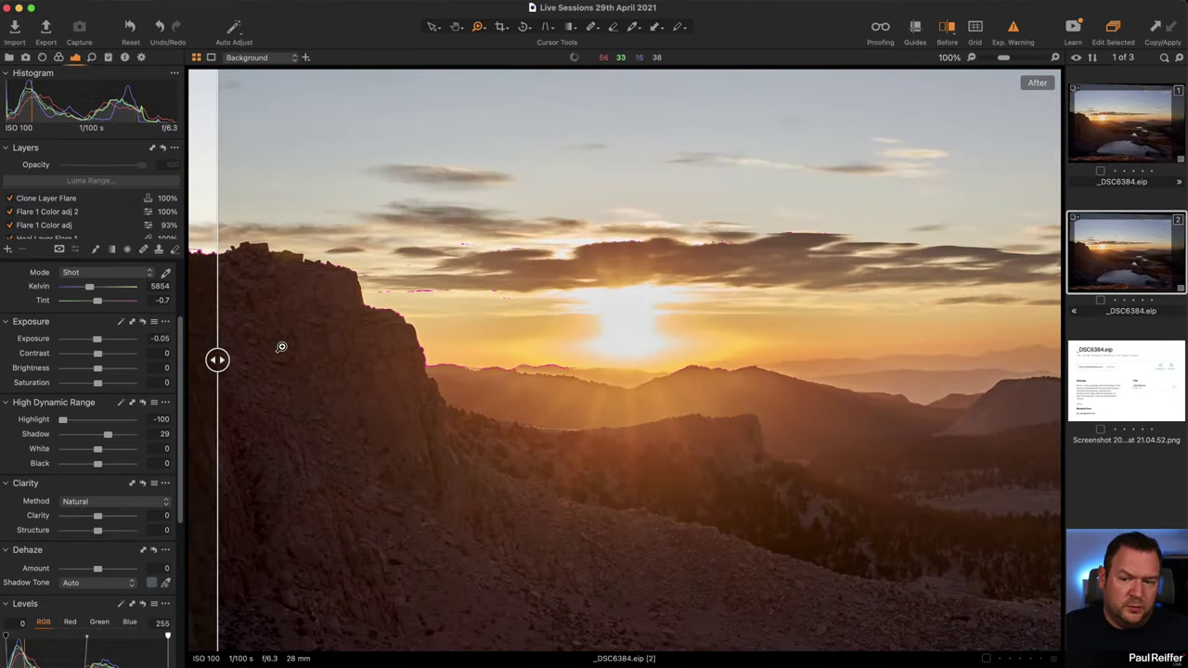
drag(223, 359, 811, 360)
key(v)
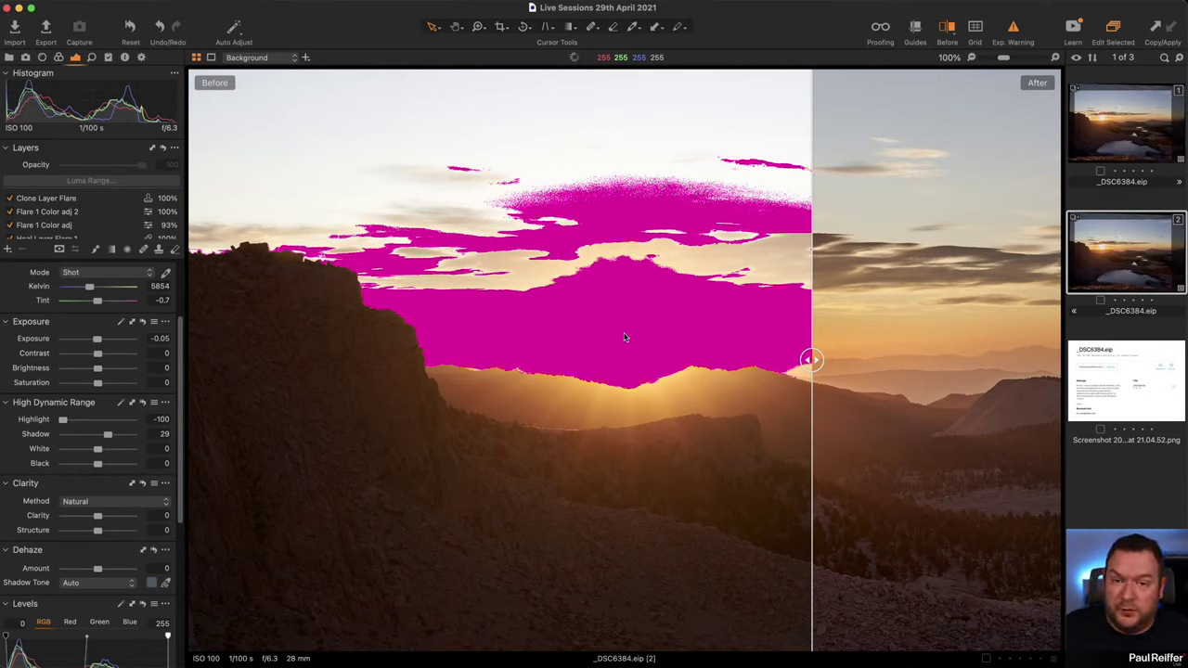
drag(811, 360, 448, 362)
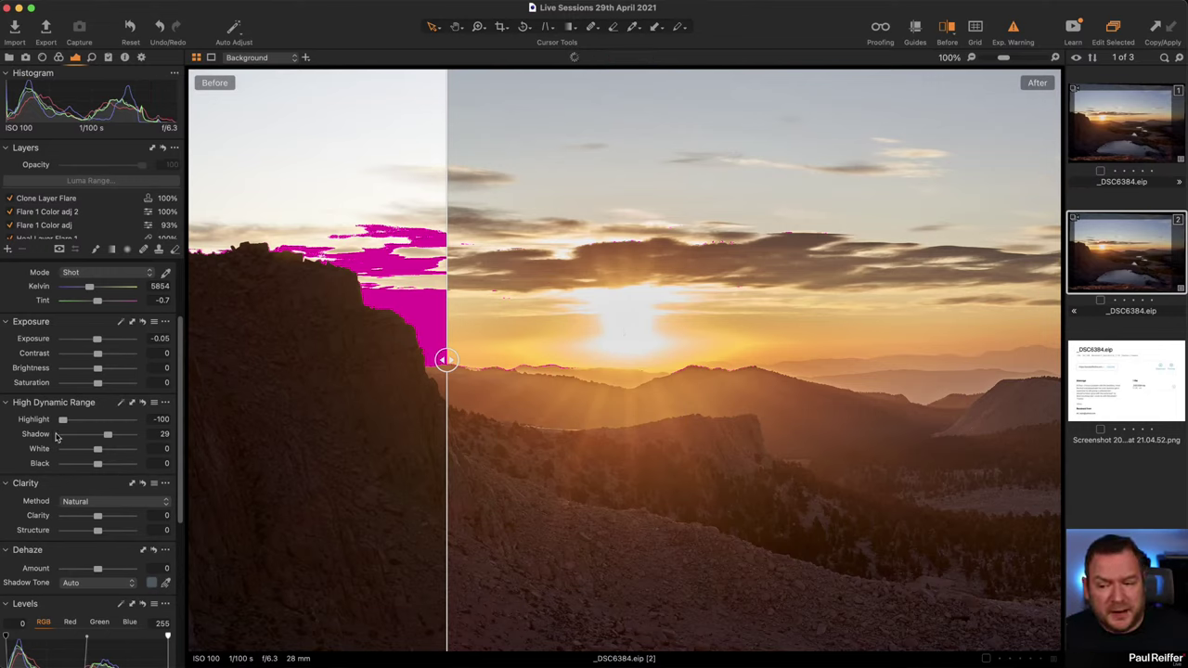
Try setting the Background layer's White to -100 and Exposure to -4, and examine the blown-out sun close up.
scroll(72, 220, down, 3)
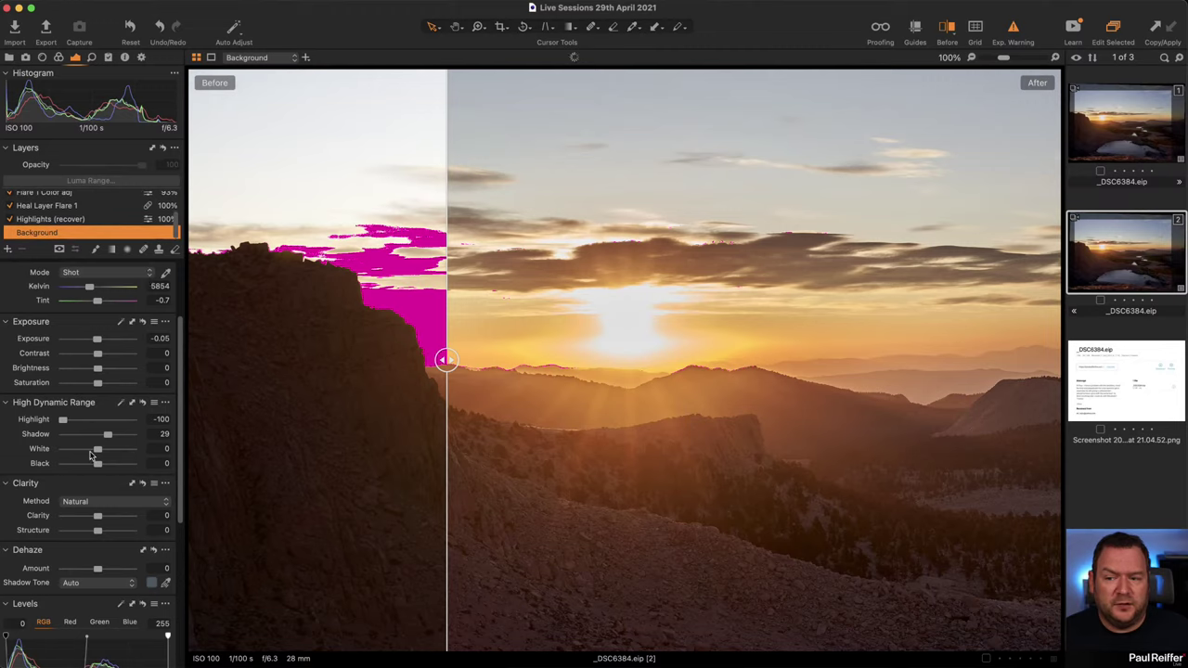
drag(98, 449, 28, 452)
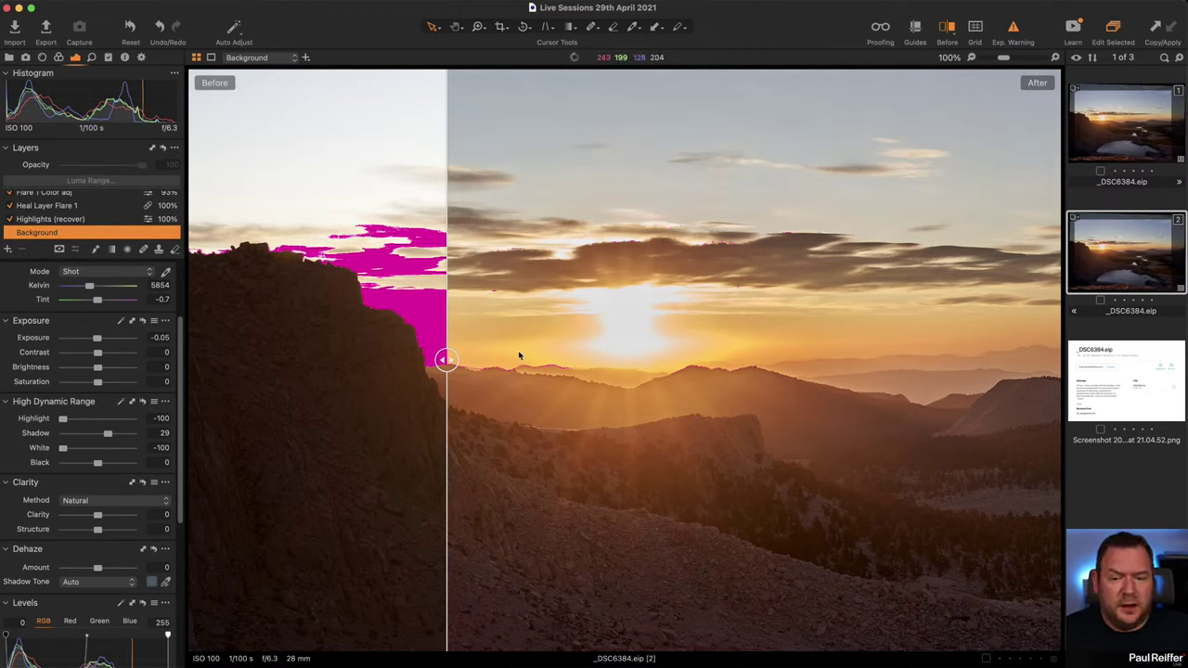
drag(98, 338, 66, 344)
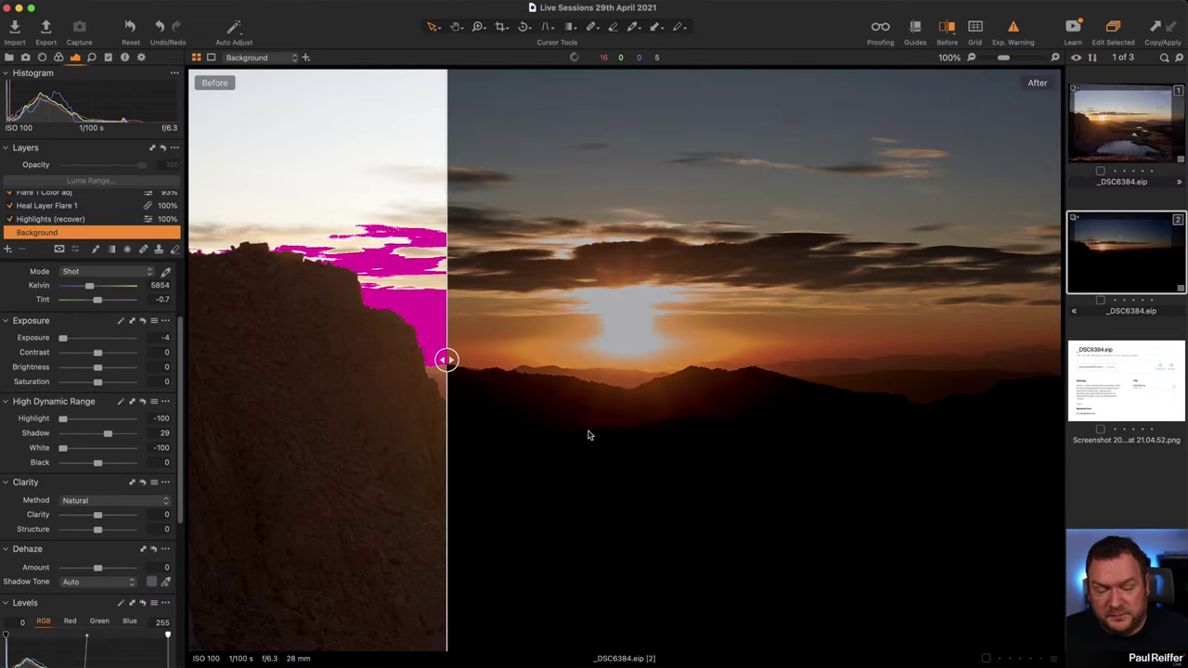
key(z)
drag(545, 256, 710, 385)
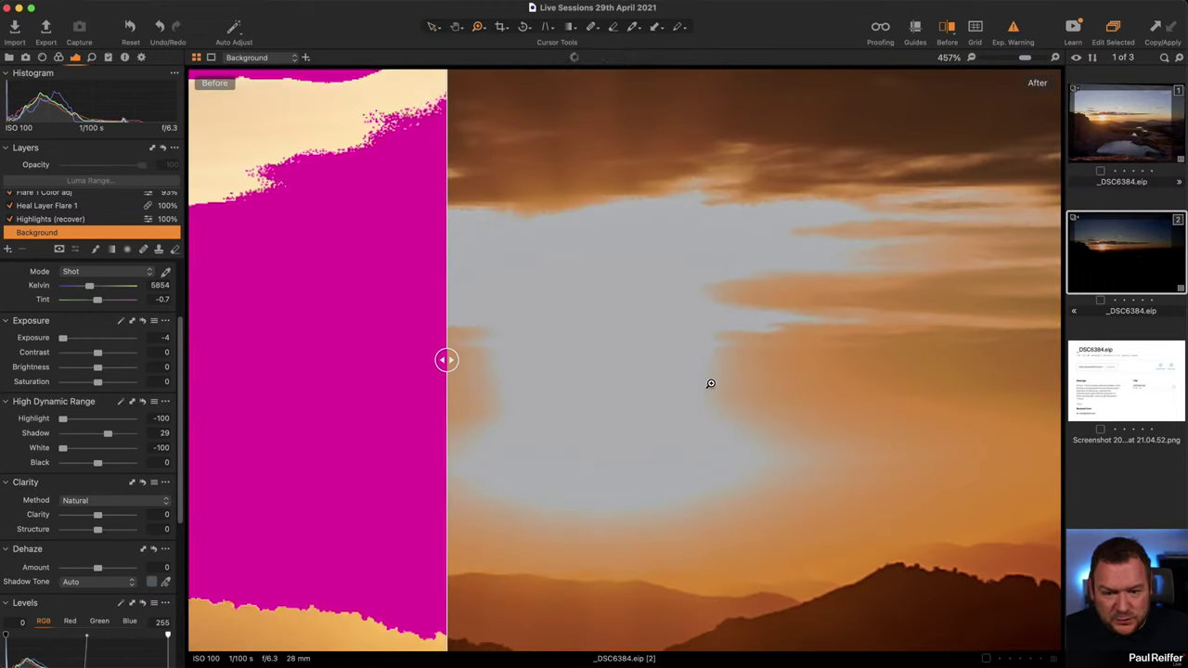
key(v)
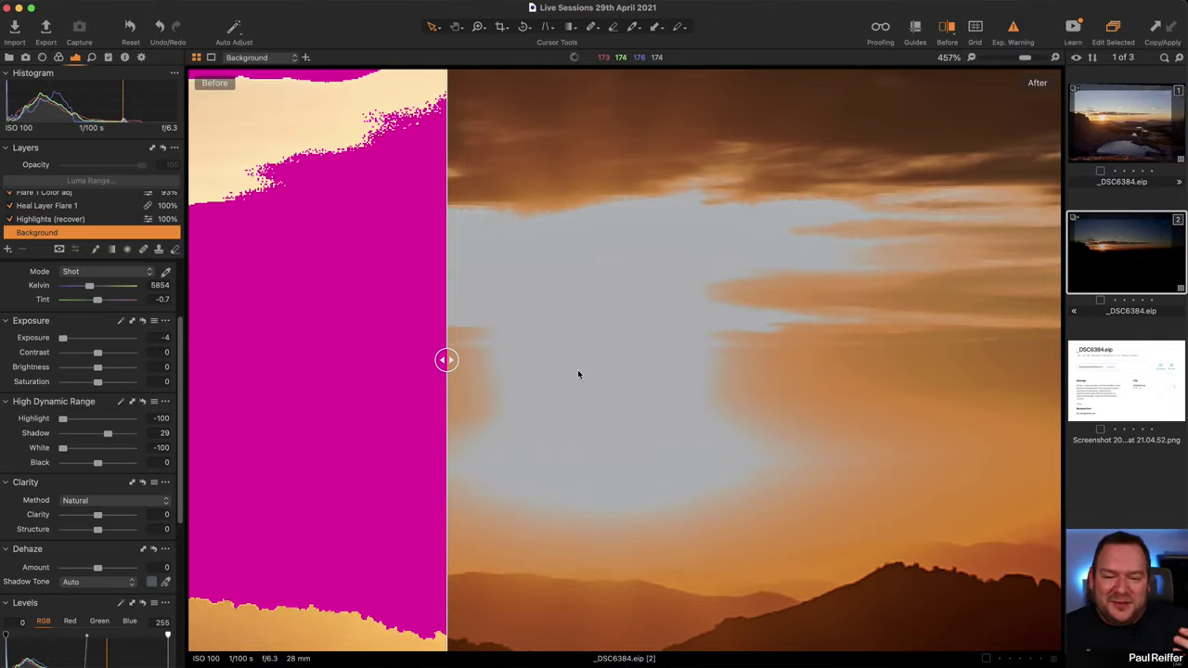
Reset the Background layer's Exposure and High Dynamic Range White to 0.
double_click(63, 340)
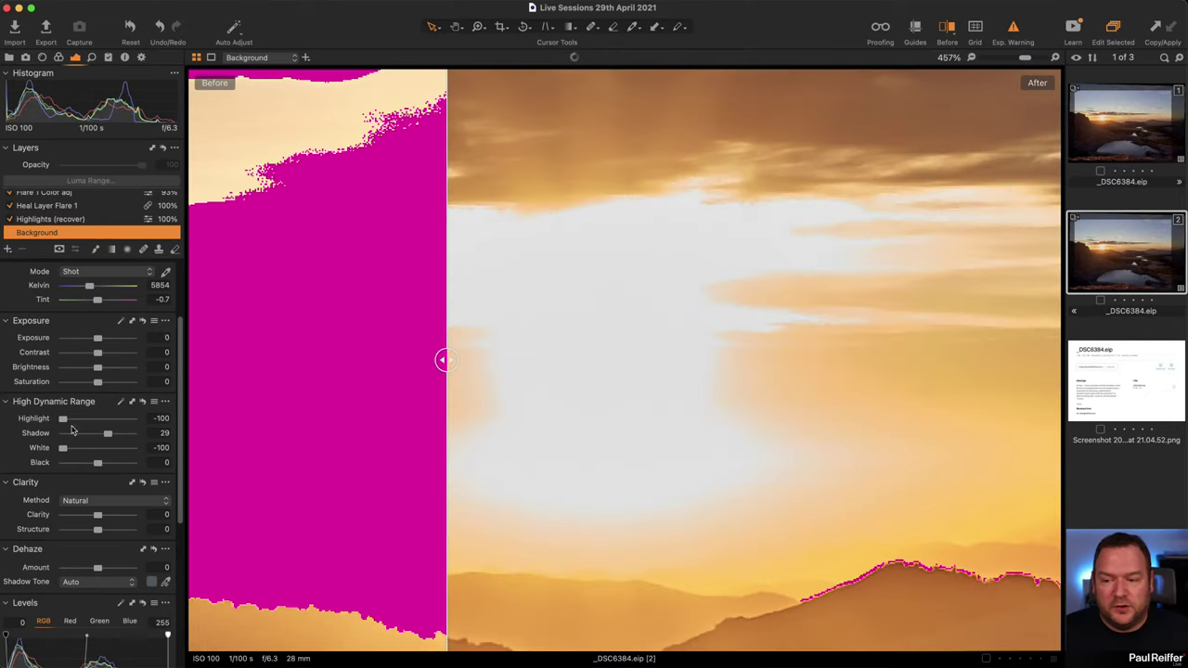
double_click(65, 450)
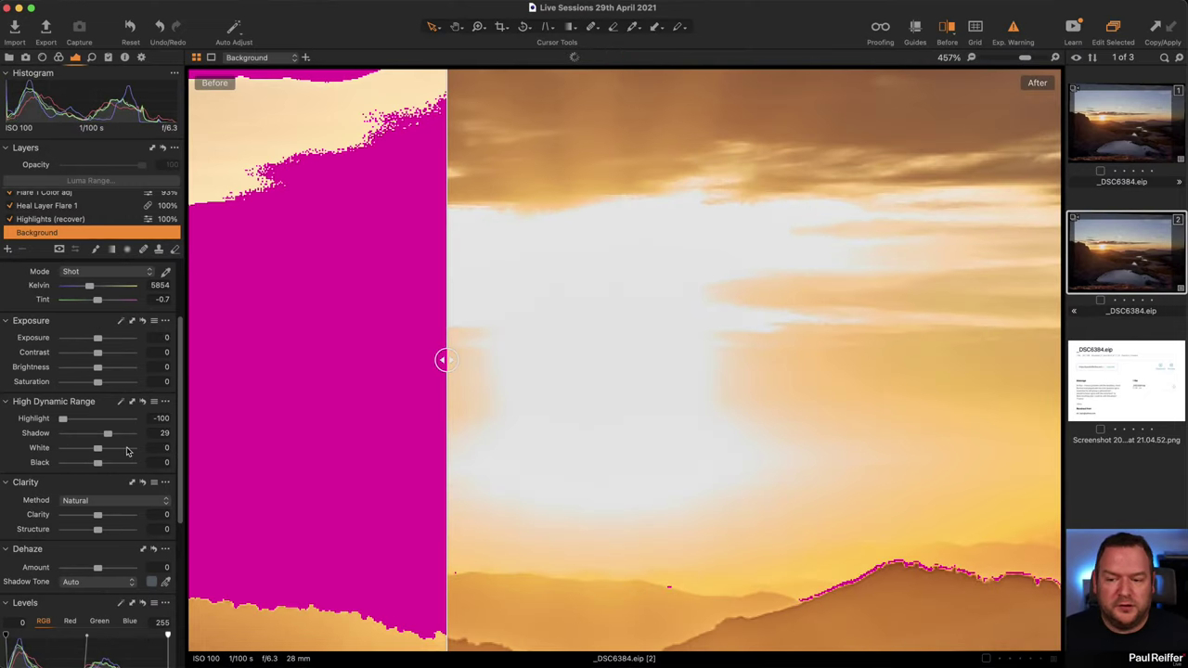
Fit the whole sunset photo in view and move the before/after split so the edited version fills most of it.
key(z)
alt+click(702, 357)
alt+click(703, 356)
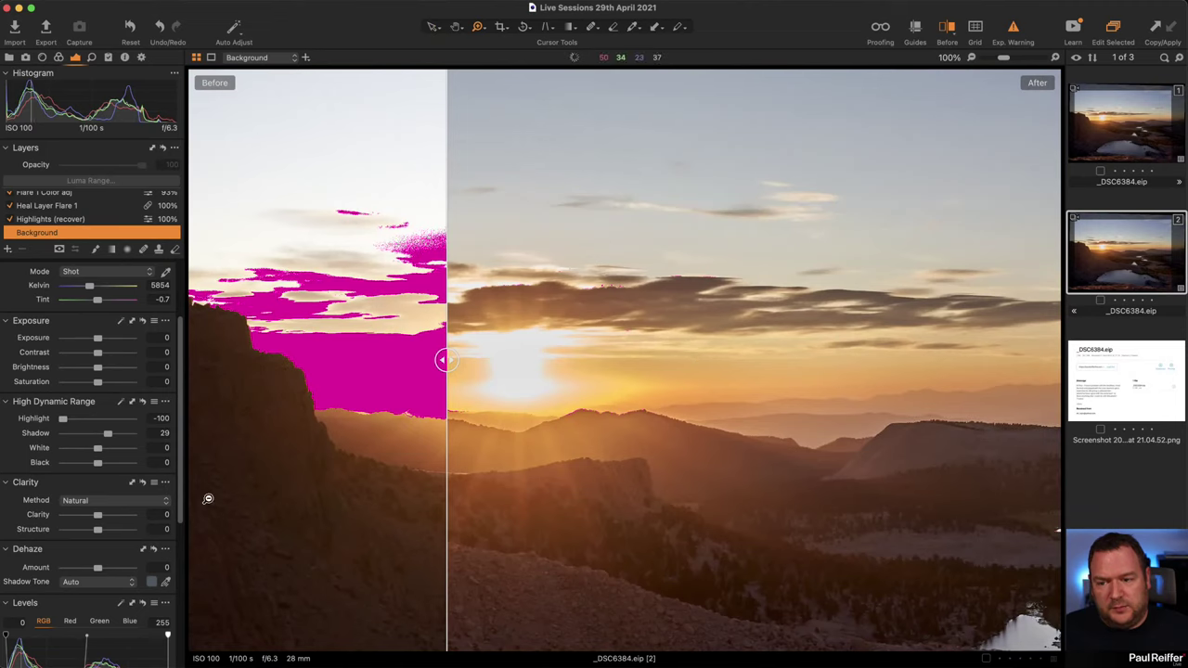
alt+click(574, 338)
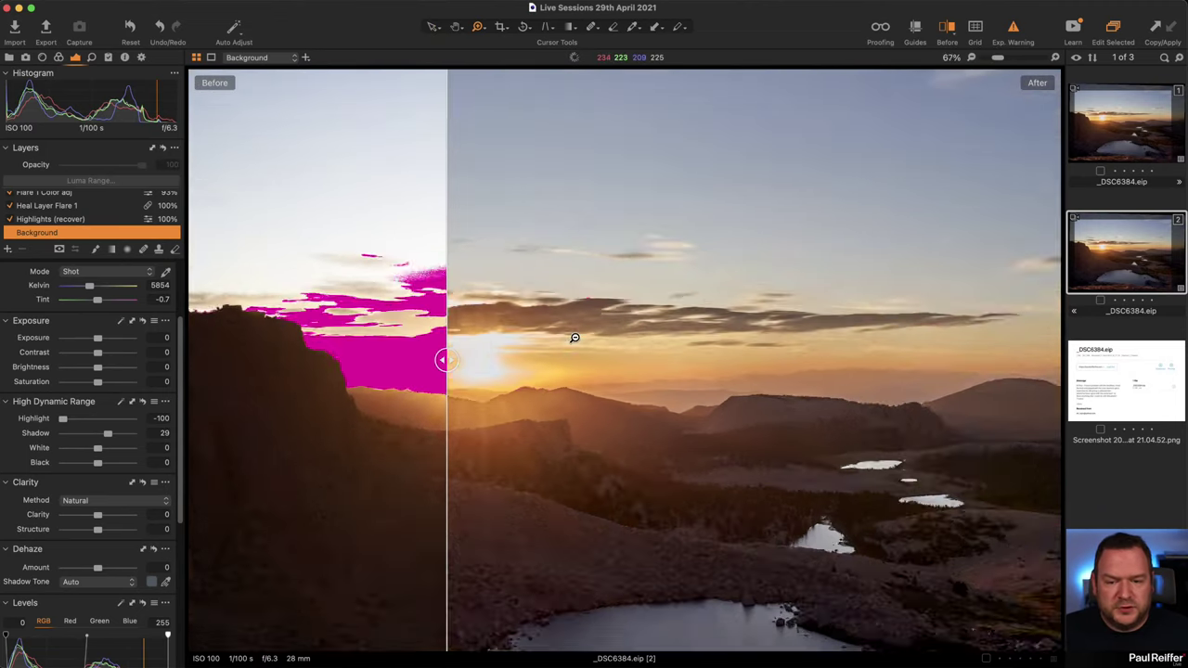
alt+click(575, 338)
drag(459, 363, 273, 404)
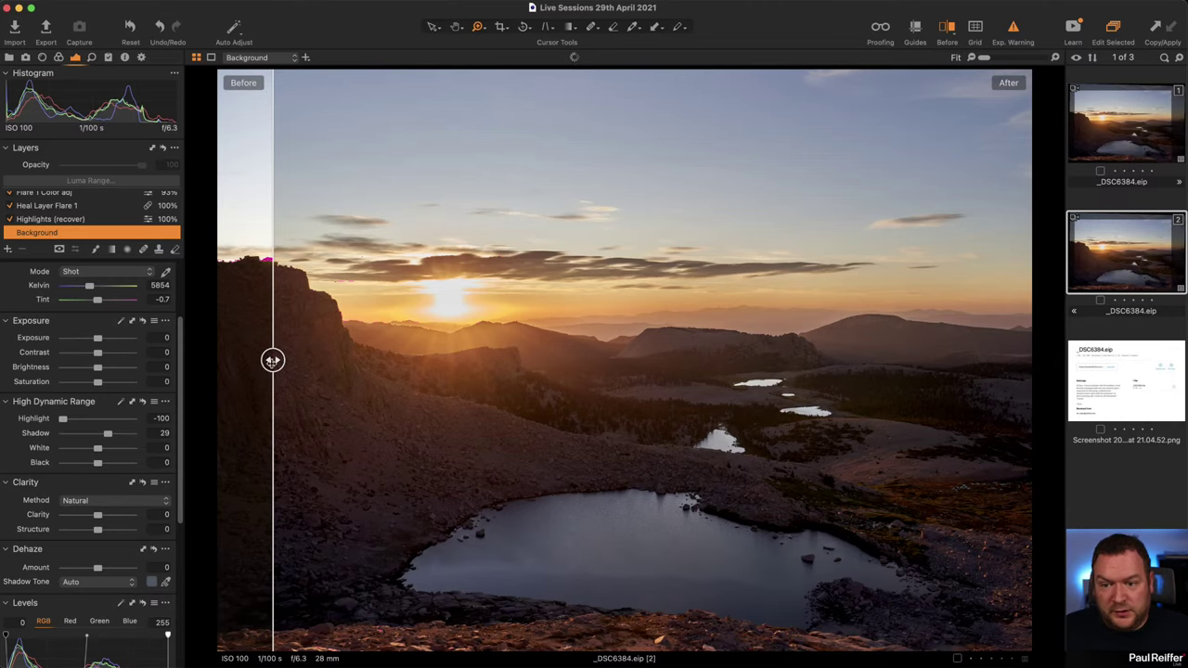
Turn off the exposure warning and sweep the before/after split across the photo to compare the original and edited sunset.
drag(272, 359, 588, 394)
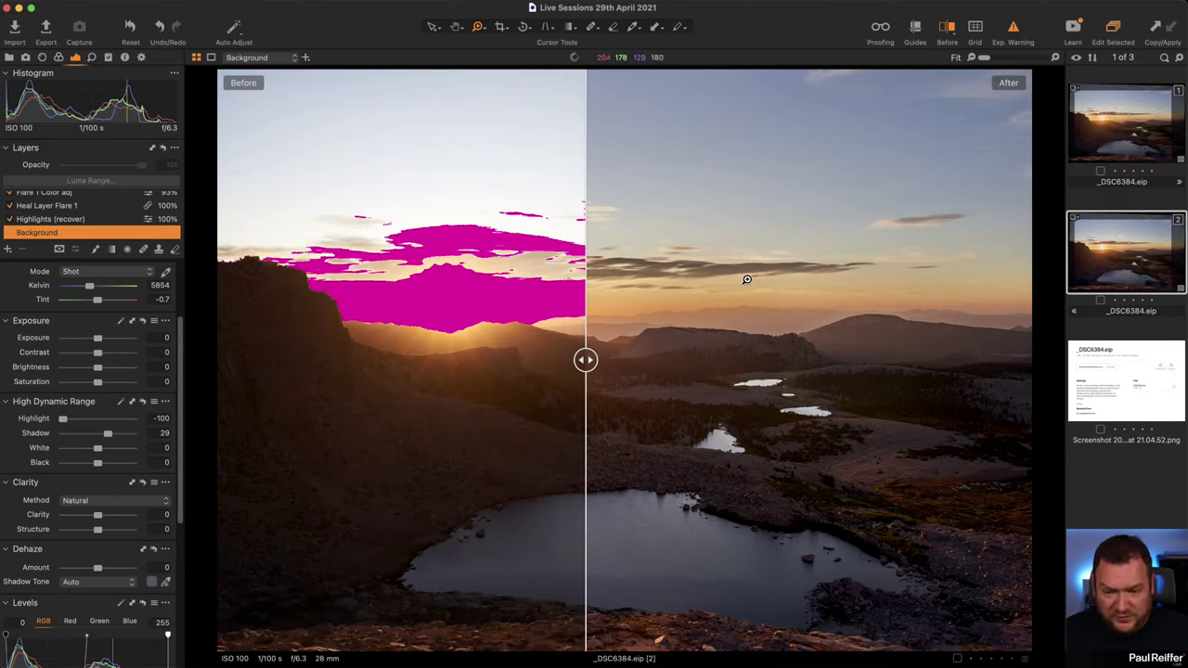
click(1025, 34)
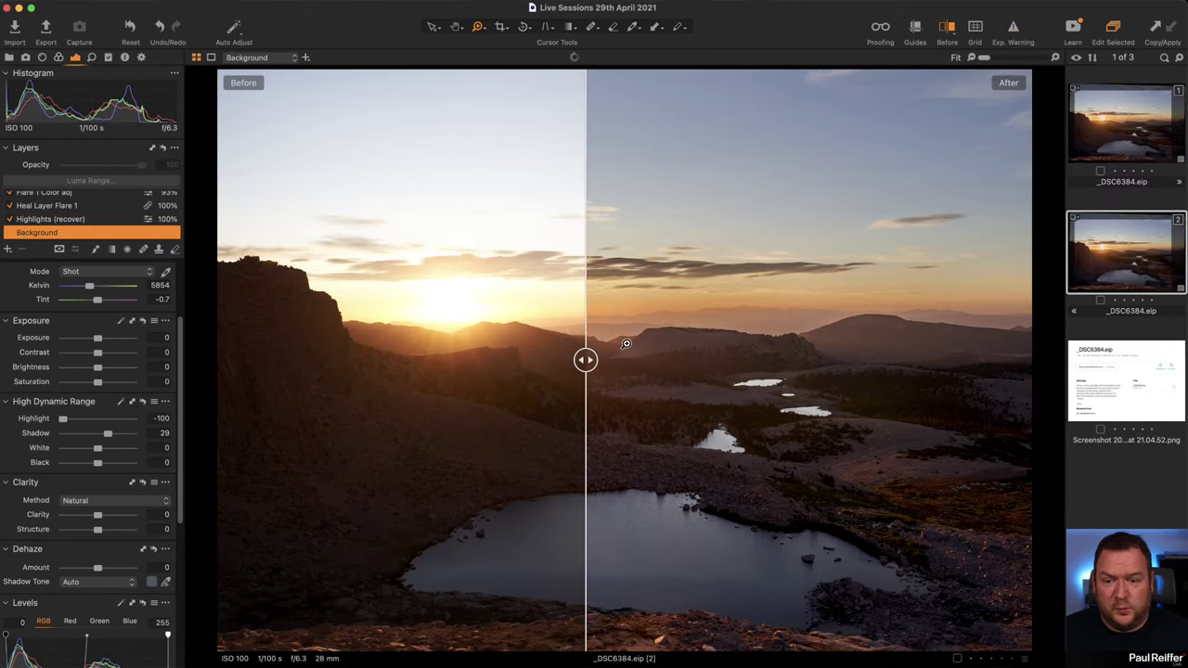
drag(594, 359, 845, 371)
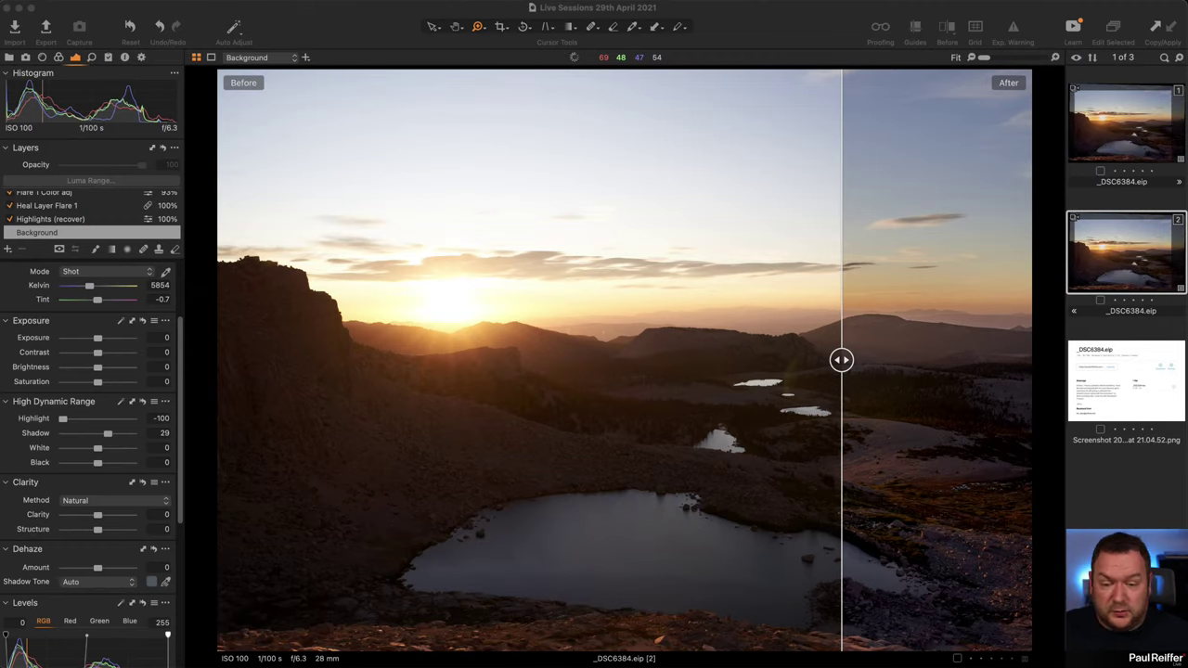
click(841, 360)
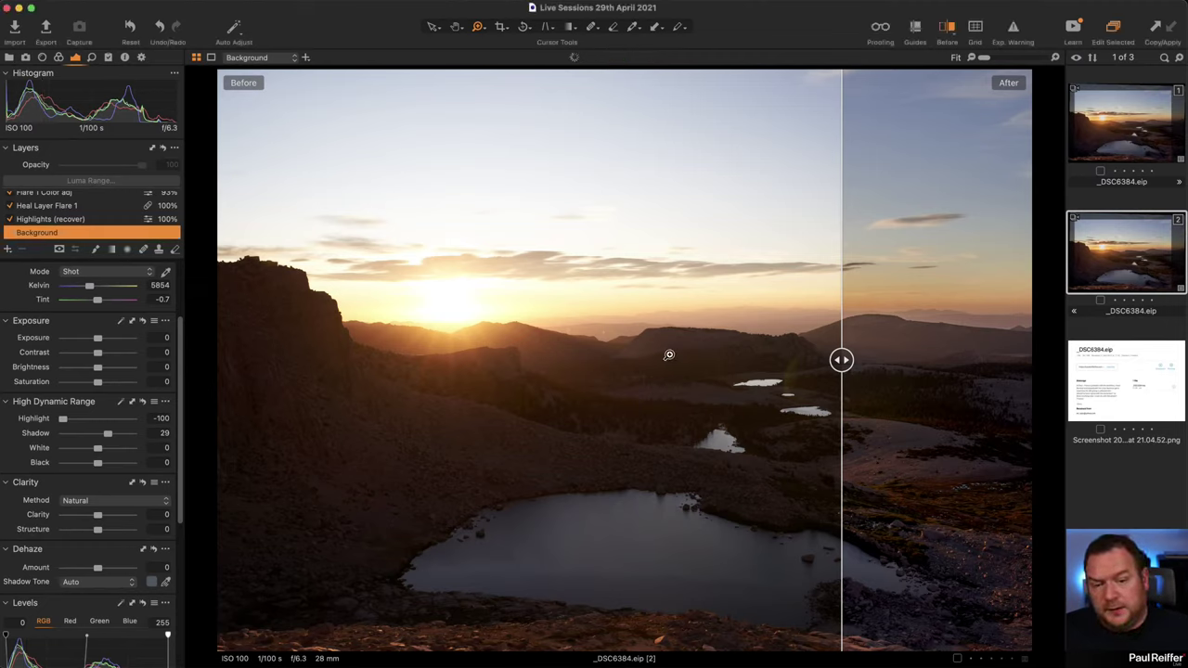
drag(841, 360, 284, 360)
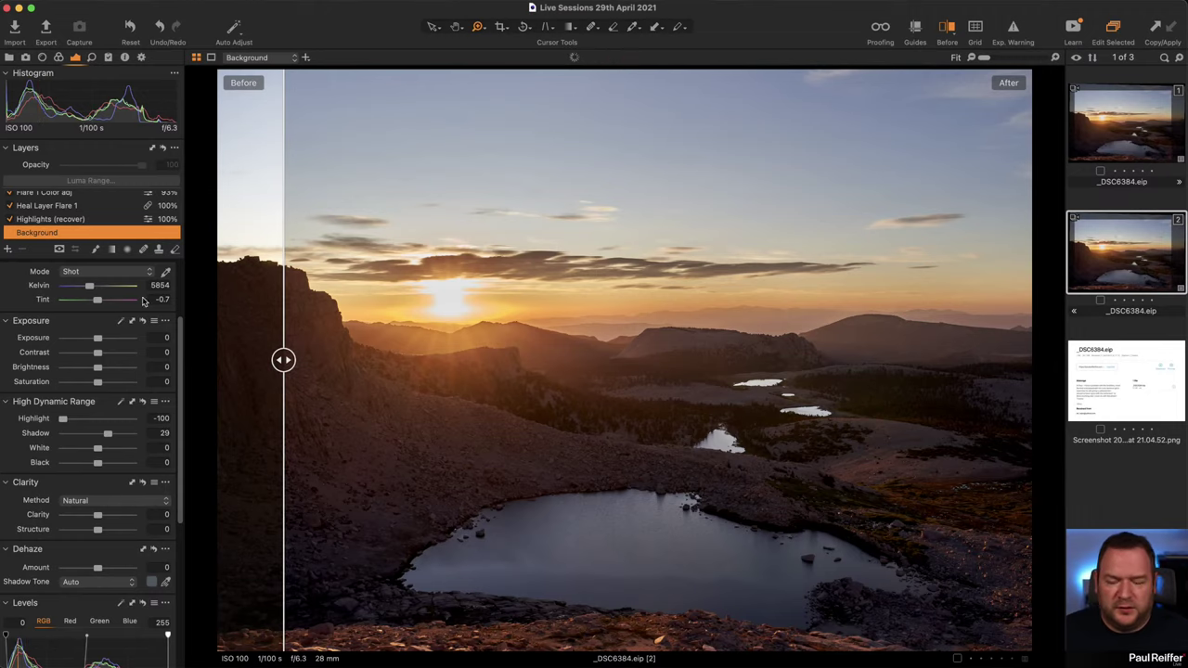
Toggle the Highlights (recover) layer to compare its effect around the sun, and leave the layer disabled.
scroll(61, 221, up, 2)
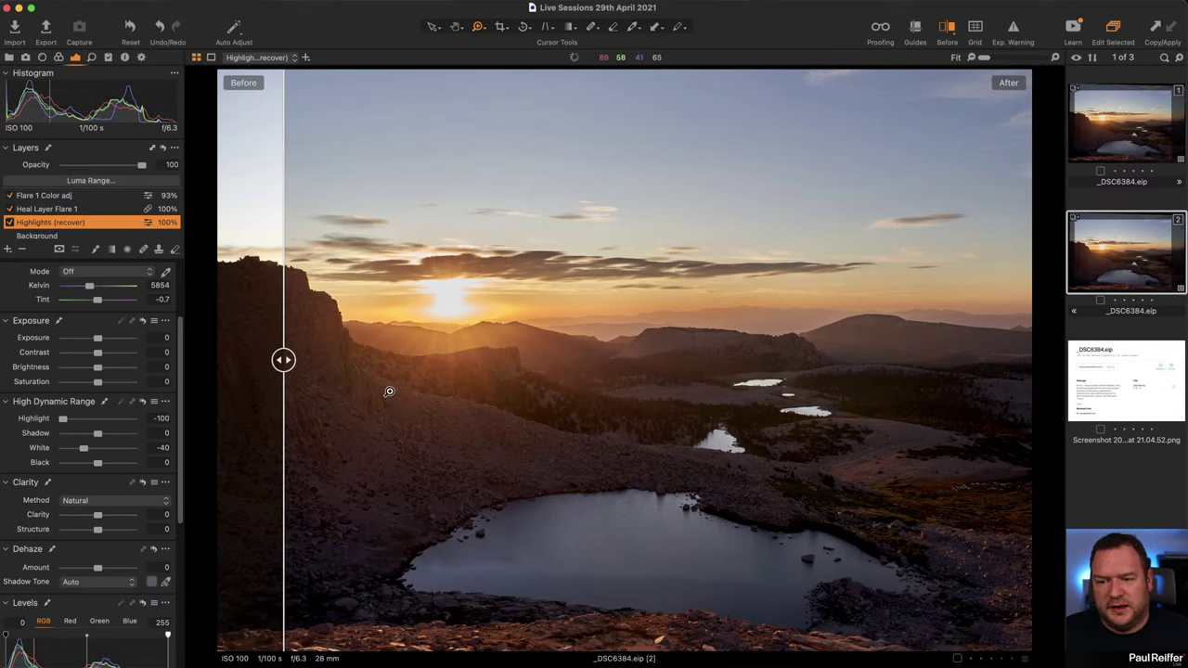
click(9, 223)
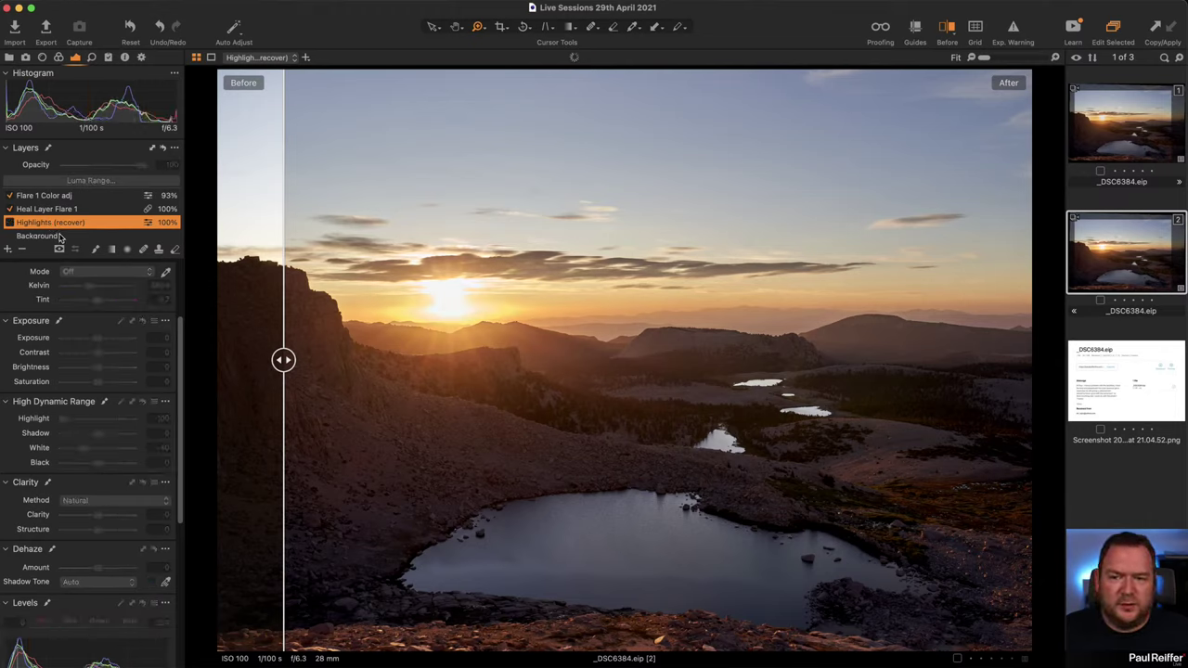
scroll(56, 232, up, 3)
scroll(48, 227, down, 3)
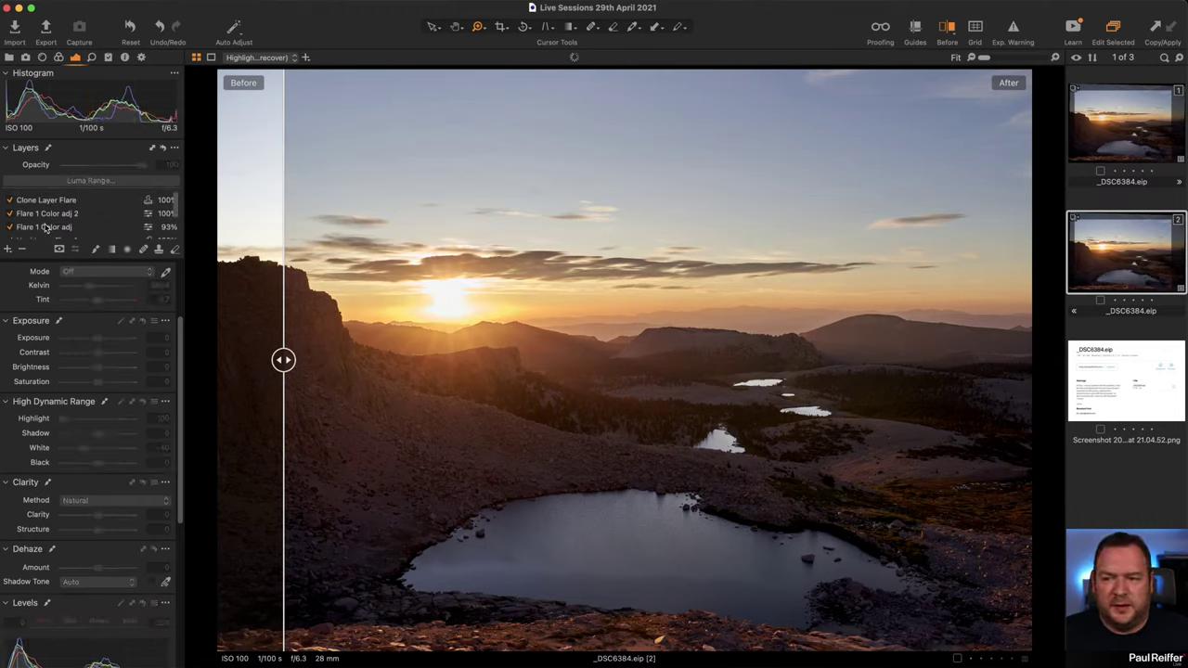
click(20, 220)
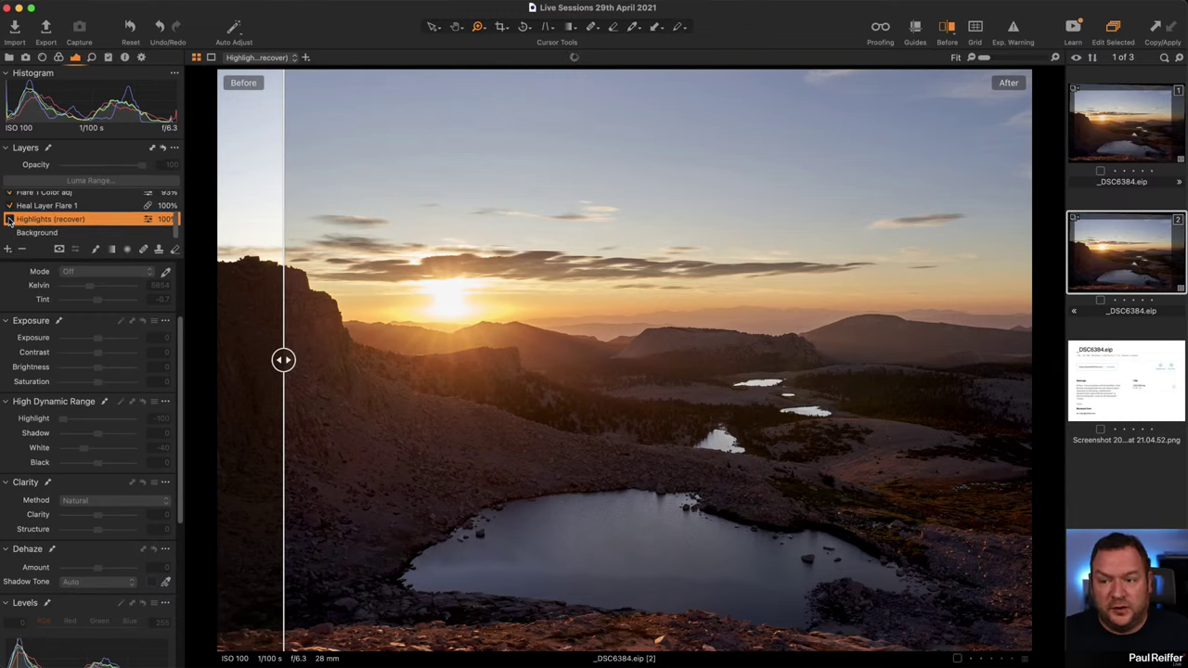
click(10, 219)
click(11, 219)
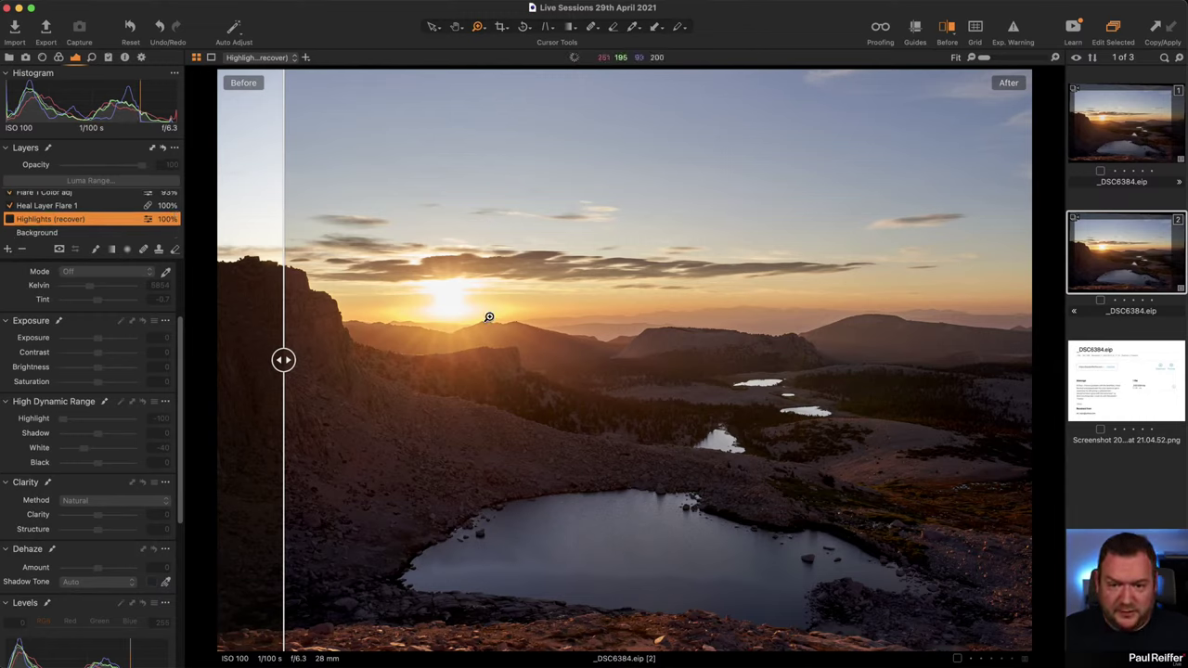
click(11, 219)
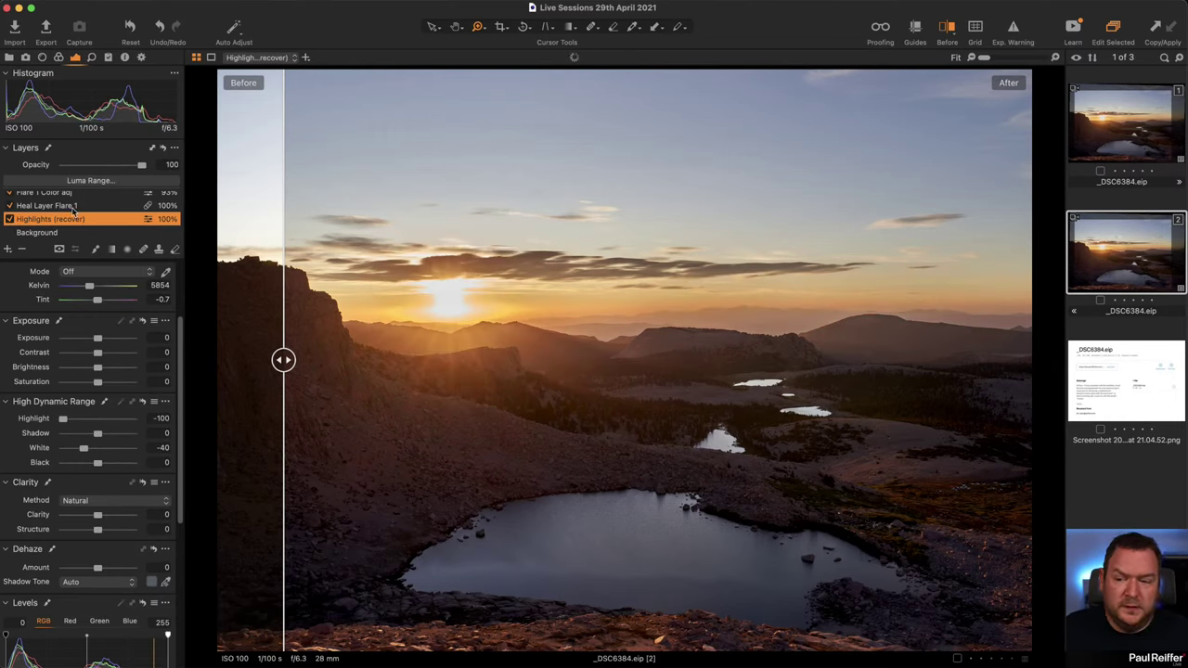
click(11, 219)
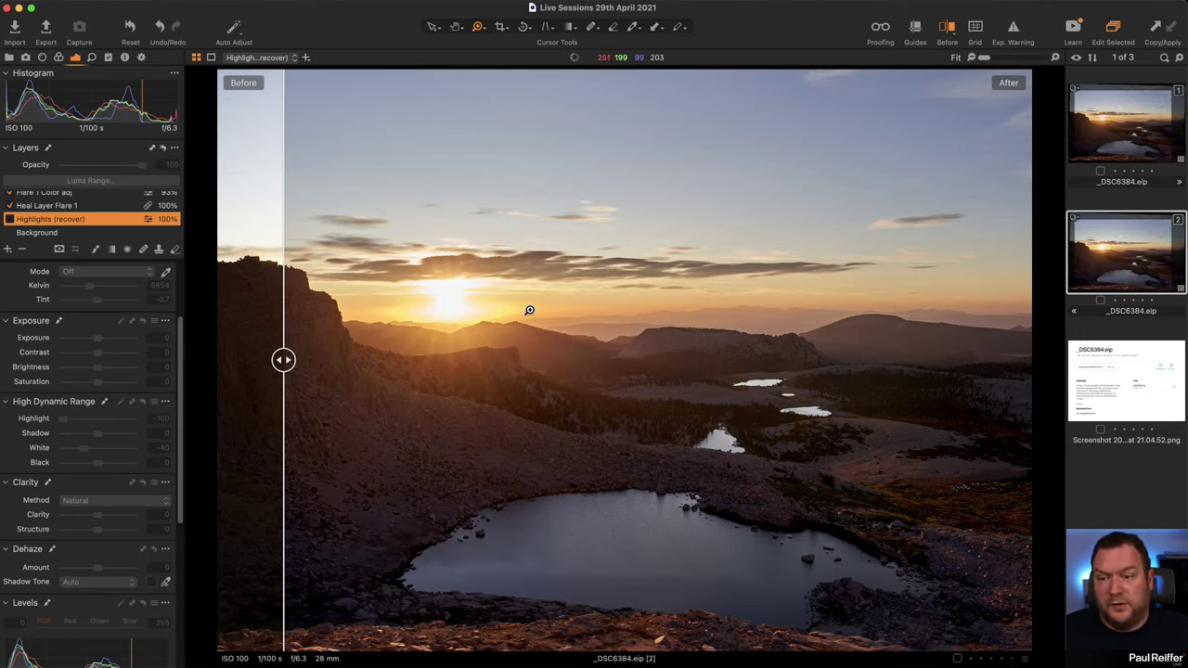
Set the Background layer's High Dynamic Range Highlight to -10 and pick the linear gradient mask tool.
click(70, 233)
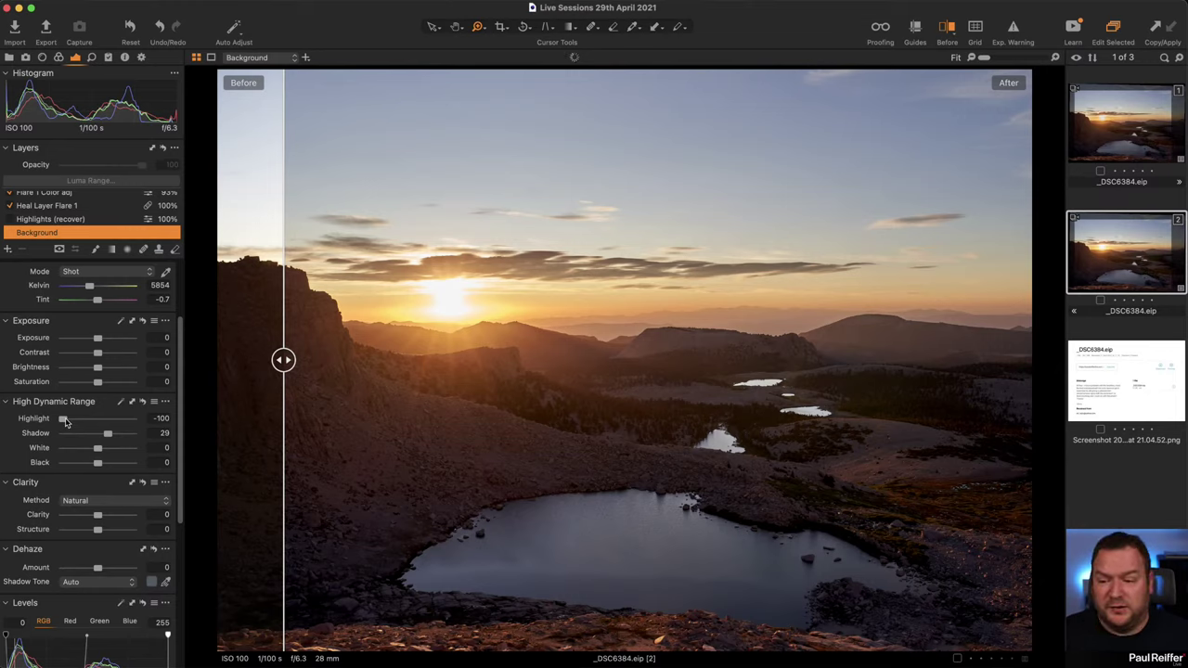
drag(65, 423, 97, 422)
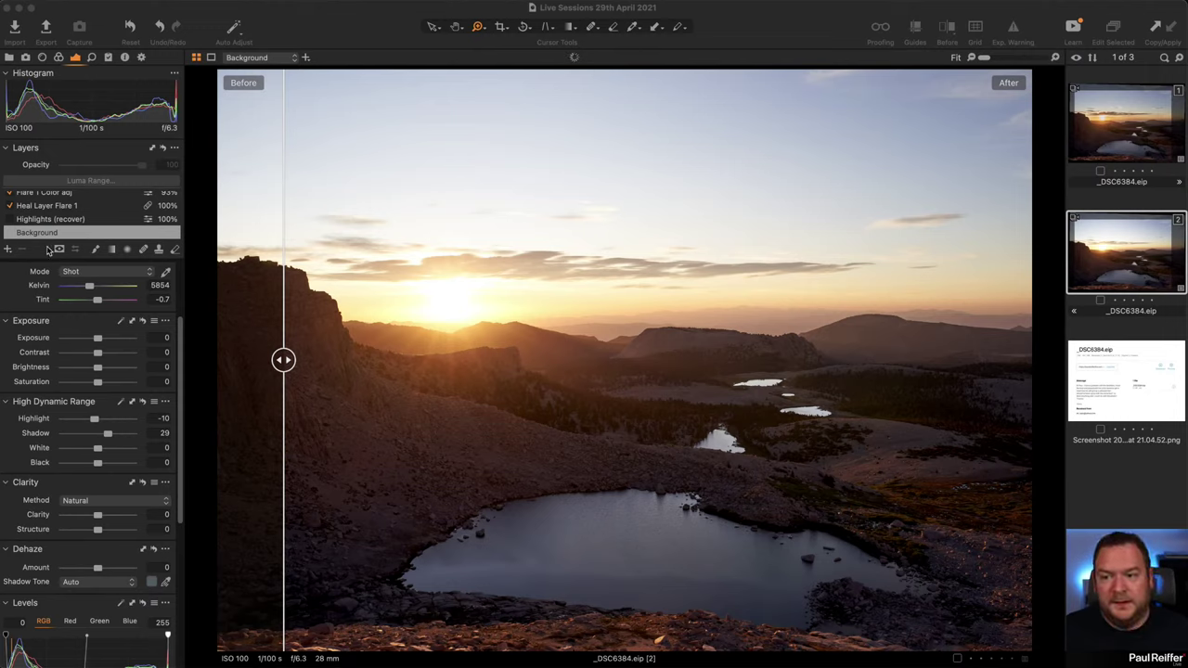
click(112, 250)
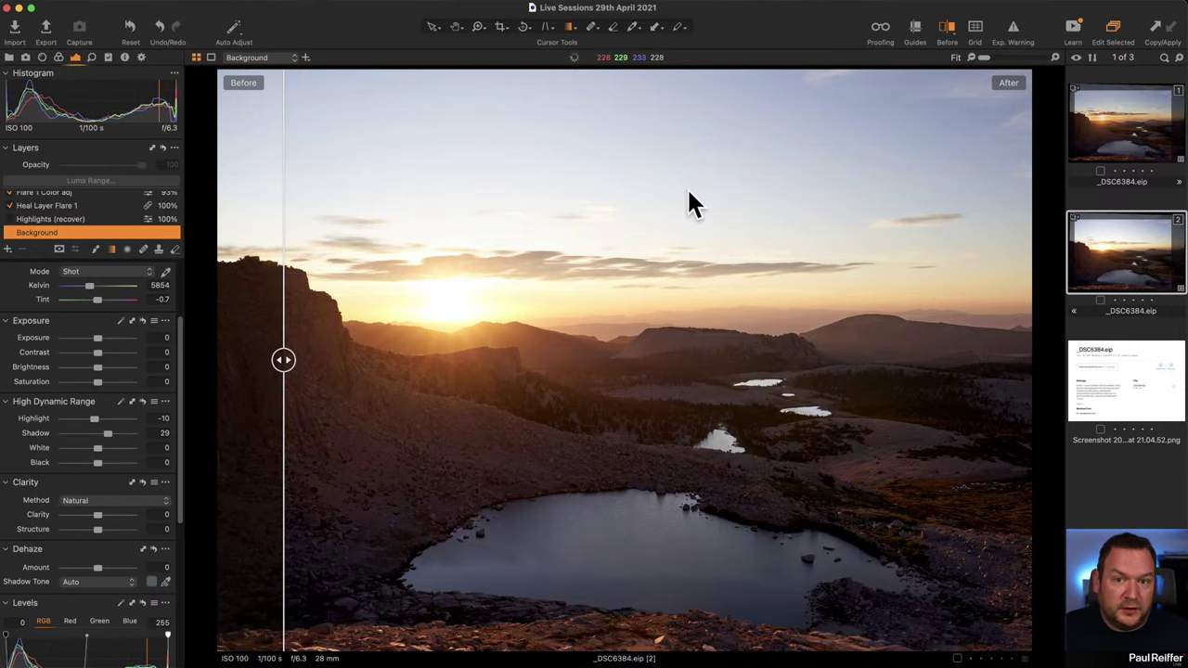
Try darkening the whole photo with the Background layer's Exposure at -3.43, and reset it to 0.
drag(98, 338, 67, 338)
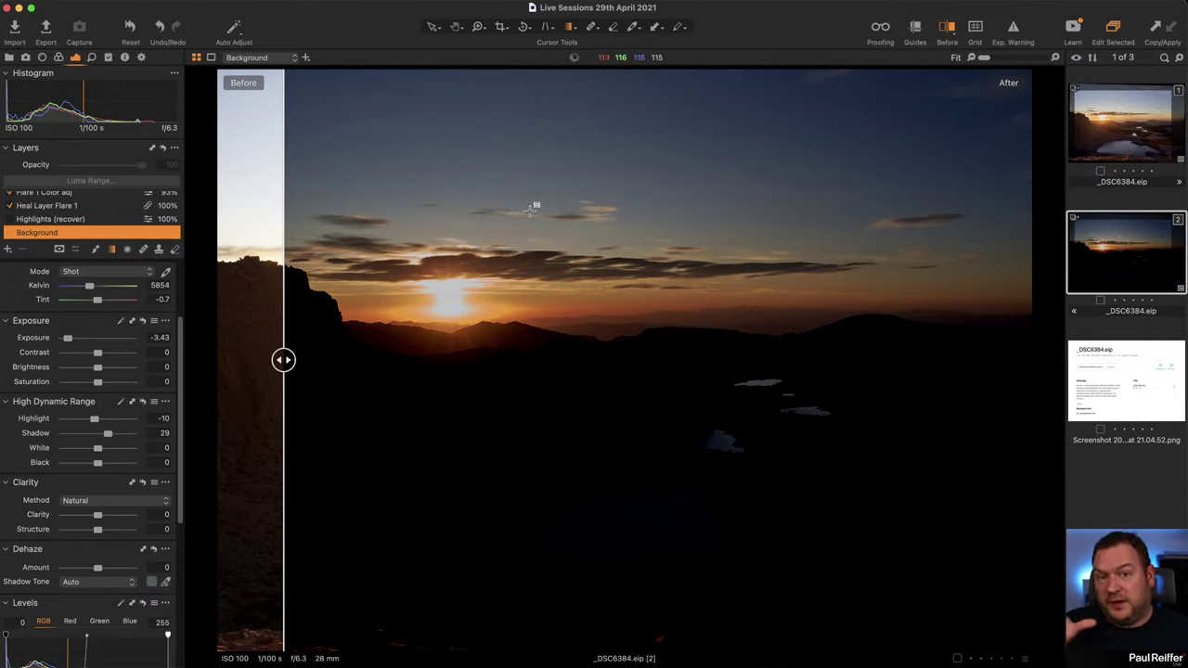
double_click(66, 338)
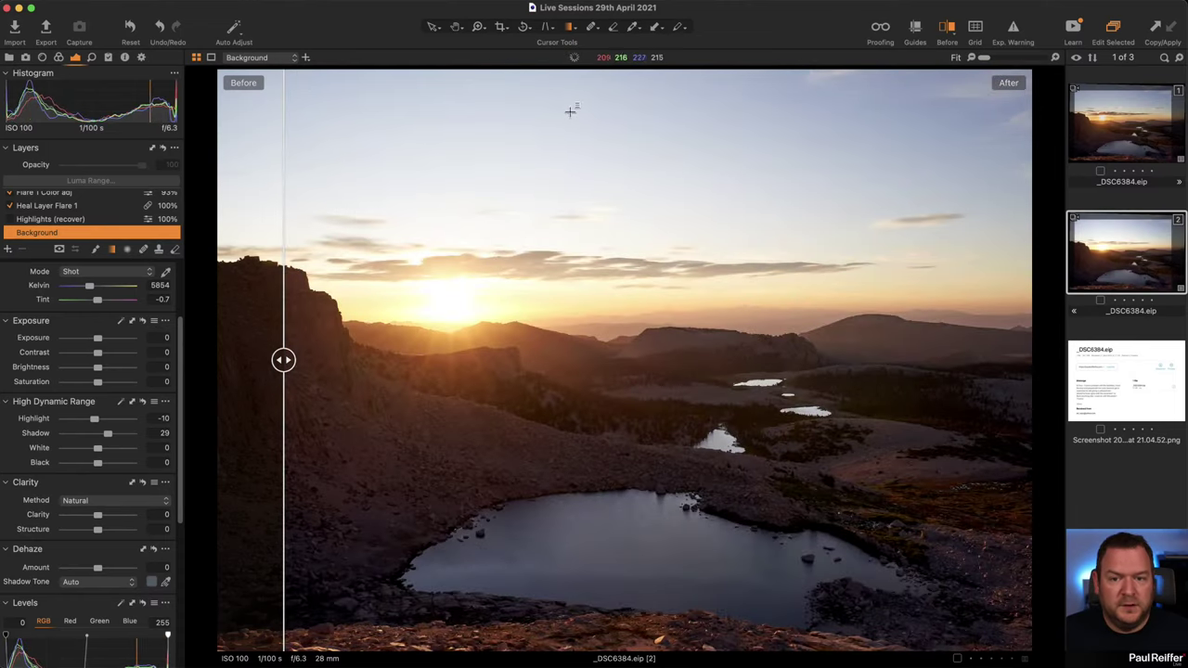
Draw a linear gradient mask from the upper sky down to just below the horizon, and turn off the before/after comparison.
drag(569, 110, 572, 399)
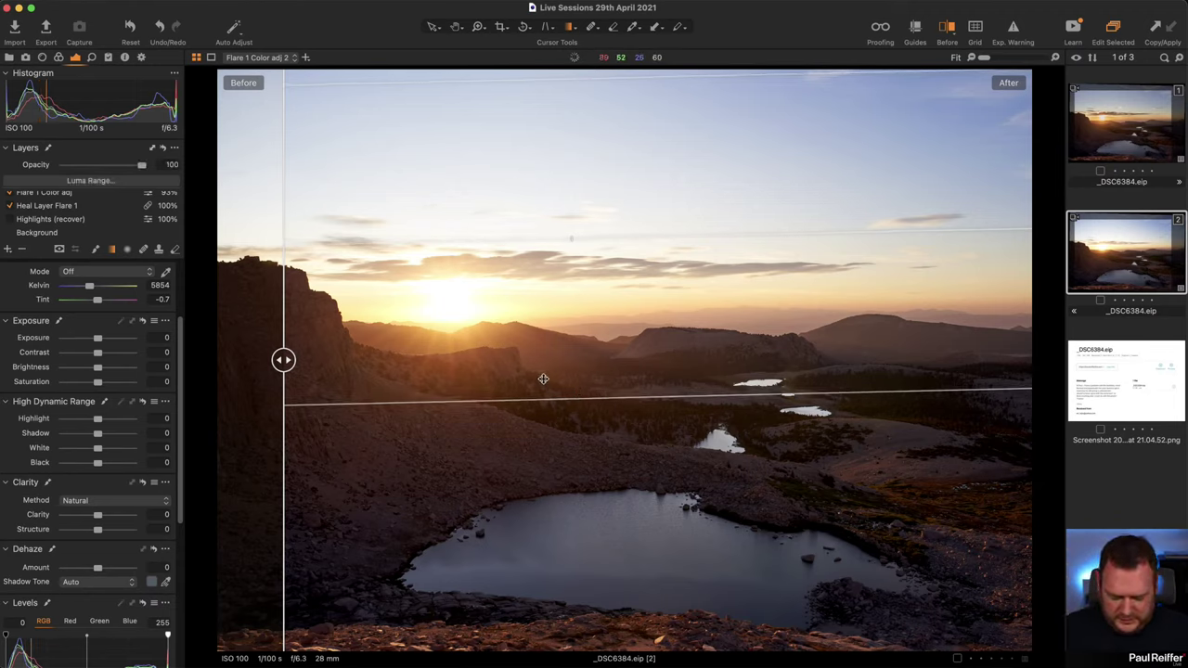
key(y)
click(566, 234)
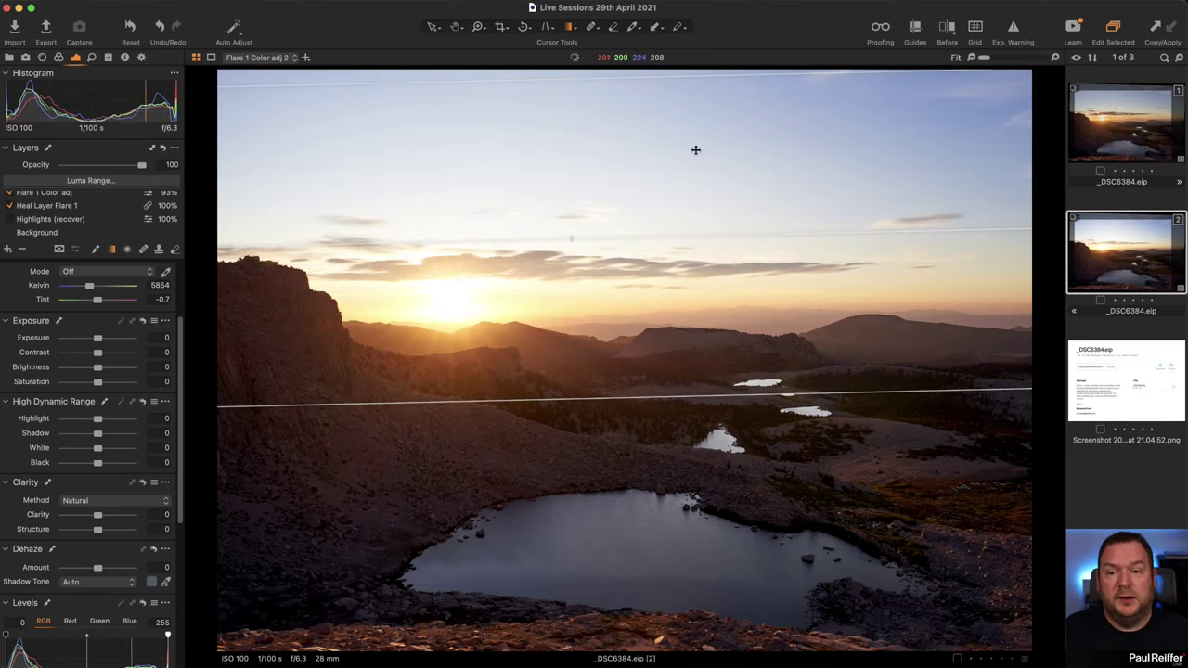
Darken the gradient-masked sky with Exposure at -1.14 and tilt the gradient so it slopes up away from the cliff.
drag(98, 345, 88, 342)
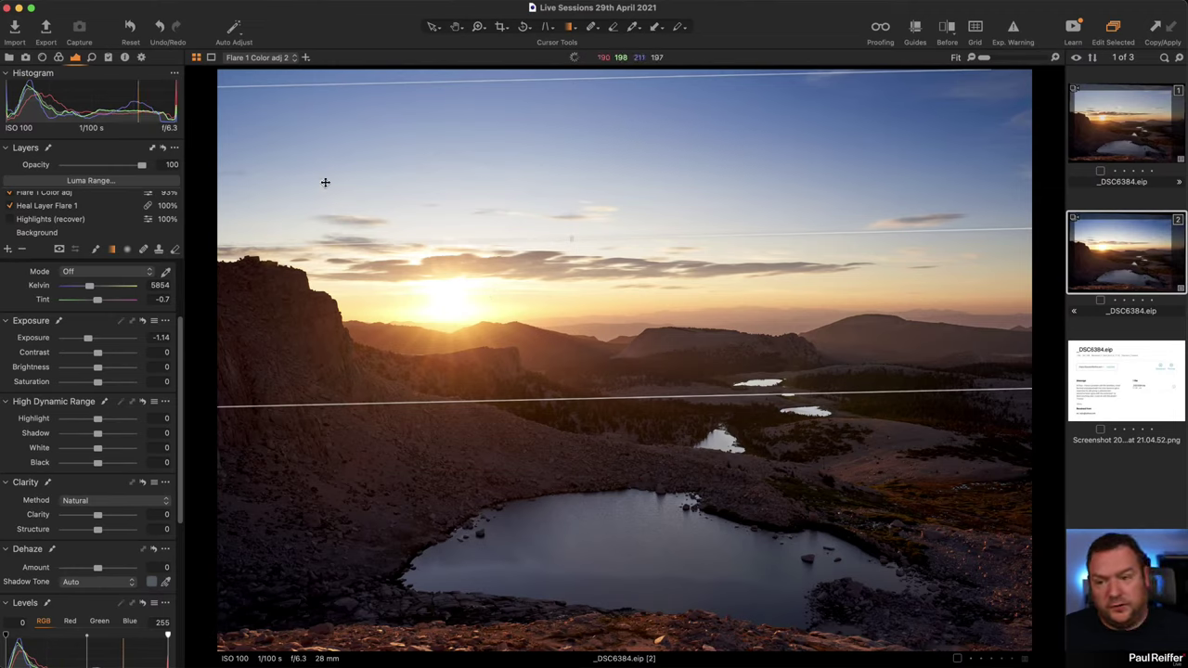
drag(932, 228, 905, 185)
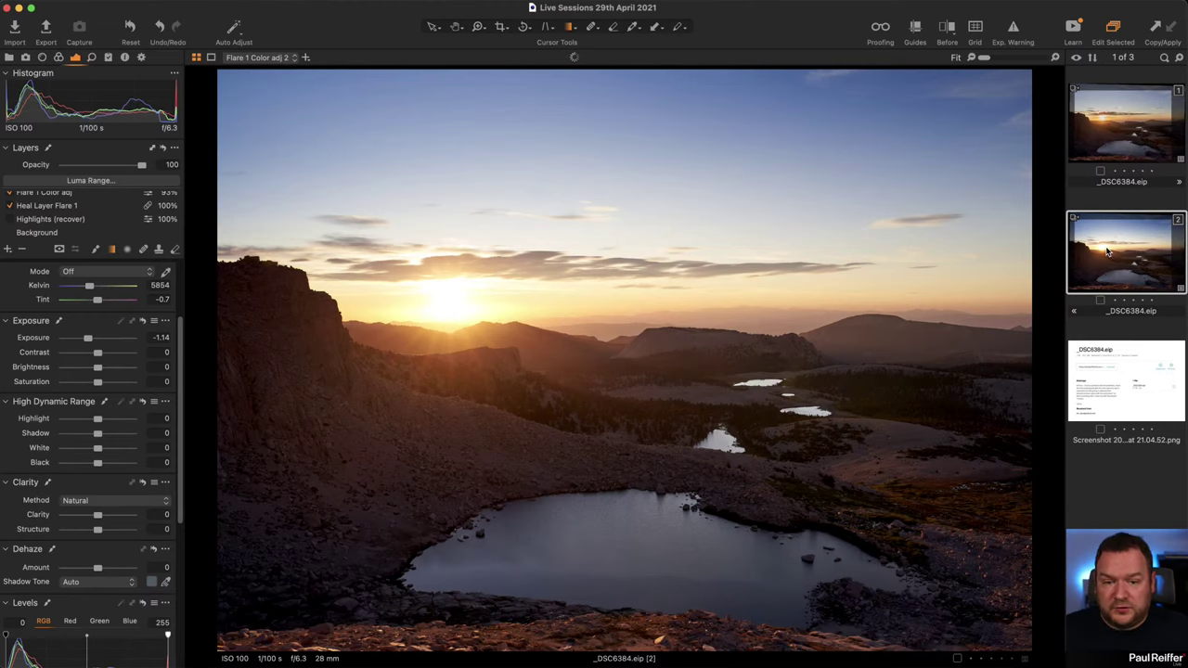
Compare the first and second variants of the photo, and examine the sun in the gradient version at 200%.
click(1097, 138)
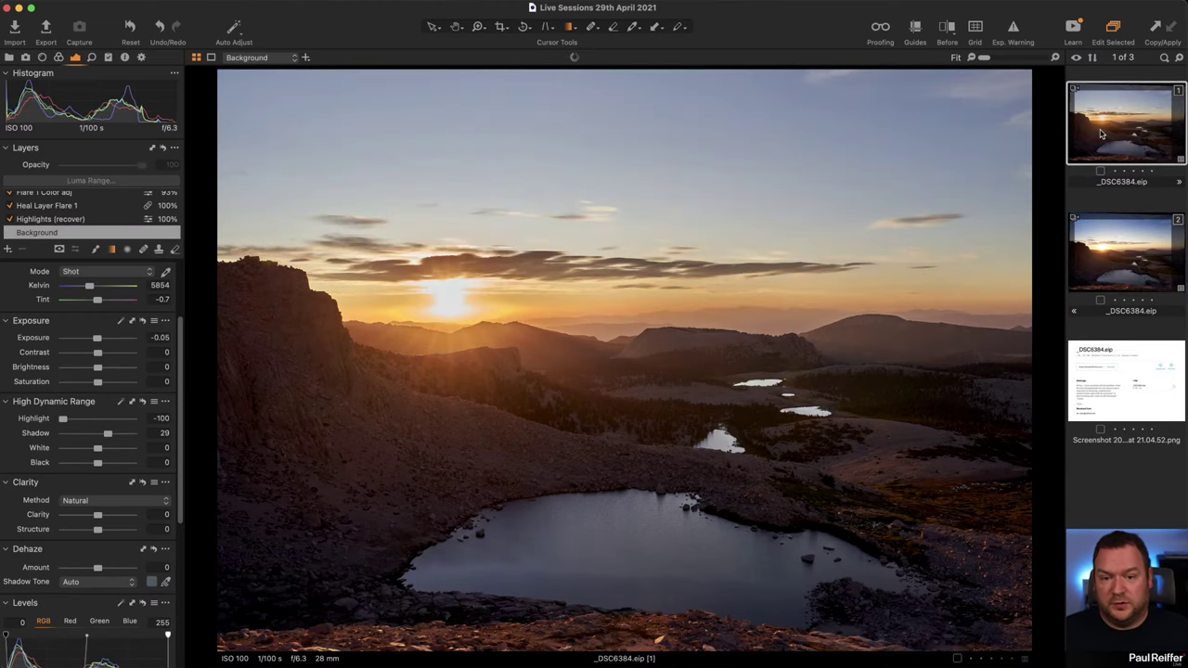
click(1121, 254)
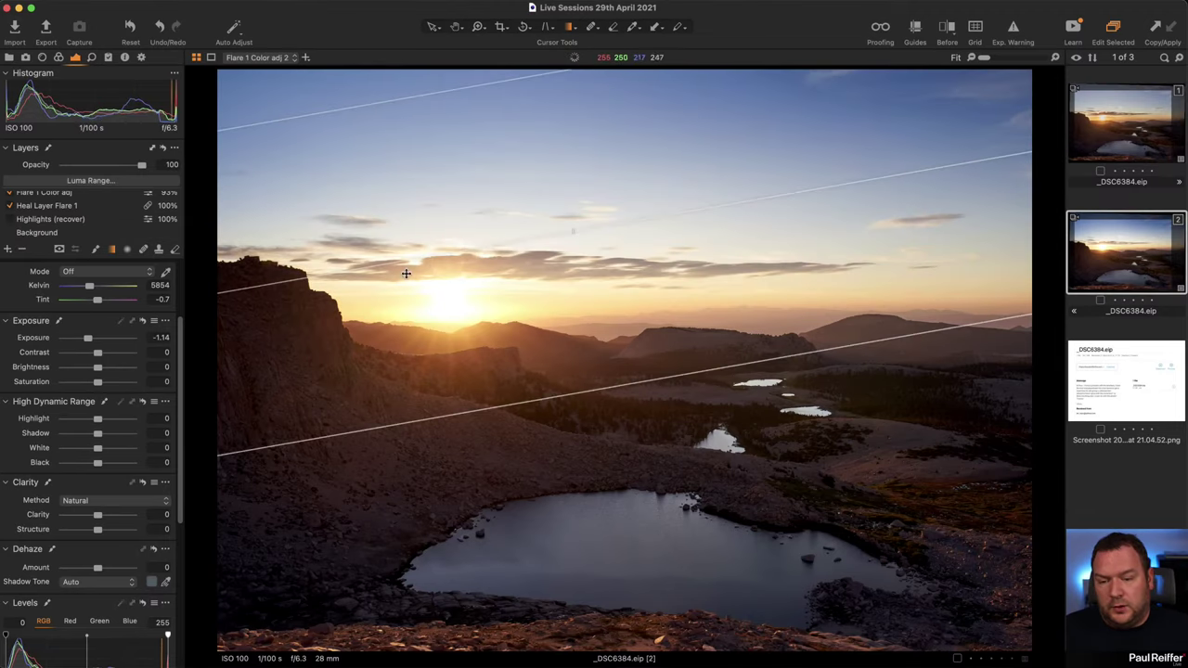
key(z)
click(455, 294)
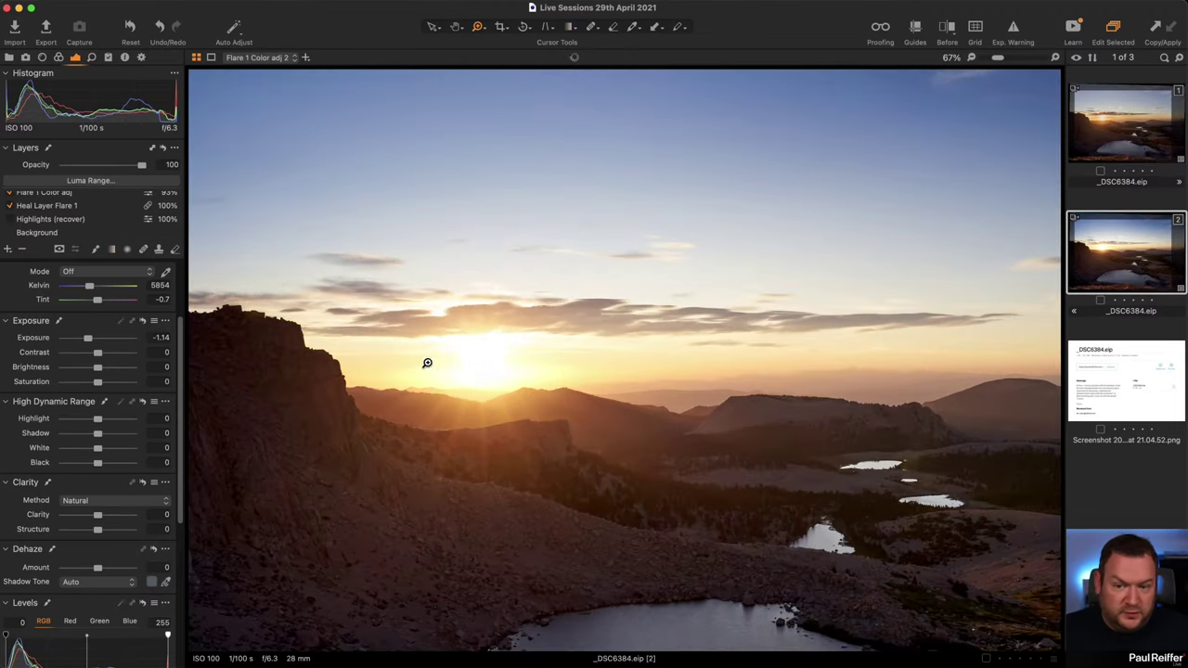
click(515, 401)
click(562, 341)
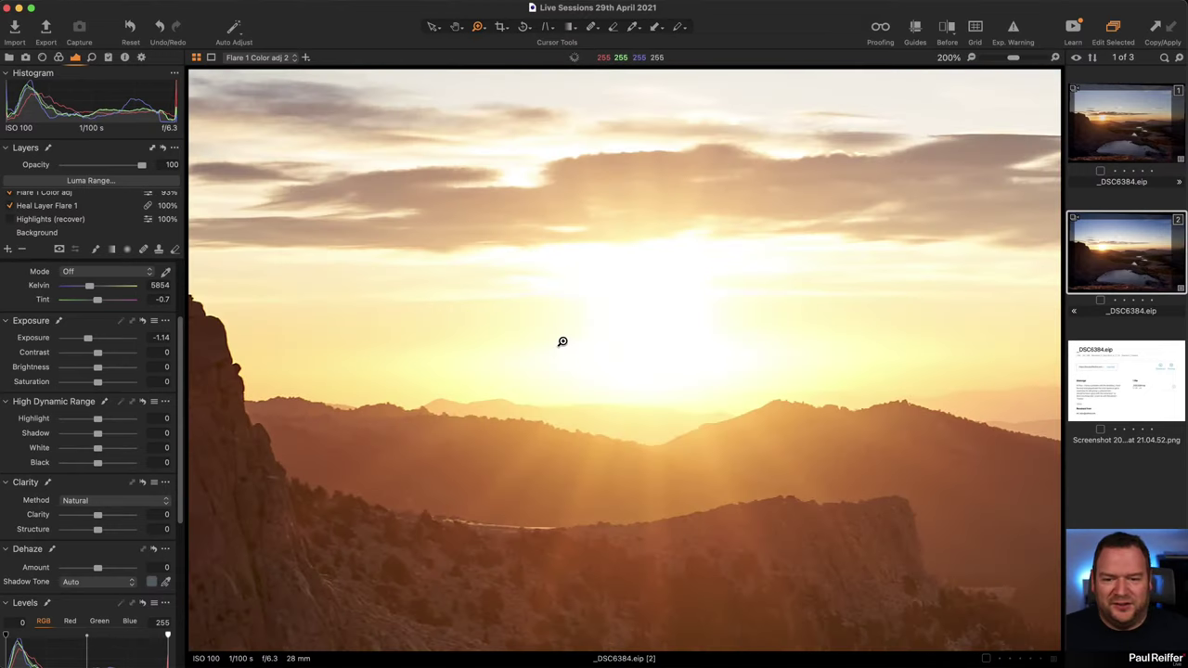
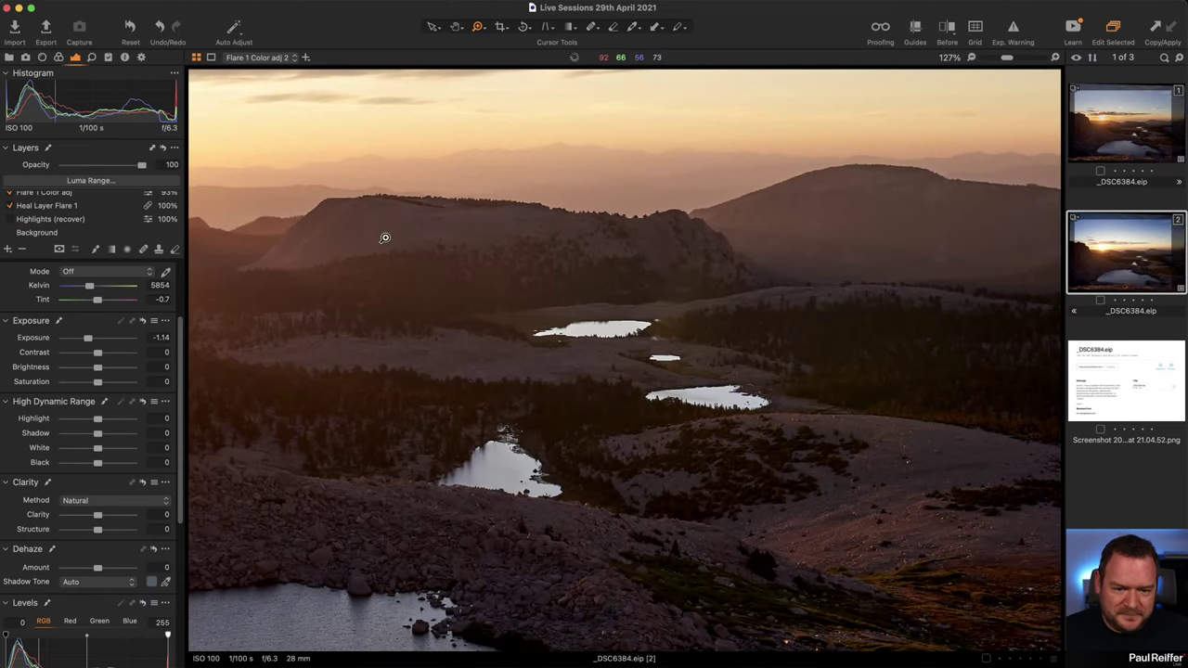
Compare the sky above the distant mountains with the Flare 1 Color adj 2 layer on and off, close up and in full view.
drag(583, 266, 692, 396)
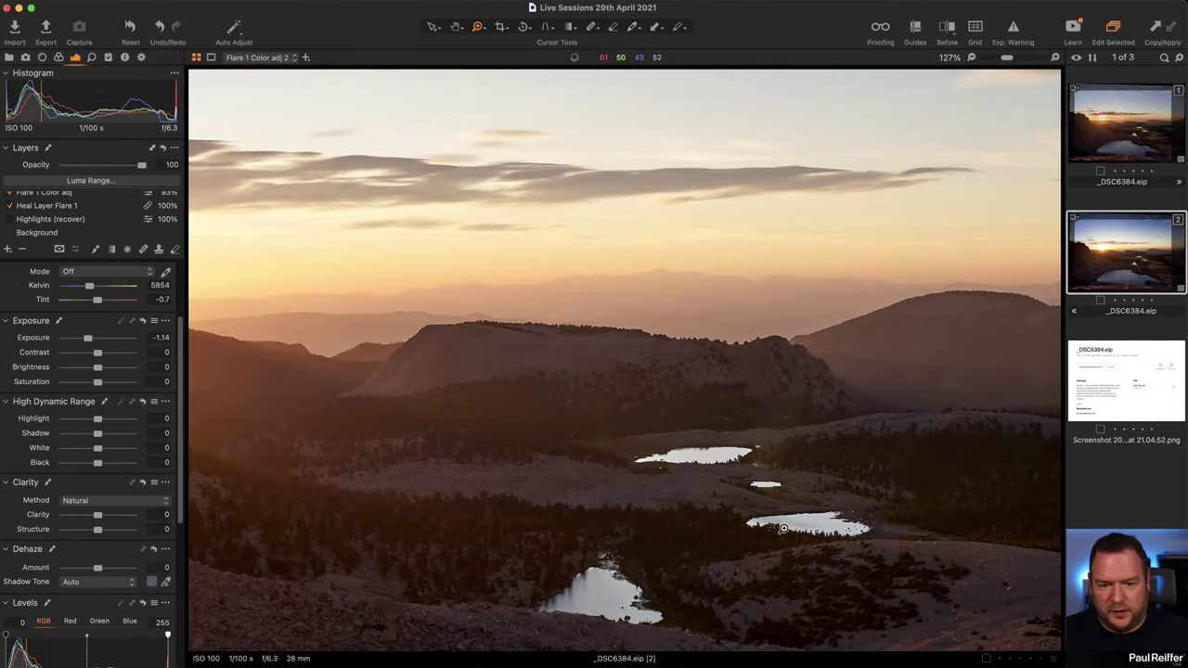
scroll(84, 221, up, 3)
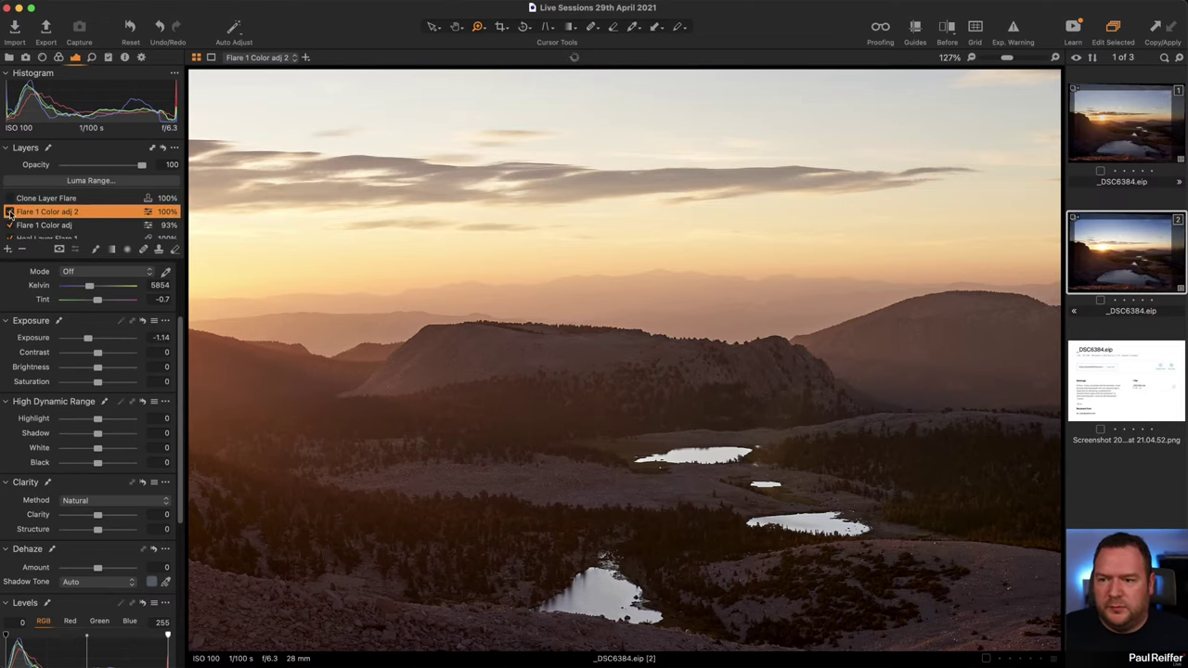
click(9, 212)
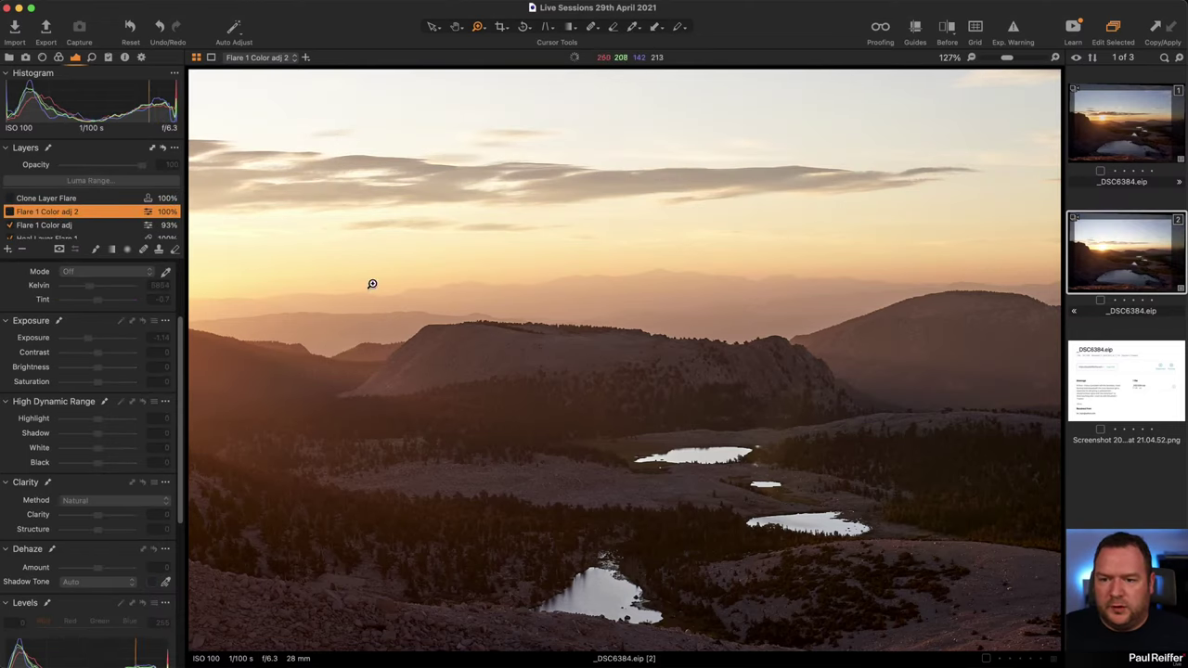
click(9, 212)
click(9, 212)
alt+click(539, 299)
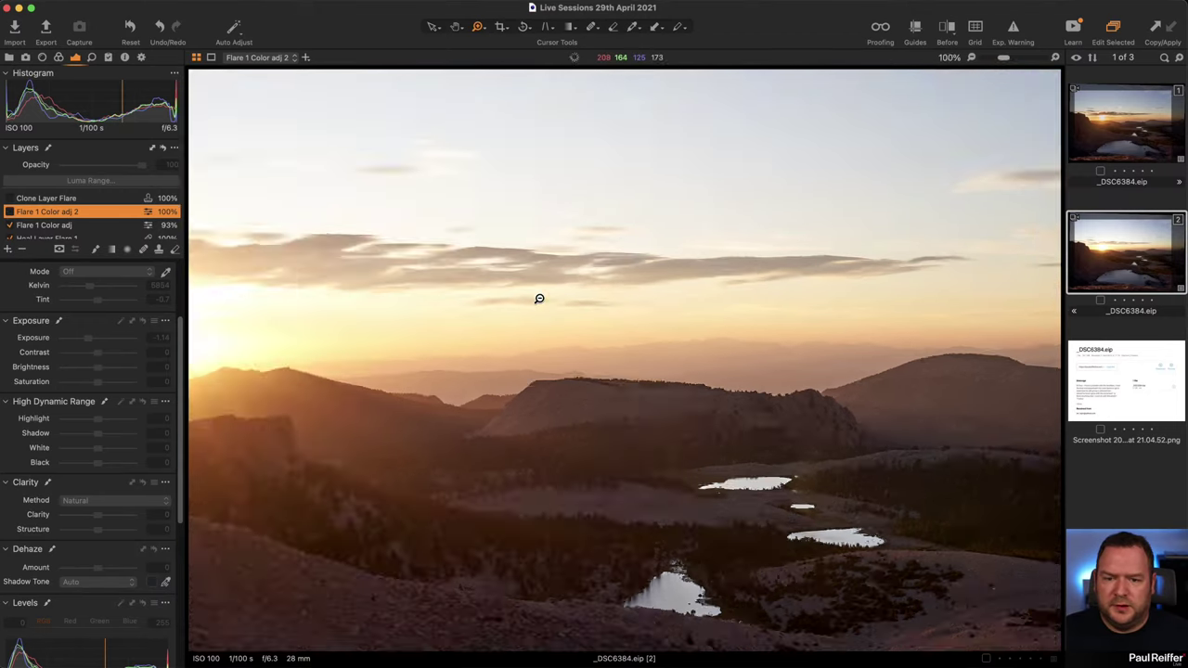
alt+click(540, 299)
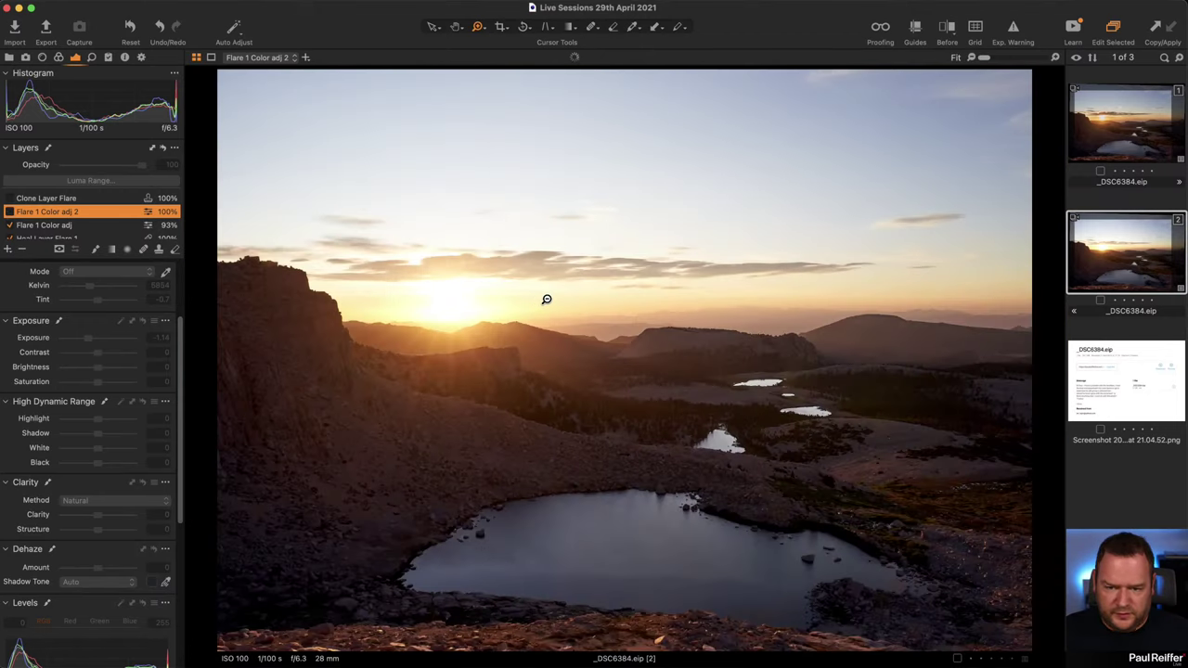
Enable the Flare 1 Color adj 2 layer and compare its mask with that of the Flare 1 Color adj layer.
click(9, 212)
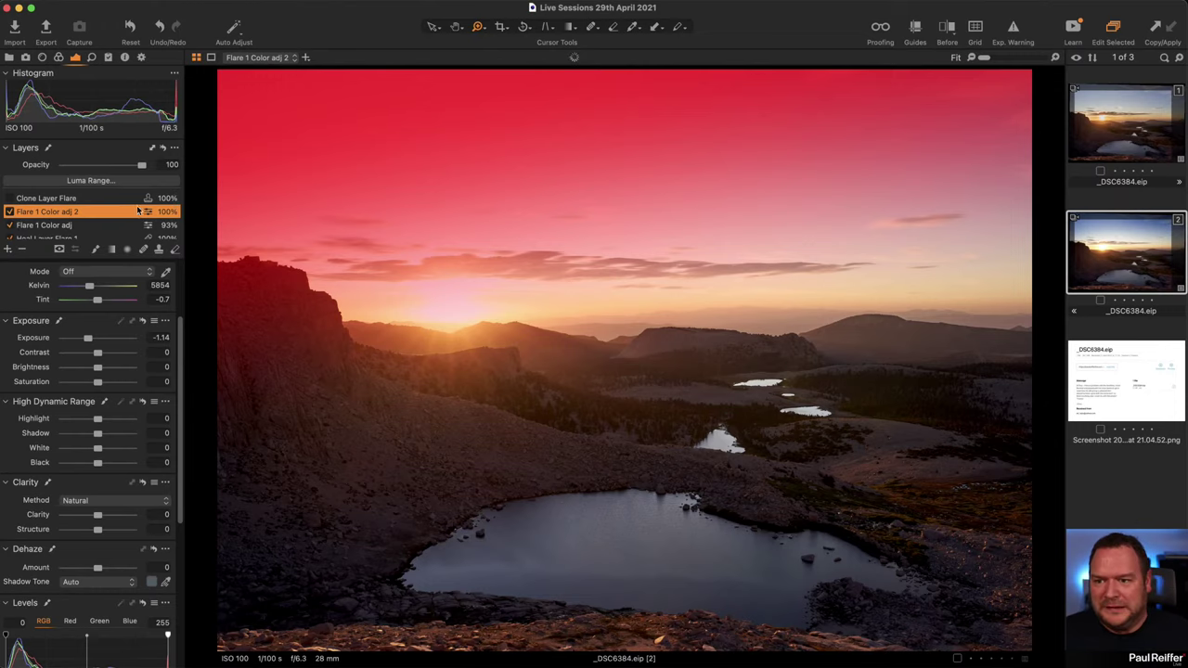
click(51, 227)
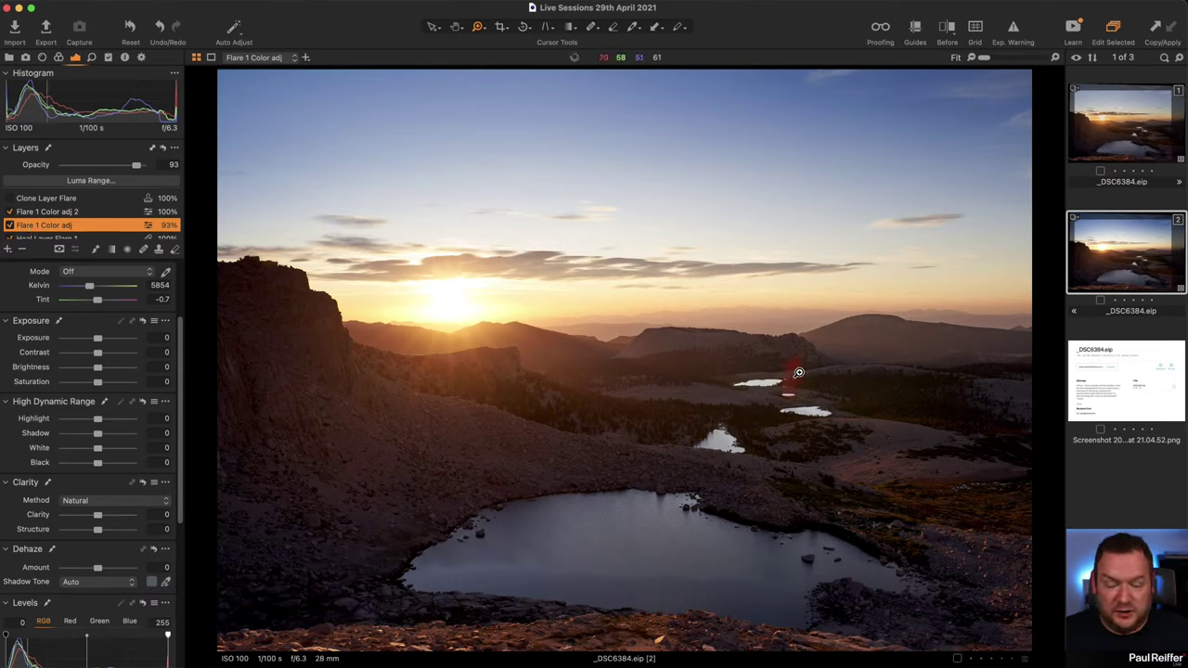
click(43, 212)
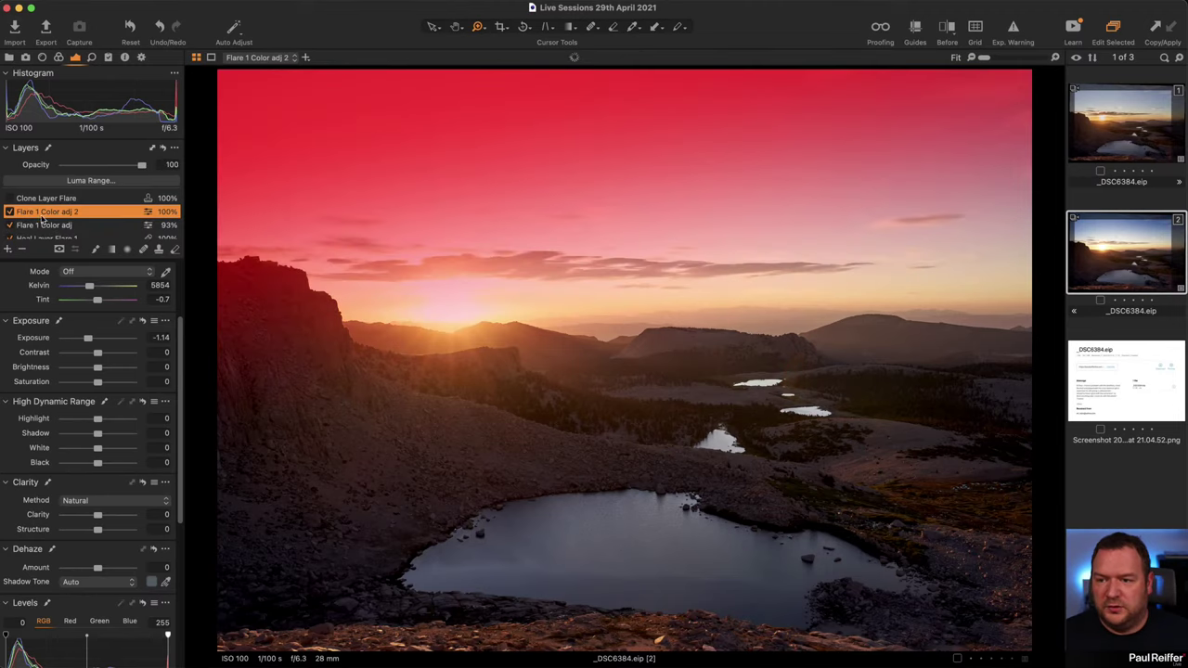
Add an adjustment layer and mask the sky with a linear gradient that slopes up away from the cliff.
click(8, 249)
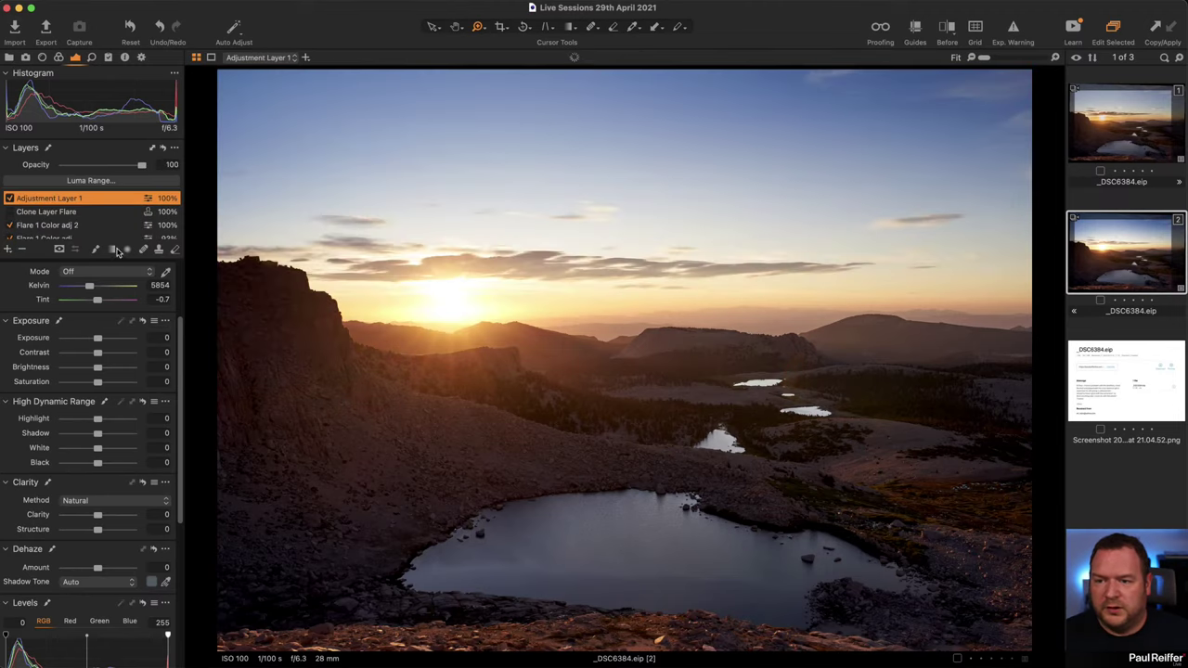
click(112, 250)
drag(574, 131, 647, 278)
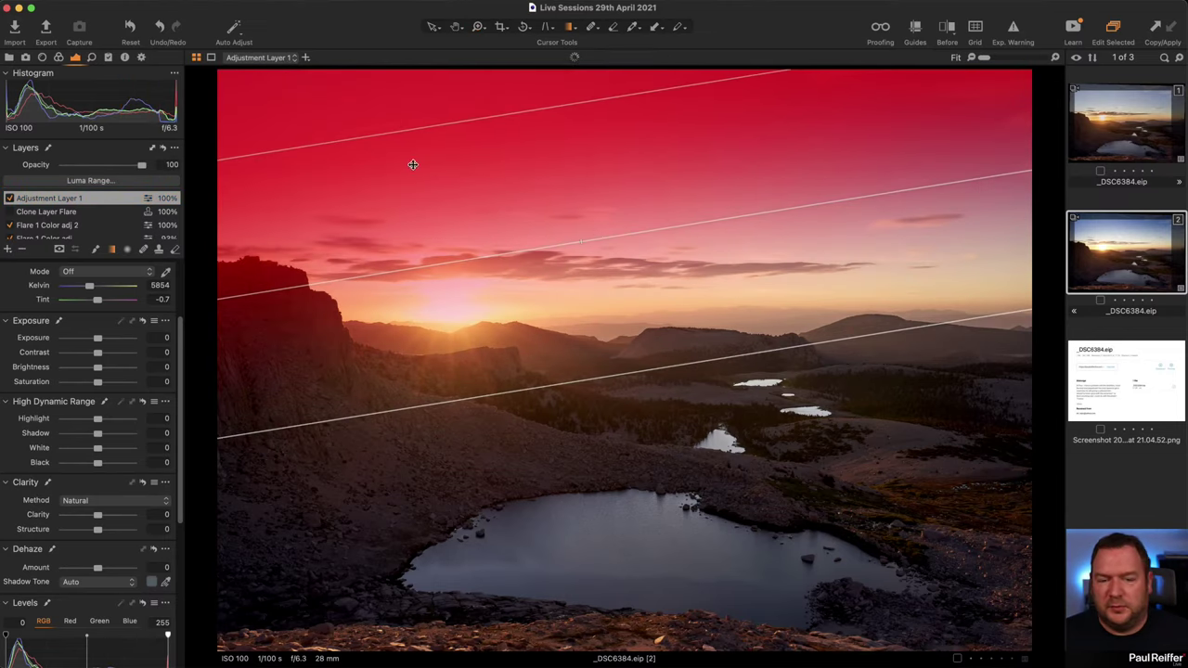
Set the new gradient layer's Exposure to -1.15 and Saturation to 14, and turn off the Flare 1 Color adj 2 layer.
click(59, 226)
click(72, 199)
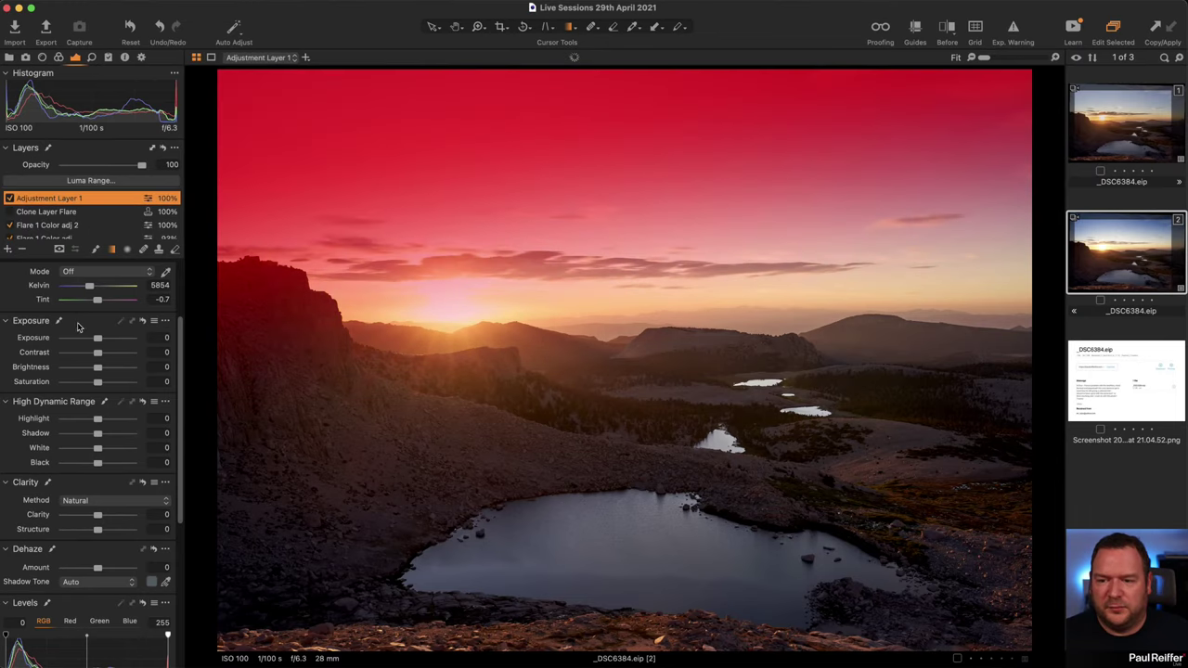
drag(95, 341, 84, 342)
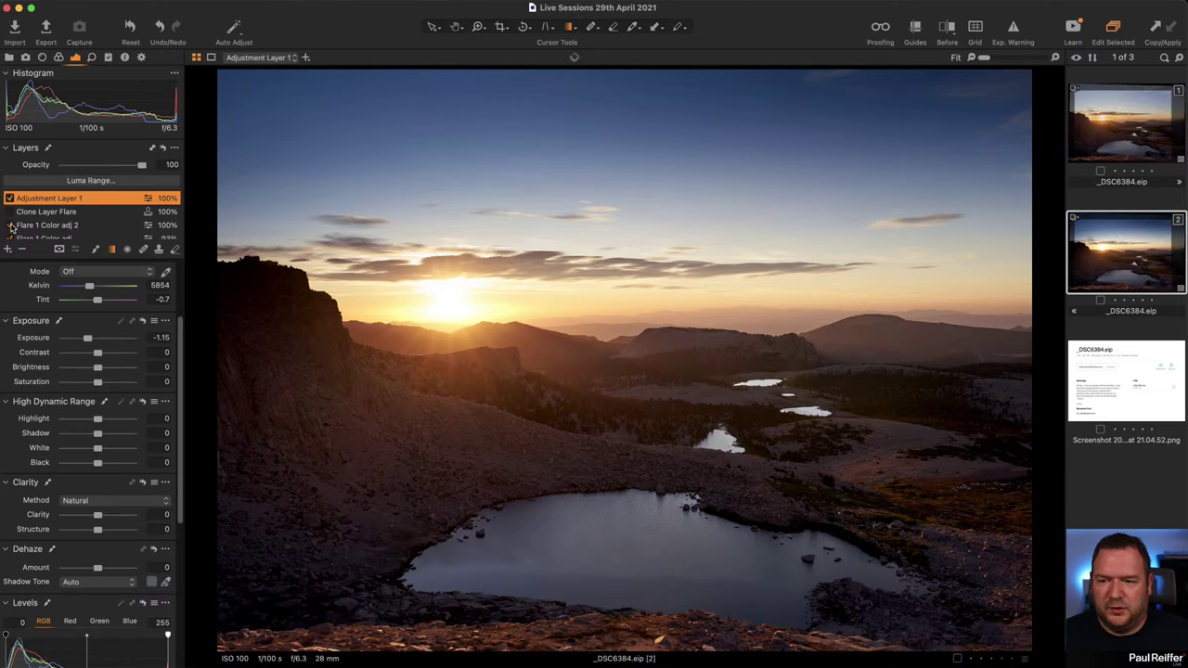
key(l)
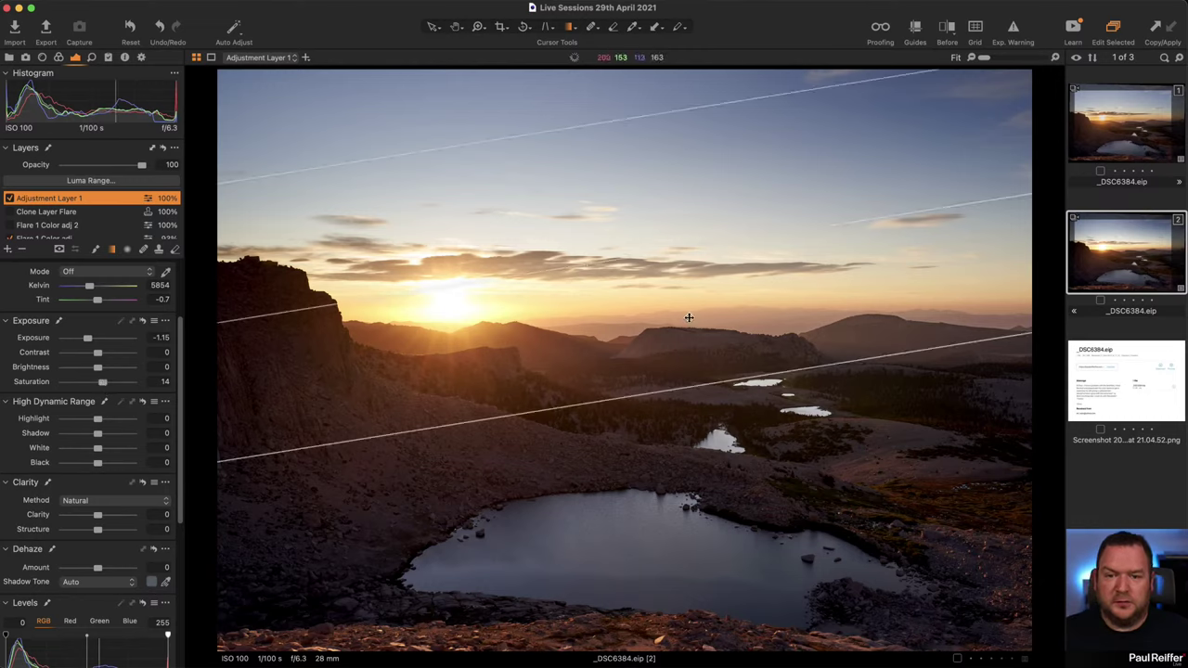
Rename the new gradient adjustment layer to Sky.
double_click(58, 199)
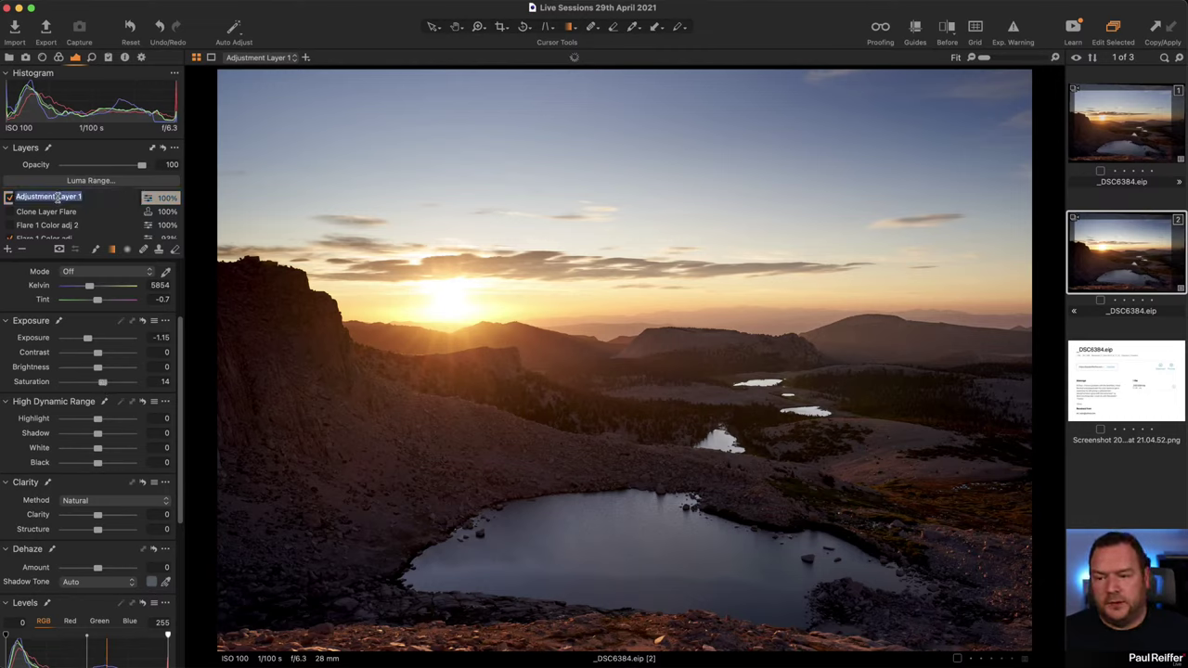
text(Sky)
key(Return)
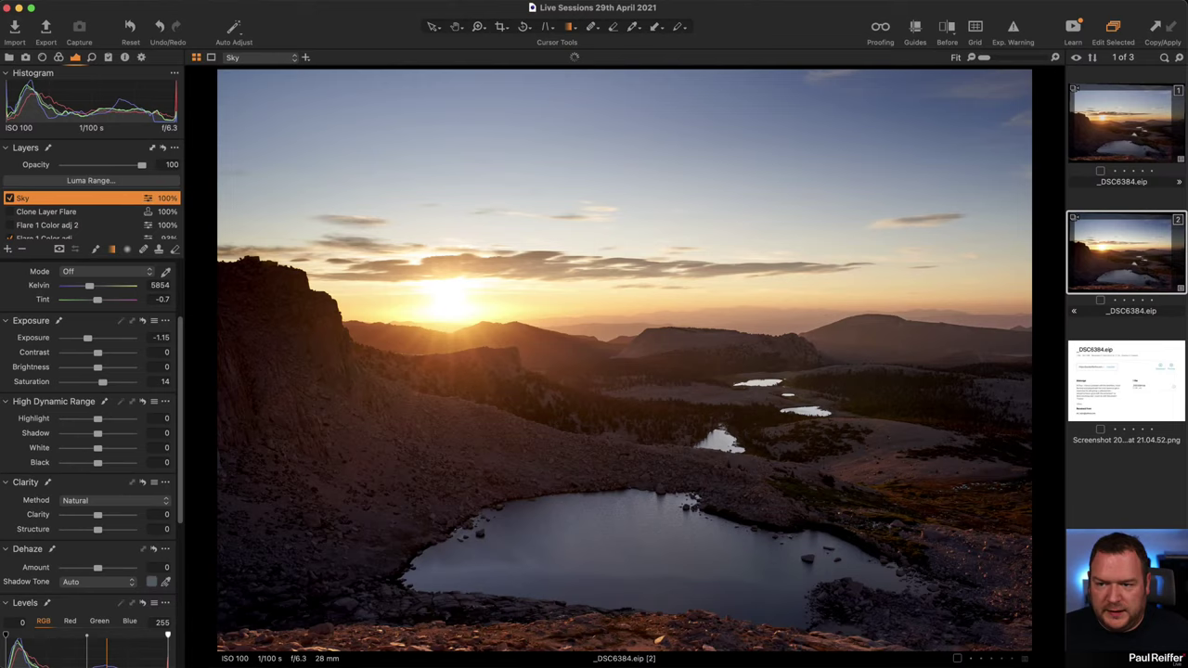
Compare the area around the distant lakes with the Flare 1 Color adj layer on and off, in full view and close up.
click(49, 212)
click(32, 225)
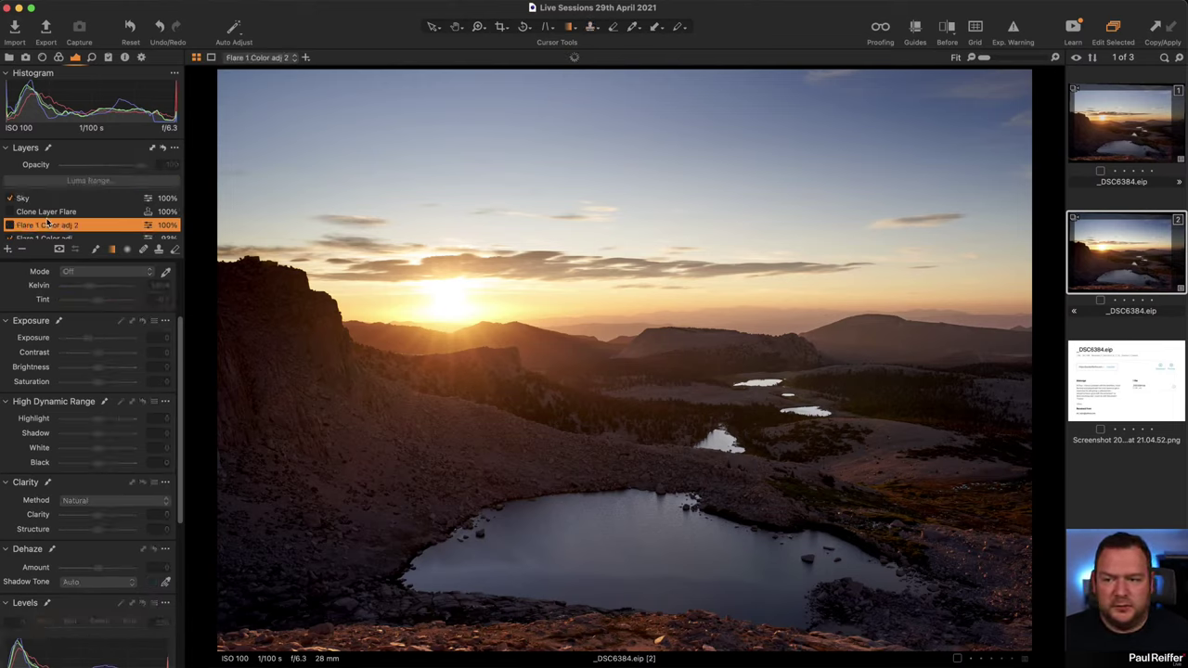
scroll(28, 223, down, 1)
click(11, 225)
click(8, 225)
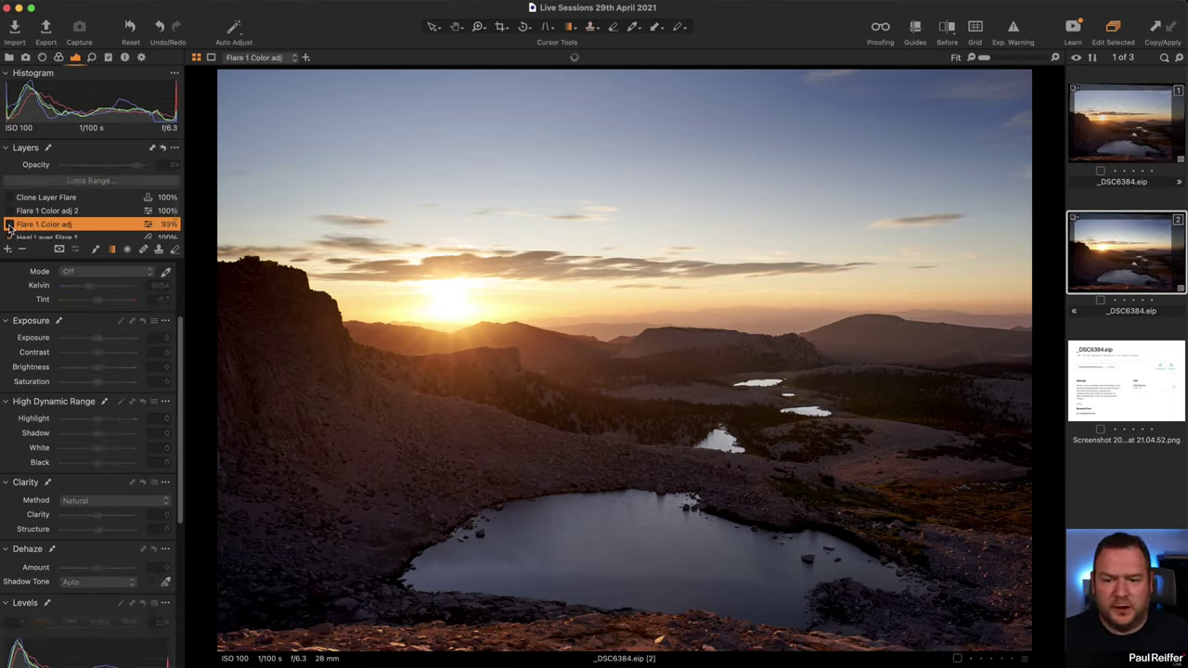
click(8, 225)
key(z)
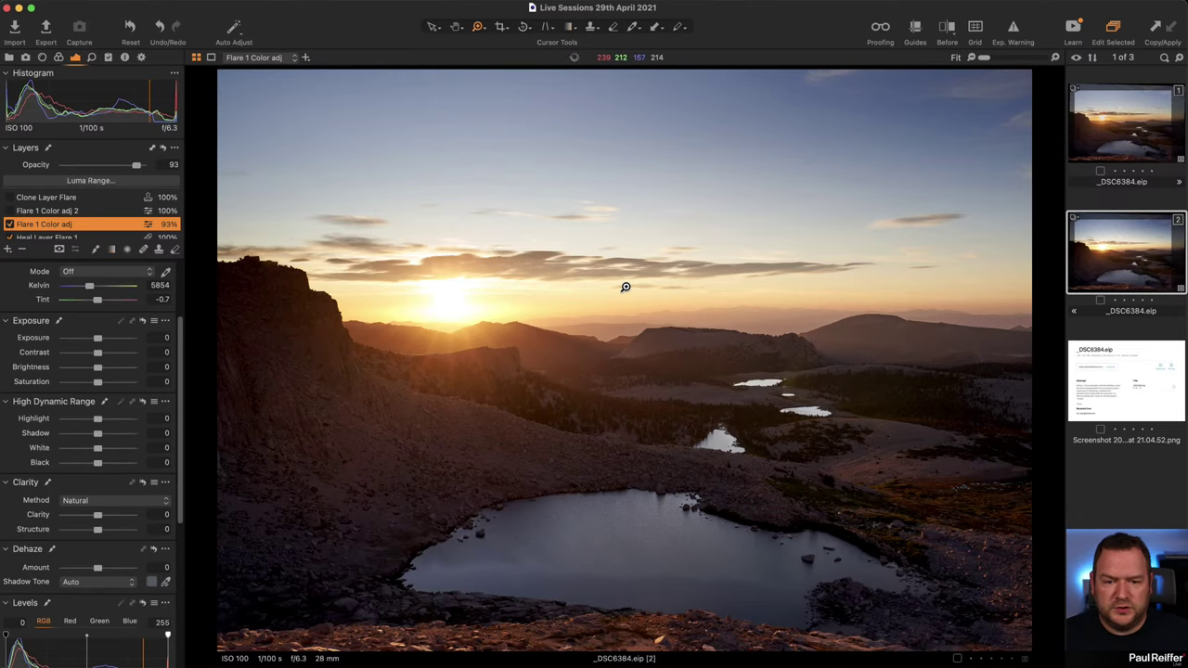
drag(627, 289, 926, 372)
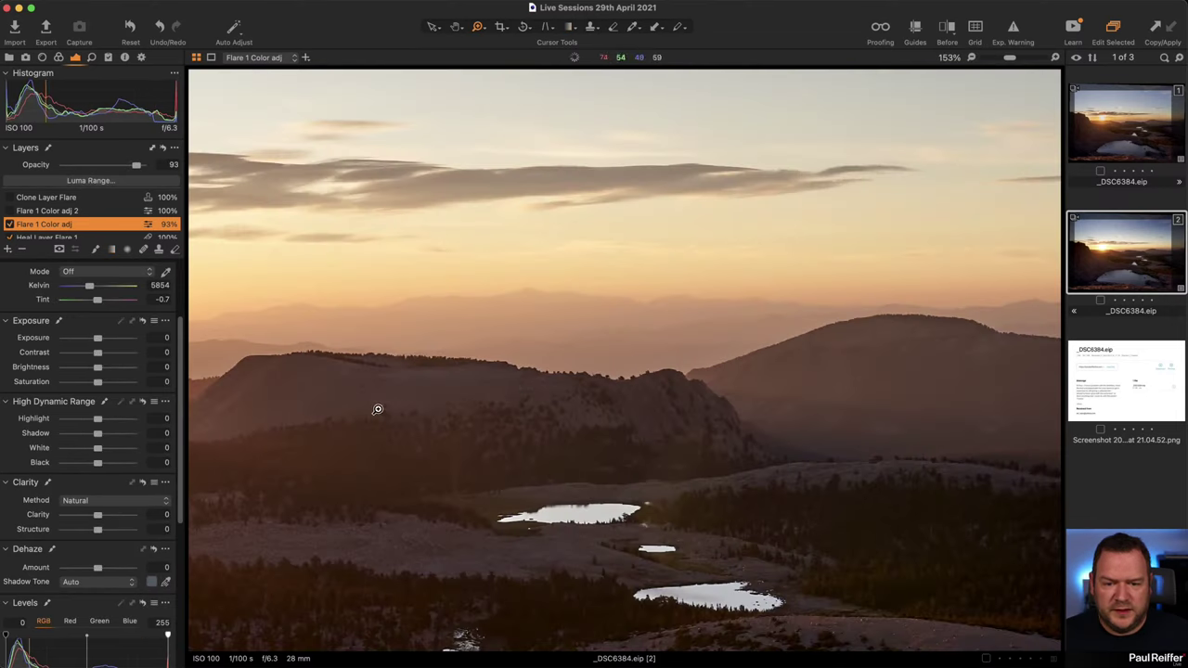
click(9, 225)
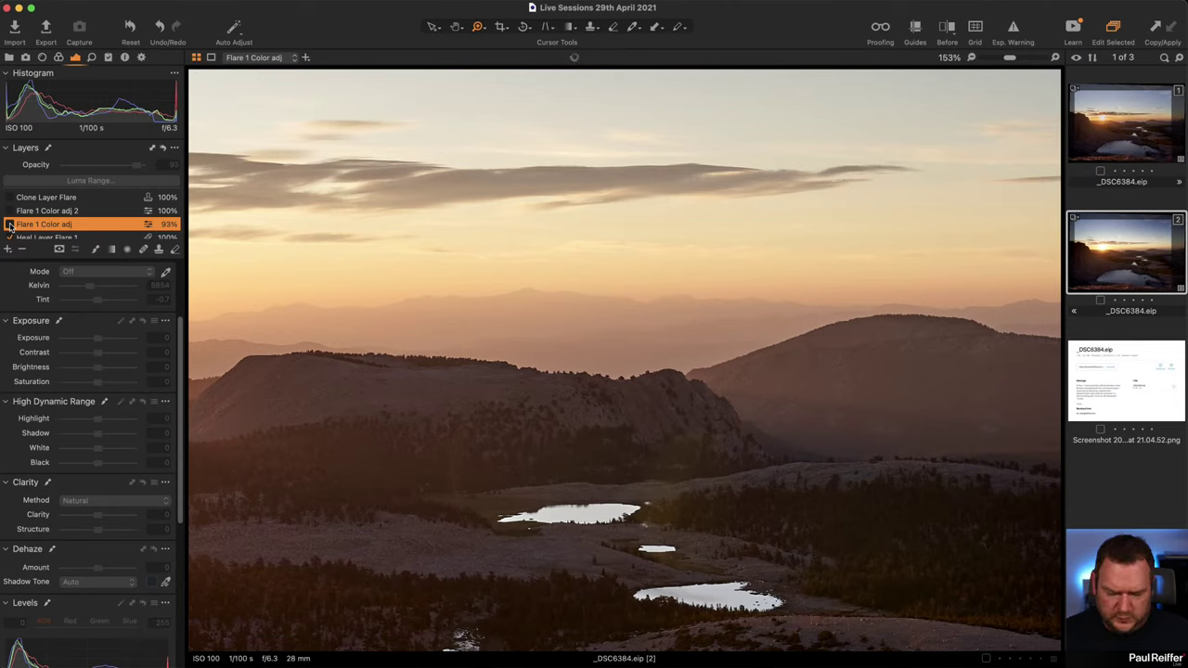
click(9, 226)
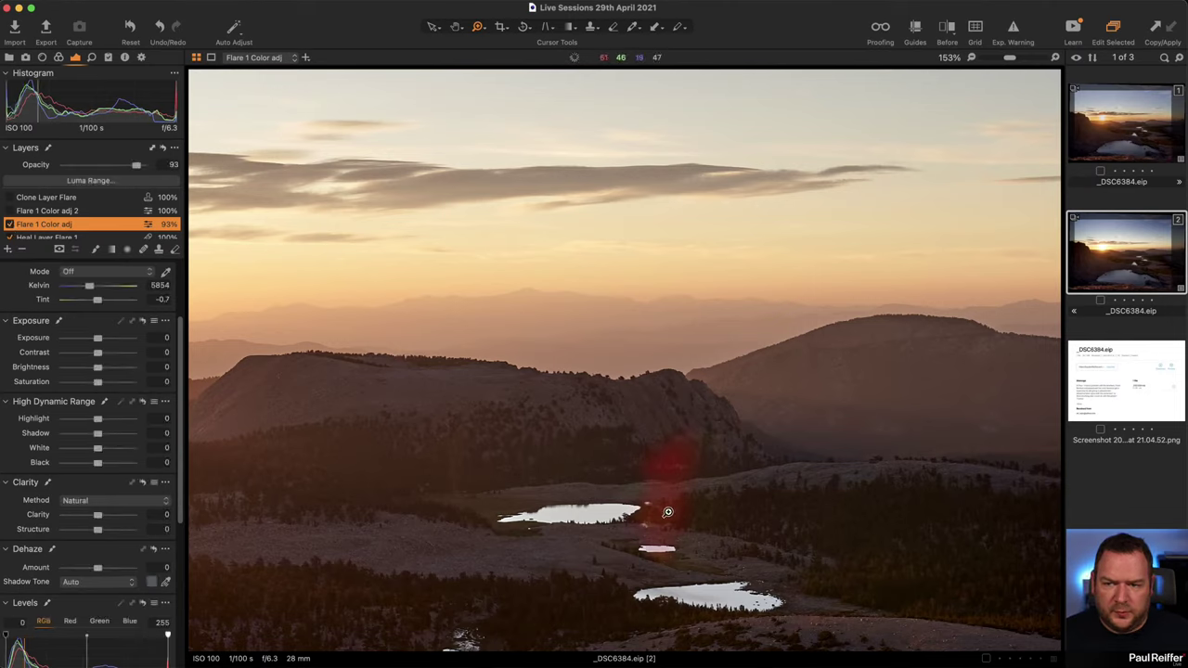
Turn off the Flare 1 Color adj and Heal Layer Flare 1 layers to examine the original lens flare beside the lakes.
click(9, 225)
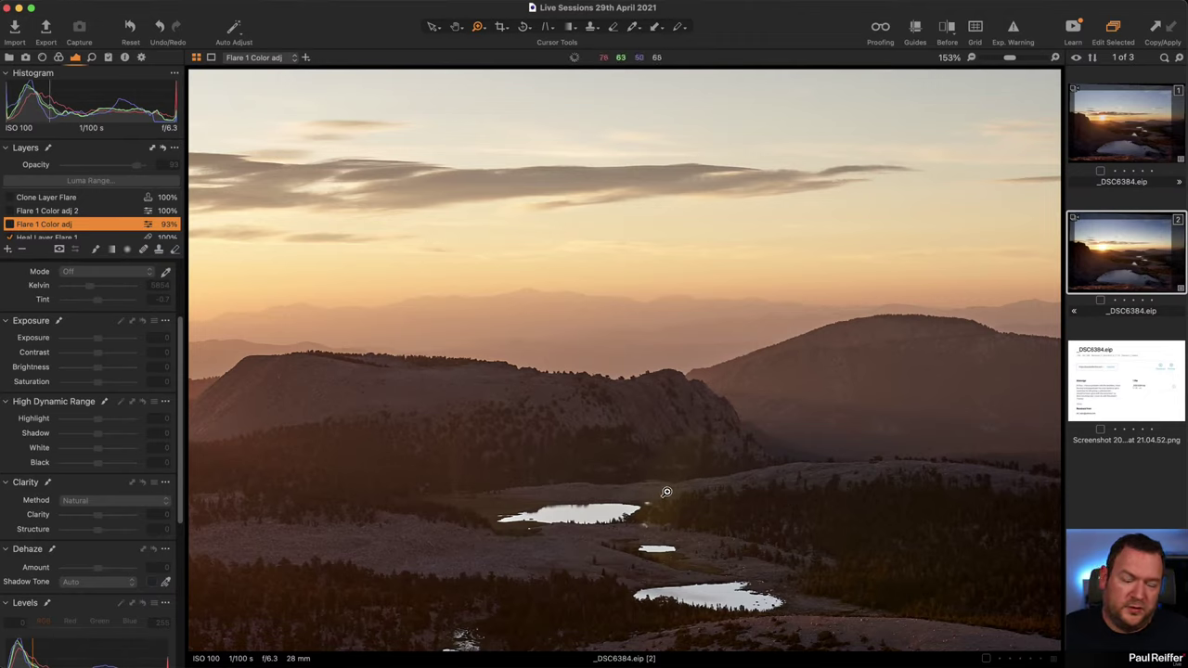
scroll(53, 211, down, 2)
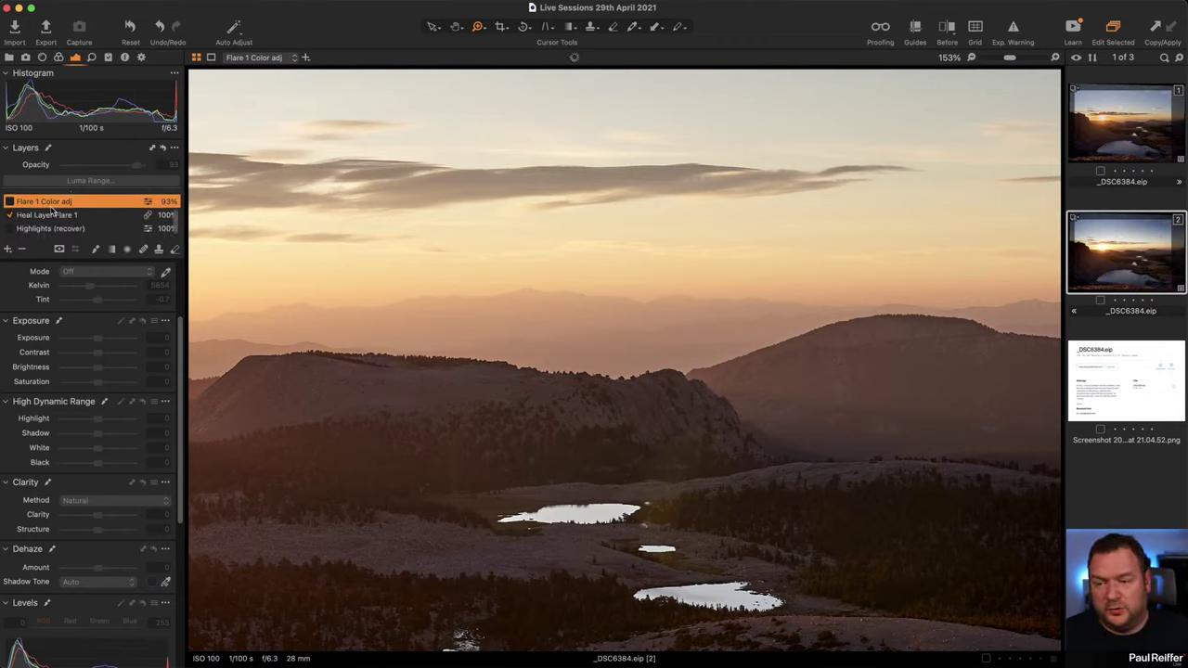
click(11, 211)
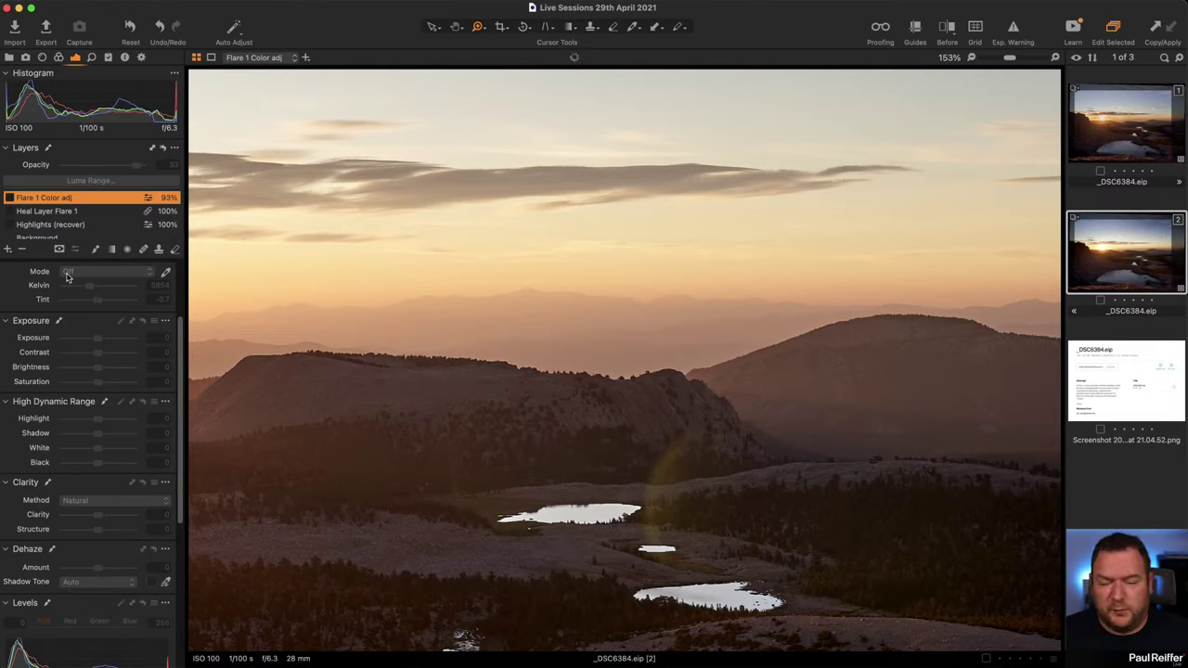
scroll(75, 230, down, 1)
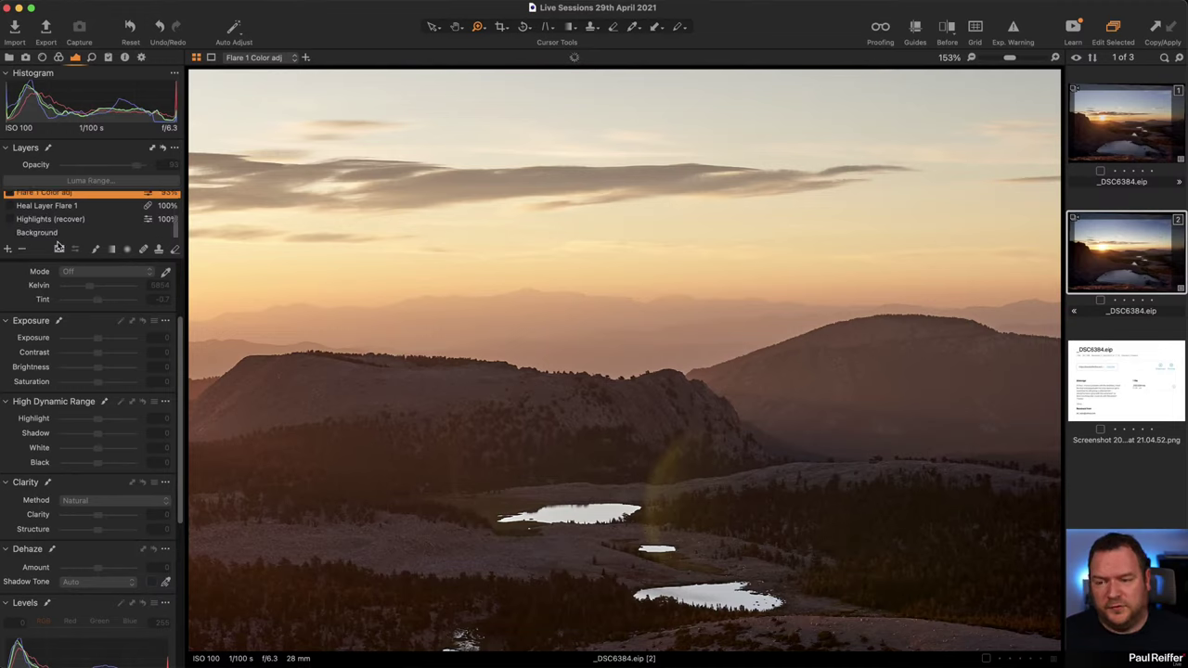
Delete the Clone Layer Flare, both Flare 1 Color adj, Heal Layer Flare 1 and Highlights (recover) layers, keeping Sky and Background.
scroll(58, 225, up, 3)
click(54, 212)
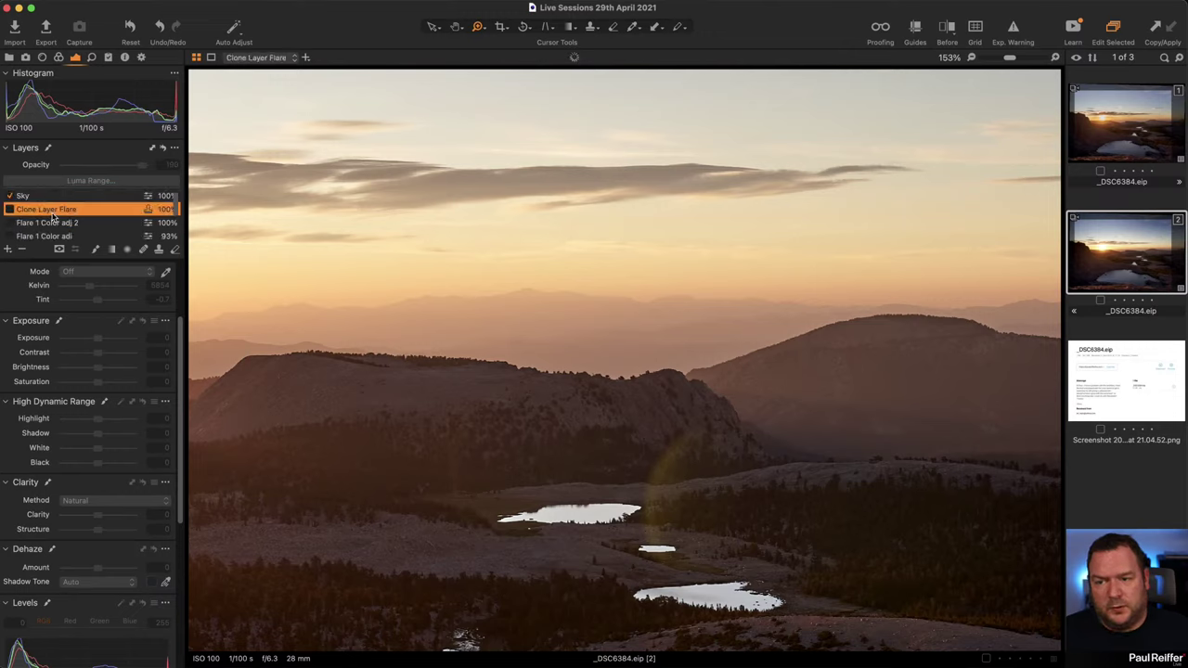
click(23, 250)
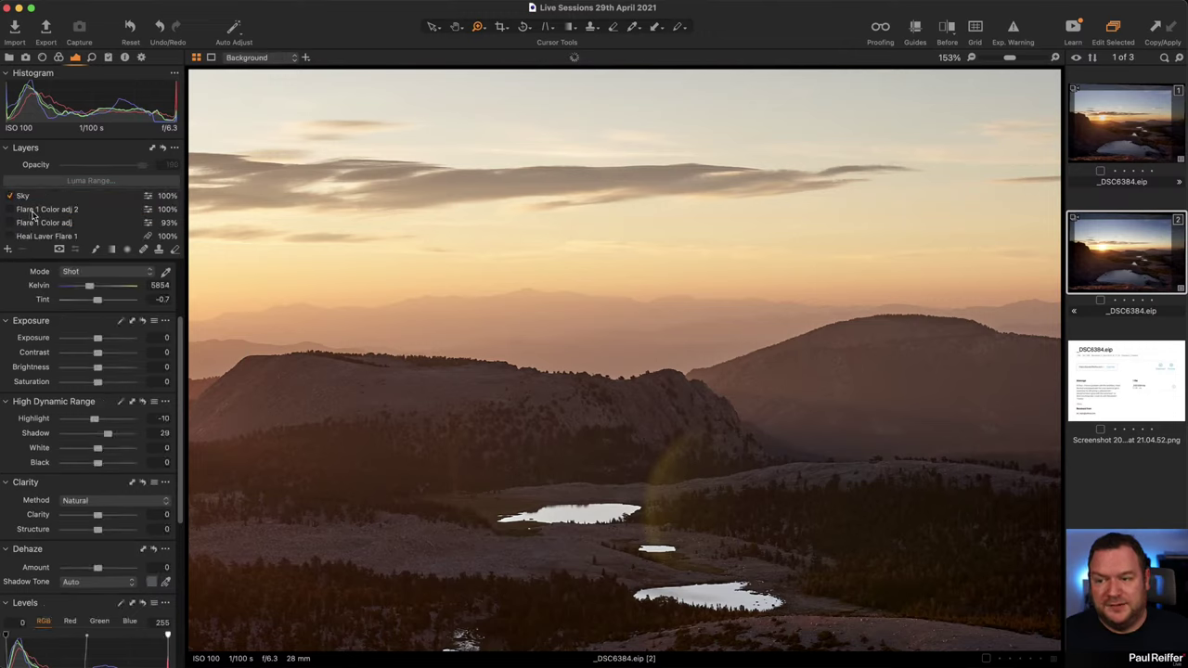
click(34, 211)
click(22, 249)
click(42, 213)
click(23, 248)
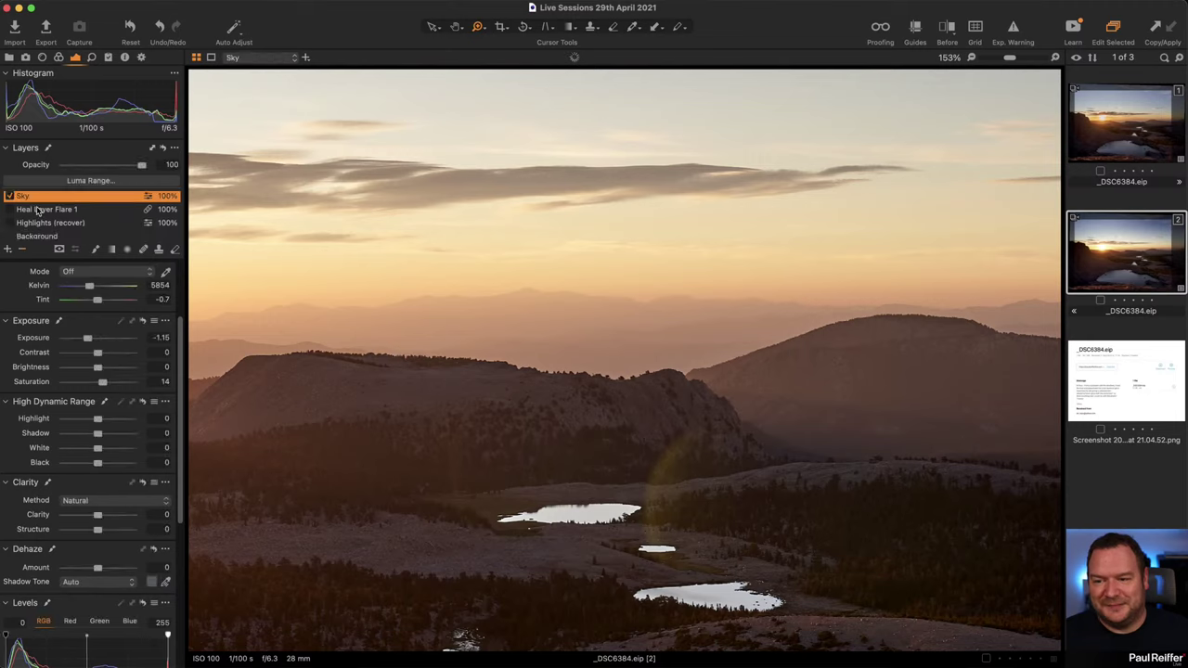
click(37, 211)
click(22, 249)
click(38, 214)
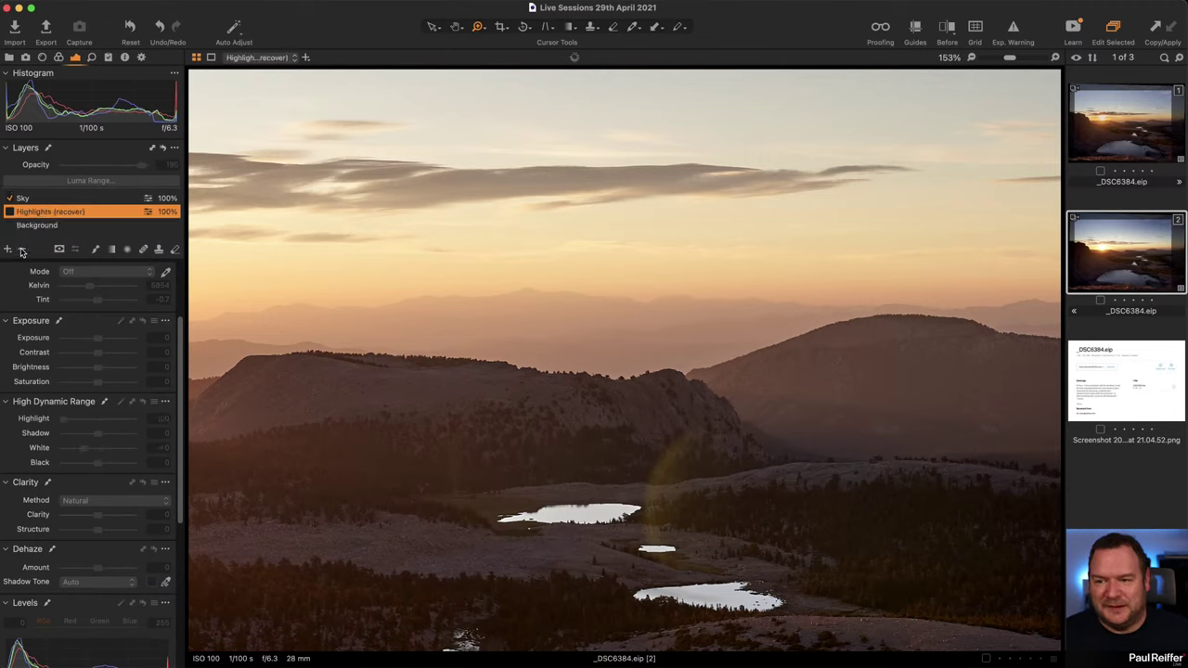
click(22, 249)
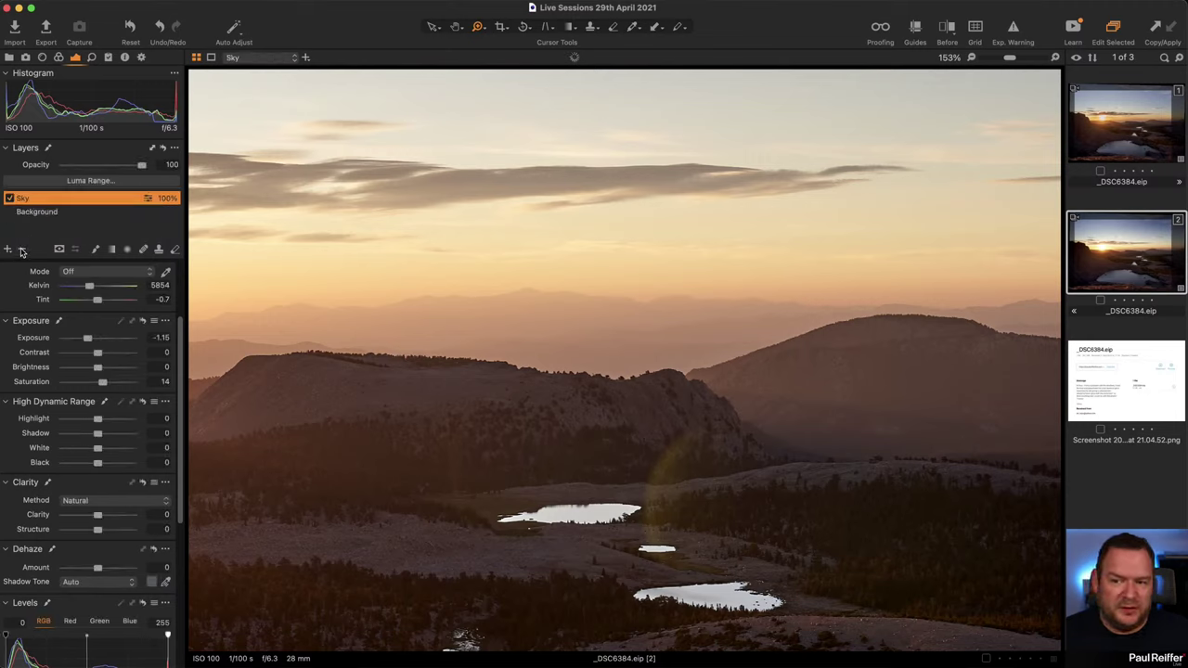
Examine the lens flare beside the distant lakes in full view and at 200%.
click(517, 299)
click(517, 299)
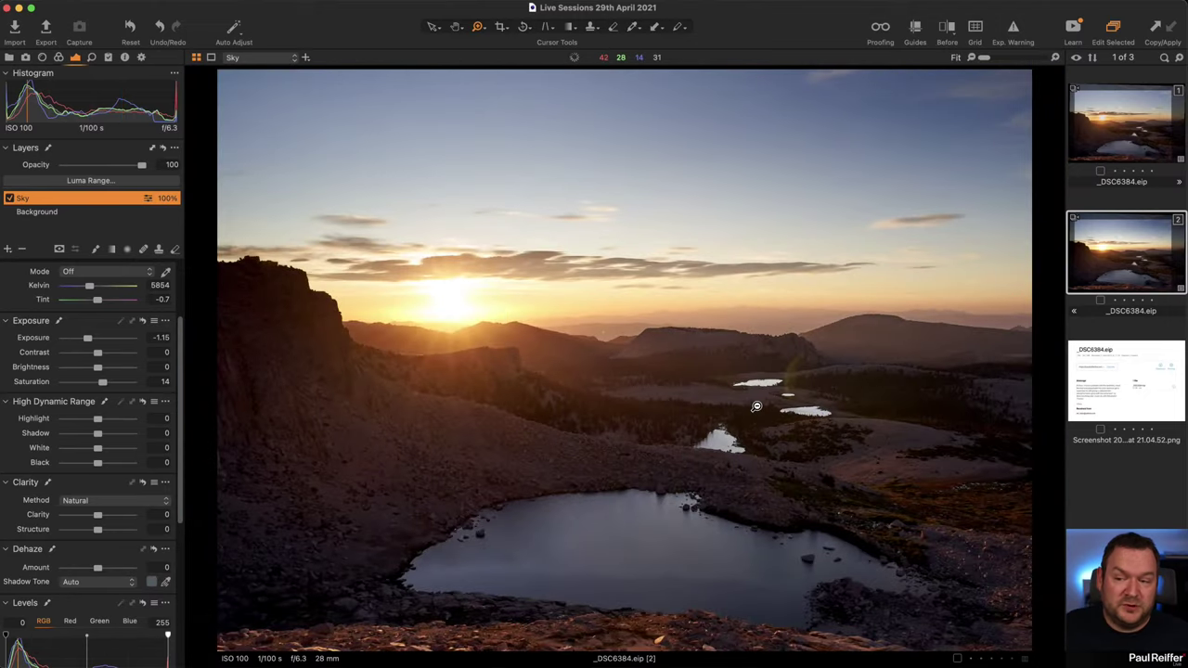
click(67, 214)
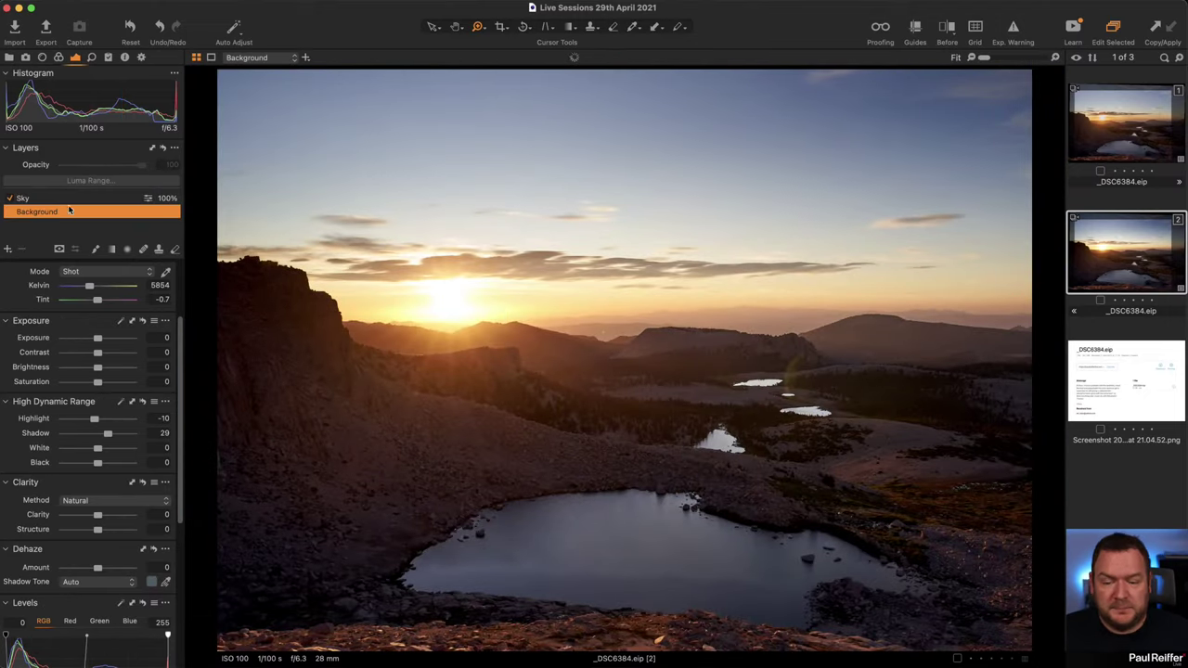
click(67, 199)
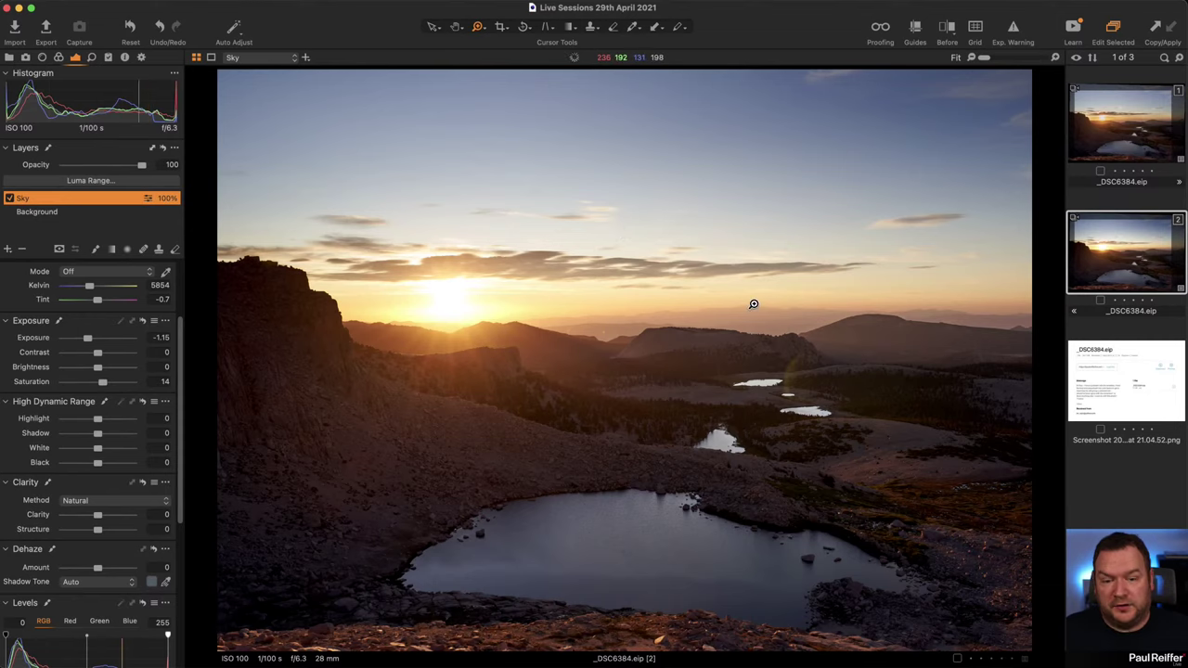
drag(622, 288, 906, 466)
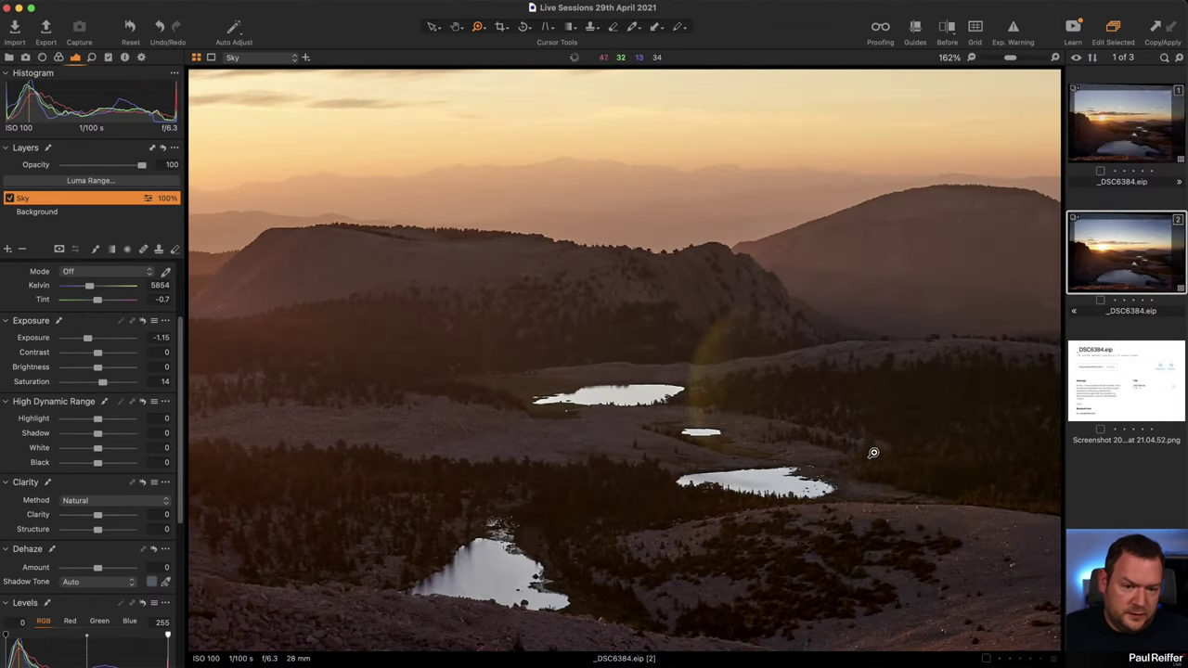
click(665, 371)
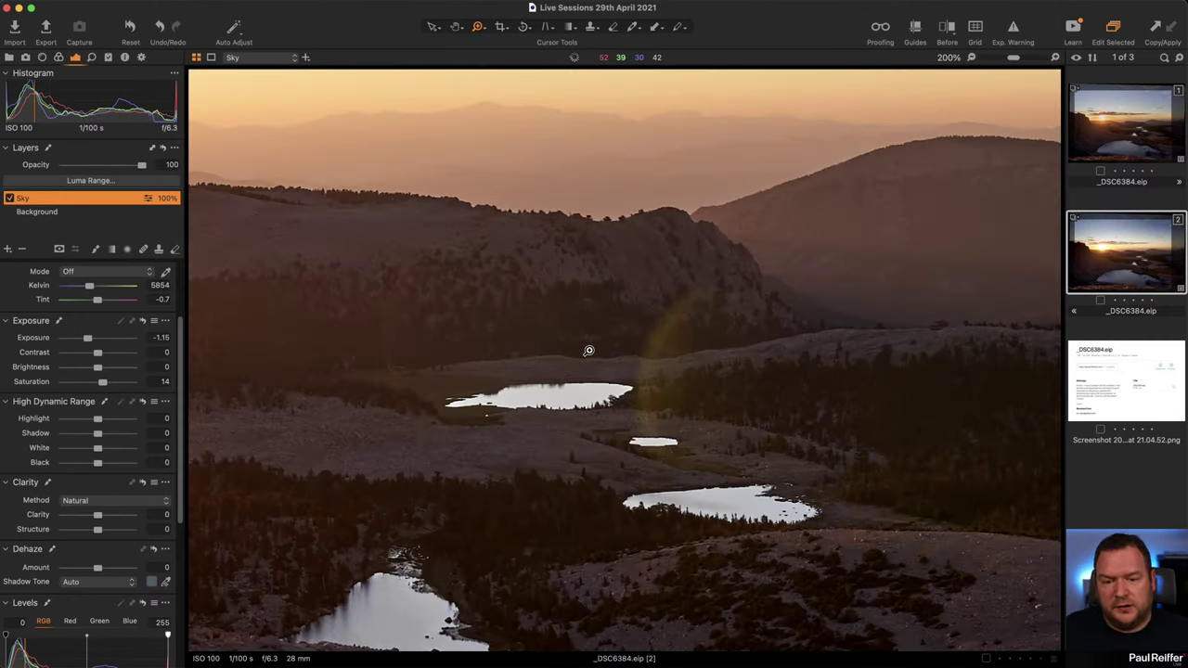
Add an empty adjustment layer above Sky and shrink the mask brush to size 187.
key(b)
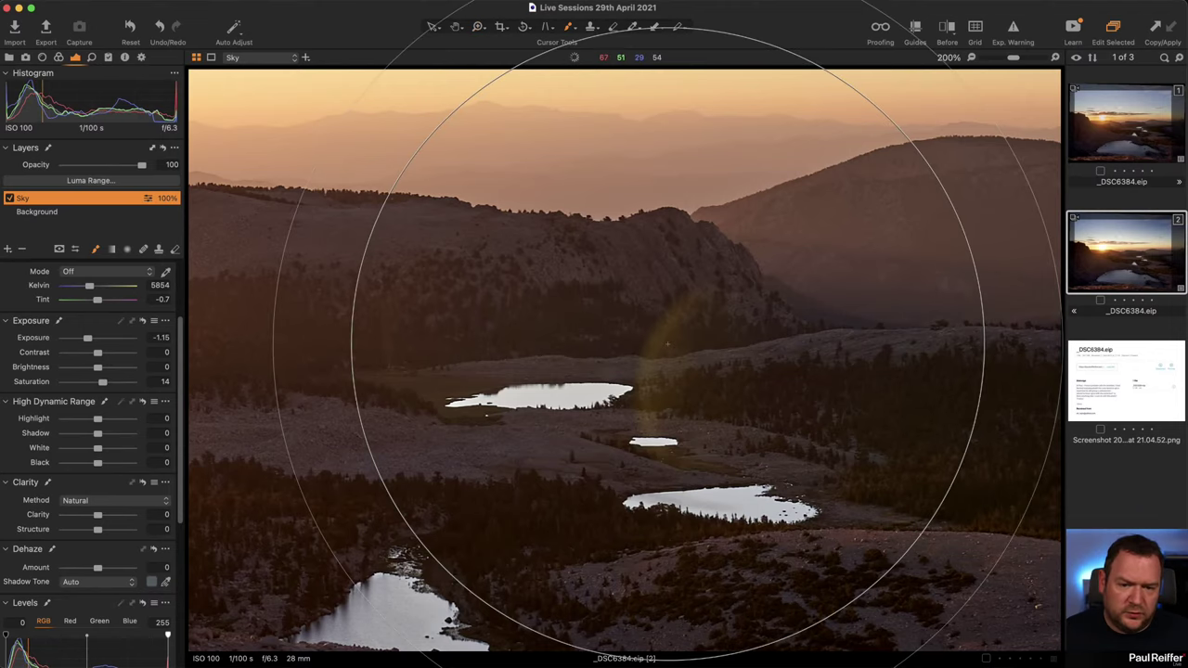
key(bracketleft)
key(bracketleft)
key(bracketleft)
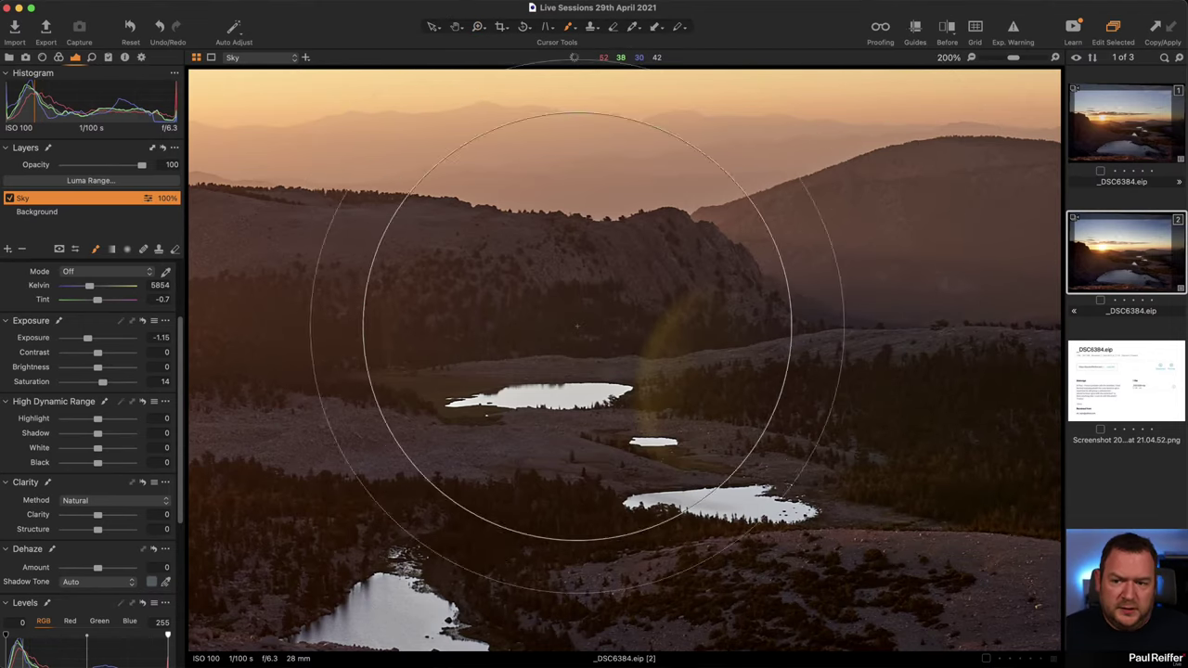
click(5, 249)
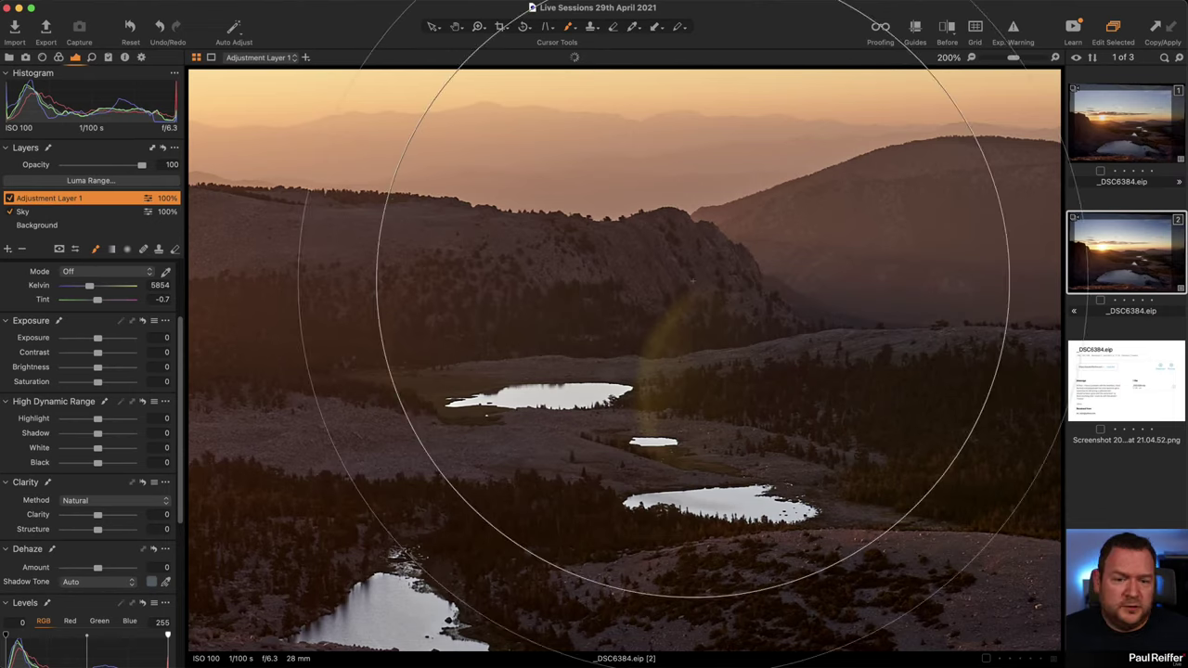
key(bracketleft)
key(bracketleft)
key(bracketleft)
key(bracketleft)
key(bracketleft)
key(bracketleft)
key(bracketleft)
key(bracketleft)
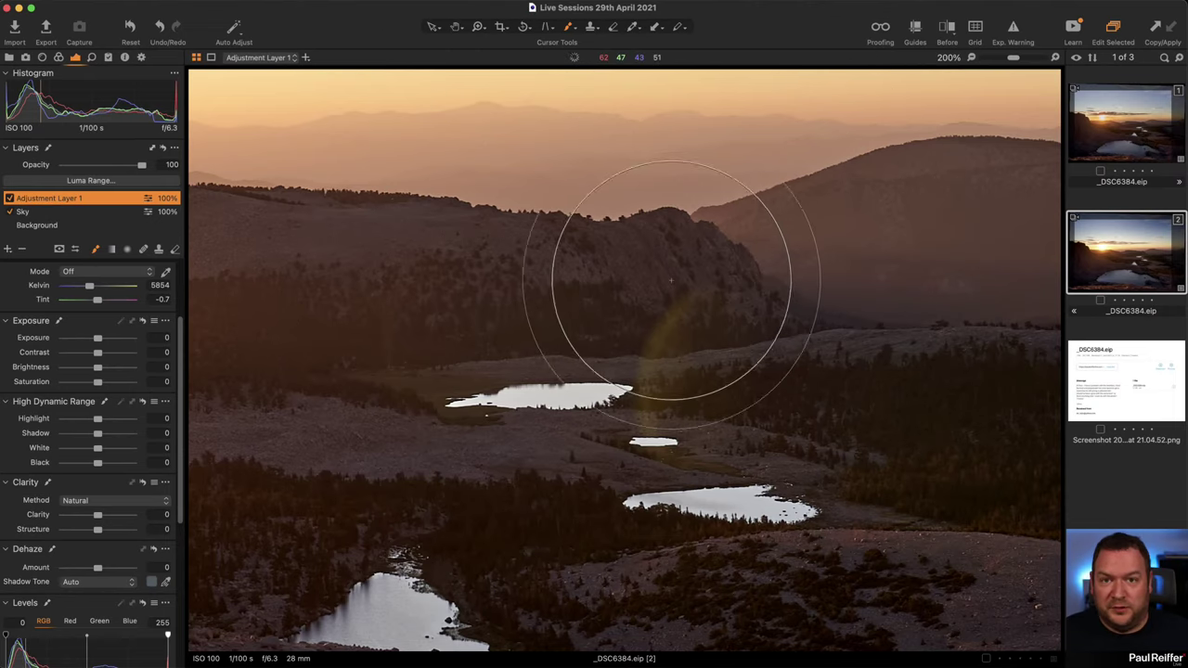
Paint the new layer's mask over the two flare streaks on either side of the upper lake, using a smaller, softer brush with higher flow.
right_click(671, 280)
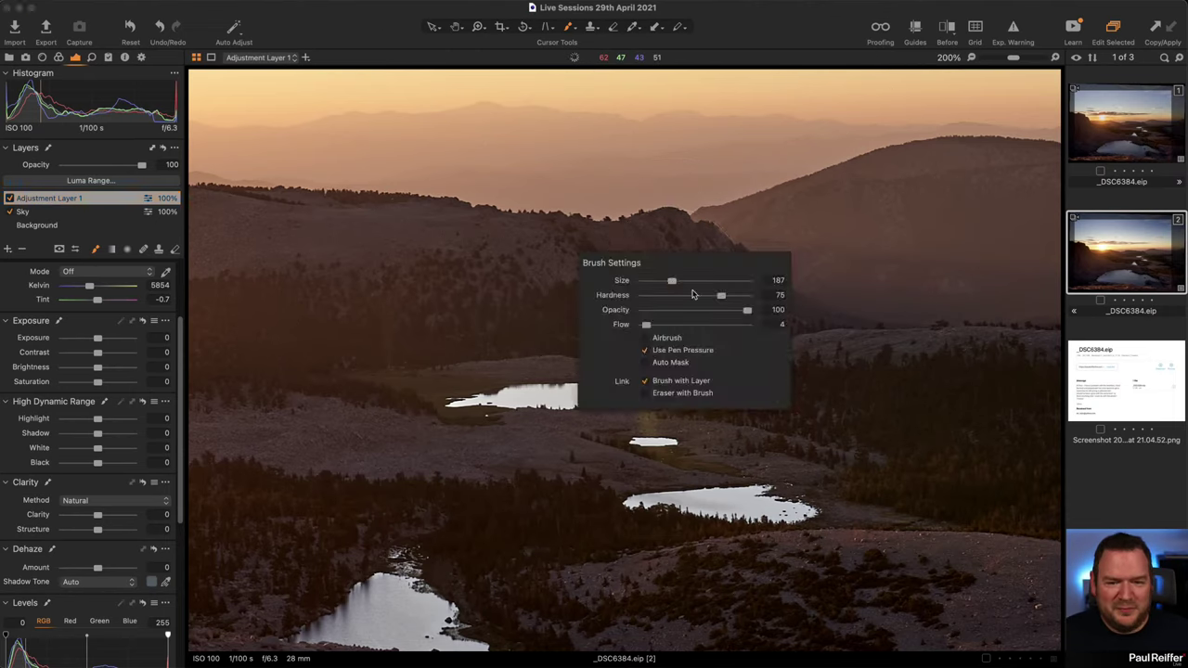
mouse_move(721, 298)
mouse_down()
mouse_move(643, 295)
mouse_move(682, 283)
mouse_move(661, 281)
mouse_up()
drag(647, 325, 750, 325)
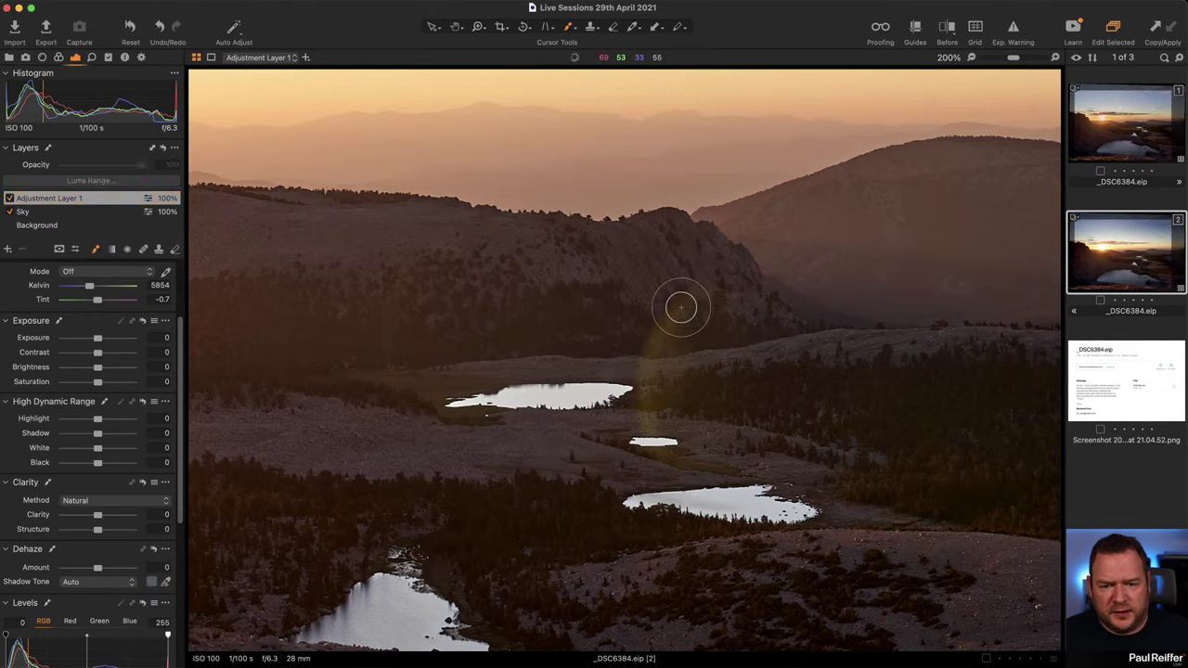
mouse_move(678, 307)
mouse_down()
mouse_move(644, 377)
mouse_move(663, 455)
mouse_move(684, 291)
mouse_move(677, 437)
mouse_up()
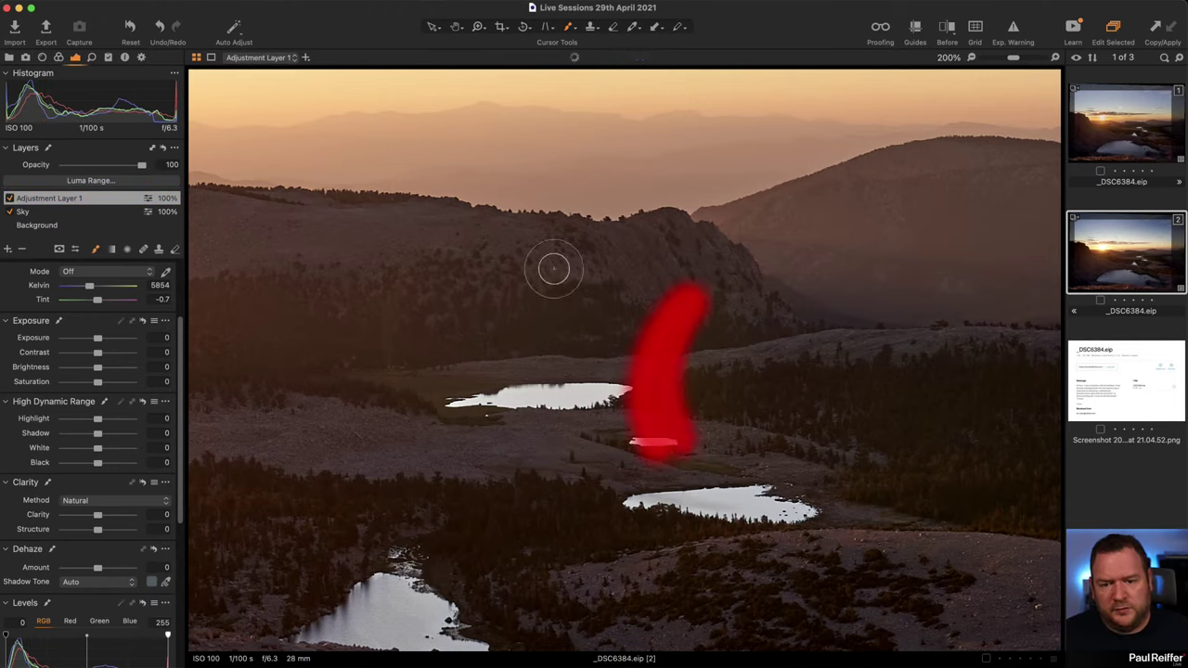
drag(391, 295, 390, 376)
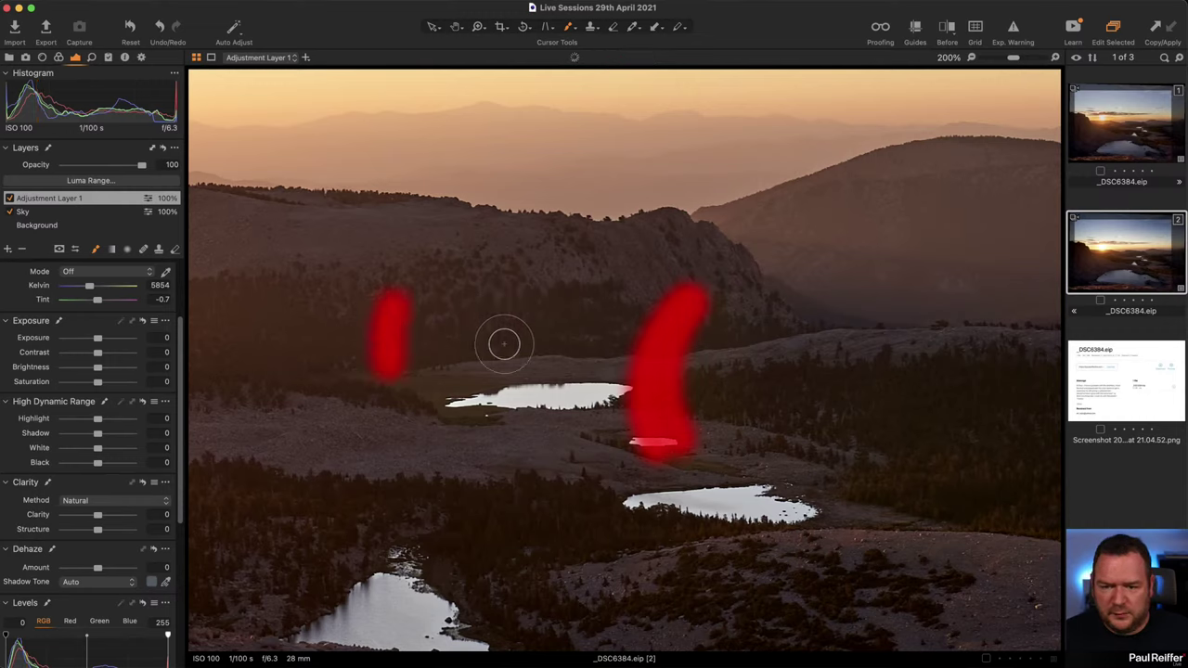
Hide the mask overlay and sample the yellow flare streak's colour for an Advanced Color Editor correction on Adjustment Layer 1.
key(m)
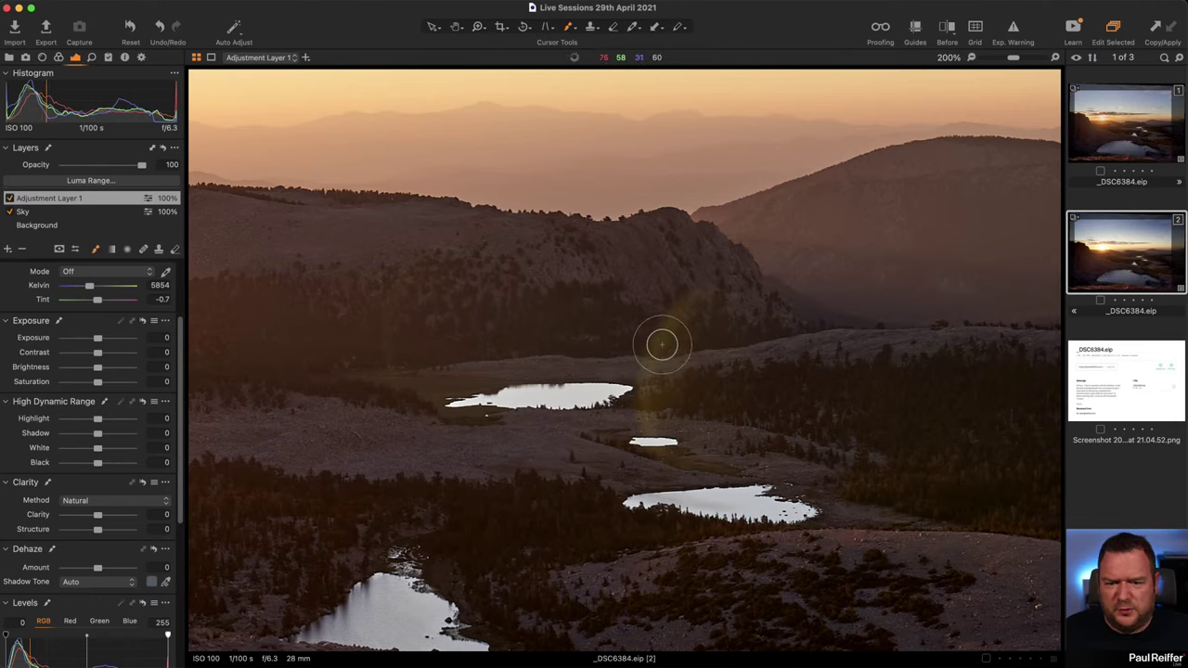
click(58, 57)
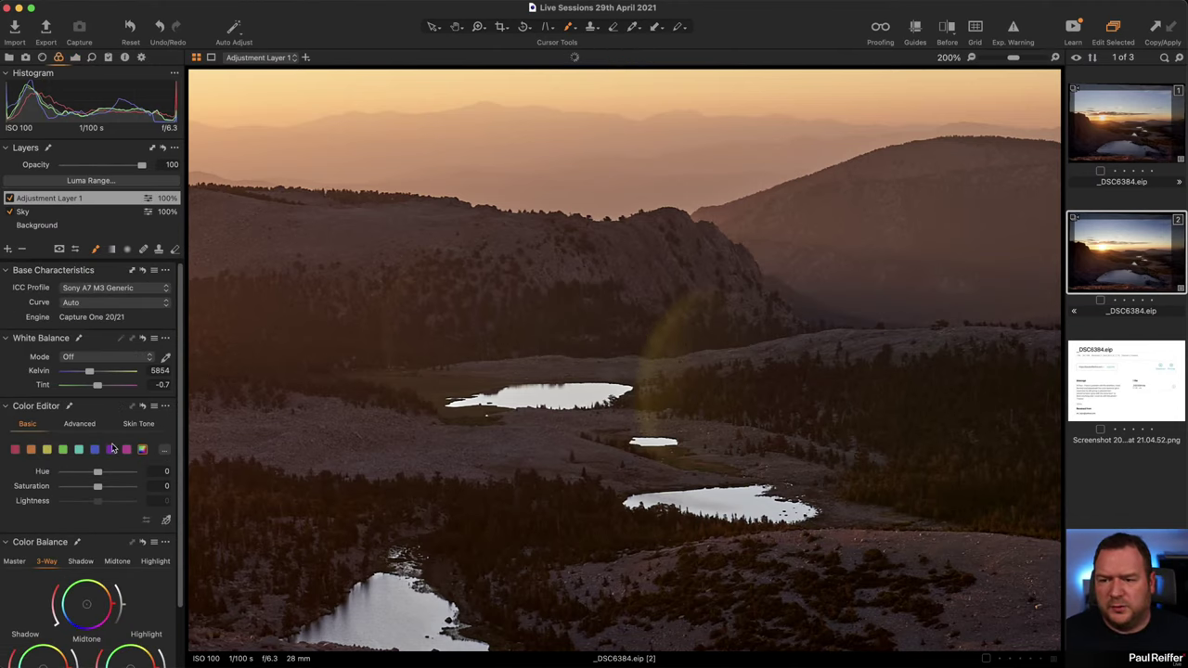
click(79, 424)
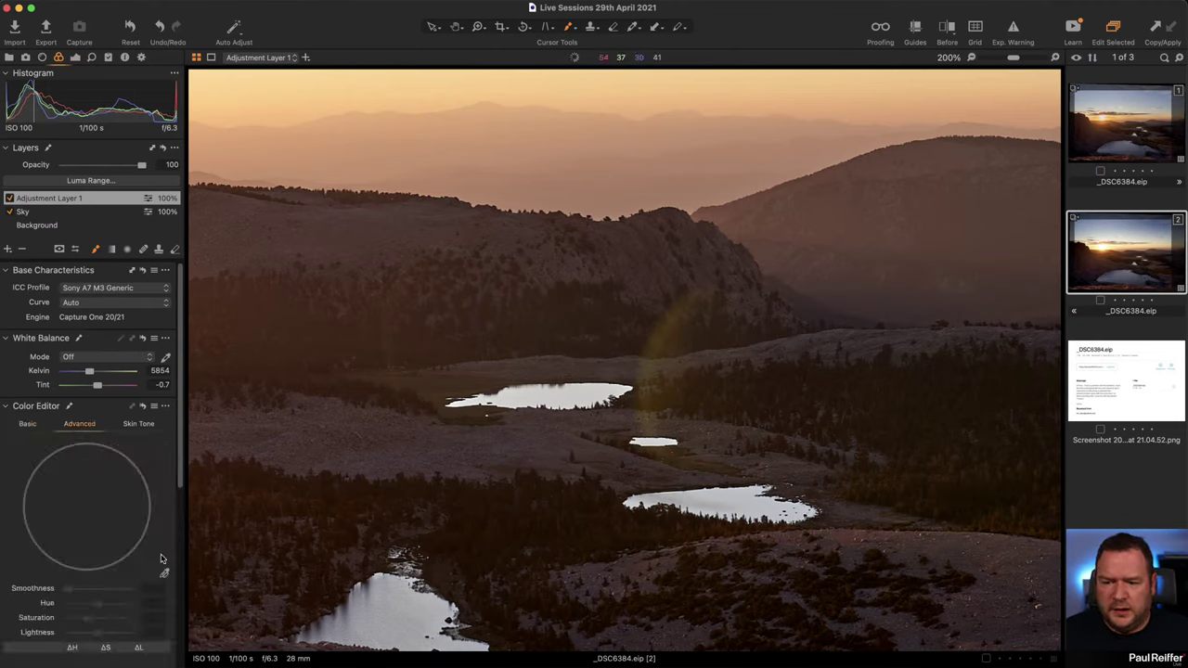
click(163, 573)
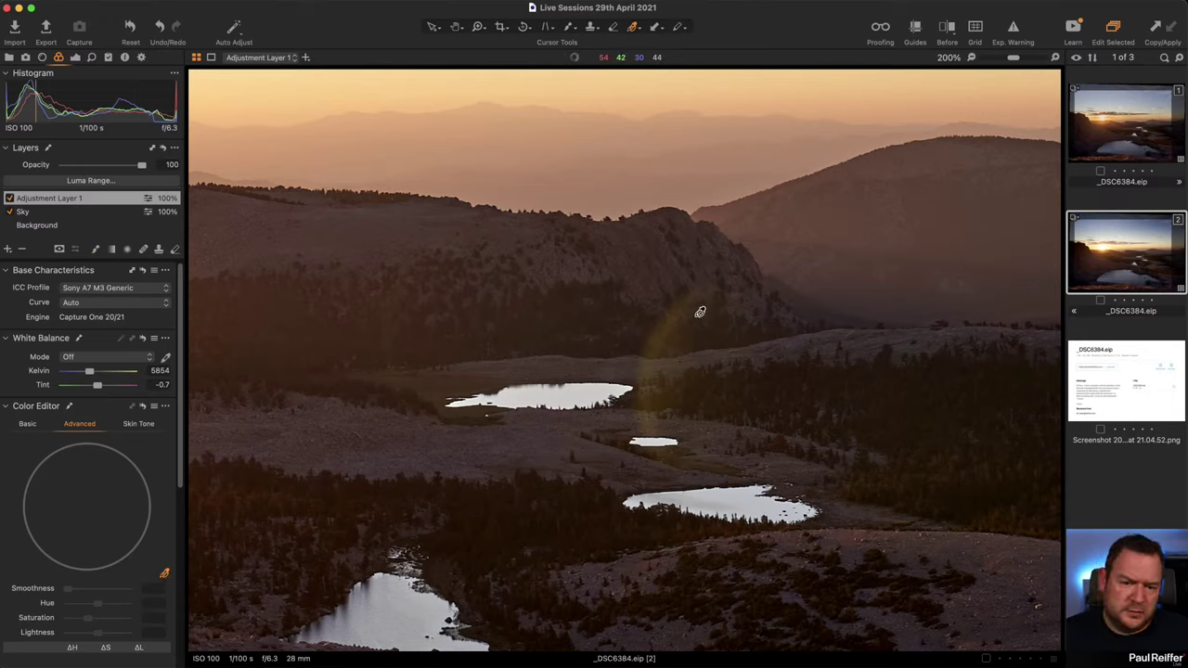
click(675, 321)
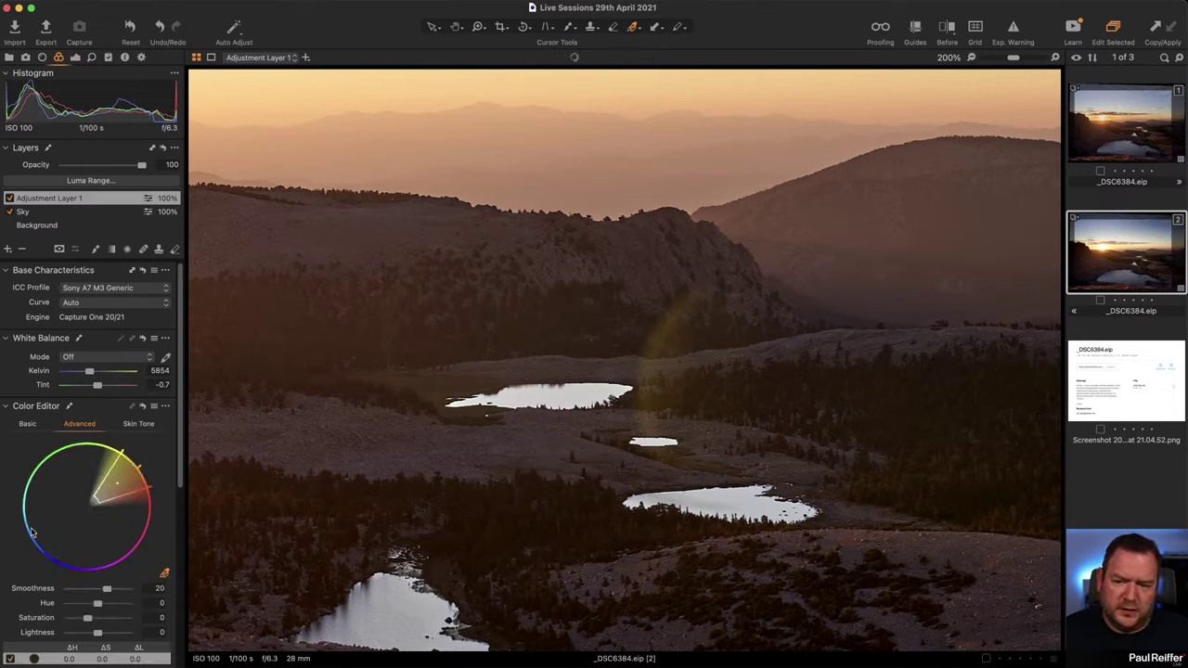
Preview the selected colour range and narrow it to a small yellow-orange patch around the sampled flare colour.
drag(114, 460, 105, 456)
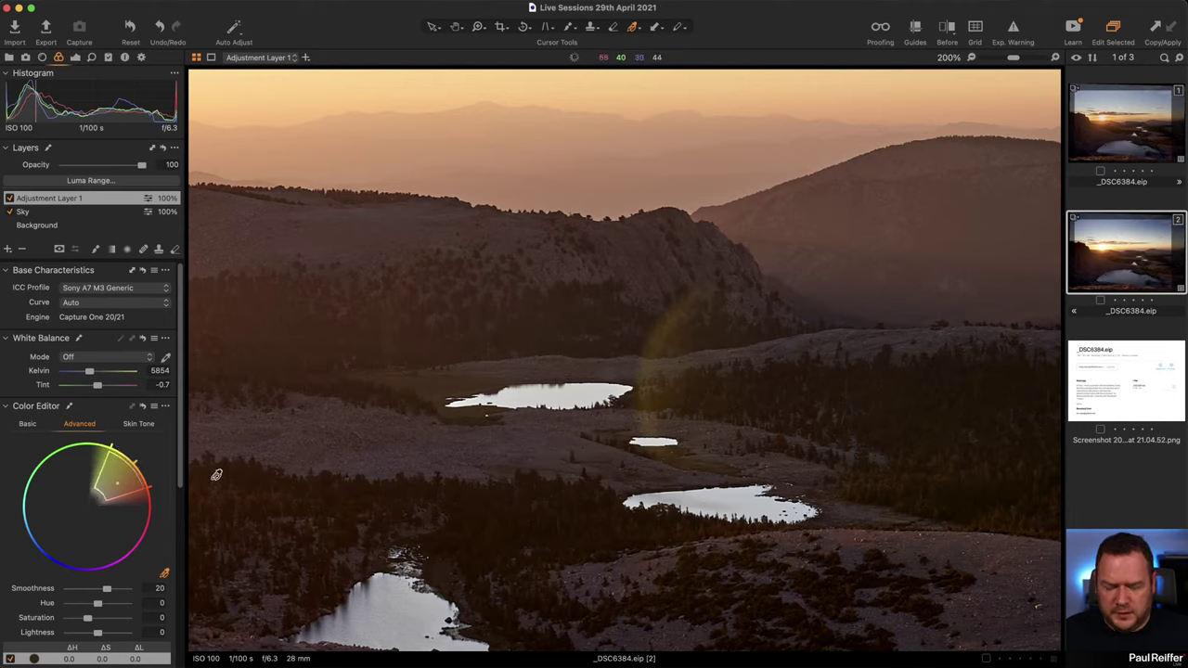
scroll(73, 505, down, 3)
scroll(73, 506, down, 1)
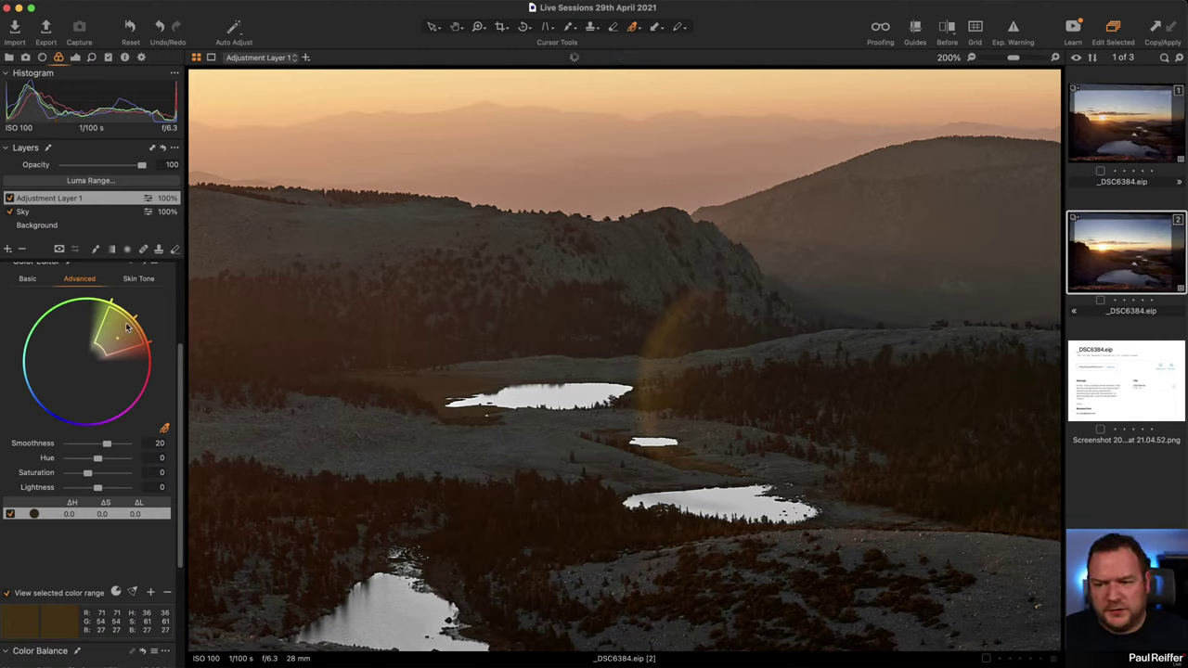
mouse_move(107, 346)
mouse_down()
mouse_move(127, 330)
mouse_move(111, 330)
mouse_up()
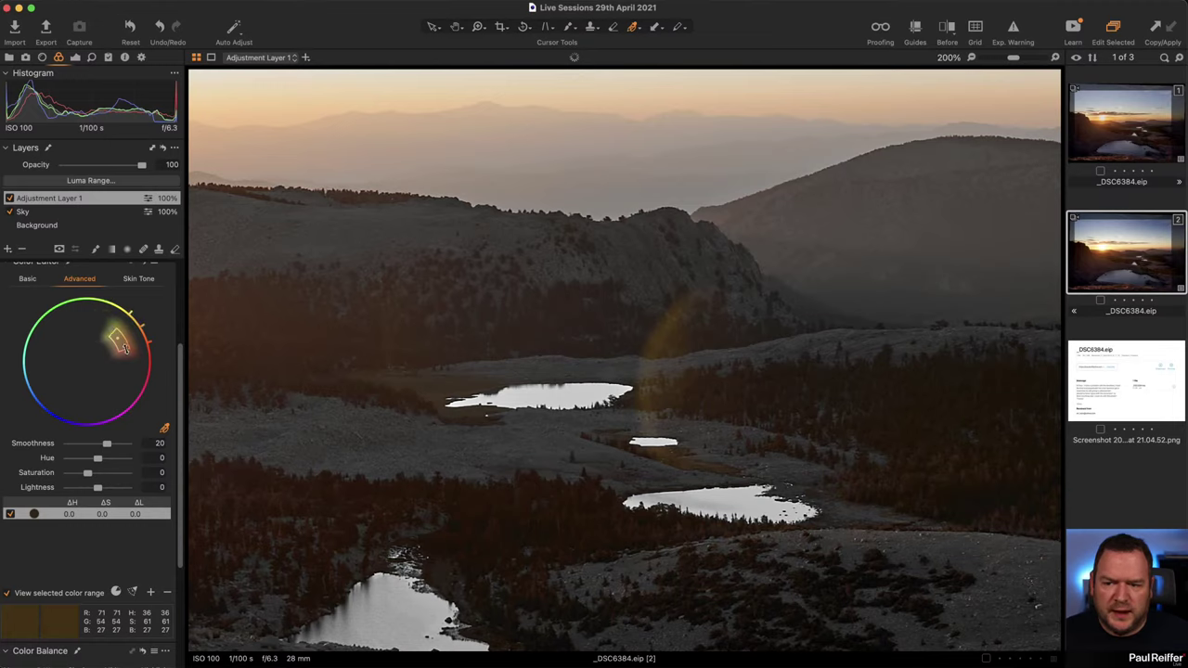
drag(126, 348, 122, 343)
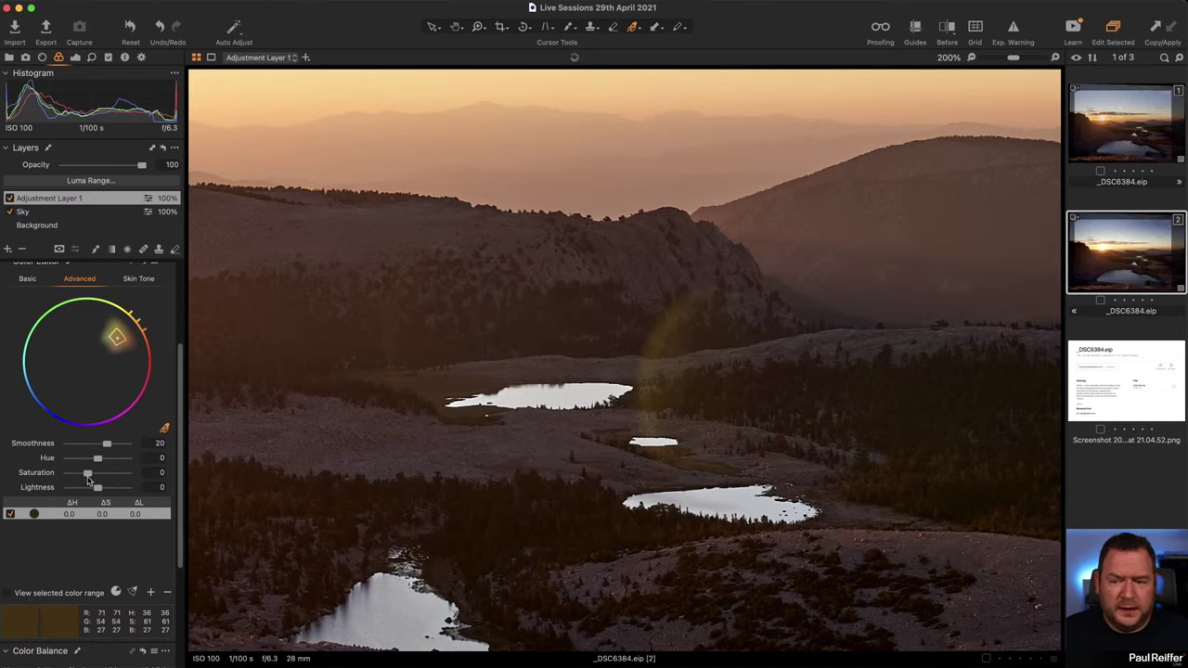
Set the sampled colour's hue to -9.8, saturation to -17 and lightness to -33.5, and compare with Adjustment Layer 1 off and on.
mouse_move(89, 479)
mouse_down()
mouse_move(79, 476)
mouse_move(88, 493)
mouse_move(85, 466)
mouse_up()
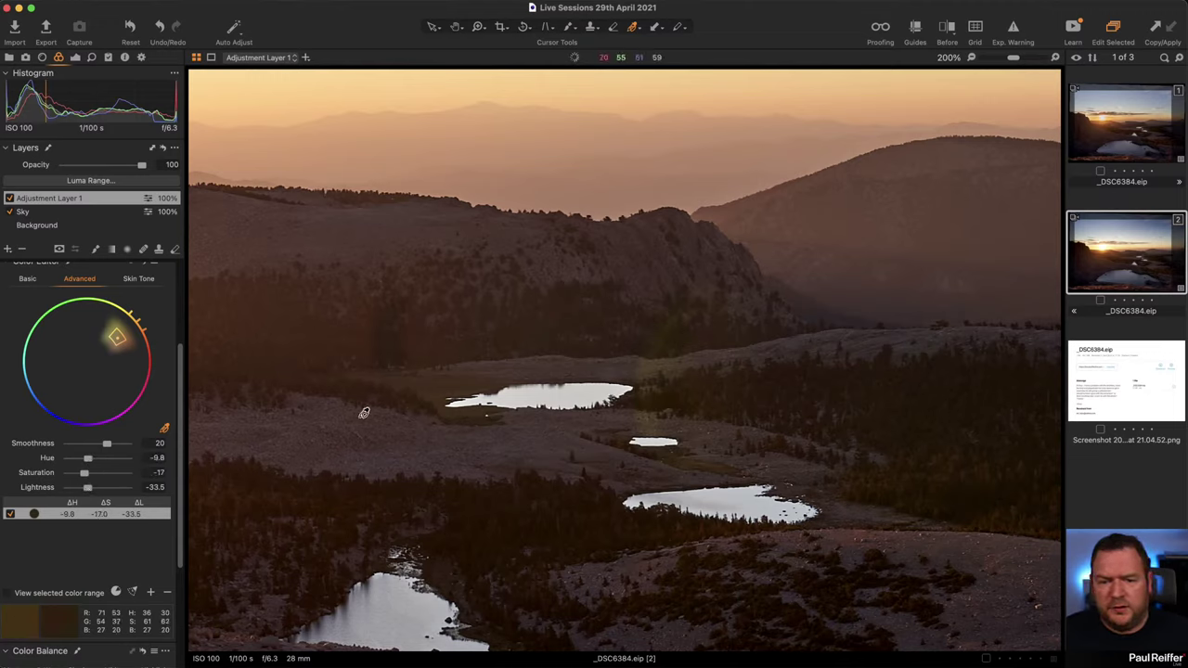
click(9, 198)
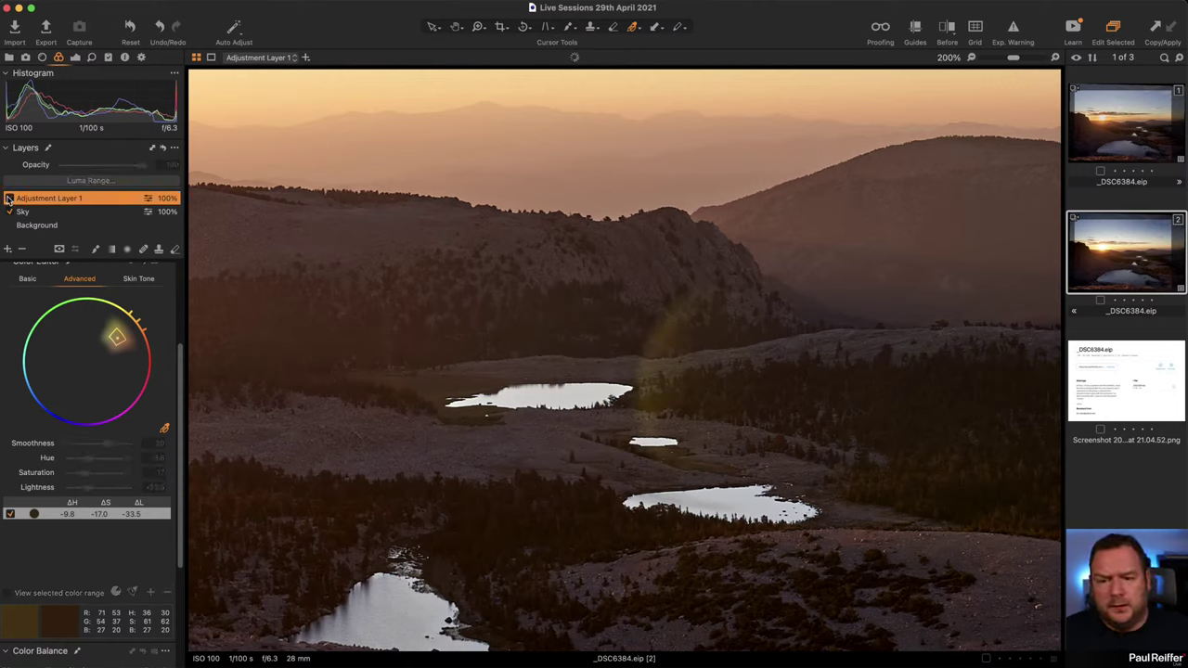
click(9, 199)
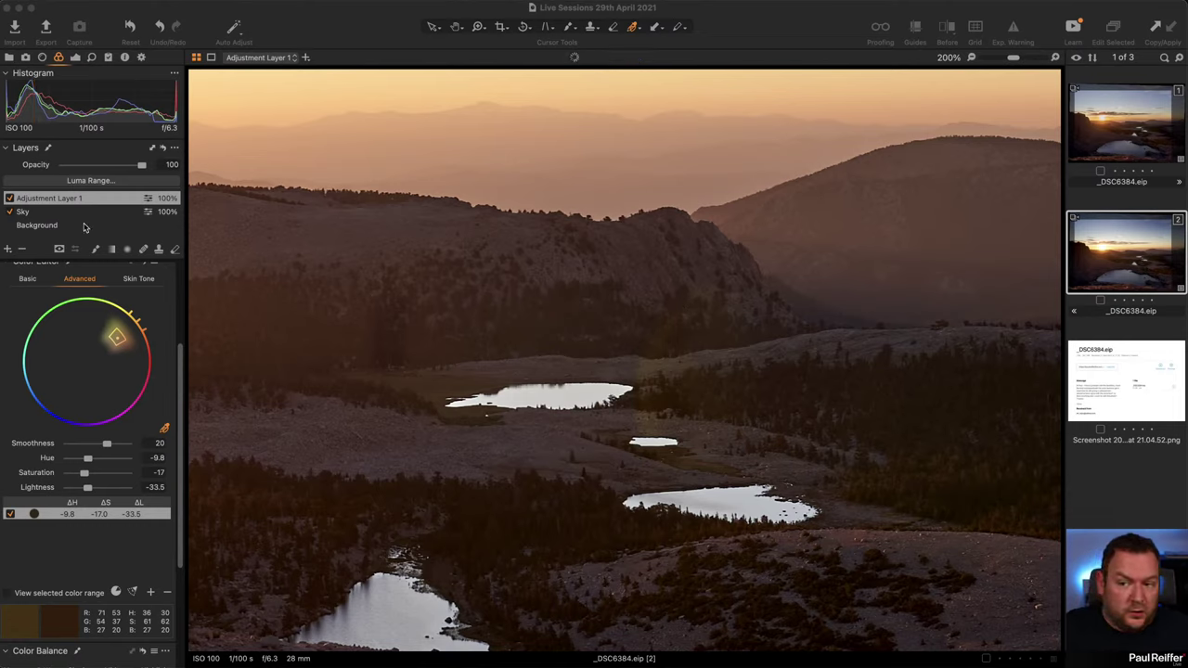
Try to limit Adjustment Layer 1's mask to luma range 66 to 129 with falloff 46 to 149 and radius 0.8.
click(84, 181)
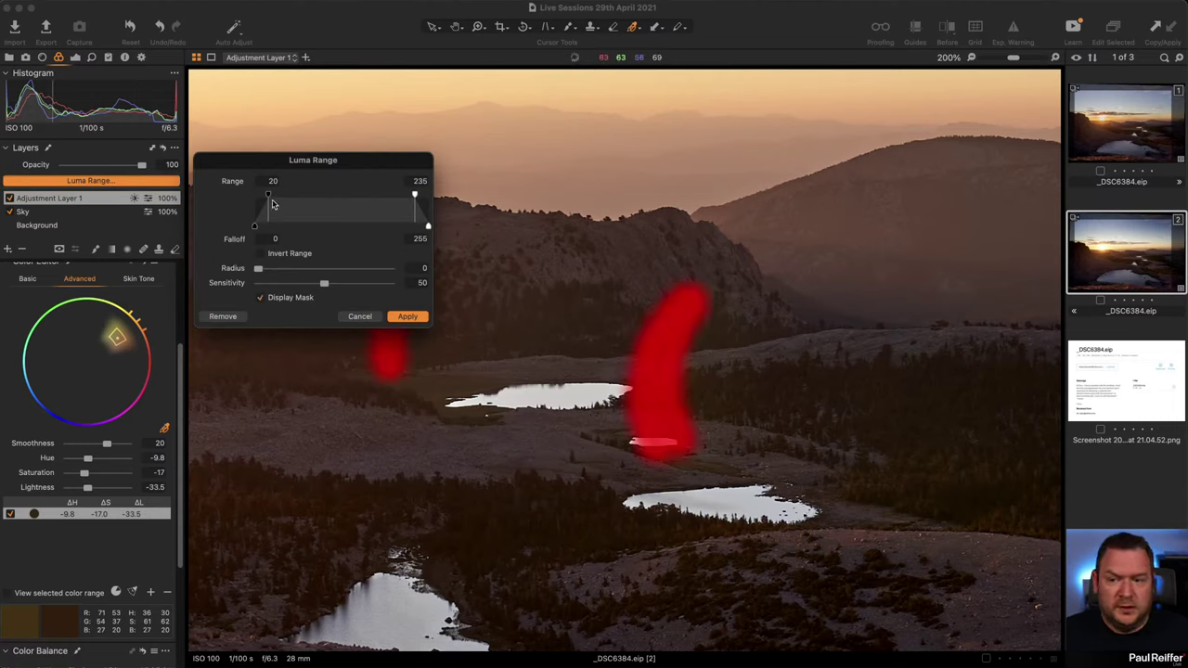
drag(269, 196, 290, 199)
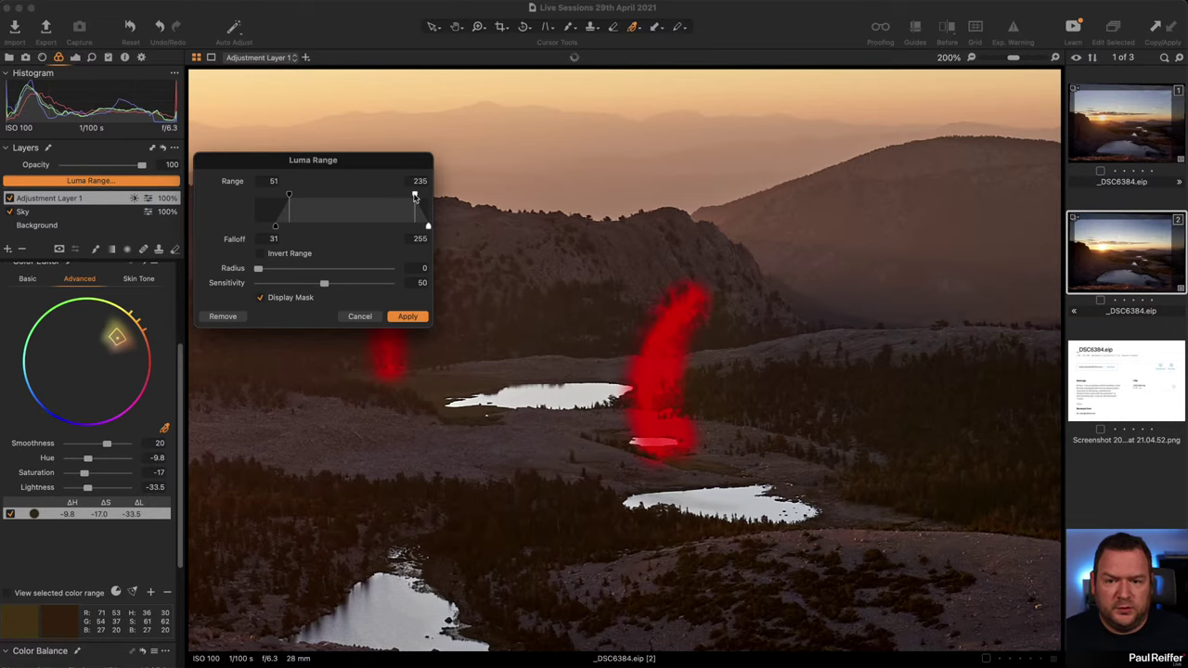
drag(415, 196, 300, 200)
drag(264, 268, 272, 268)
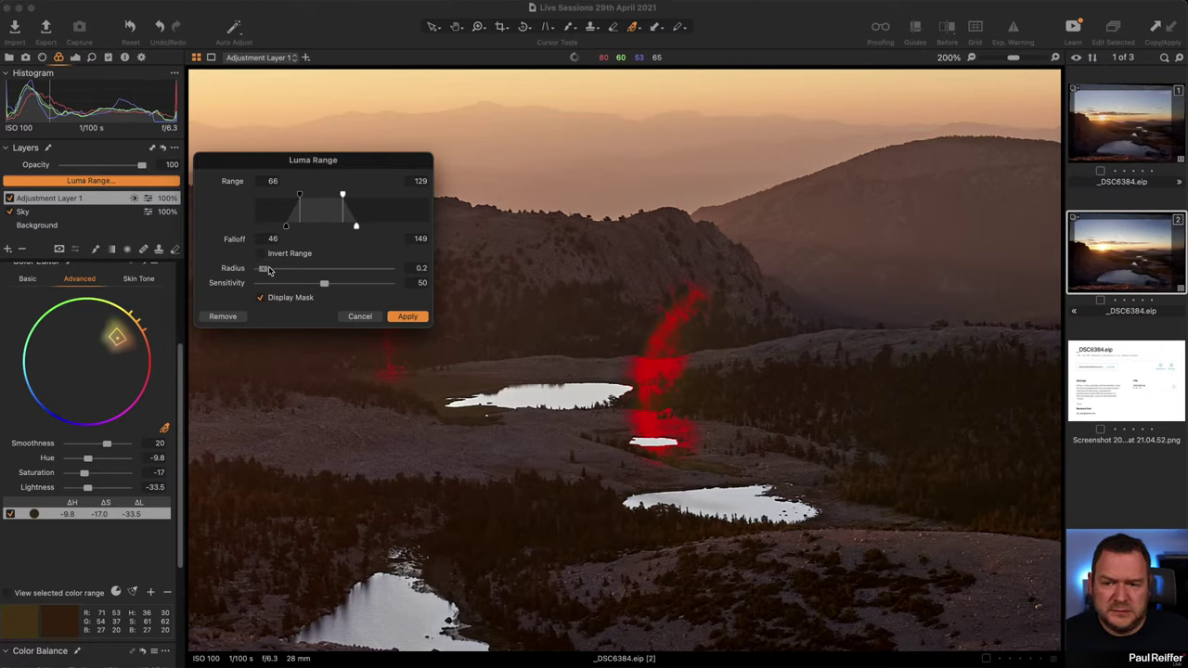
click(407, 317)
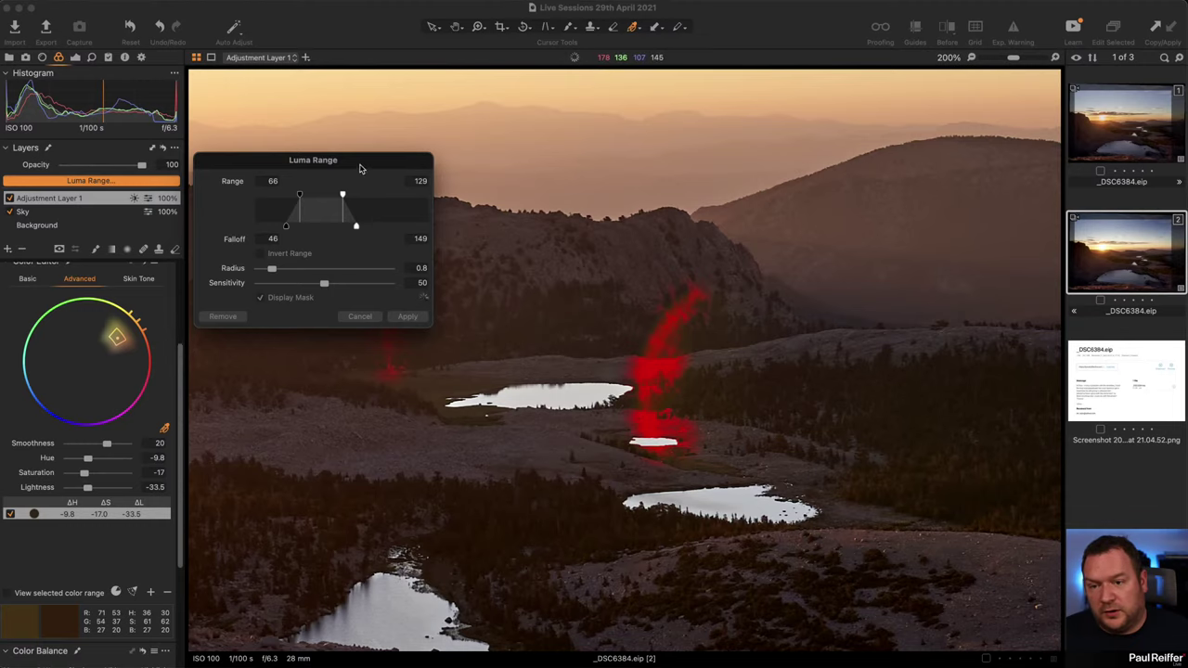
drag(361, 167, 412, 140)
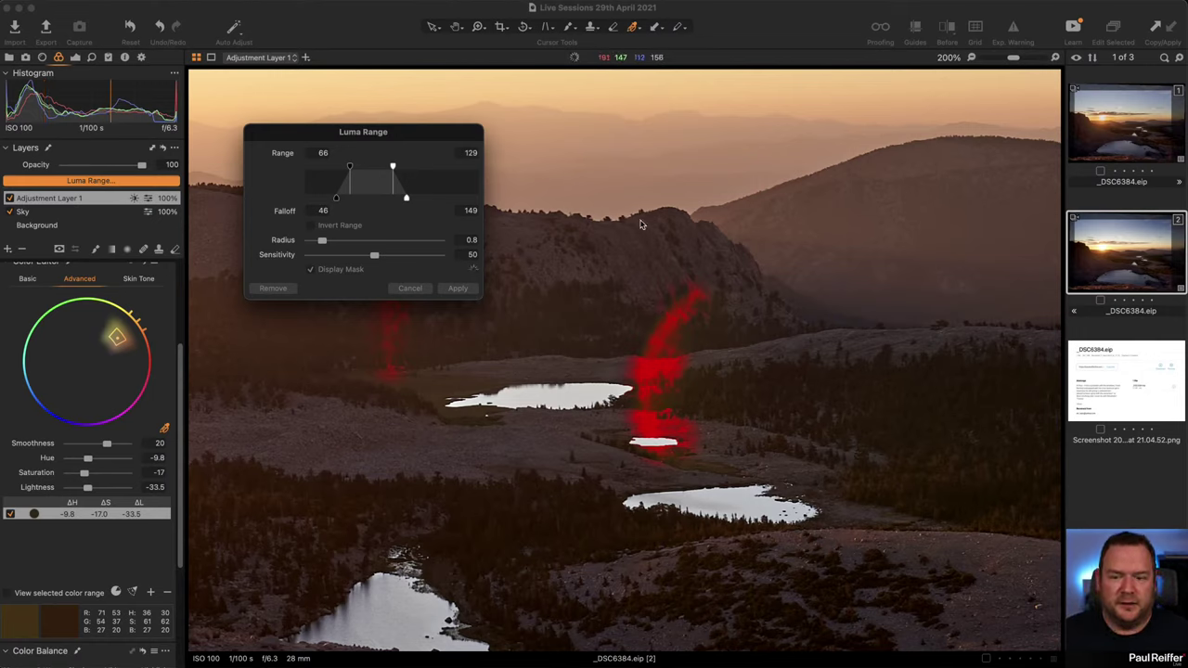
Force quit Capture One 21 and relaunch it.
key(super+alt+Escape)
key(Return)
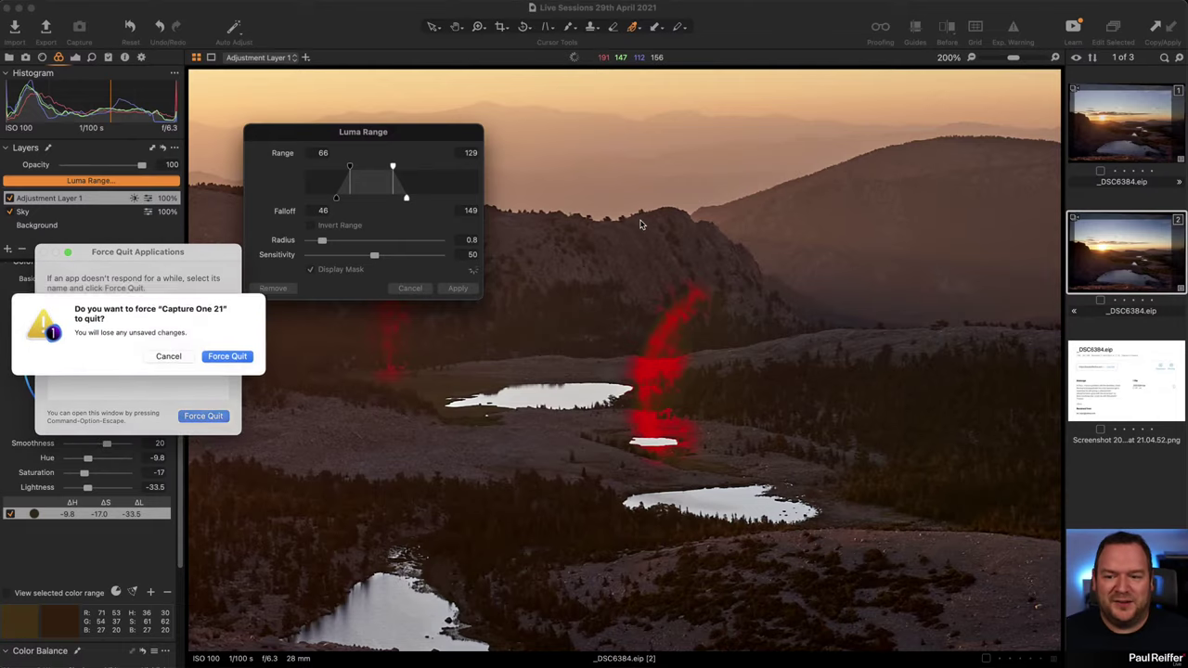
key(Return)
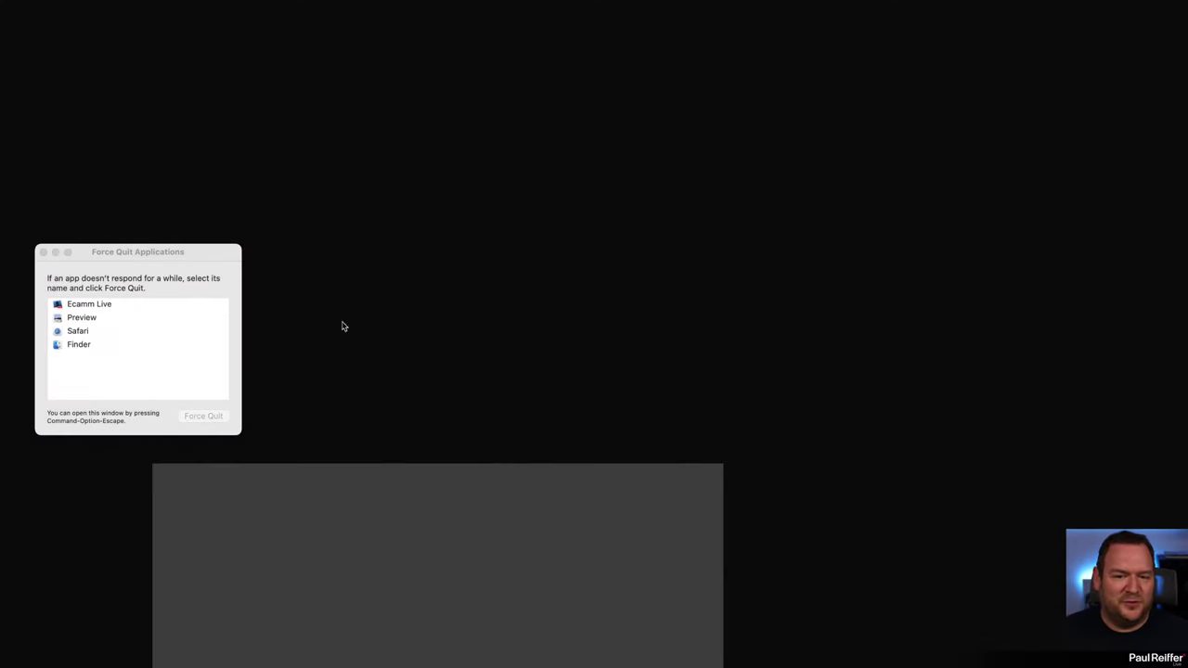
click(43, 251)
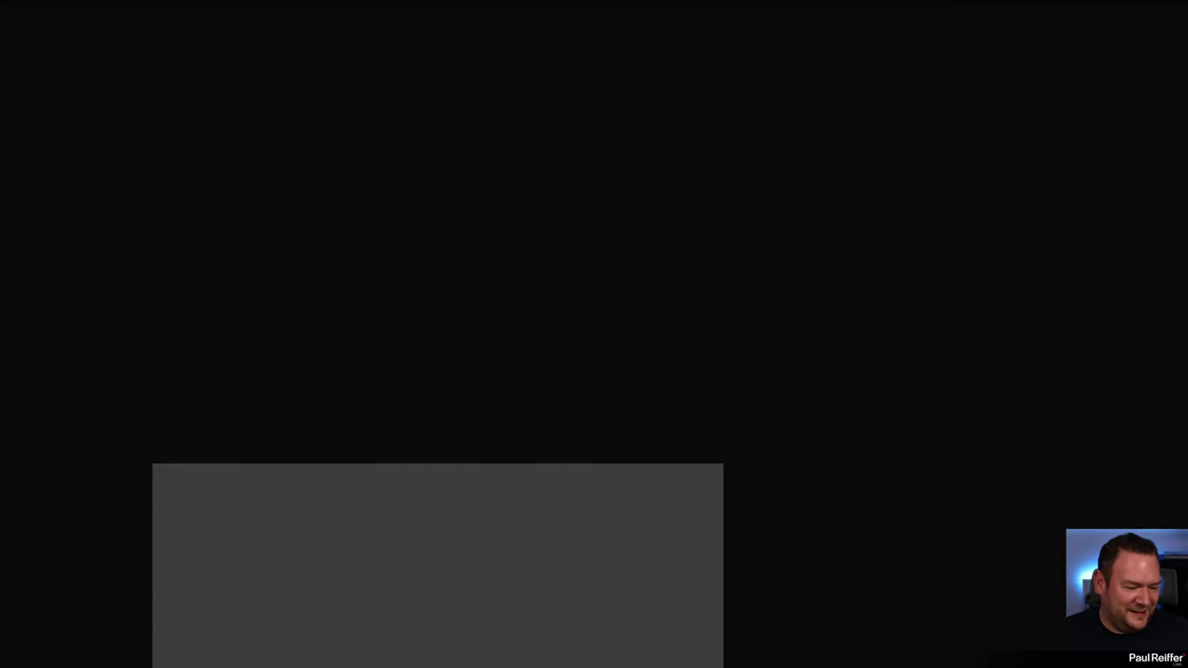
key(super+space)
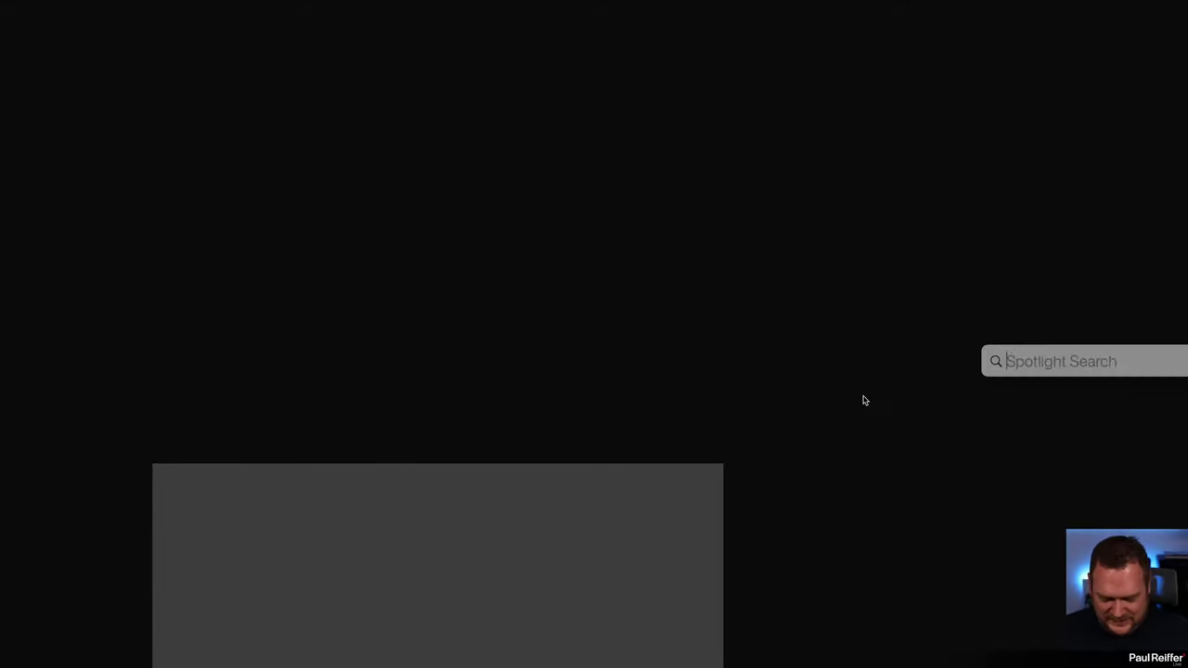
text(capture One 21)
key(Return)
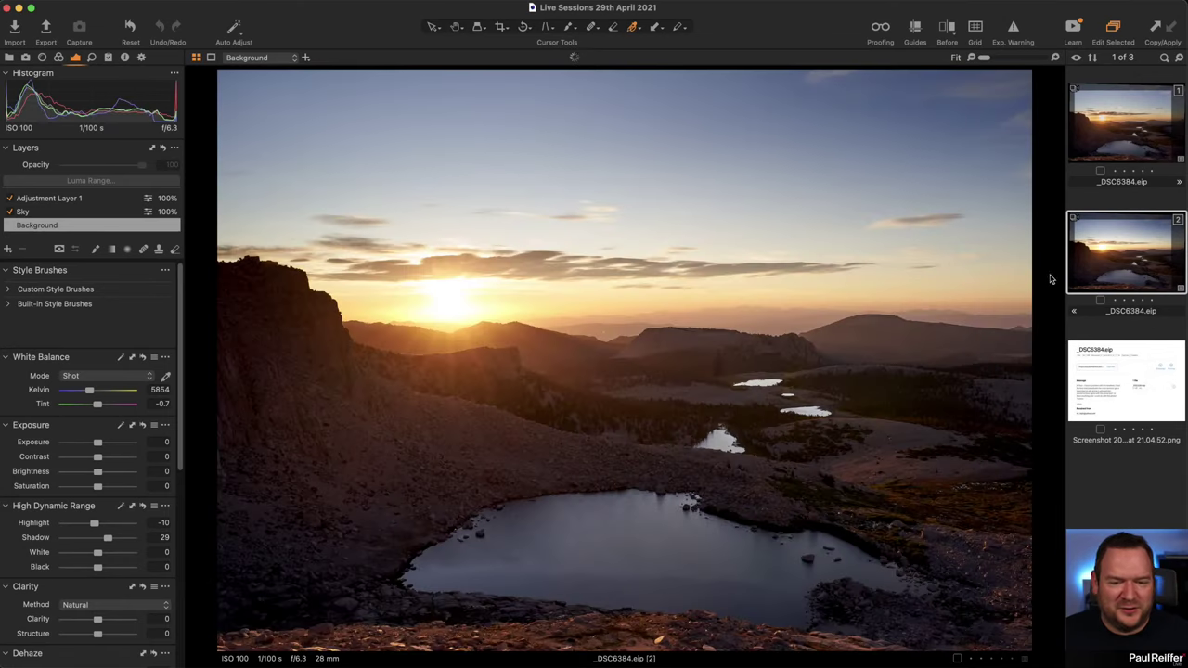
Inspect Adjustment Layer 1's mask around the distant lakes at 255% and delete the layer.
click(56, 201)
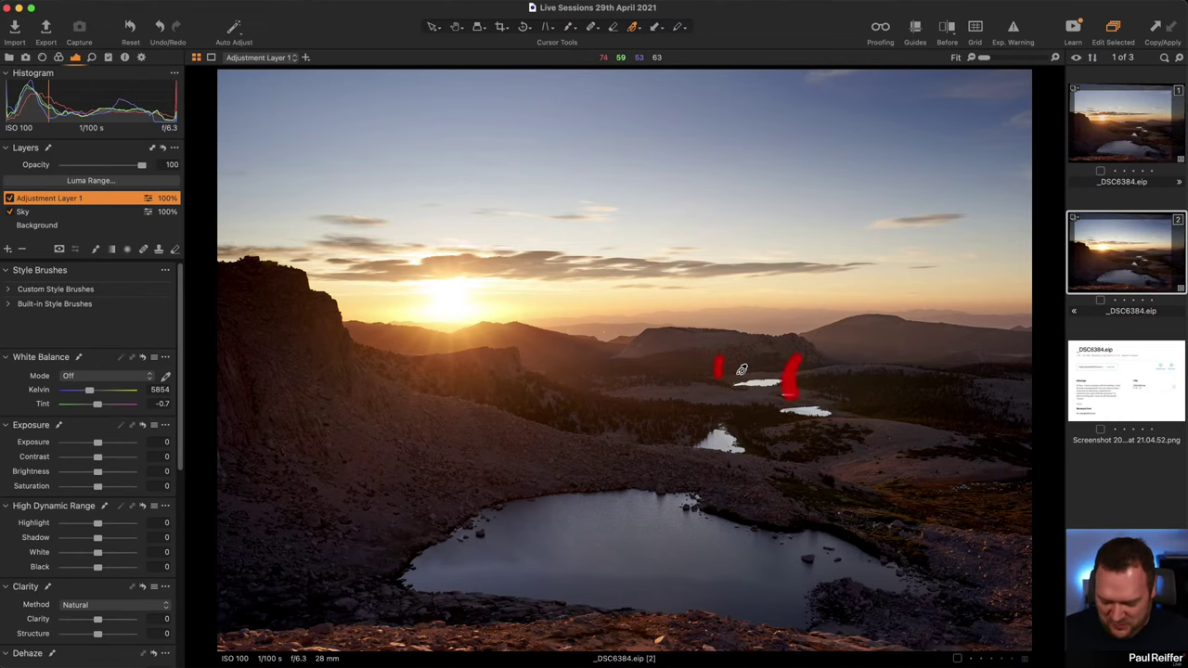
key(z)
drag(665, 313, 840, 427)
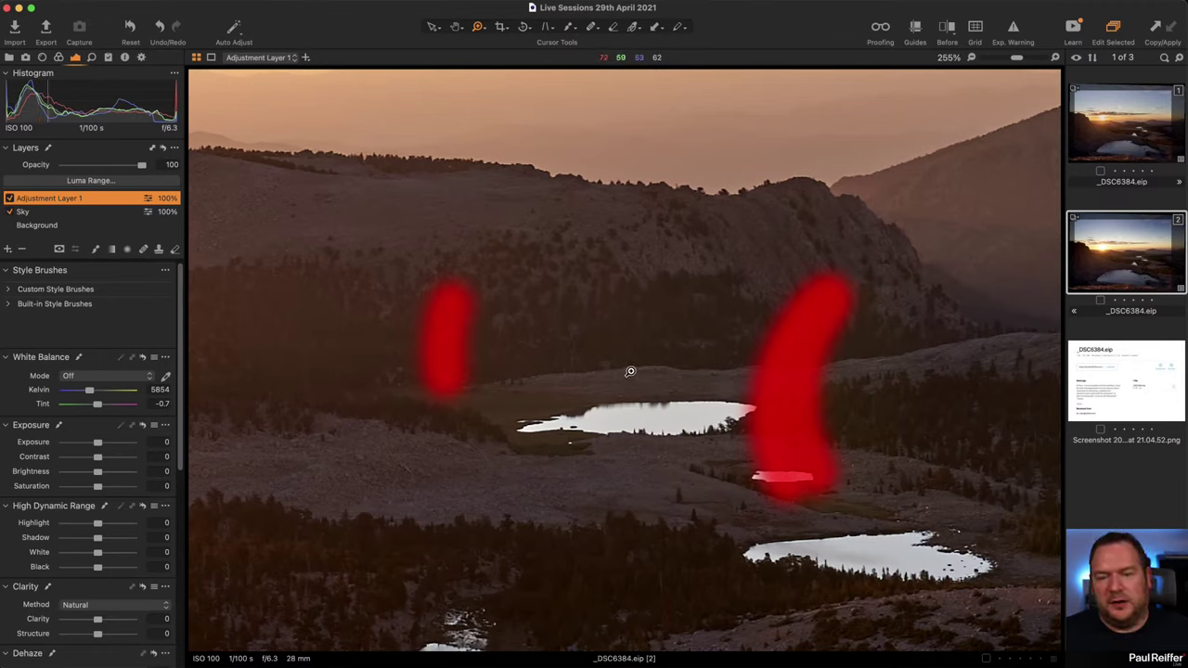
click(22, 250)
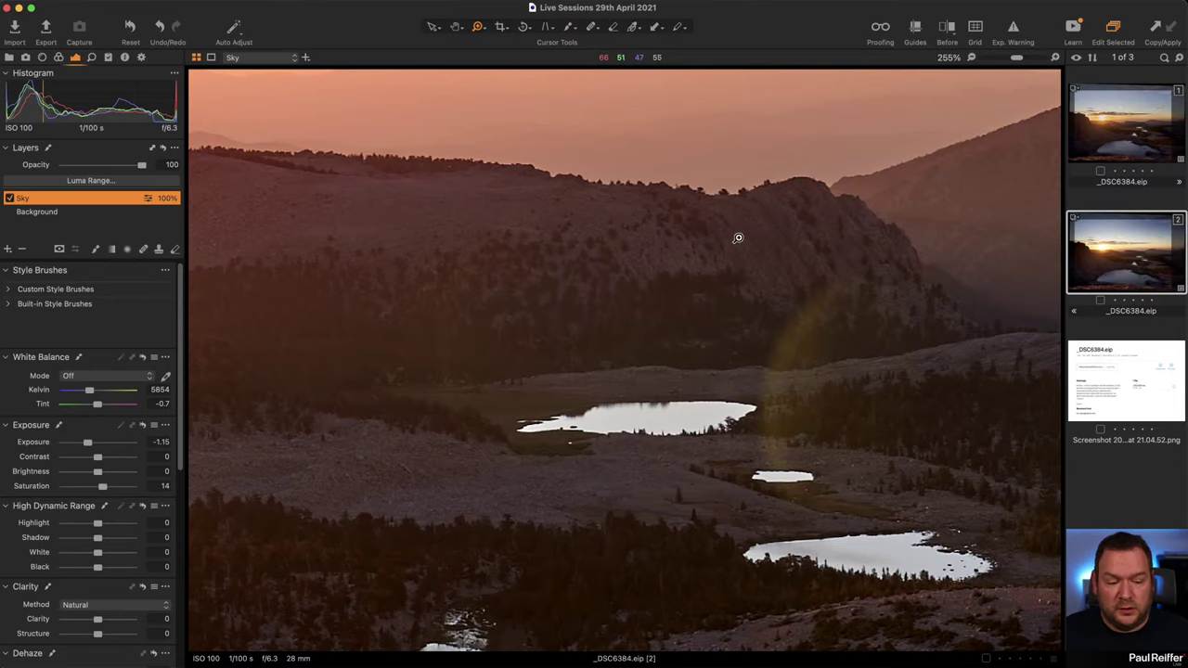
Choose the cloning mask brush and set its size to 20, with a higher flow.
click(593, 28)
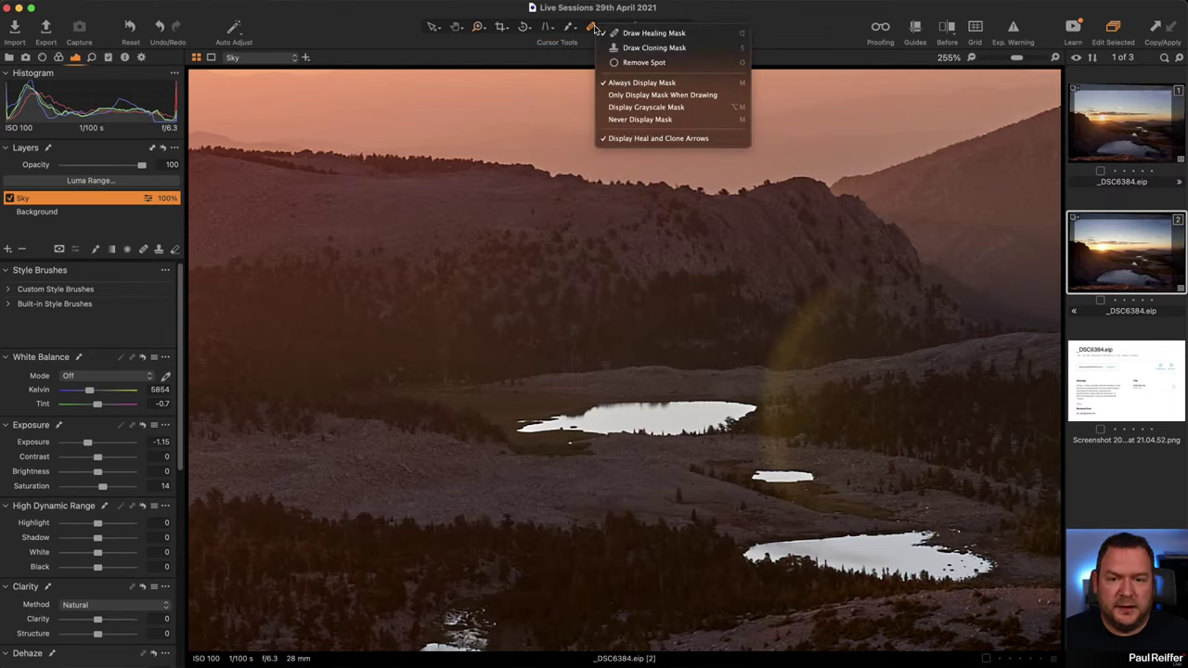
click(649, 48)
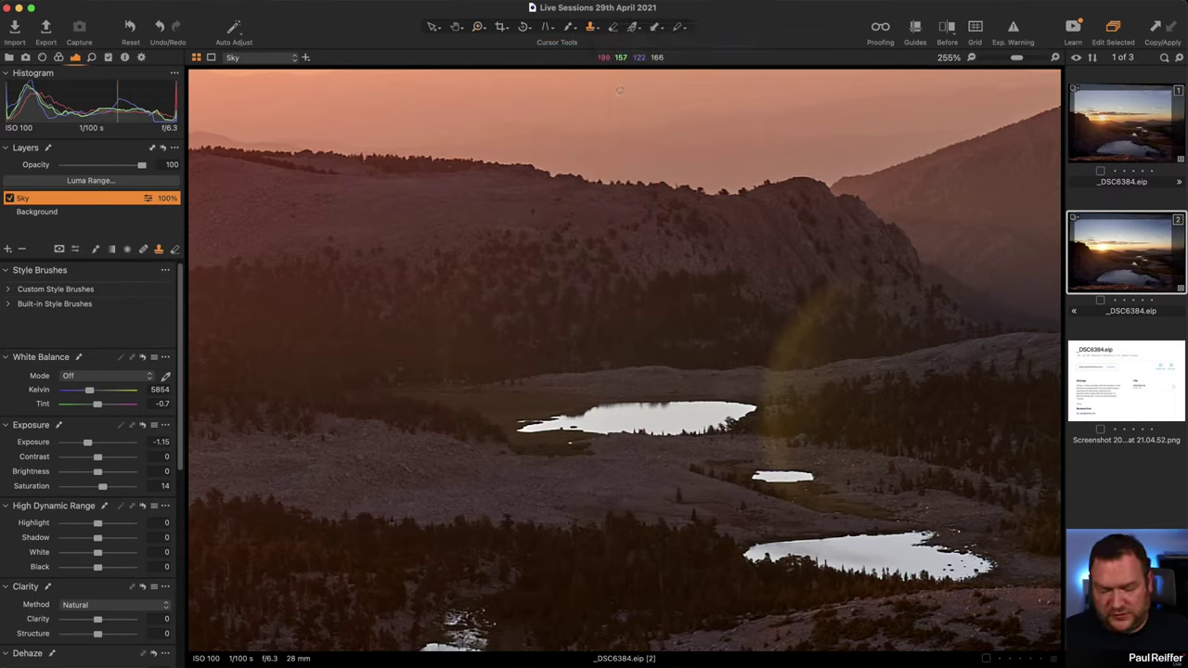
right_click(474, 349)
mouse_move(511, 368)
mouse_down()
mouse_move(467, 365)
mouse_move(478, 350)
mouse_up()
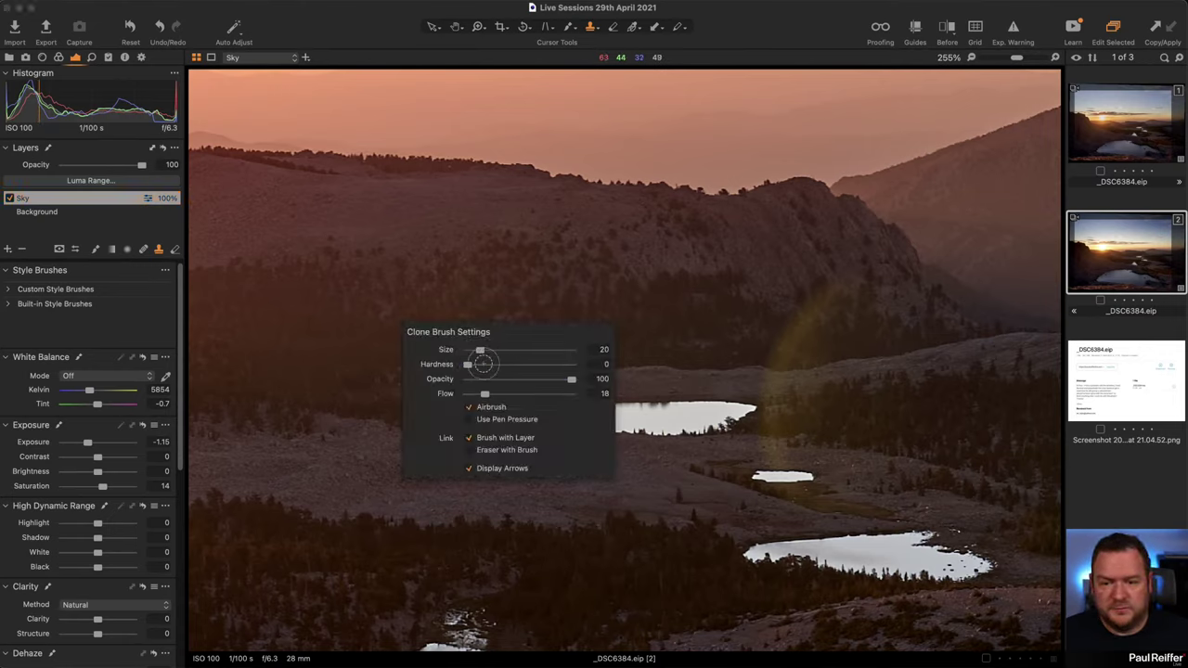
drag(484, 394, 618, 405)
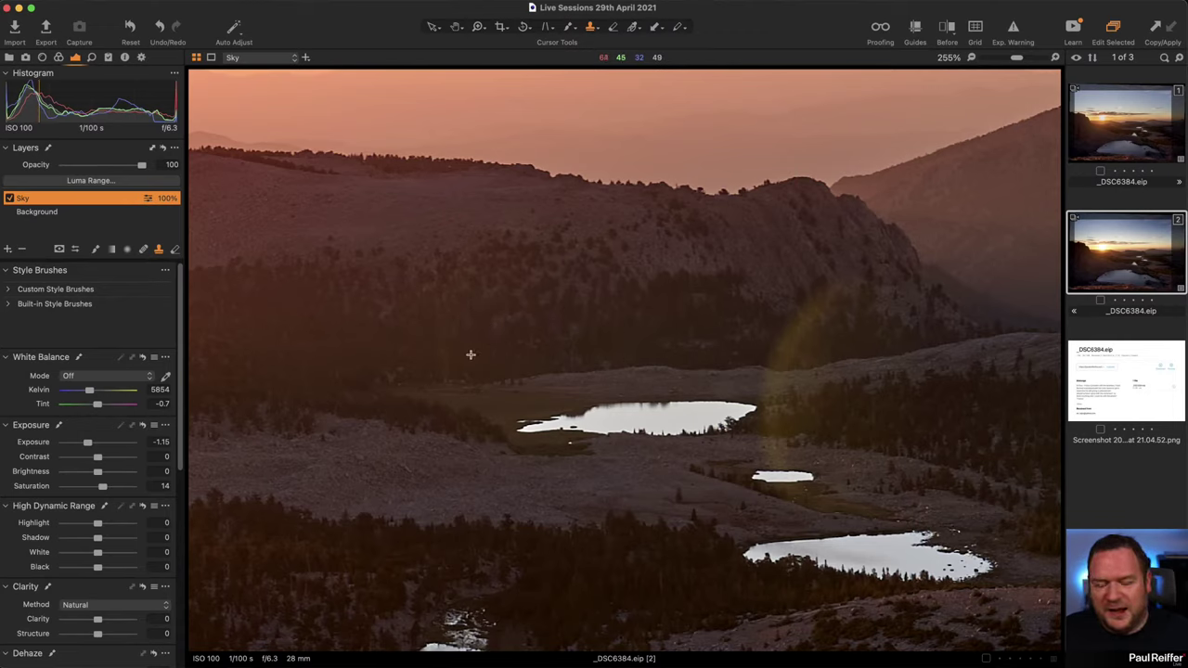
Clone the adjacent dark hillside over the narrow flare streak west of the upper lake, and hide the mask overlay.
alt+click(472, 354)
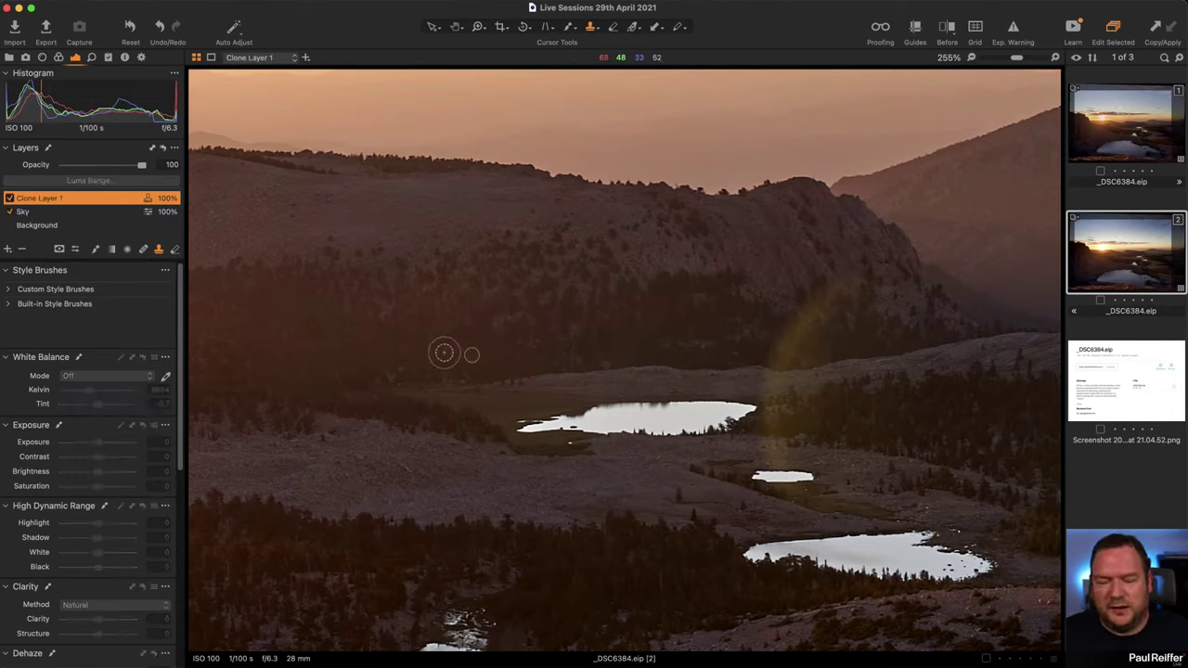
mouse_move(443, 350)
mouse_down()
mouse_move(451, 294)
mouse_move(444, 381)
mouse_up()
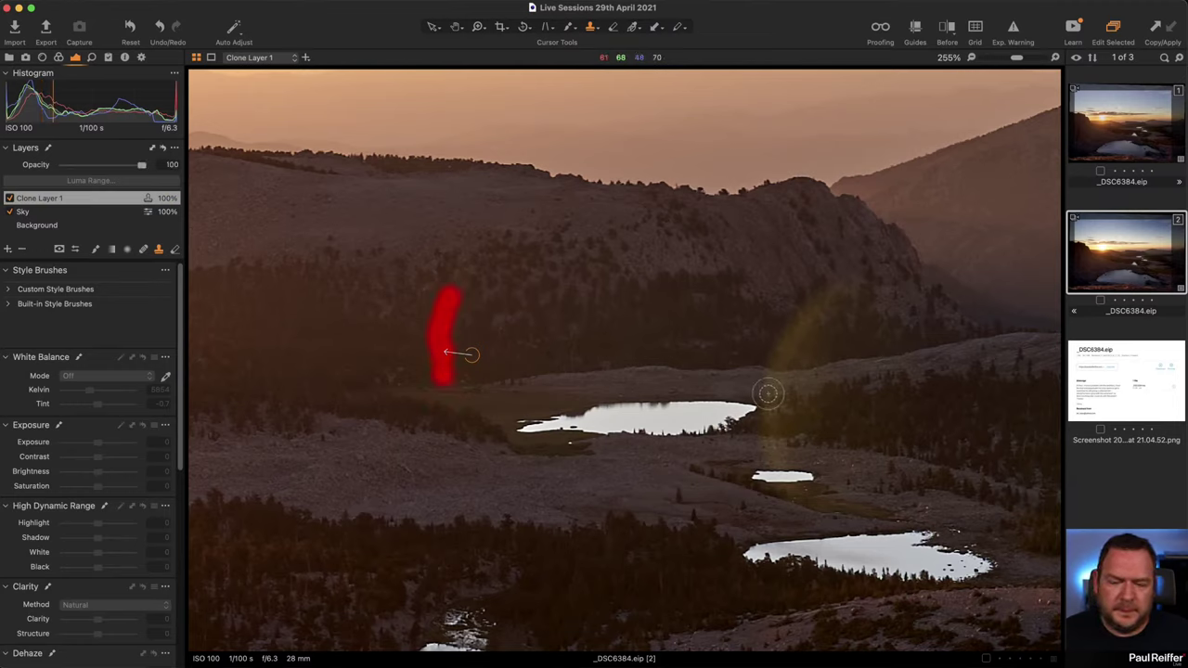
key(m)
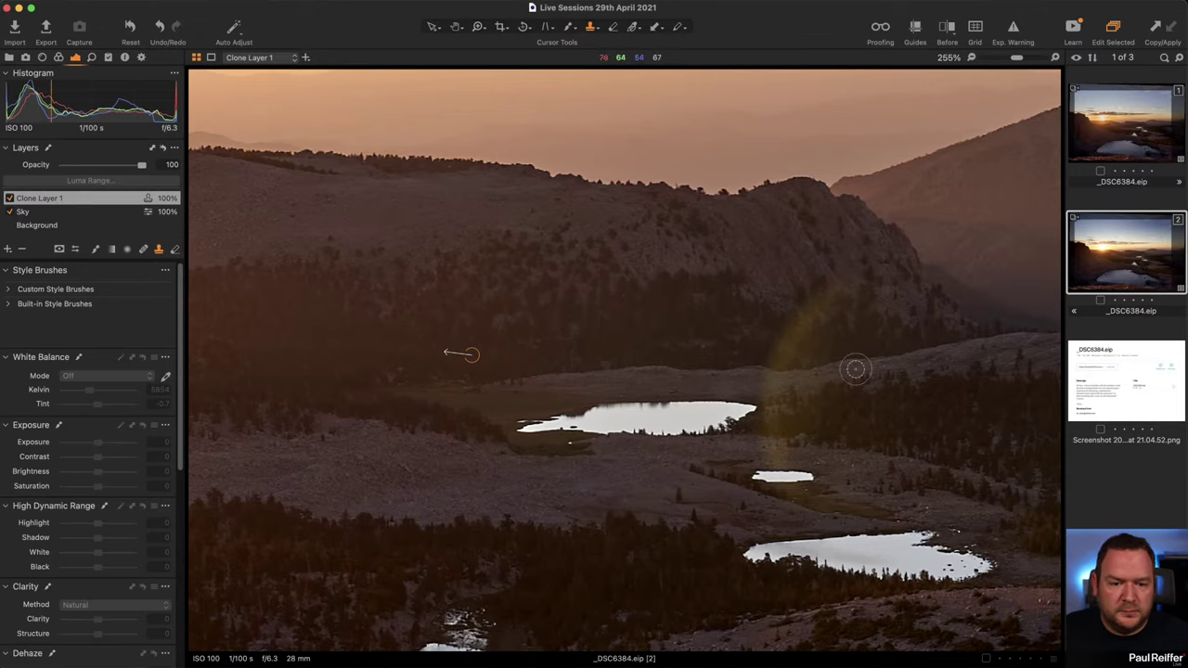
Try to clone the dark trees onto the yellow flare streak at the upper lake's east end, and undo it.
scroll(901, 397, down, 1)
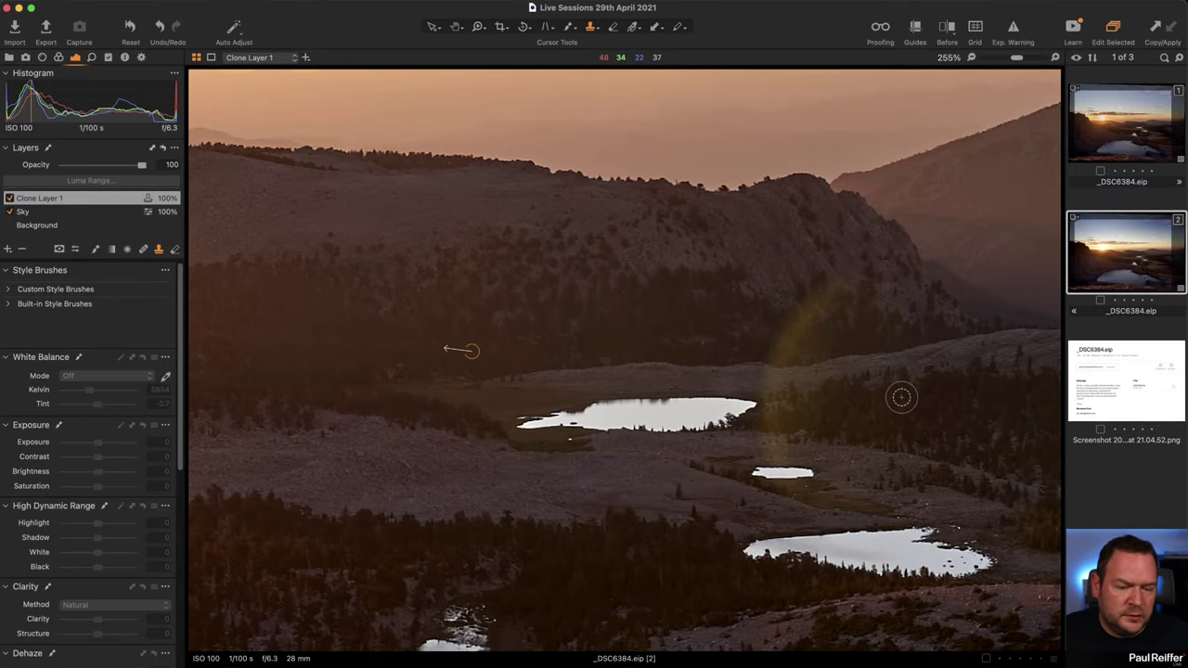
click(773, 420)
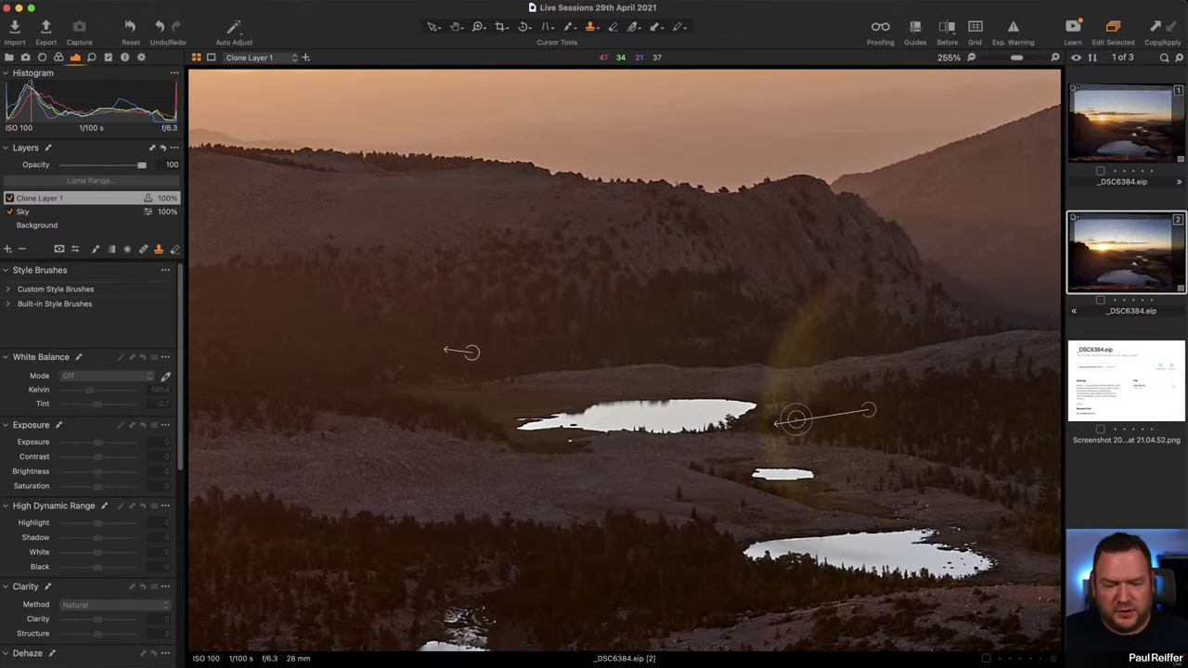
key(super+z)
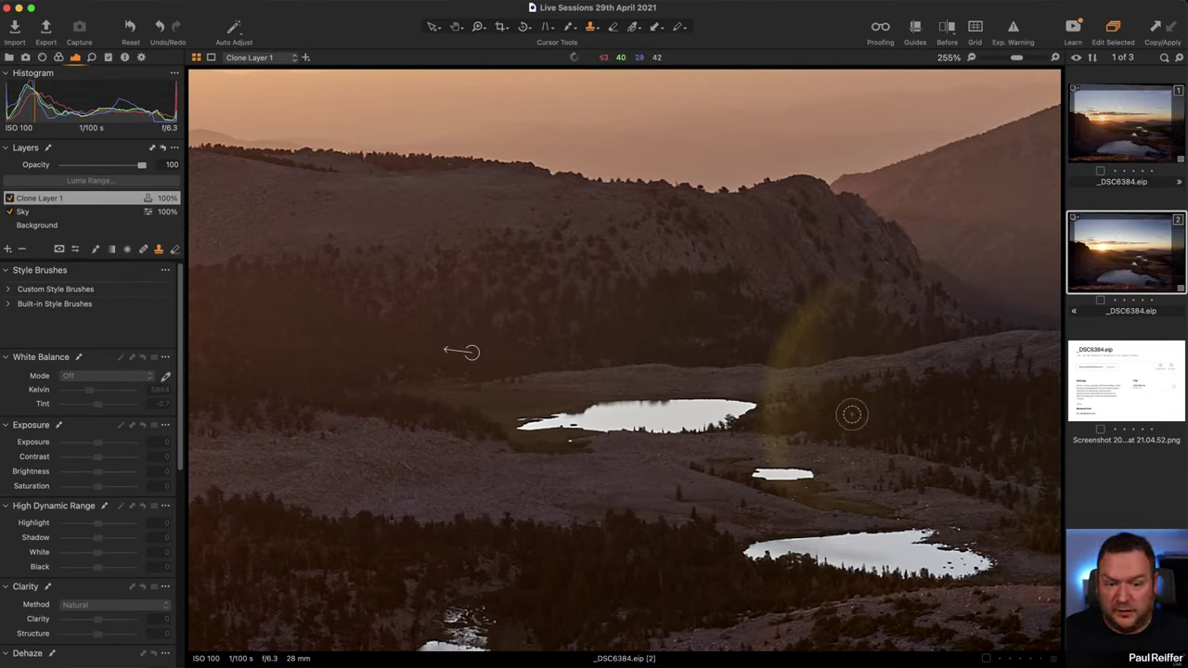
Heal the yellow flare arc on the dark hillside northeast of the upper lake, sampling the lake's far shore and shifting that source closer.
click(592, 26)
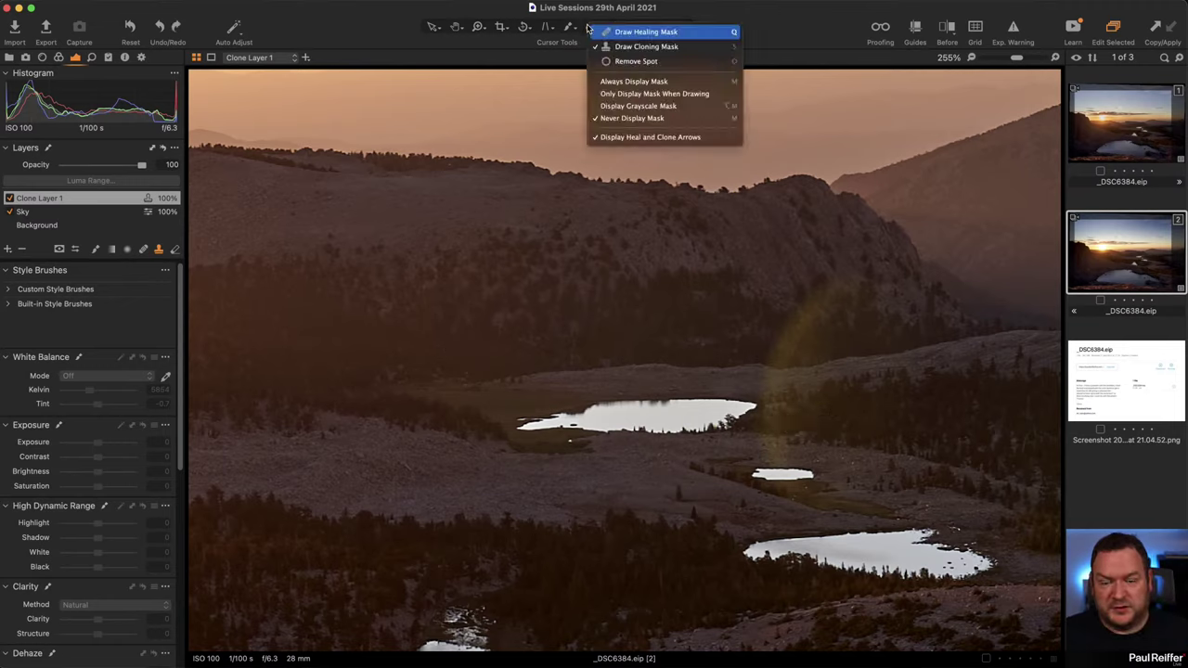
click(627, 33)
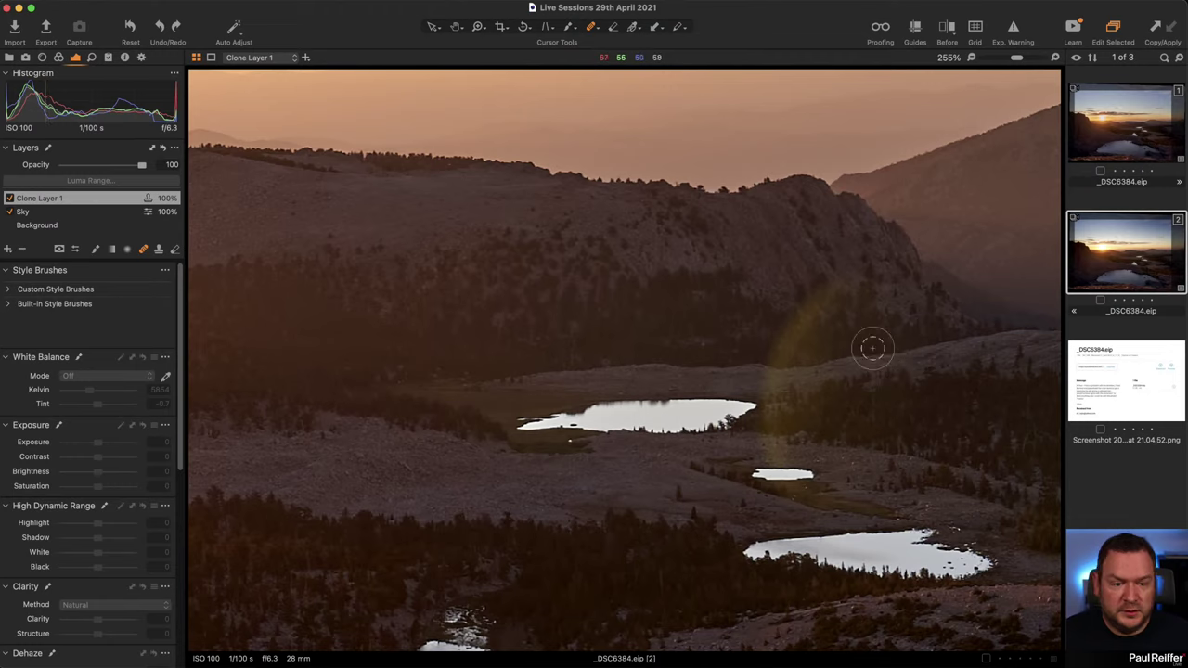
click(644, 362)
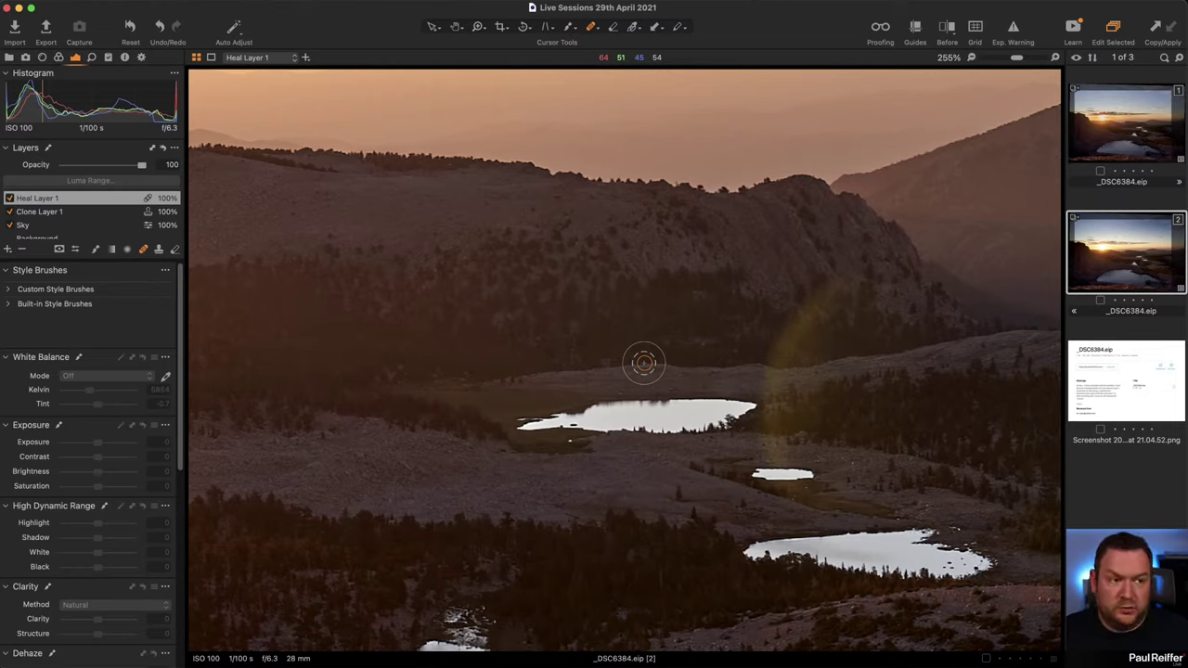
alt+click(644, 362)
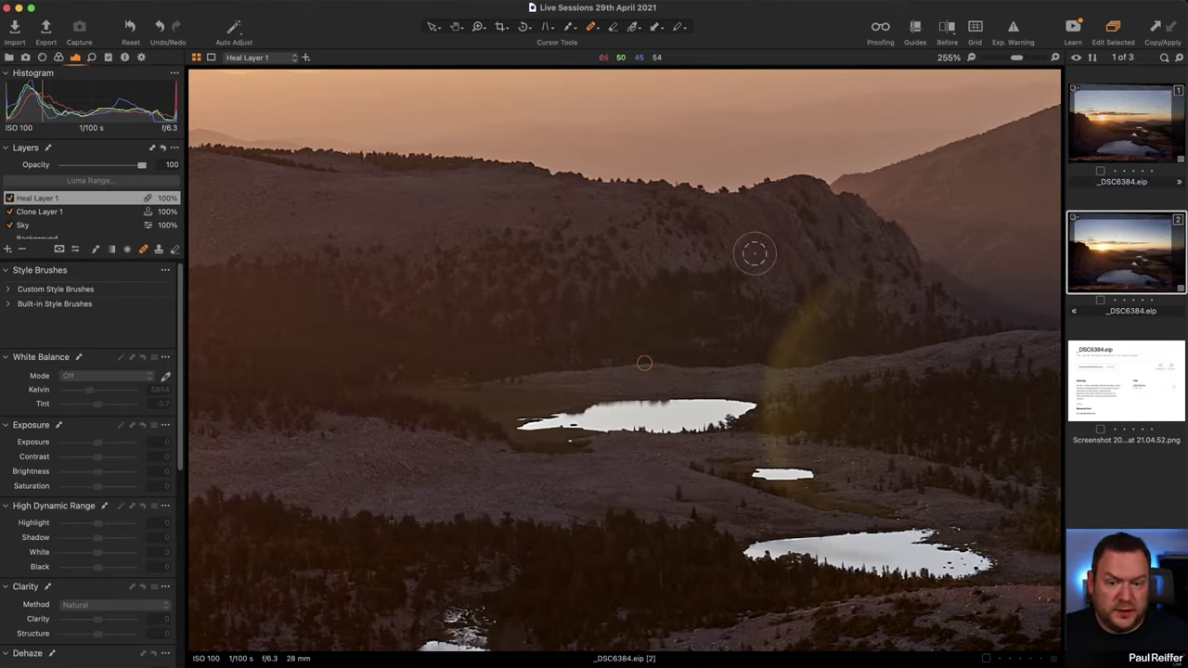
click(784, 365)
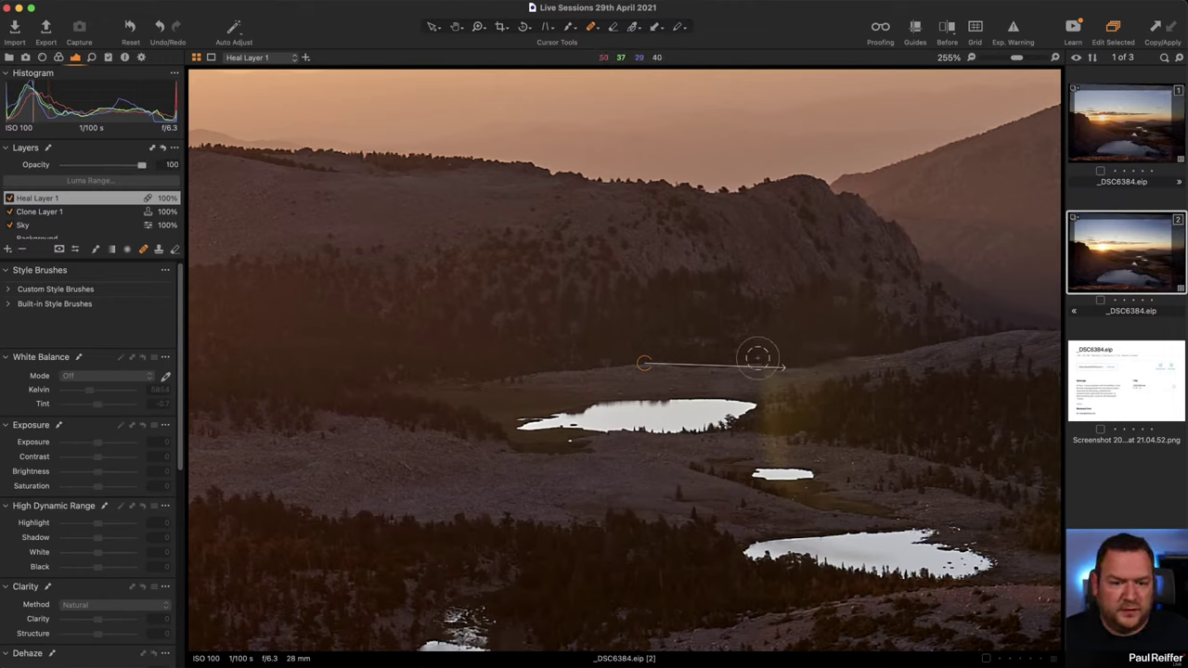
drag(644, 363, 698, 361)
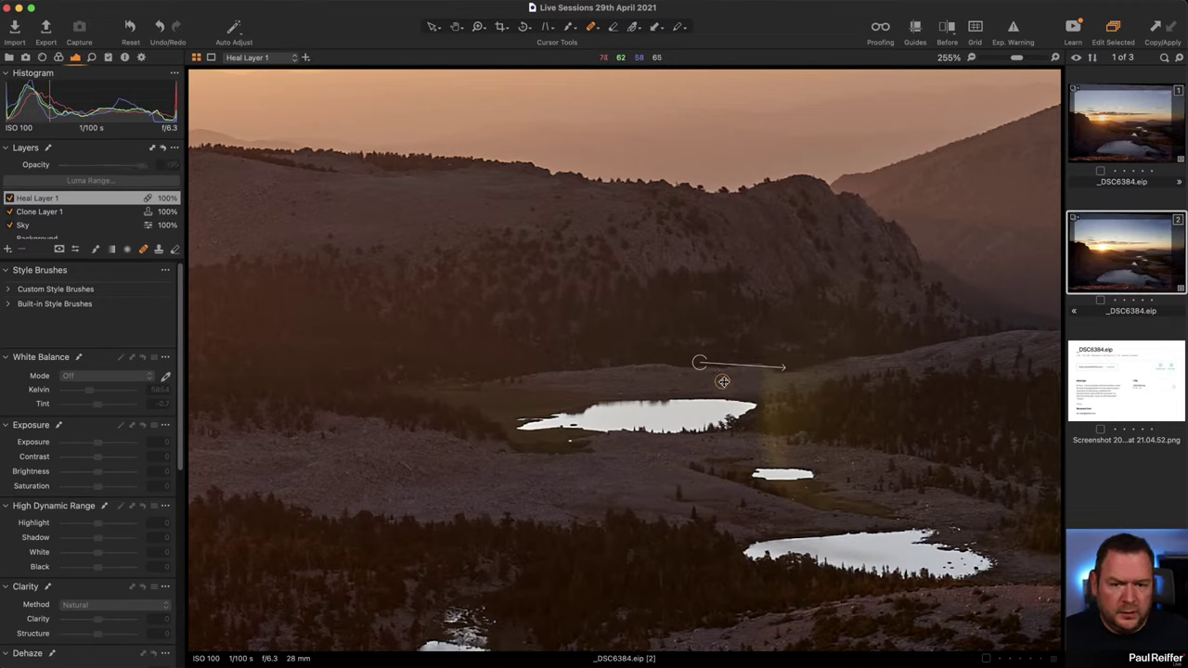
Heal the flare over the trees and ground just east of the upper lake, using sources in the clean terrain farther east.
right_click(722, 381)
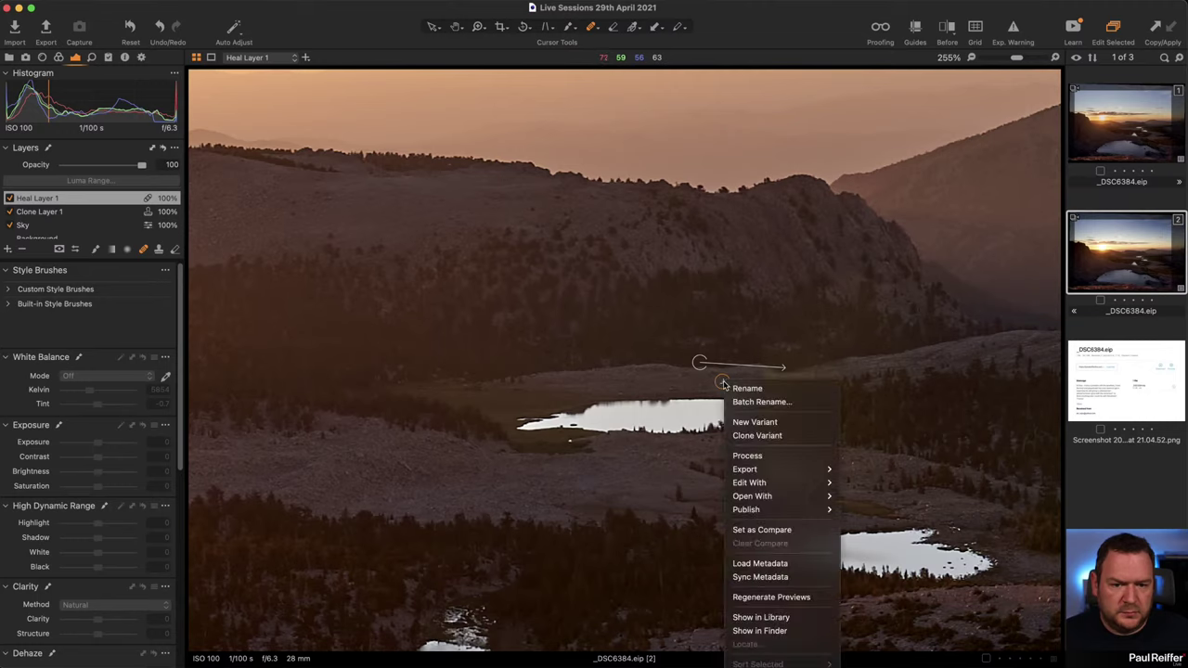
key(Escape)
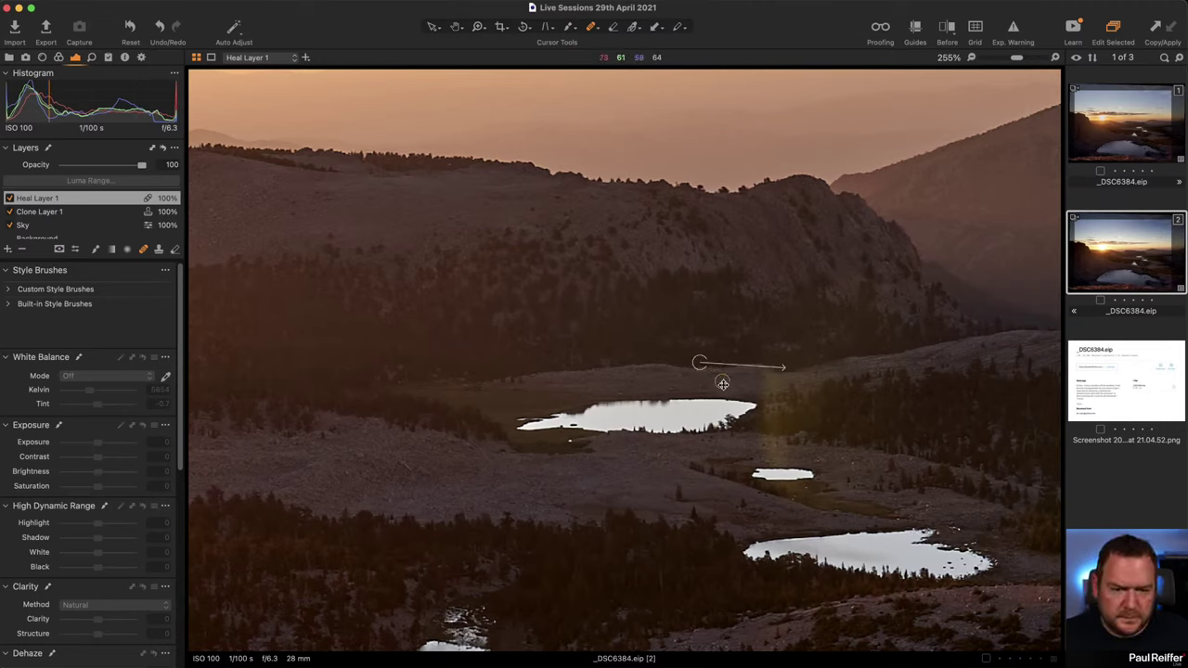
drag(754, 384, 937, 369)
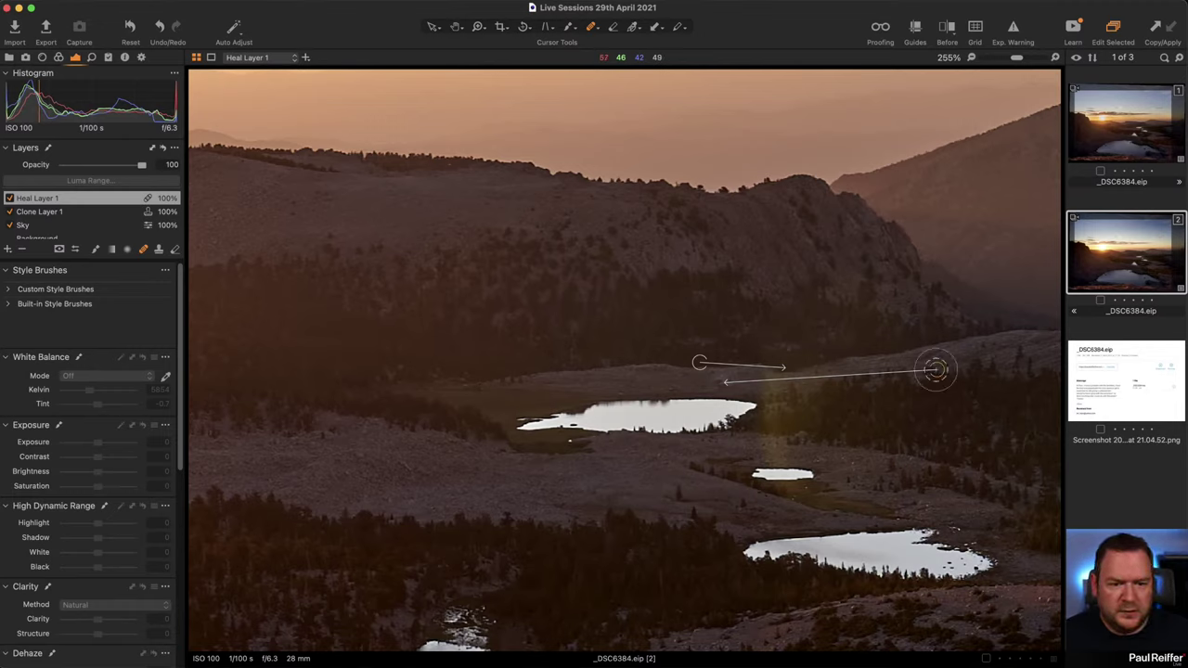
mouse_move(935, 369)
mouse_down()
mouse_move(933, 389)
mouse_move(899, 372)
mouse_up()
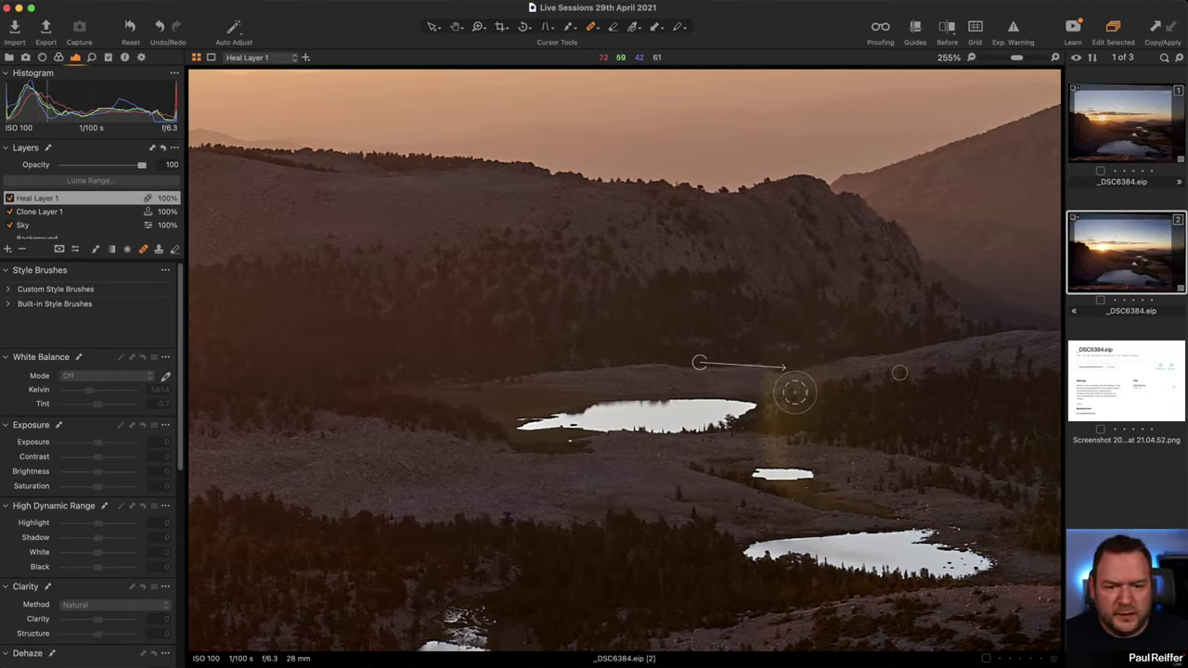
mouse_move(795, 392)
mouse_down()
mouse_move(764, 390)
mouse_move(796, 390)
mouse_move(778, 388)
mouse_up()
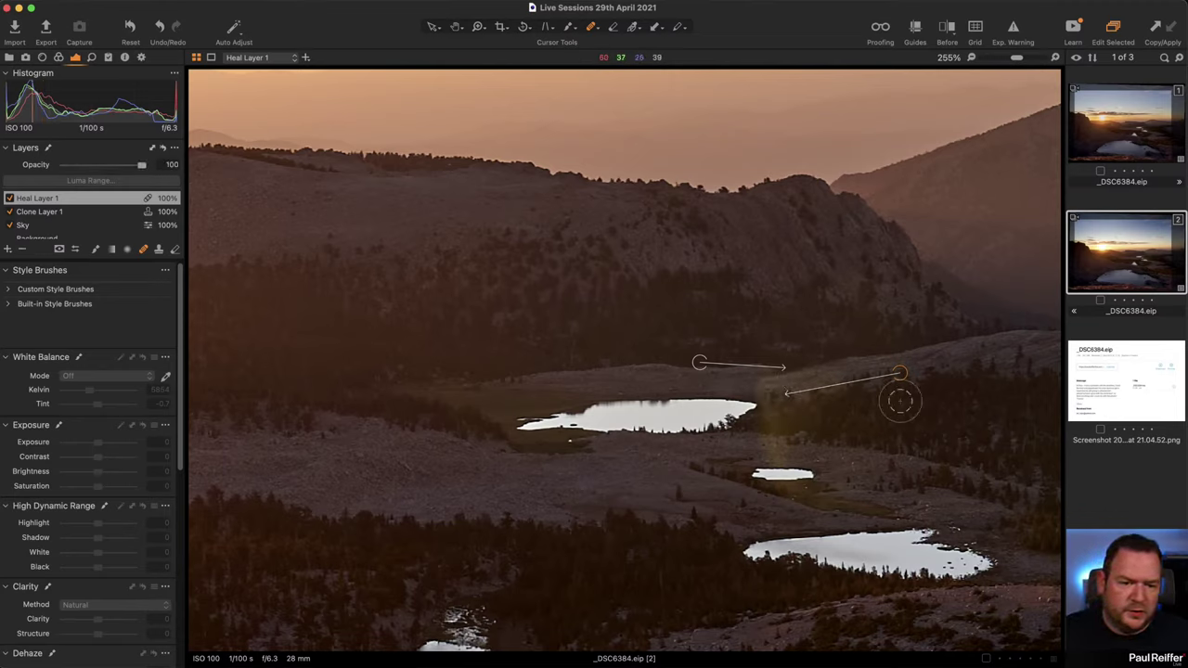
mouse_move(899, 372)
mouse_down()
mouse_move(929, 372)
mouse_move(864, 378)
mouse_up()
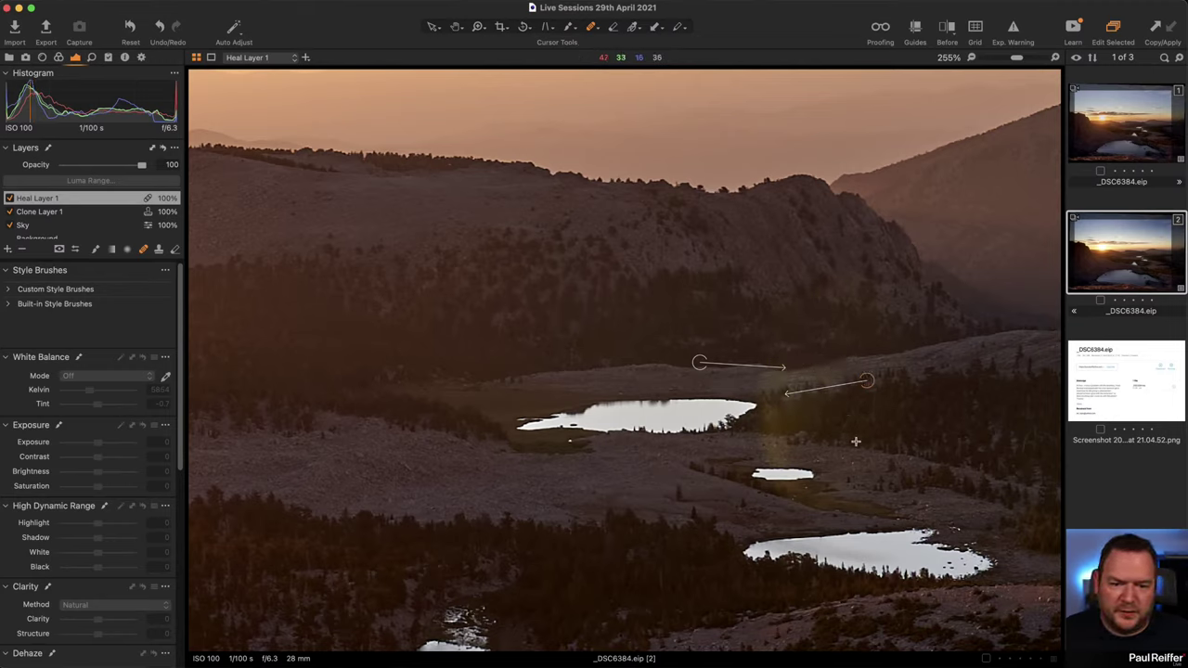
click(778, 433)
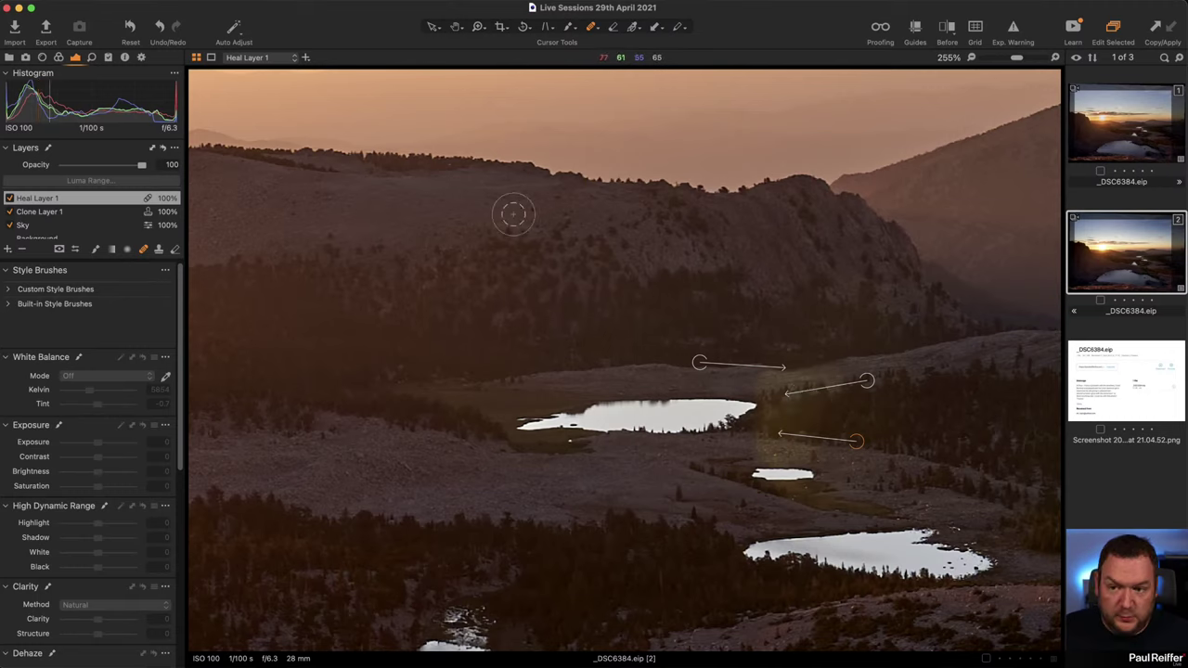
Select Clone Layer 1 for more cloning and lower the clone brush's opacity.
click(82, 213)
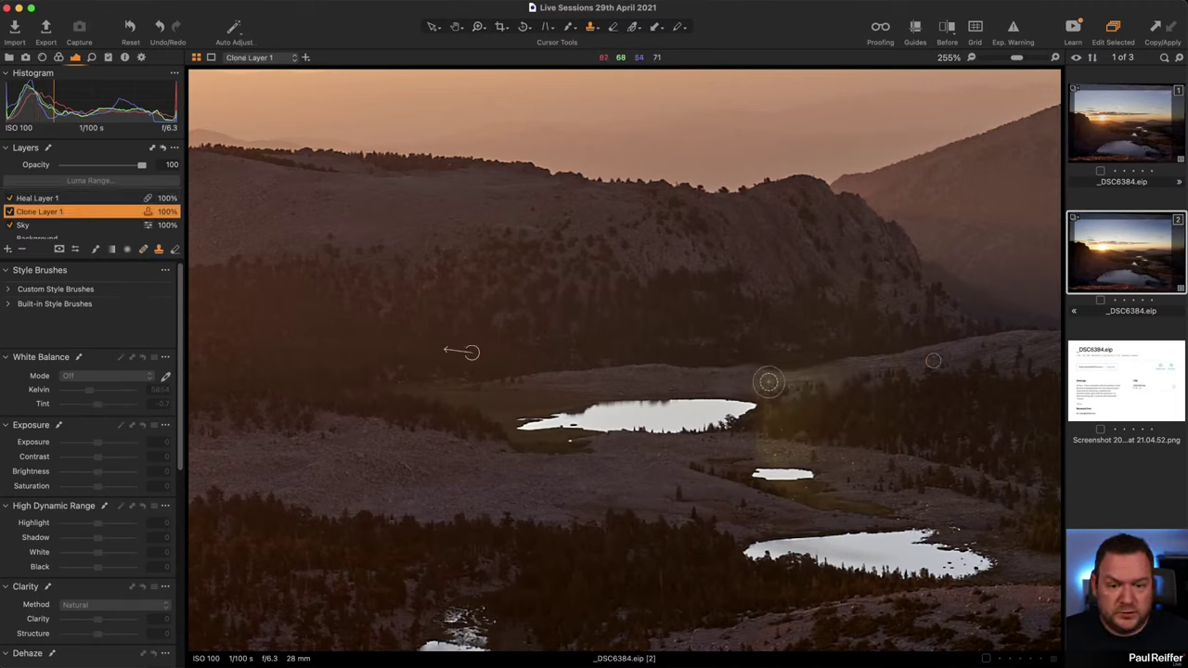
drag(772, 382, 809, 372)
right_click(809, 372)
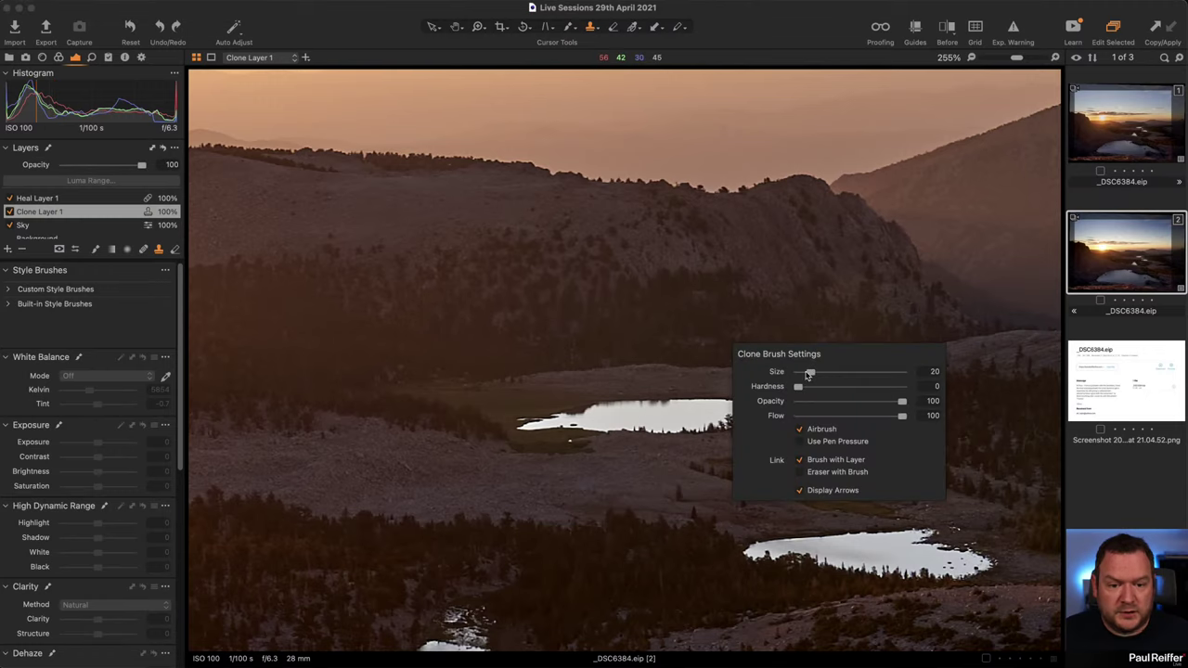
drag(898, 401, 855, 401)
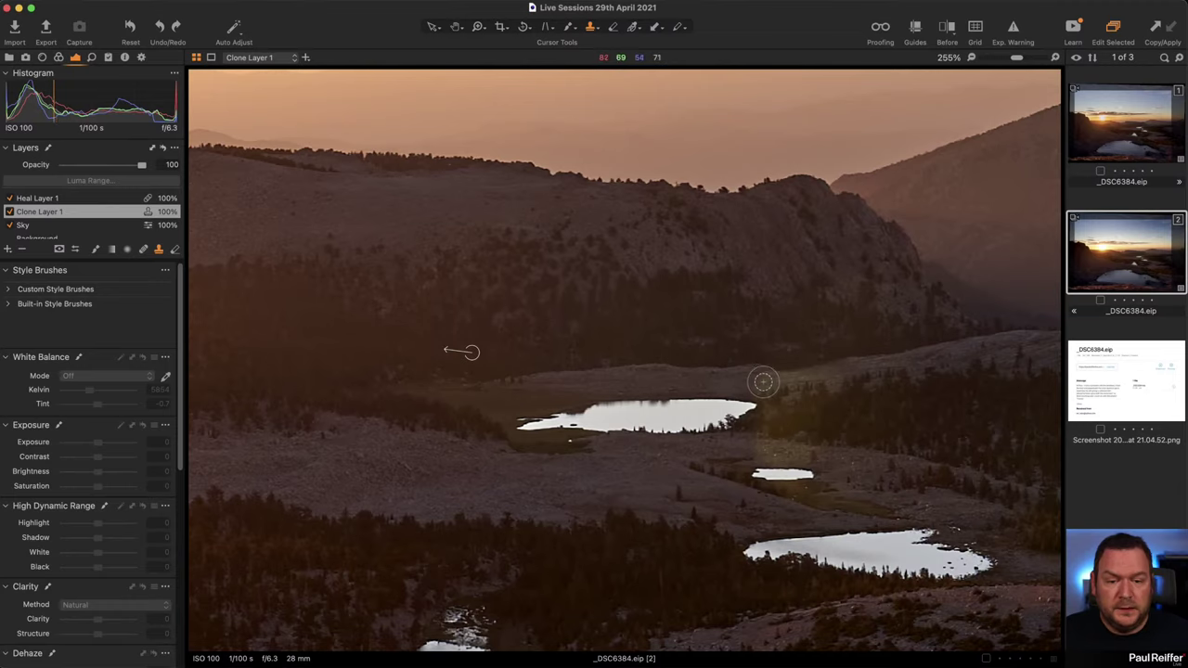
Clone clean ground from both sides over the flare at the upper lake's northeast shore, and move Clone Layer 1 above Heal Layer 1.
click(783, 386)
click(825, 342)
alt+click(928, 363)
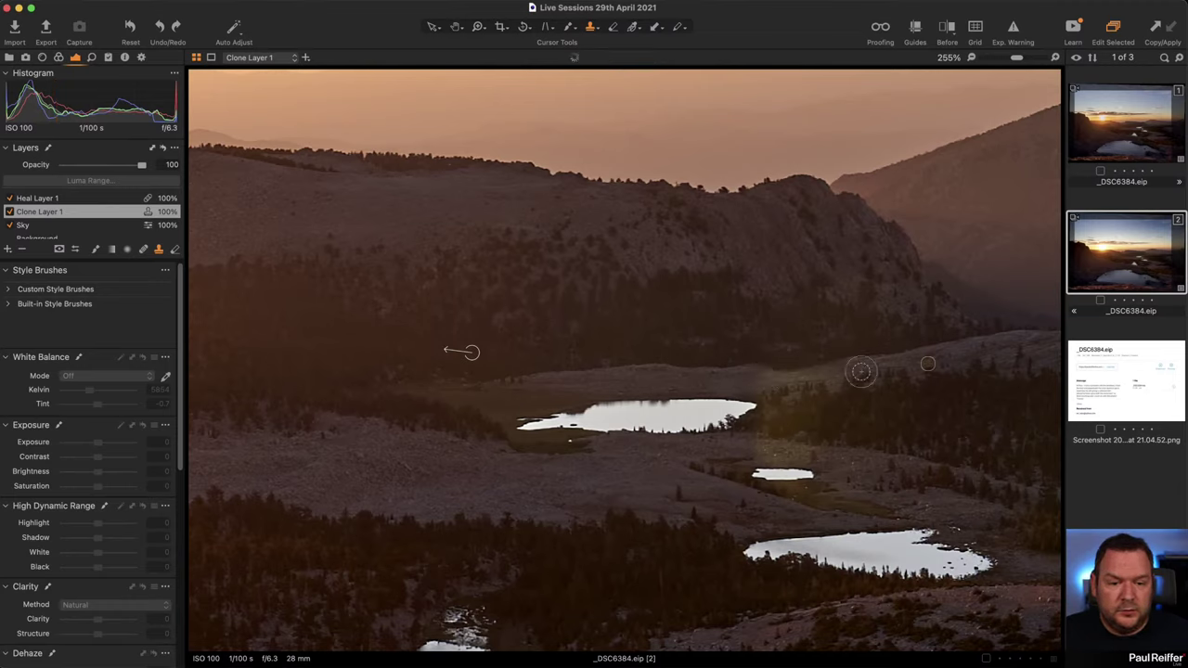
mouse_move(761, 382)
mouse_down()
mouse_move(856, 377)
mouse_move(757, 384)
mouse_up()
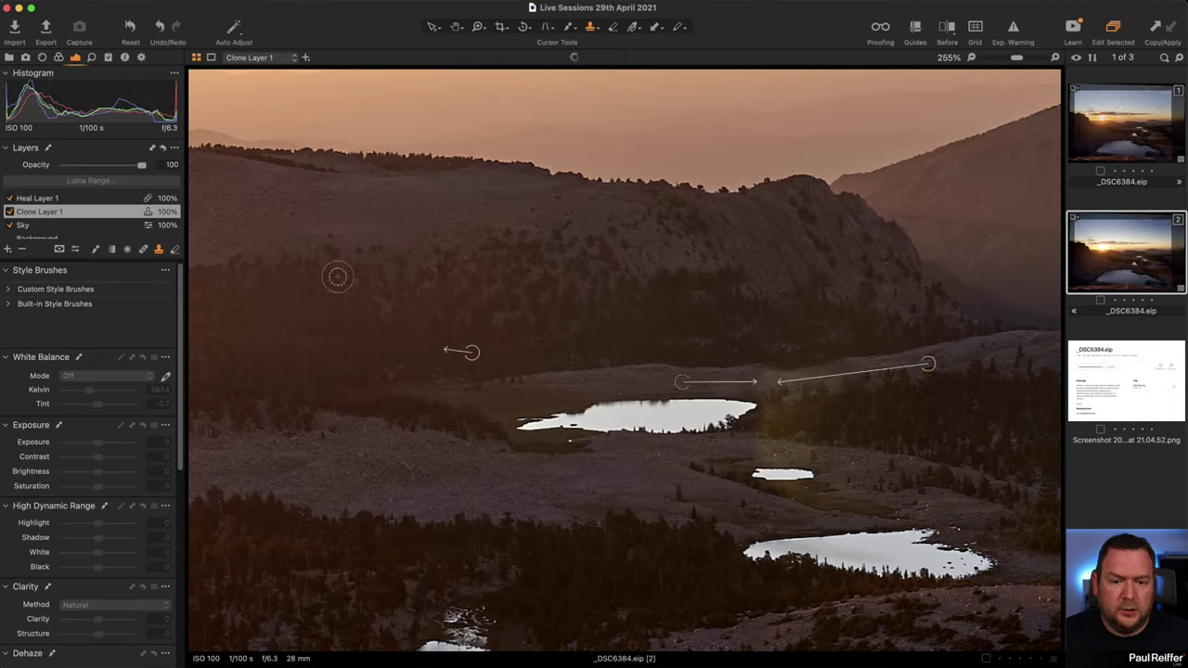
drag(53, 214, 51, 196)
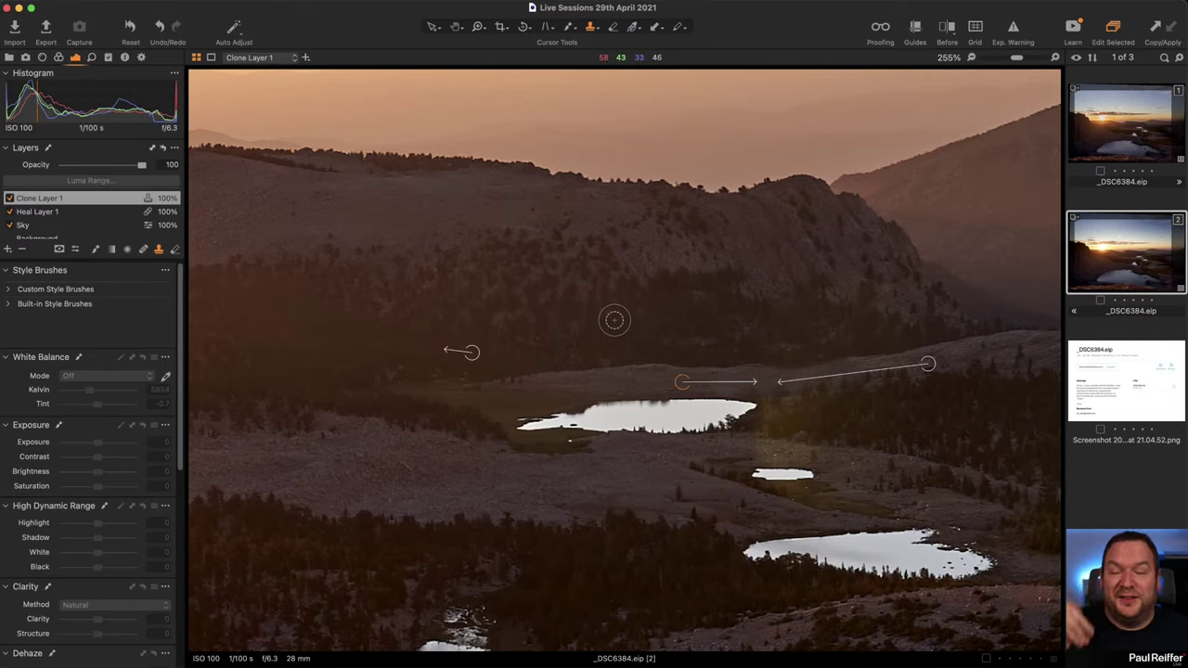
Clone clean ground and trees over the flare between the upper and small lakes, shifting the ground source slightly southeast.
alt+click(854, 451)
click(760, 440)
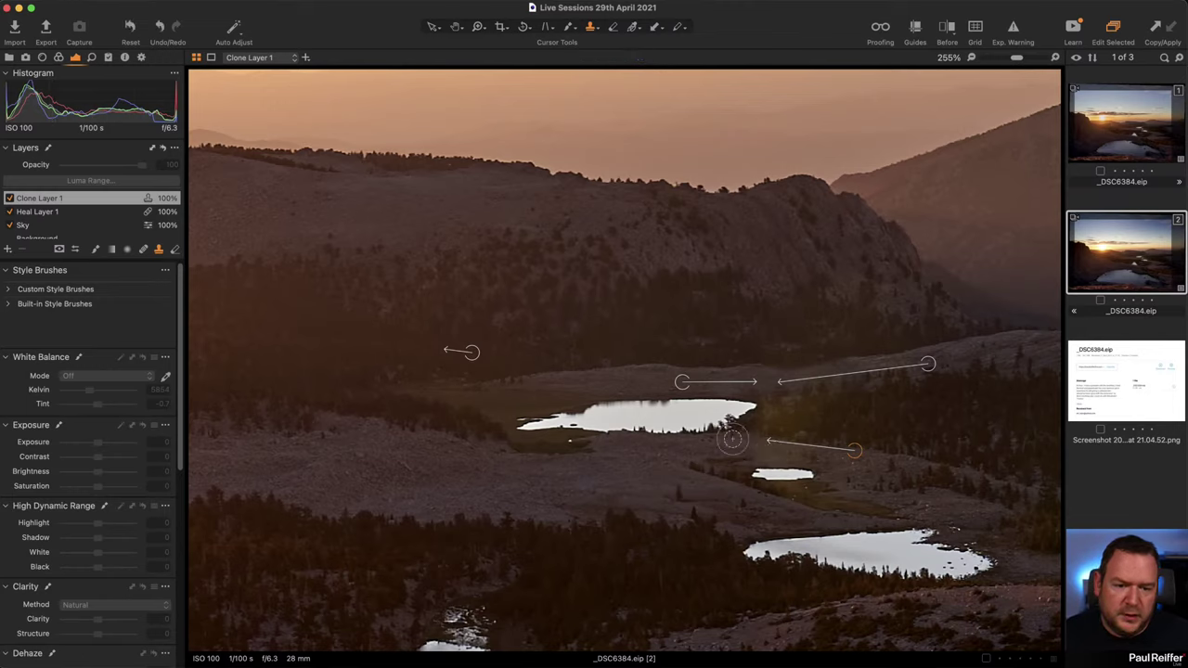
alt+click(877, 408)
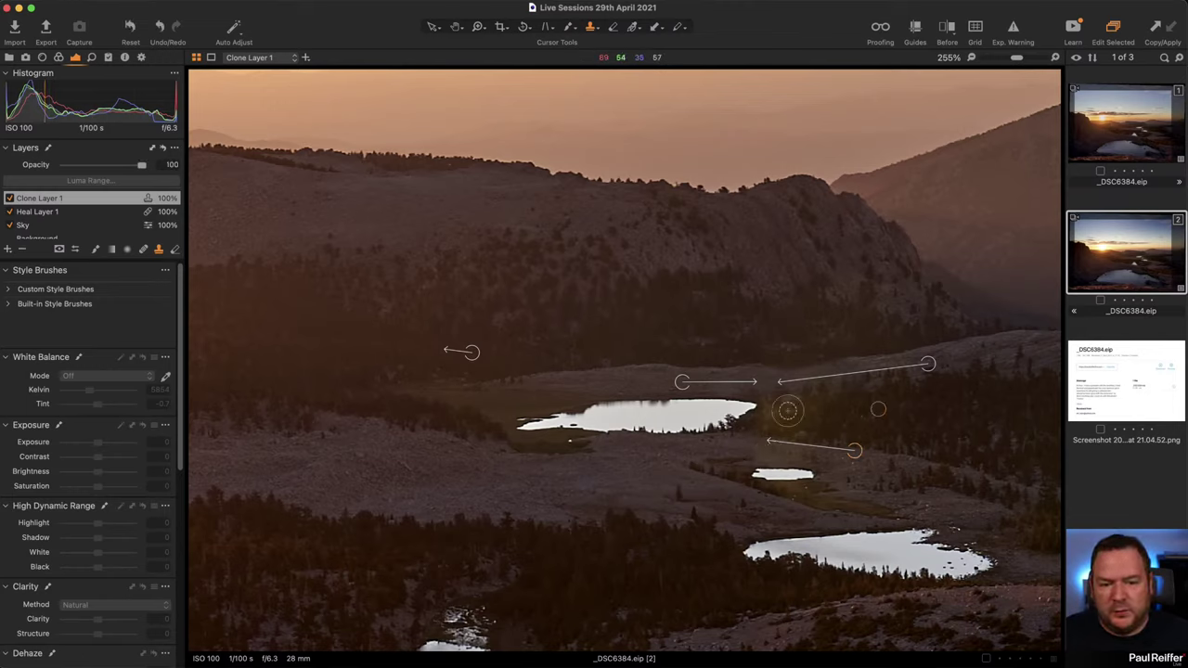
click(786, 413)
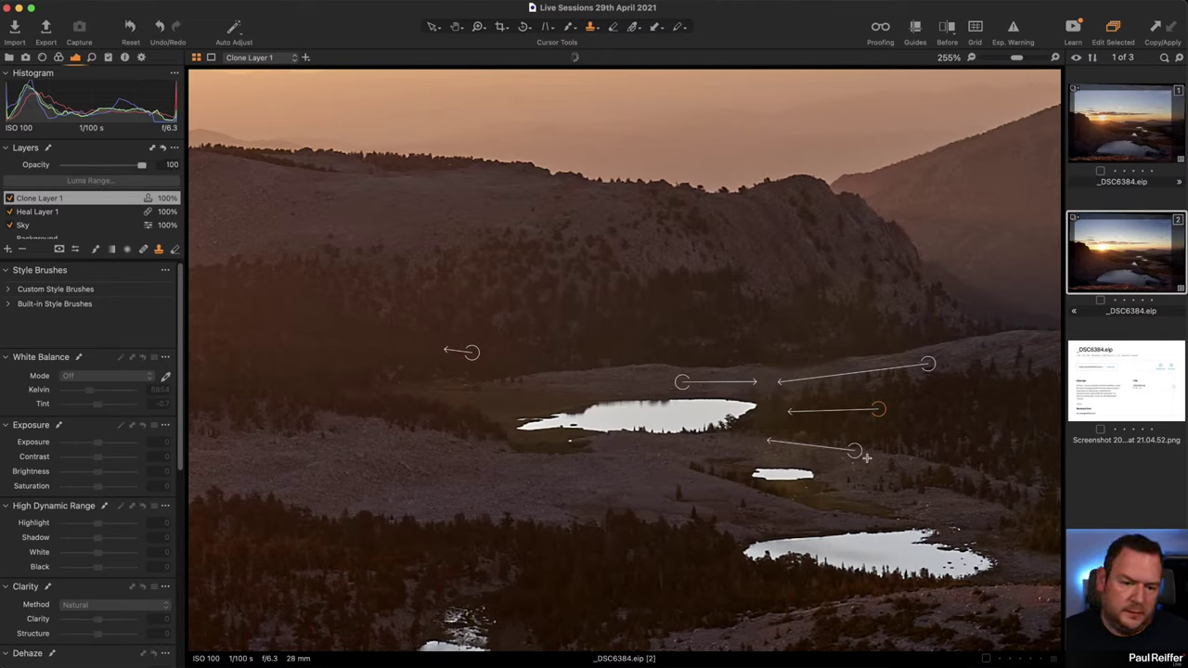
drag(854, 450, 869, 459)
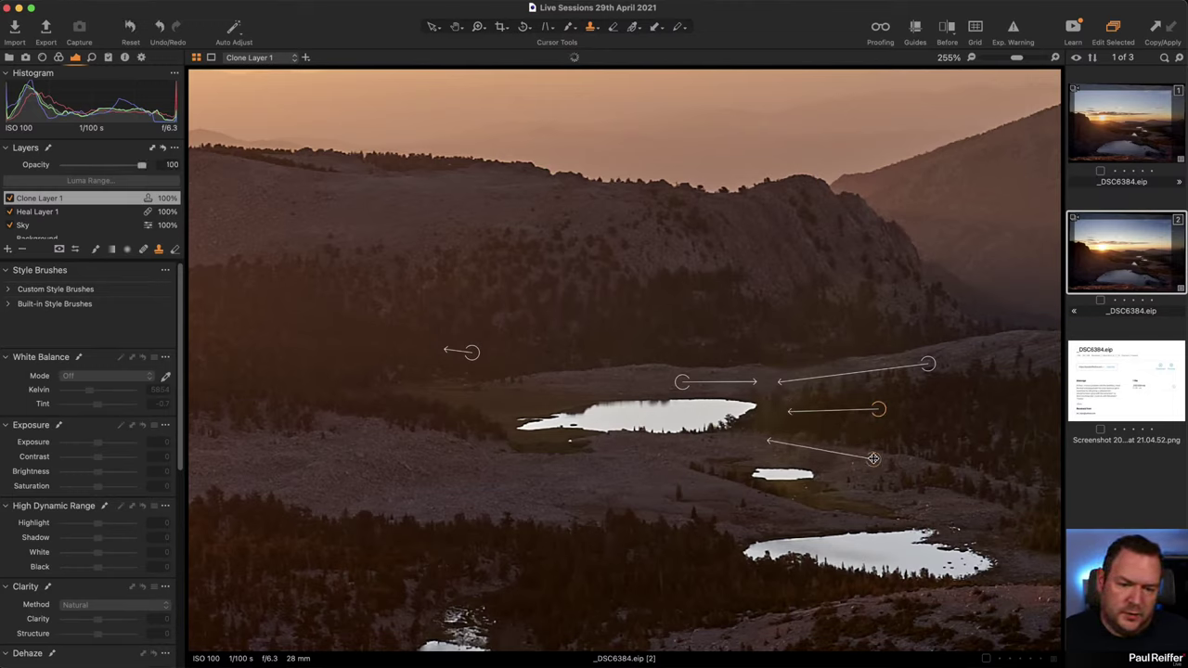
Clone the adjacent dark trees over the flare remnant on the hillside above the upper lake's east end.
click(799, 446)
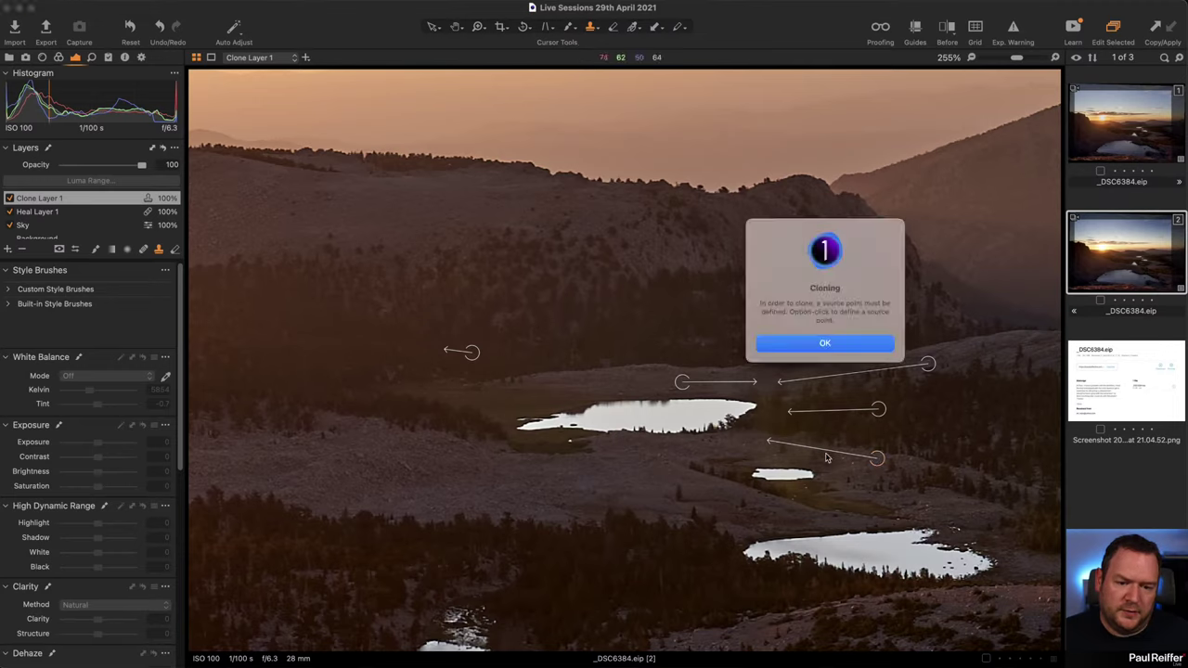
click(840, 345)
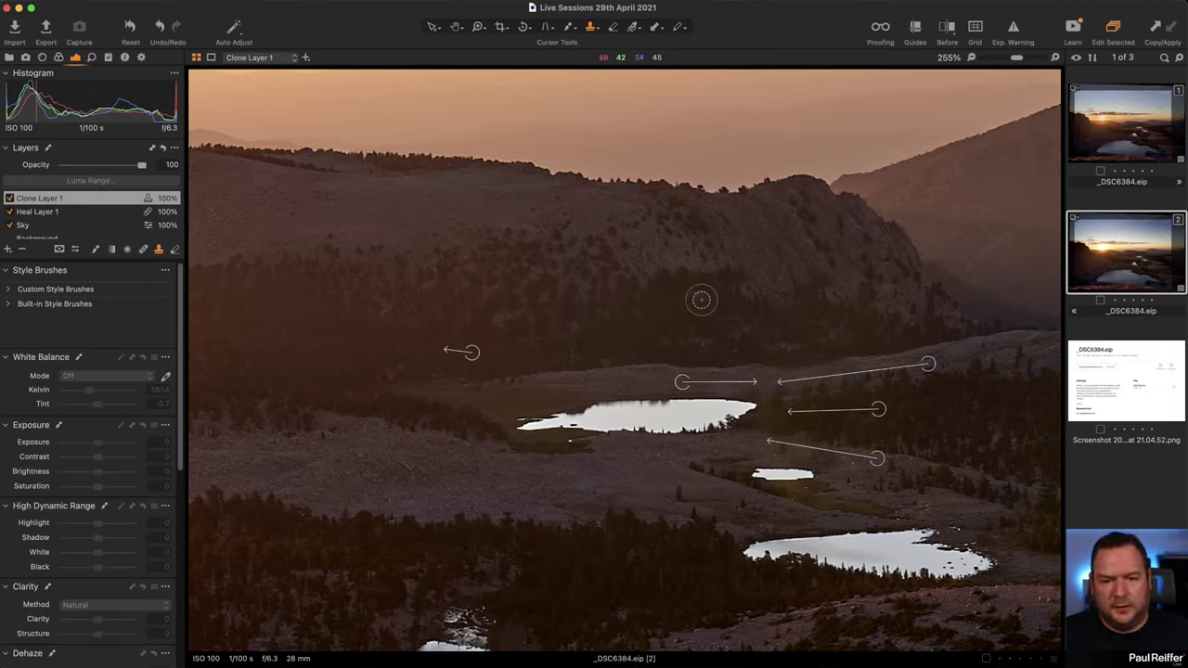
alt+click(710, 306)
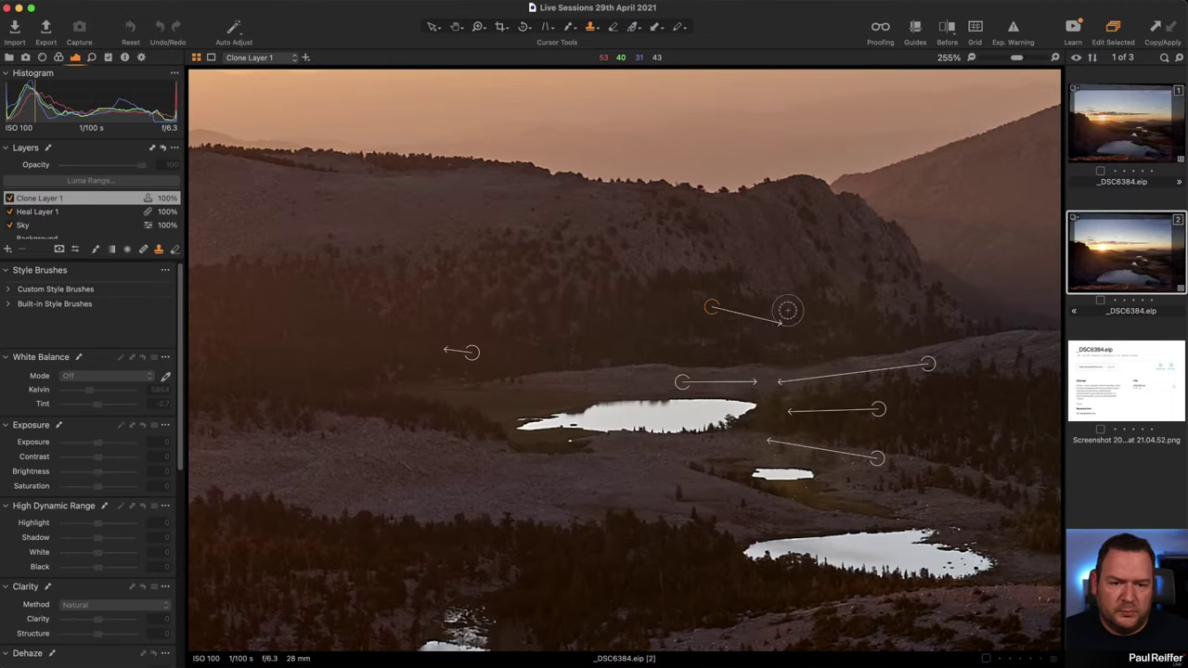
click(816, 334)
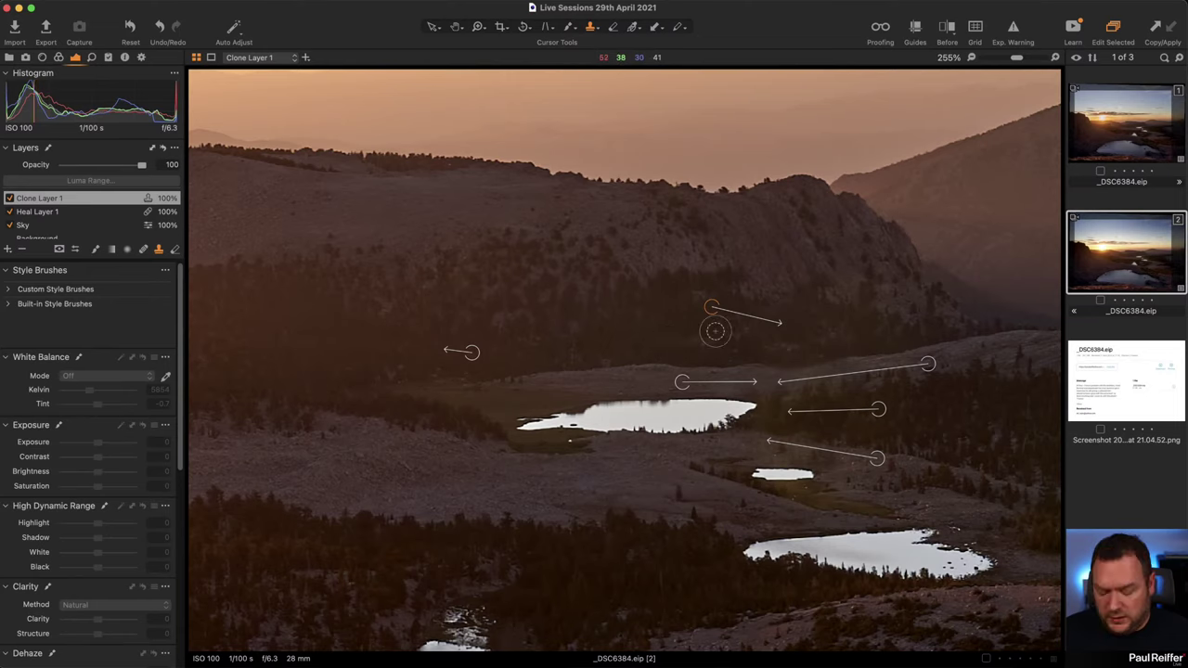
Compare the lake area with the first variant at 200%, and inspect Clone Layer 1's mask on the second variant at 300%.
key(z)
alt+click(666, 340)
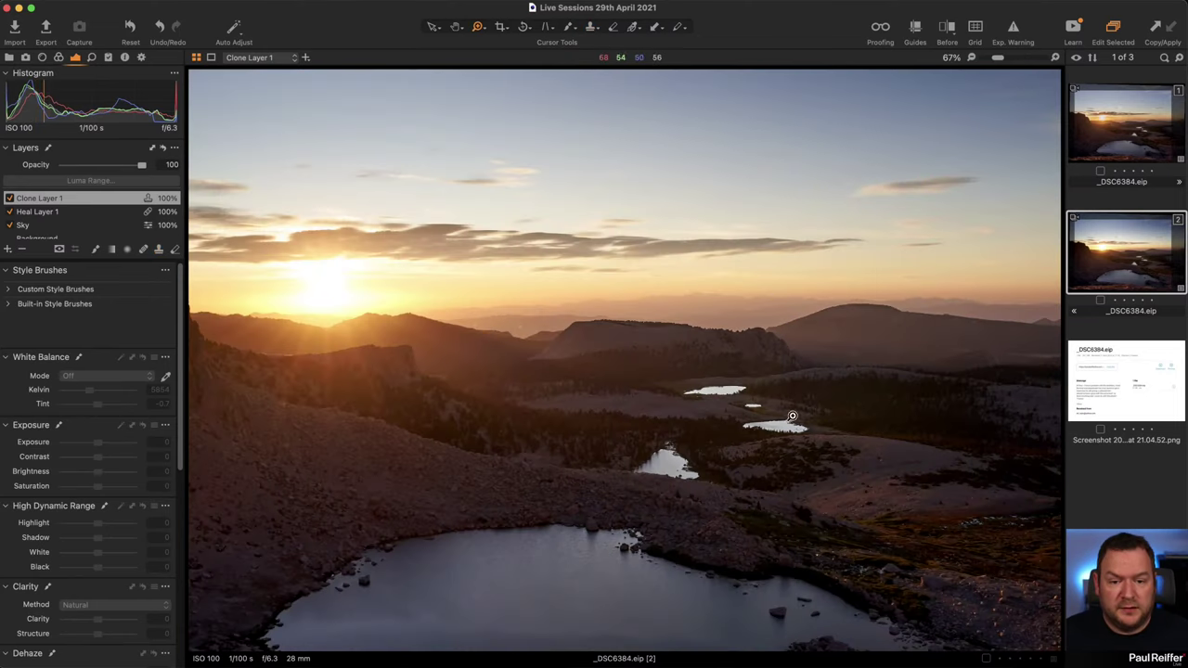
click(1147, 140)
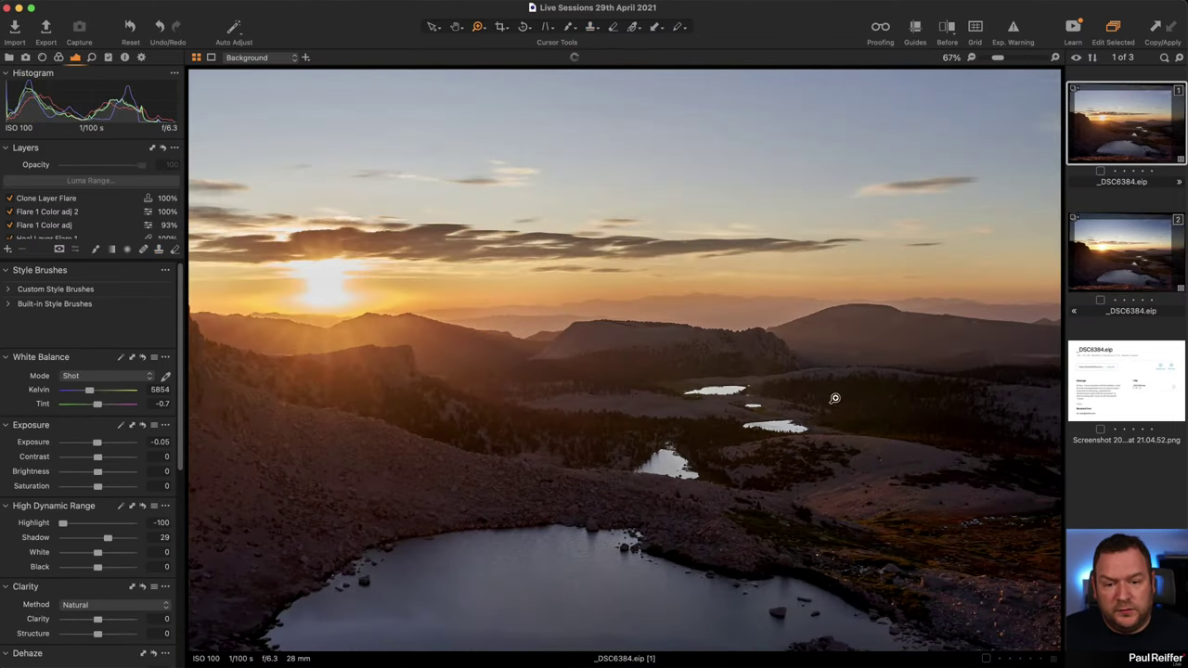
click(752, 376)
click(576, 347)
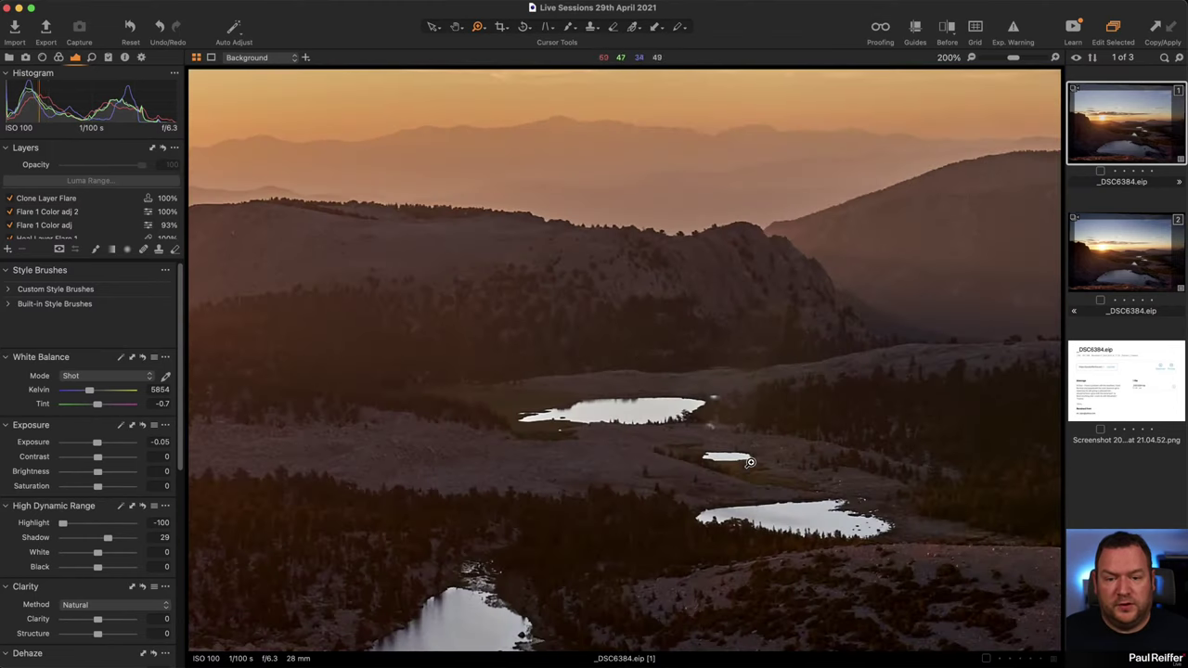
click(1102, 259)
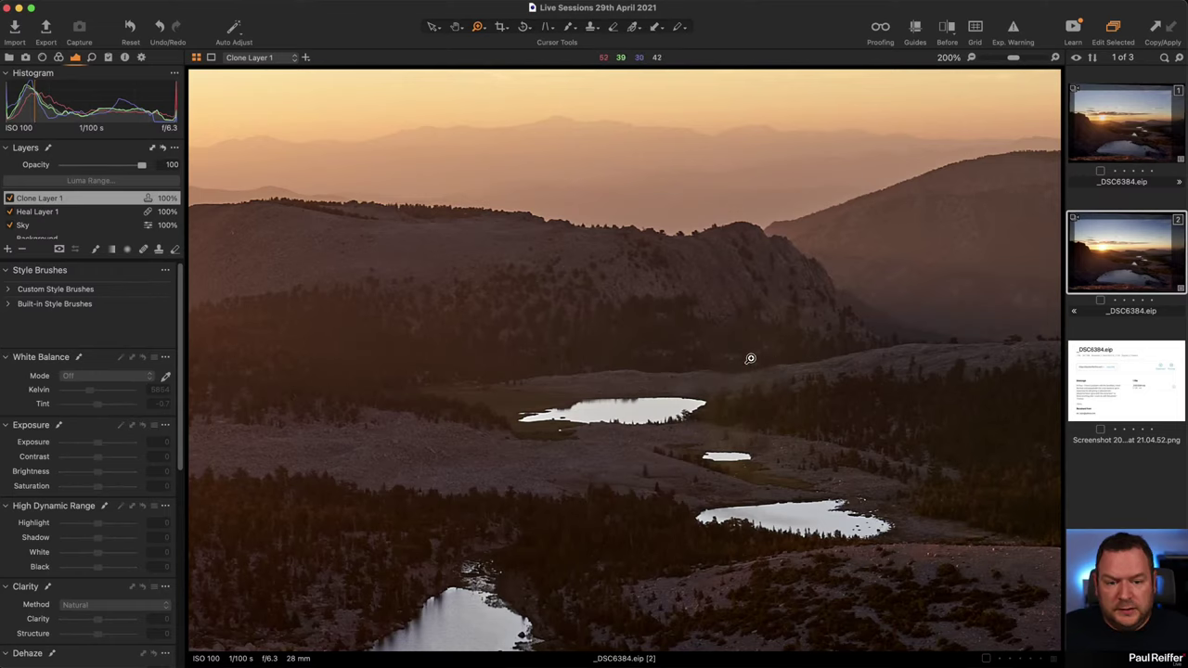
click(745, 398)
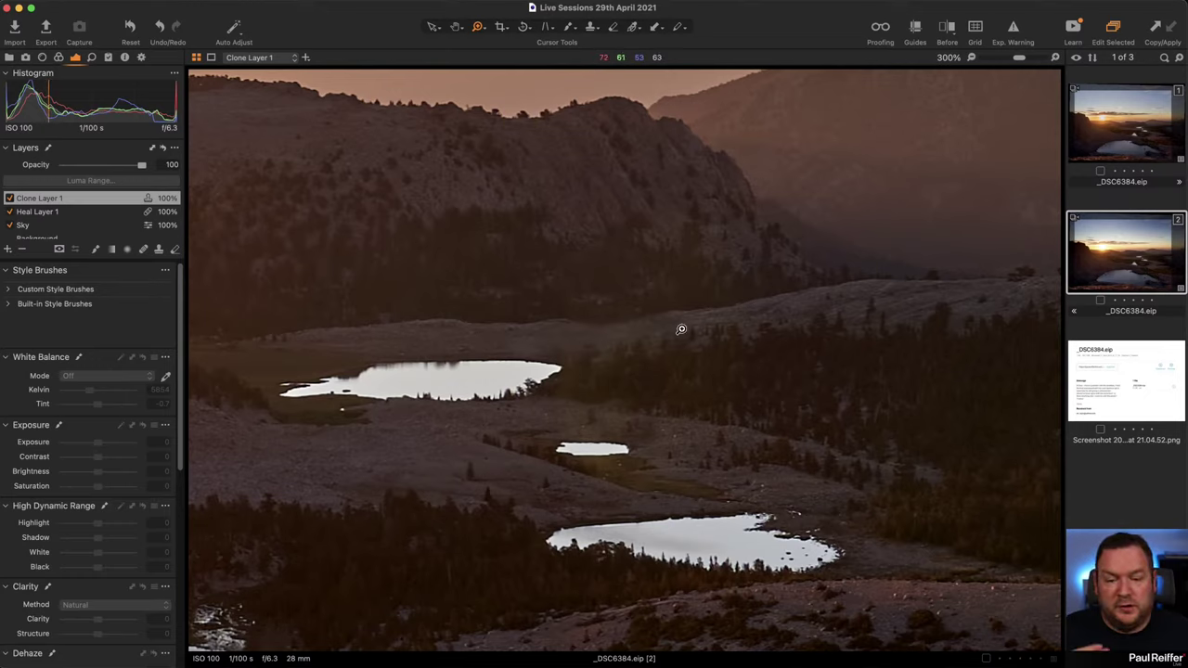
key(m)
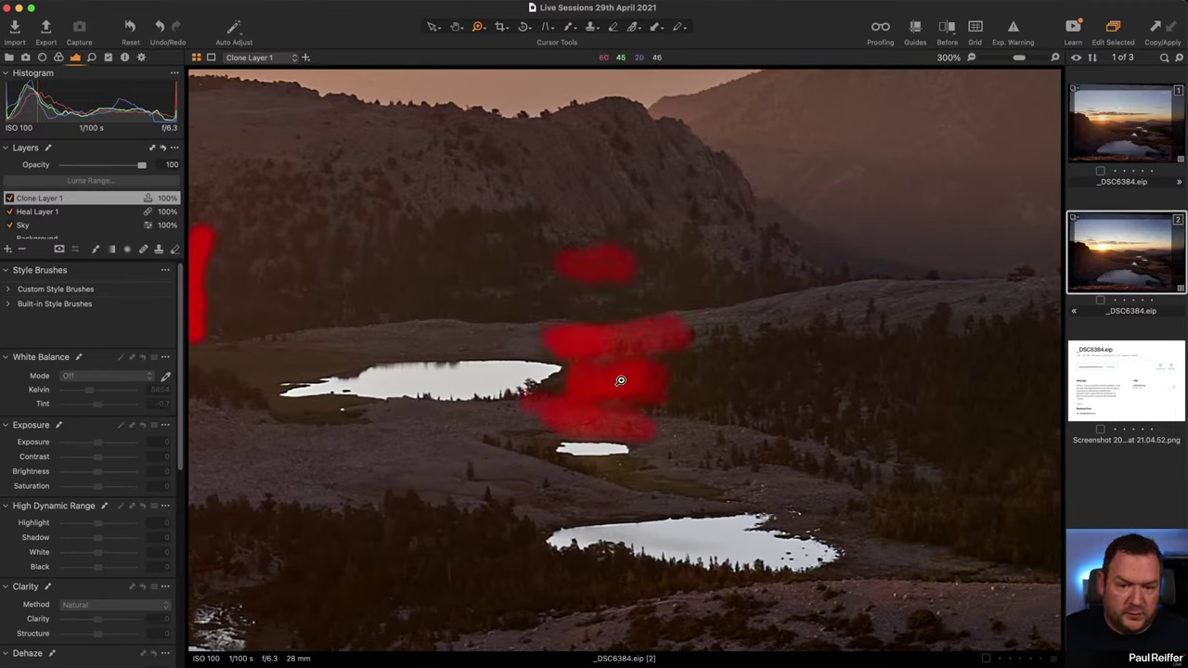
Add a new adjustment layer above Clone Layer 1 and name it Colour Fix.
click(7, 251)
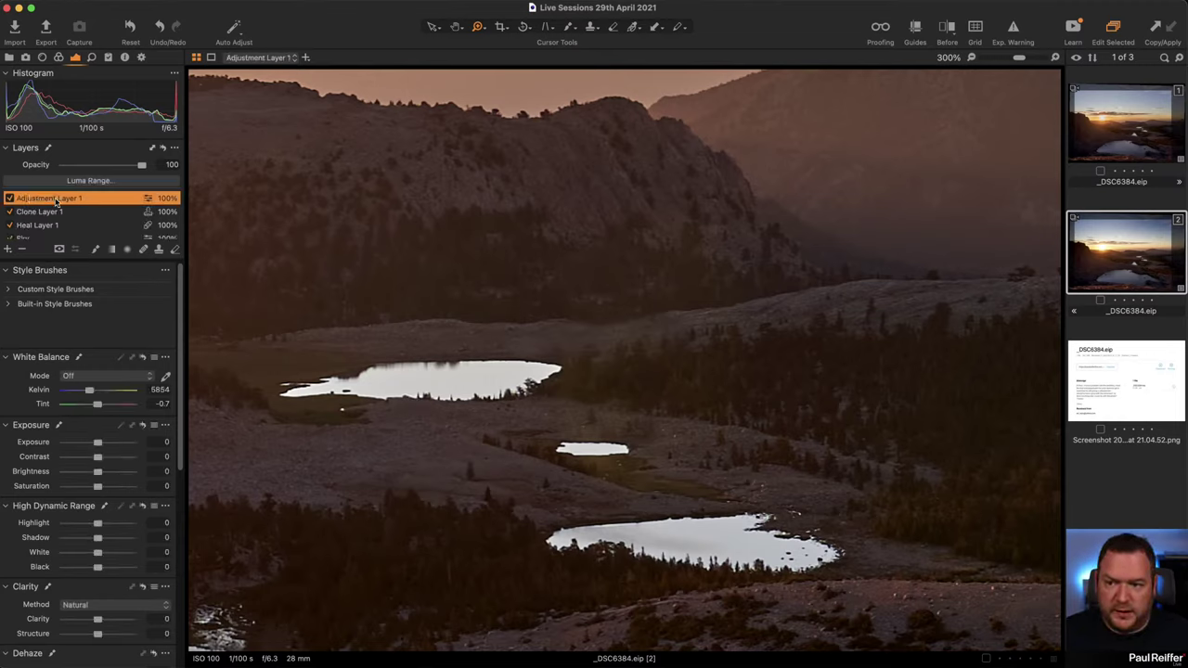
double_click(53, 198)
text(Colour)
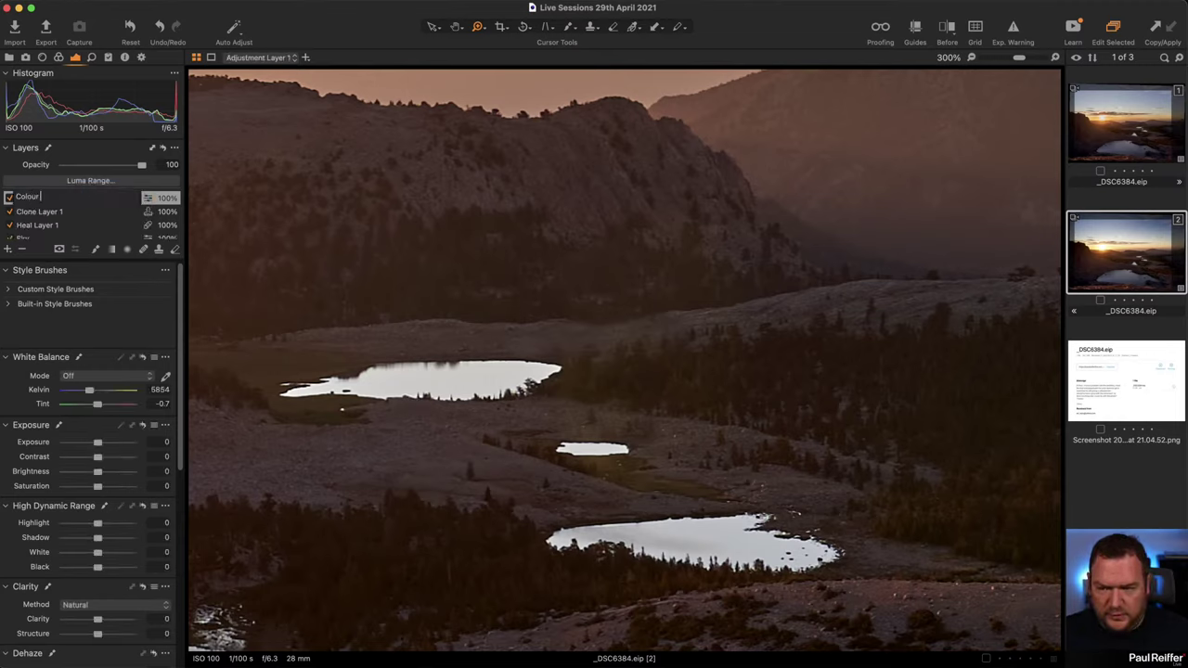
text( Fix)
key(Return)
Brush the Colour Fix mask over the flare remnants at size 58, hardness 0, flow 19, and set Clarity to 7 and Structure to 26.
key(b)
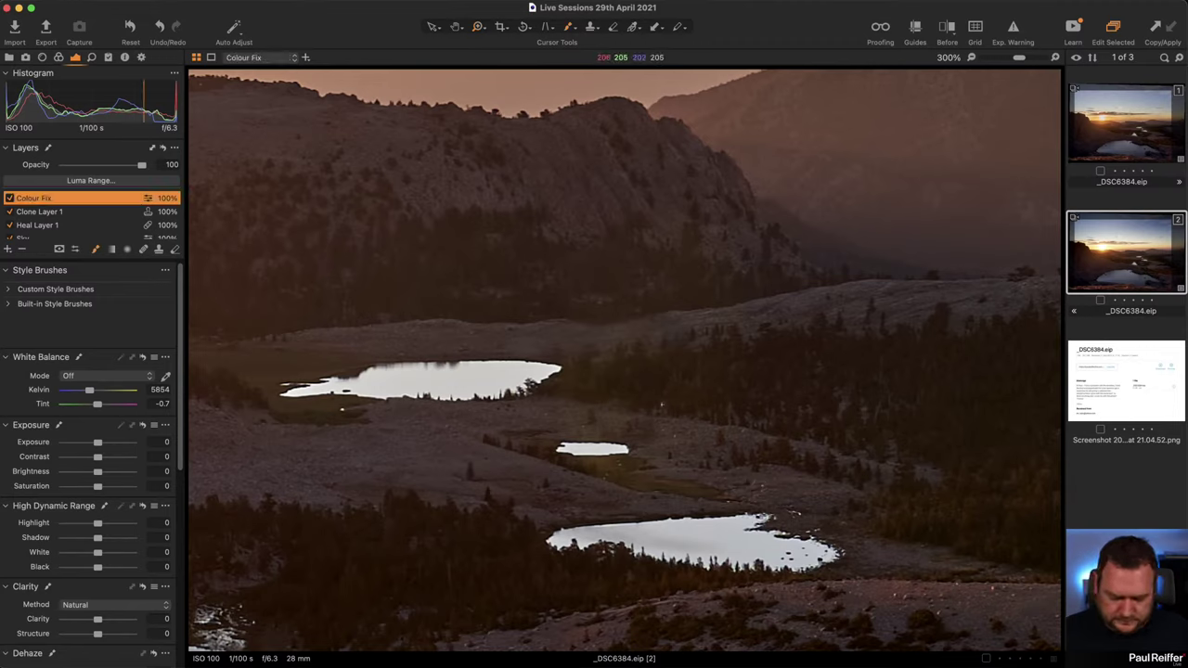
right_click(627, 320)
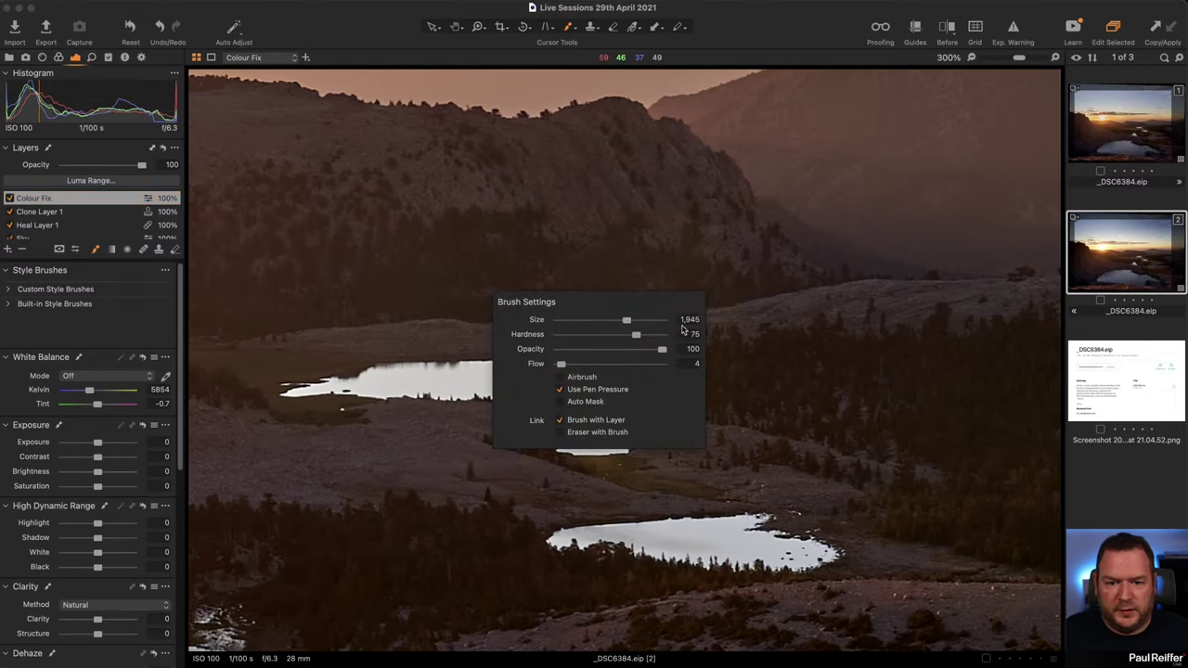
mouse_move(583, 324)
mouse_down()
mouse_move(631, 332)
mouse_move(543, 329)
mouse_up()
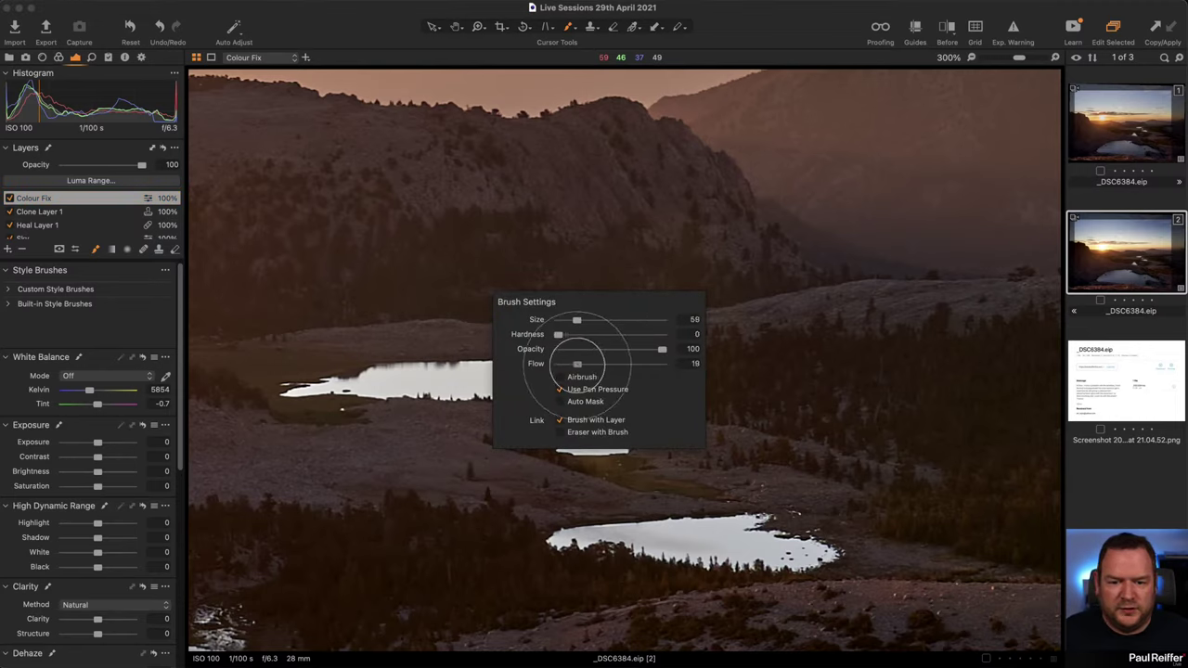
mouse_move(587, 283)
mouse_down()
mouse_move(552, 311)
mouse_move(637, 320)
mouse_move(574, 381)
mouse_move(605, 392)
mouse_move(604, 413)
mouse_move(665, 415)
mouse_move(575, 406)
mouse_move(594, 291)
mouse_up()
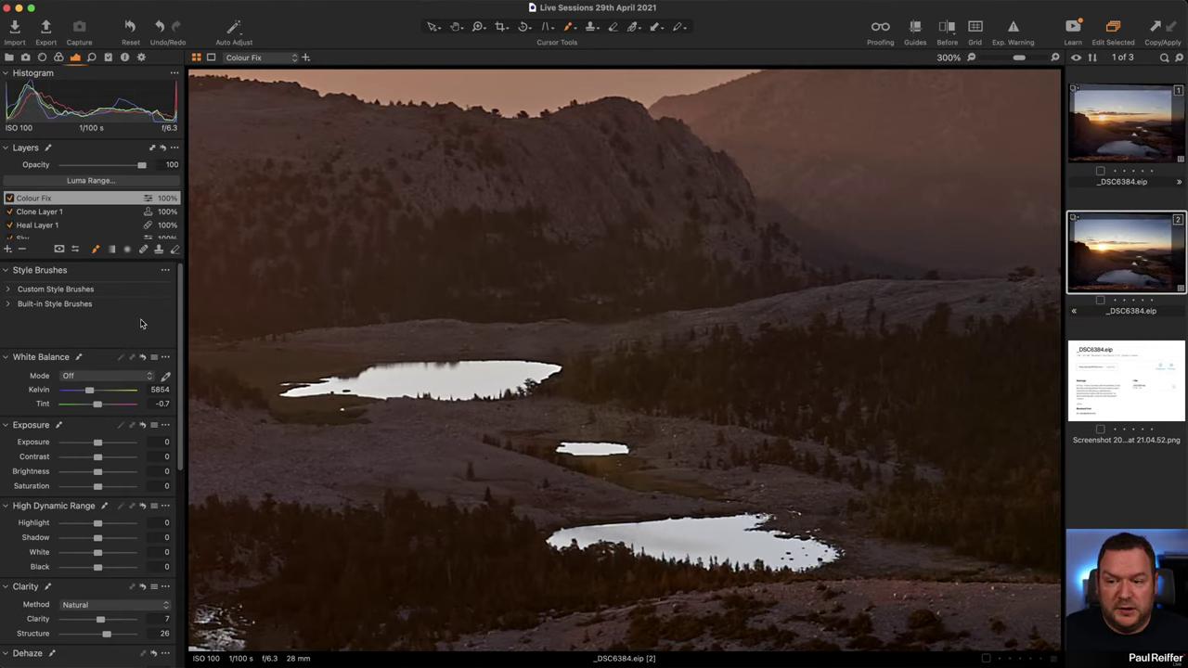
Reduce the Colour Fix layer's yellow saturation to -21.3 and green saturation to -9.1 with the basic Color Editor.
click(59, 57)
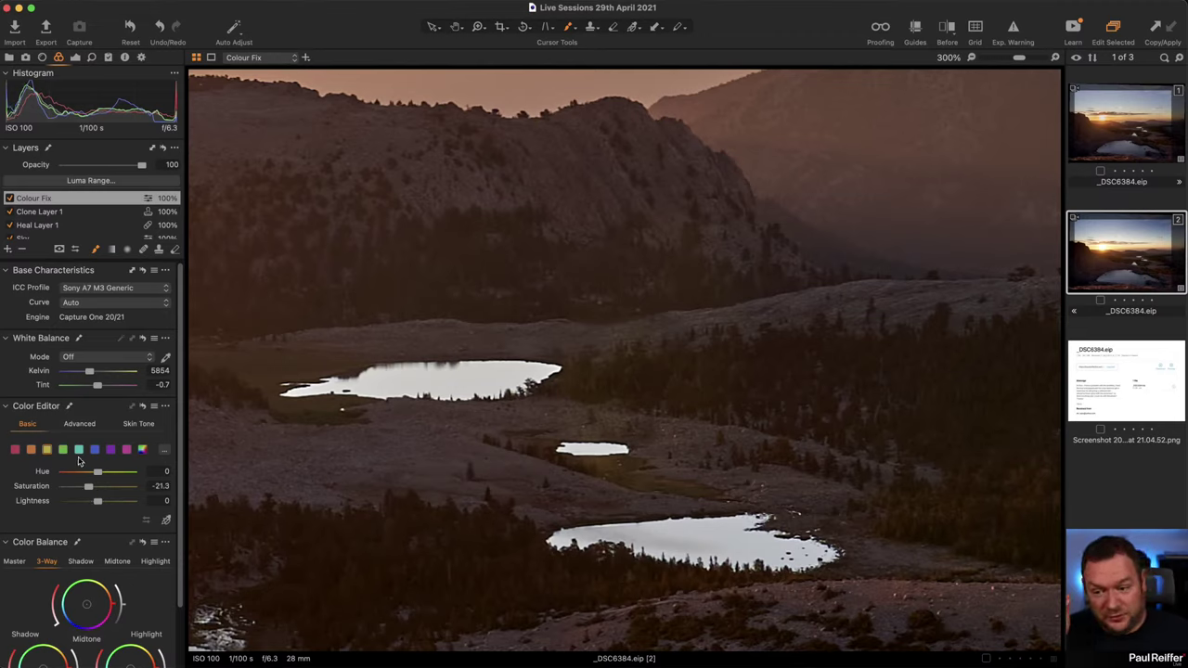
click(66, 453)
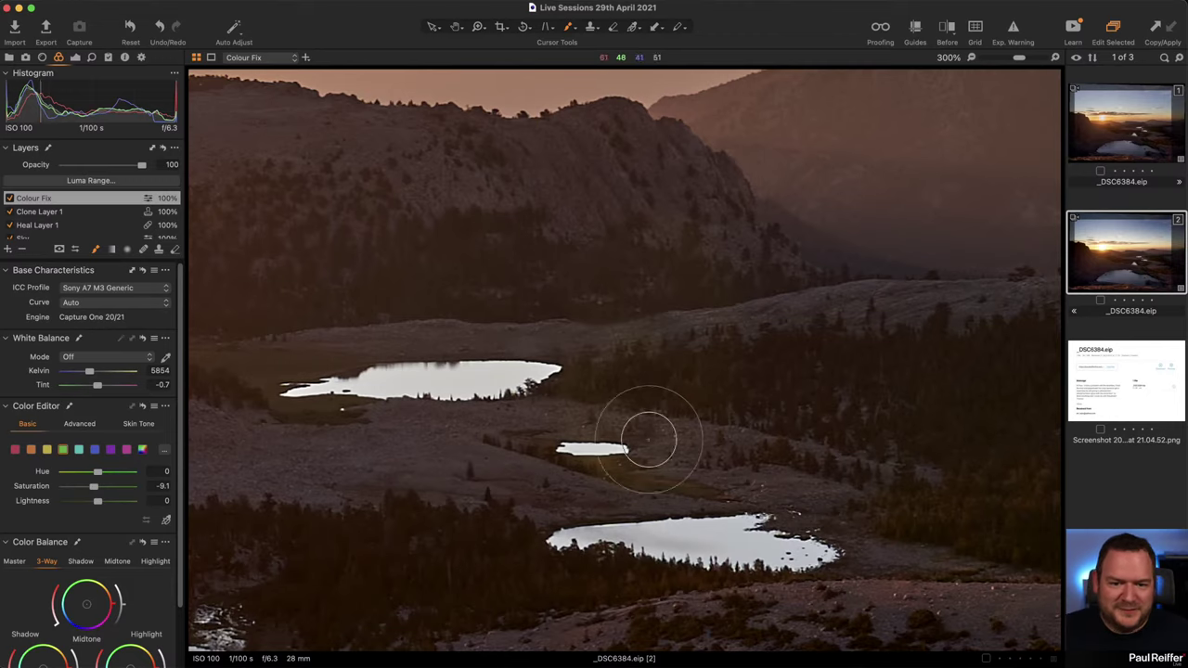
Inspect the retouched valley around the small lakes and compare it with the first variant of _DSC6384.eip.
key(p)
drag(532, 323, 390, 353)
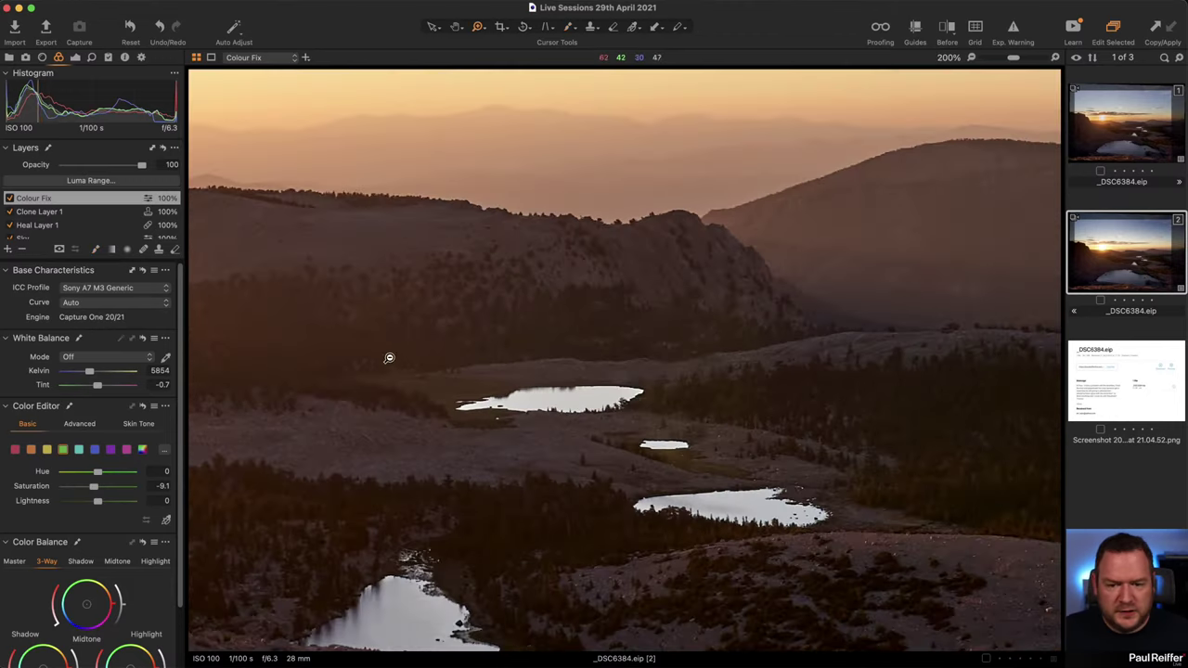
click(1106, 141)
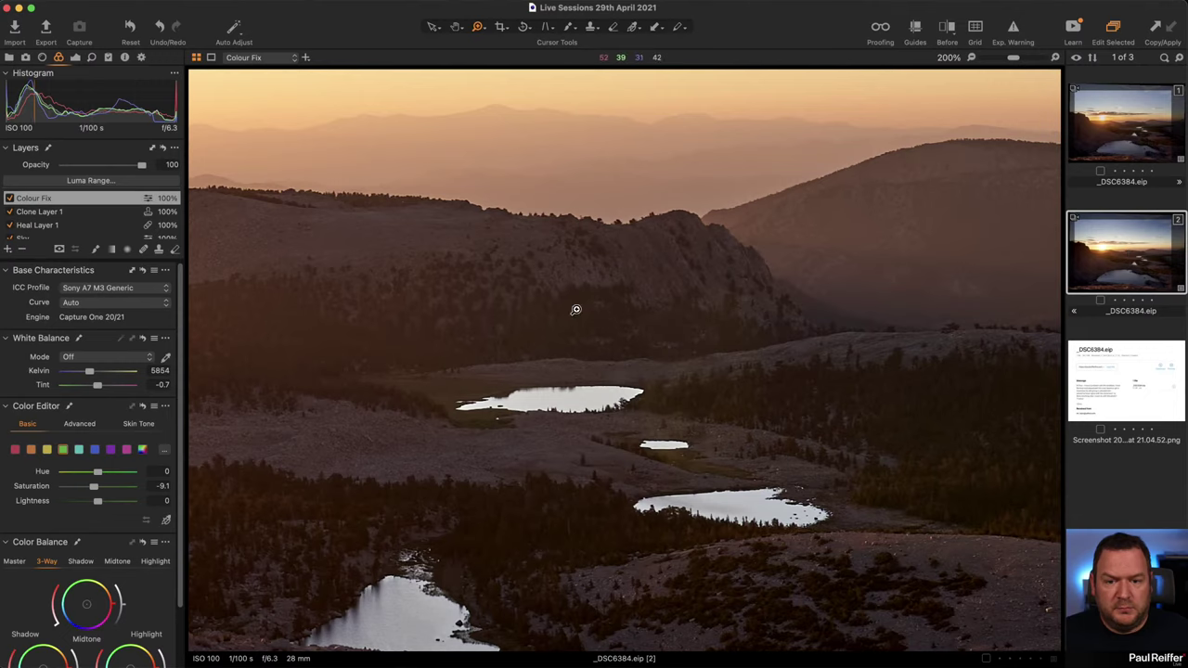
alt+click(606, 357)
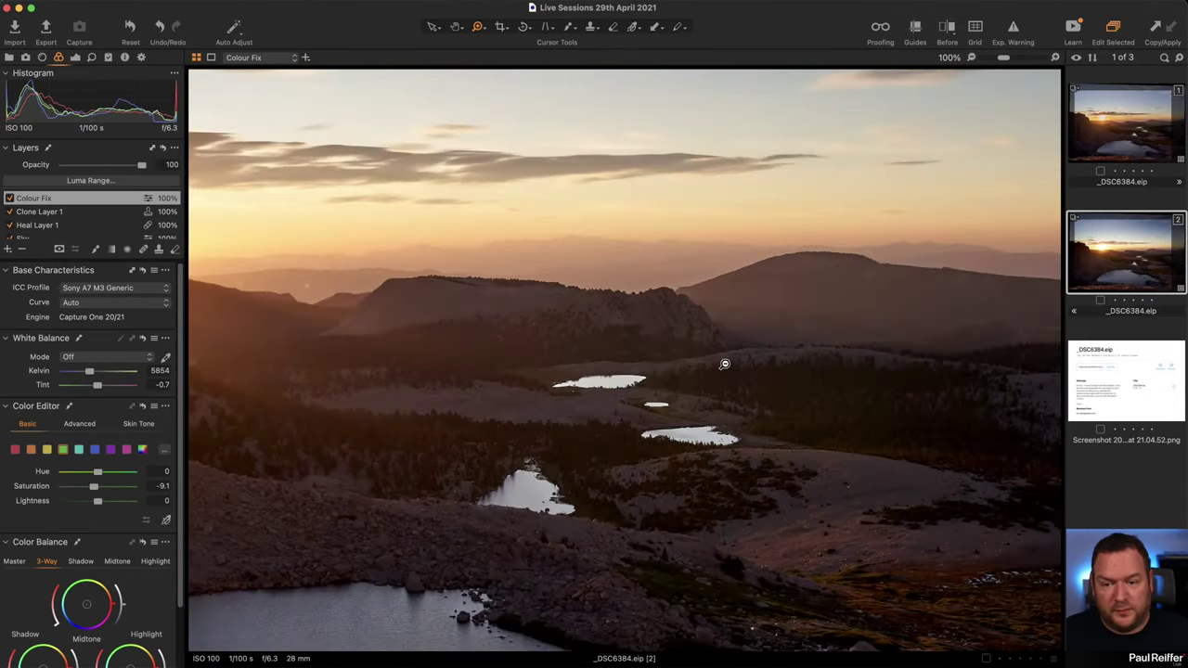
On Heal Layer 1, heal the faint flare spot over the distant hills nearest the sun, sampling clean haze beside it.
drag(205, 238, 394, 317)
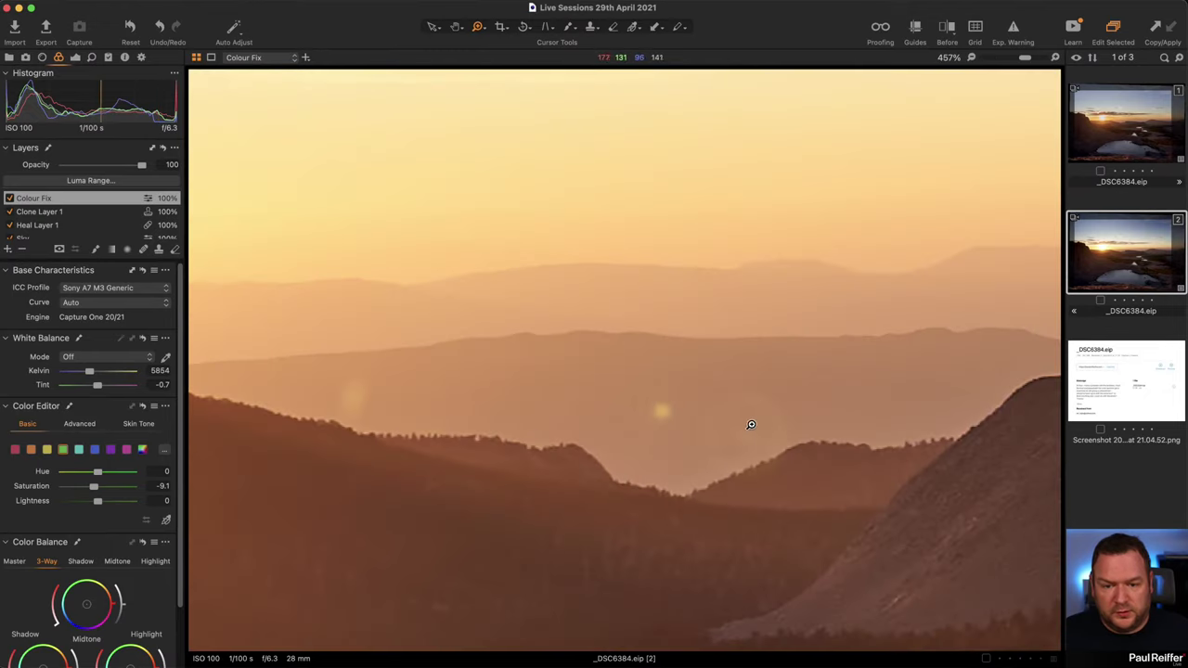
scroll(54, 227, down, 1)
click(47, 222)
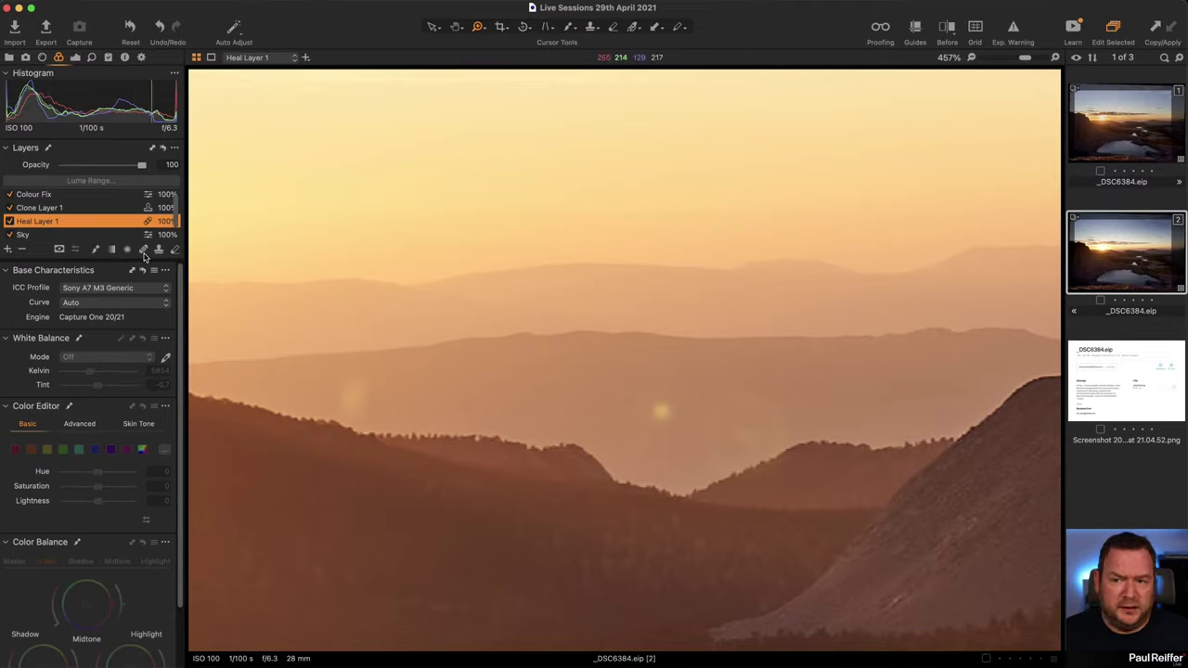
key(q)
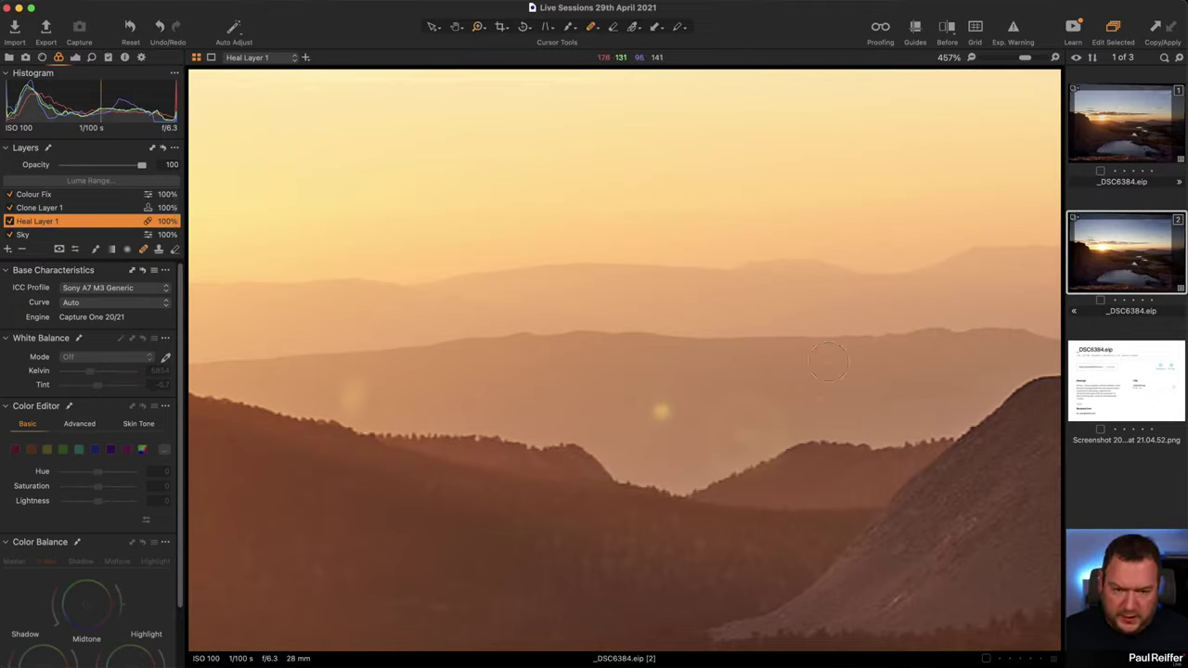
right_click(788, 387)
drag(792, 392, 776, 390)
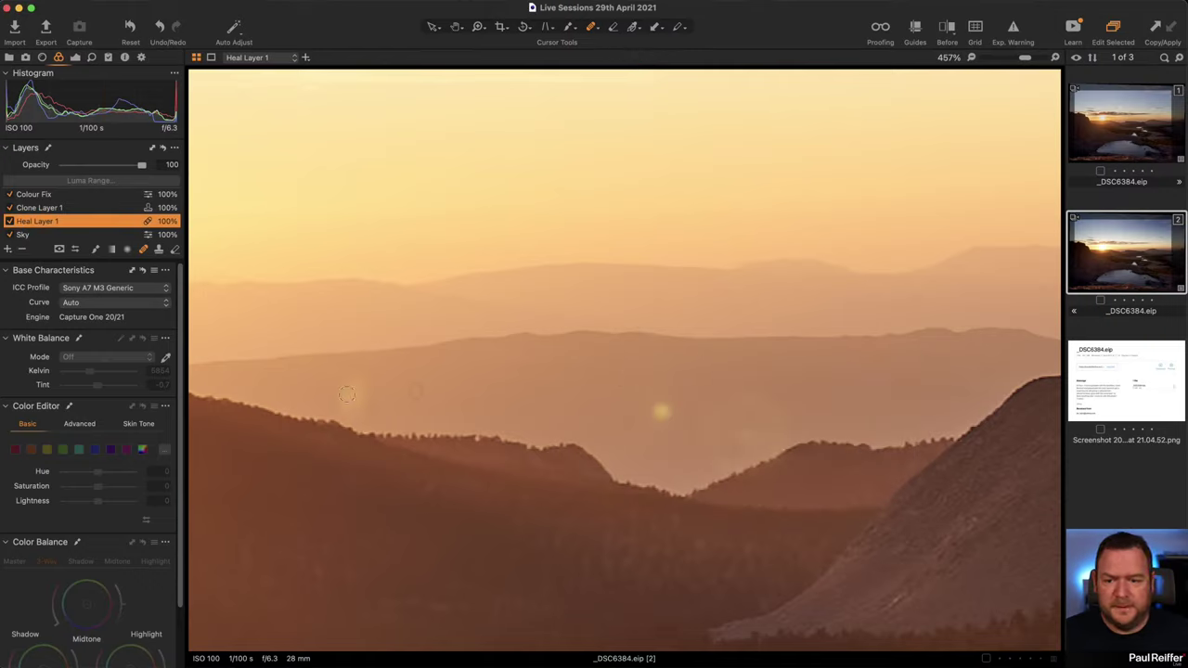
drag(340, 392, 417, 392)
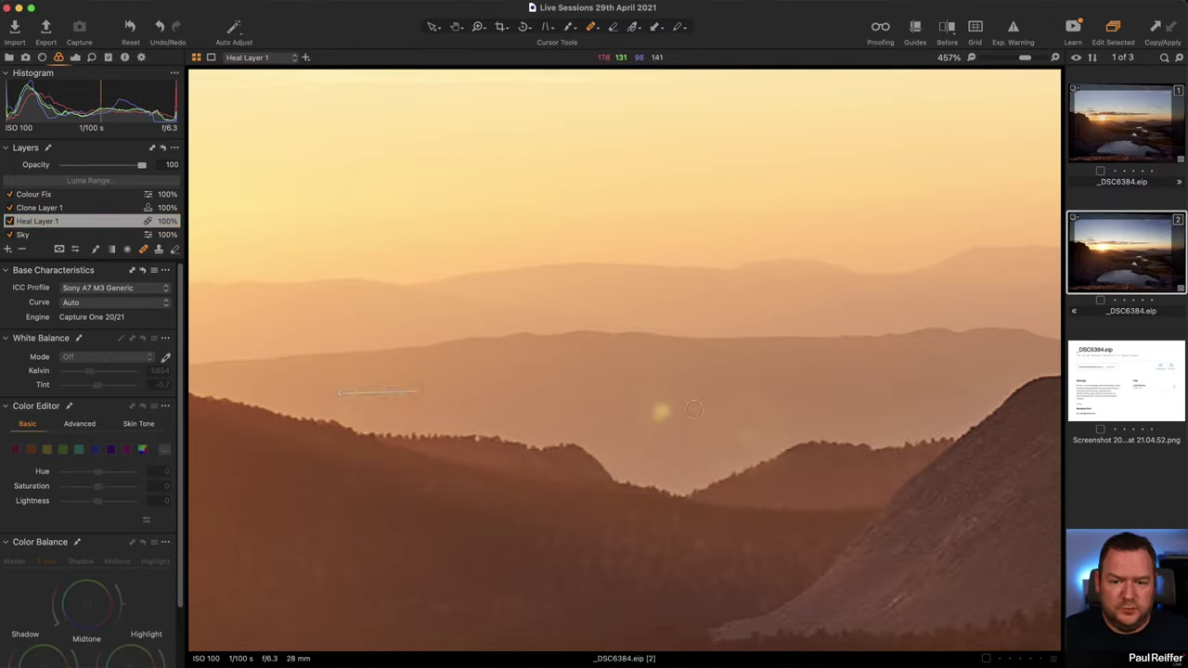
Heal the yellow flare dot and the faint spot beside it, moving the latter's source farther along the distant ridge.
click(661, 411)
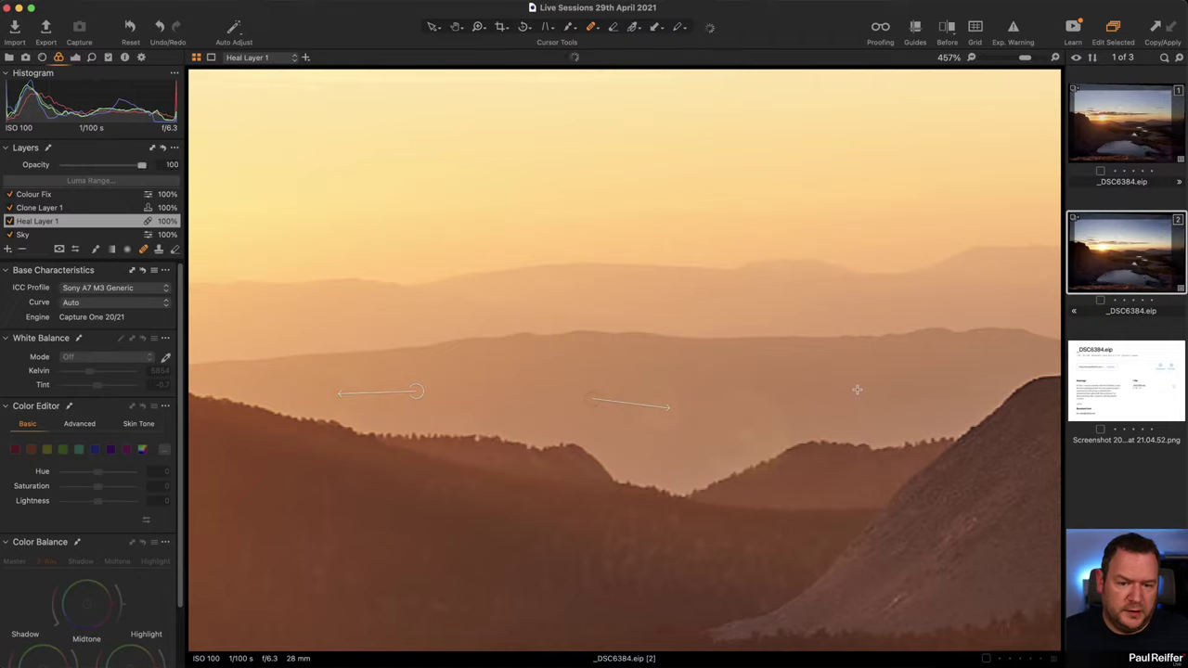
click(753, 408)
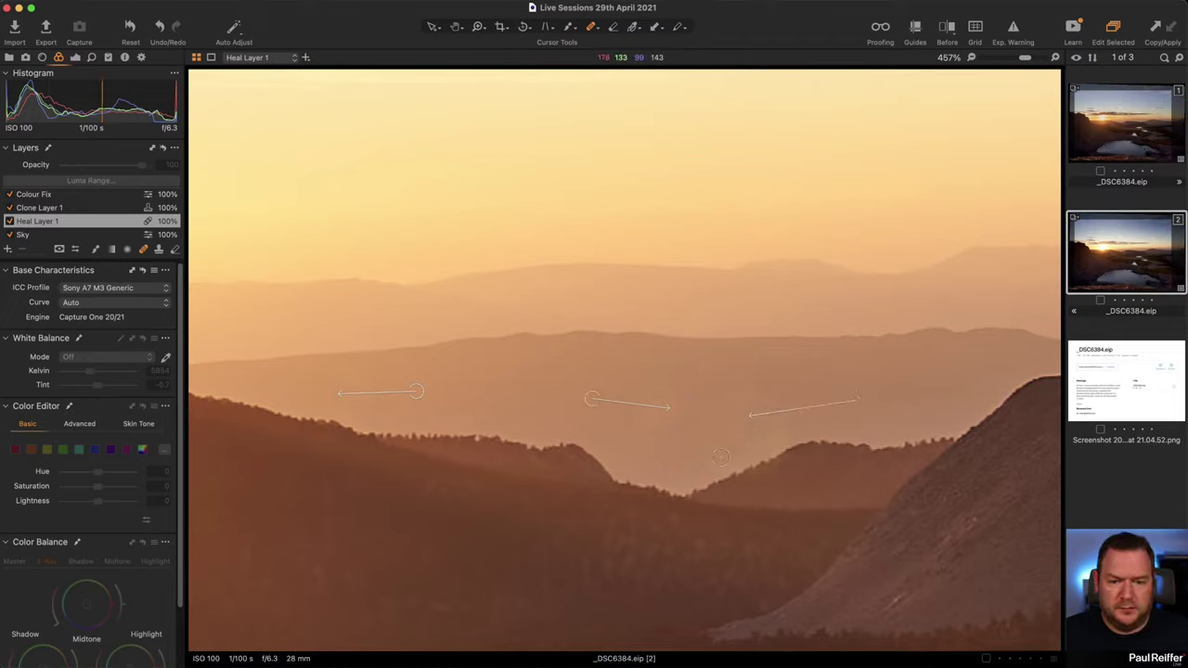
drag(858, 400, 883, 380)
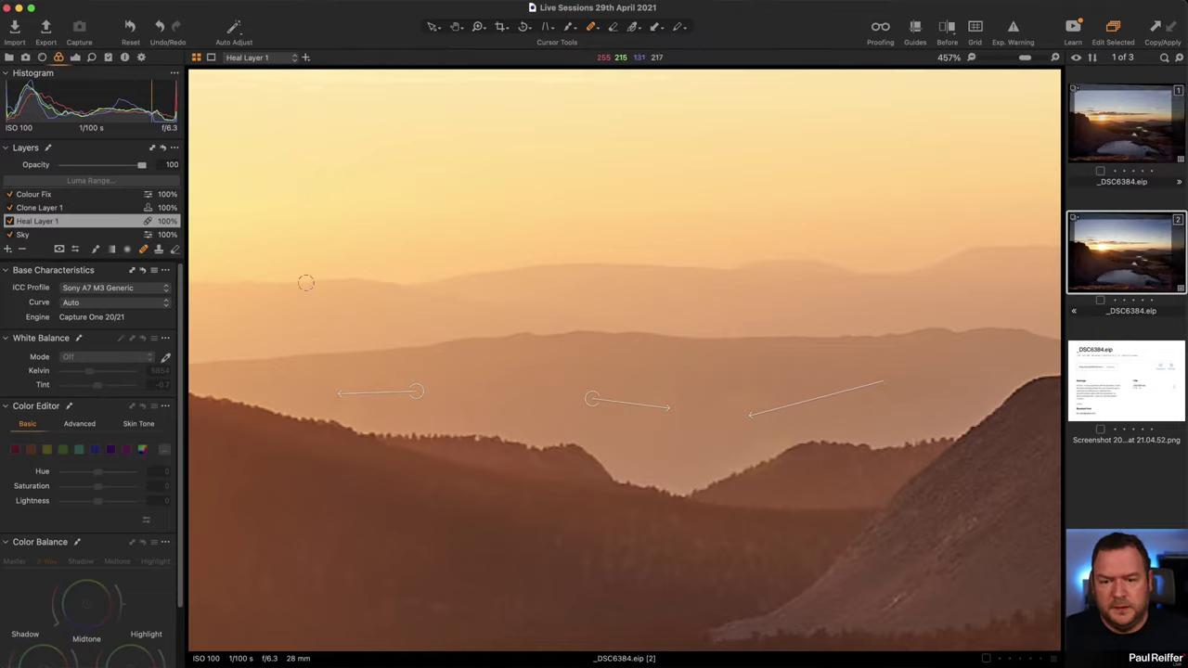
Compare the whole retouched image with the first variant of _DSC6384.eip.
key(z)
key(super+0)
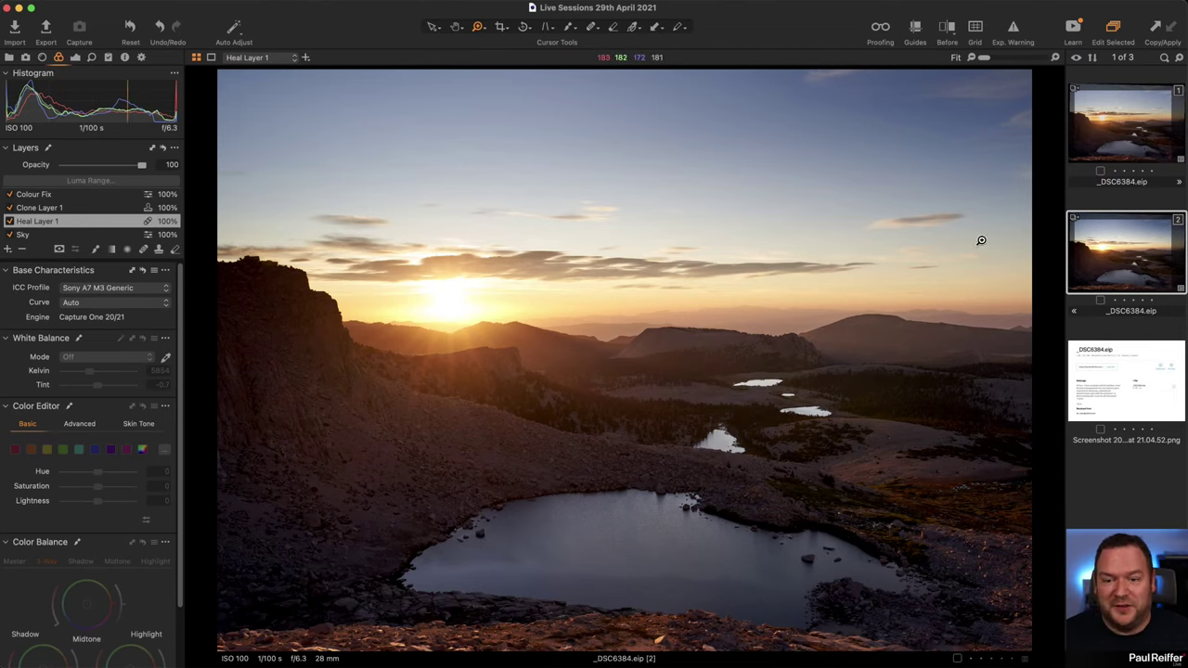
click(1132, 135)
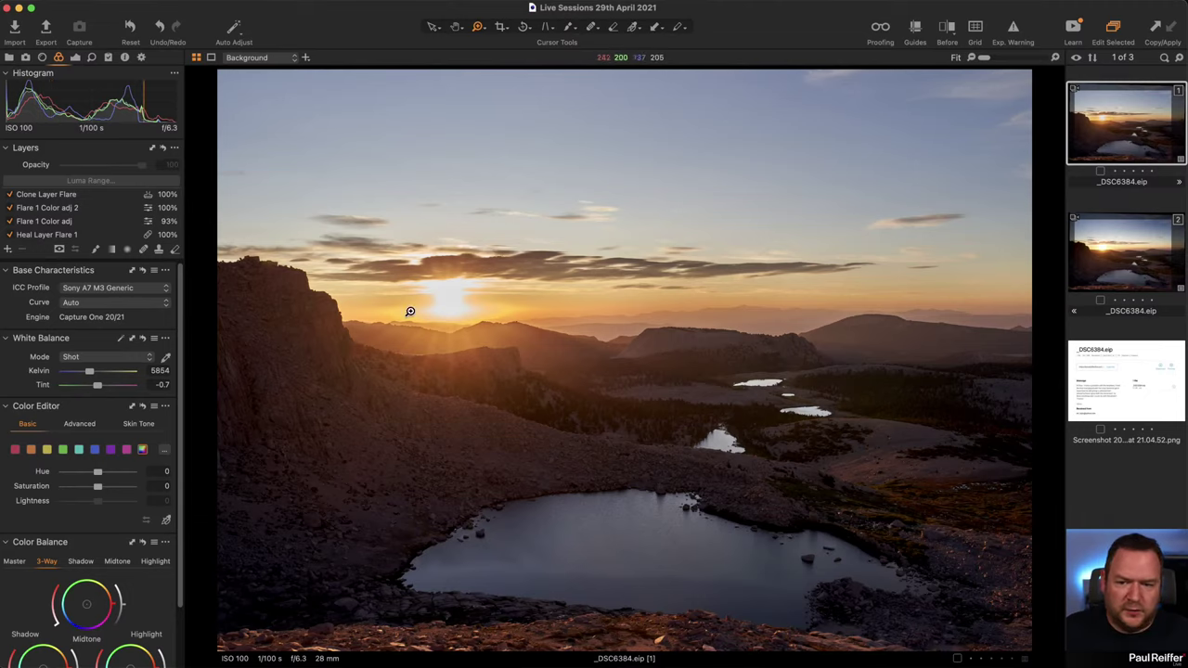
click(1124, 259)
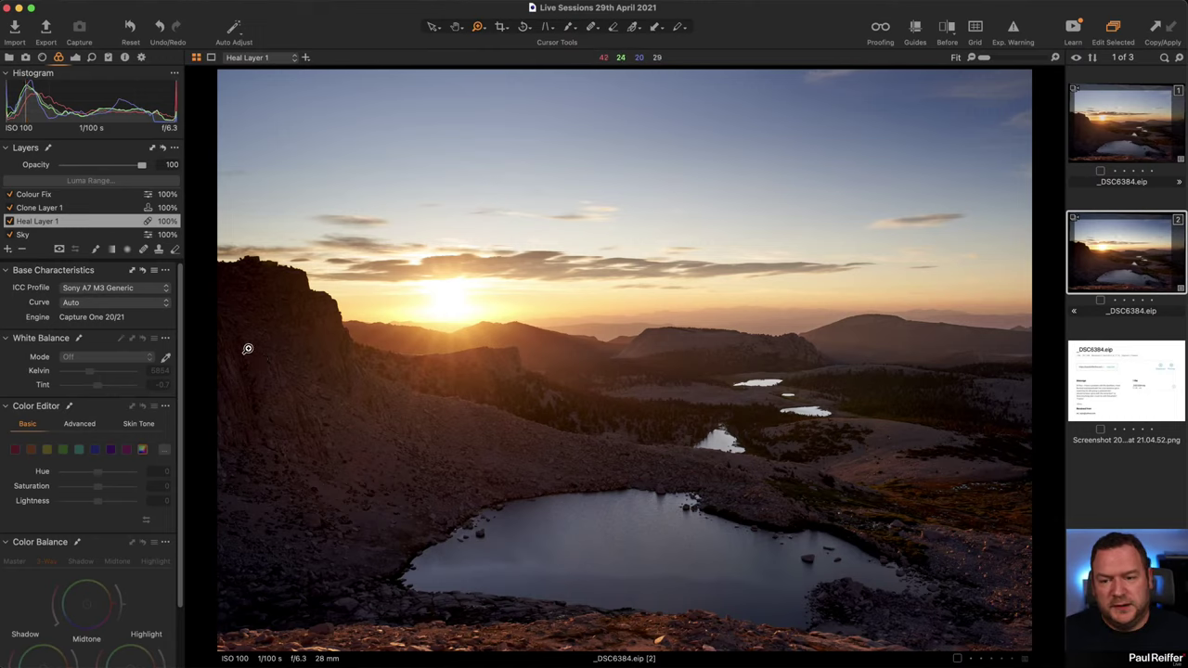
Add a filled adjustment layer and set its white balance to 6444 Kelvin with tint -0.1.
click(8, 249)
click(61, 271)
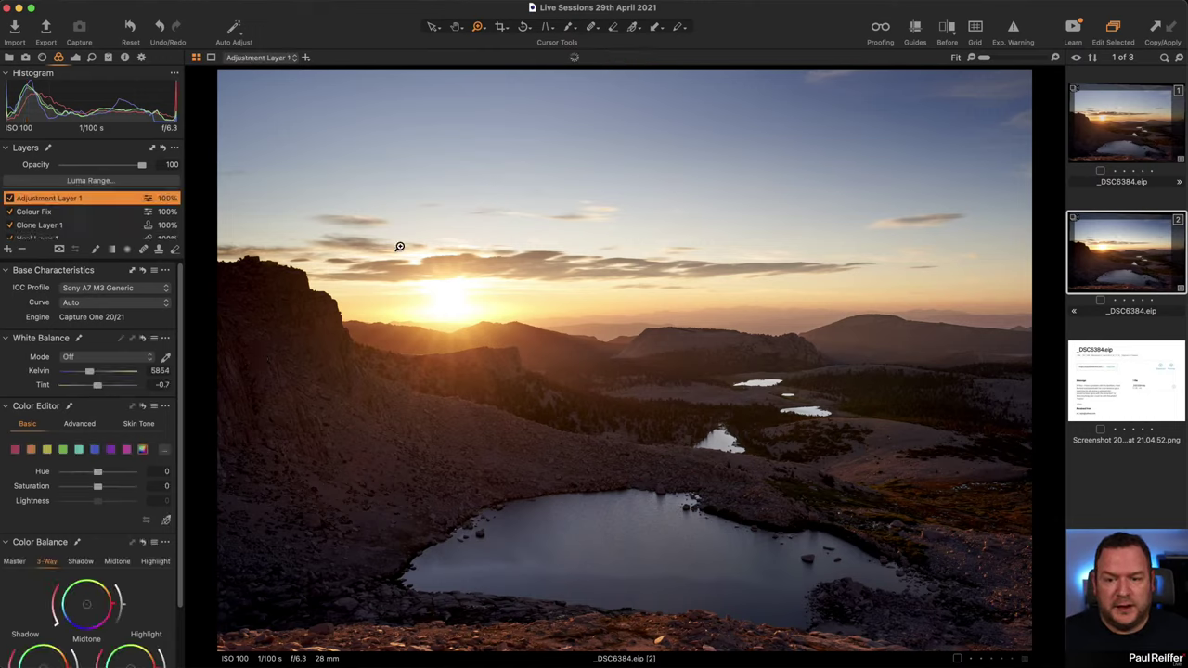
drag(90, 375, 92, 376)
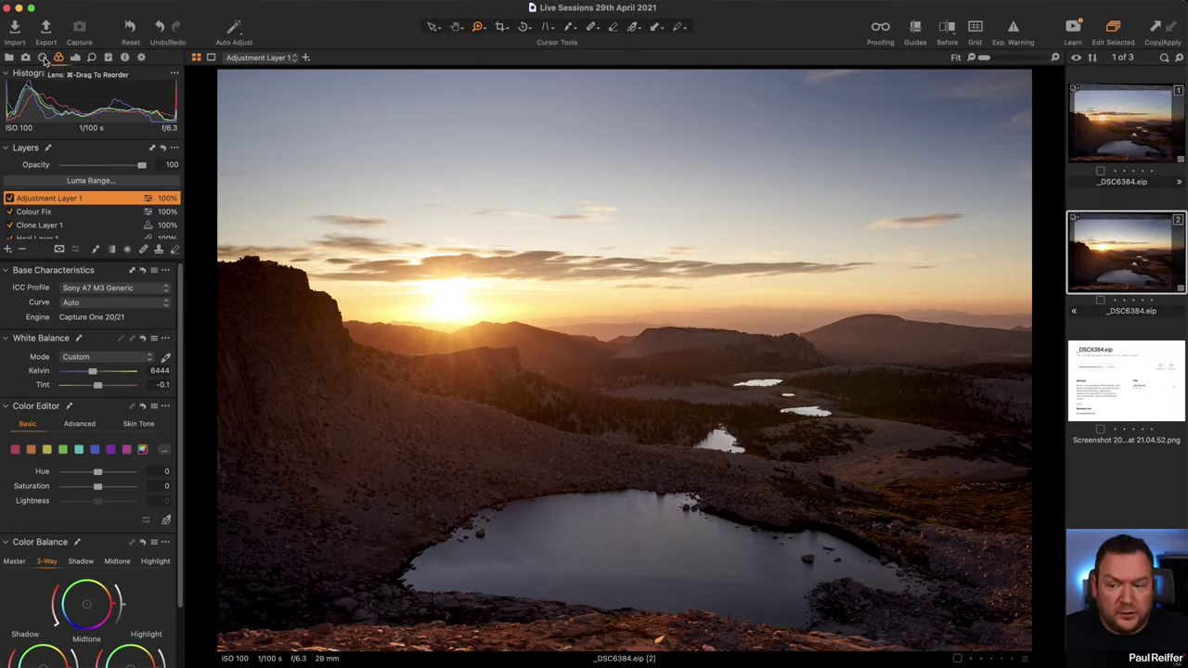
Adjust the cyan range on the new layer, and set the blue range's saturation to 4.9 and lightness to -4.
click(84, 450)
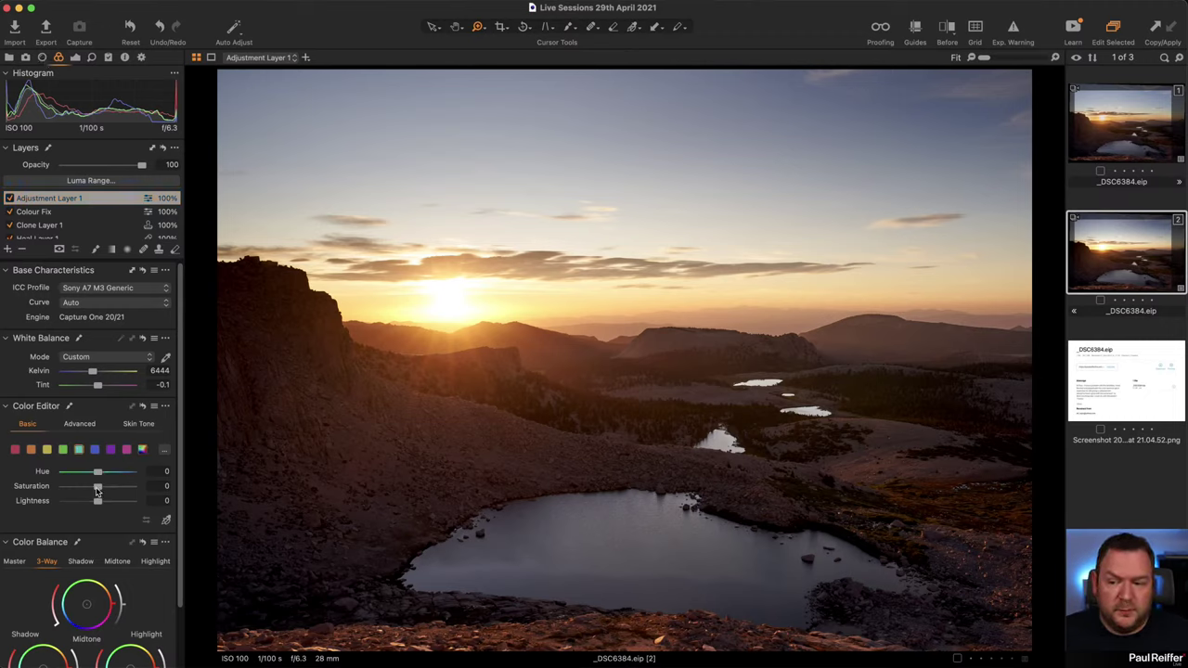
drag(97, 489, 93, 506)
click(95, 450)
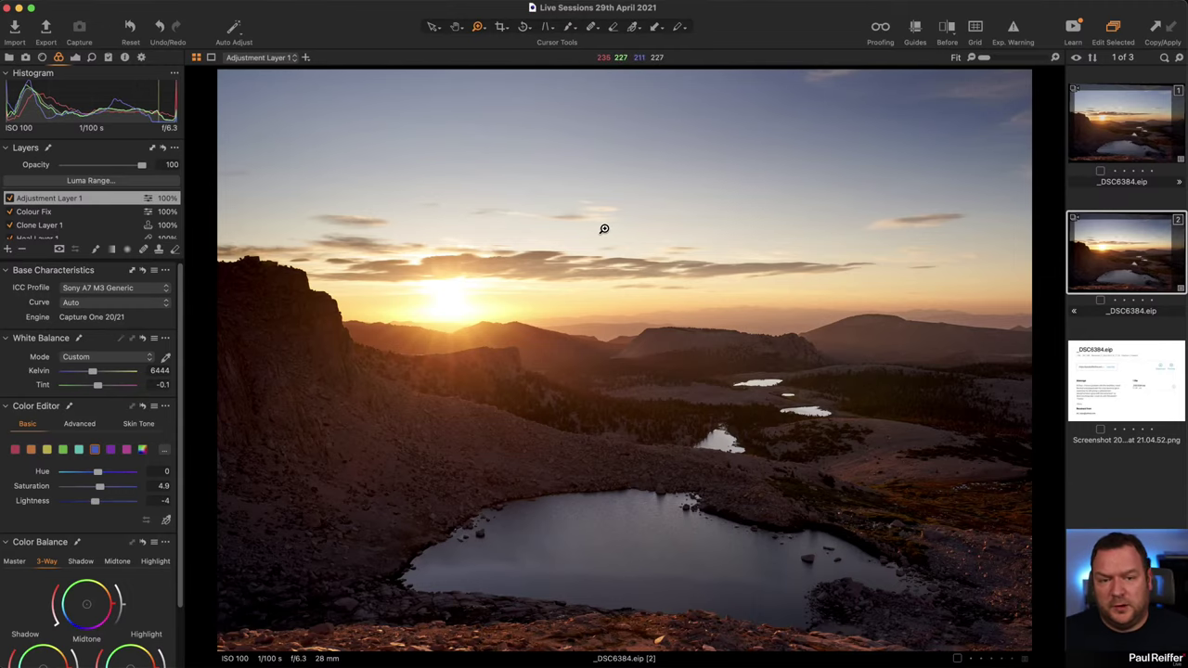
Review the edit with the before/after split slider and check it against the first variant.
key(y)
drag(622, 358, 133, 405)
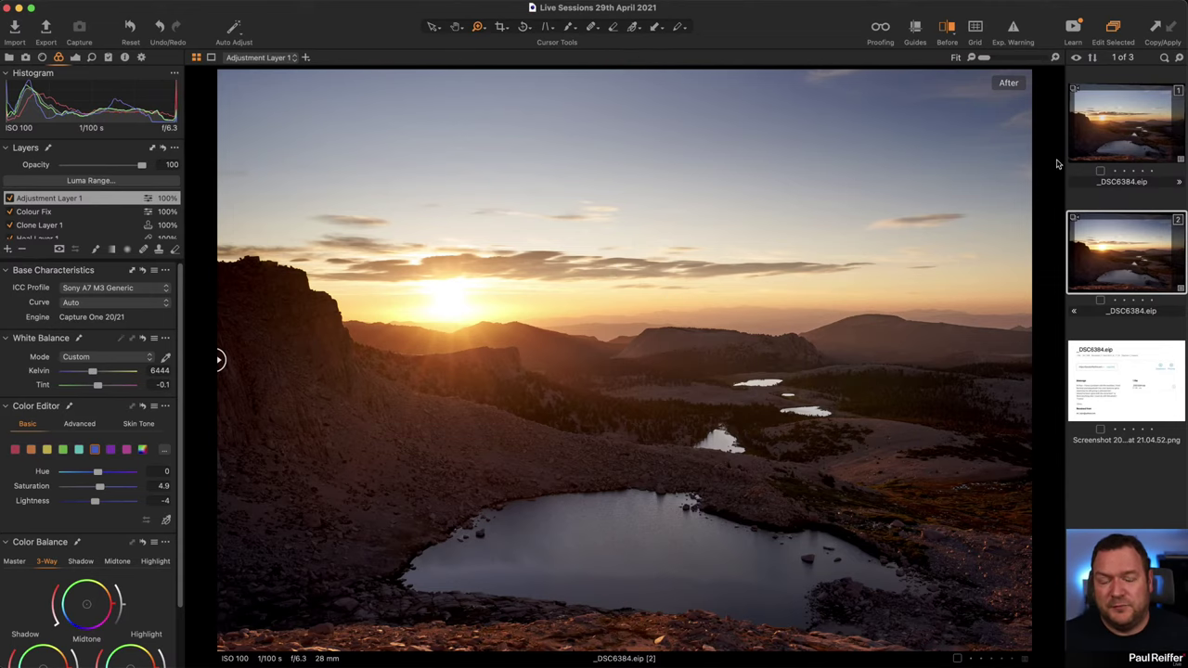
click(1113, 133)
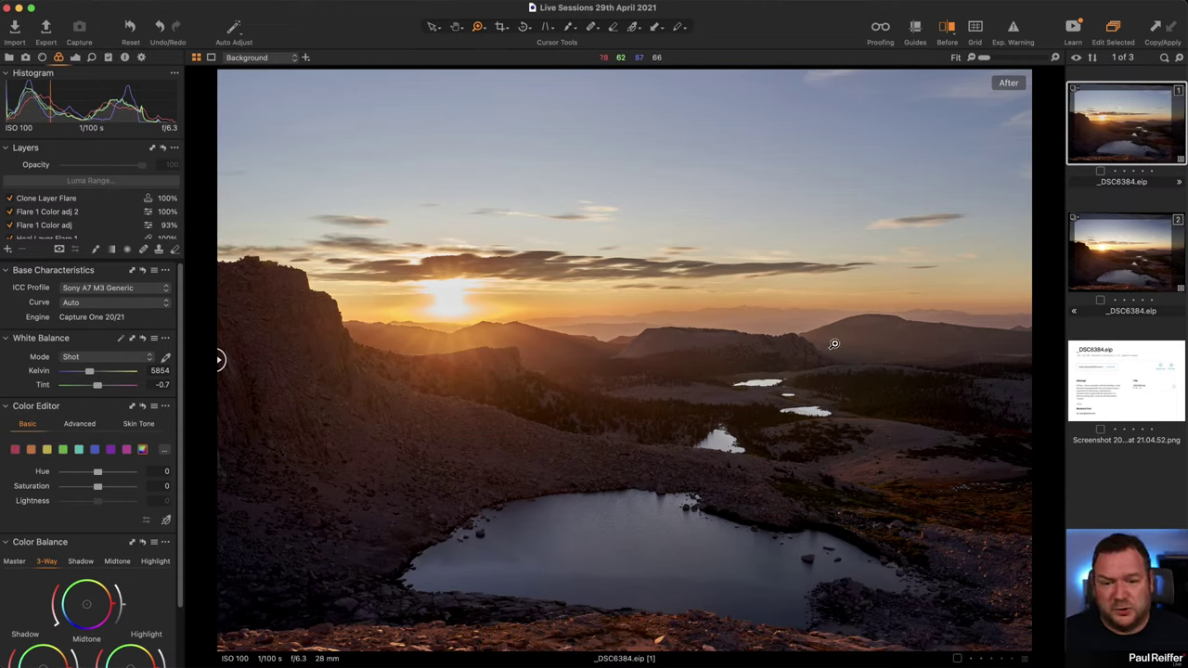
click(1134, 257)
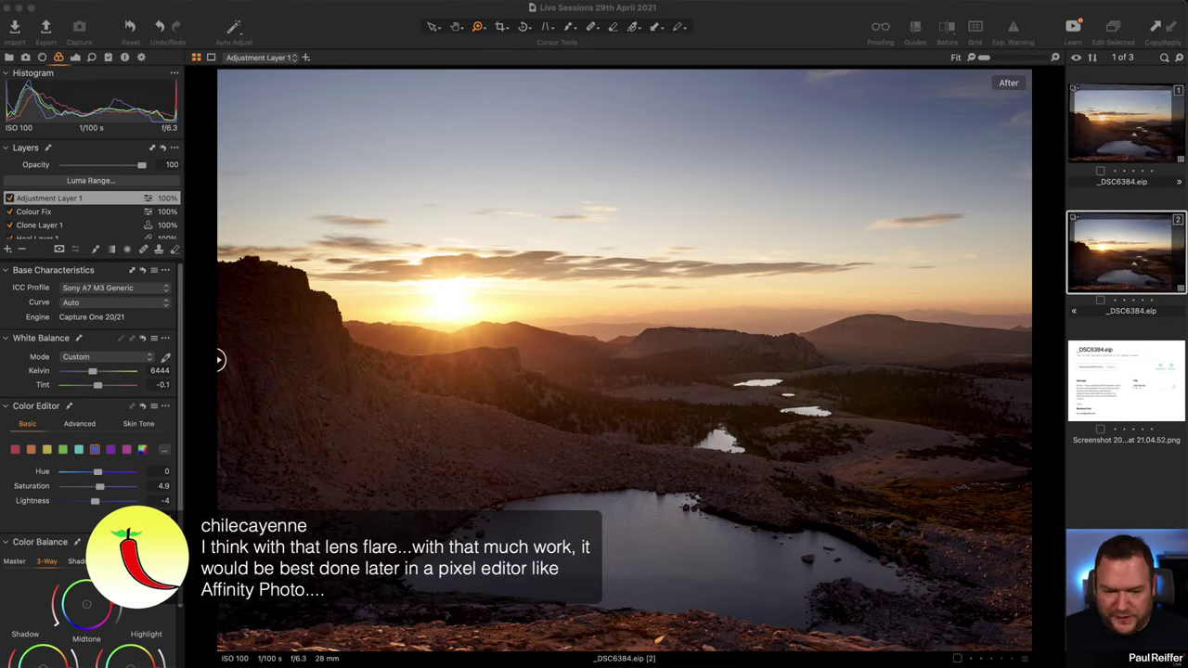
Compare the valley lakes and dark hillside in close-up between the second and first variants.
click(623, 265)
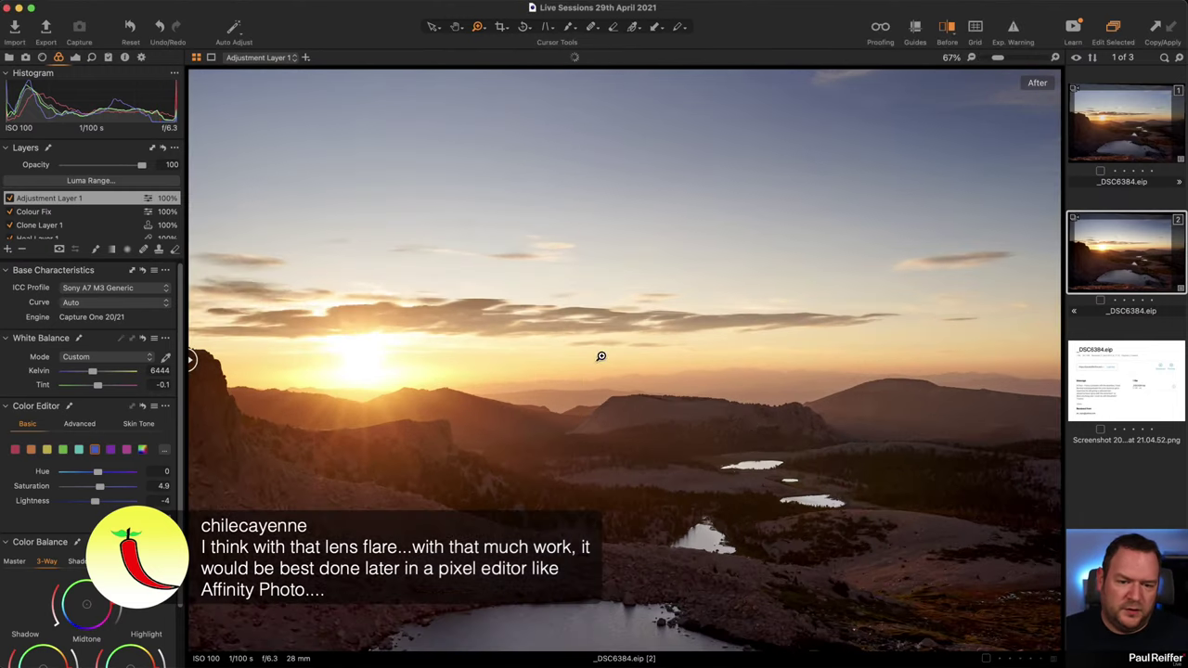
drag(601, 356, 884, 548)
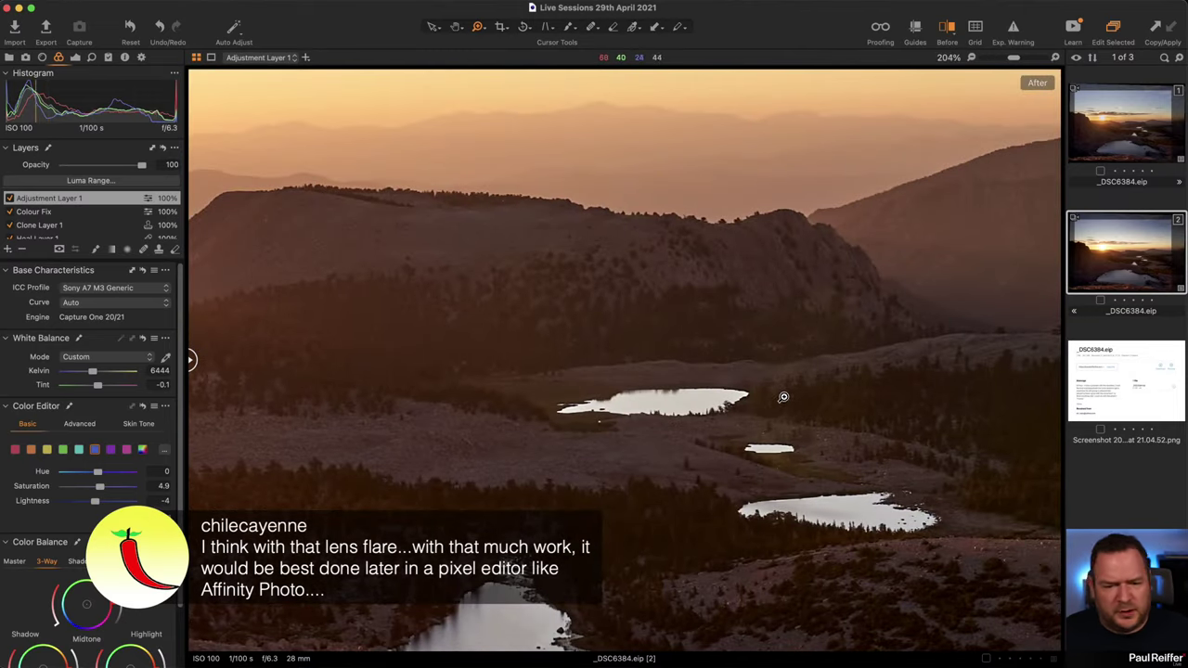
click(1119, 137)
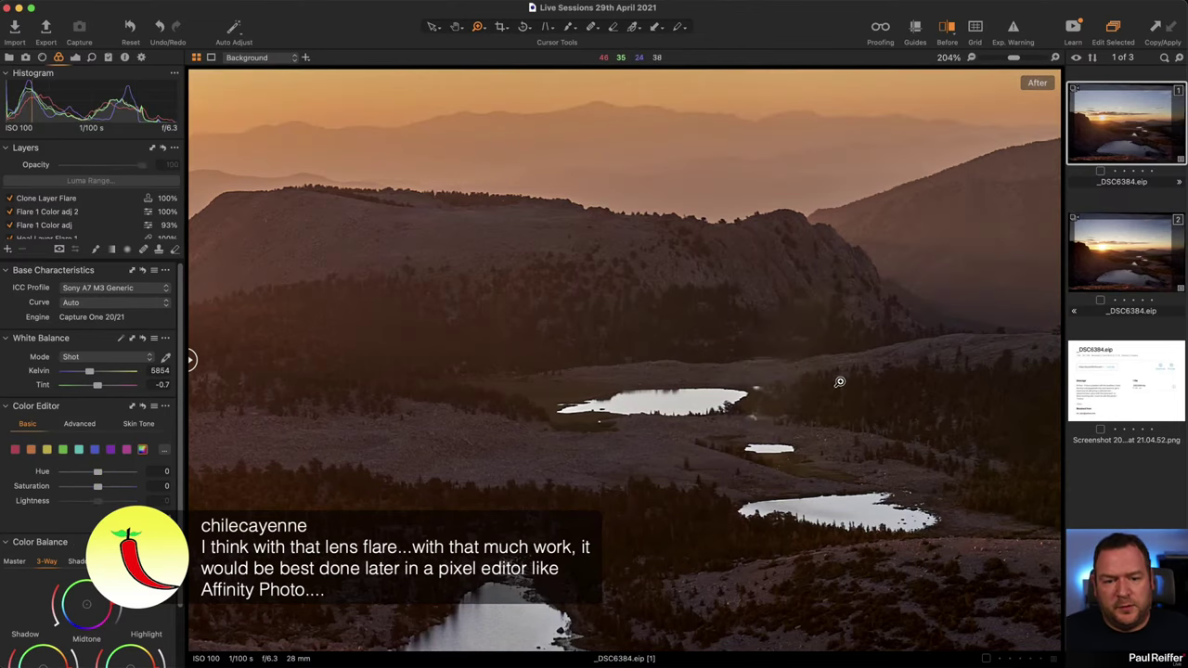
click(1112, 253)
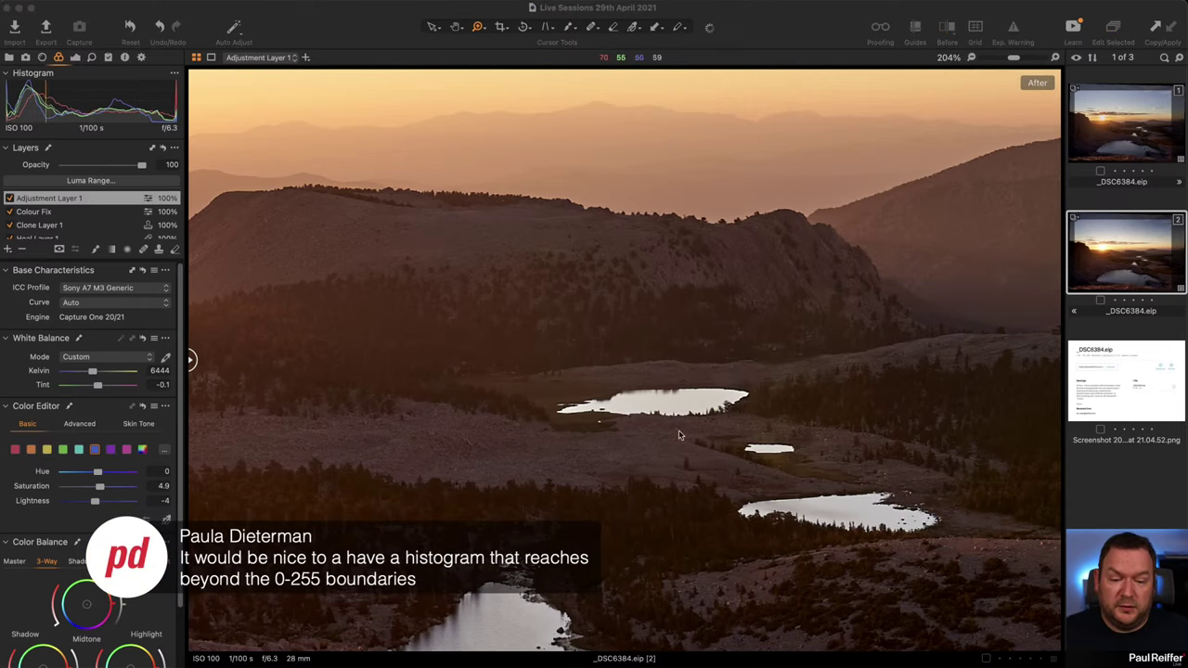
Review the Colour Fix layer's exposure and clarity settings, and compare the full sunset image with the first variant.
click(56, 214)
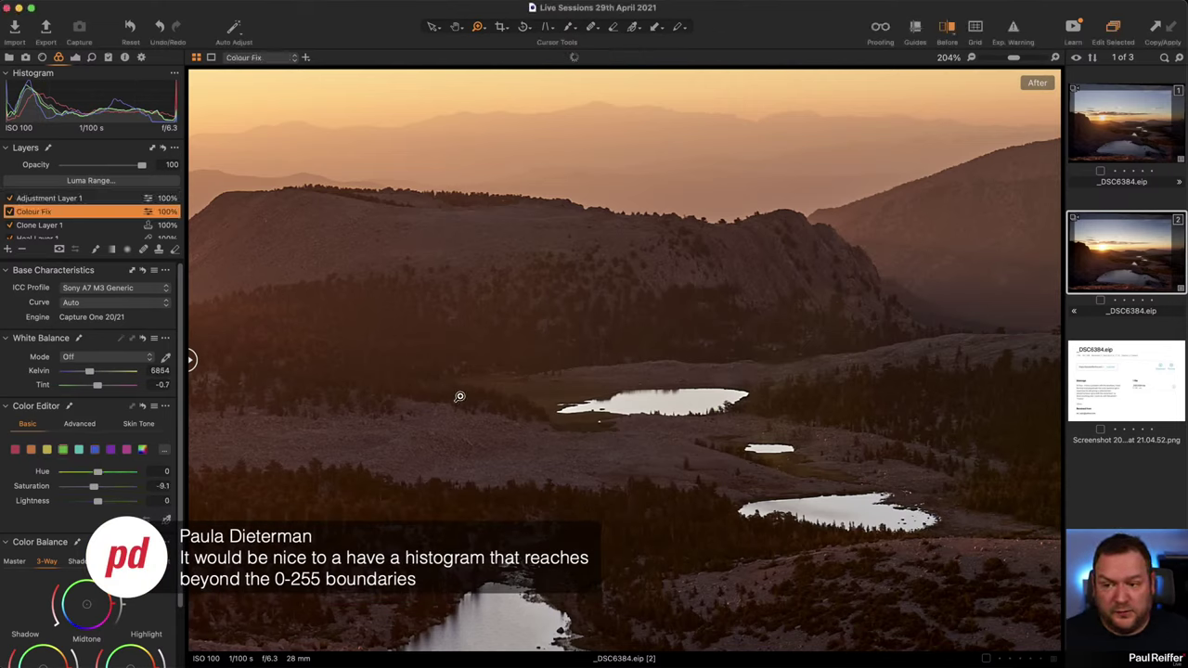
click(76, 58)
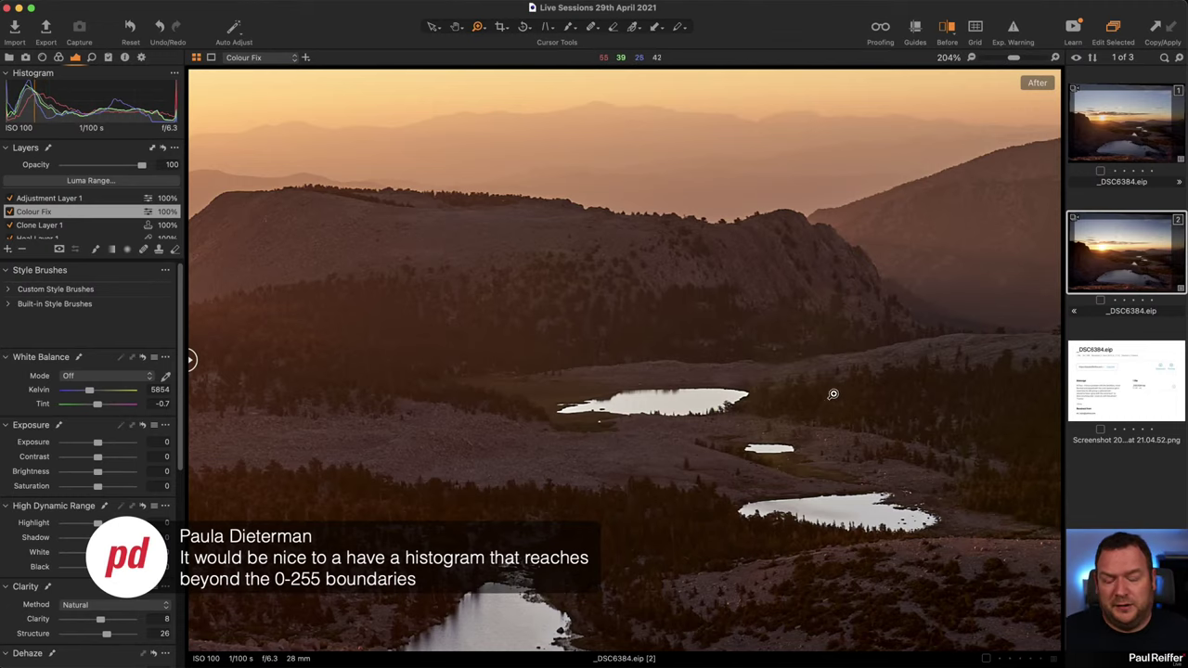
alt+click(724, 422)
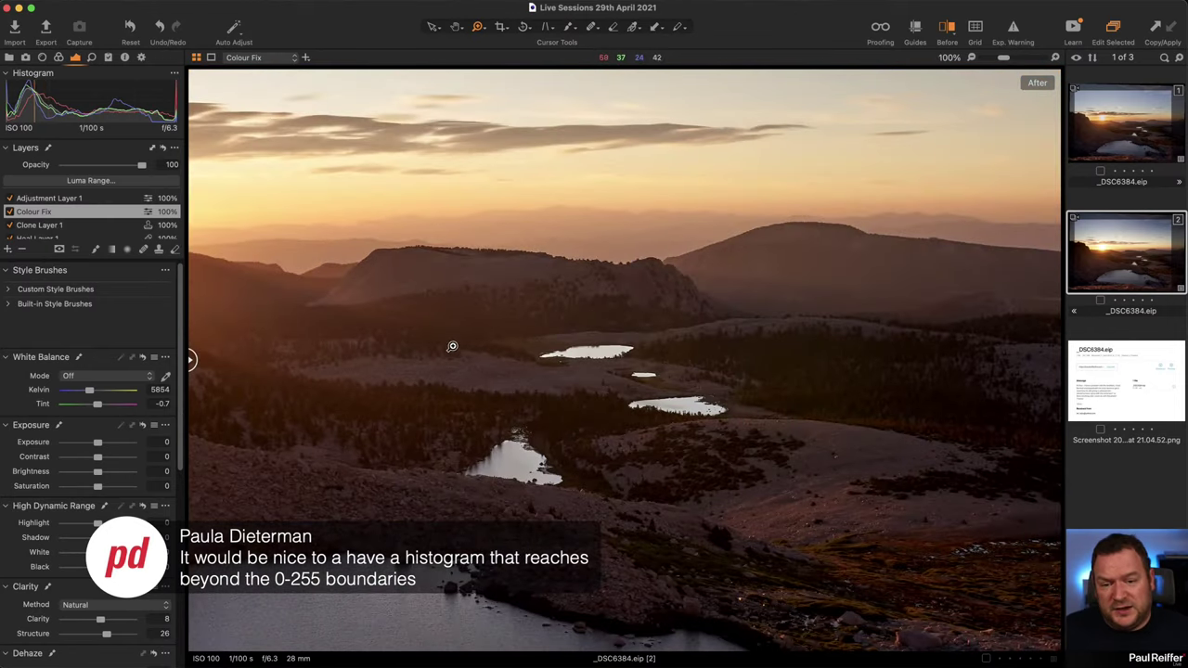
drag(378, 330, 593, 393)
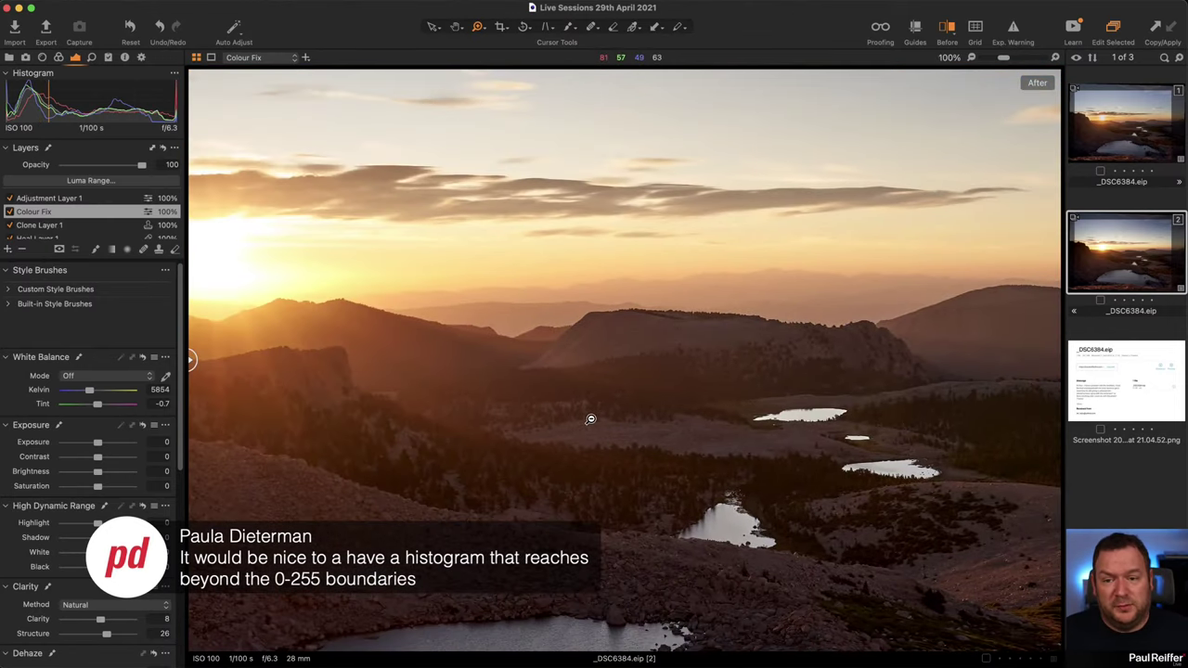
alt+click(592, 420)
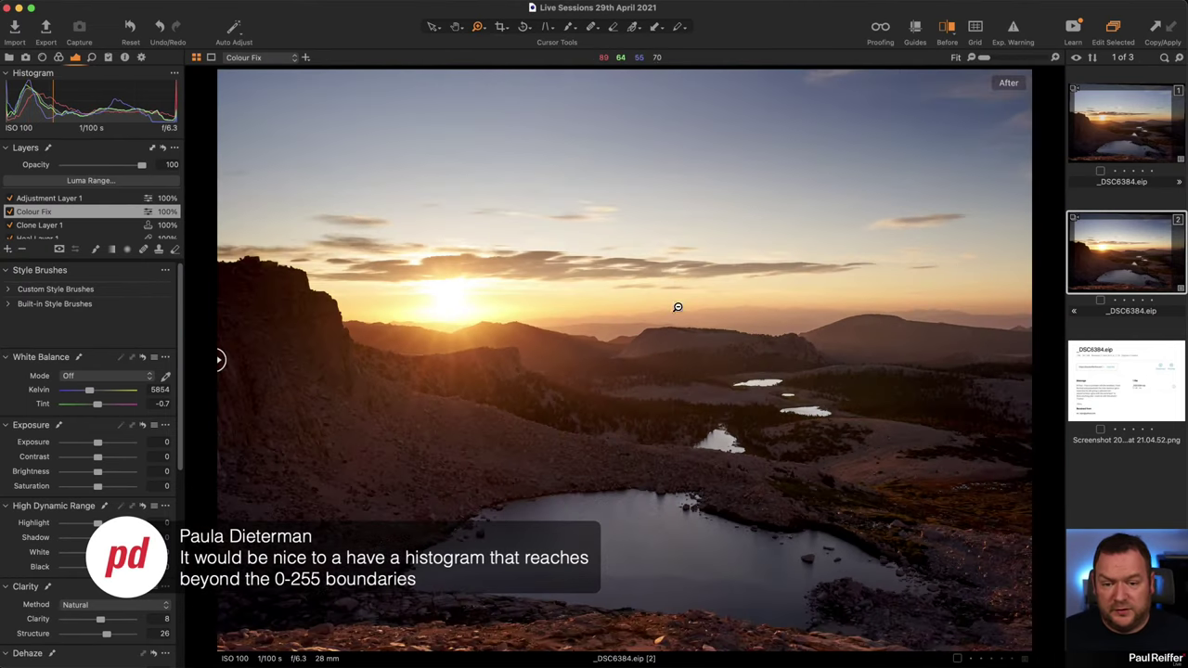
alt+click(679, 308)
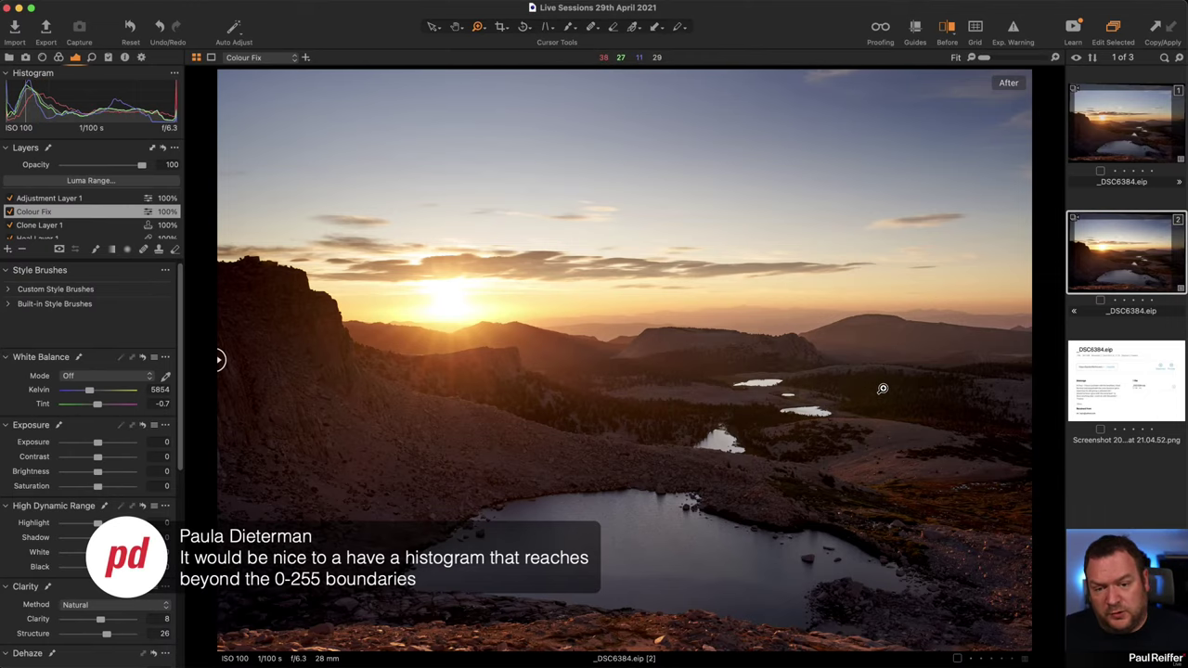
click(1146, 124)
key(Right)
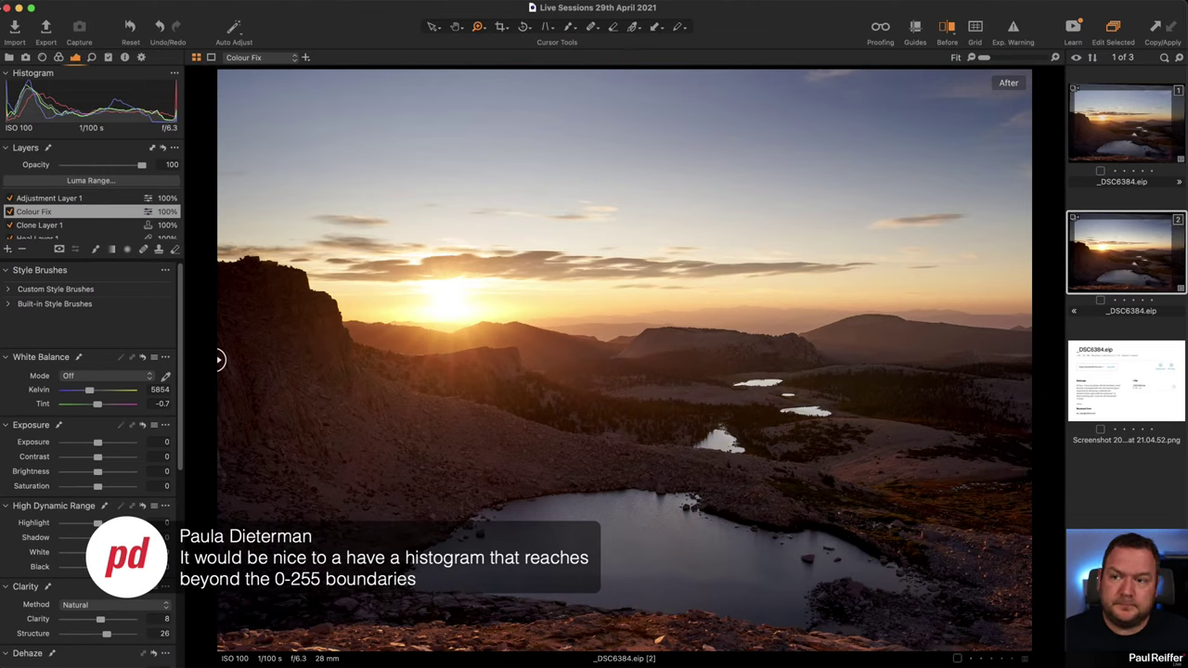
Open the third user collection and show the layers and exposure adjustments of the tree landscape _DSF0510.eip.
click(9, 57)
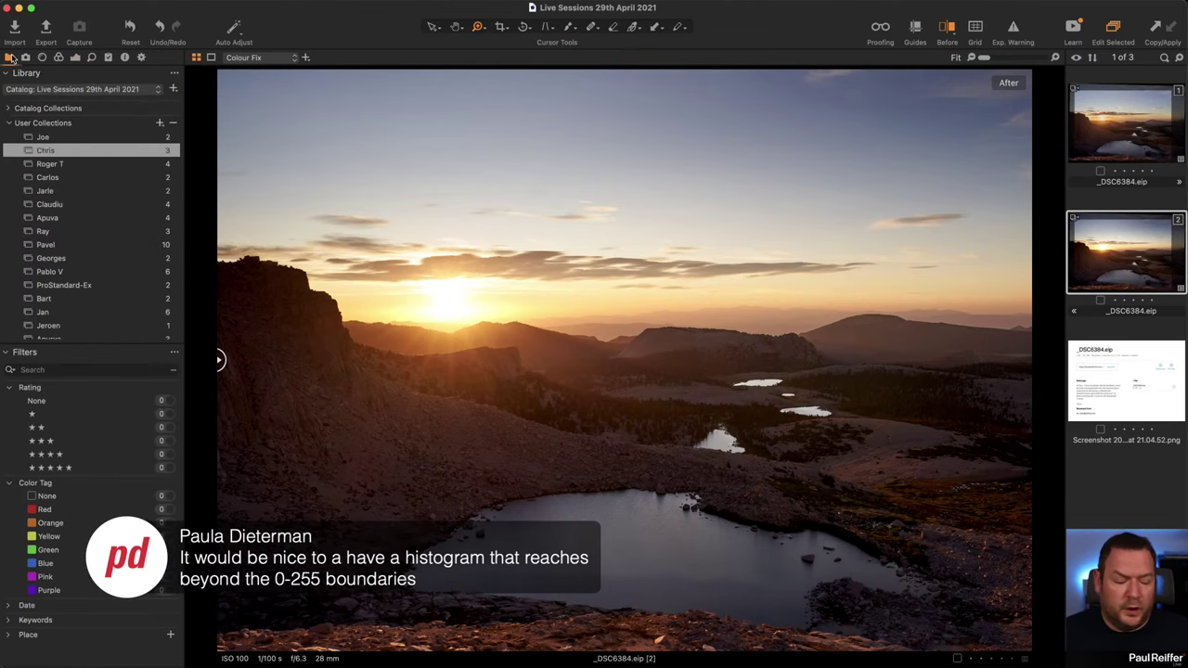
click(51, 163)
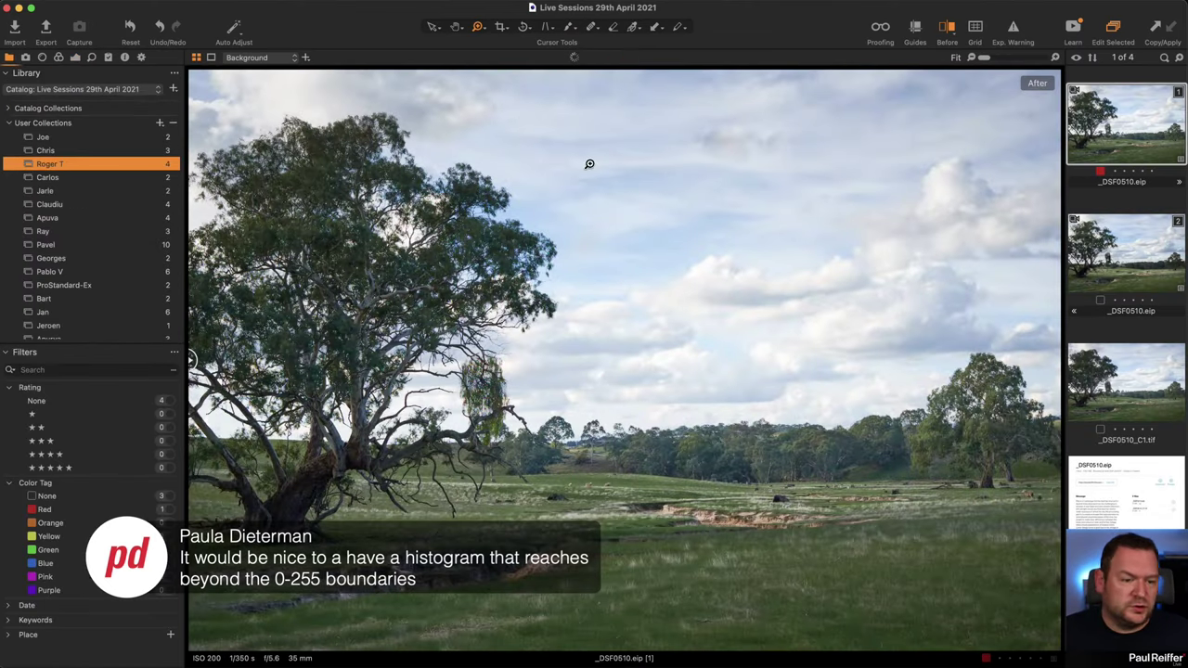
click(75, 58)
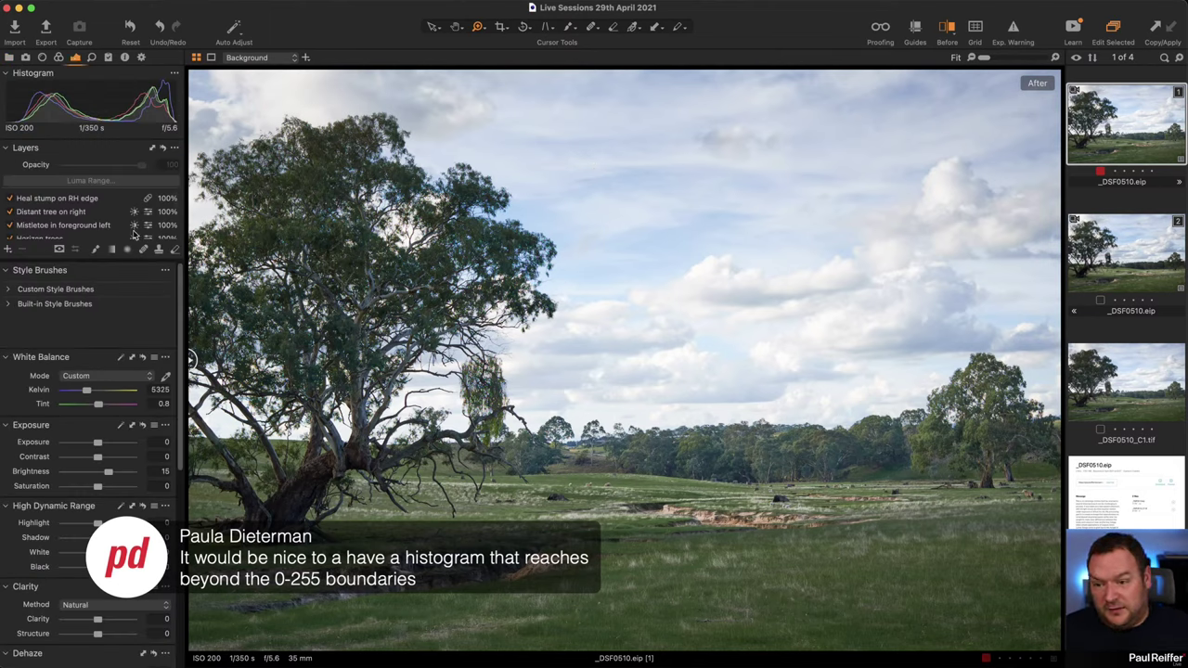
Look through the layer list, compare the tree landscape with its unedited version, and check the unedited sky with the exposure warning.
scroll(86, 213, down, 5)
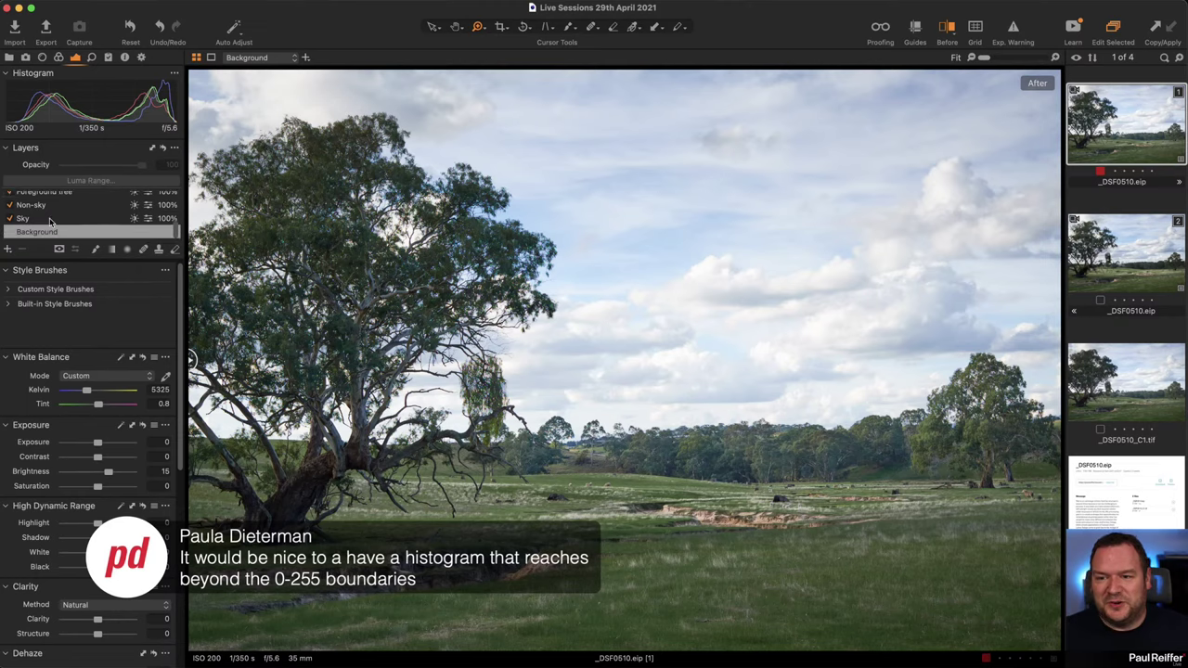
scroll(86, 212, up, 5)
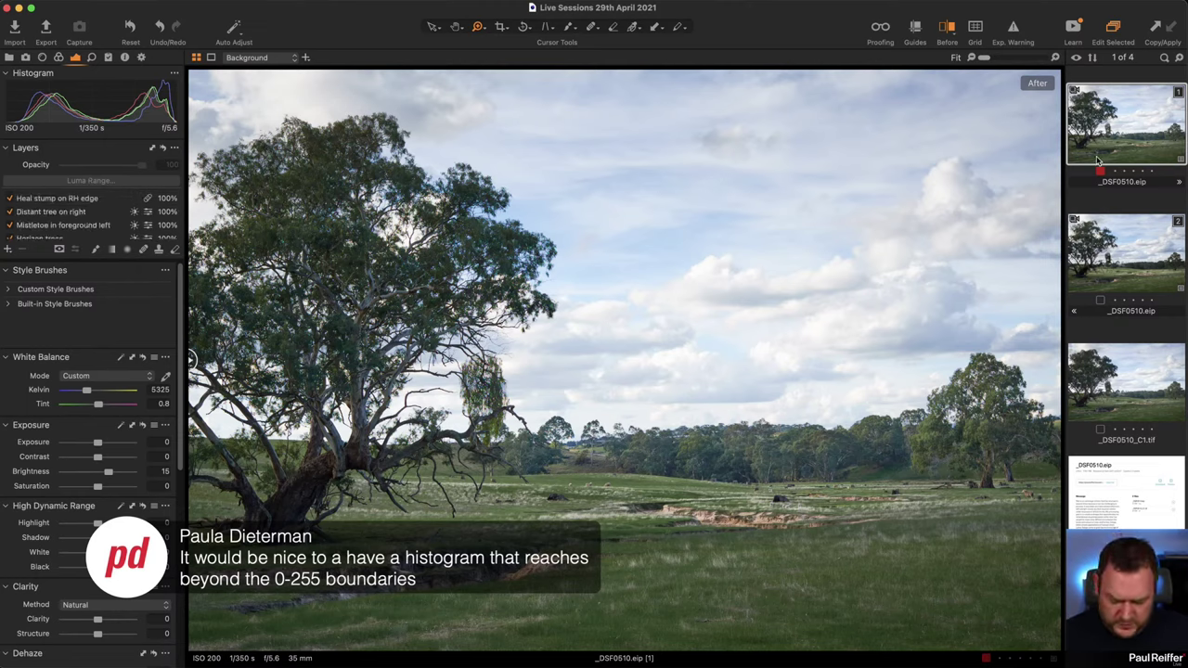
key(y)
key(y)
drag(639, 380, 1056, 537)
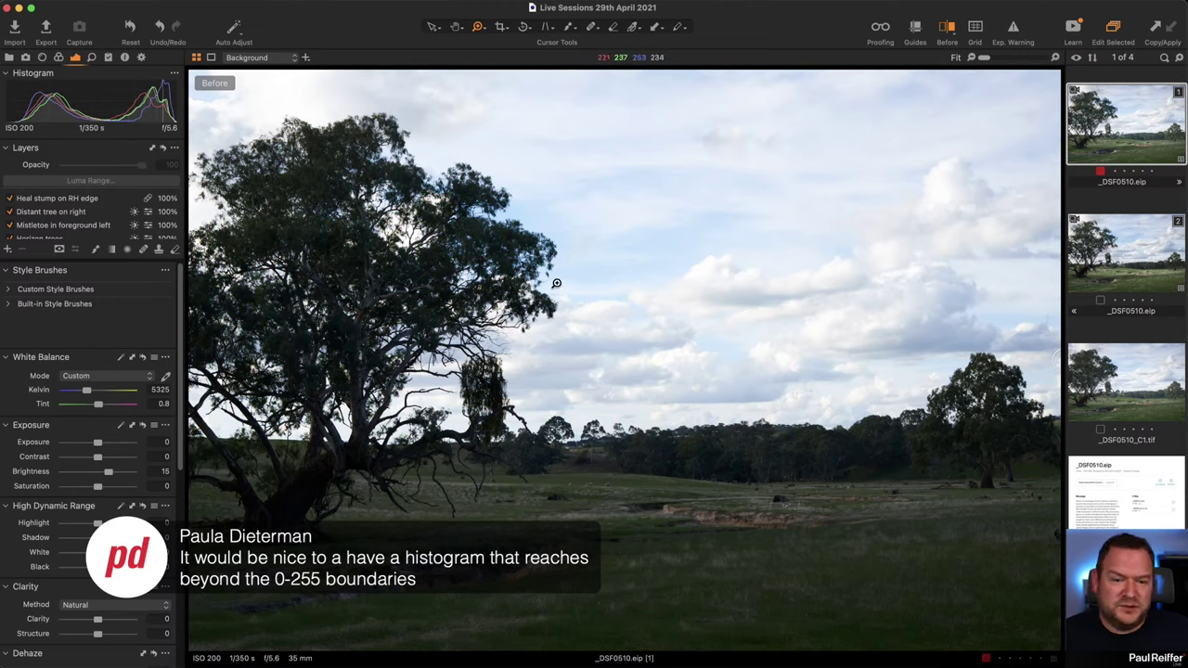
click(1013, 29)
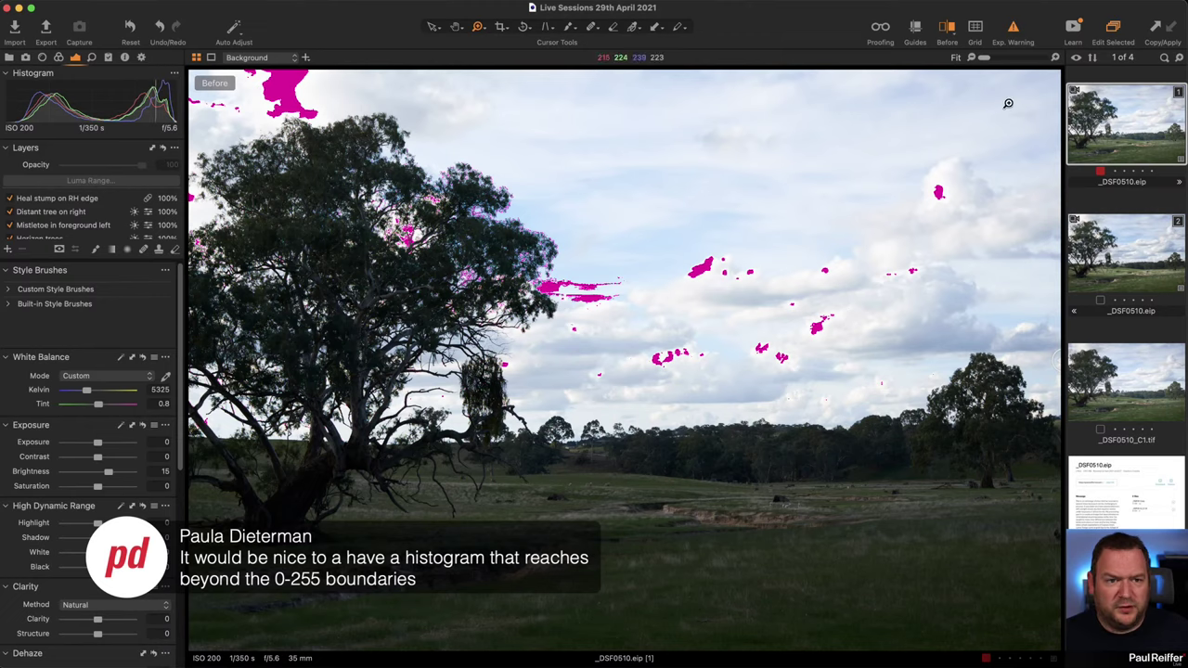
click(1012, 31)
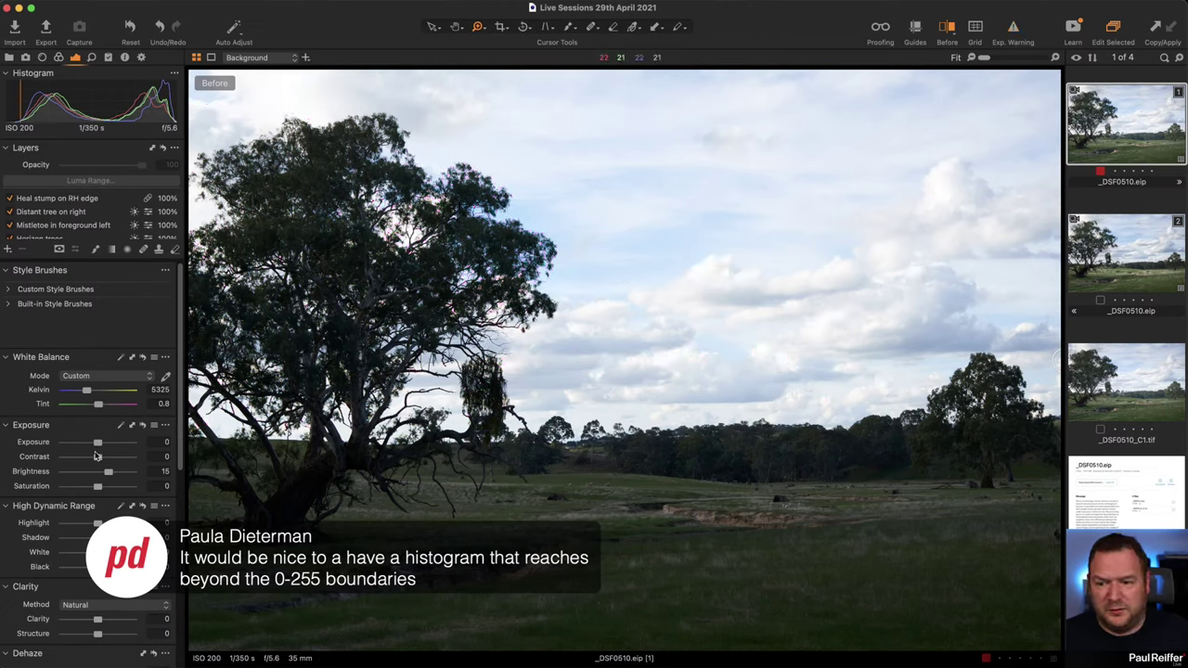
Try lowering the Background layer's exposure to -2.2 and reset it to 0.
scroll(120, 213, down, 3)
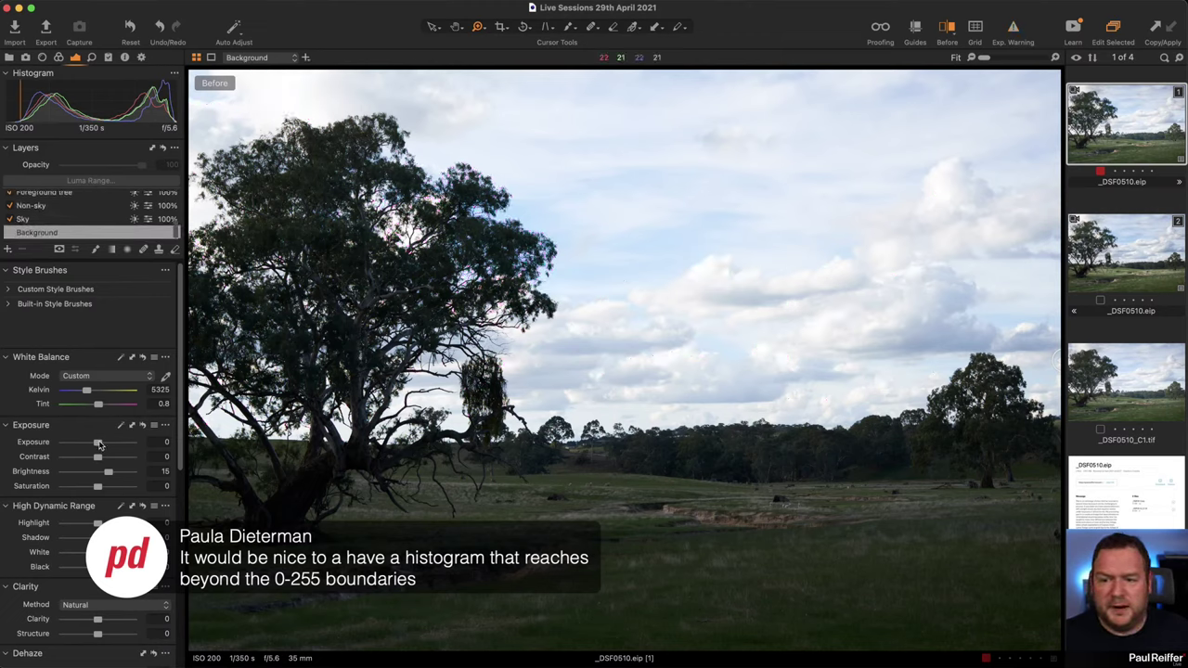
drag(97, 442, 80, 447)
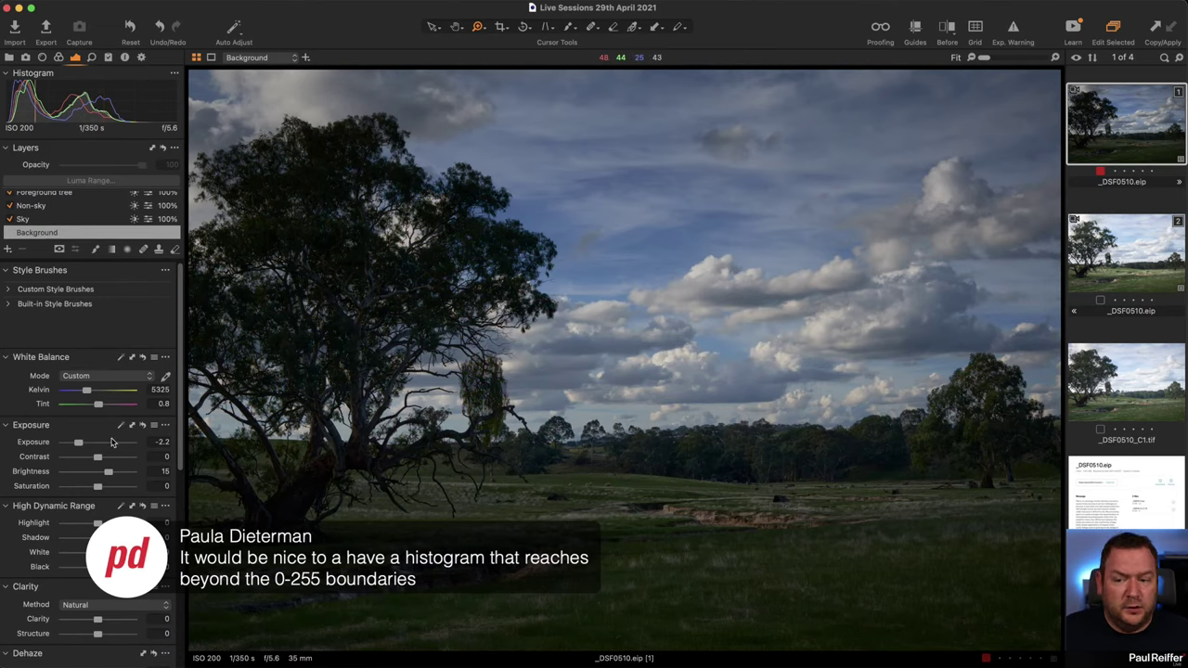
double_click(79, 445)
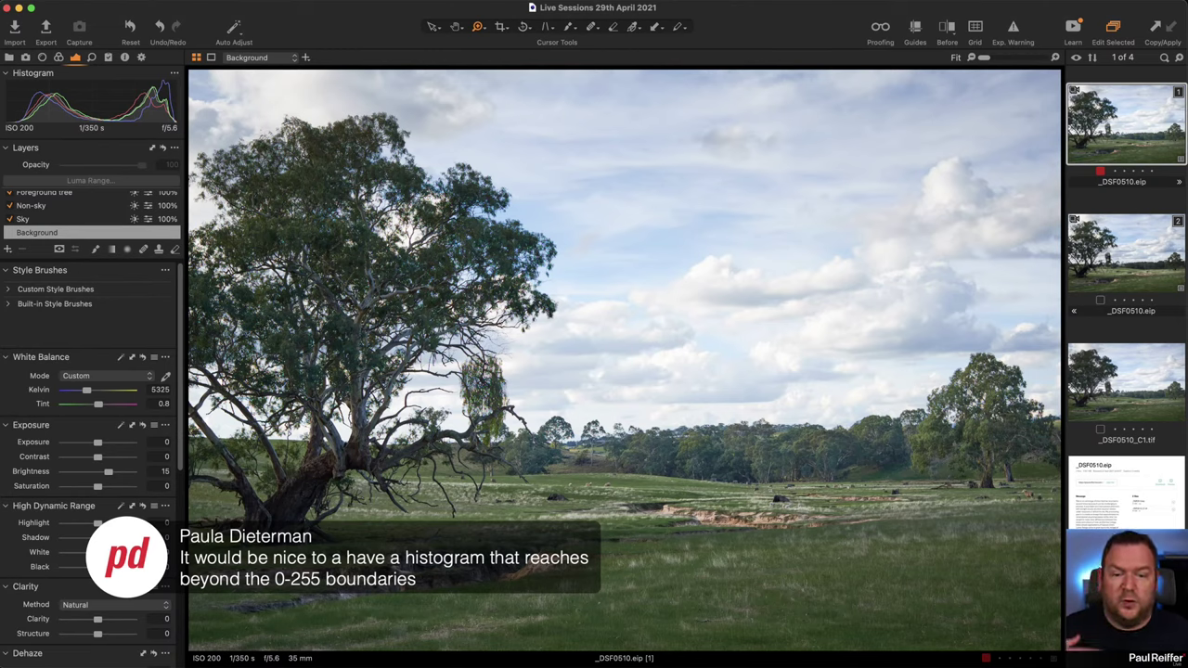
Sweep the before/after split across the photo to compare the sky, the large tree and the grassland.
key(y)
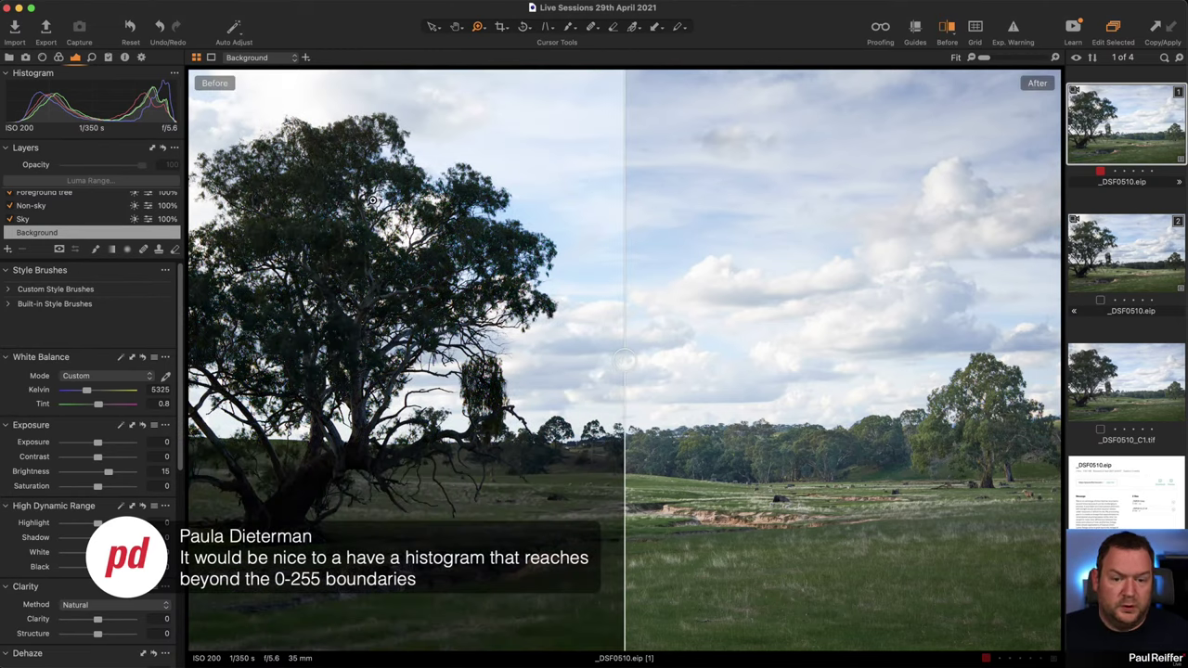
drag(626, 382, 190, 360)
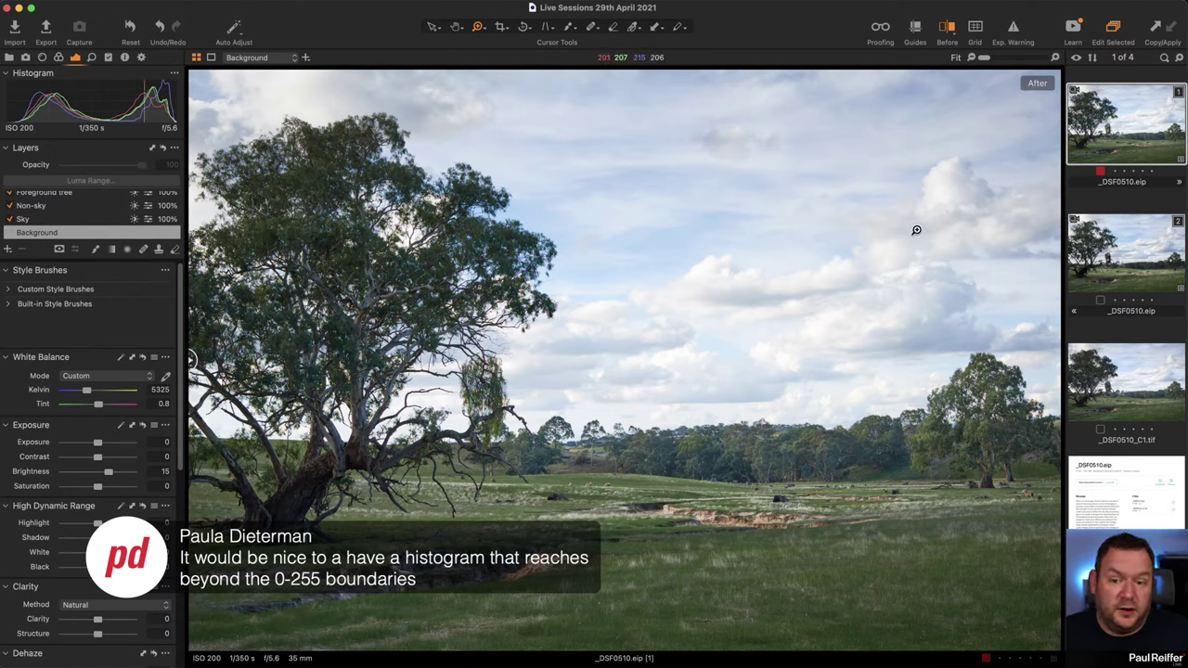
drag(190, 360, 832, 362)
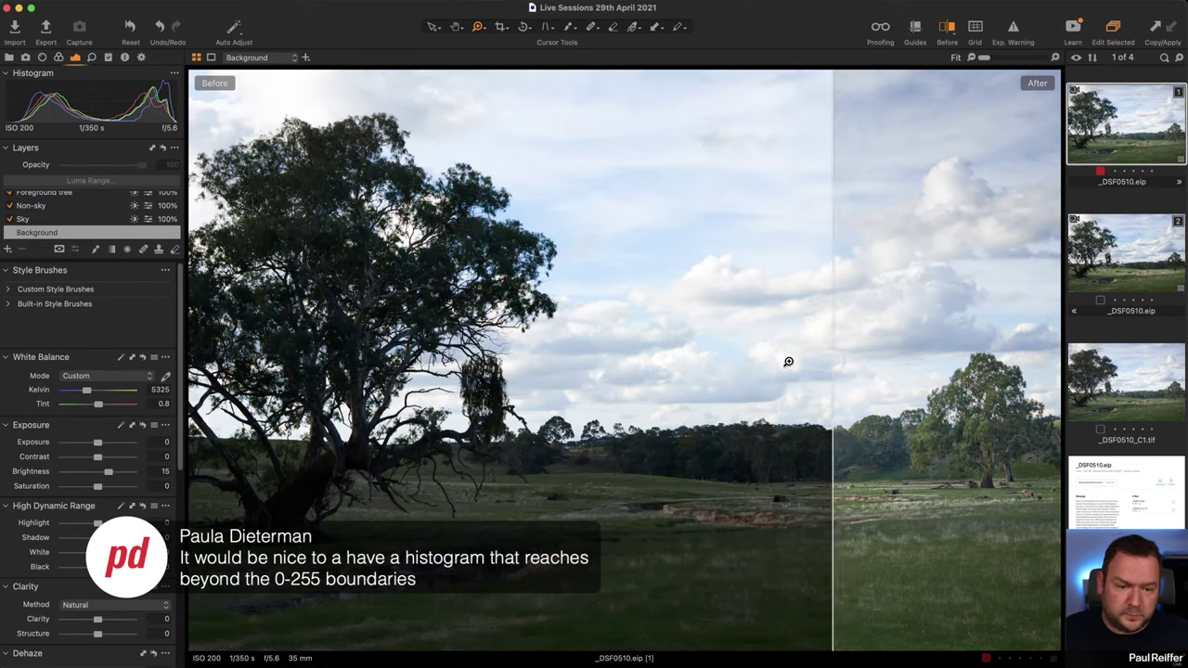
key(y)
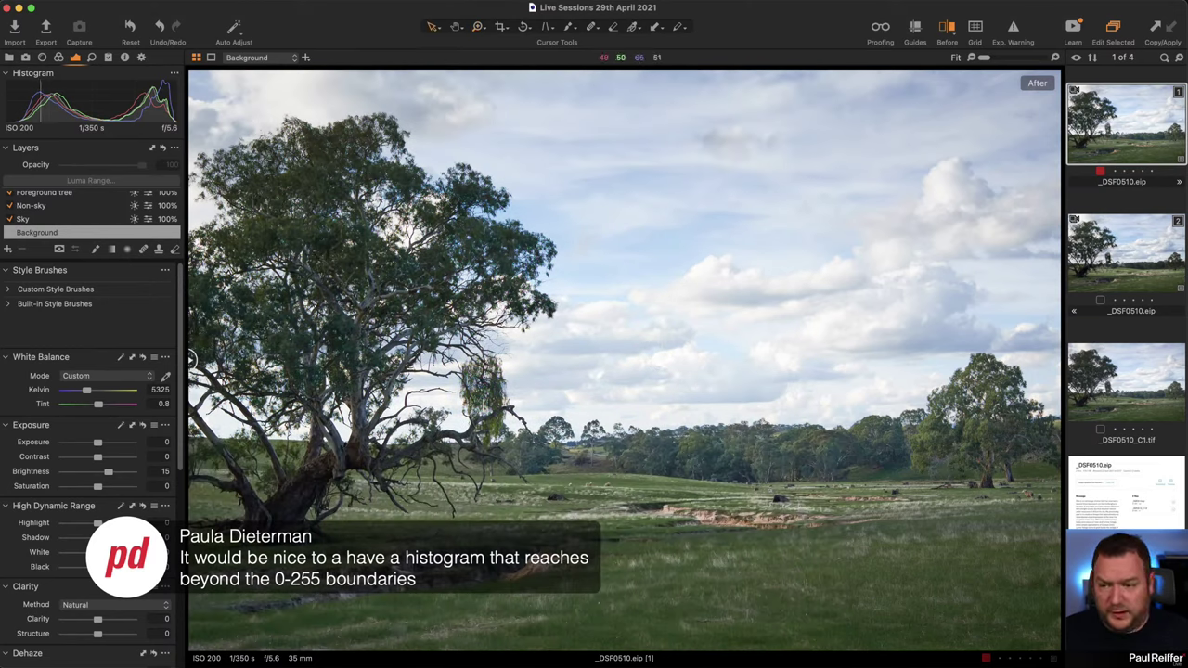
Show the mask overlays of the Sky and Non-sky layers and compare the areas they cover.
click(81, 220)
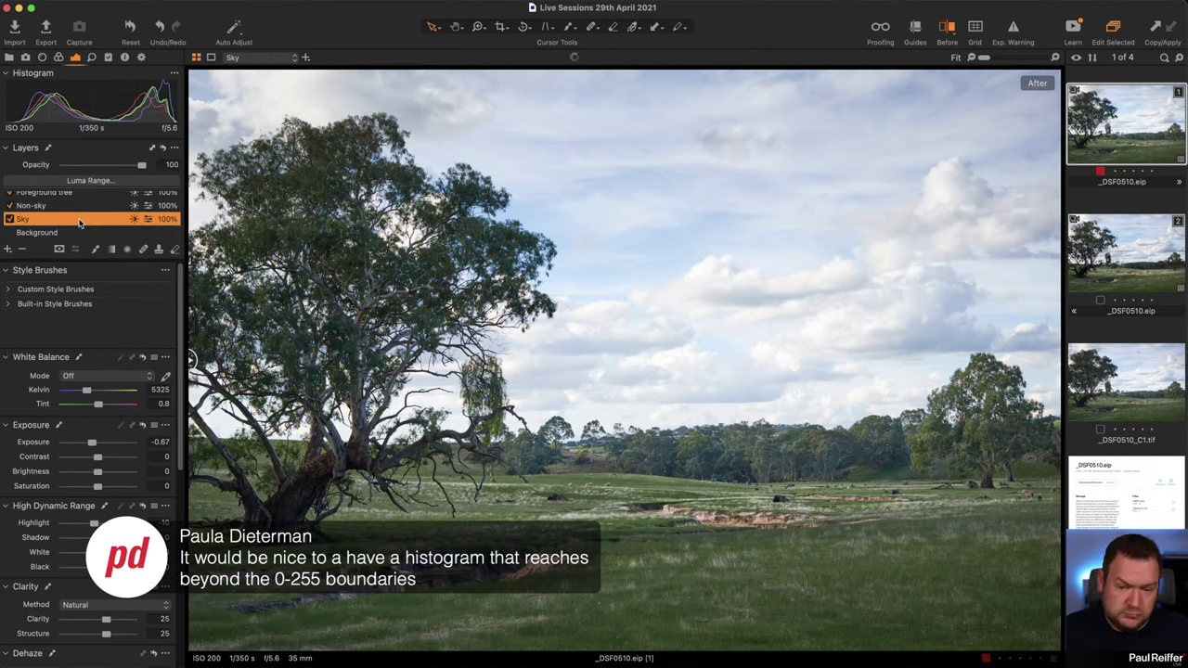
key(m)
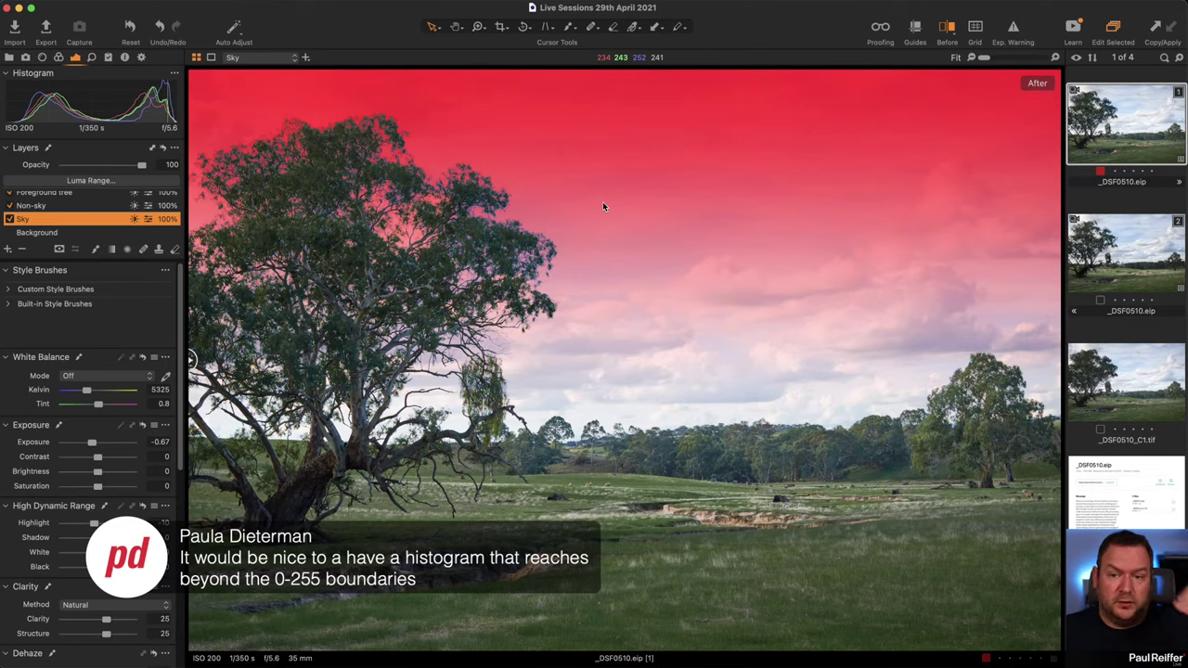
click(97, 206)
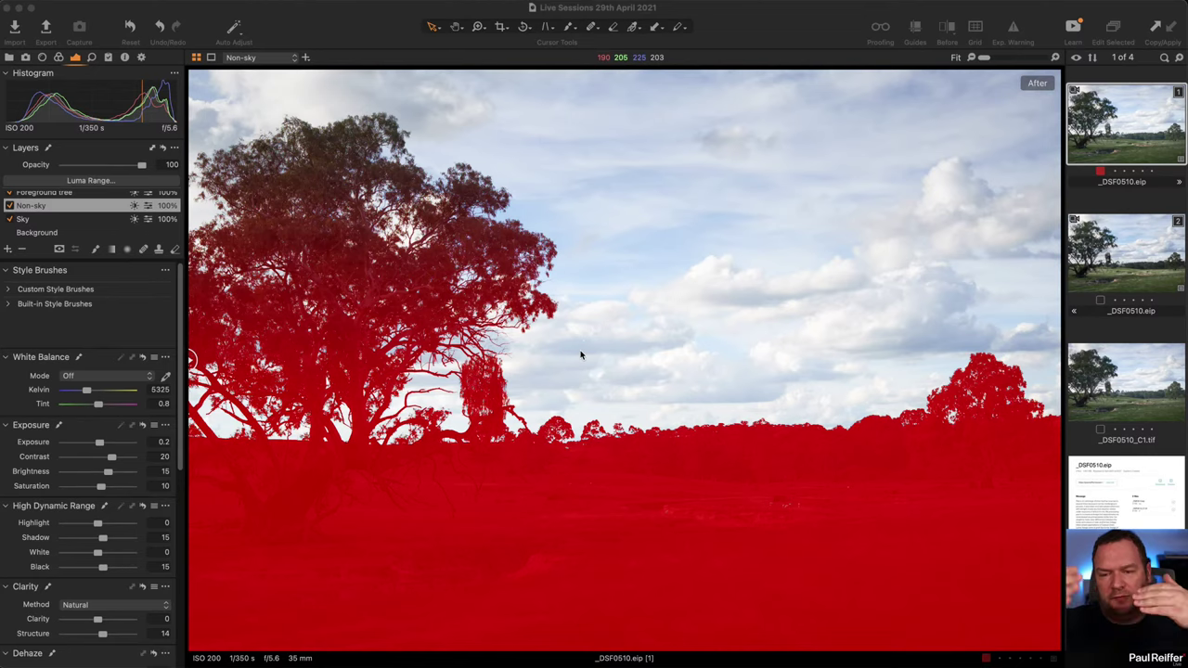
click(30, 218)
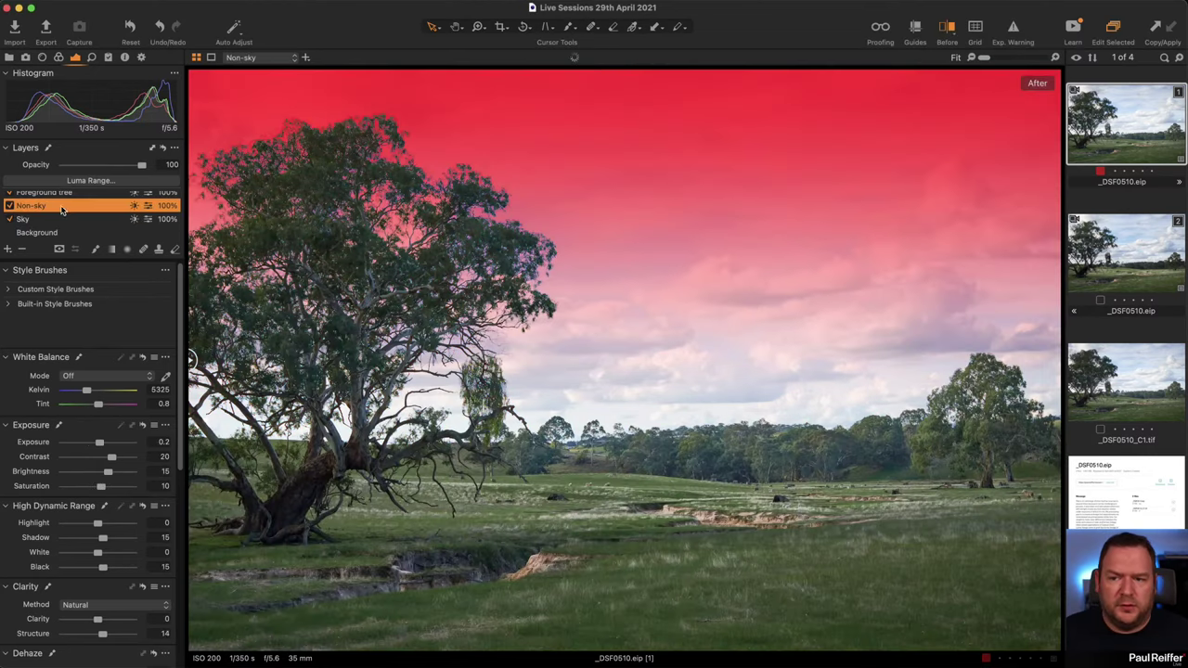
click(50, 205)
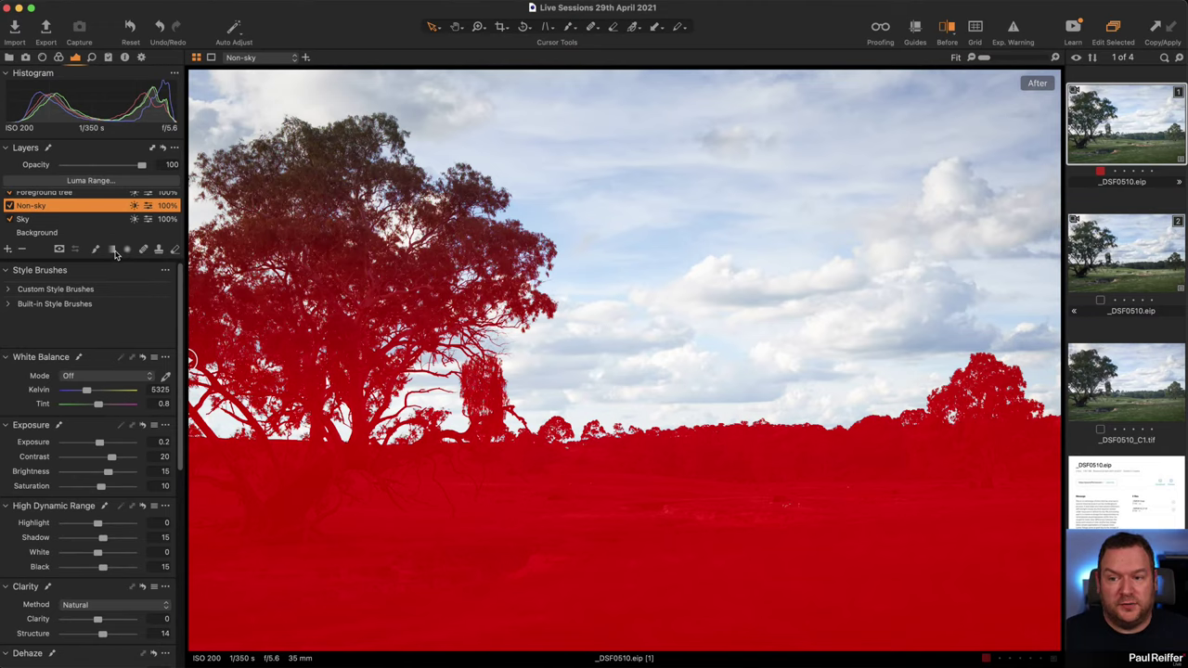
Try brushing on the Non-sky layer's mask and decline rasterizing it.
right_click(349, 237)
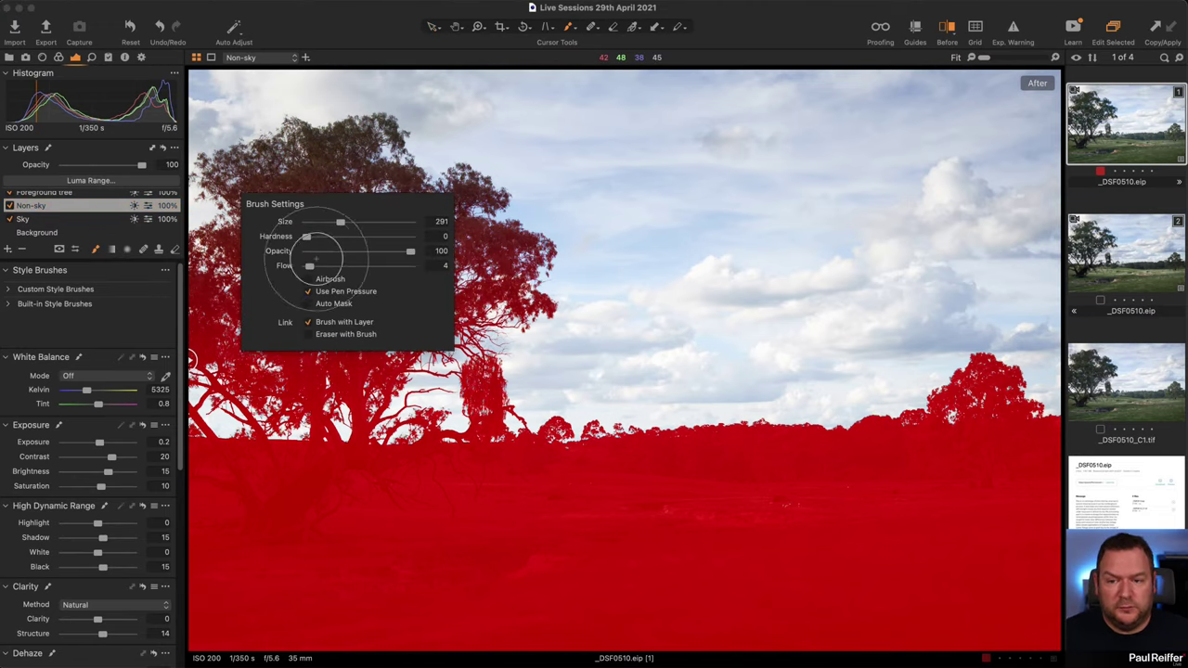
click(311, 185)
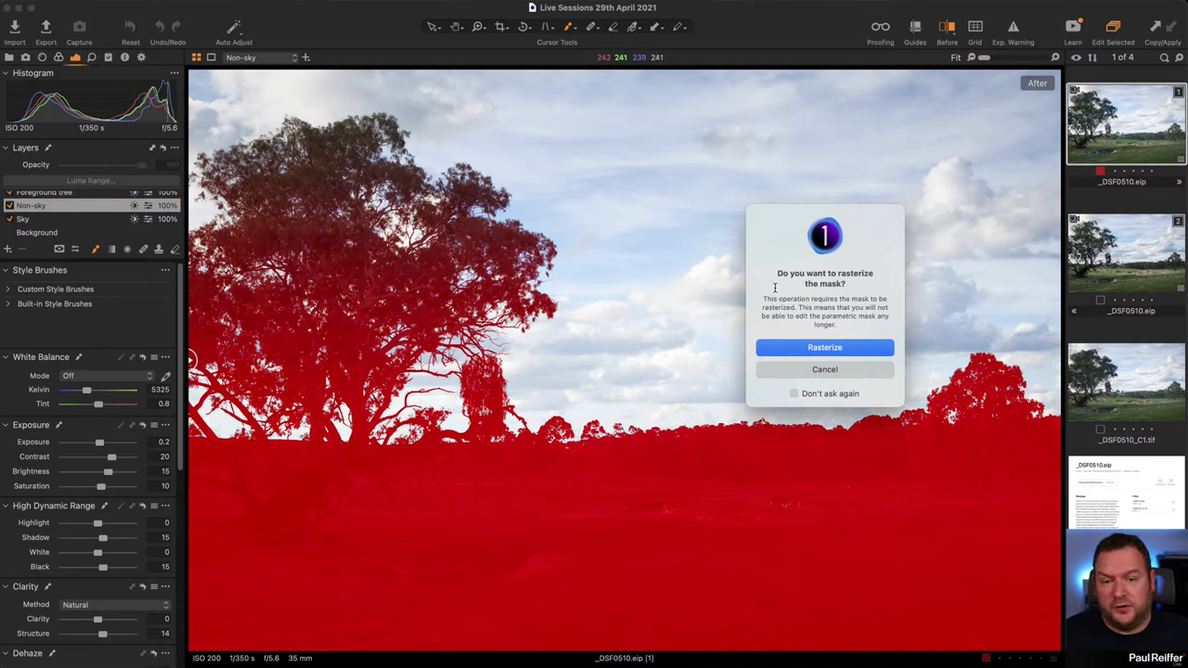
click(829, 371)
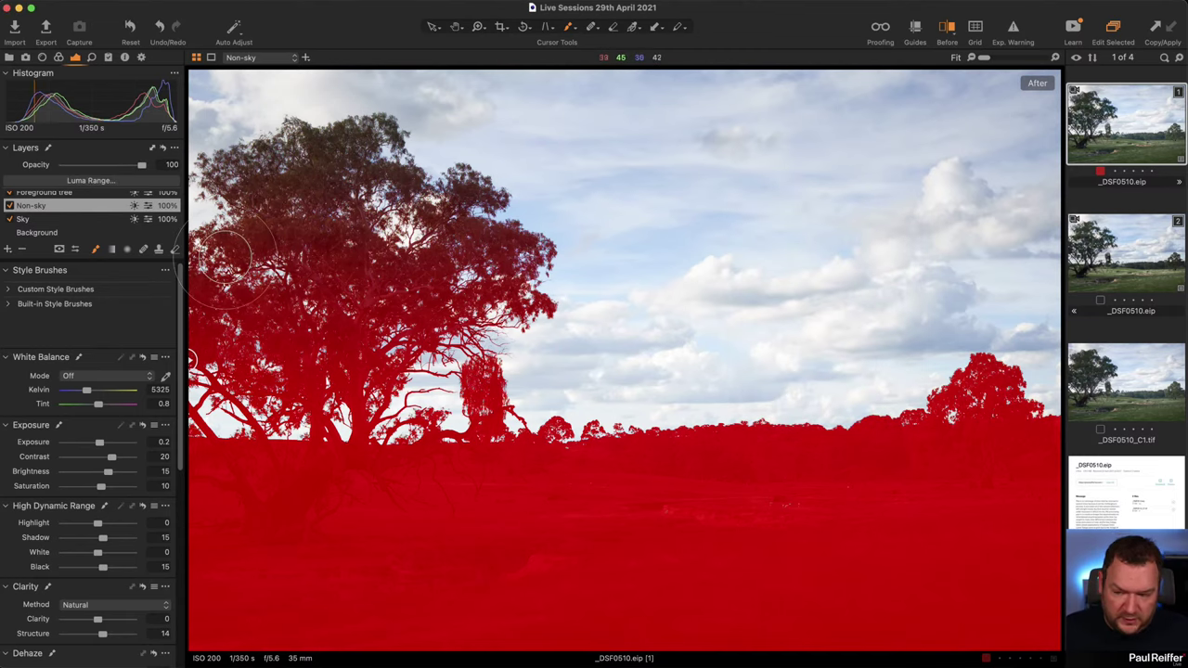
Shift the Non-sky layer's linear gradient mask up over the tree crown and the Sky layer's gradient down past the horizon.
click(113, 250)
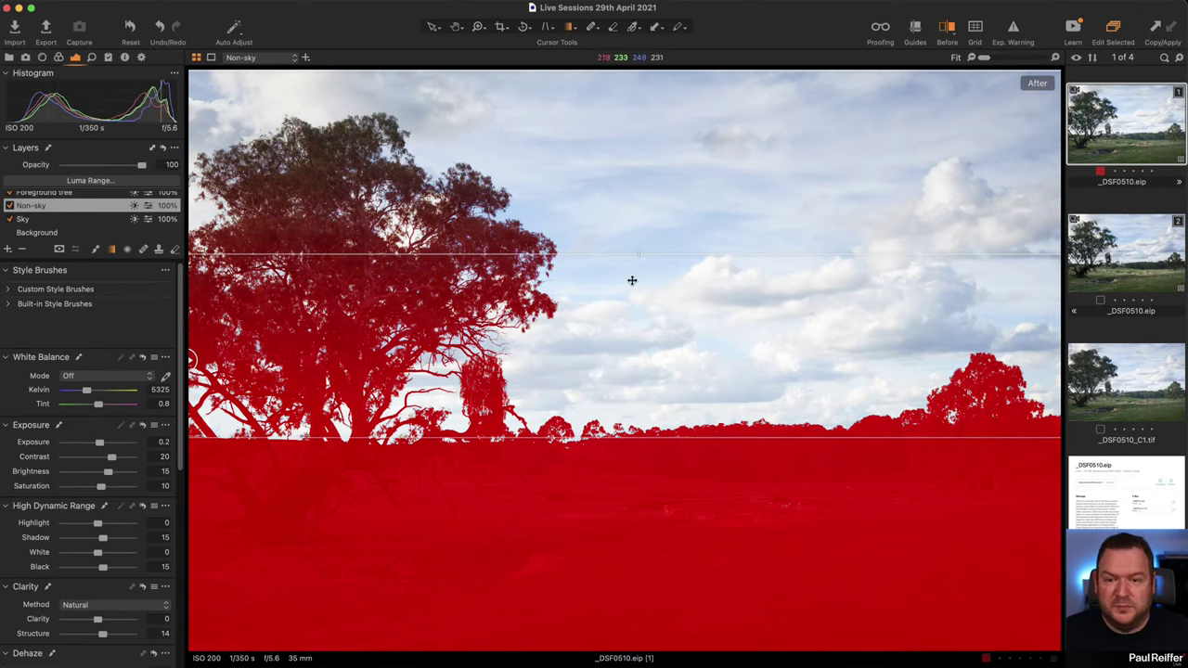
drag(631, 278, 637, 72)
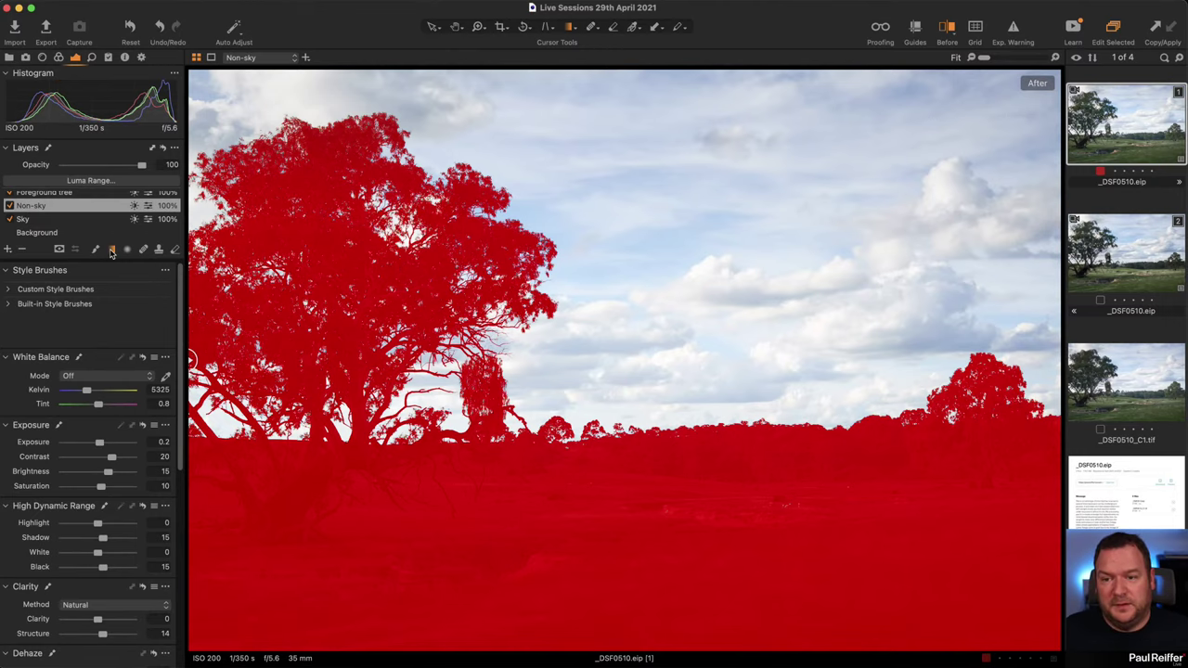
click(111, 251)
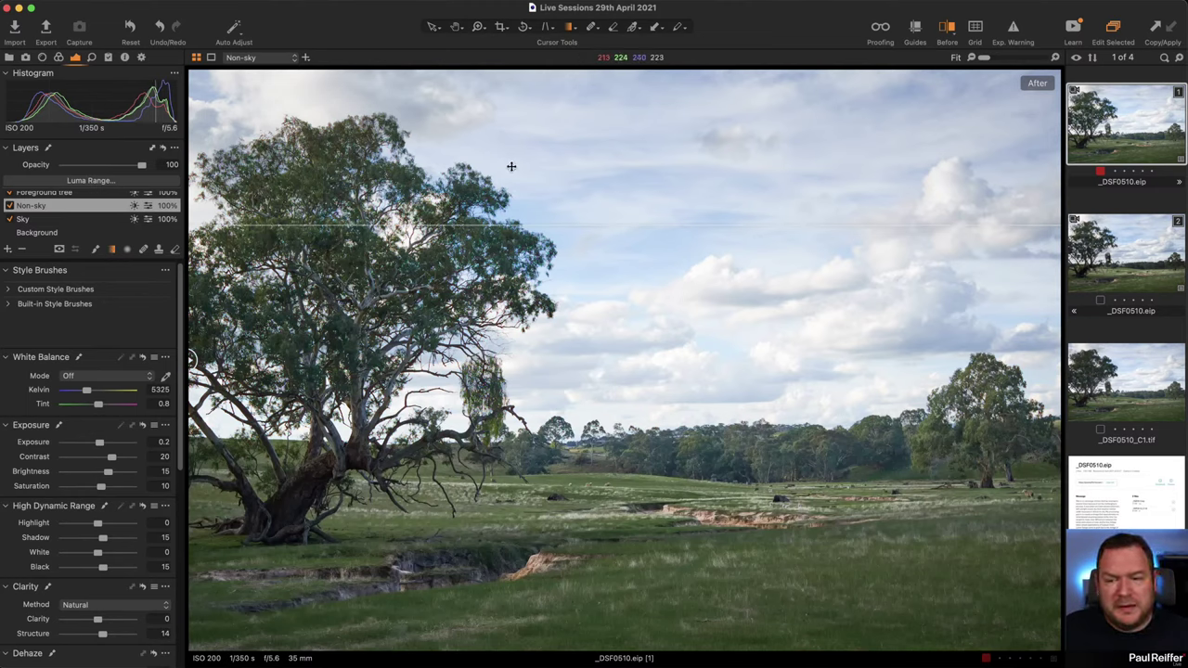
click(44, 221)
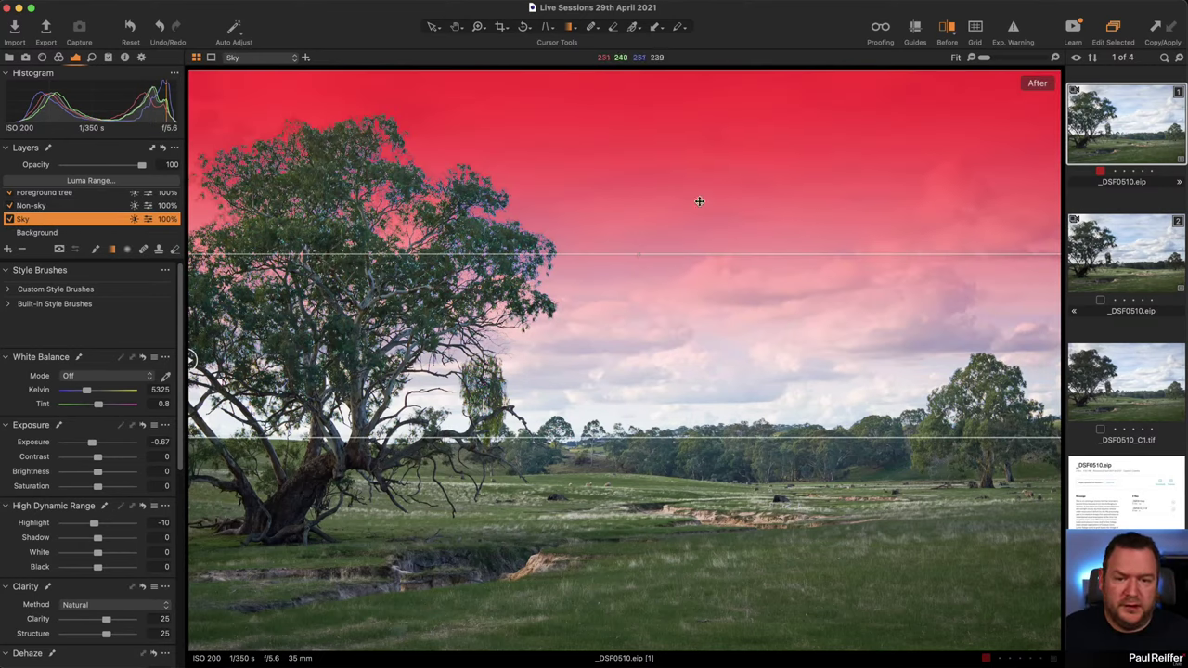
drag(700, 201, 703, 269)
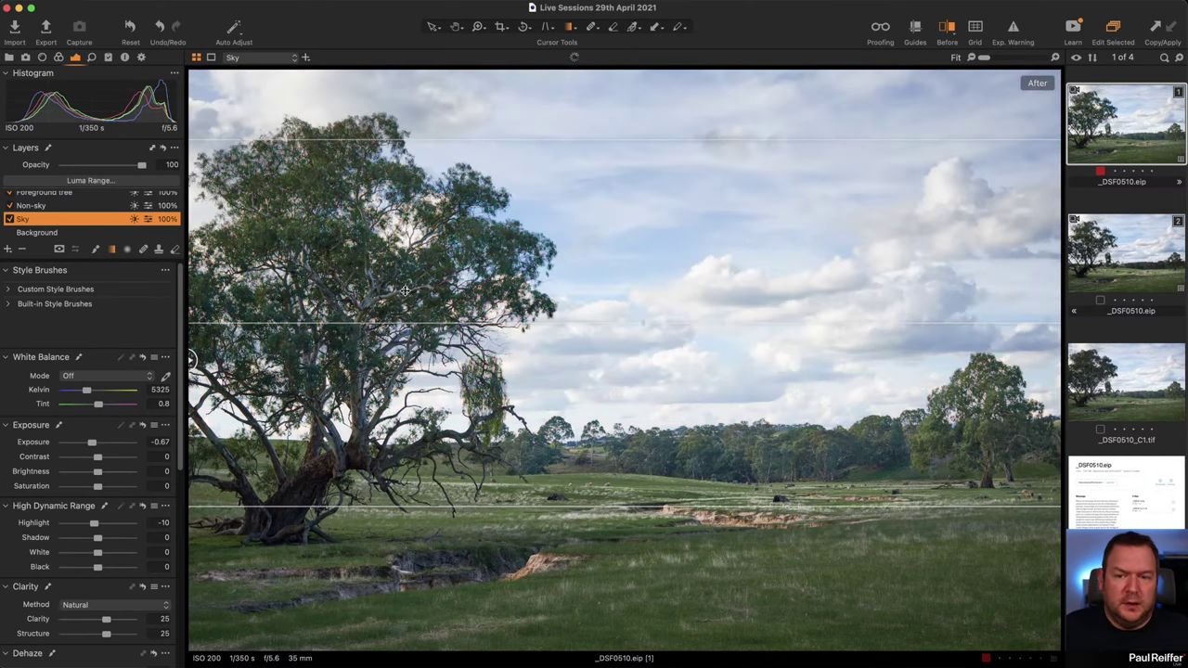
Review the Non-sky mask and the adjustments of the Foreground tree, Eroded creek and Mistletoe in foreground left layers.
click(45, 206)
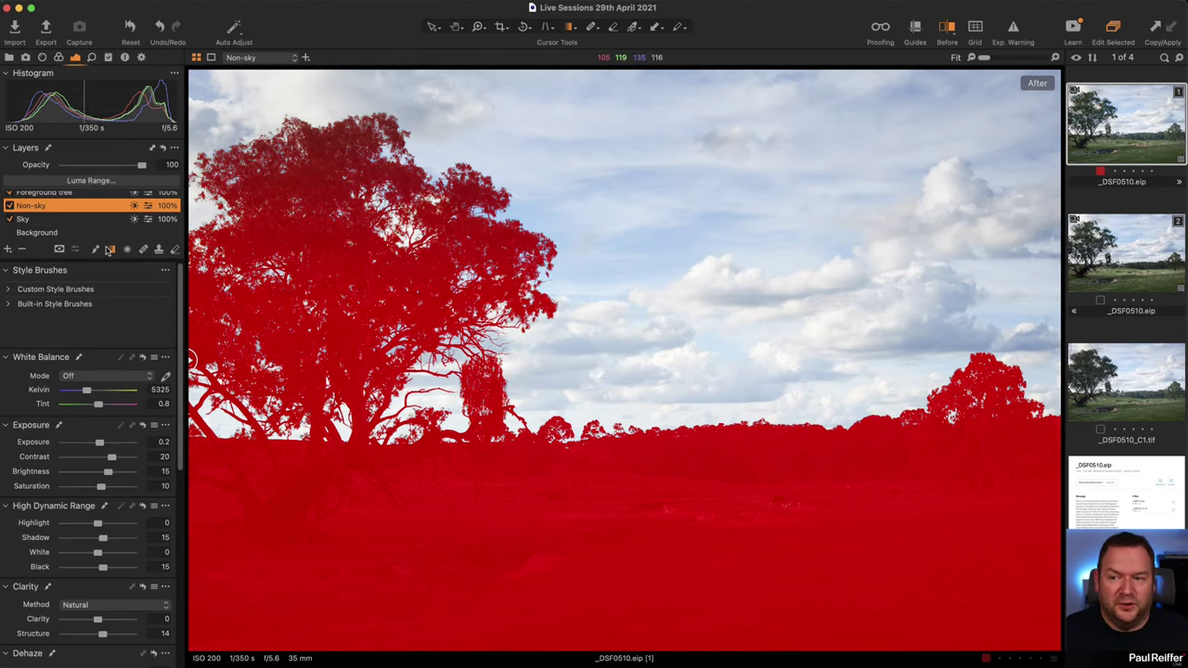
scroll(55, 214, up, 1)
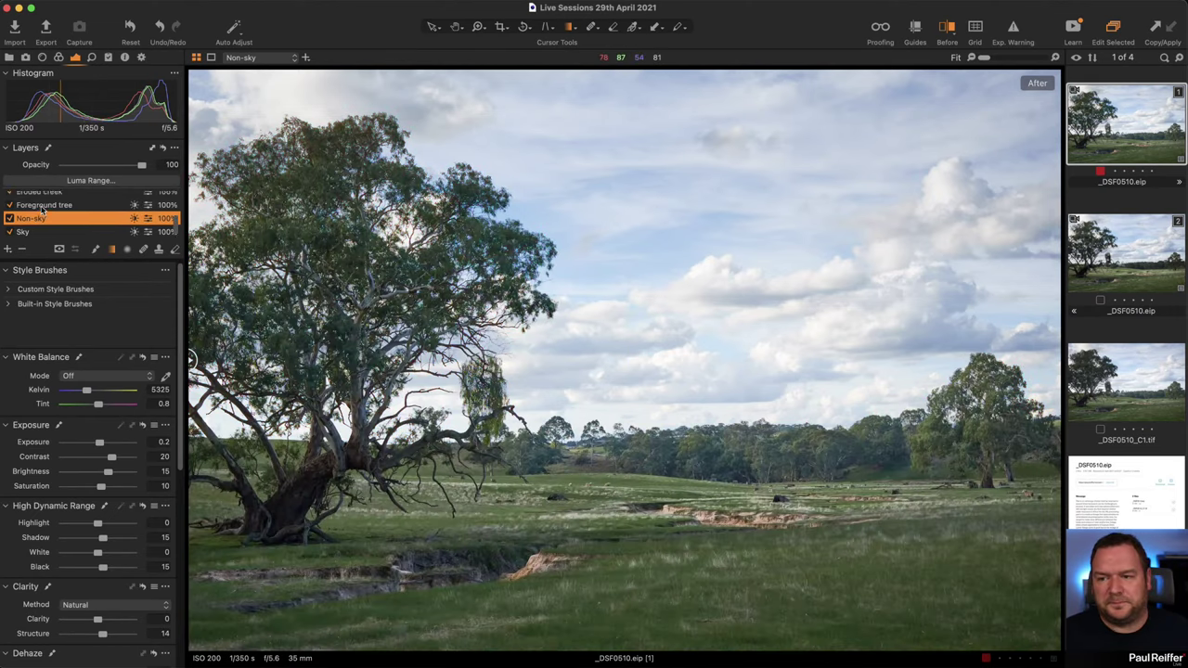
click(49, 207)
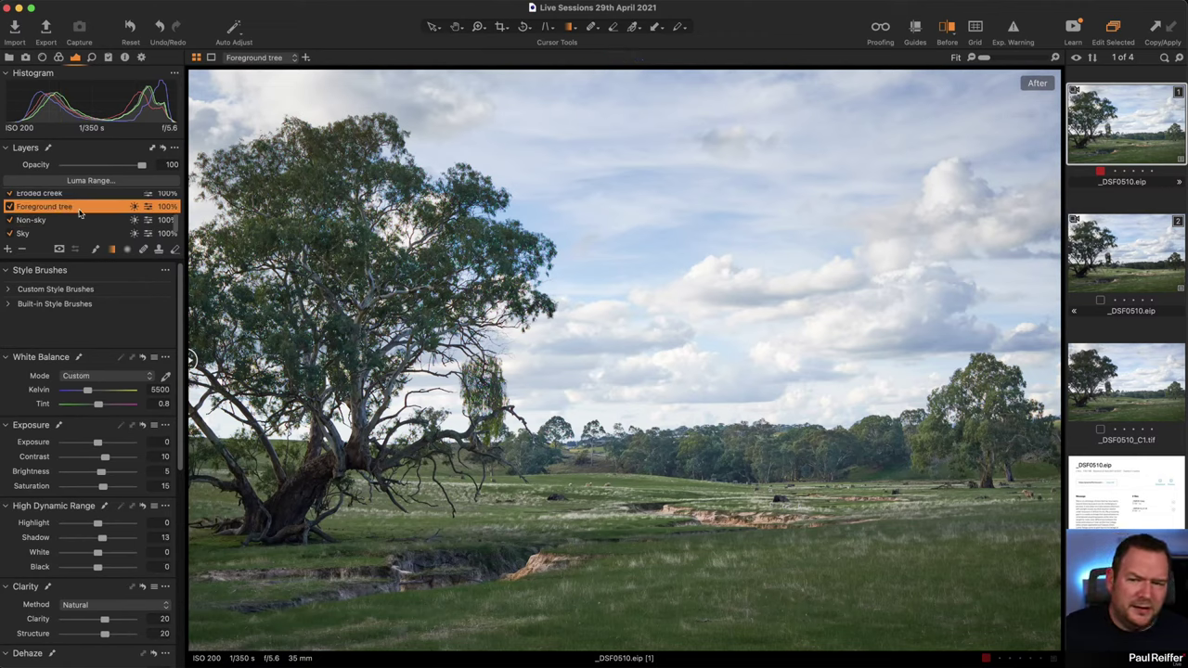
scroll(79, 213, up, 1)
click(65, 215)
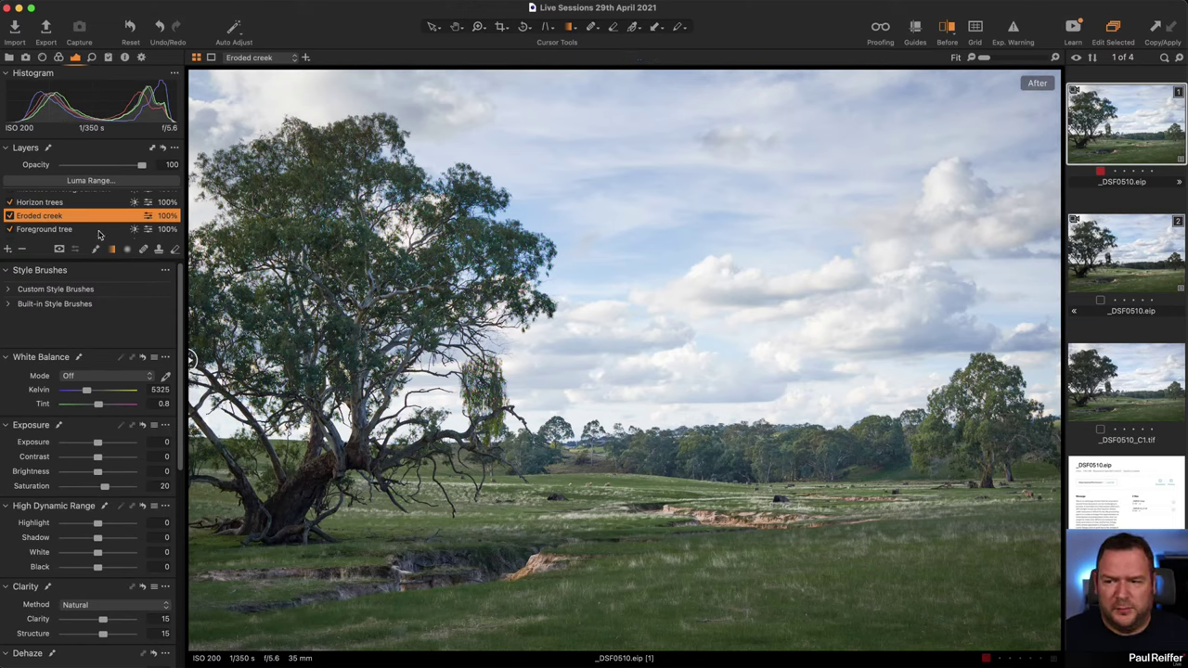
scroll(99, 235, up, 1)
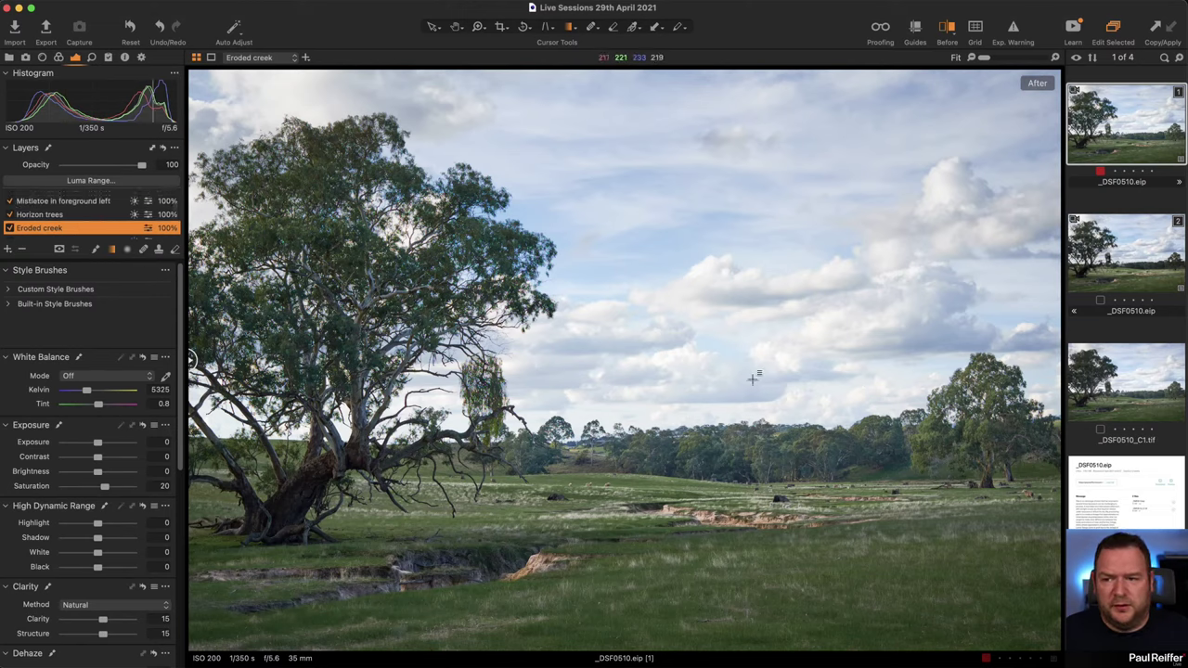
click(73, 205)
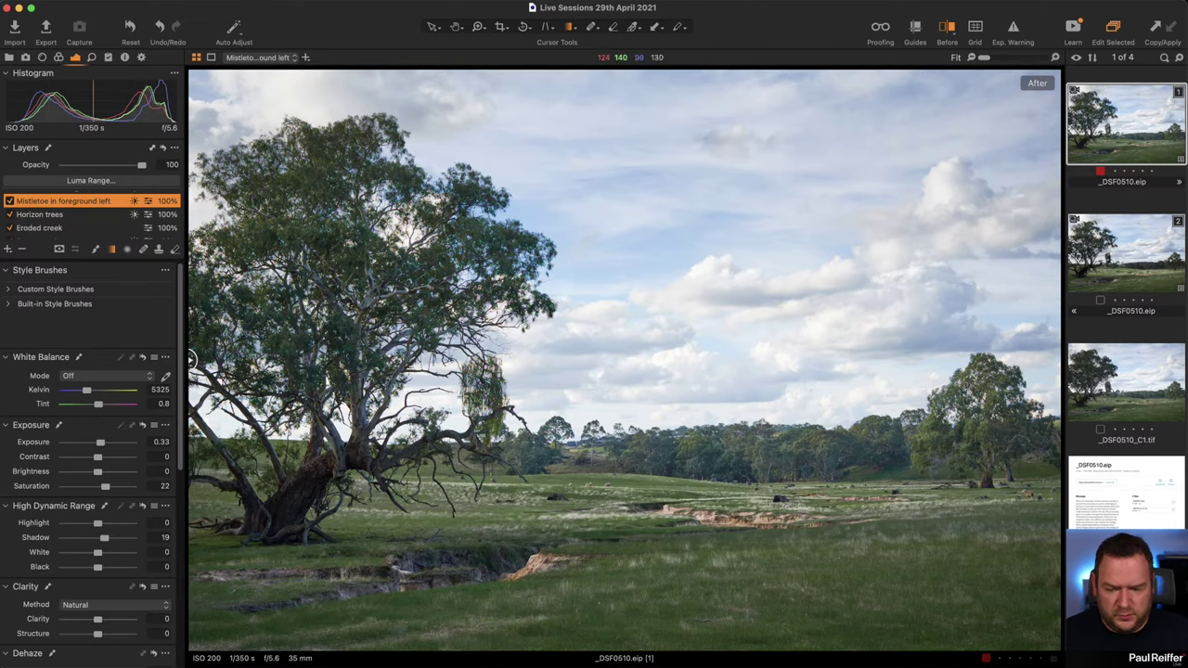
Compare the hanging mistletoe up close with the Mistletoe in foreground left layer off and on.
key(p)
drag(546, 455, 546, 455)
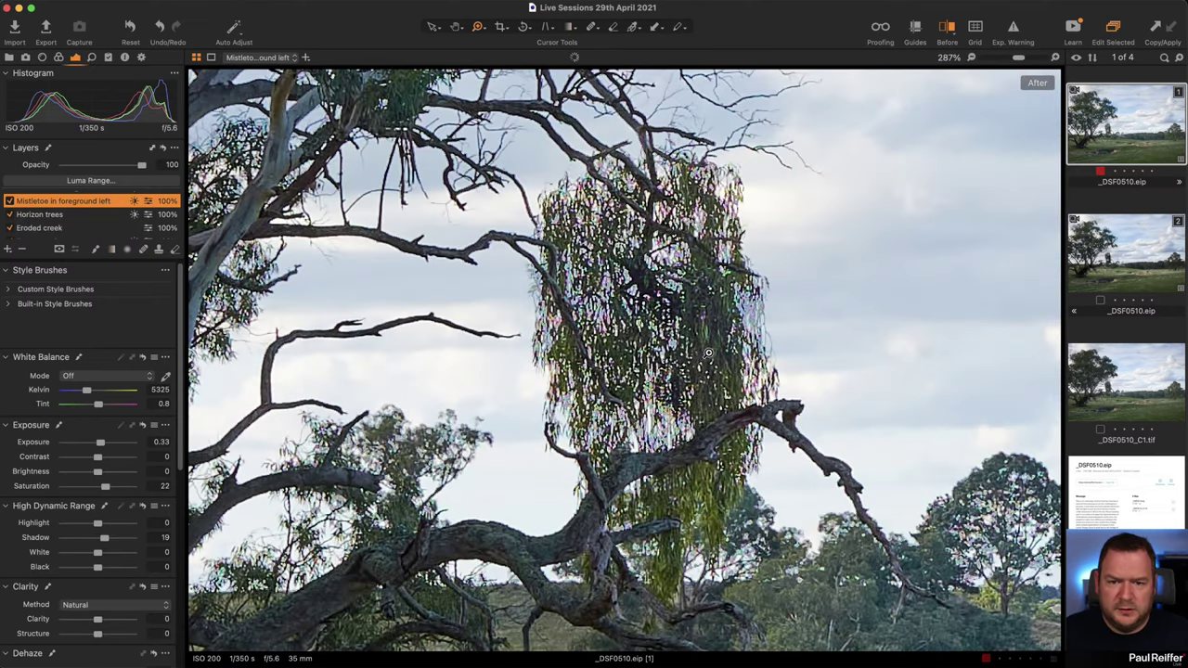
click(9, 202)
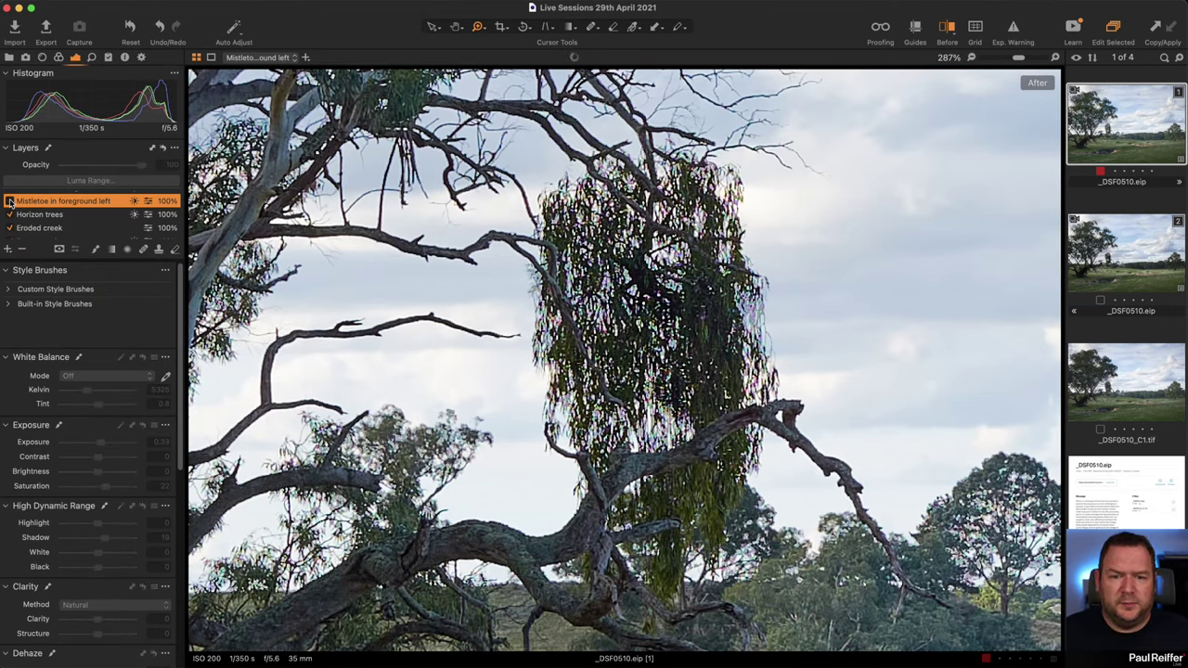
click(10, 201)
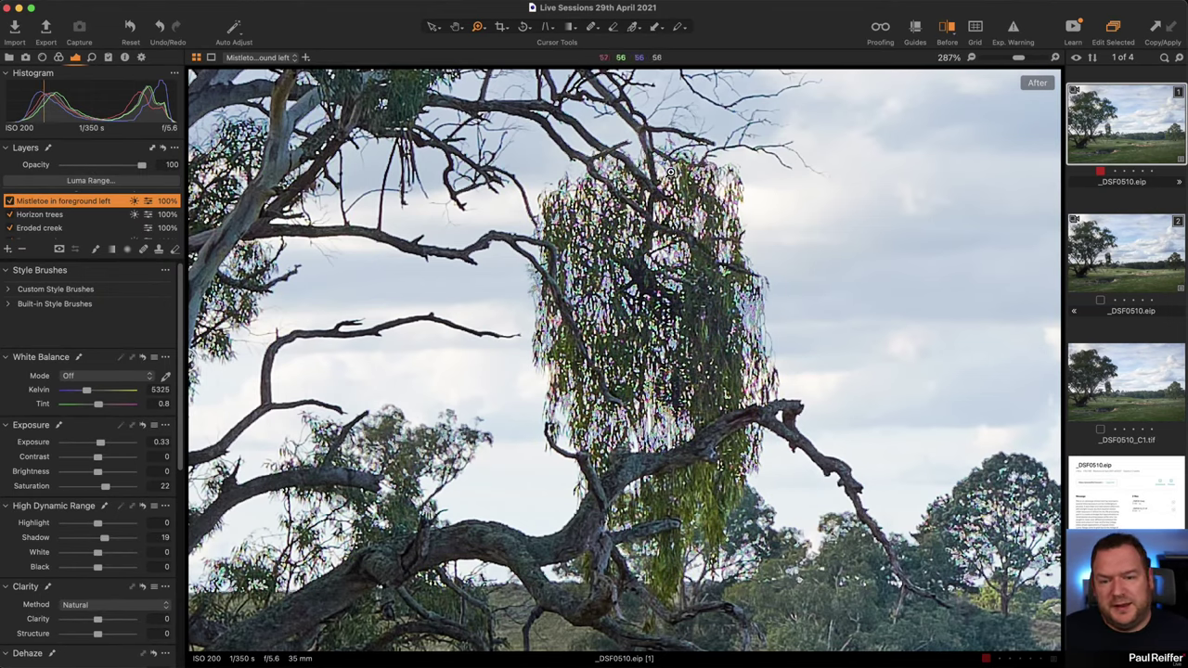
click(9, 201)
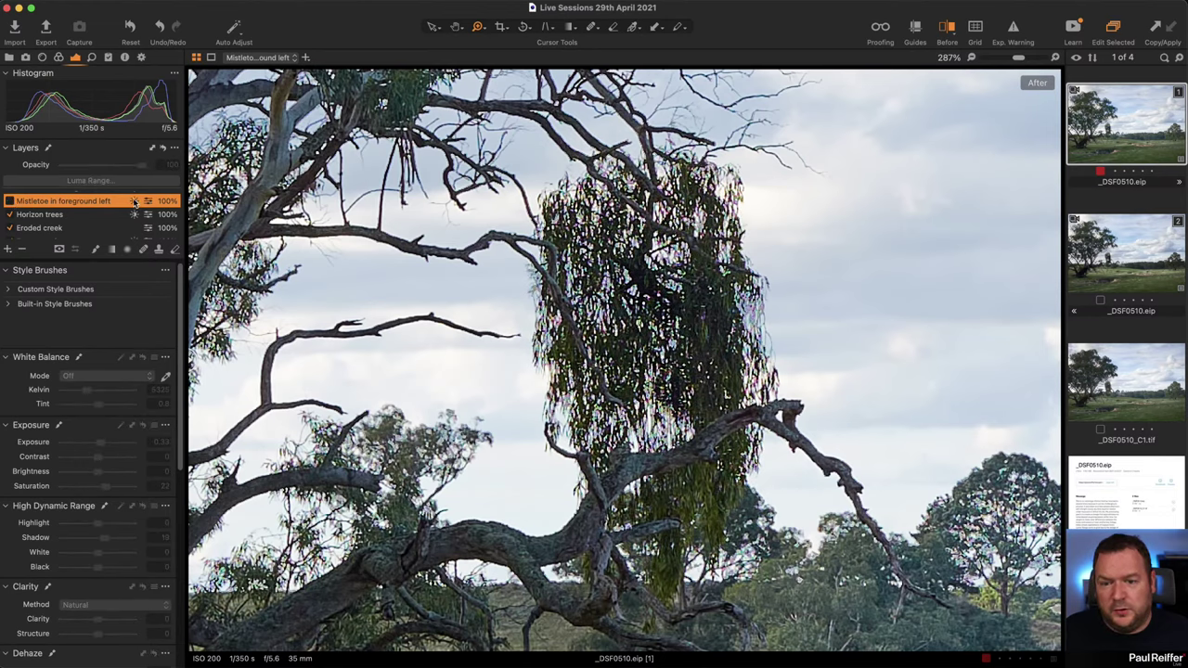
click(10, 202)
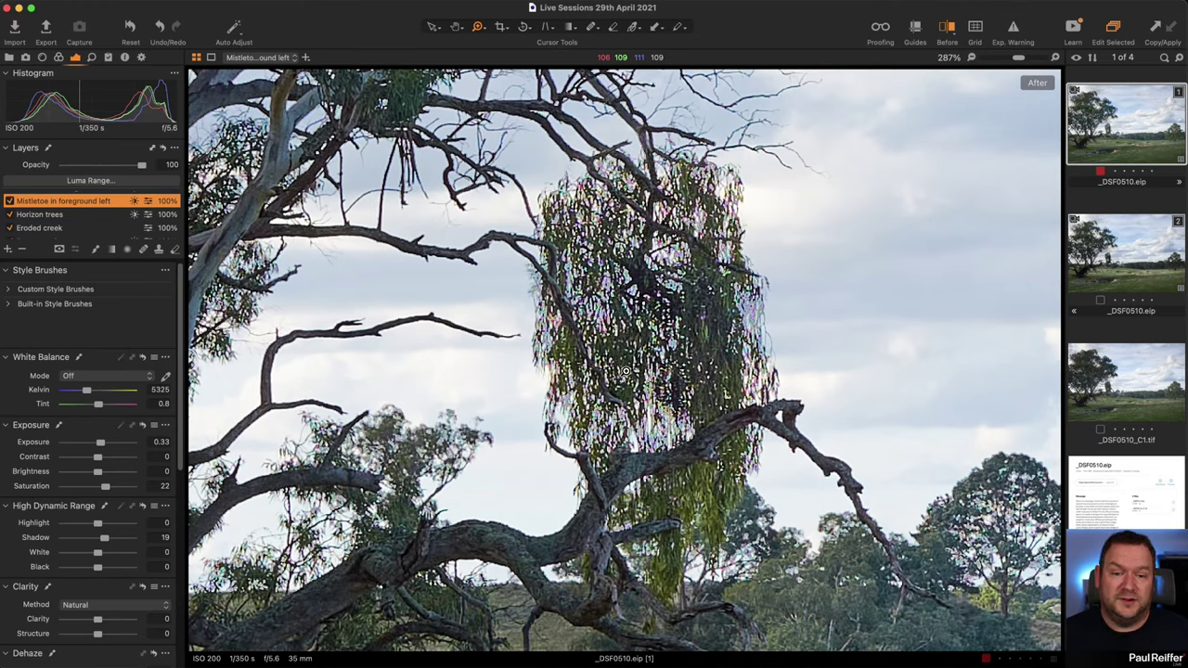
Inspect the mistletoe's edges at high magnification with its layer off and on, and lower that layer's opacity to 44.
drag(742, 247, 802, 341)
click(544, 306)
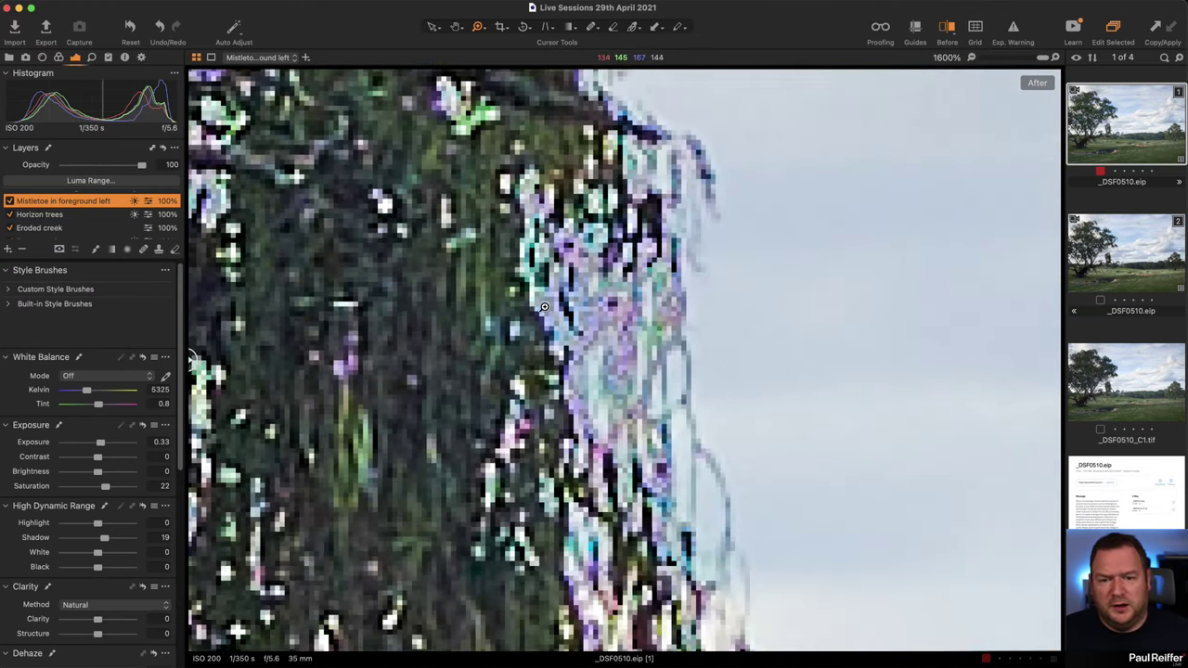
scroll(544, 306, up, 5)
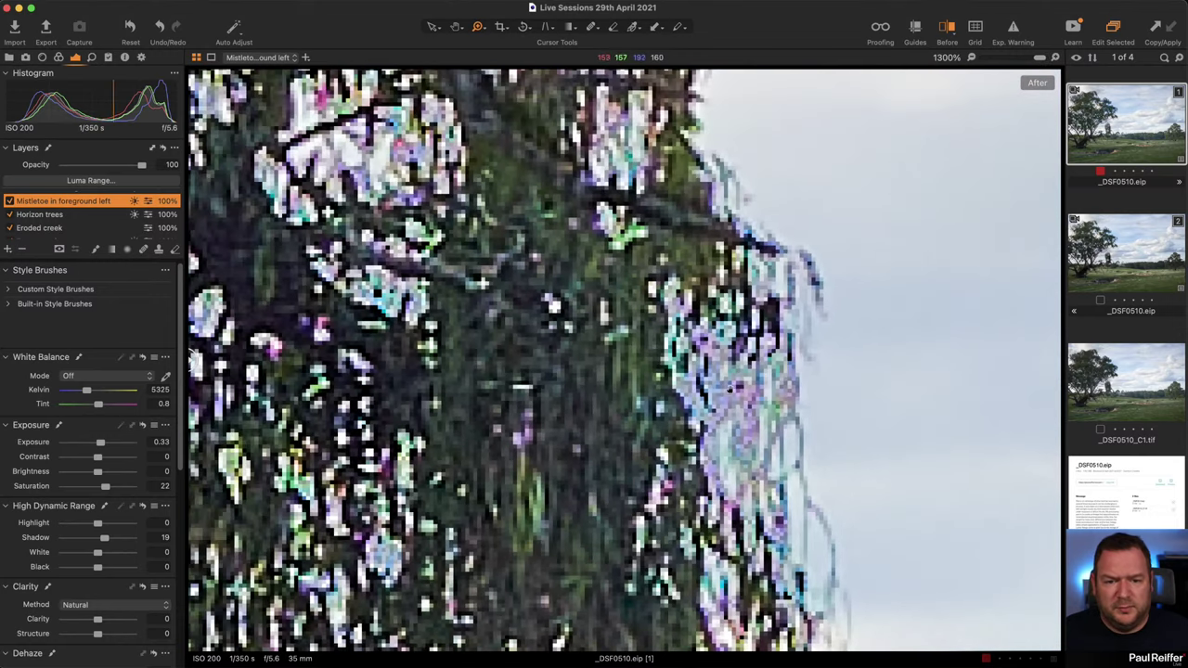
scroll(733, 388, up, 2)
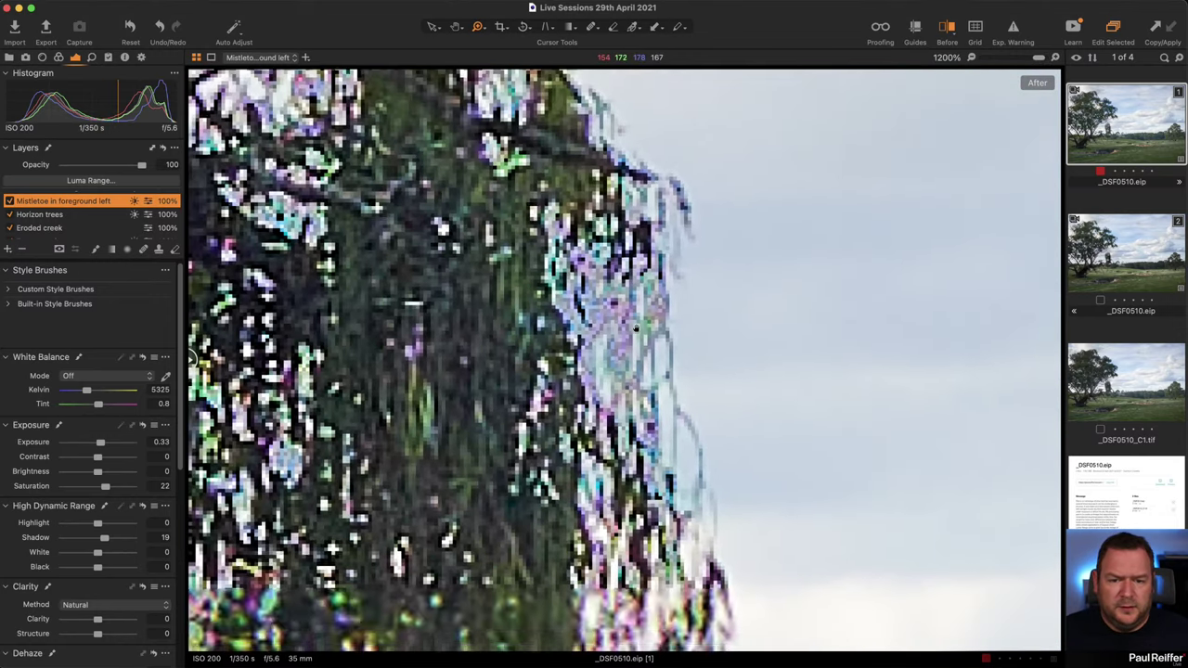
click(8, 202)
click(8, 202)
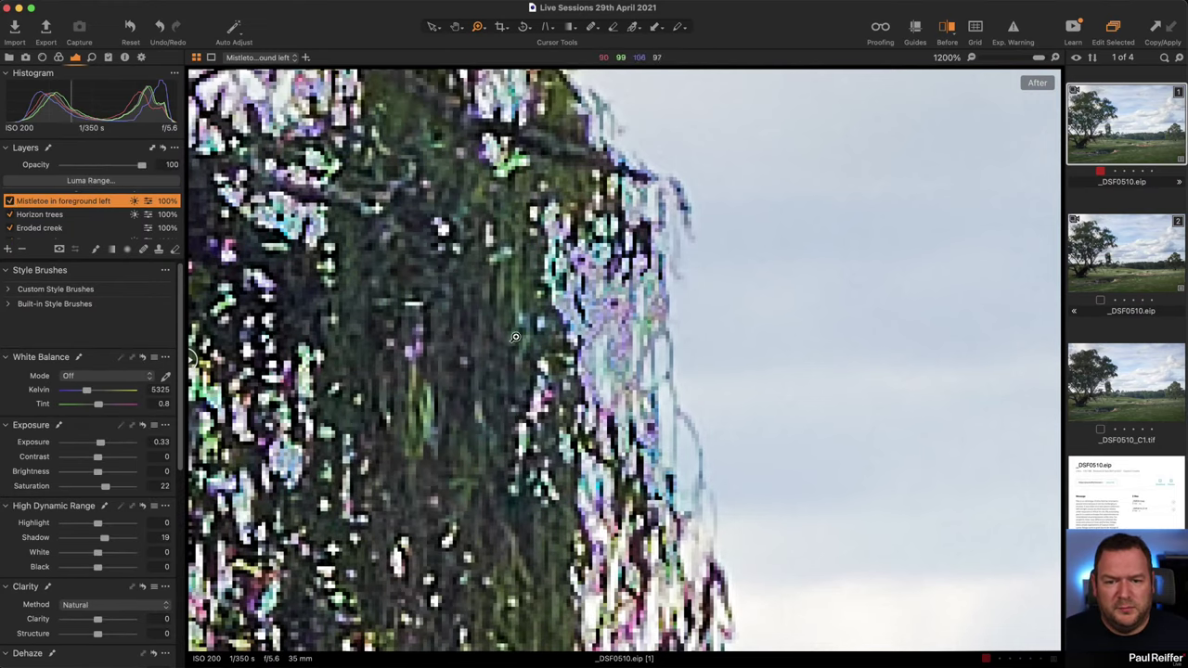
scroll(492, 315, down, 6)
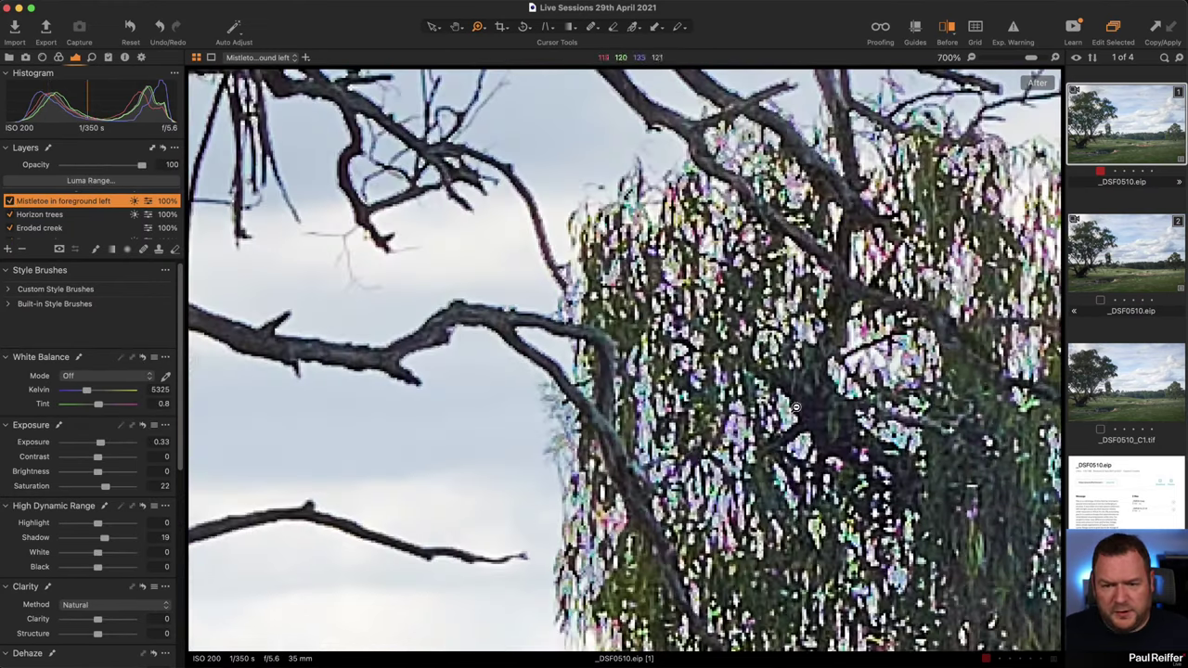
scroll(829, 418, down, 5)
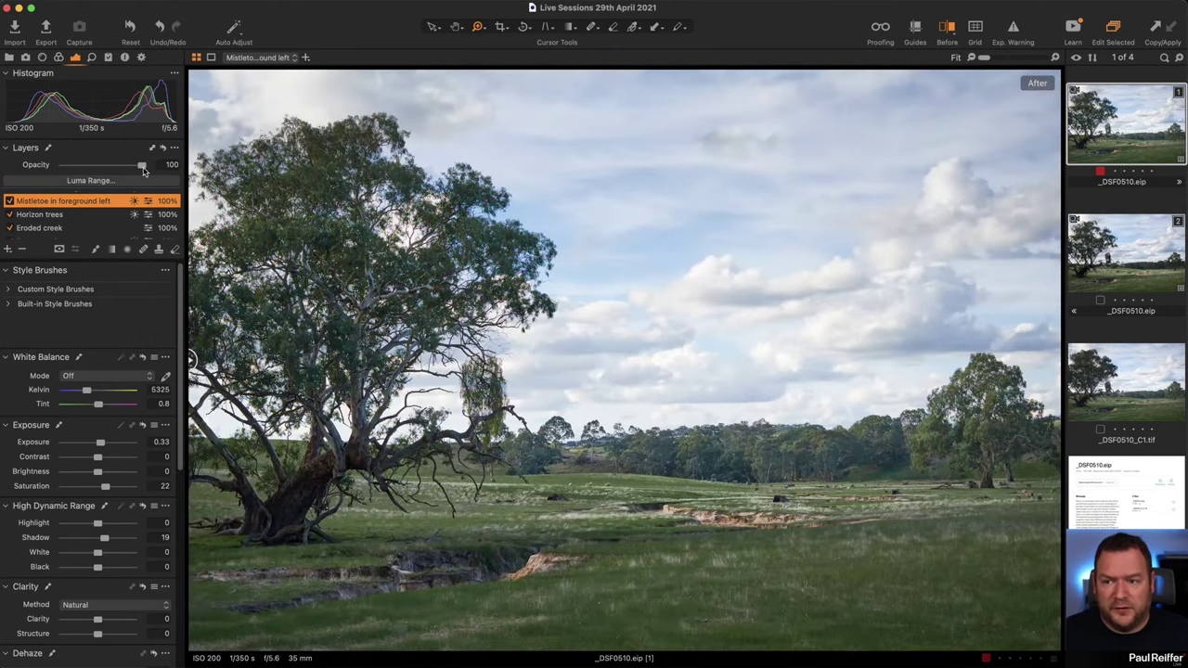
drag(144, 171, 96, 171)
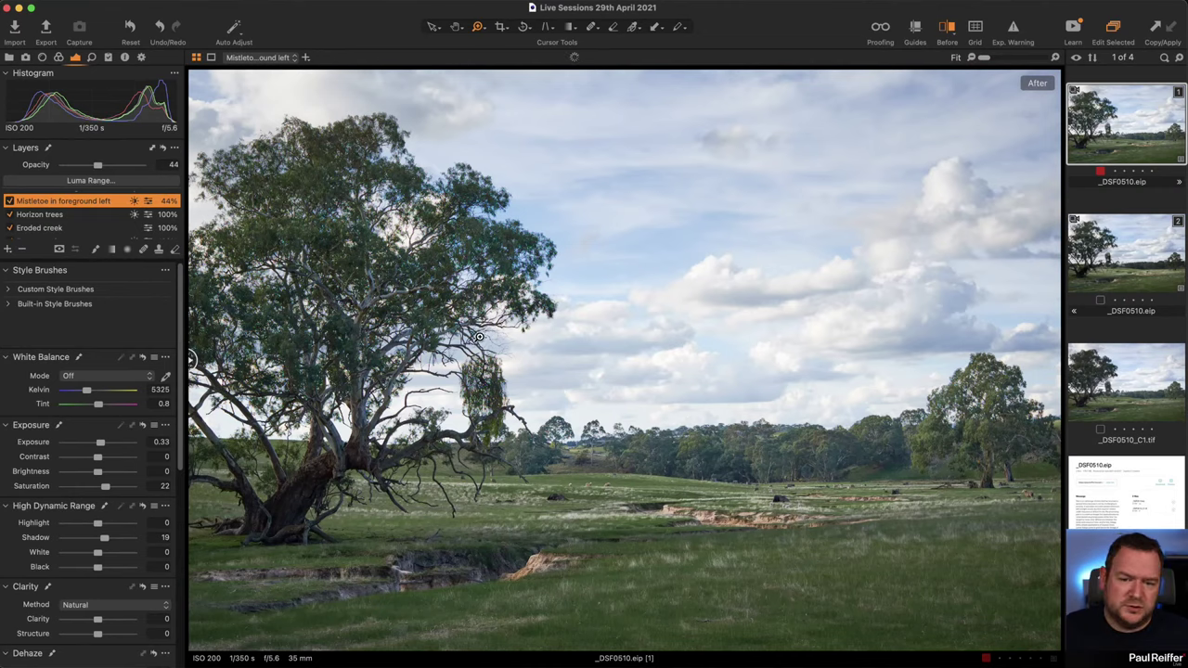
Compare the photo with the Distant tree on right layer off and on, and check the layer's mask.
scroll(56, 213, up, 2)
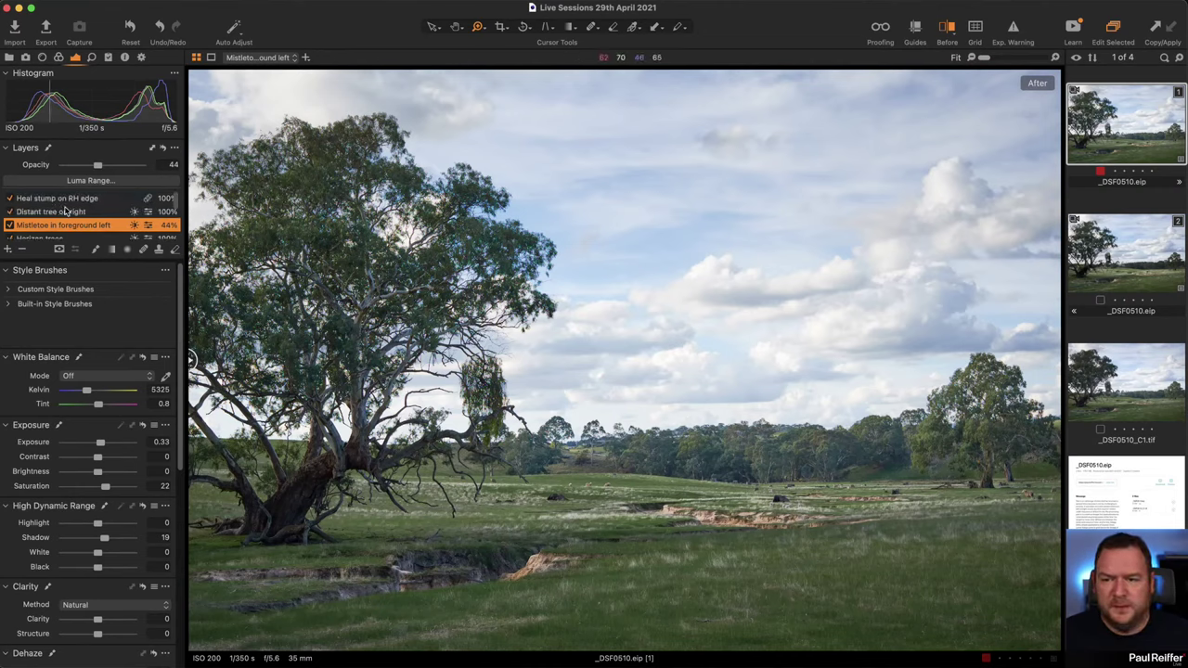
click(58, 213)
click(8, 212)
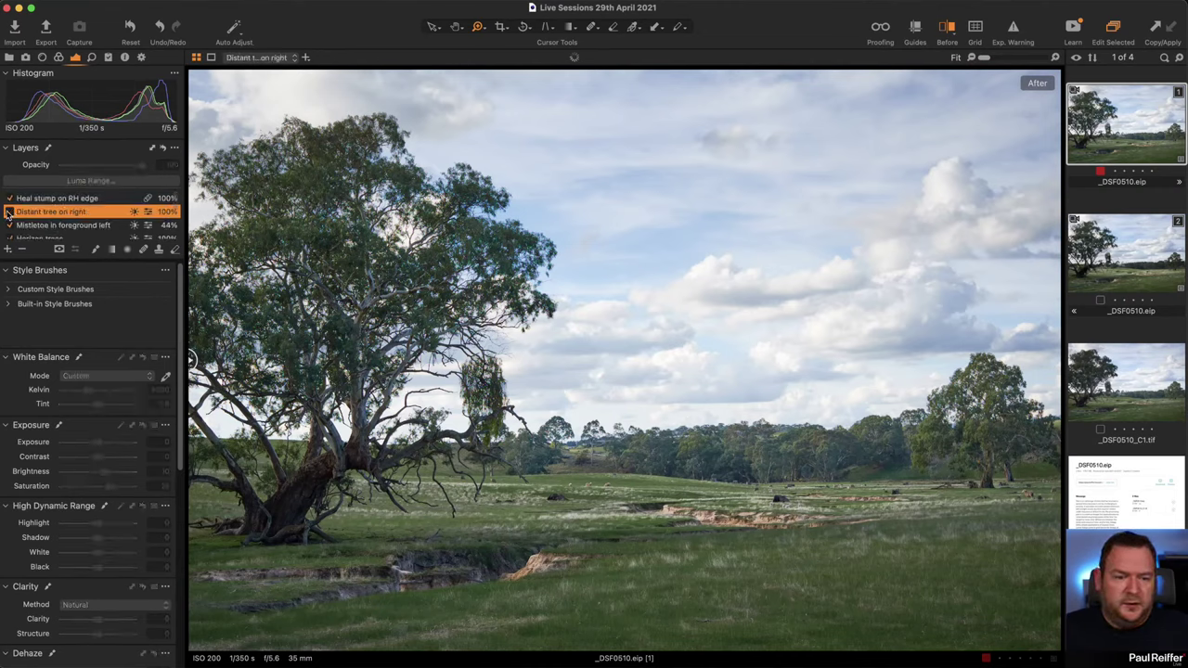
click(7, 212)
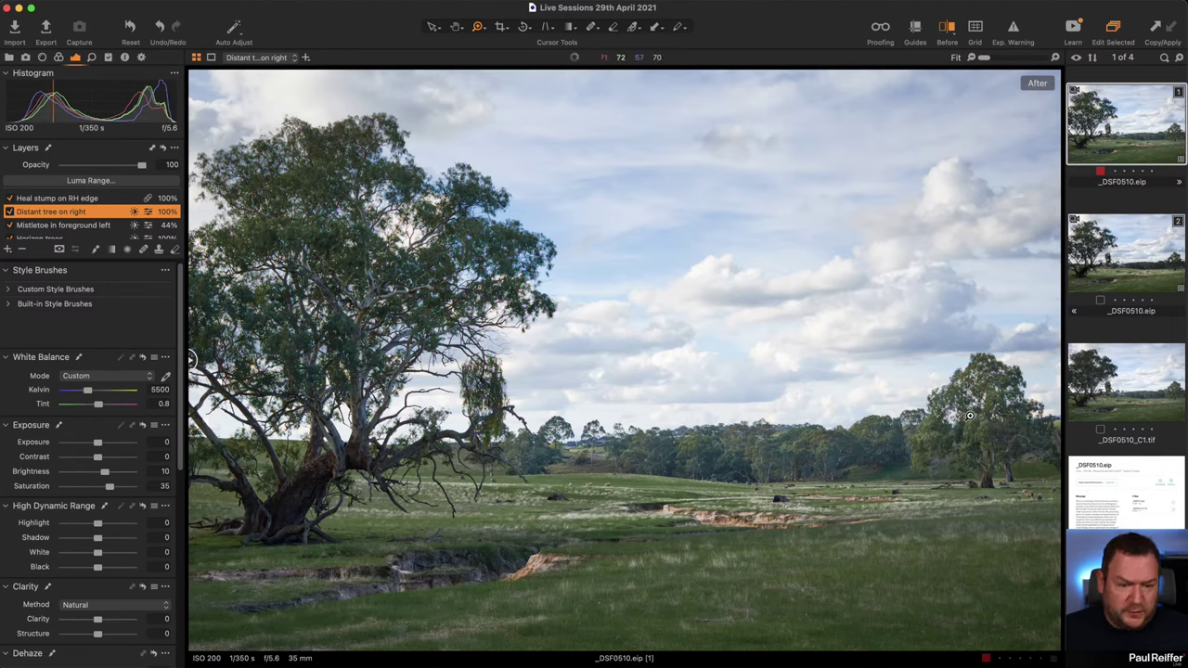
key(m)
key(m)
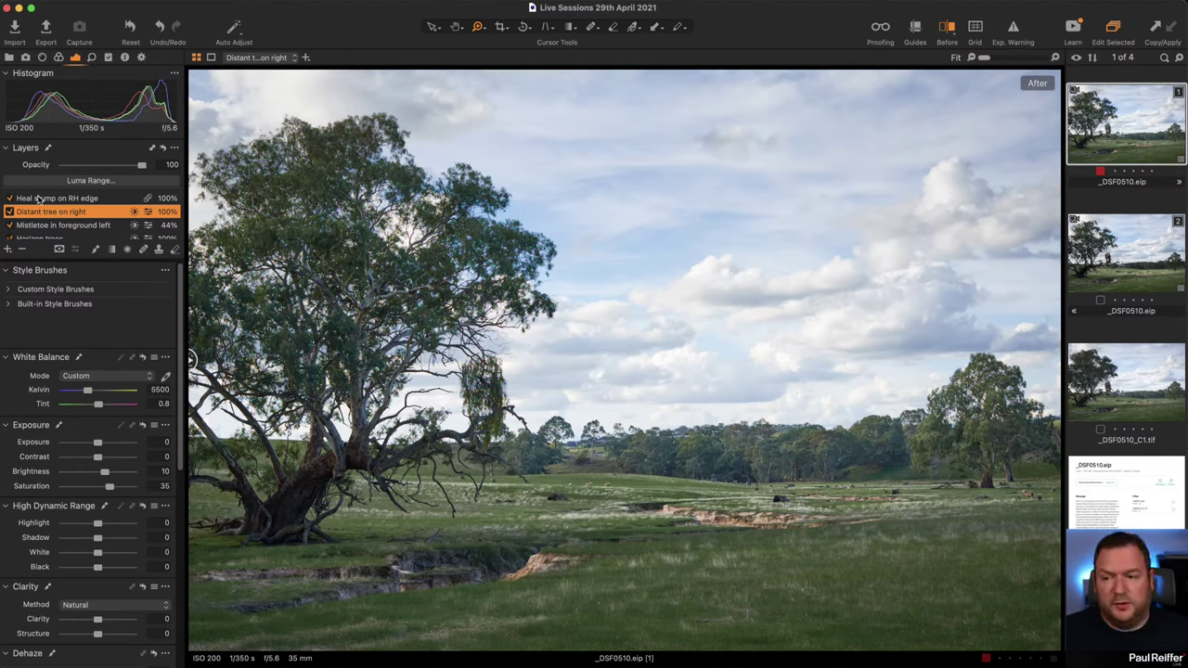
Compare the edge of the field with the Heal stump on RH edge layer off and on.
click(37, 199)
click(10, 199)
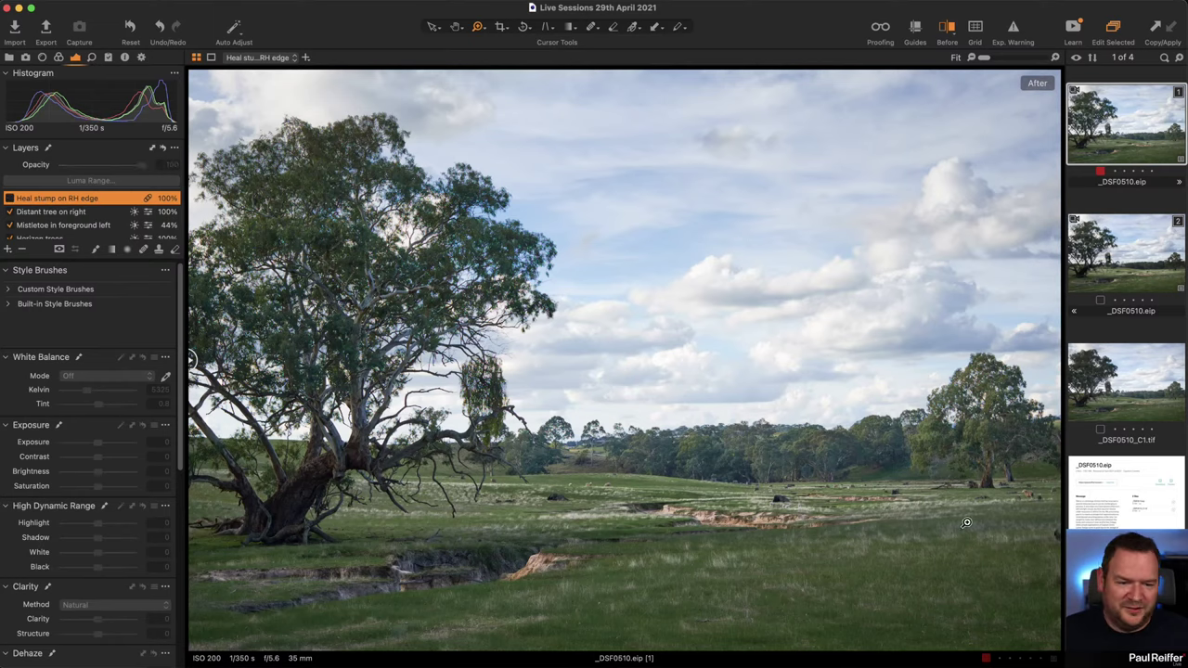
click(9, 198)
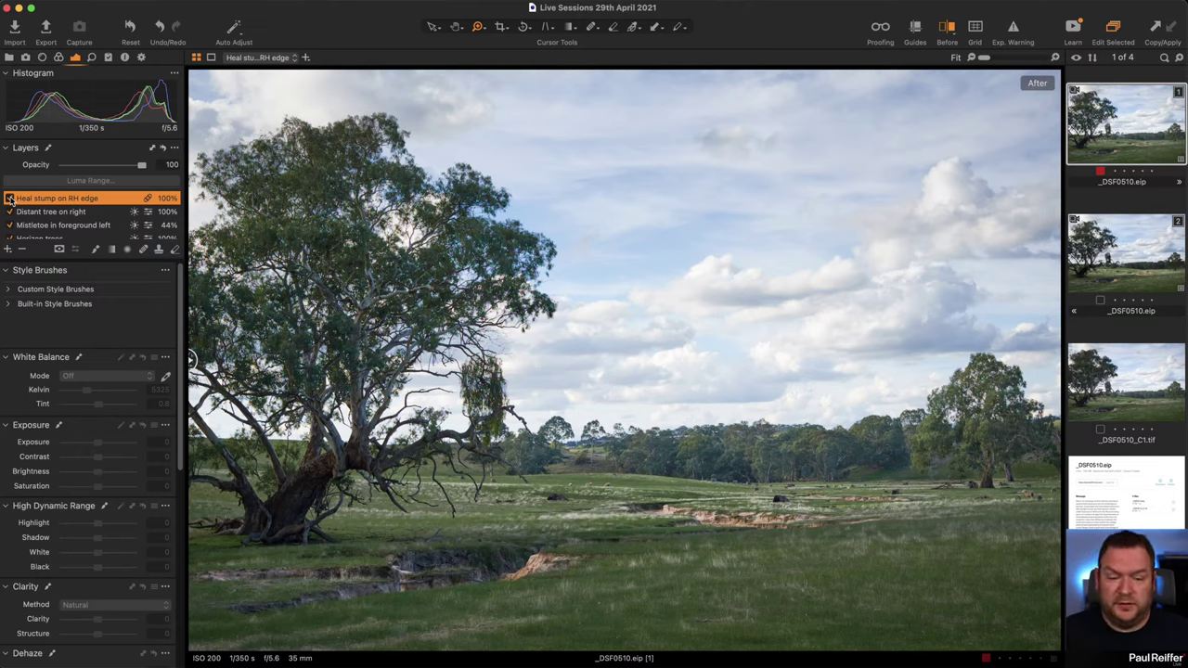
click(9, 199)
Set the Sky layer's exposure to -0.81 and its contrast to 7.
scroll(56, 218, down, 5)
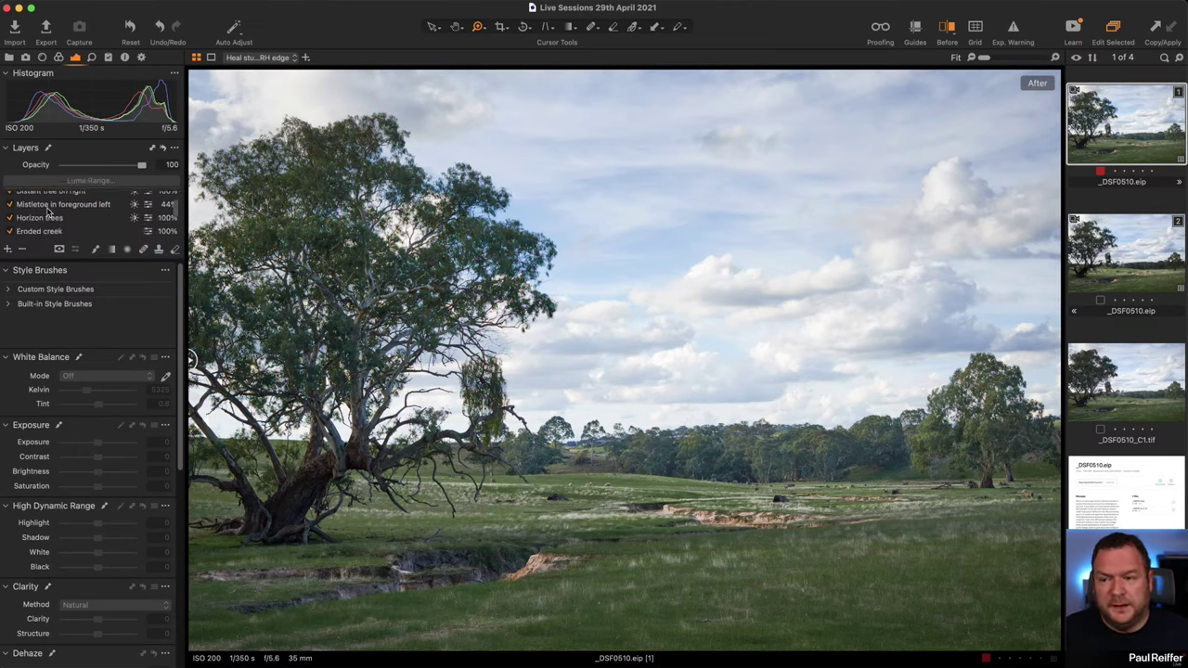
click(41, 232)
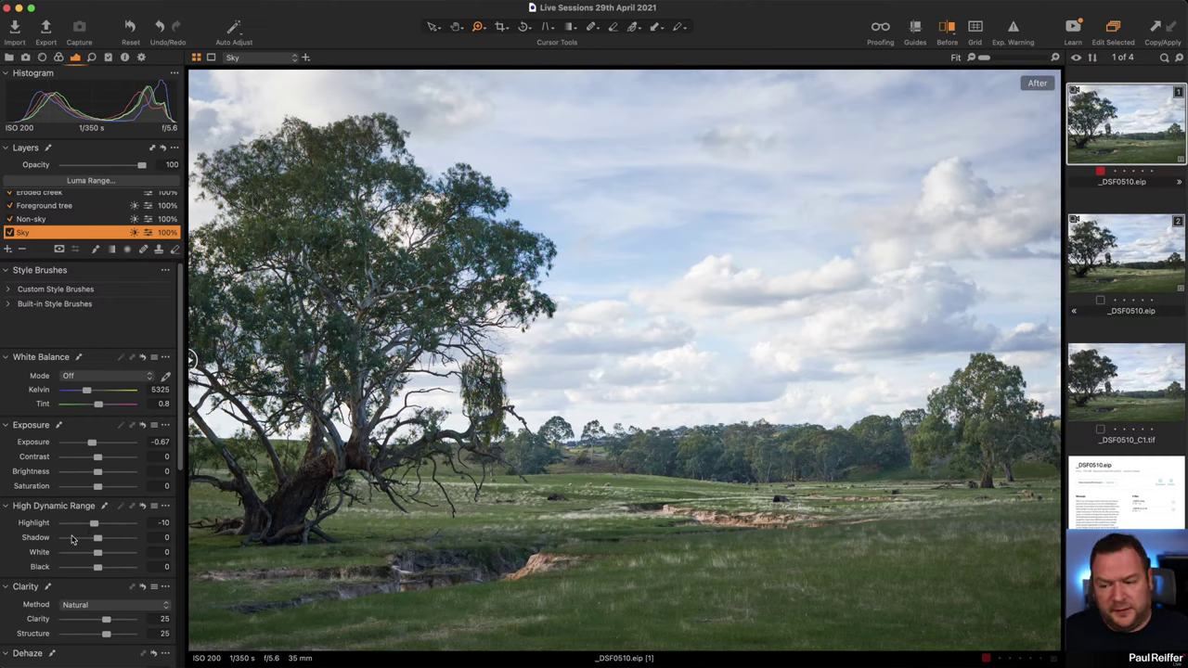
scroll(124, 603, down, 5)
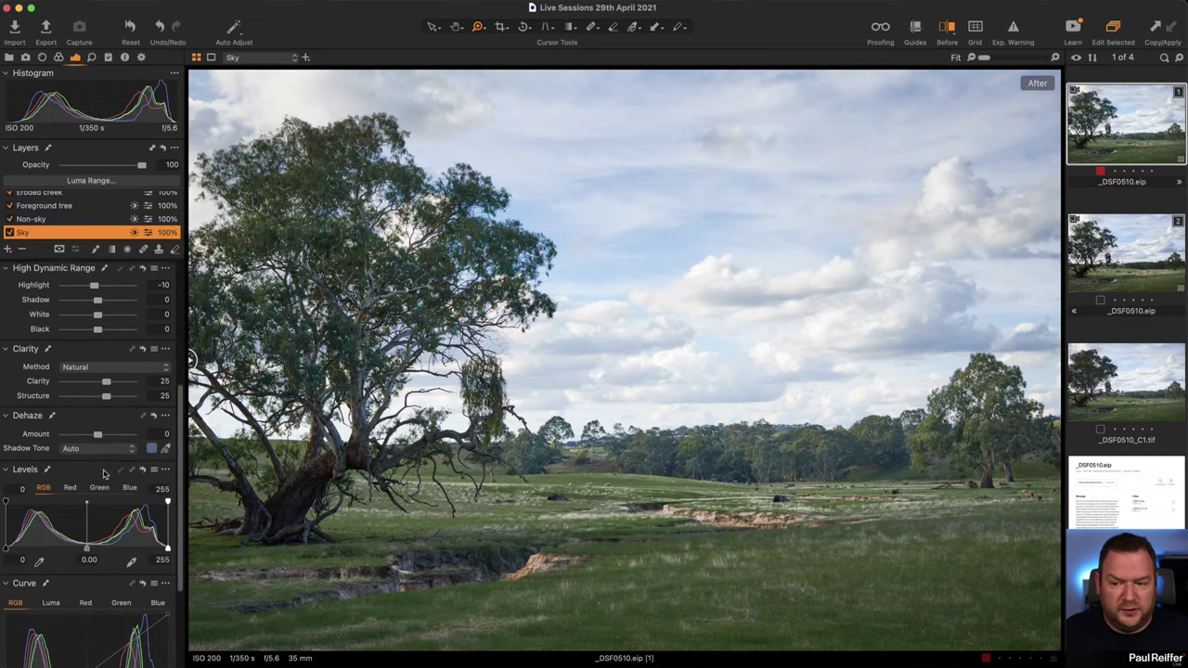
scroll(102, 418, up, 5)
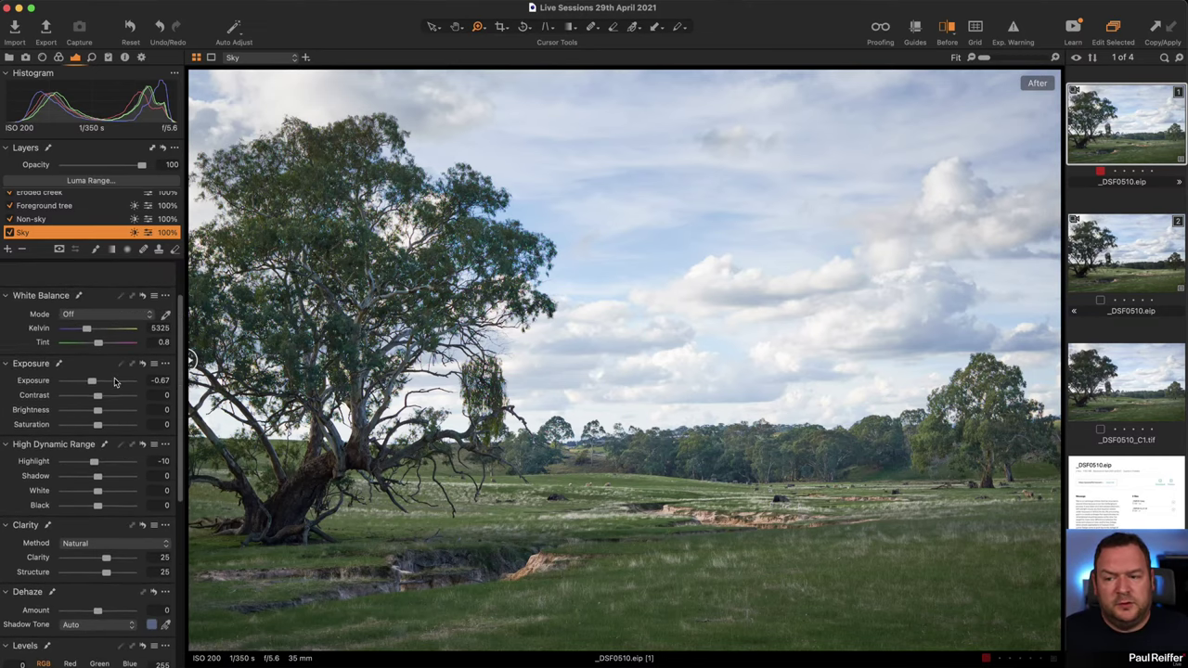
drag(100, 419, 89, 400)
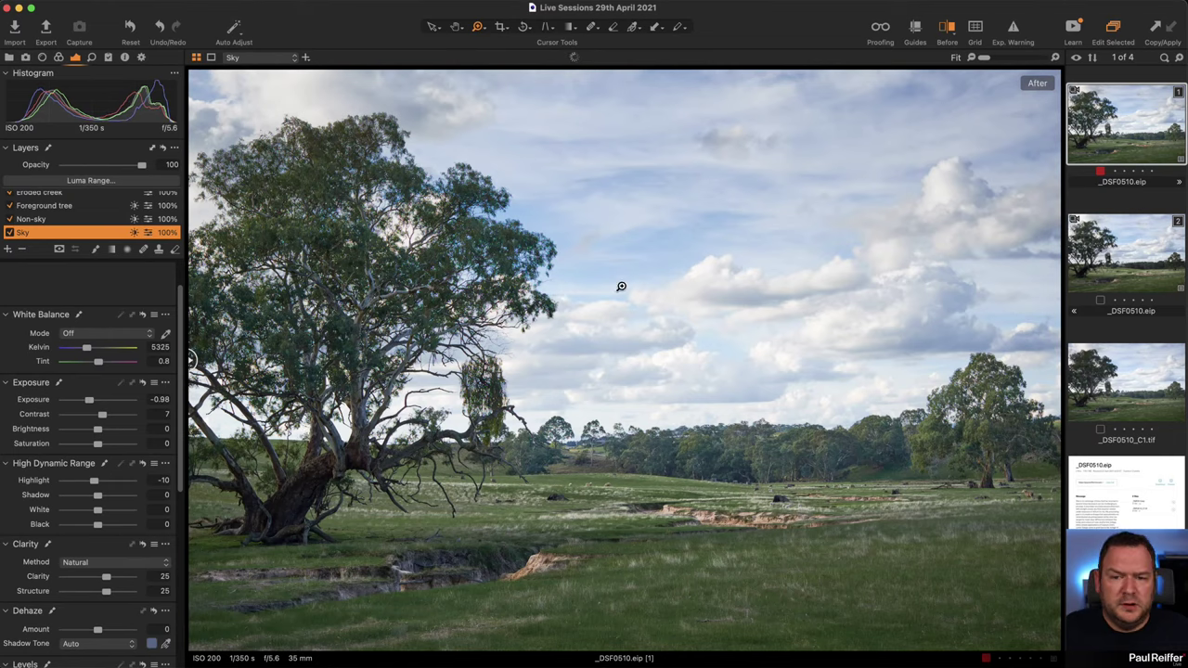
drag(90, 401, 93, 401)
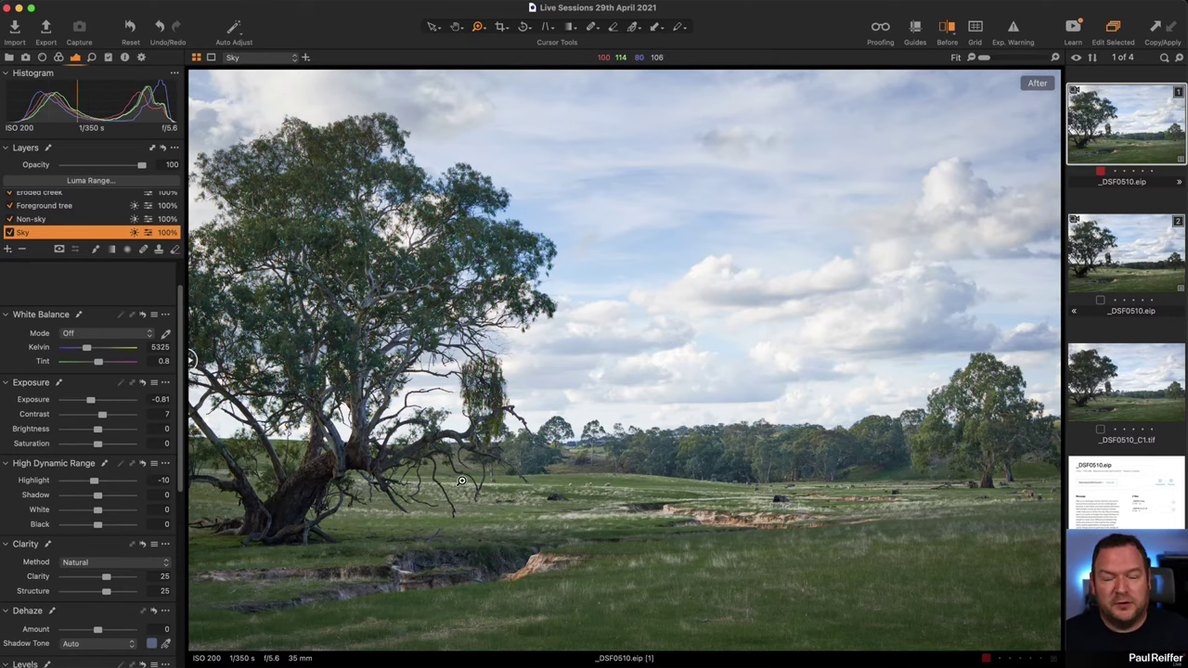
Check the Non-sky layer's mask, and set its white balance to 5721 Kelvin and its Dehaze amount to 15.
click(59, 221)
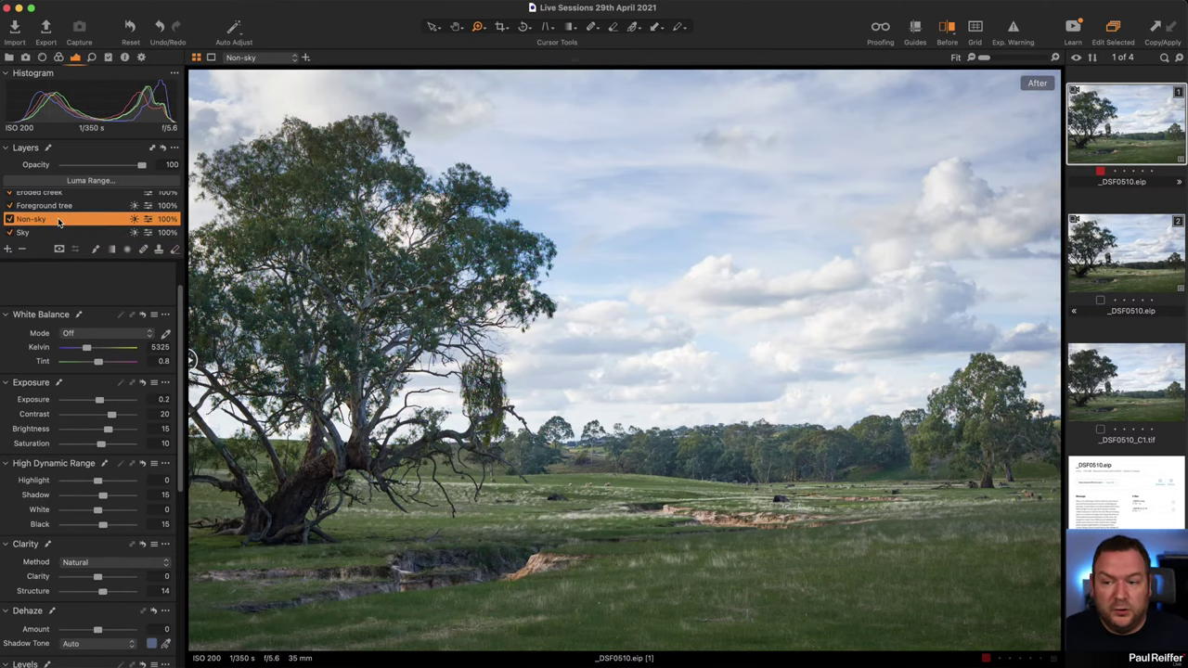
key(m)
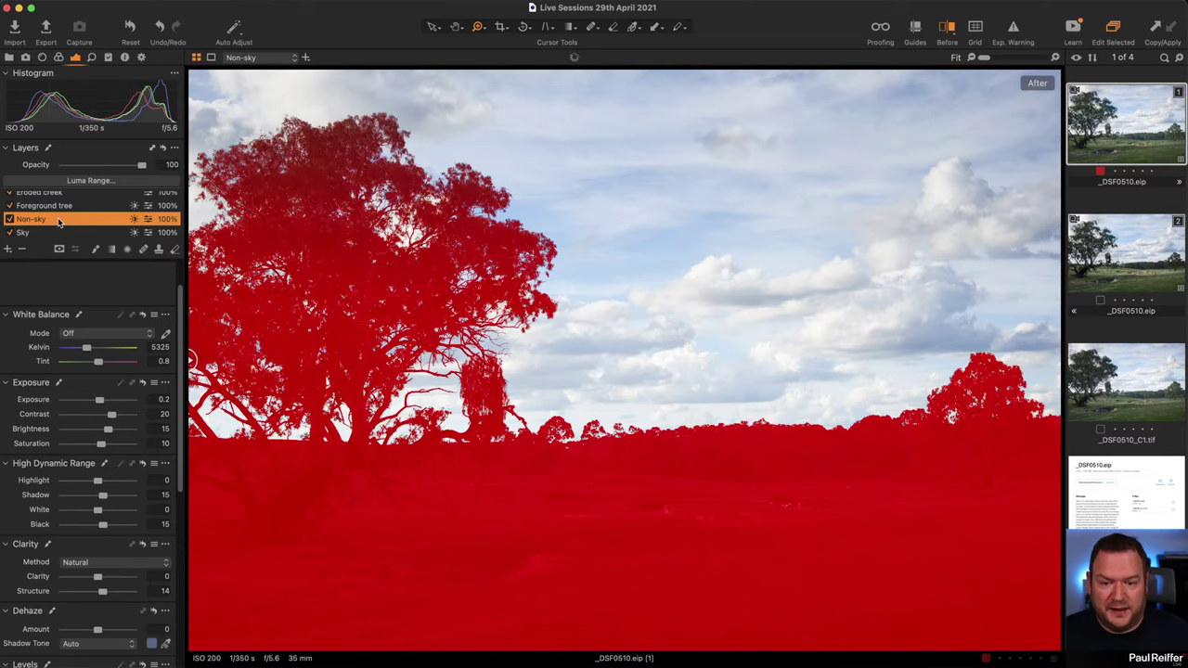
key(m)
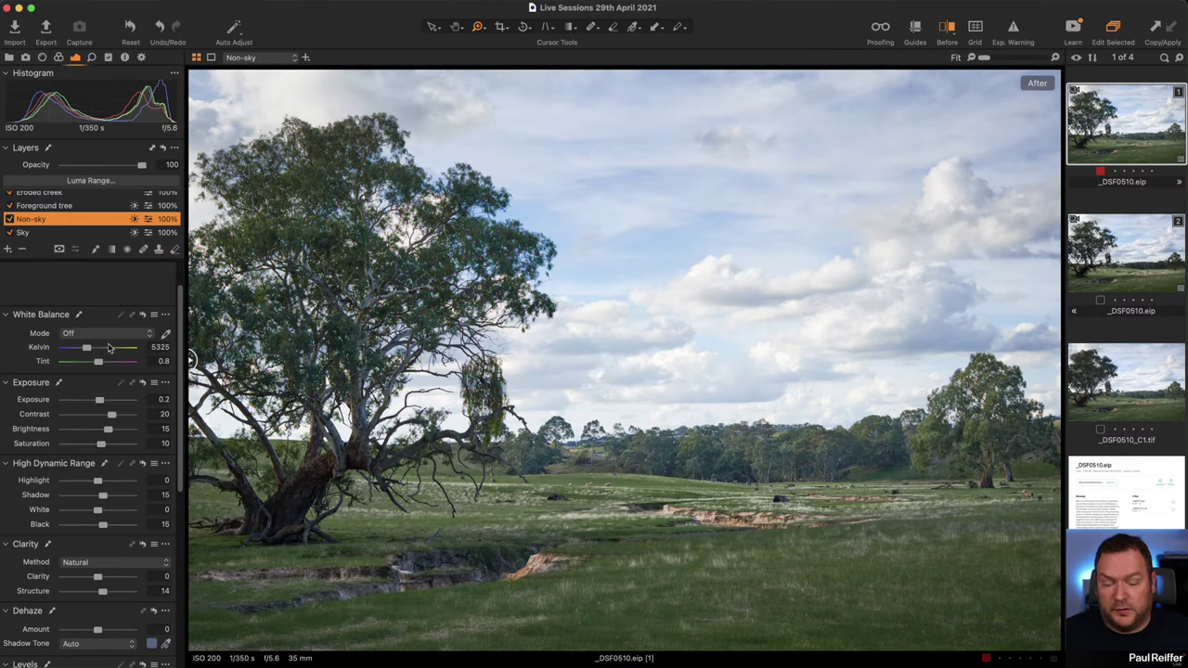
drag(87, 348, 89, 351)
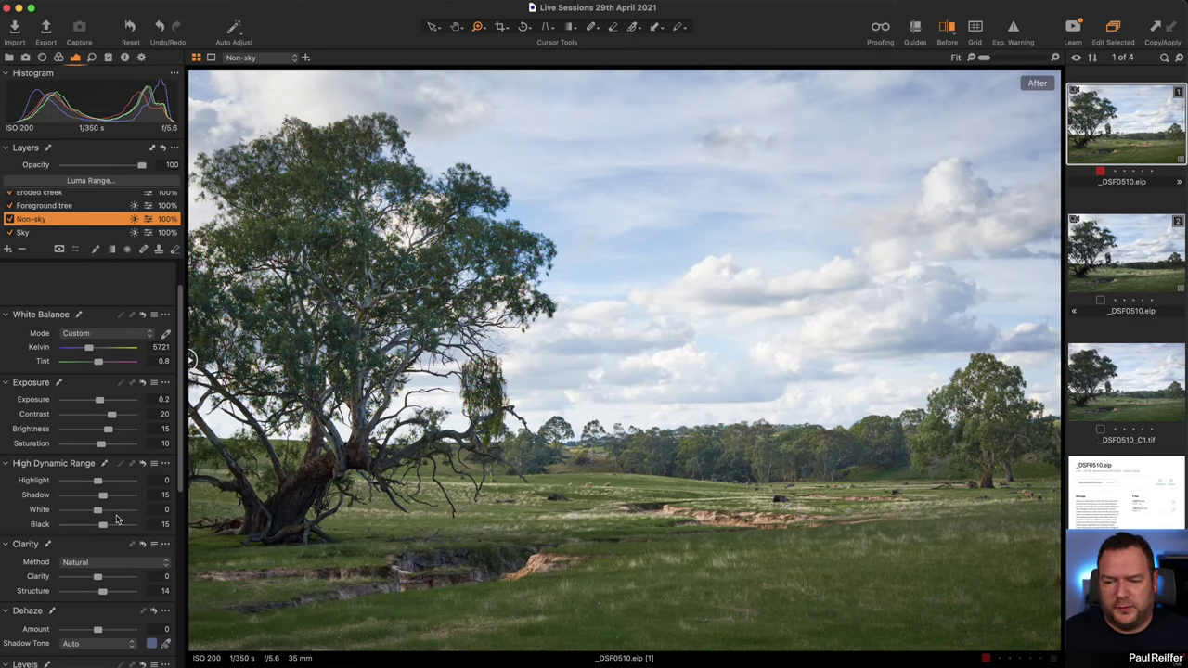
drag(98, 633, 113, 633)
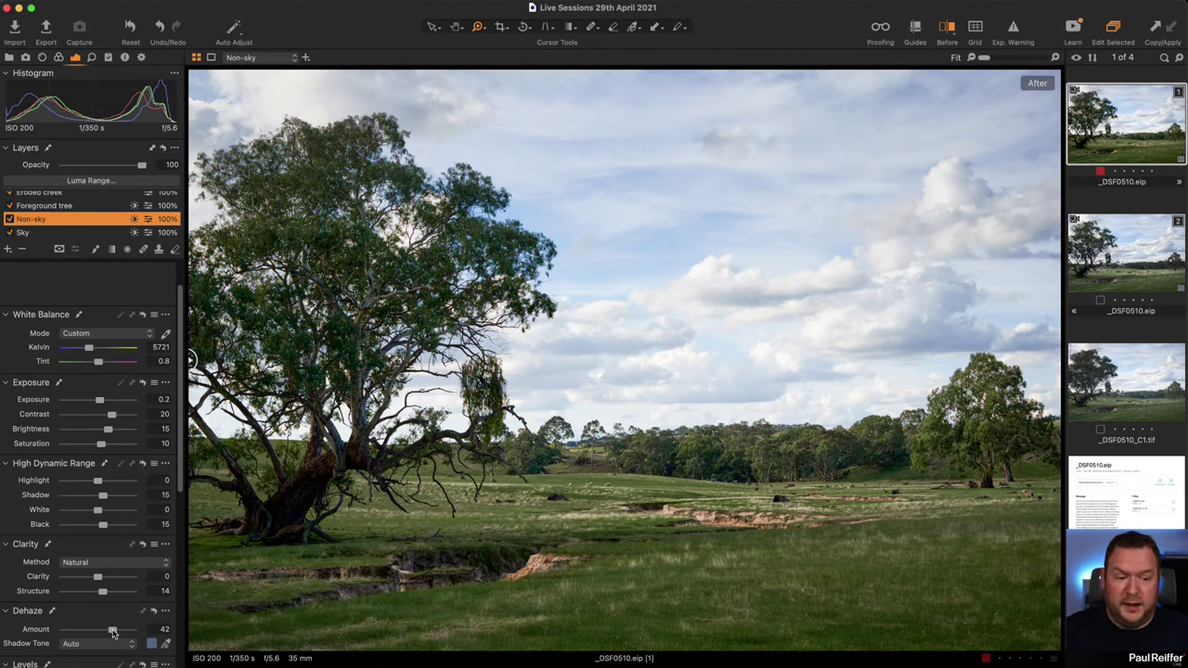
drag(112, 632, 103, 633)
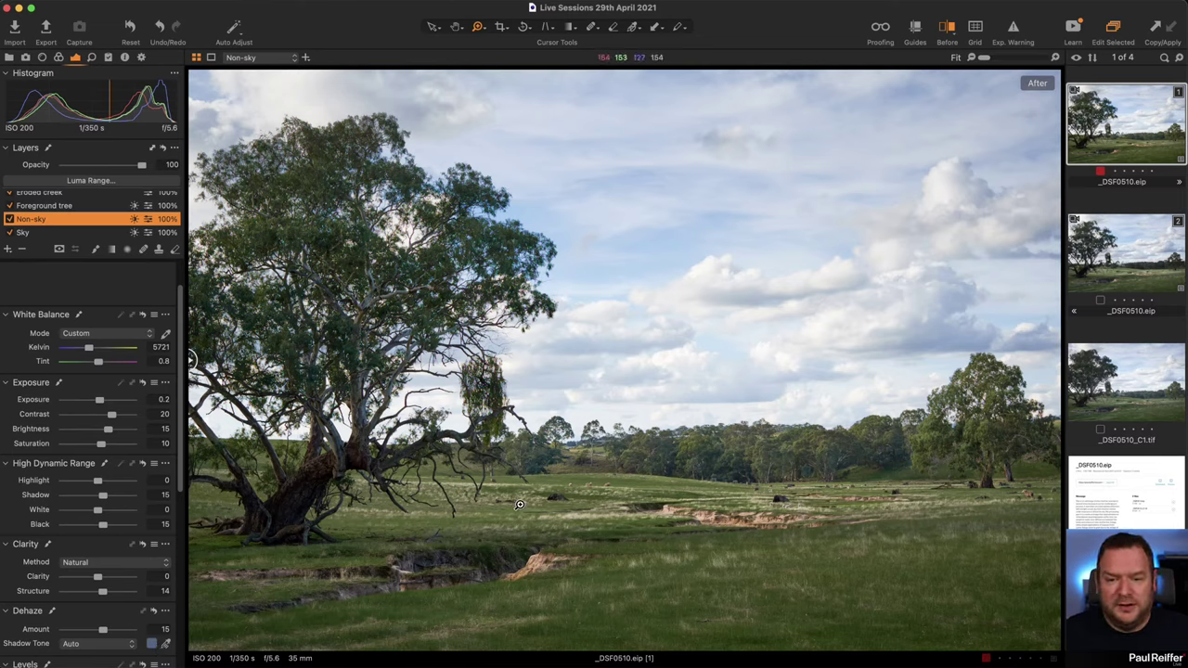
Compare the submitted _DSF0510_C1.tif with the adjusted first _DSF0510.eip variant.
click(1119, 397)
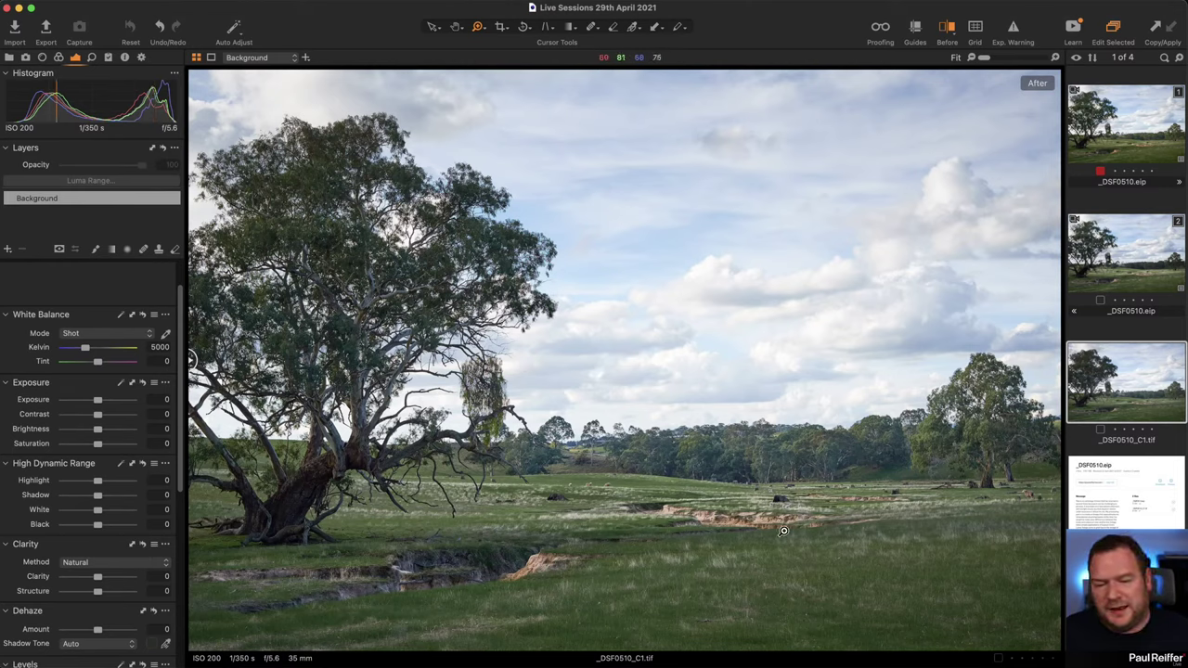
click(1132, 133)
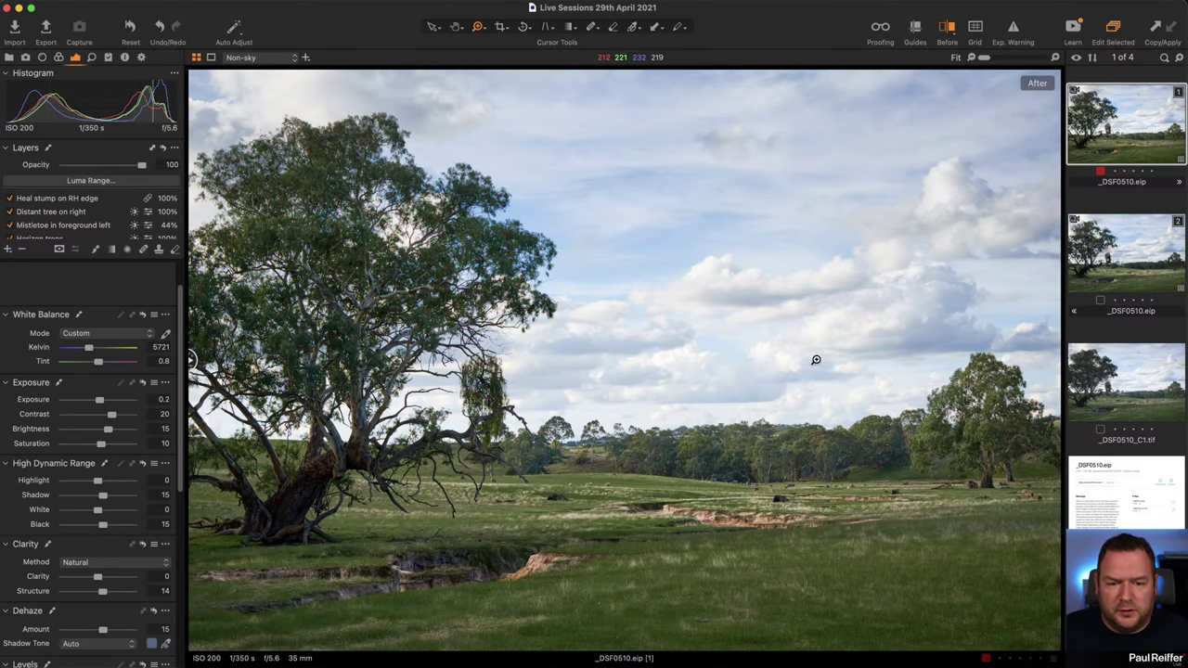
Set the Non-sky layer's luma range radius to 1.6 while viewing the tree canopy at 200%, and apply it.
key(super+plus)
click(496, 228)
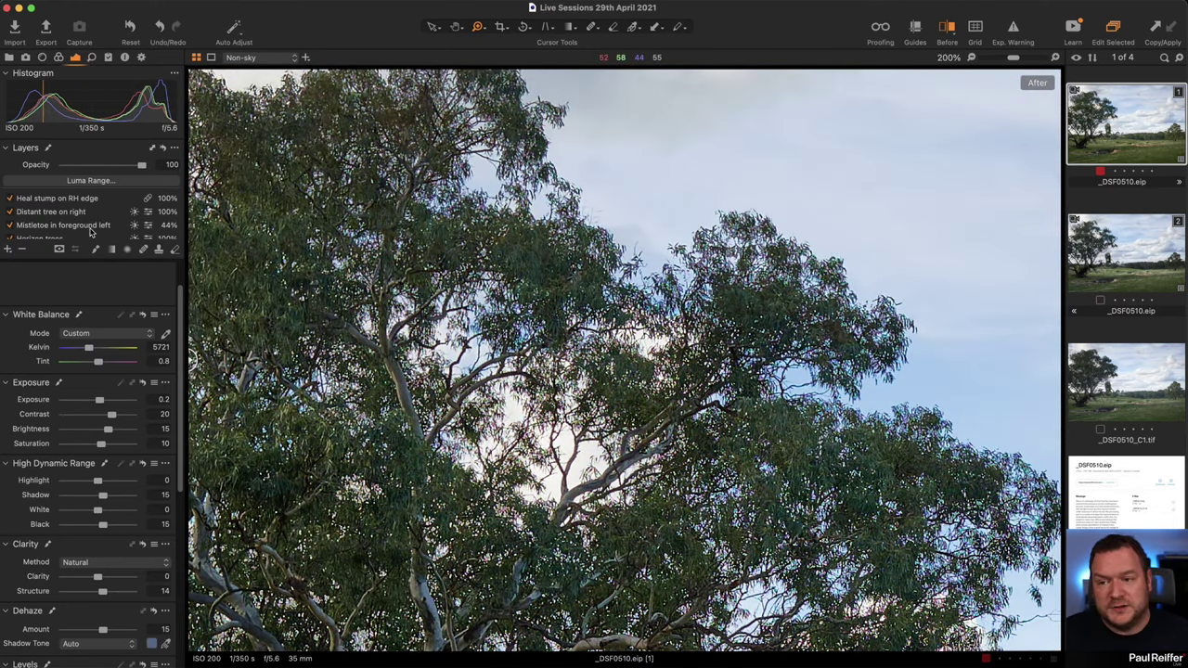
scroll(94, 226, down, 3)
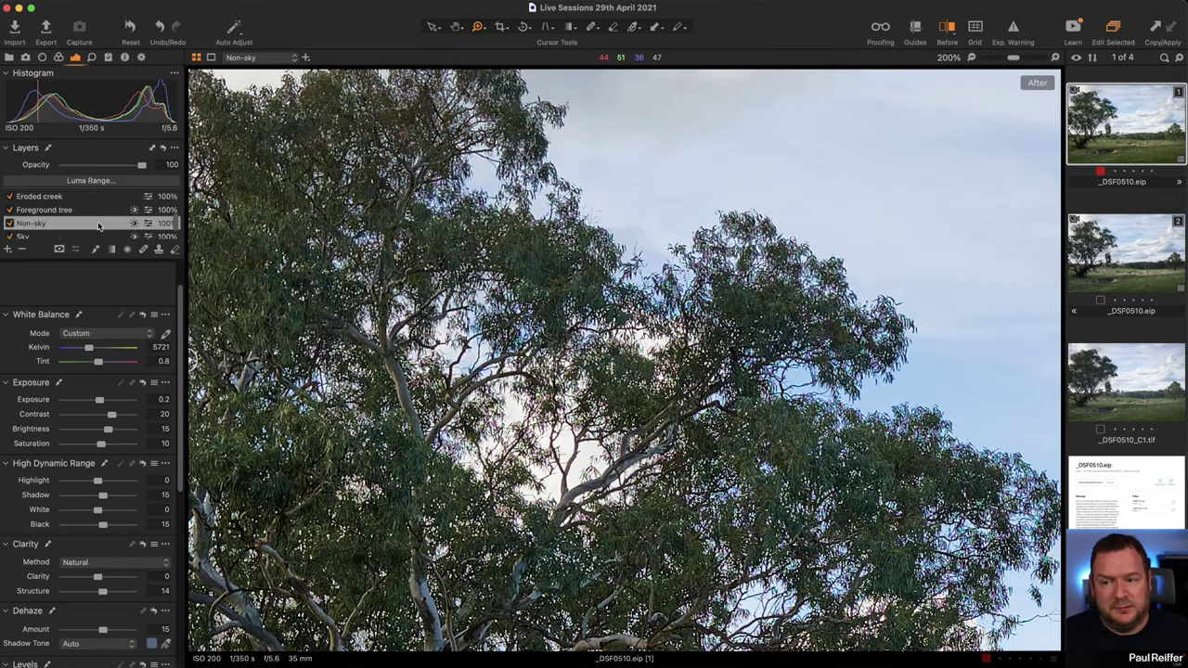
click(104, 182)
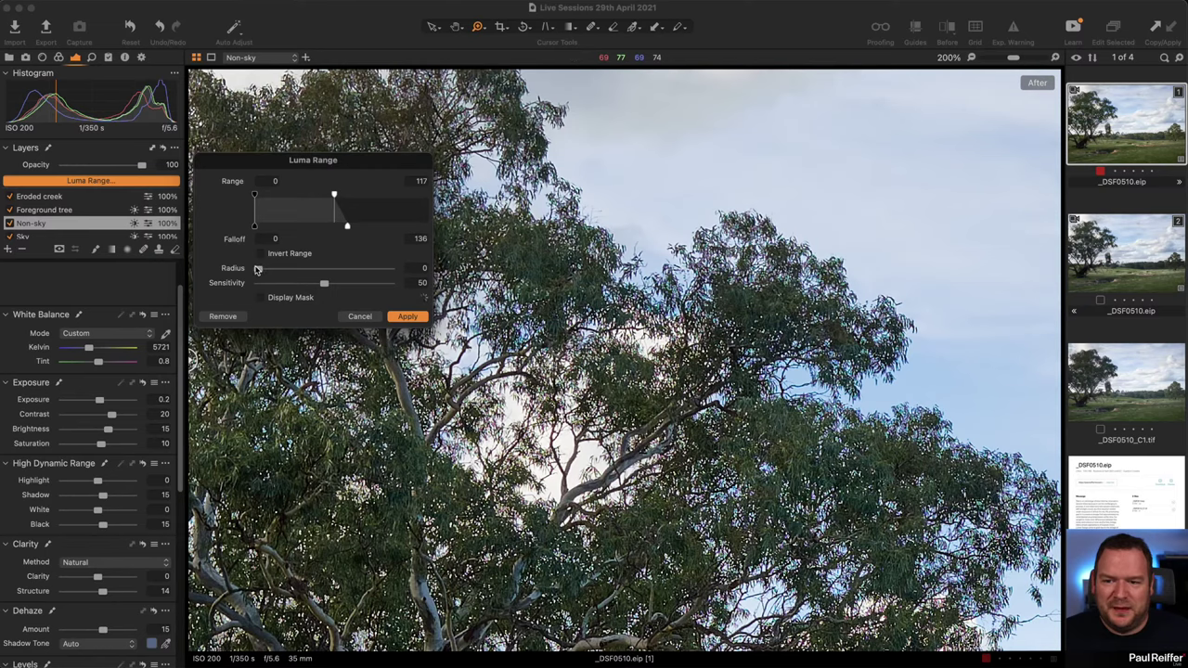
drag(258, 269, 280, 271)
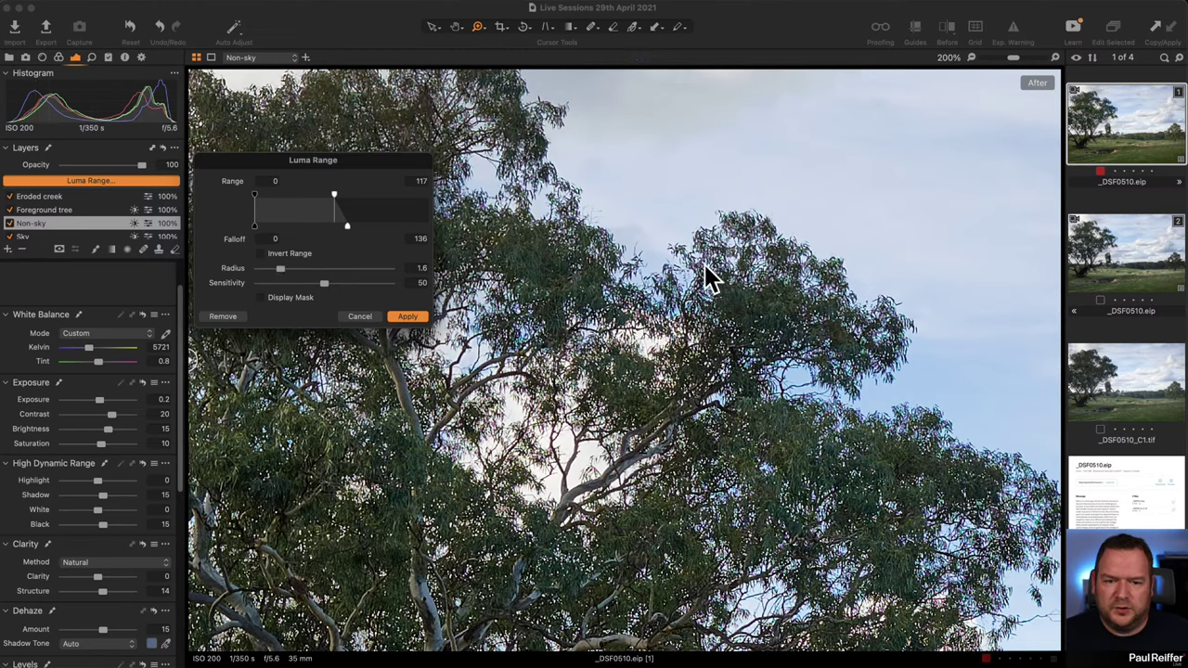
click(408, 316)
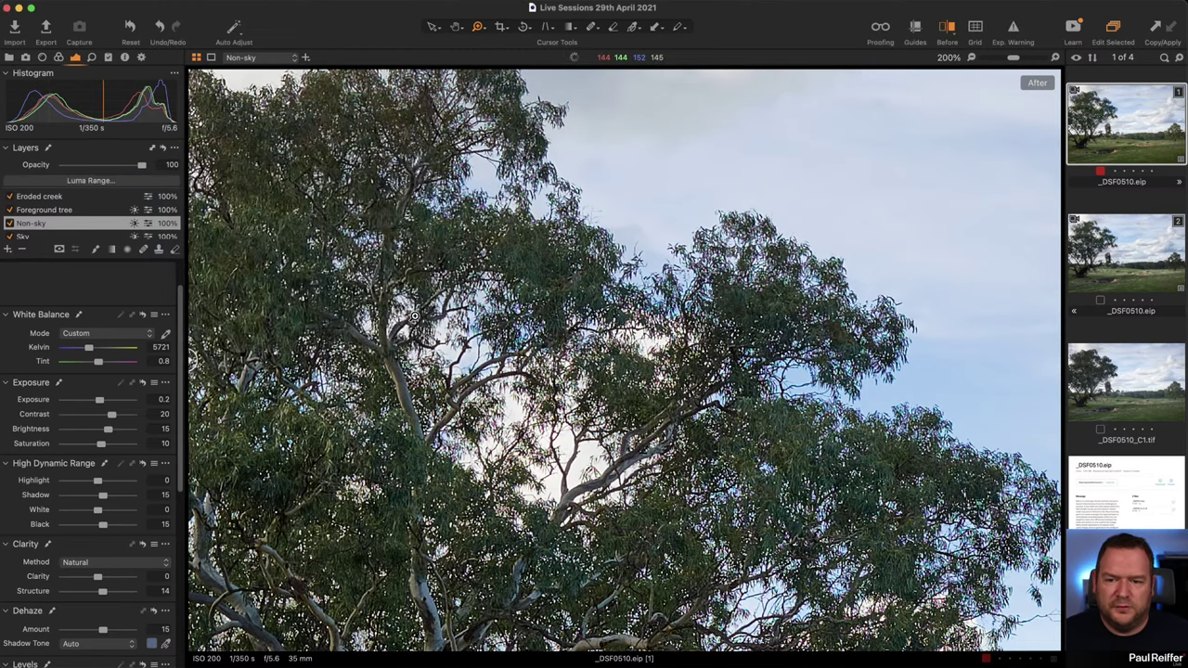
Set the Sky layer's luma range radius to 1.6 and apply it.
click(93, 237)
click(105, 185)
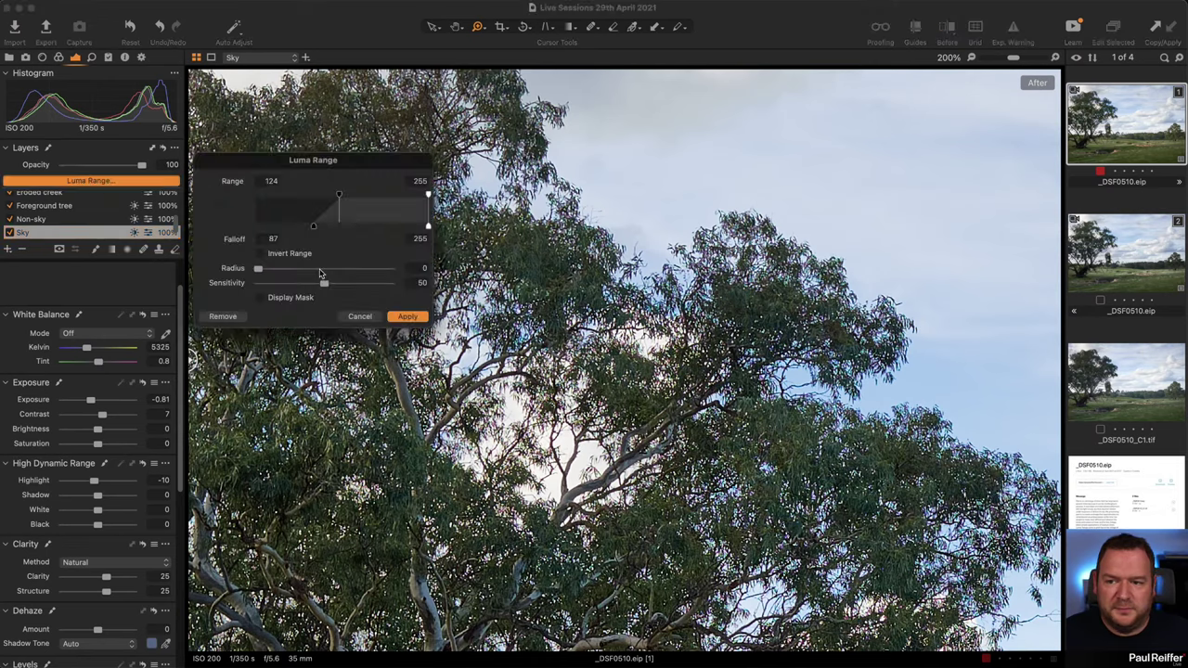
drag(266, 271, 283, 274)
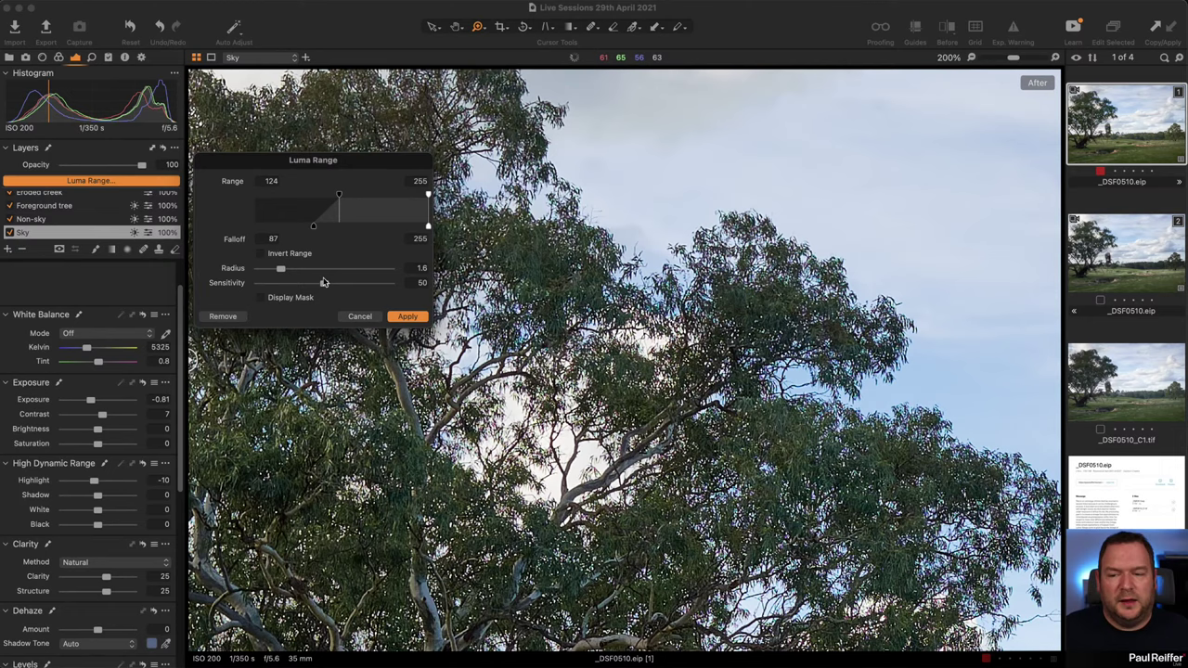
click(407, 317)
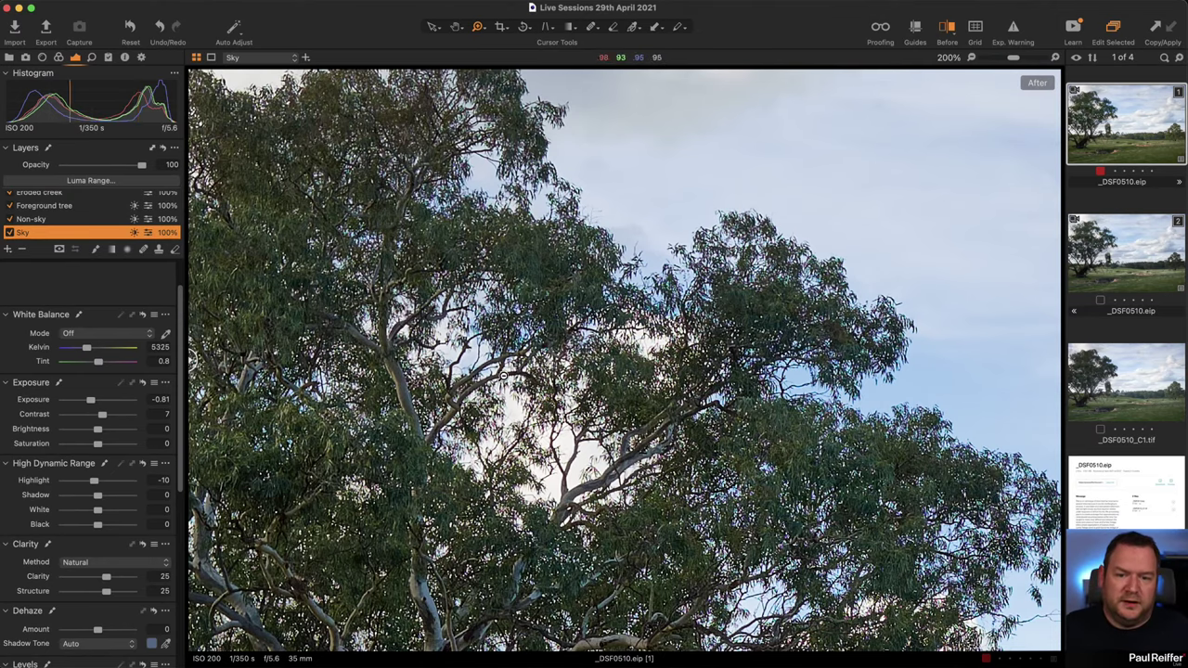
Compare the whole image and the large tree side by side in _DSF0510_C1.tif and the first _DSF0510.eip variant.
key(super+0)
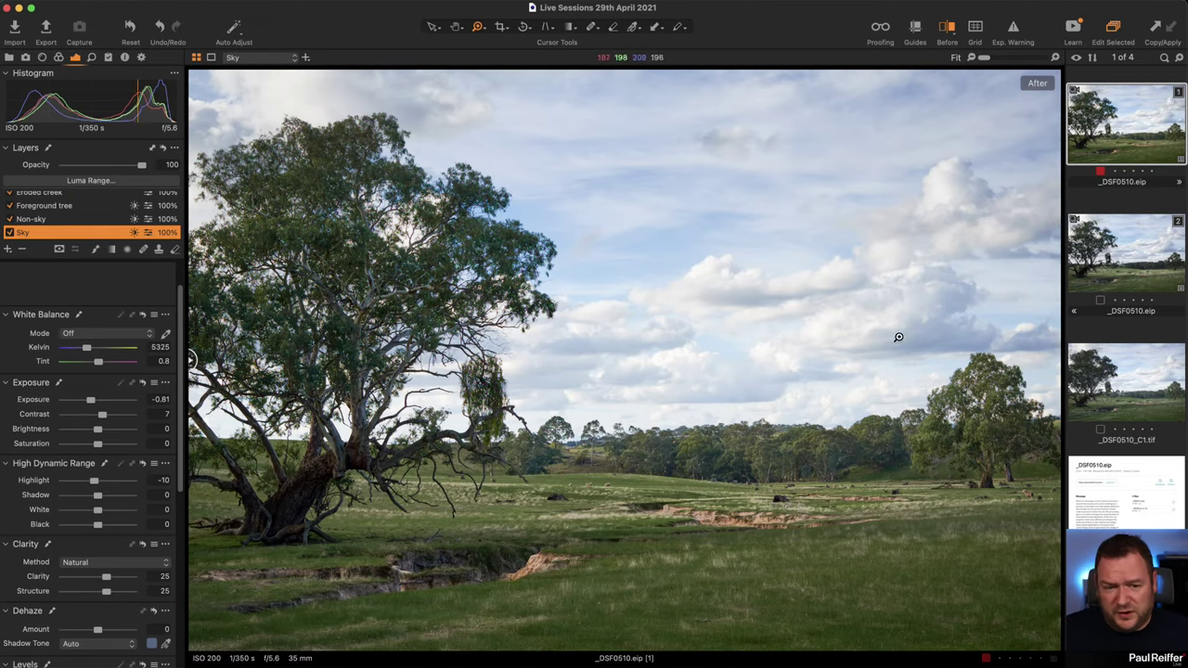
click(1129, 377)
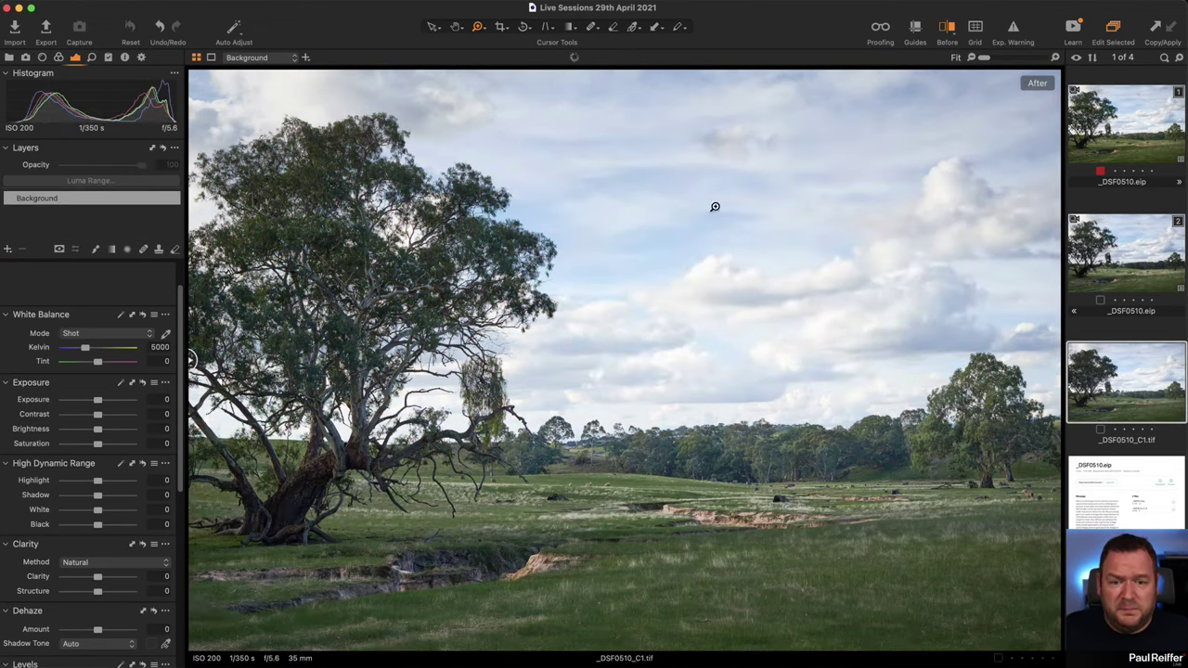
super+click(1132, 141)
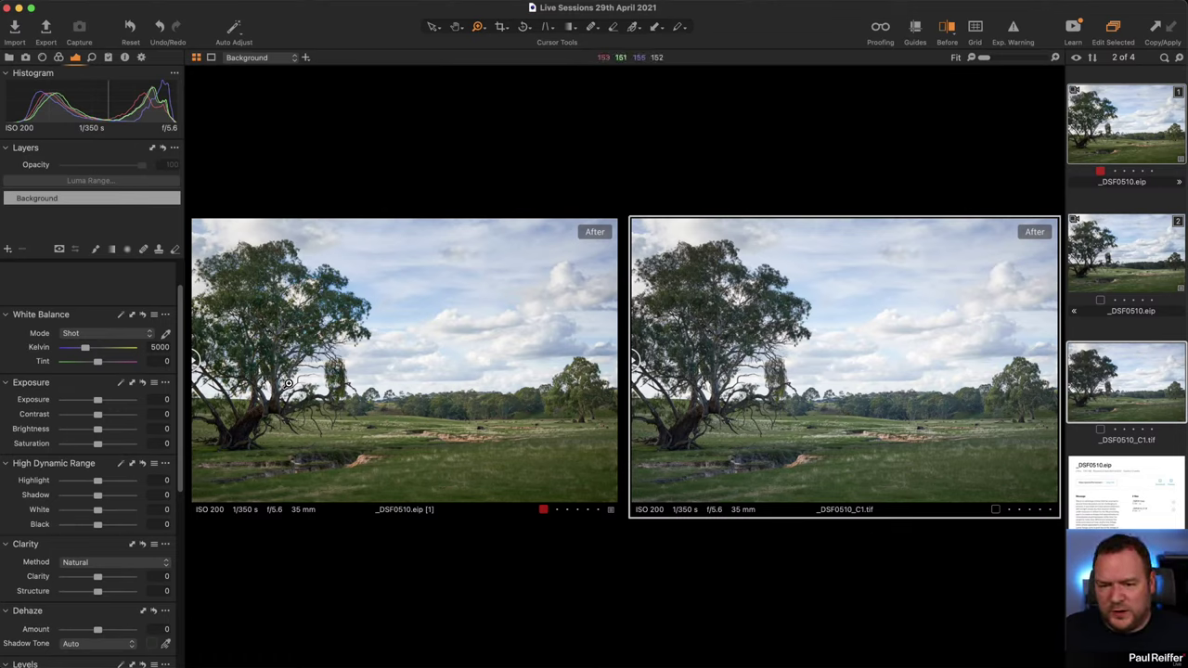
click(274, 381)
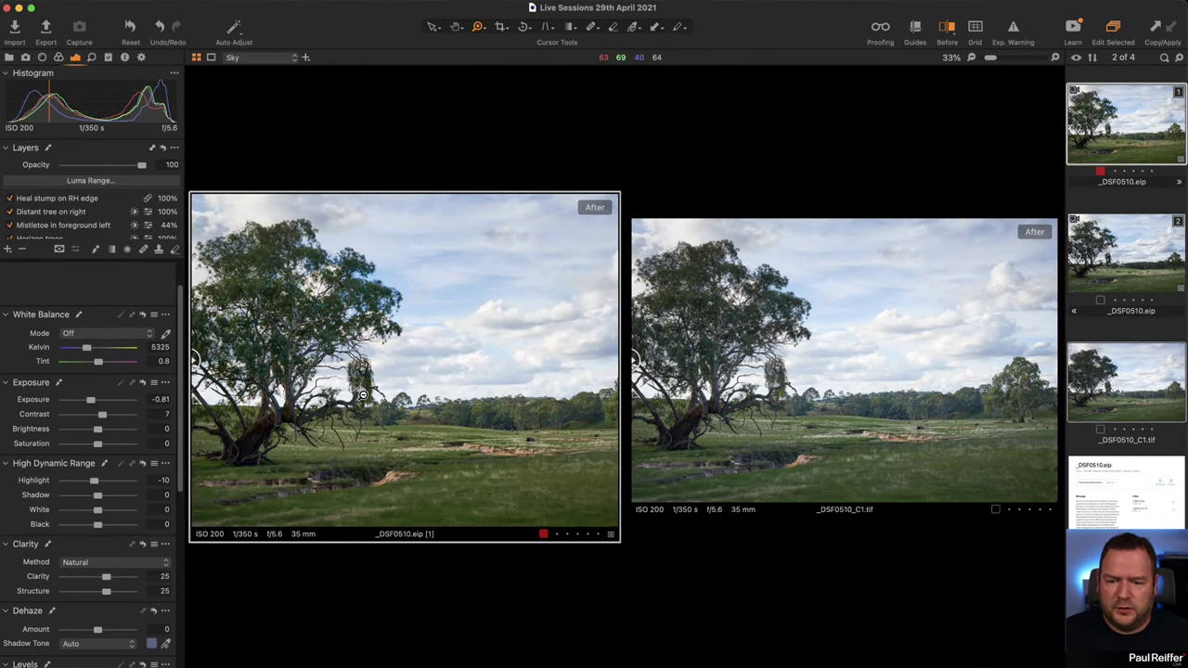
click(281, 381)
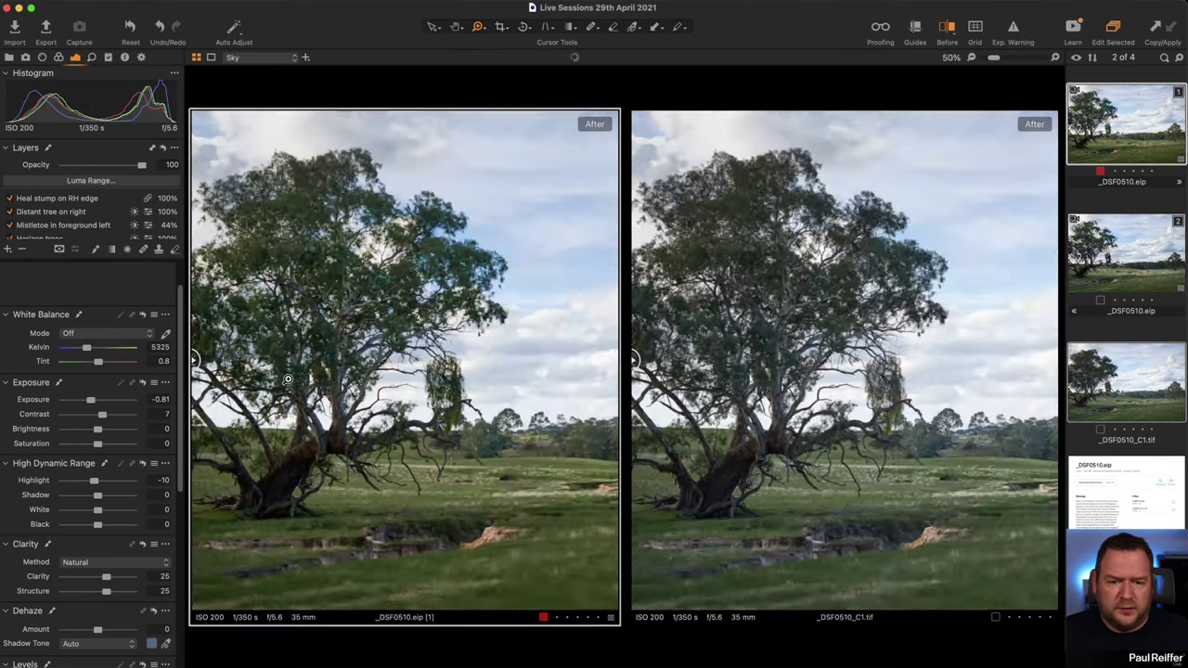
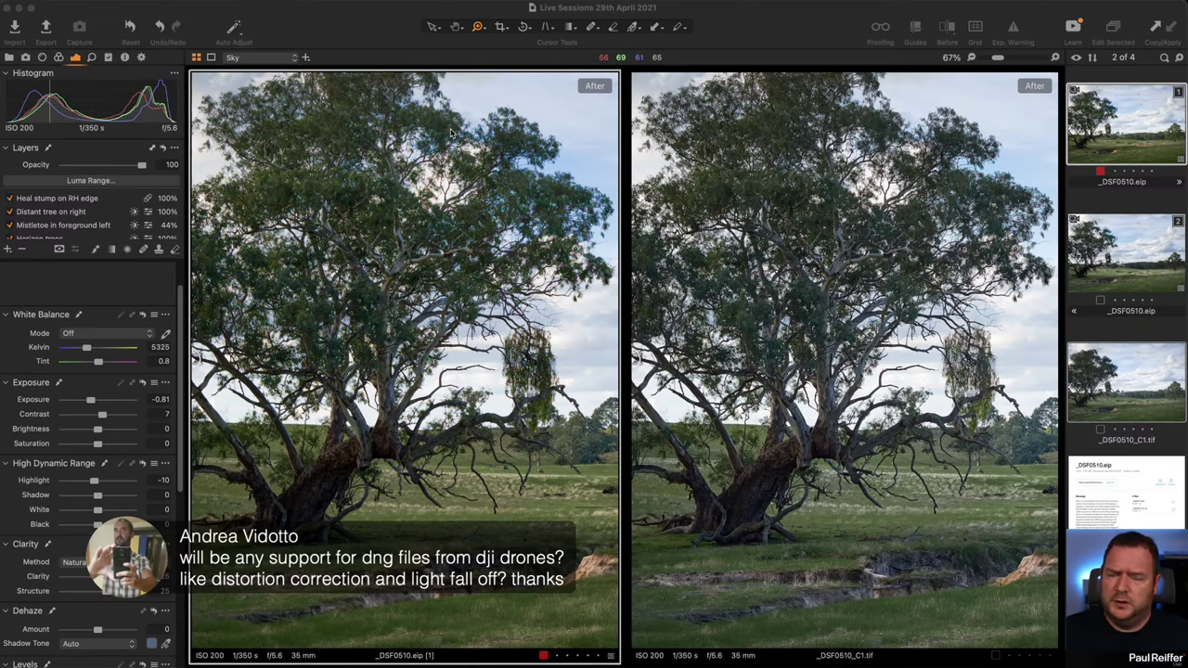
key(super+0)
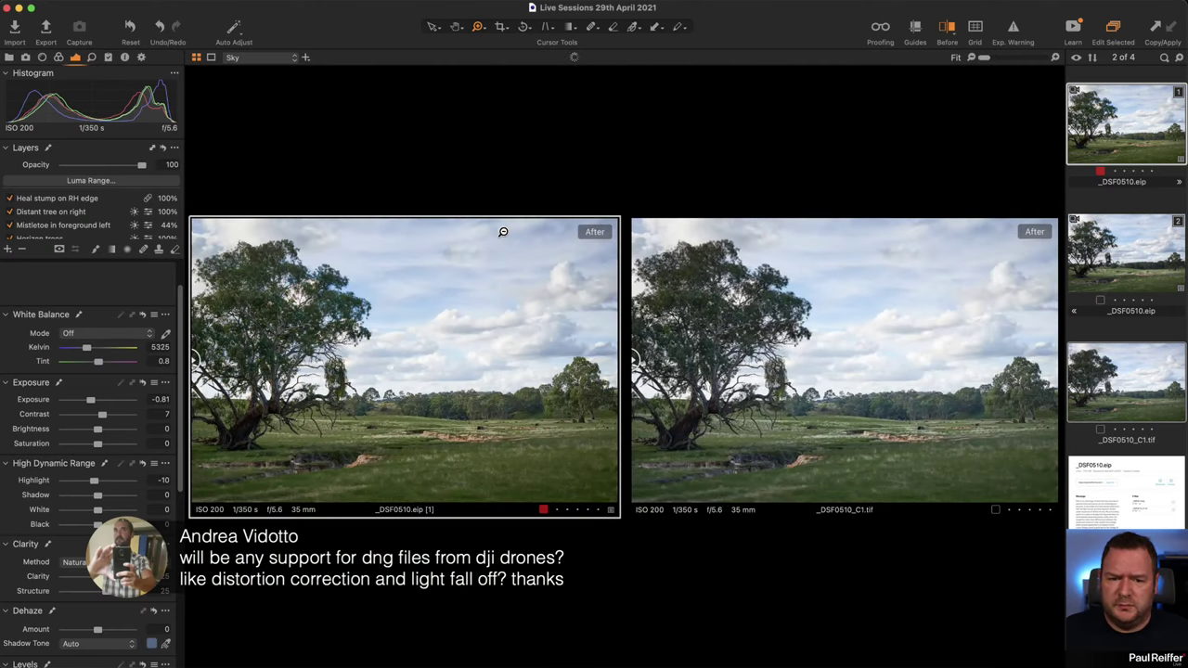
key(super+Tab)
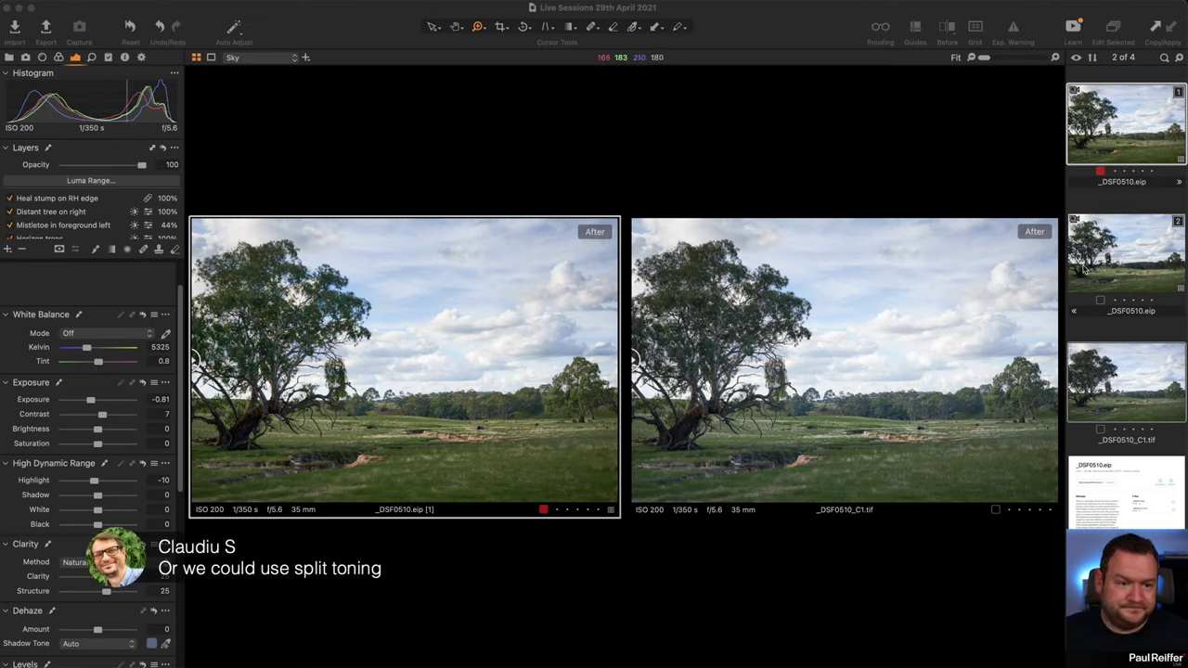
Show the colour tools for the first _DSF0510.eip variant and examine the eroded creek bank up close.
click(1118, 133)
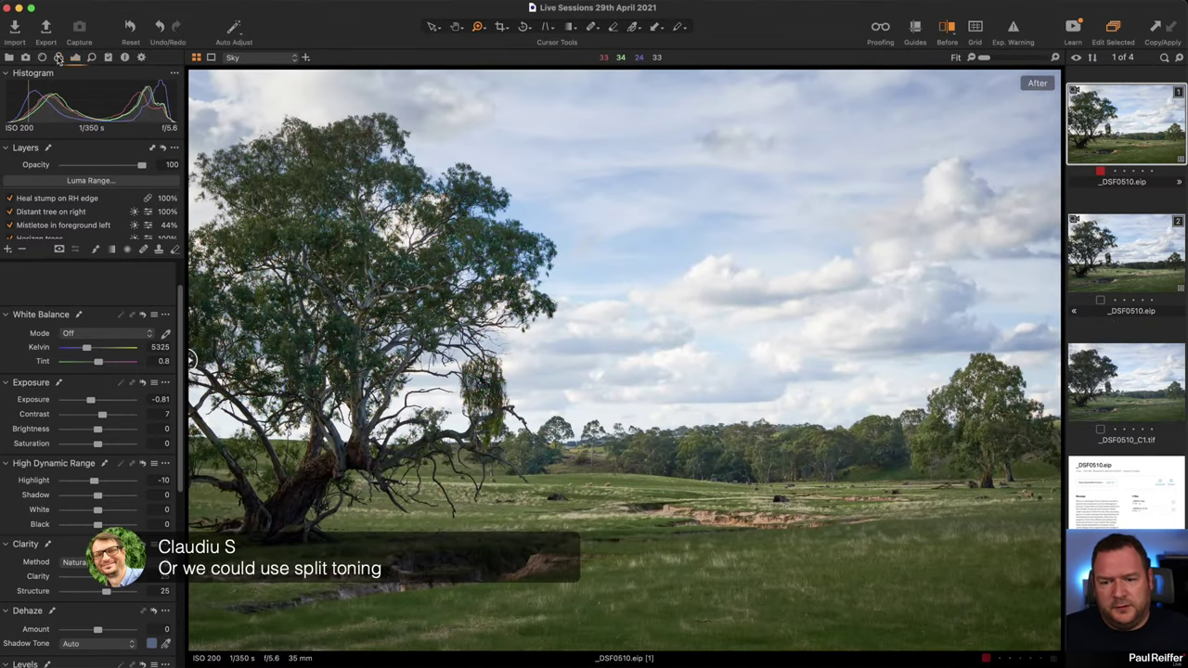
click(59, 58)
scroll(33, 557, down, 2)
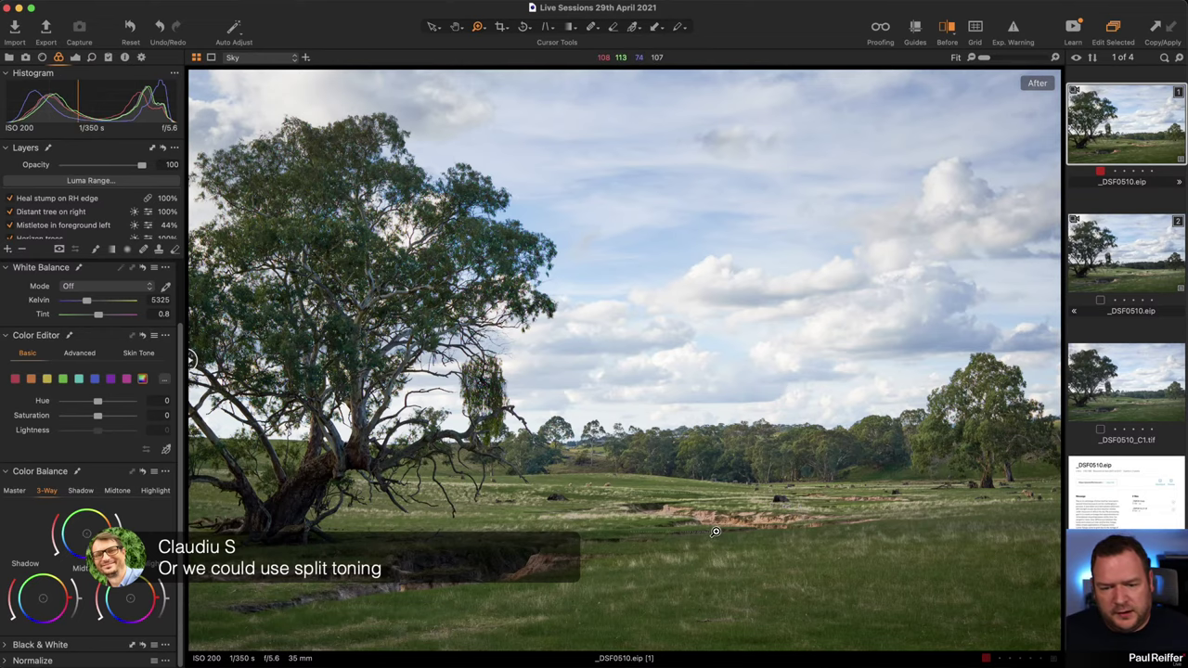
click(679, 532)
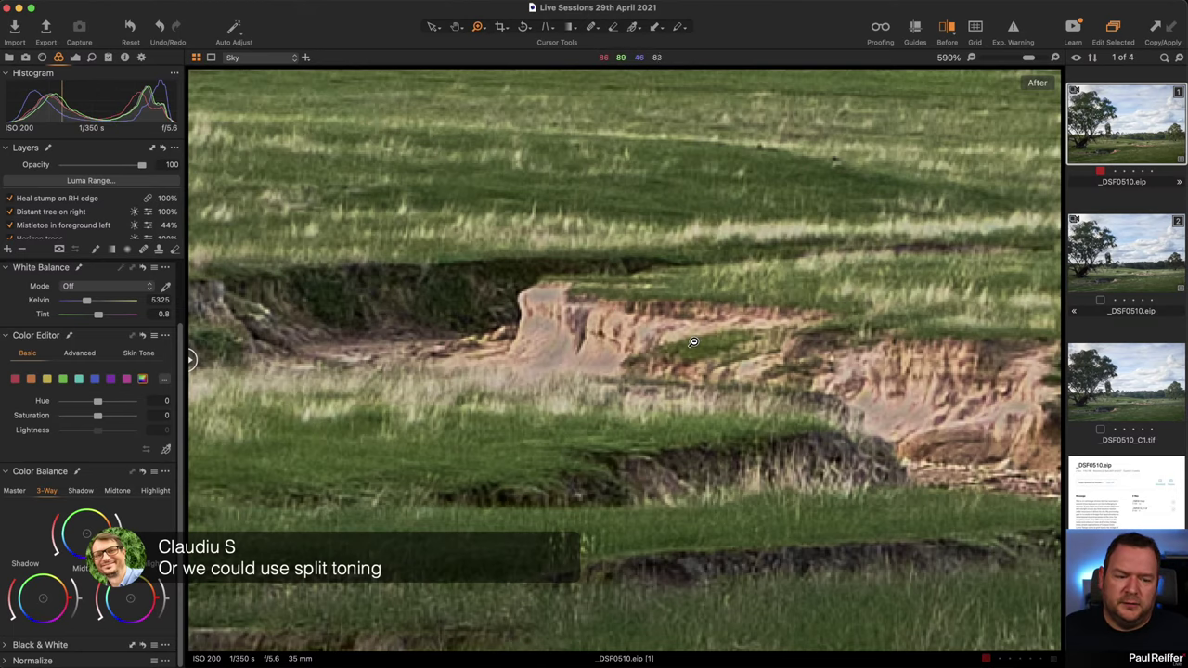
scroll(693, 341, down, 2)
scroll(692, 342, down, 4)
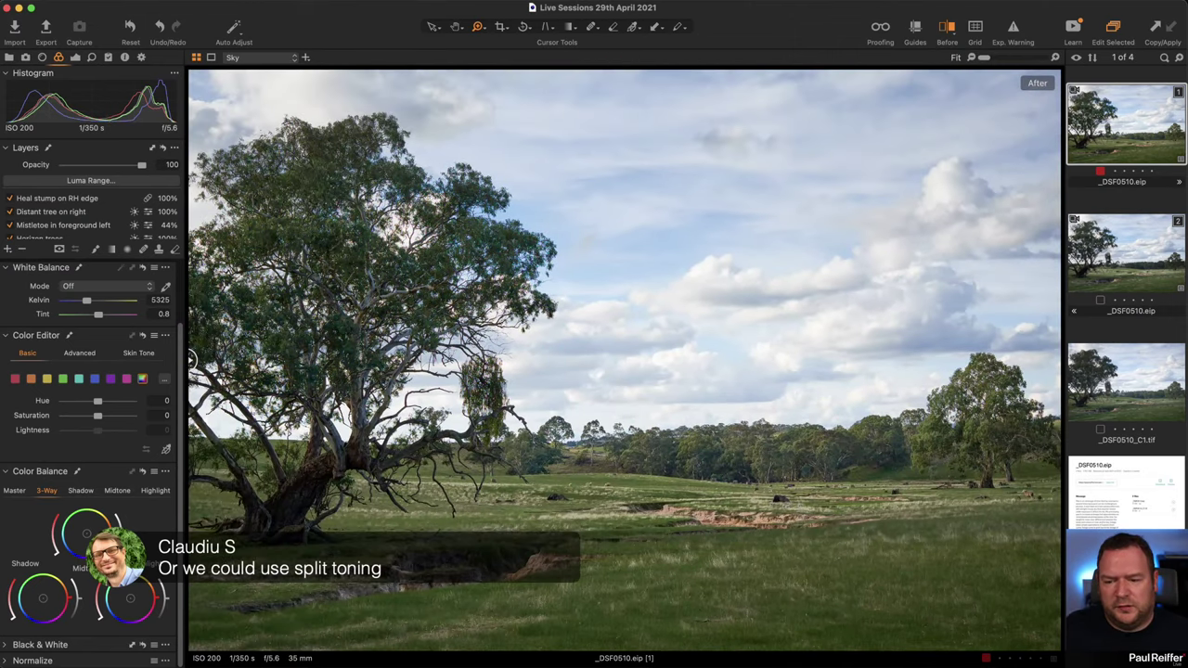
Clone the first _DSF0510.eip variant and add a new filled adjustment layer to the clone.
right_click(1091, 112)
click(1128, 173)
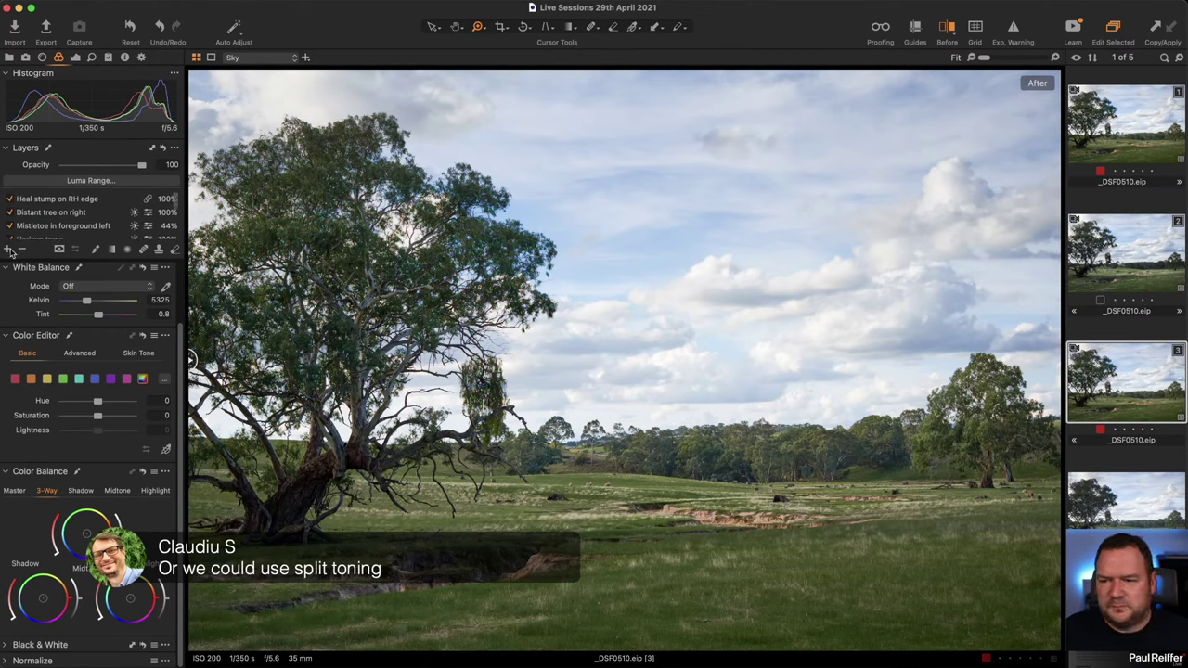
click(8, 251)
click(65, 270)
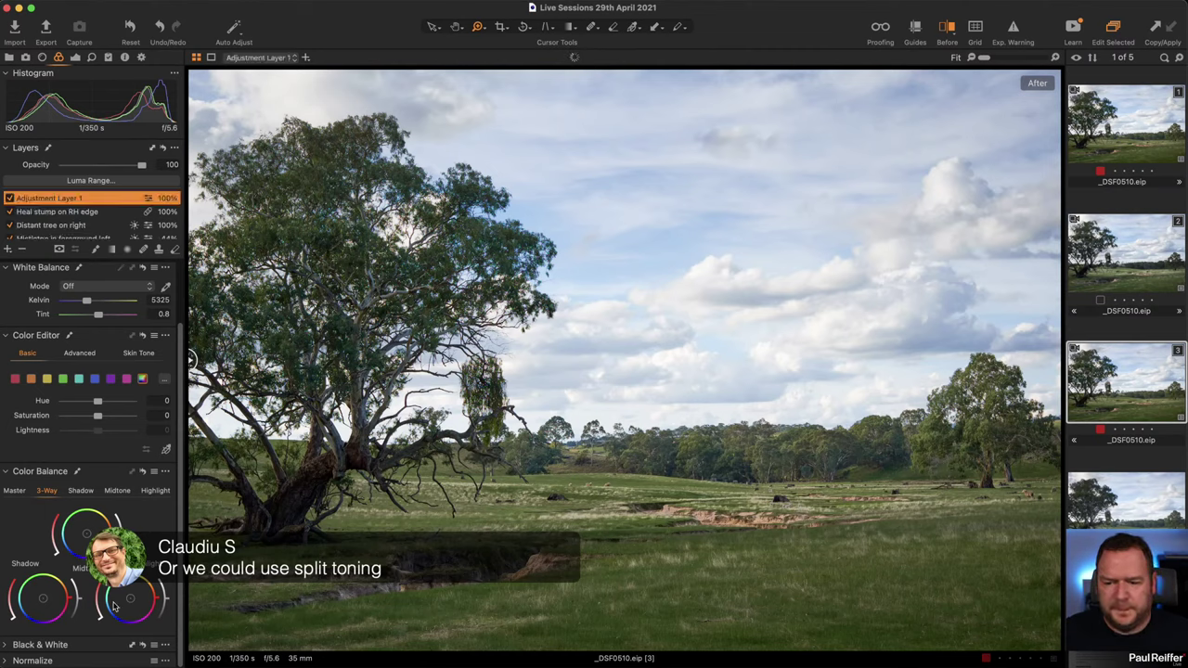
Try blue highlights and warm shadows in the 3-way Color Balance, compare with the layer off and on, and reset the Color Balance.
drag(130, 602, 126, 603)
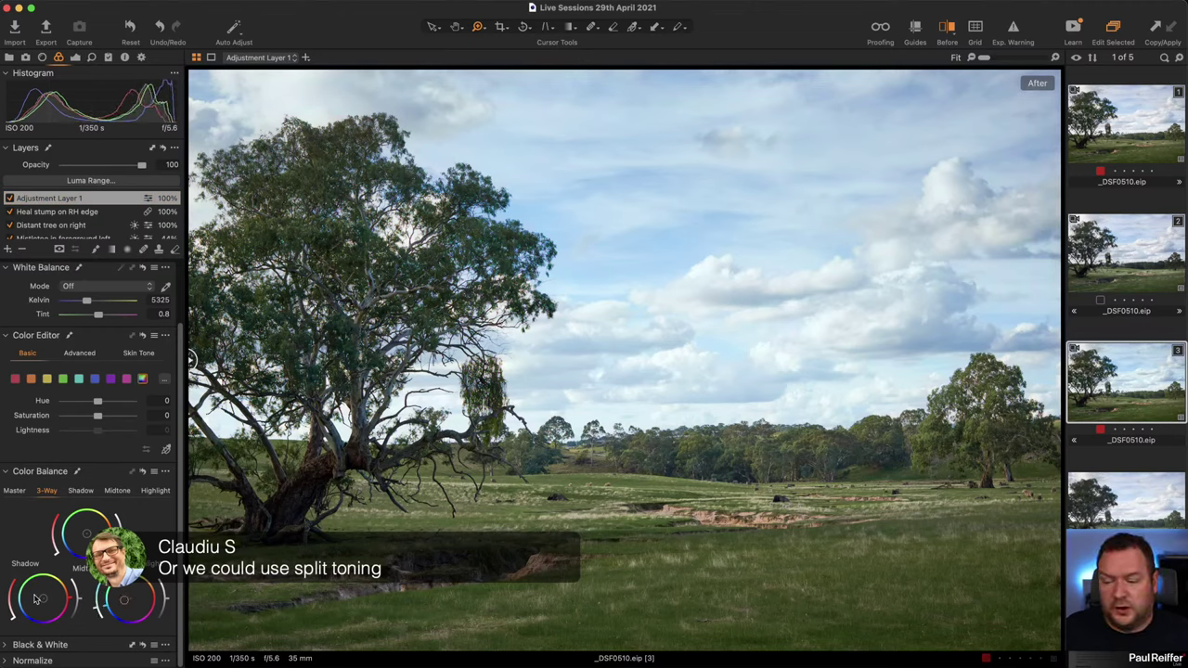
drag(42, 601, 48, 595)
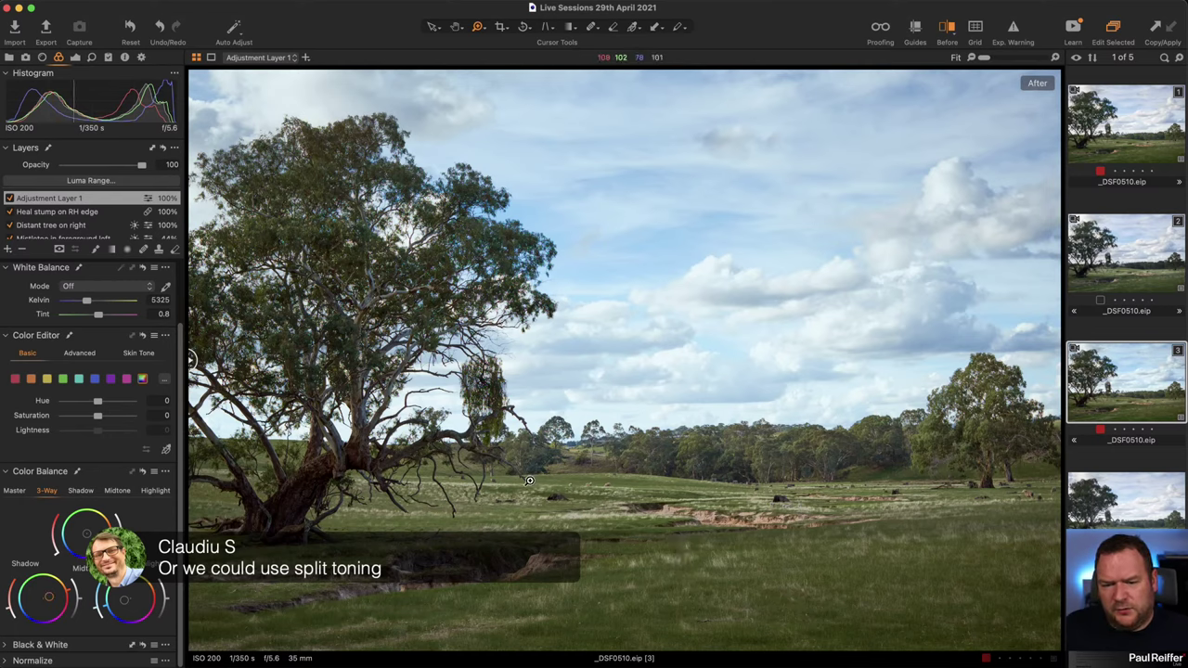
click(10, 198)
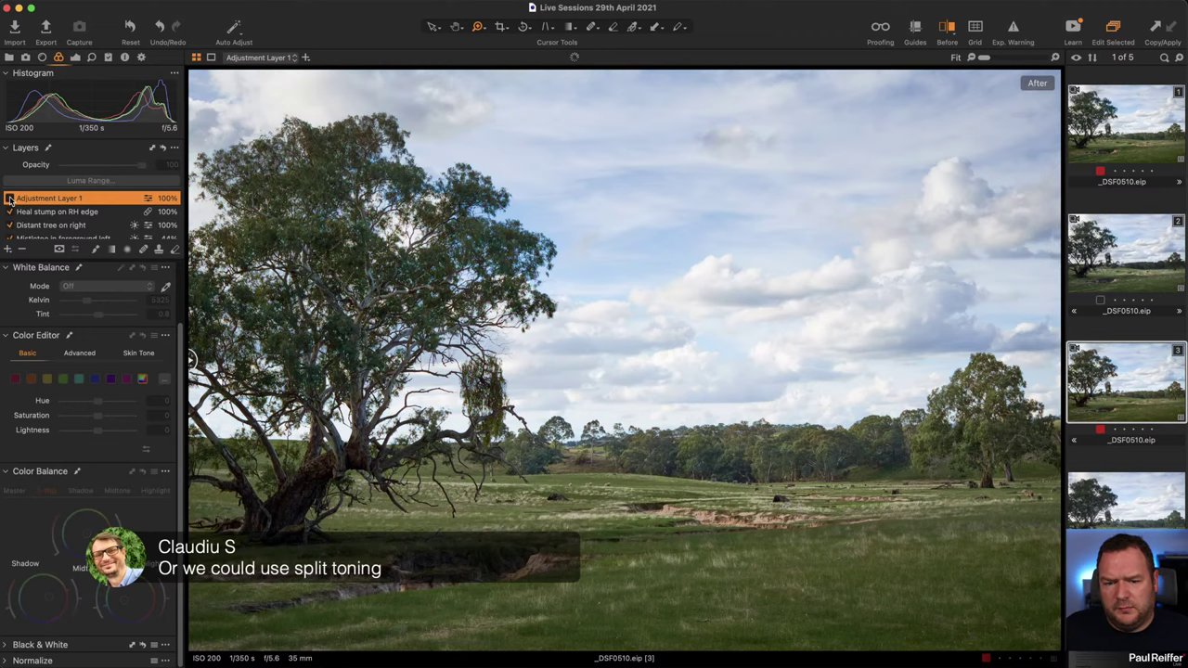
click(9, 199)
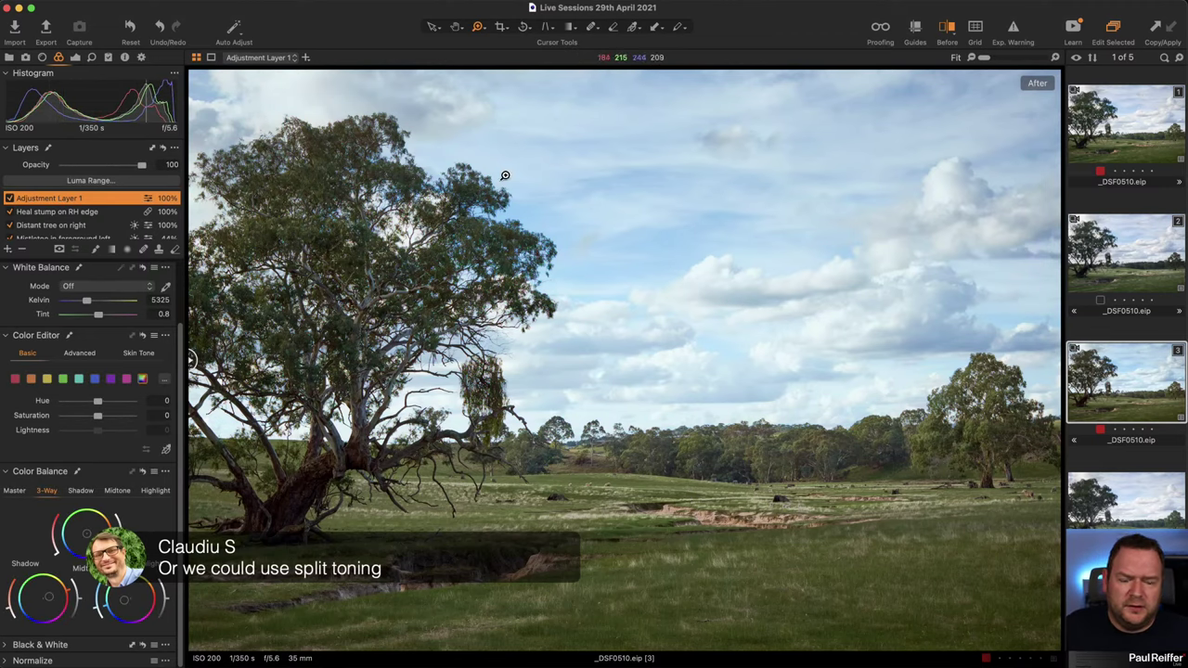
click(143, 474)
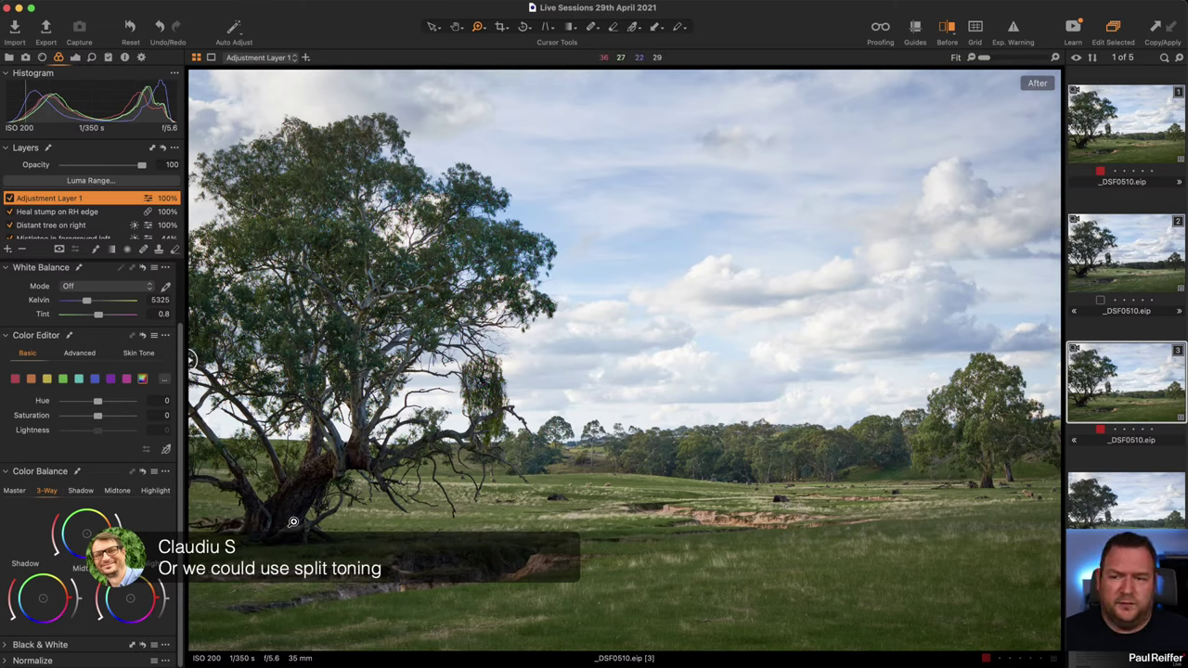
Tint the highlights pink and the shadows teal in the 3-way Color Balance, and turn Adjustment Layer 1 off.
drag(132, 602, 142, 599)
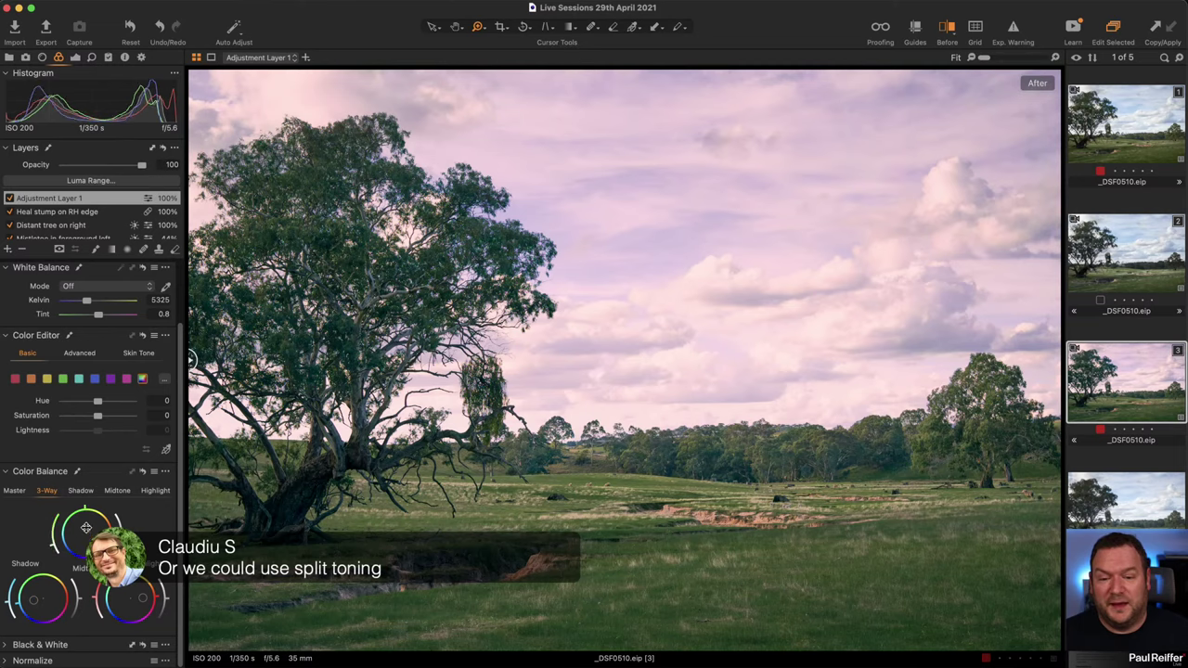
click(9, 199)
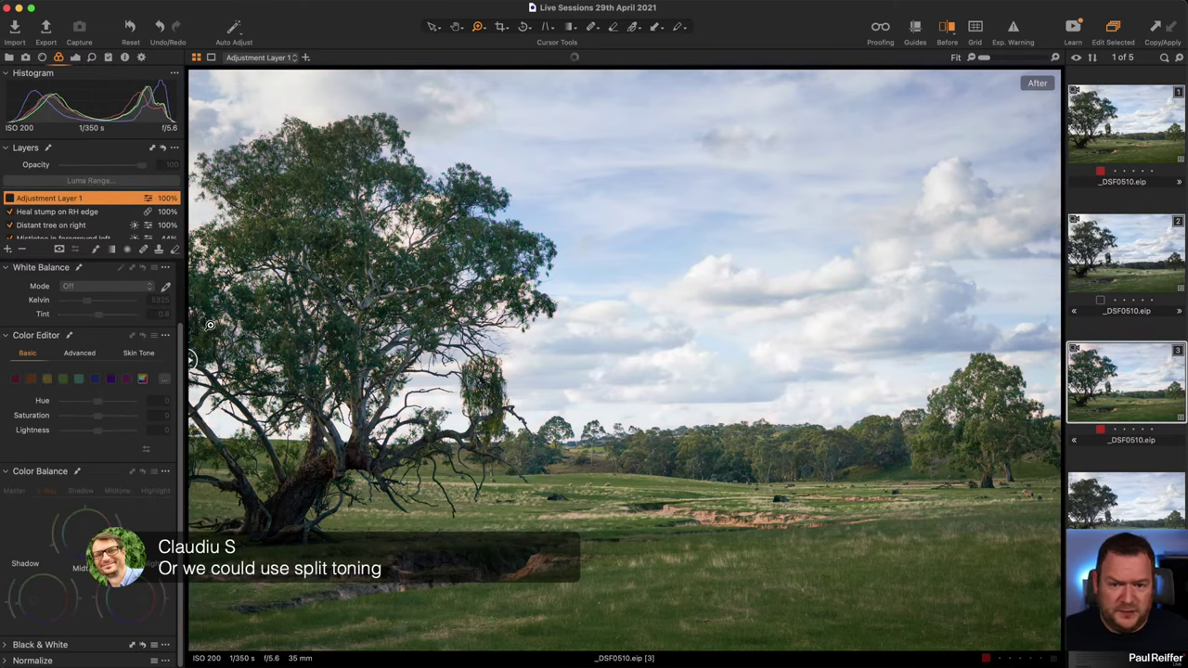
Show the exposure tools and select the third variant's Background layer.
click(75, 57)
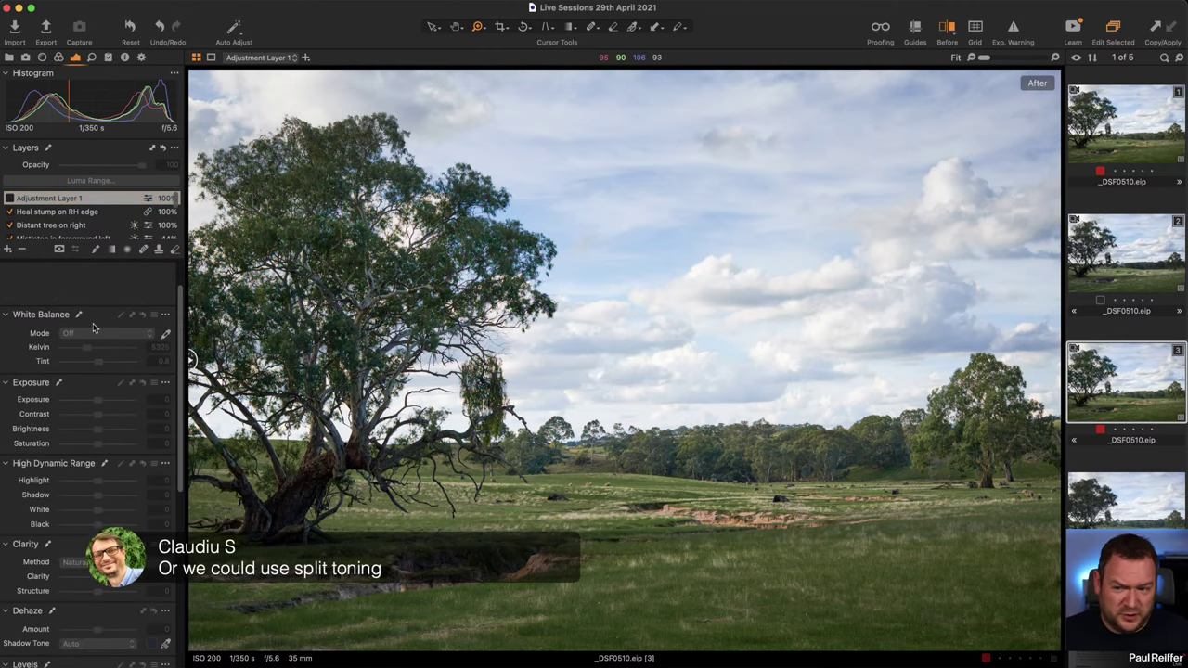
click(63, 213)
scroll(63, 218, down, 3)
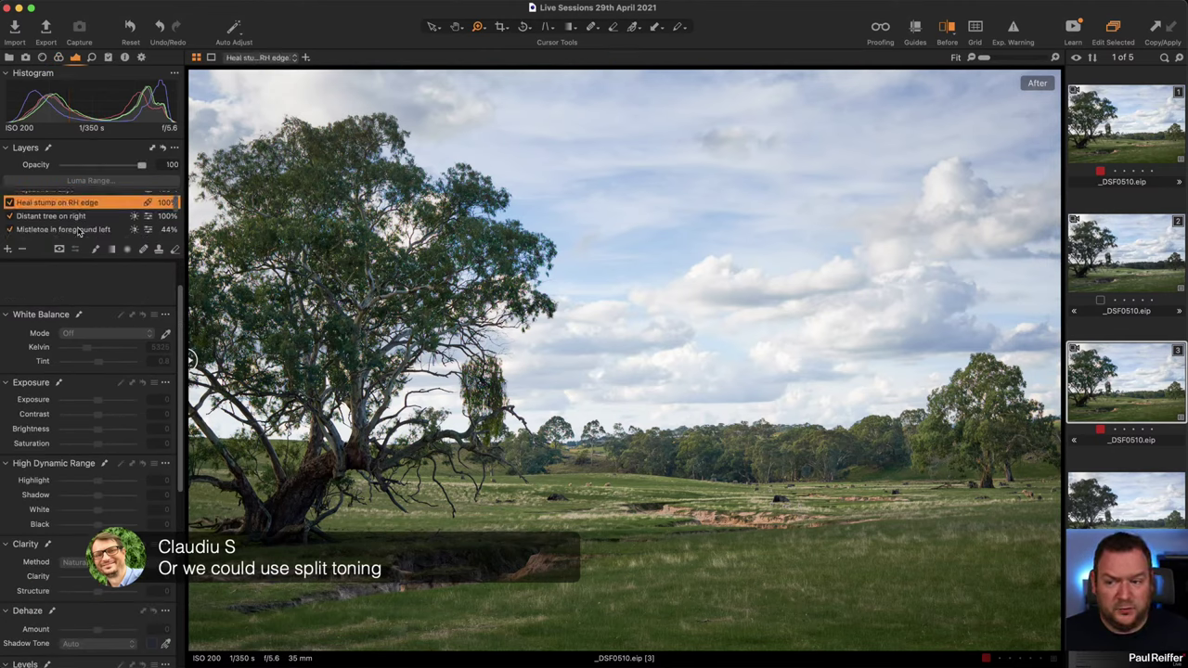
click(64, 233)
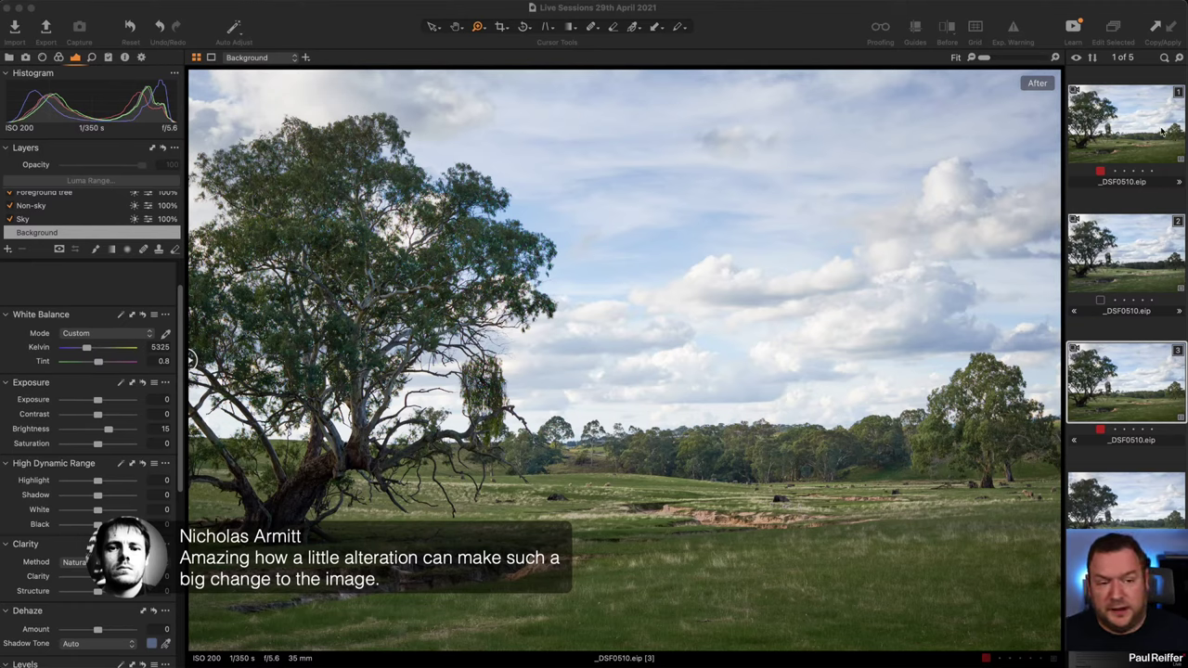
Check the submitted _DSF0510_C1.tif against the third _DSF0510.eip variant, and view that variant's unadjusted Before state.
click(1141, 505)
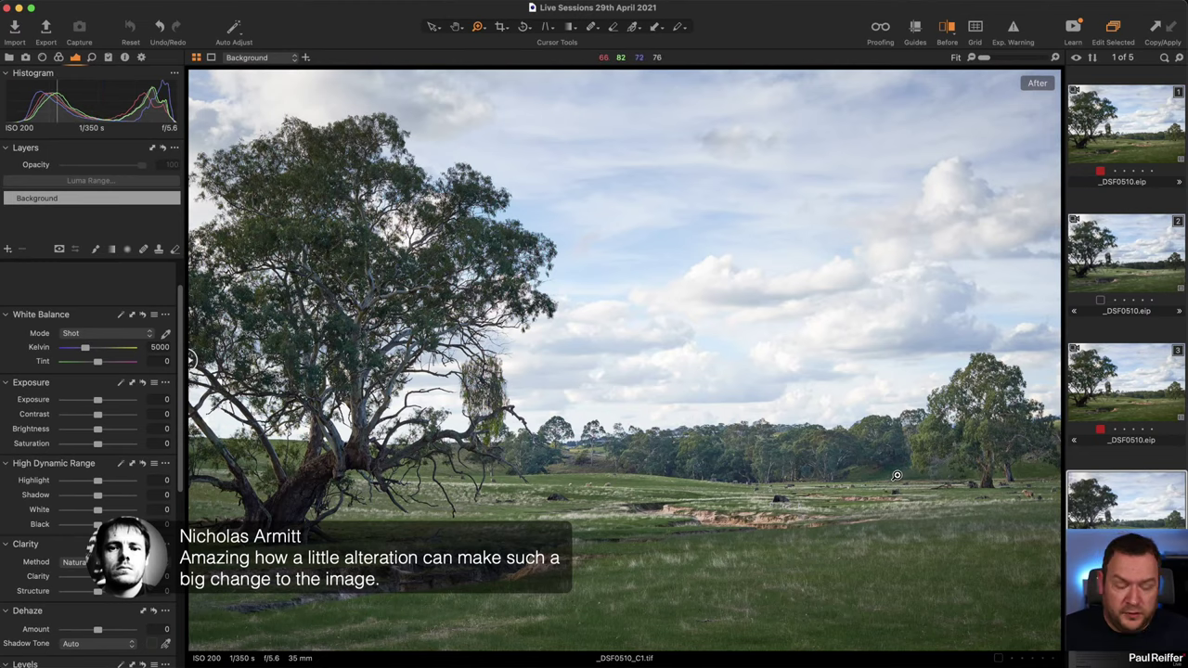
key(y)
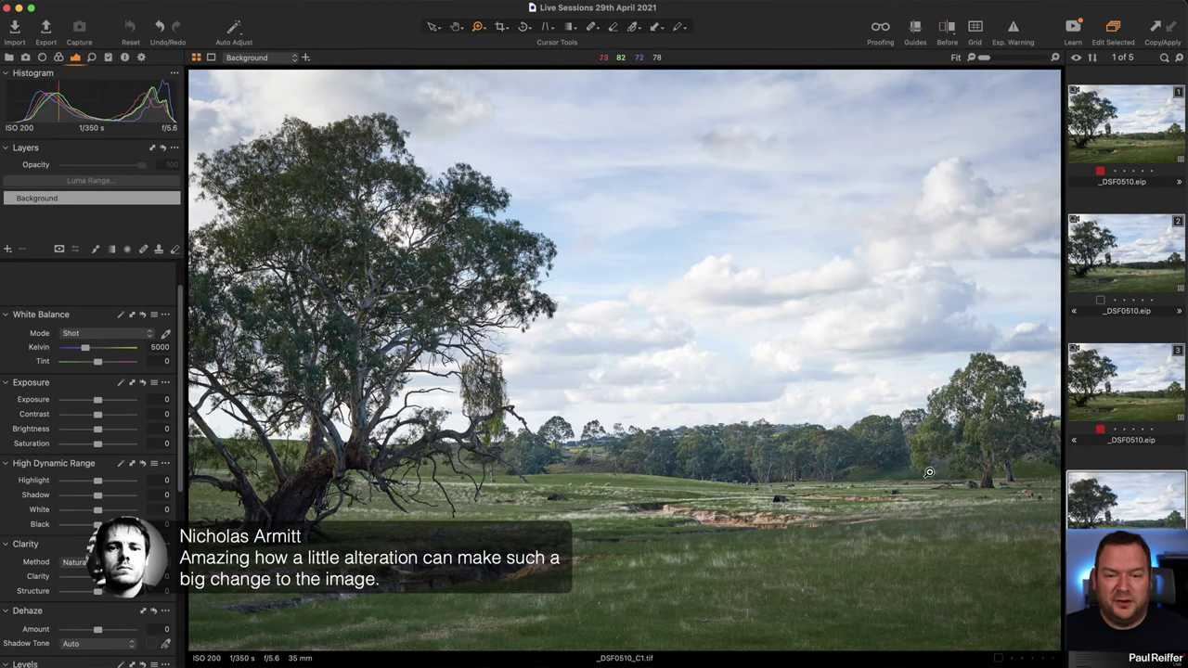
click(1135, 417)
key(y)
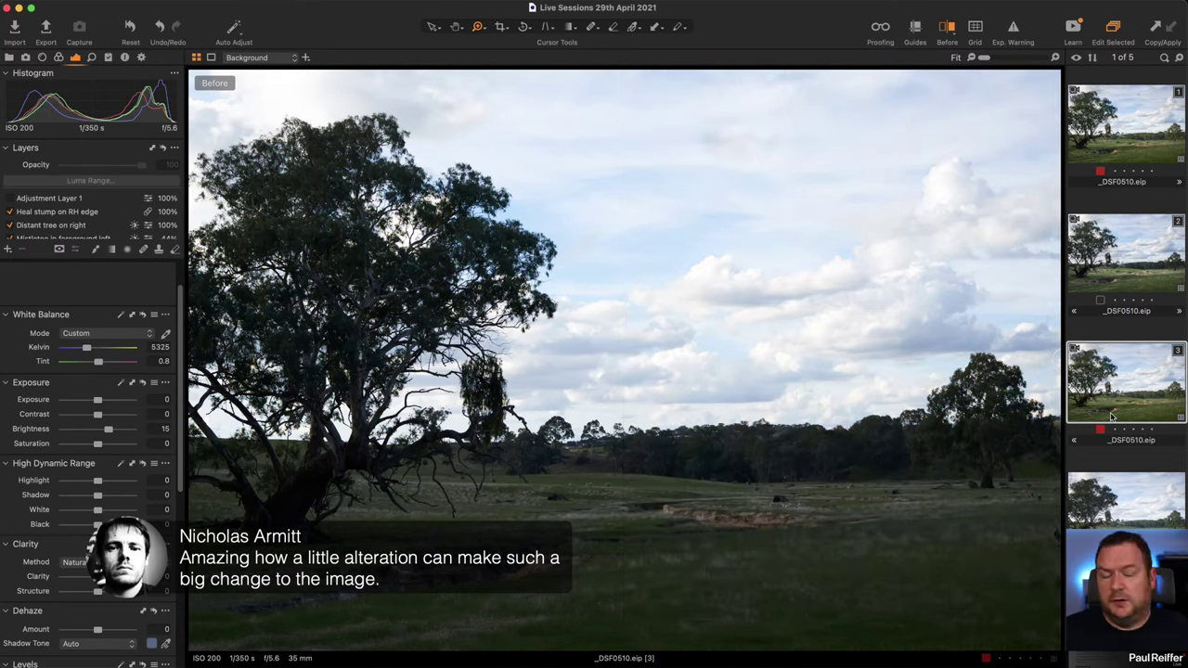
Show the third _DSF0510.eip variant's fully edited After state and compare it with the submitted _DSF0510_C1.tif.
drag(1056, 483, 97, 495)
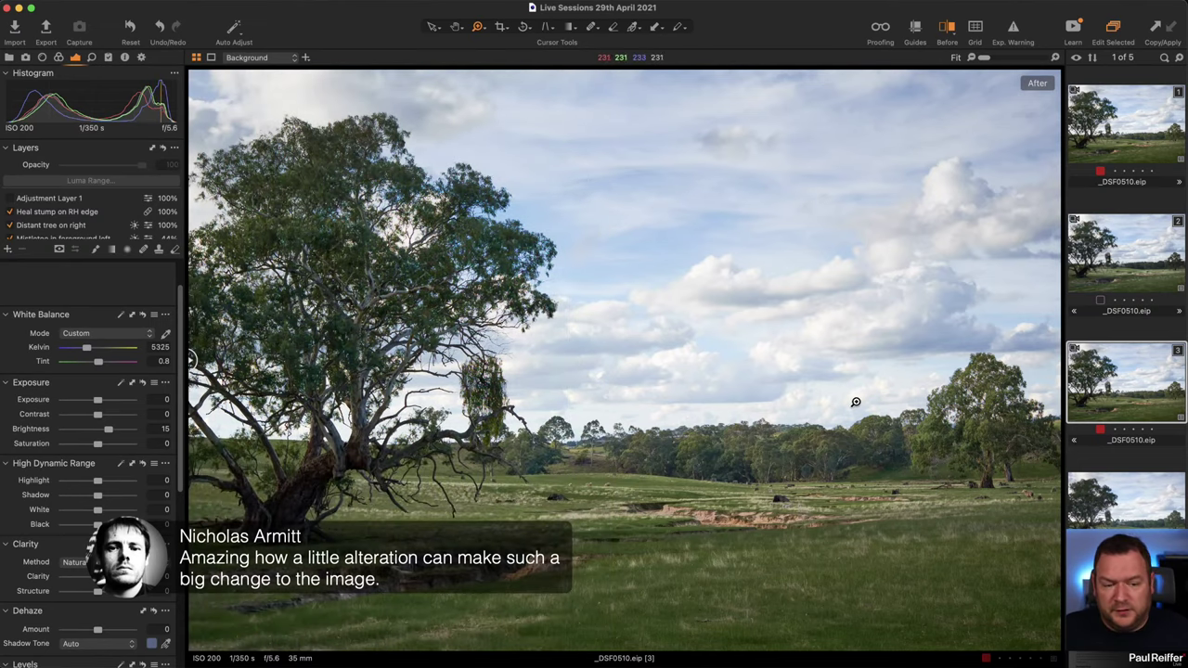
click(1121, 511)
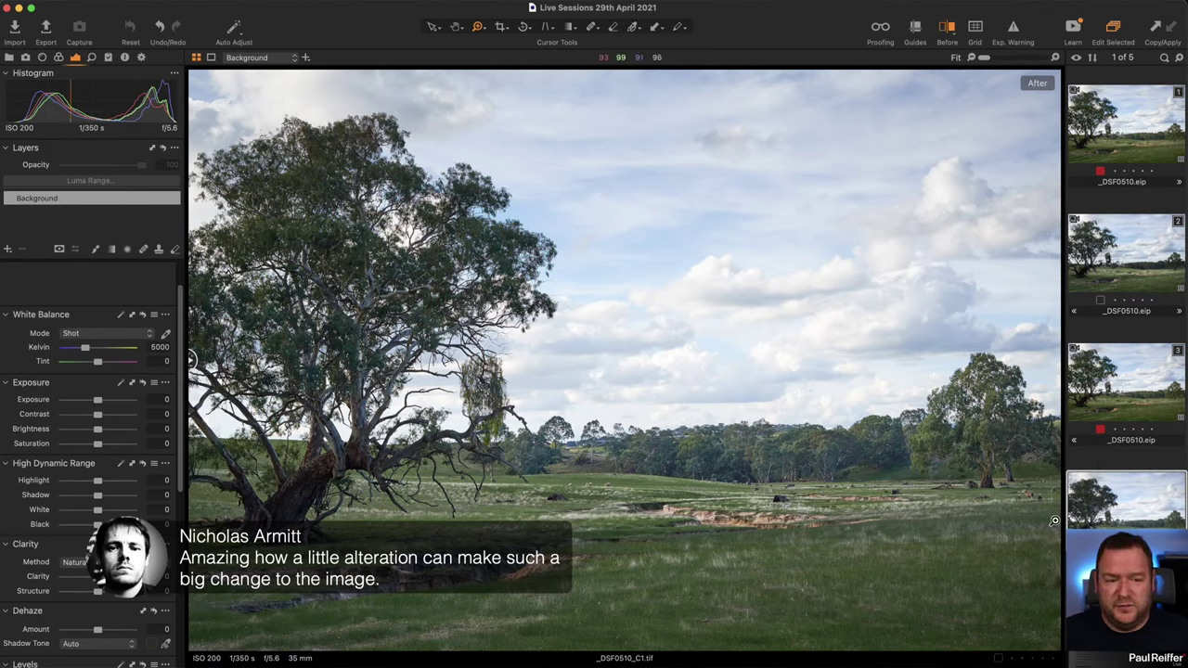
click(1122, 397)
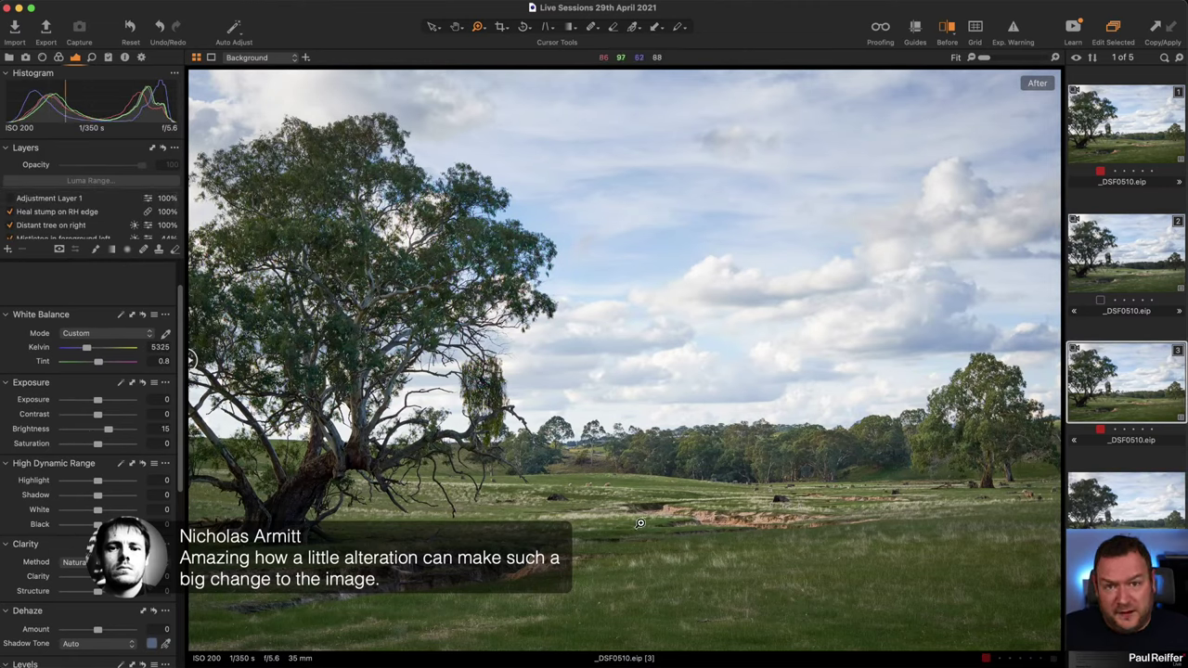
click(1138, 518)
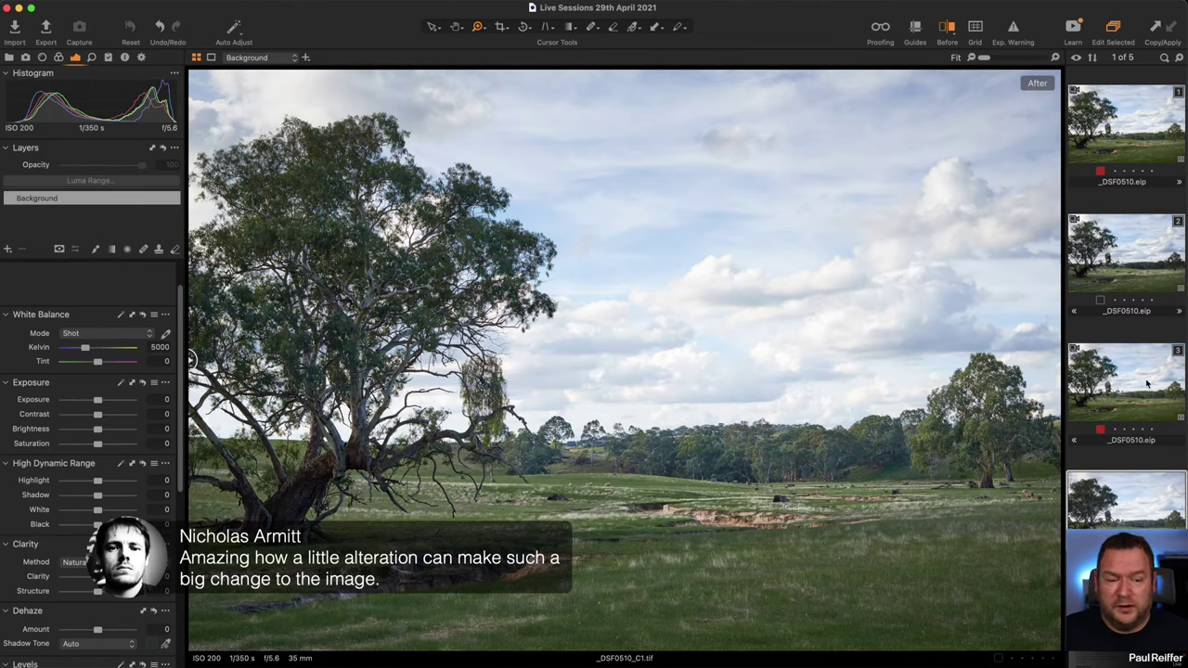
click(1147, 383)
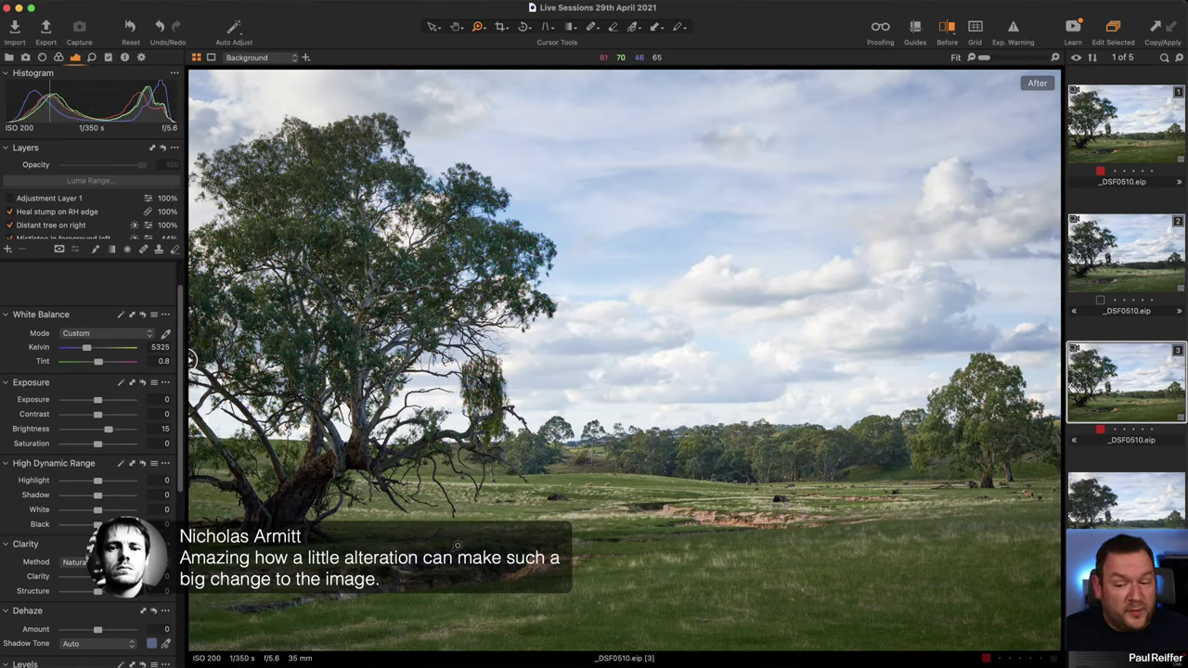
Look through the third _DSF0510.eip variant's layers and select its Non-sky layer to examine the adjustments.
scroll(68, 221, down, 3)
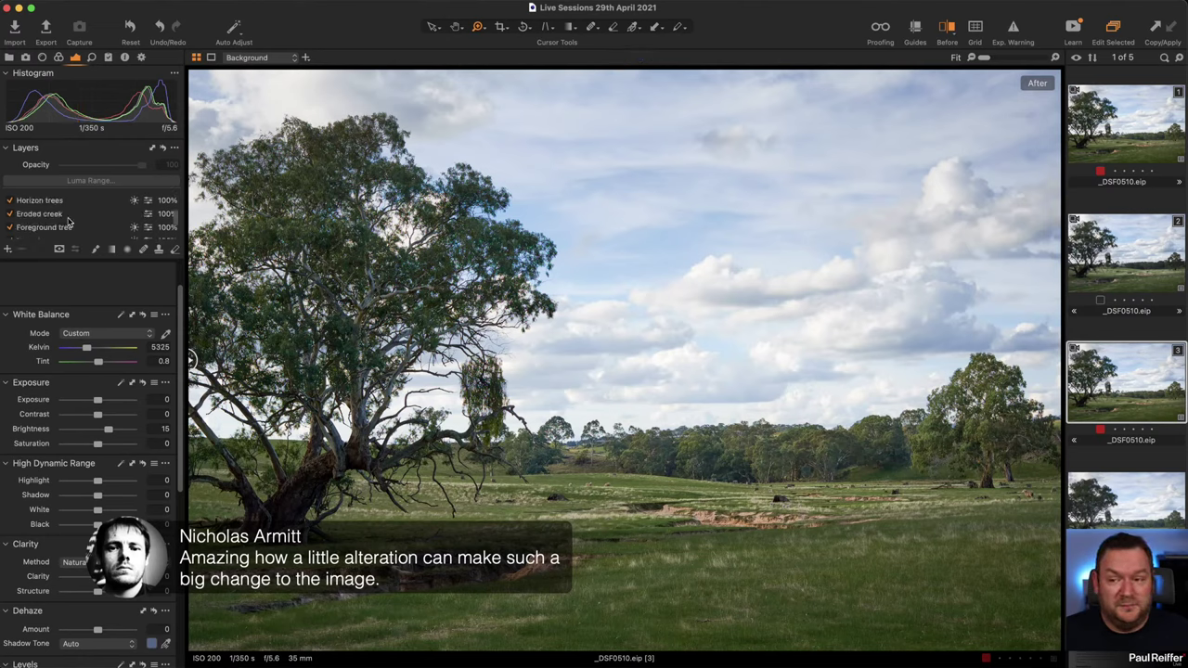
scroll(68, 221, down, 3)
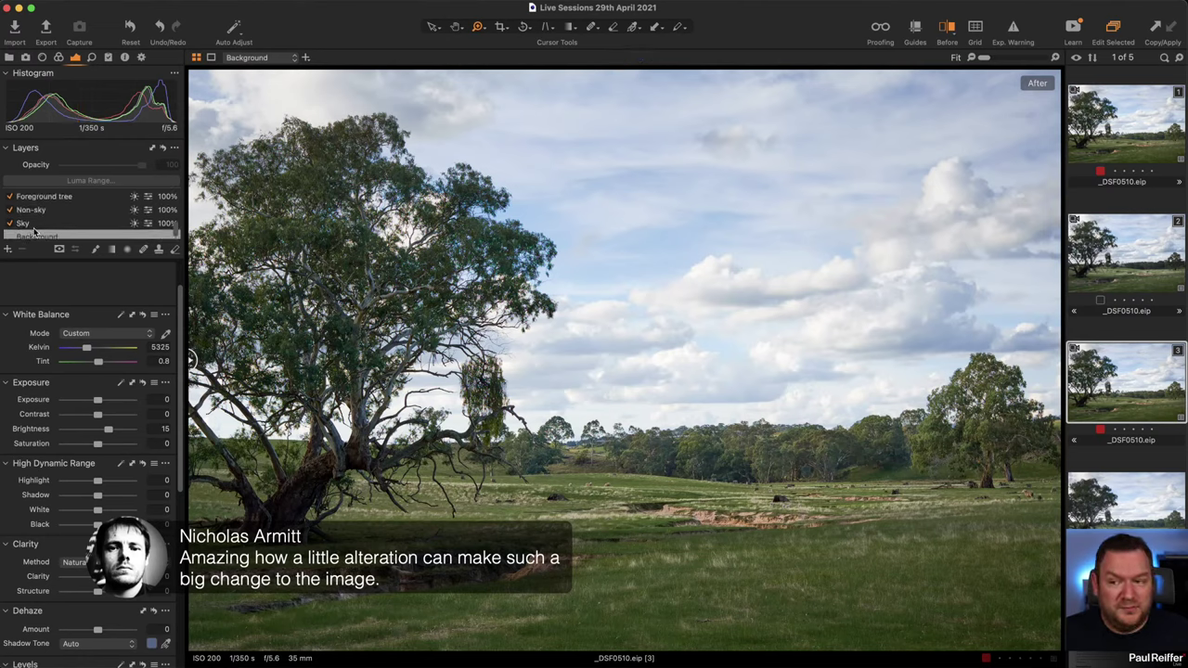
click(35, 214)
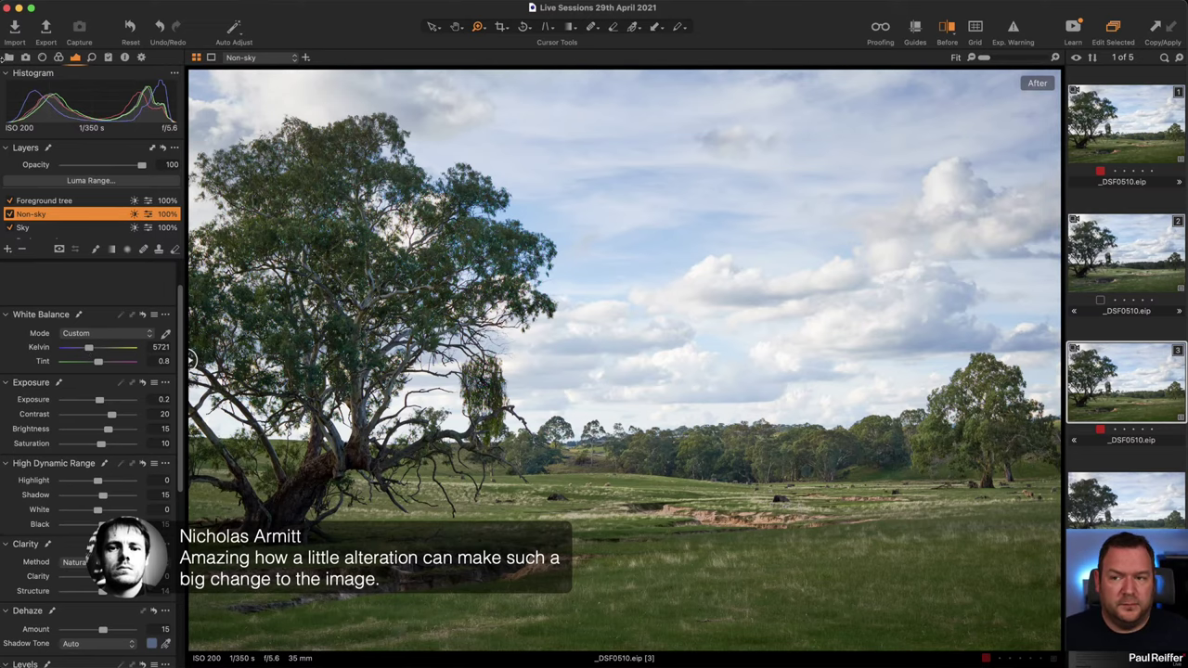
Open the user collection containing the city skyline photo _DSF0381.eip and show its exposure tools.
click(10, 58)
click(60, 179)
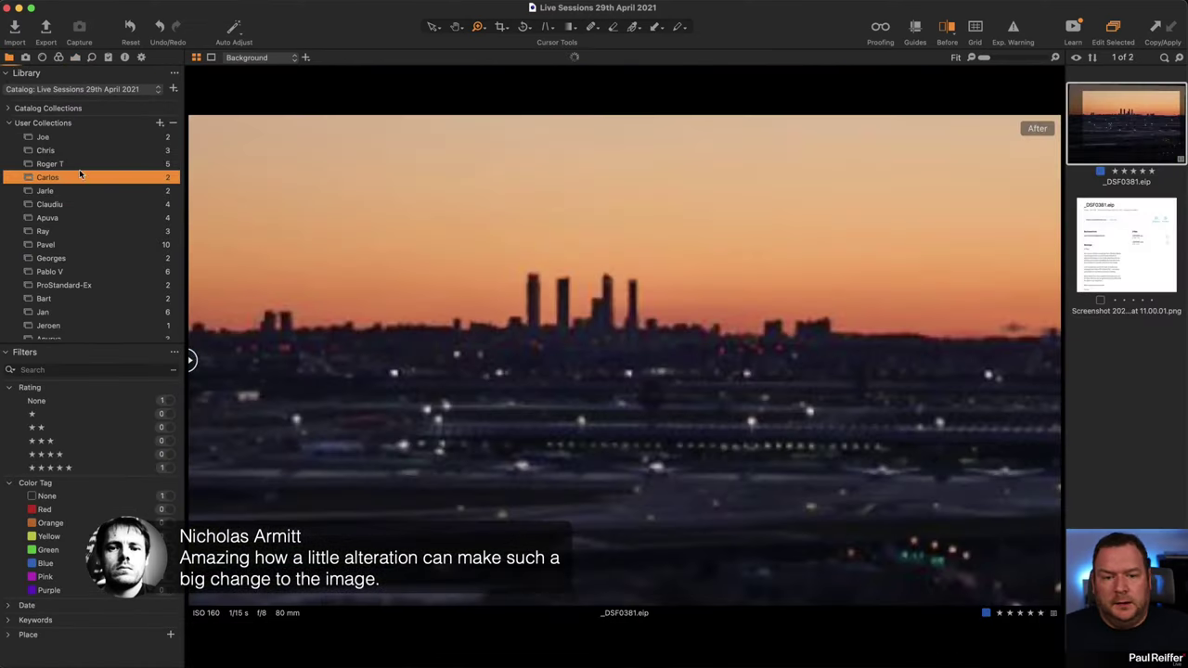
click(75, 57)
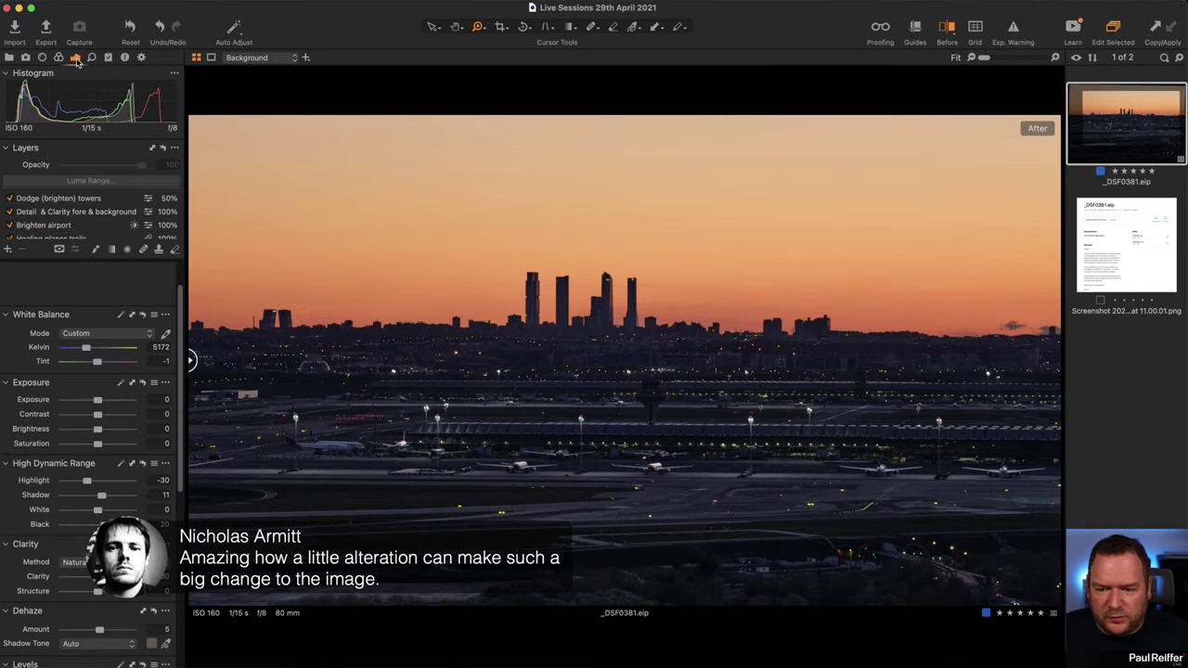
Examine the planes and terminals of _DSF0381.eip close up, and compare the whole photo's Before and After states.
scroll(319, 445, up, 5)
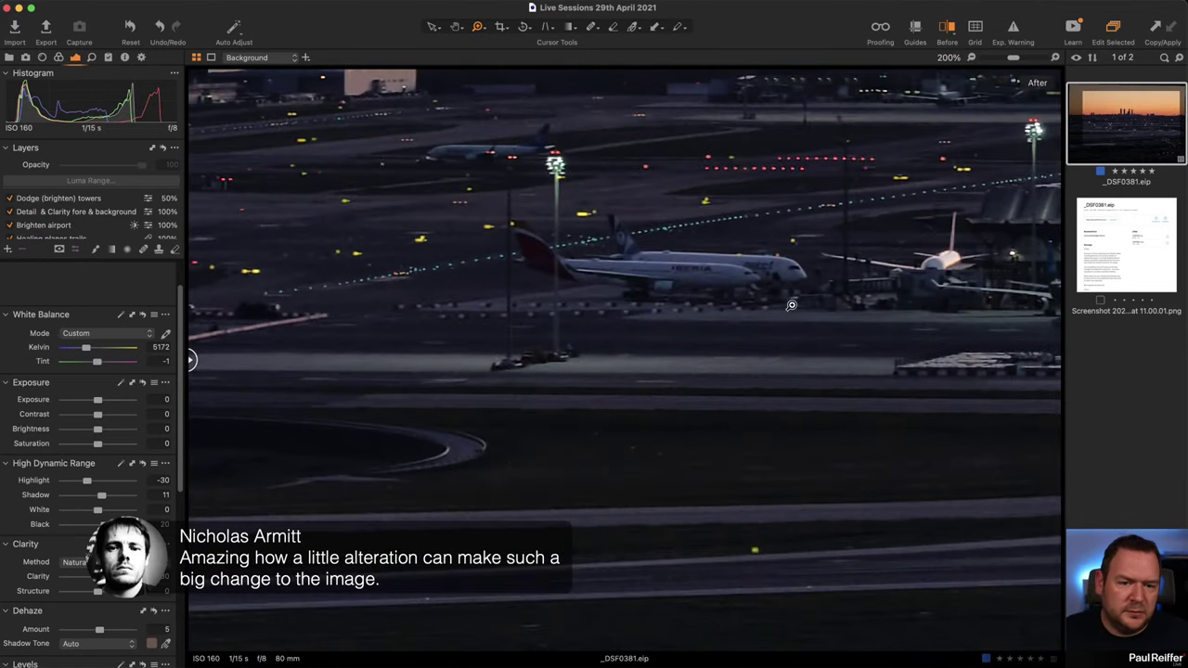
drag(802, 303, 435, 452)
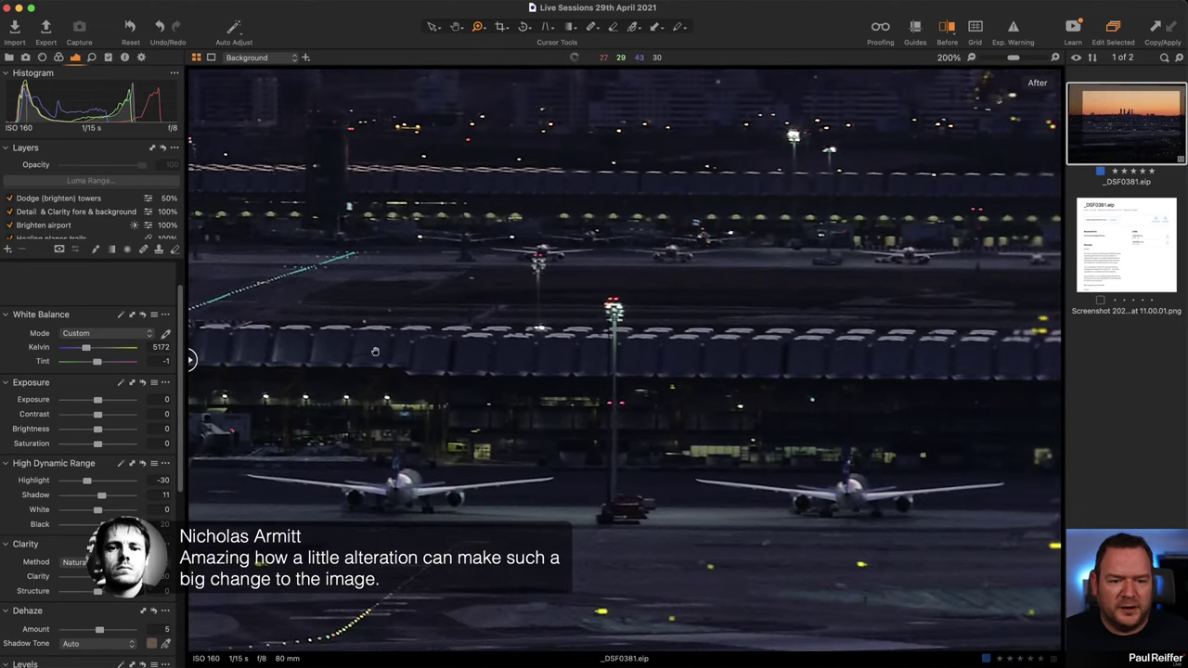
click(563, 396)
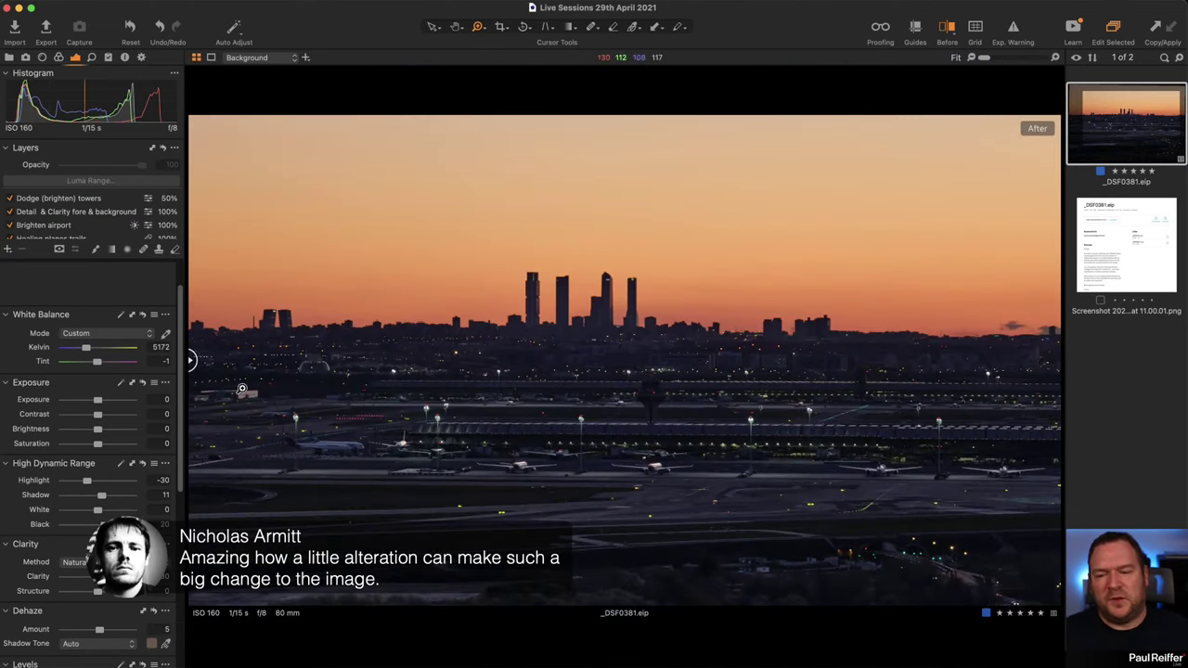
drag(191, 360, 1172, 413)
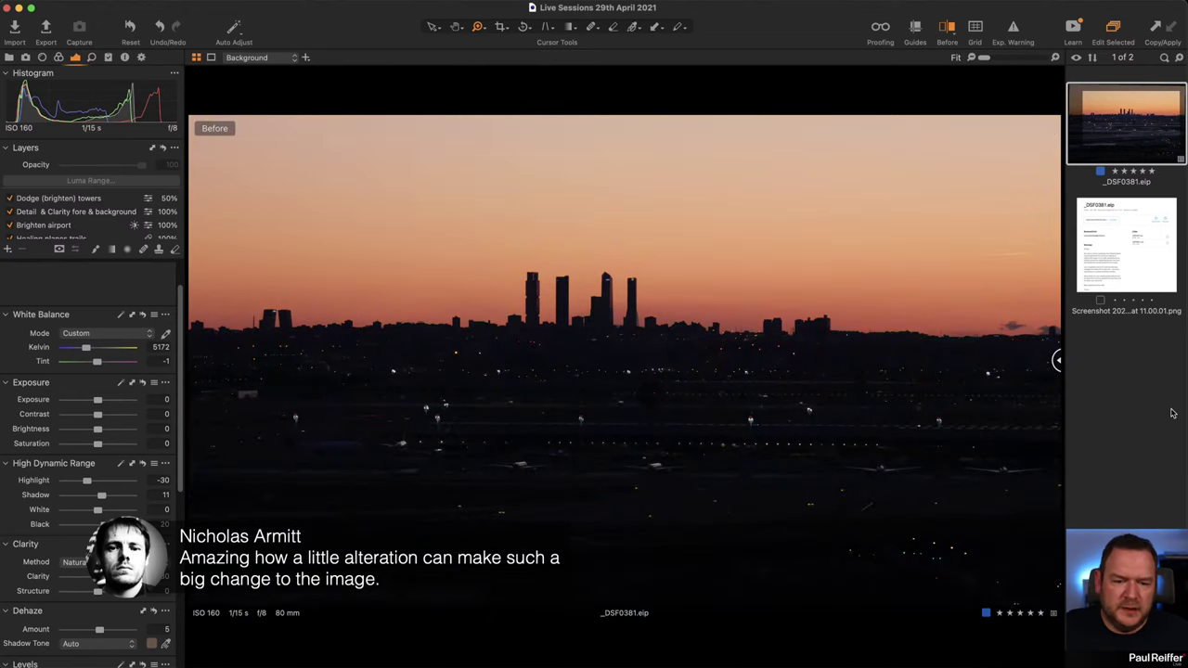
key(y)
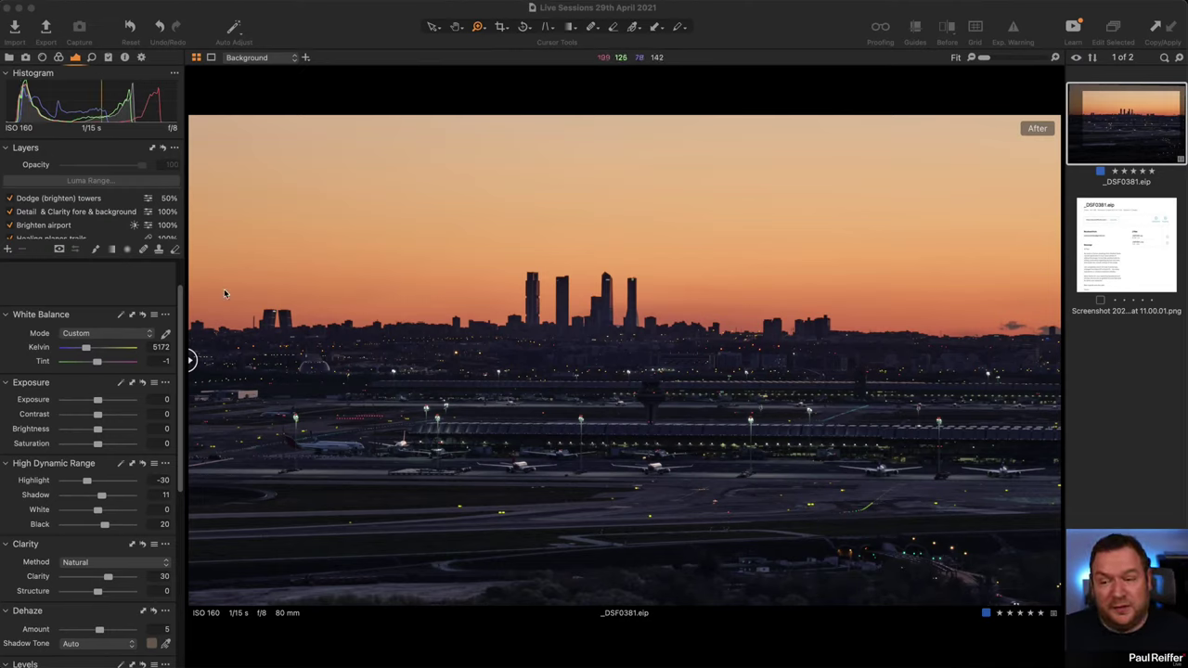
Review the layer stack of _DSF0381.eip, checking the Healing planes trails layer and selecting the Brighten airport layer.
scroll(81, 229, down, 1)
scroll(82, 230, down, 2)
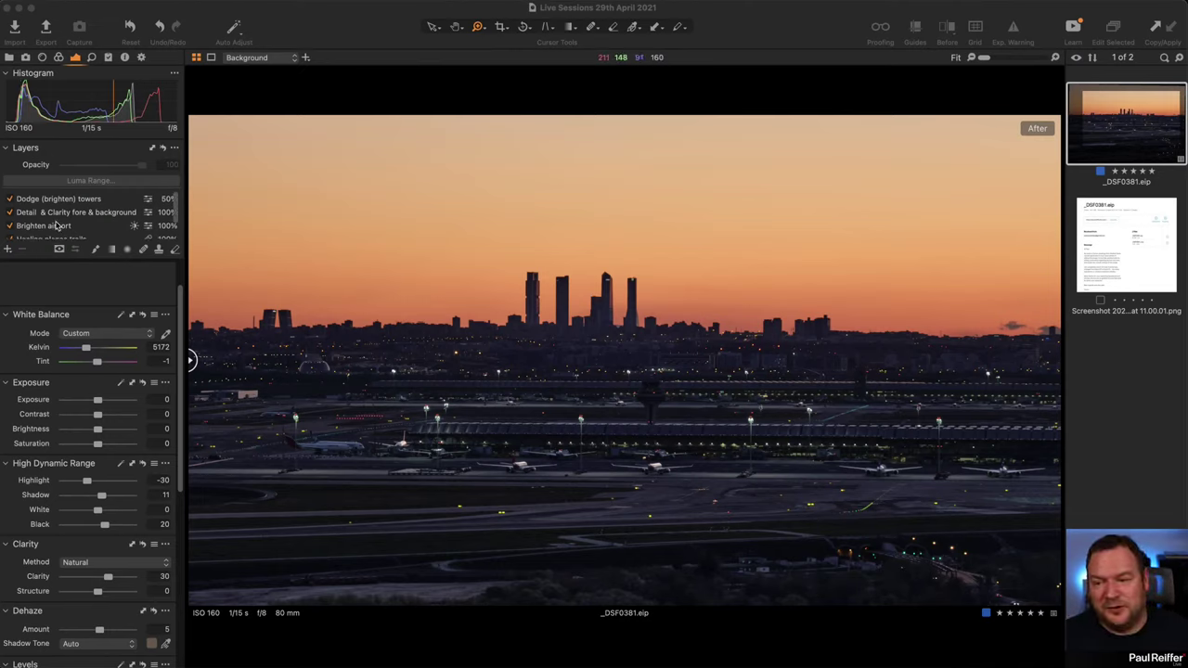
click(83, 233)
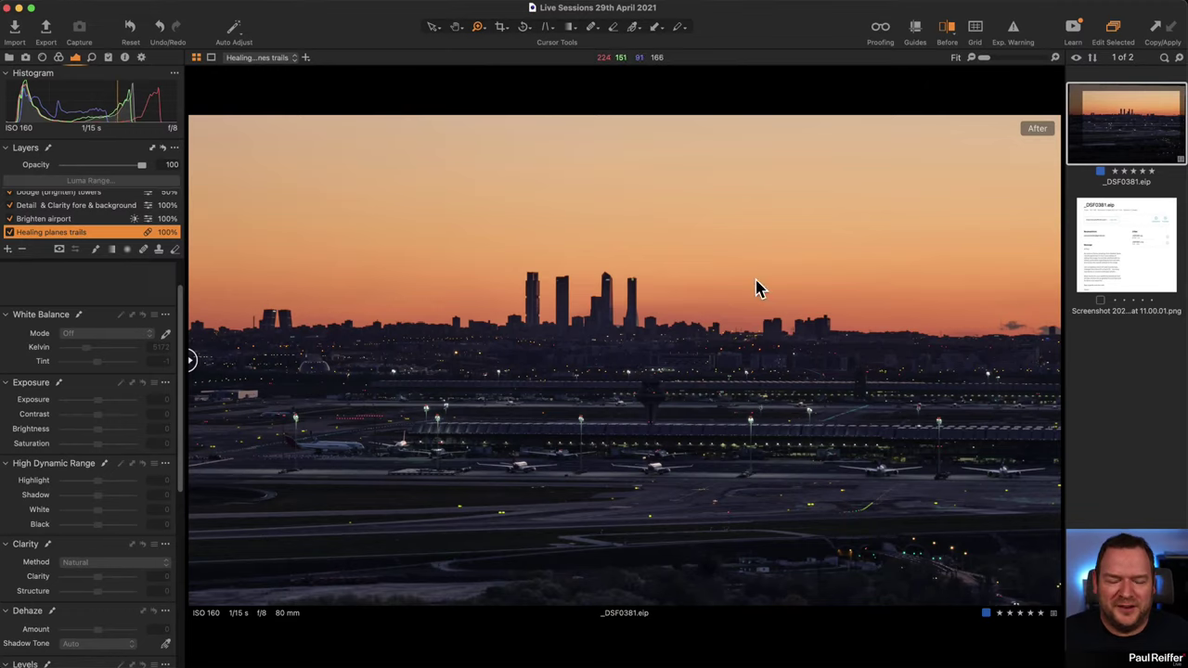
mouse_move(193, 360)
mouse_down()
mouse_move(1034, 359)
mouse_move(190, 361)
mouse_up()
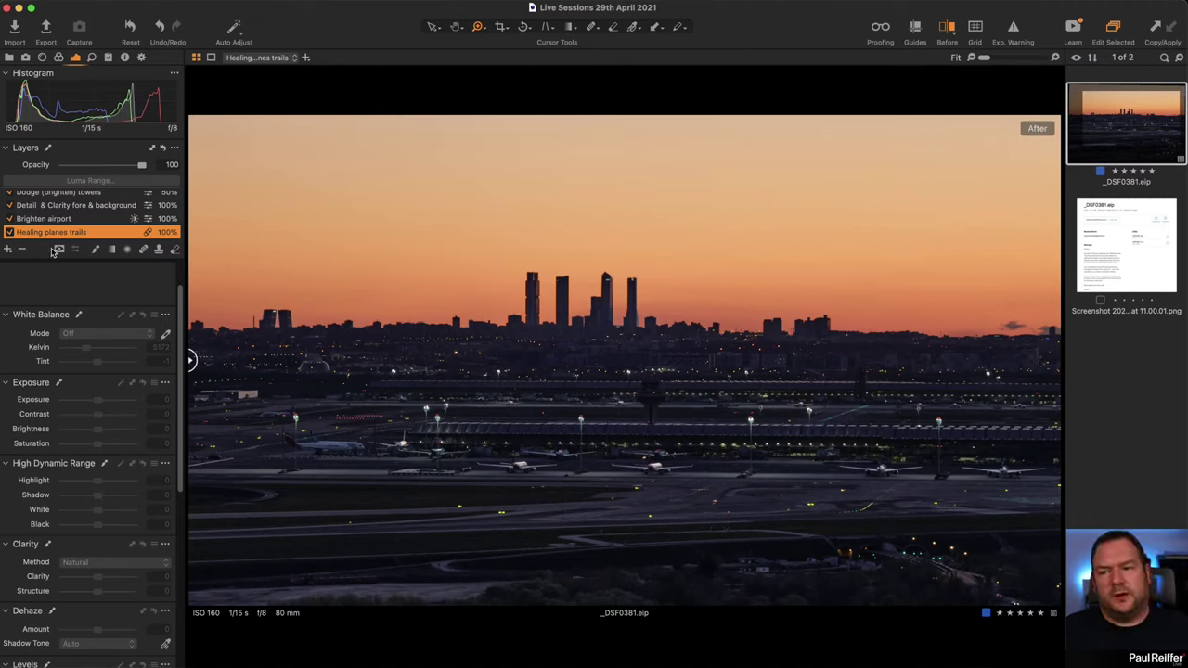
click(62, 220)
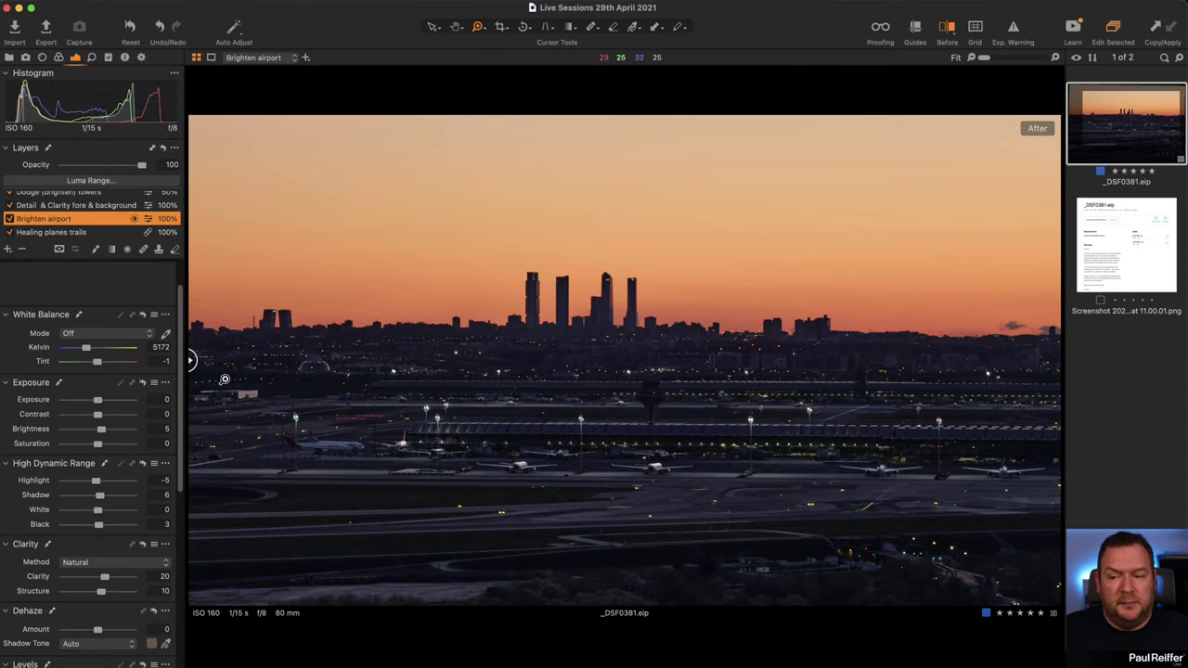
scroll(109, 236, up, 2)
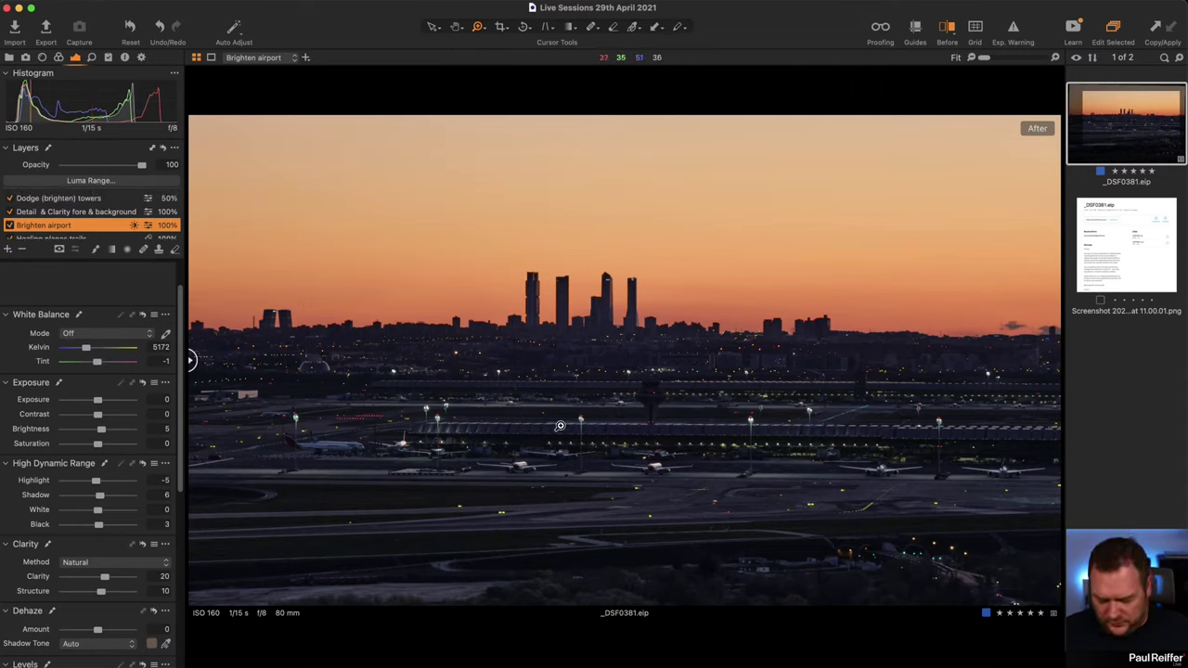
Compare the Before and After states of the parked planes and taxiways close up with the split view.
click(668, 493)
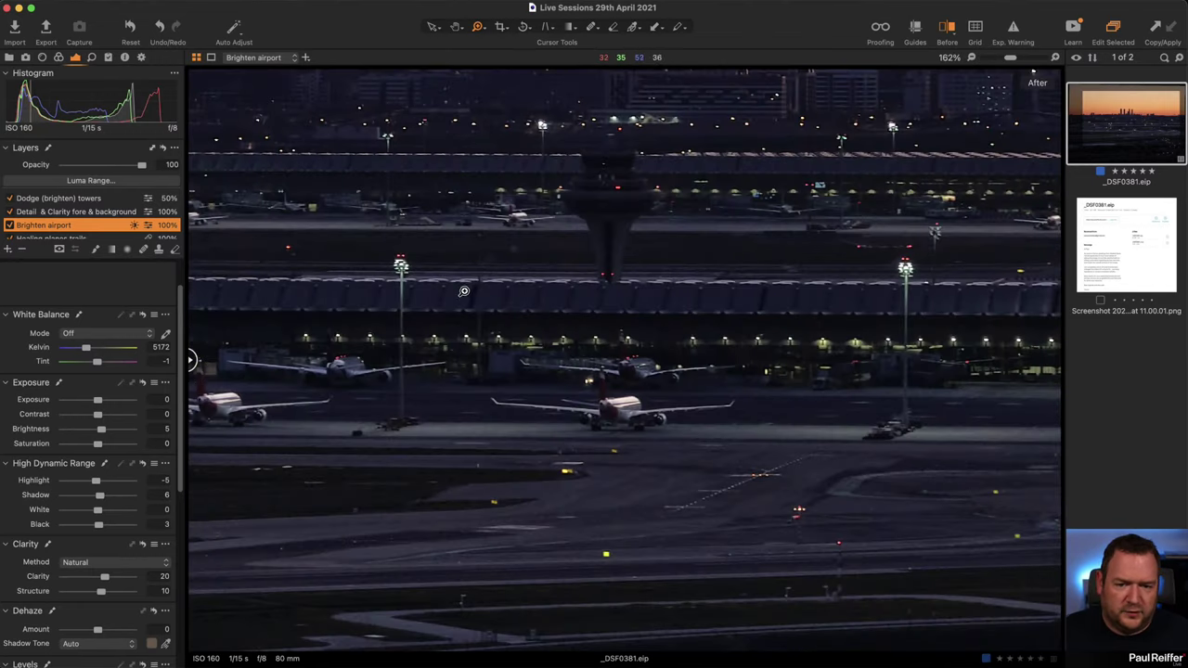
key(y)
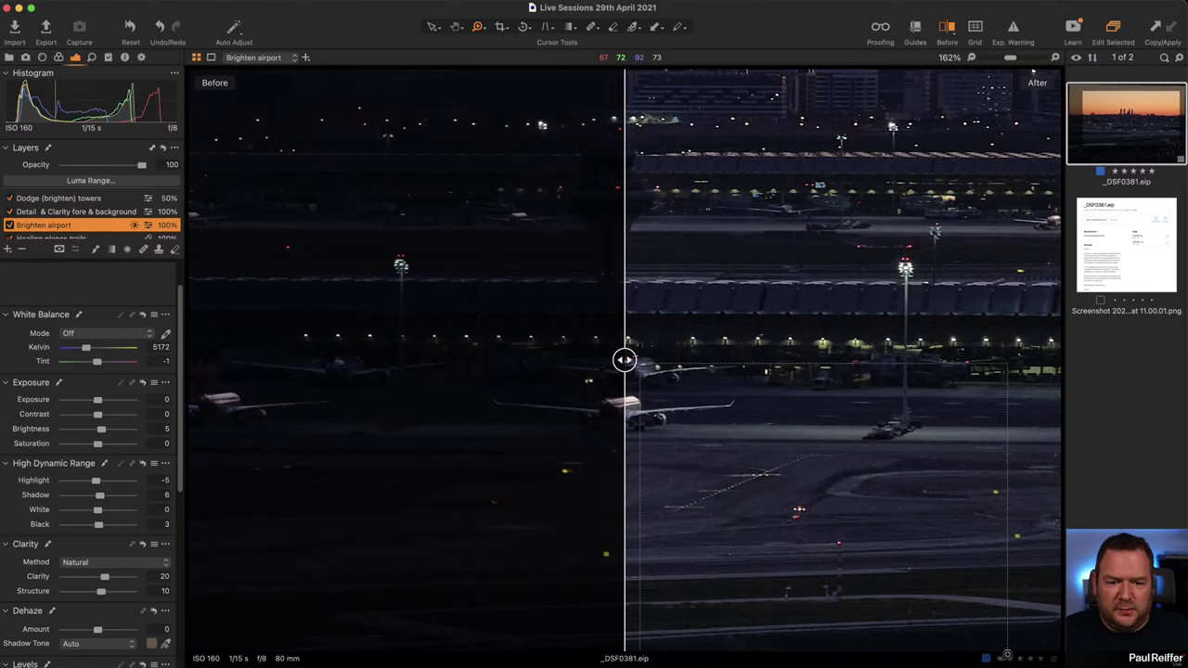
drag(1007, 655, 1007, 654)
drag(624, 360, 370, 401)
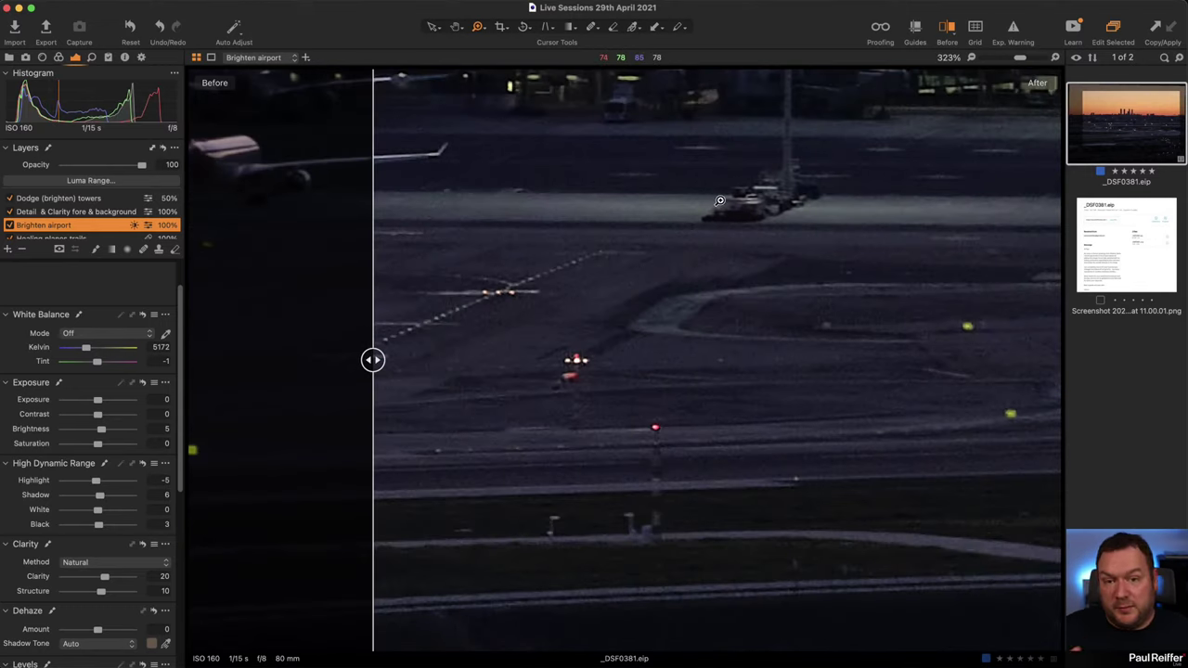
drag(372, 361, 551, 406)
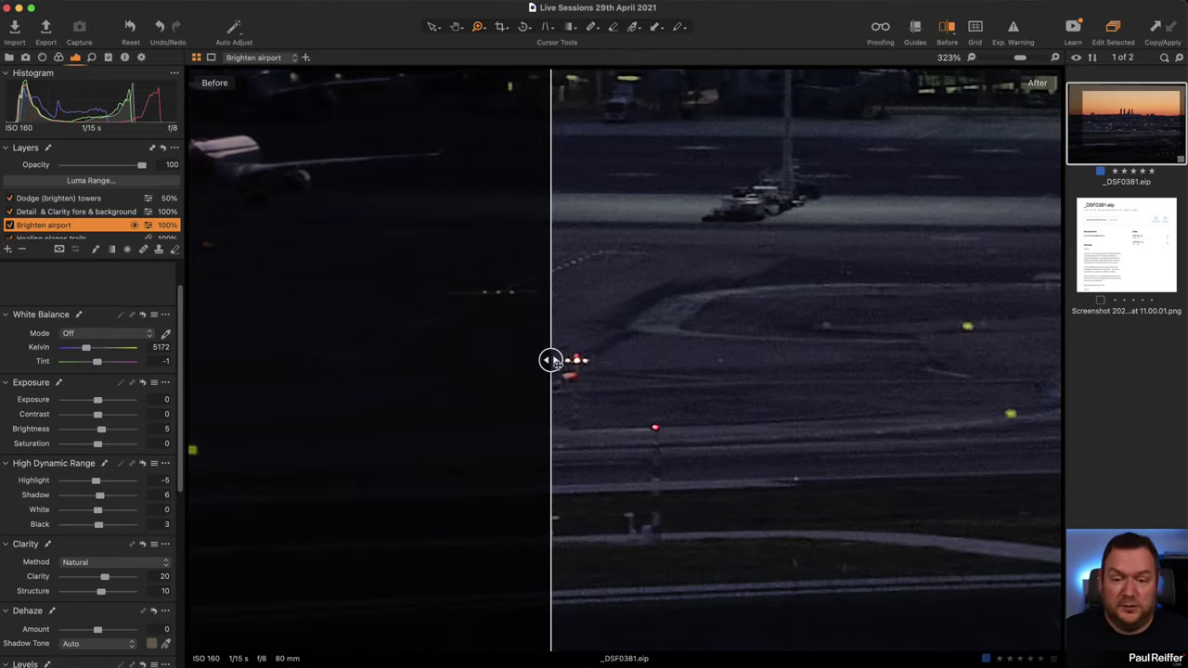
drag(555, 379, 585, 385)
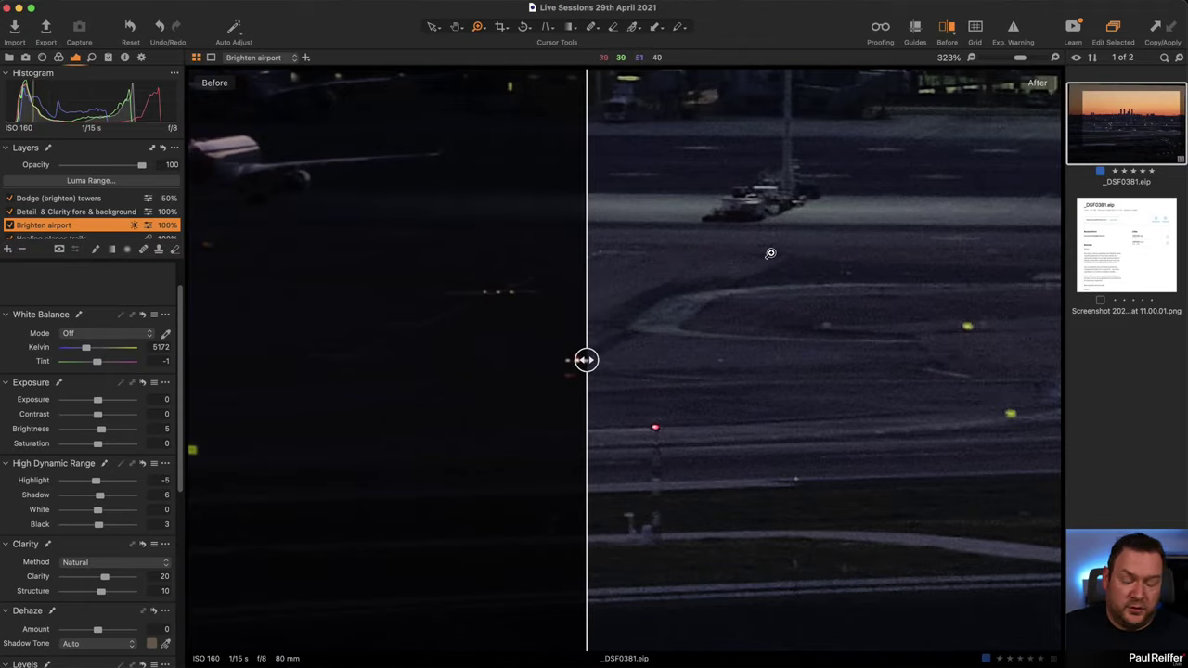
View the airport and horizon at 100% and reveal the full After state across the image.
alt+click(805, 222)
alt+click(803, 290)
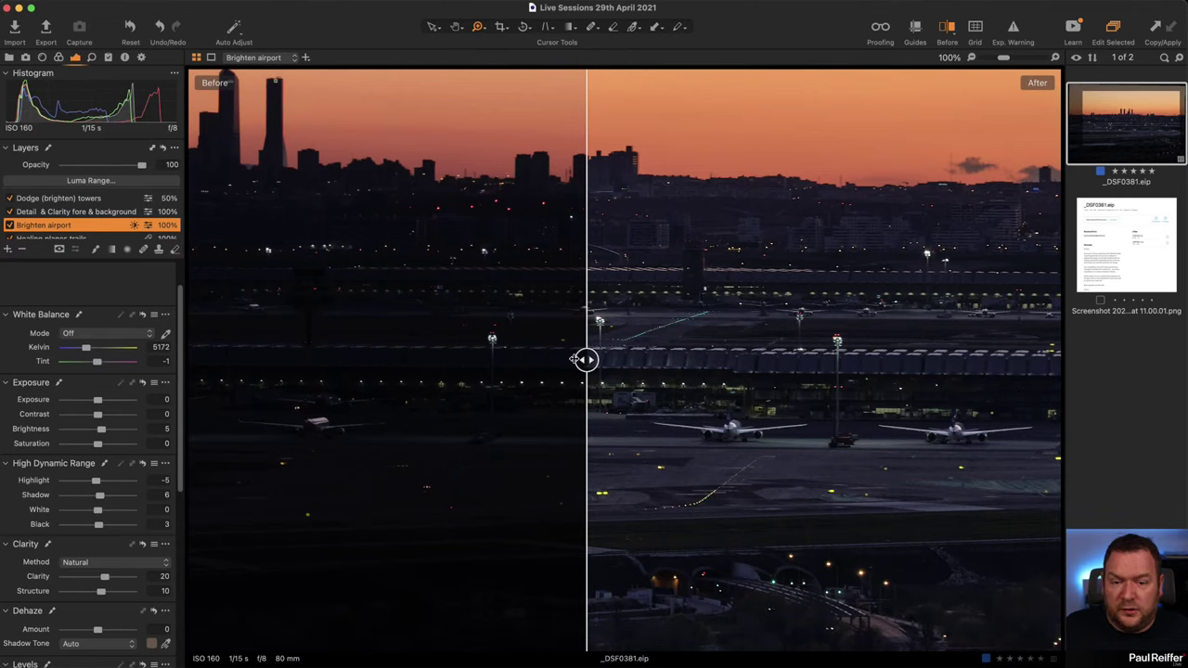
drag(587, 360, 170, 416)
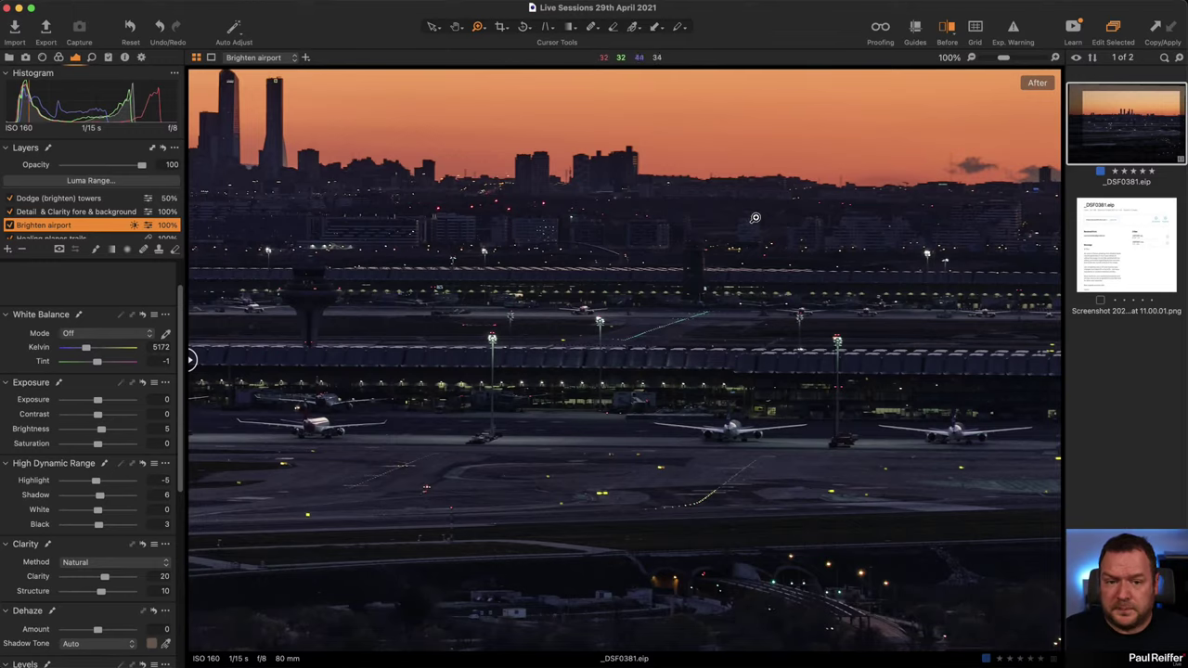
Set the Purple Fringing Defringe amount to 31 while checking the building edges along the horizon.
drag(623, 174, 530, 257)
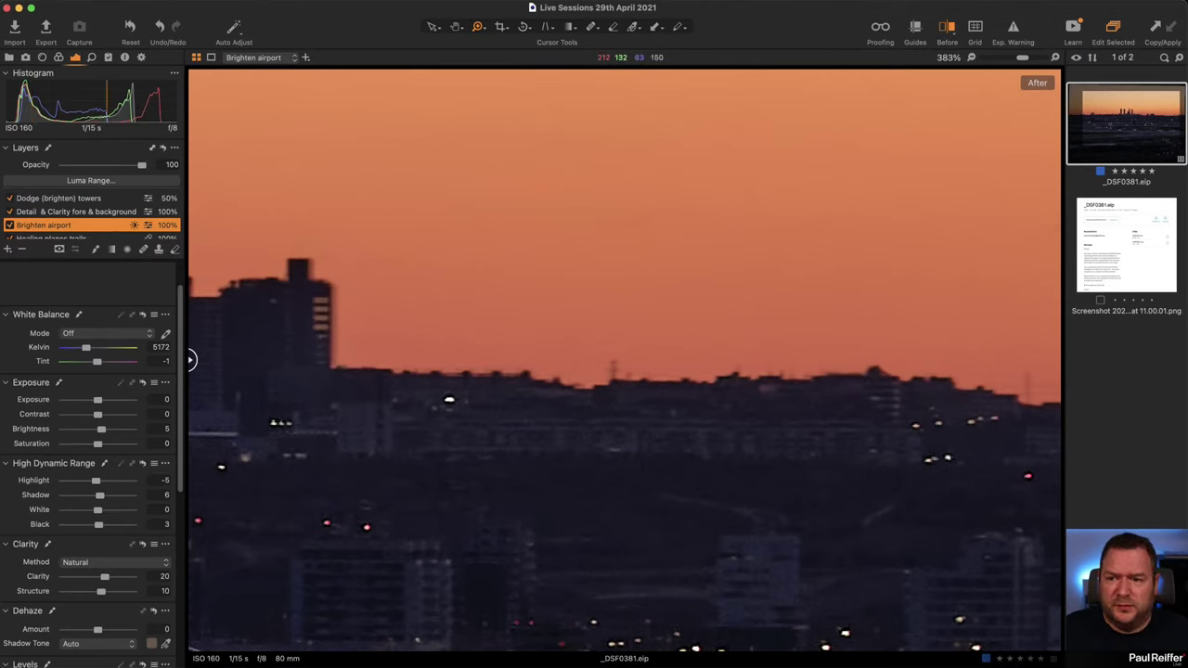
click(42, 58)
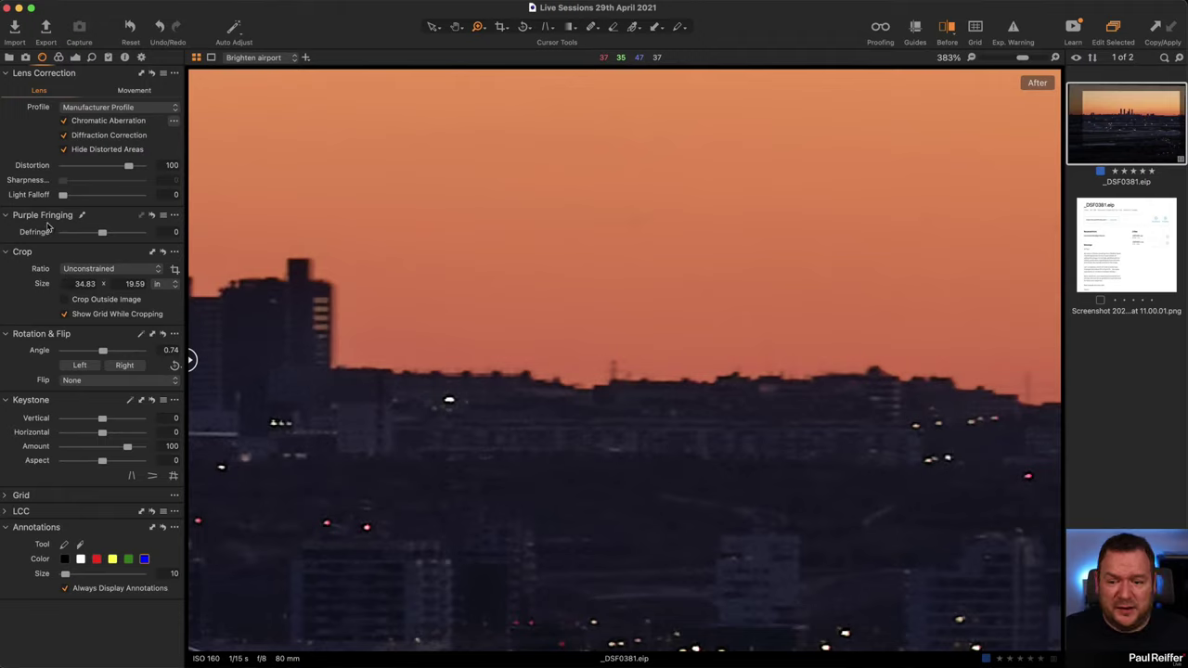
drag(103, 236, 111, 237)
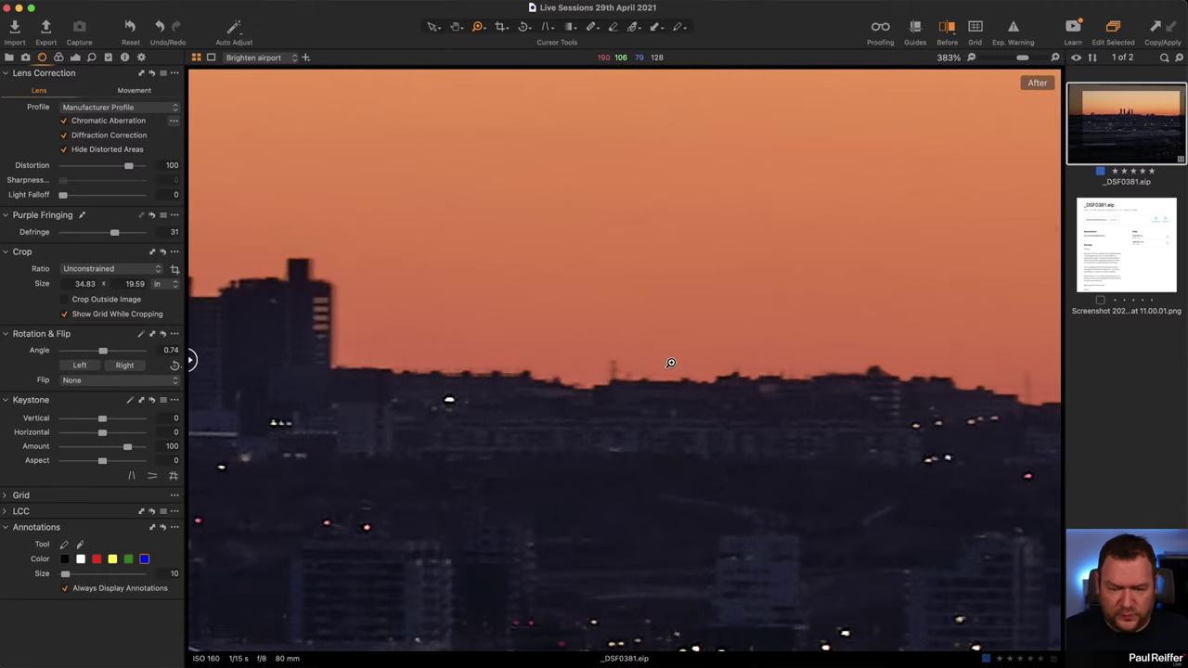
Check the whole photo and the edges of the tall towers close up with the defringe applied.
key(super+0)
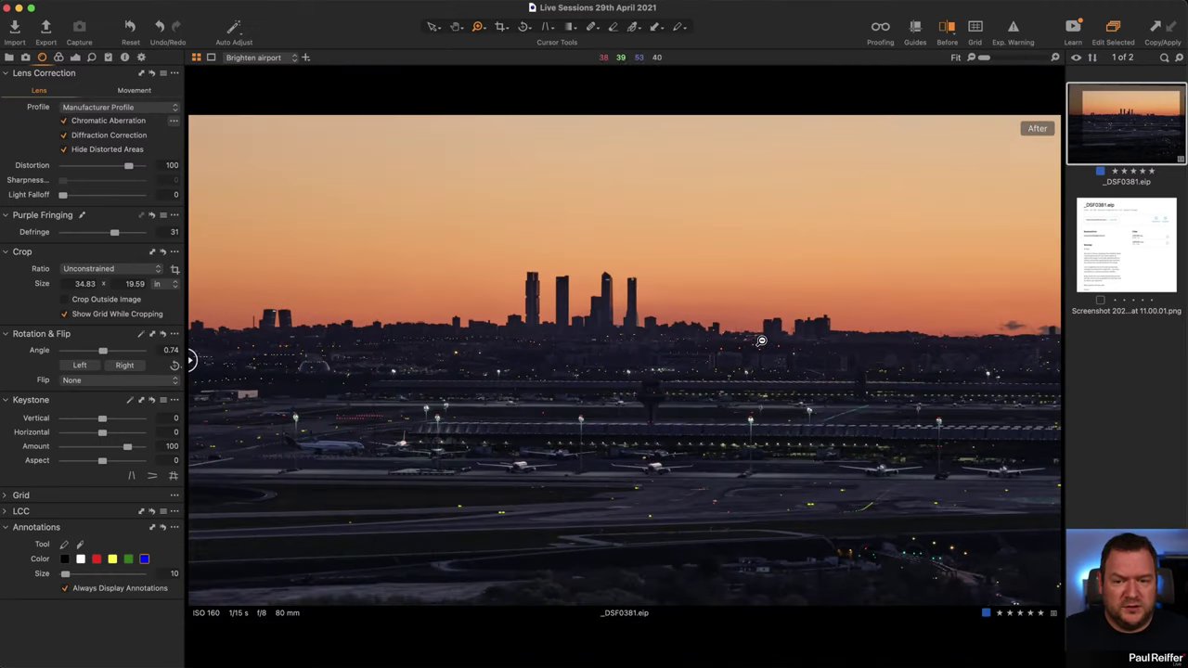
click(607, 275)
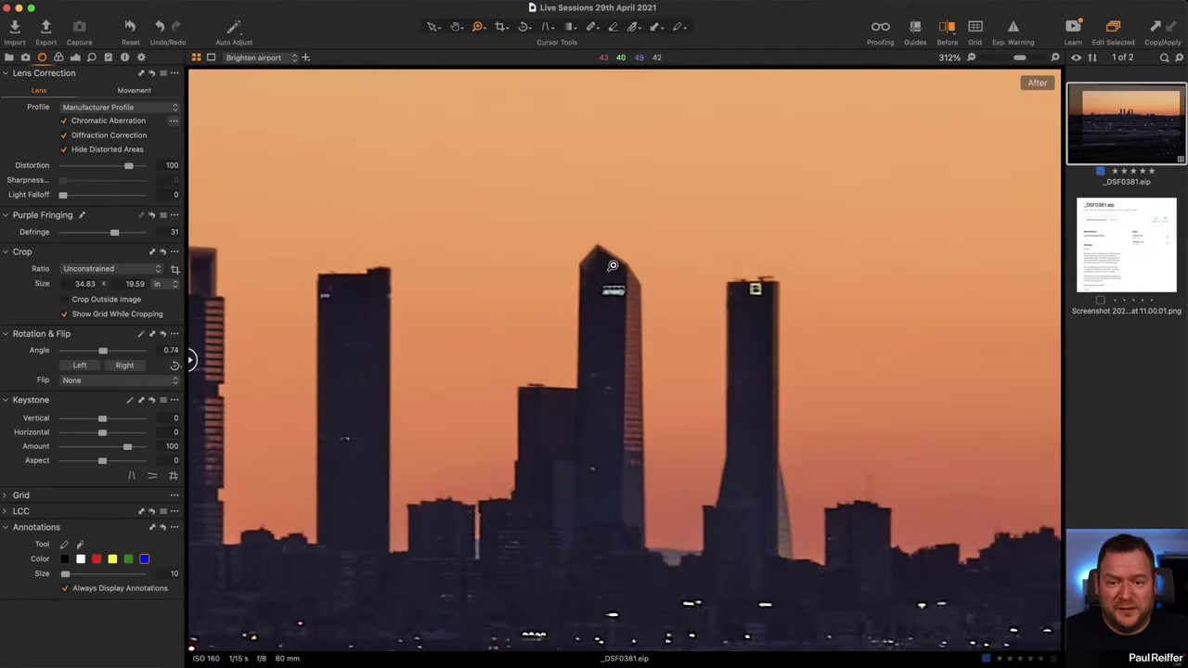
click(572, 312)
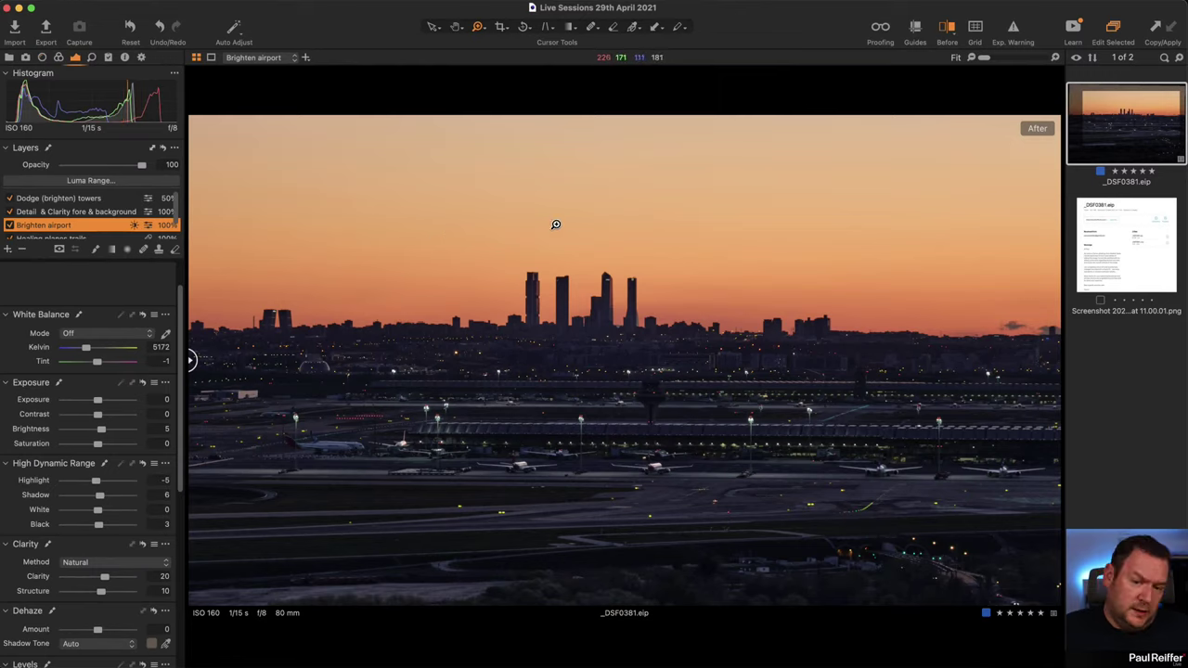
Add a new adjustment layer and draw a linear gradient mask over the sky with its transition near the horizon.
scroll(90, 233, down, 2)
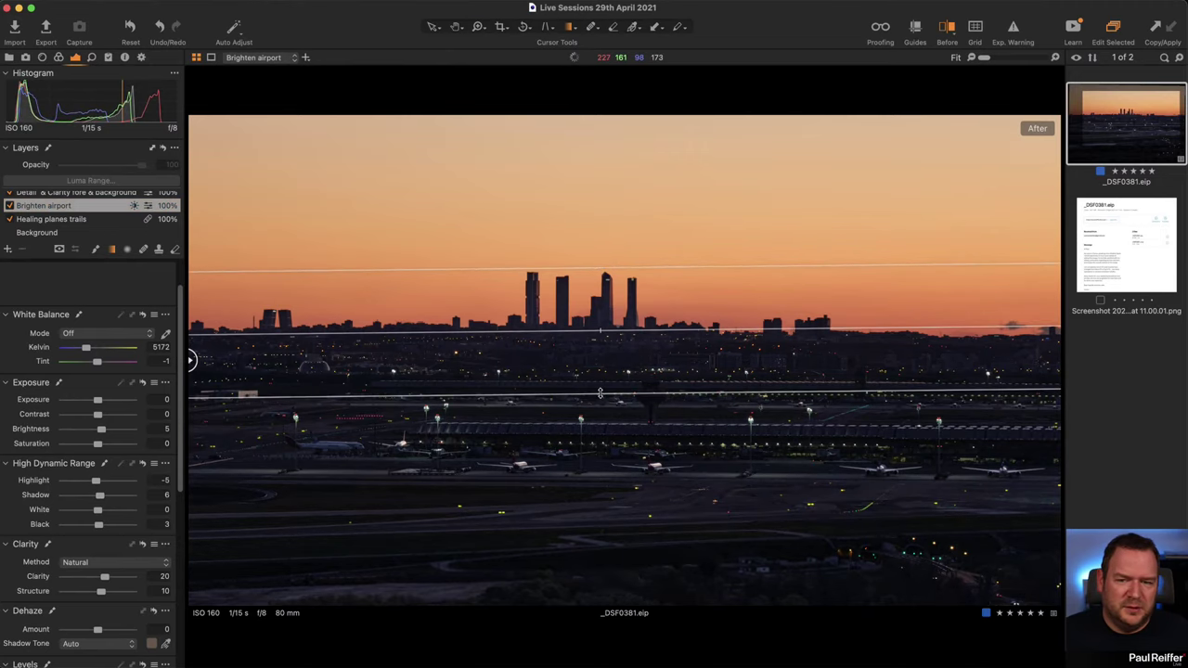
click(8, 249)
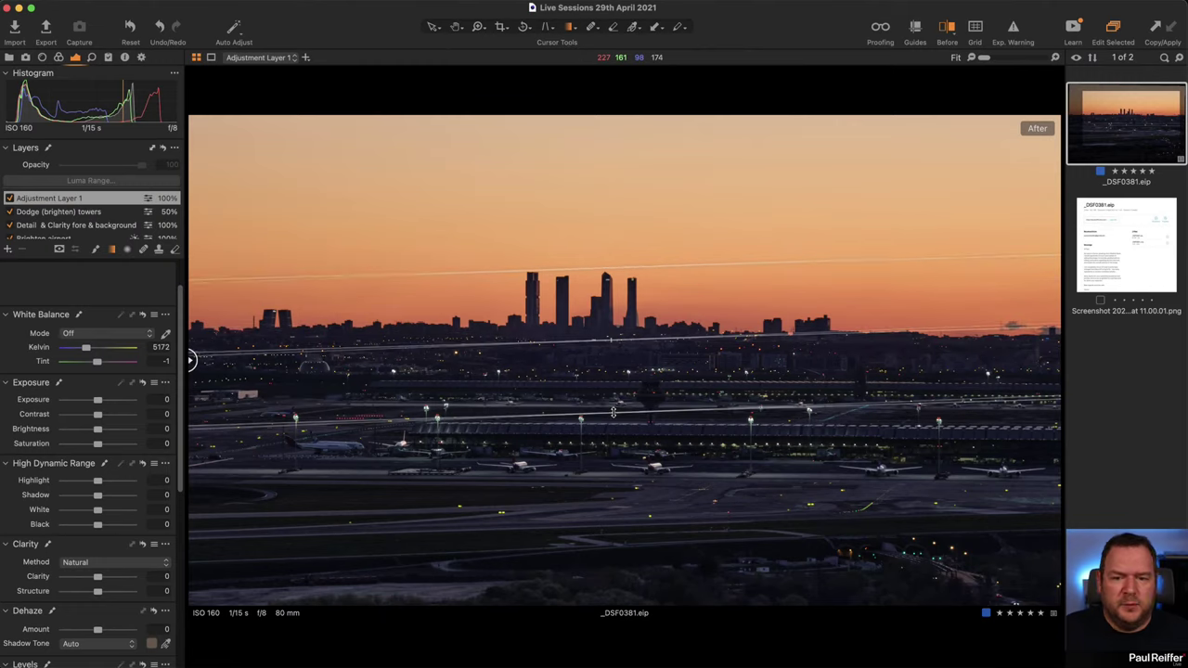
drag(612, 411, 687, 272)
Try Kelvin 6857, Tint 22.1 and Contrast 14 on the sky gradient layer, and delete the layer.
mouse_move(91, 349)
mouse_down()
mouse_move(75, 348)
mouse_move(110, 365)
mouse_move(71, 348)
mouse_up()
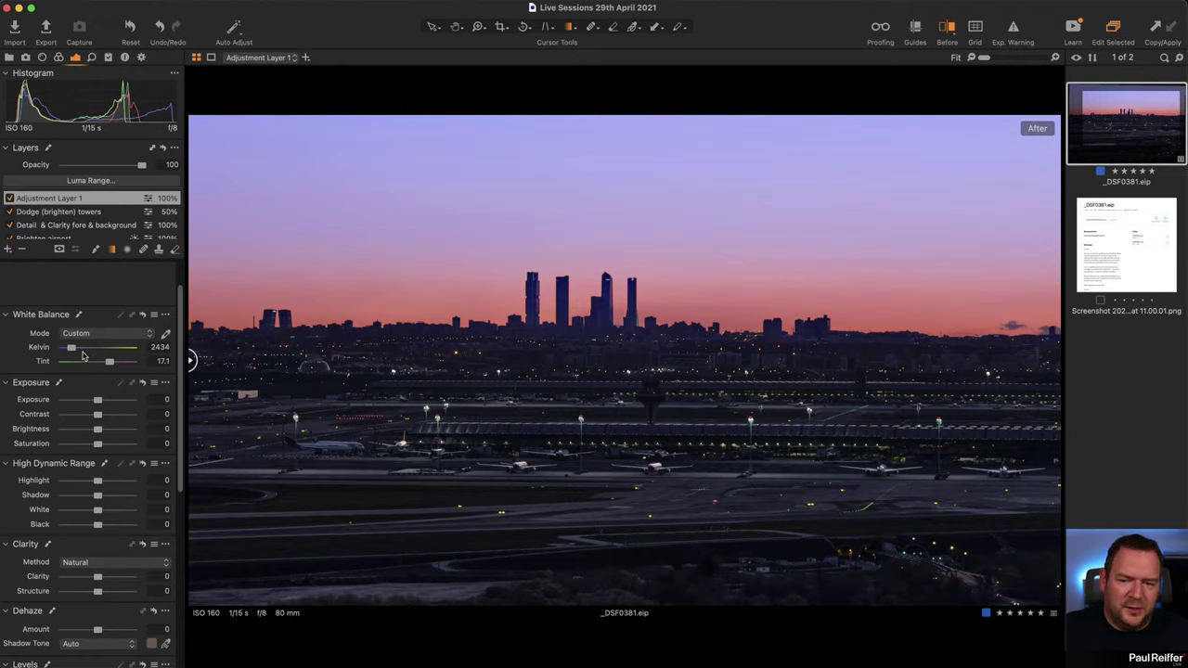
click(82, 351)
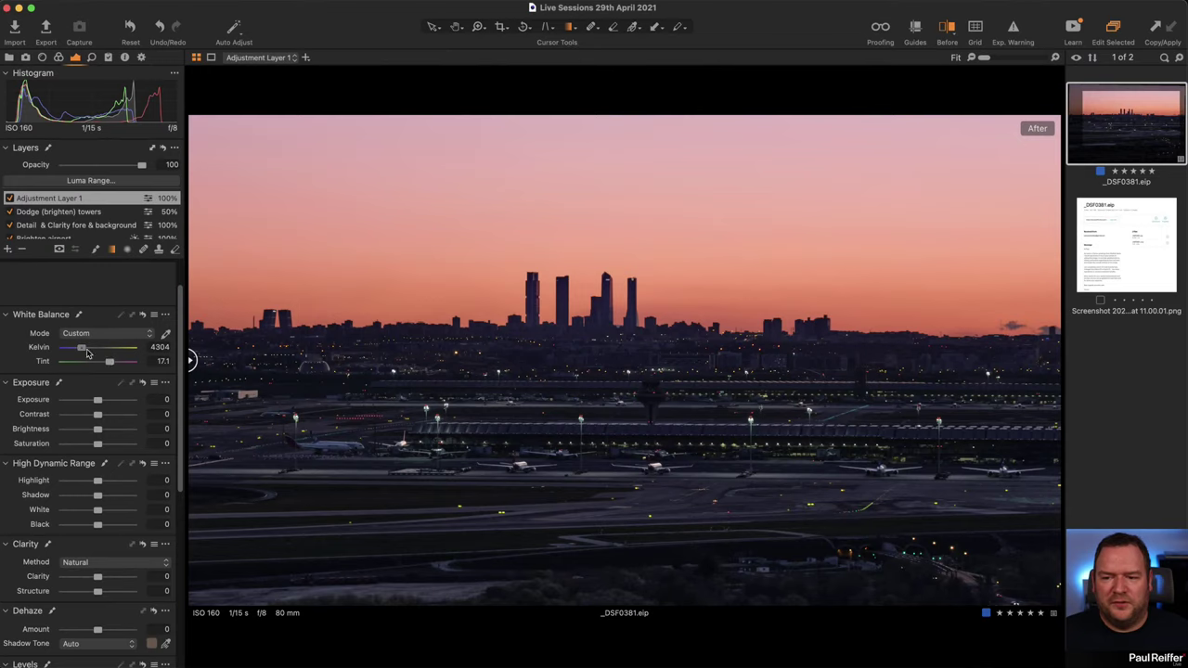
drag(88, 352, 114, 363)
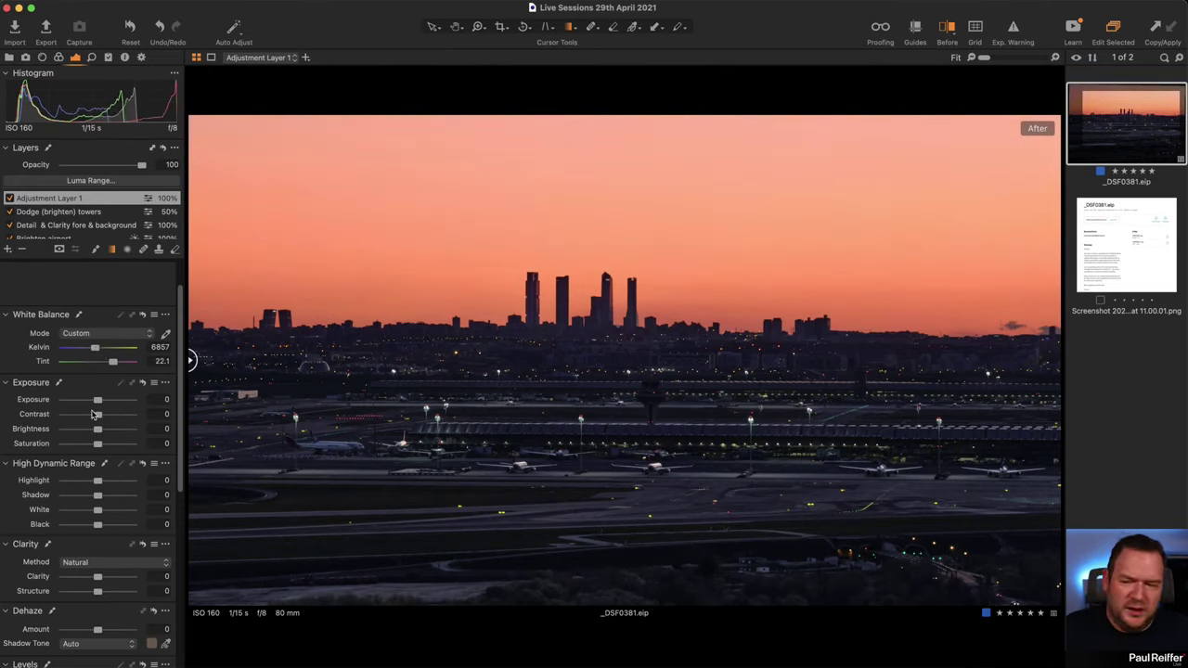
drag(96, 414, 107, 414)
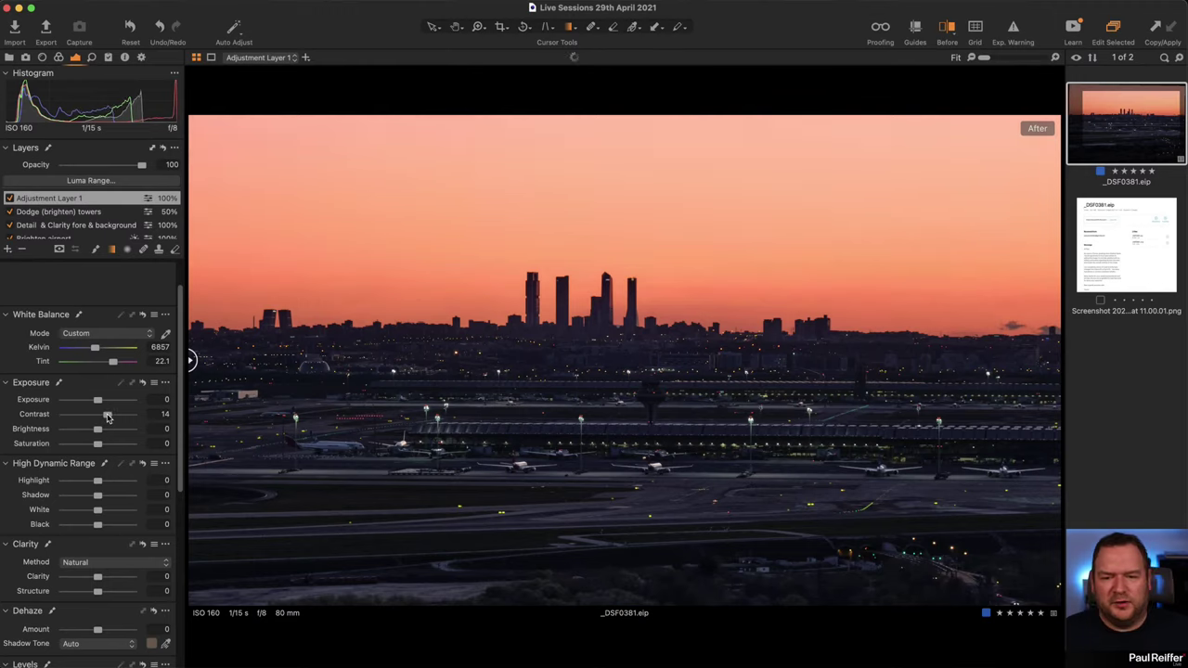
click(20, 250)
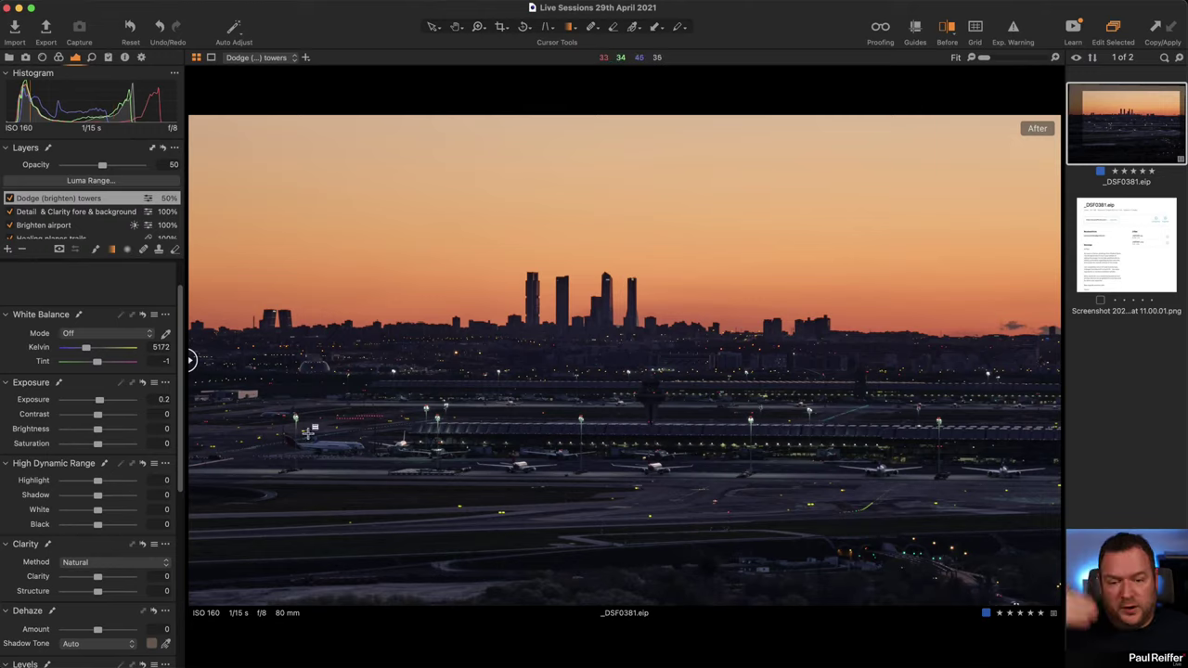
Check the Background layer's white balance and the coverage of the Brighten airport layer's mask.
key(p)
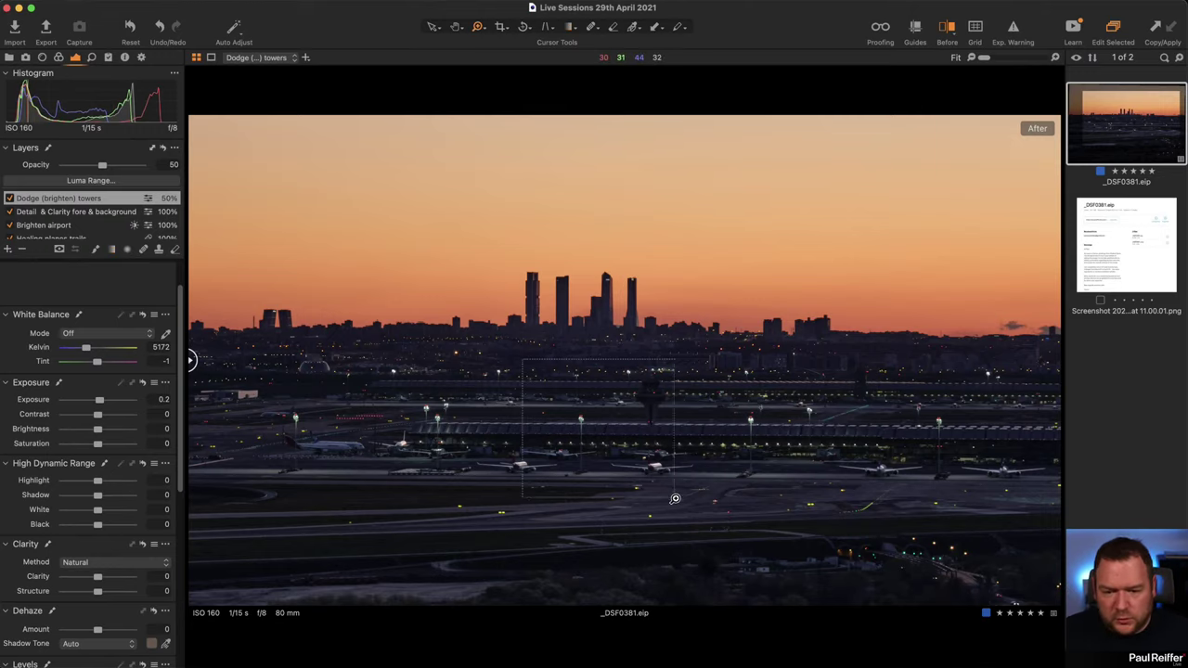
click(604, 450)
alt+click(672, 388)
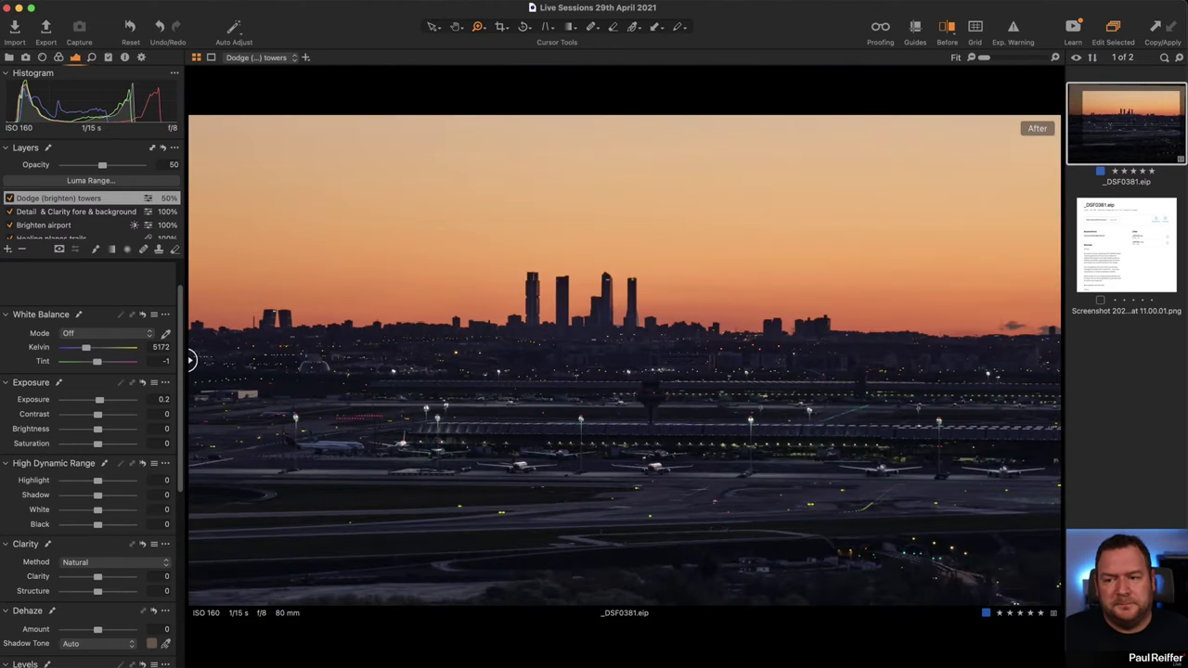
scroll(63, 219, down, 2)
click(45, 208)
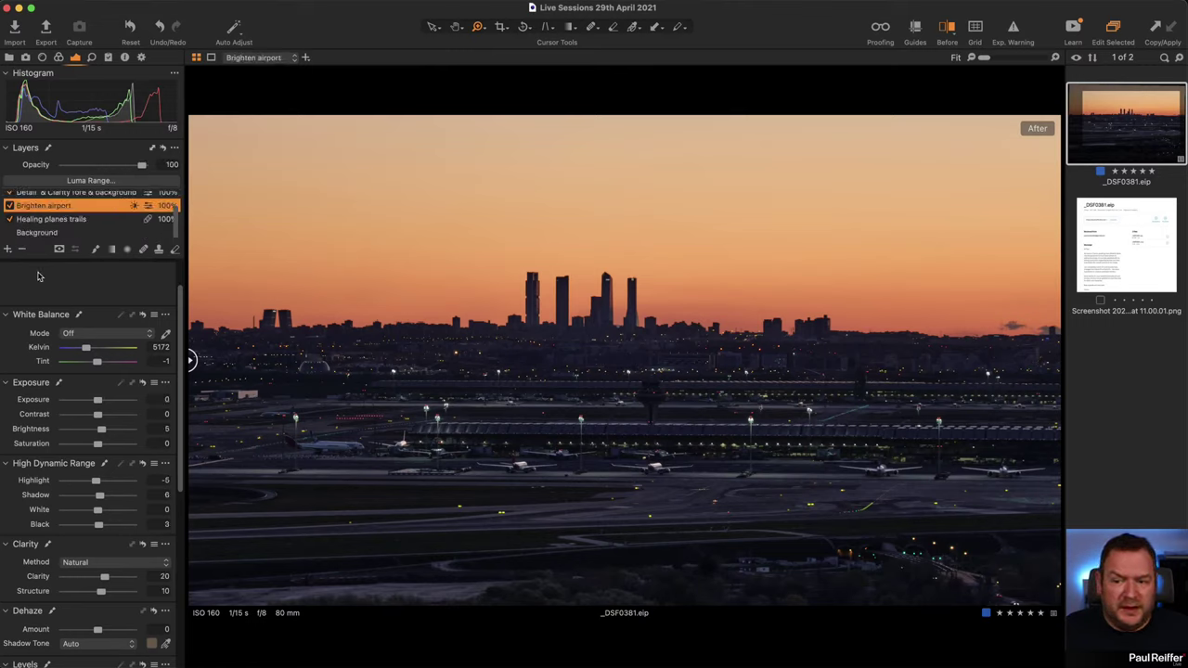
click(61, 233)
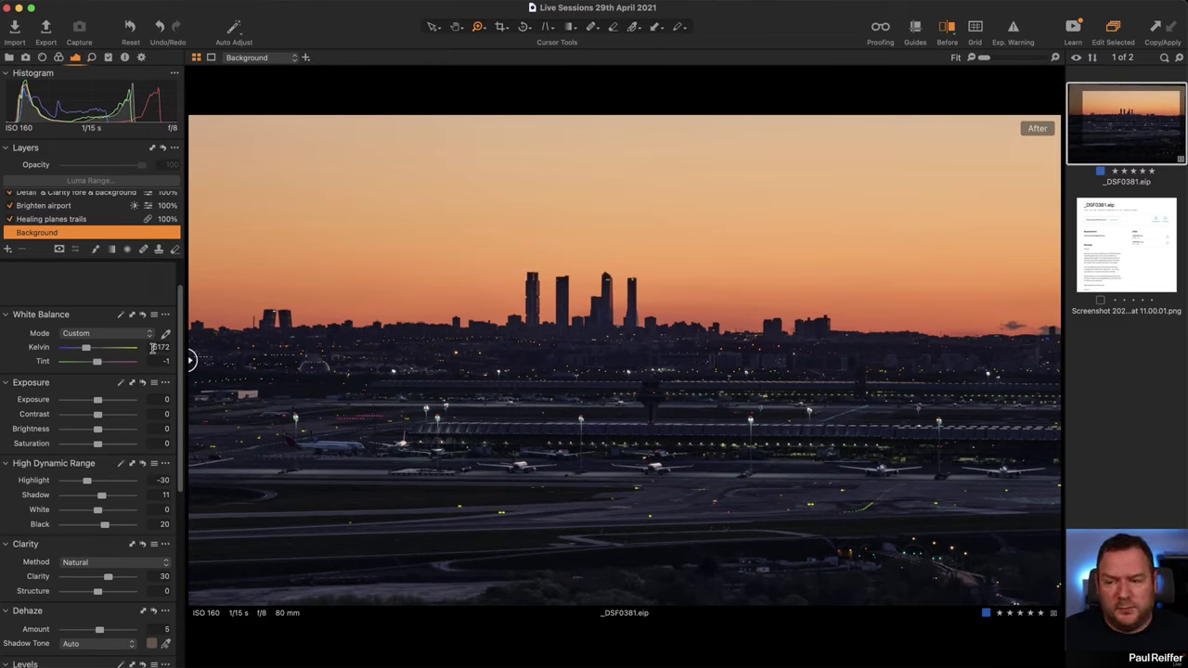
click(44, 207)
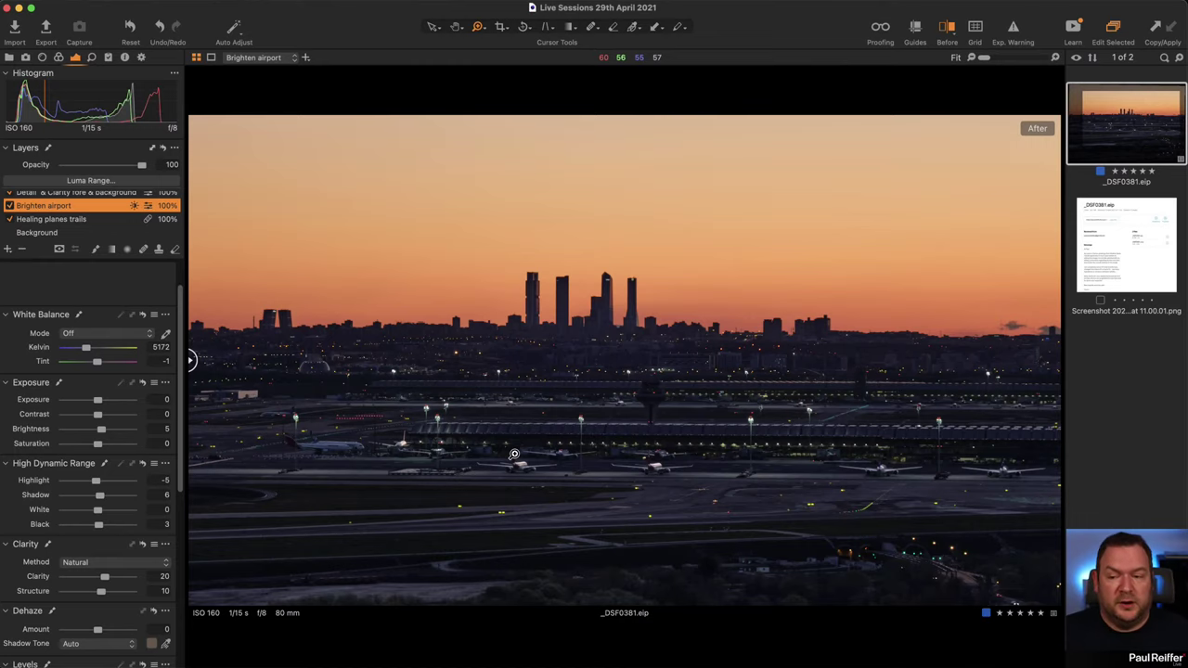
key(m)
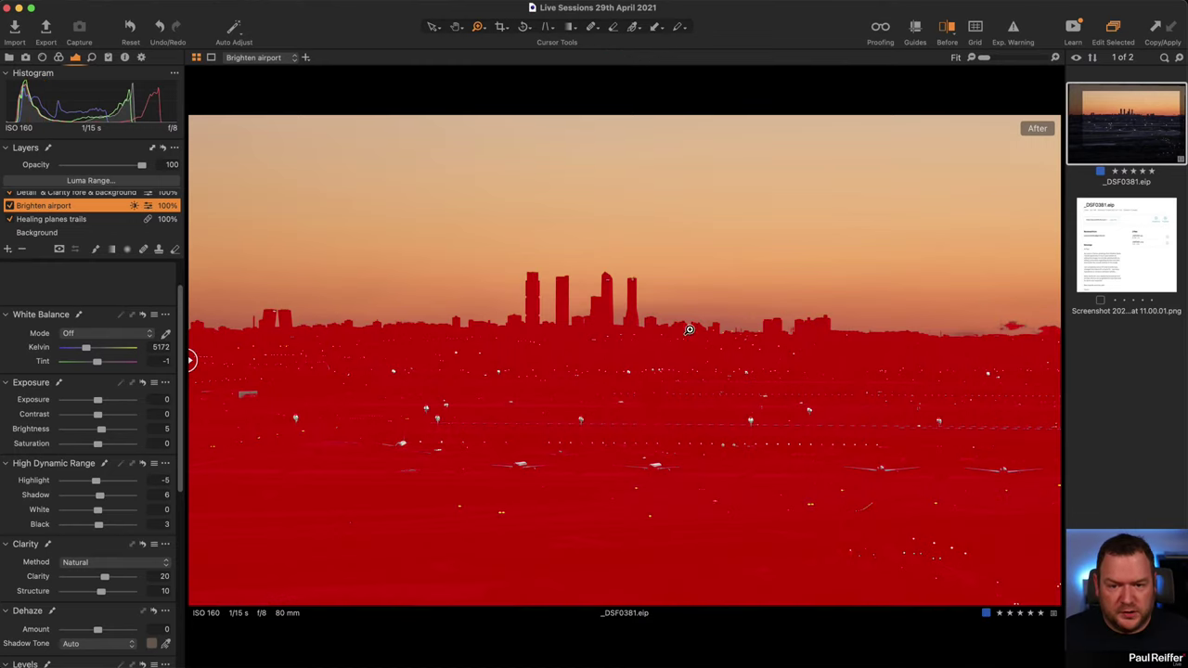
key(m)
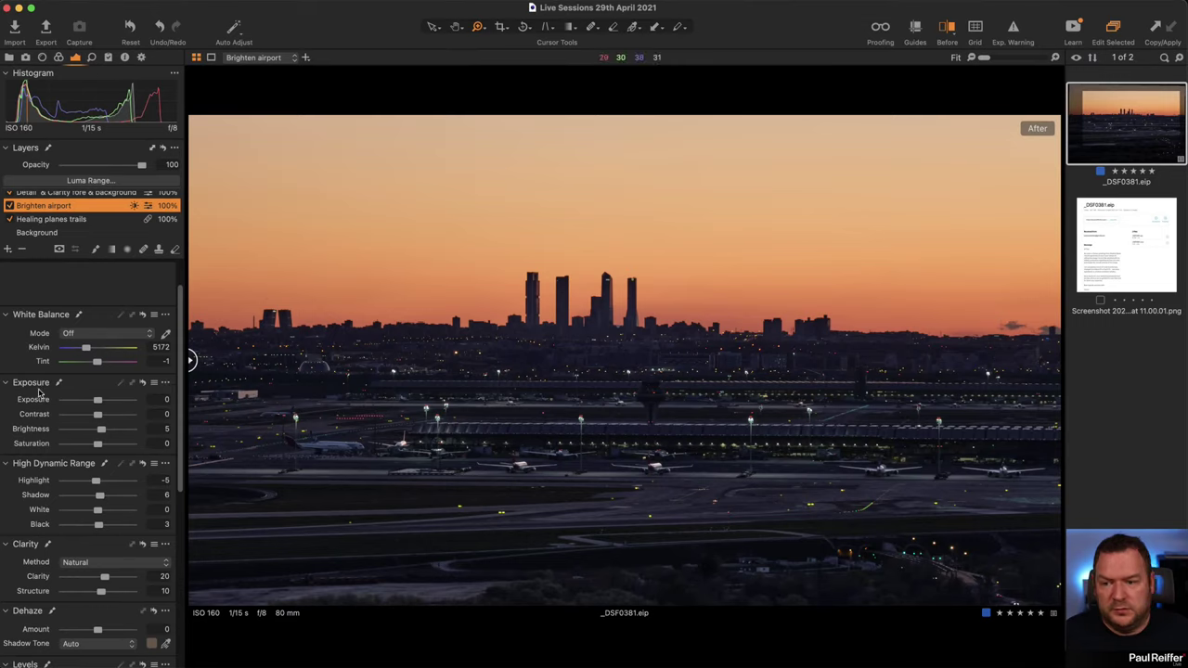
Try Kelvin 5822 and Tint 2.5 on the Brighten airport layer, check the terminals close up, and reset its white balance.
drag(86, 351, 90, 351)
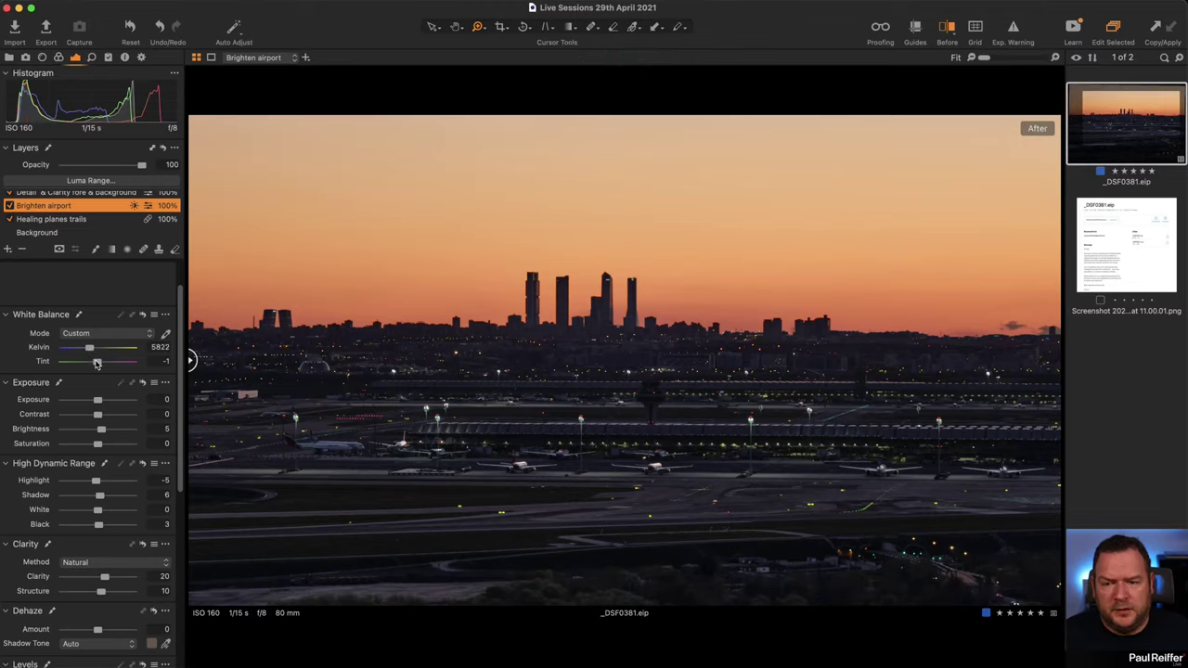
drag(96, 362, 99, 364)
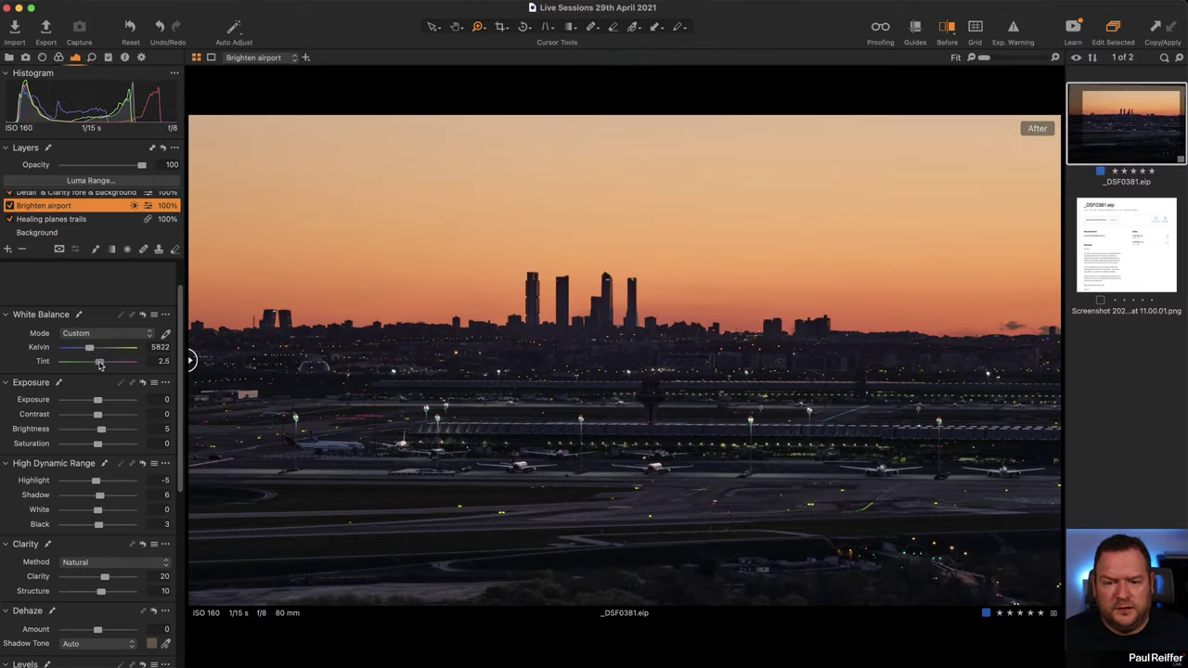
click(671, 491)
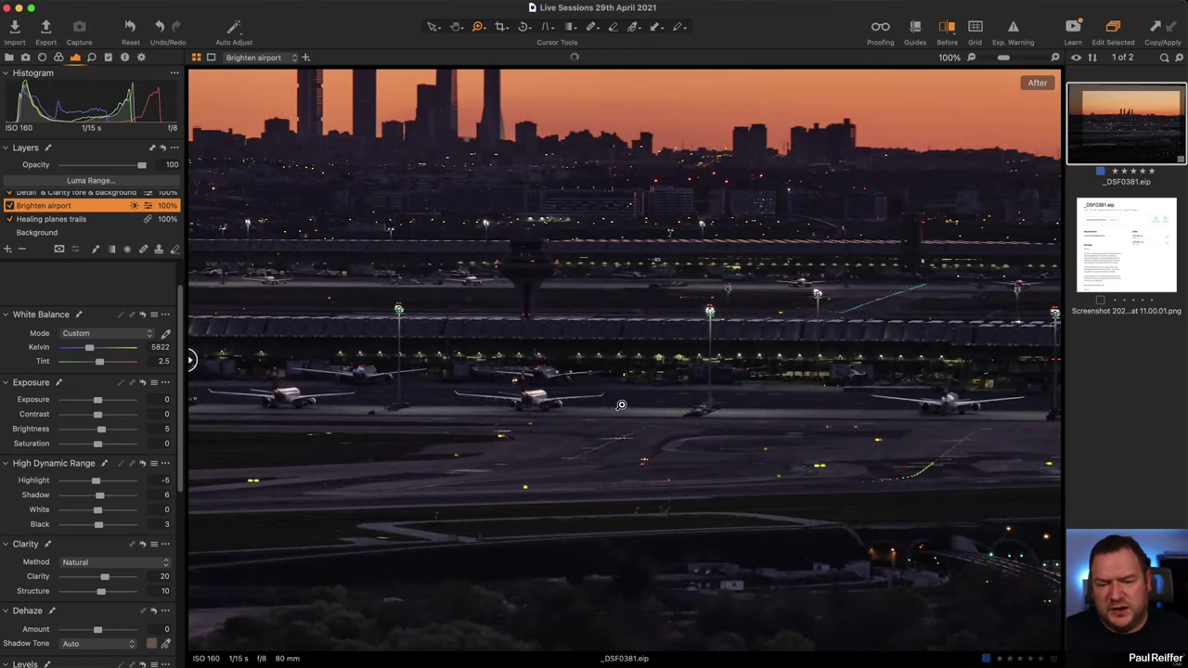
click(625, 450)
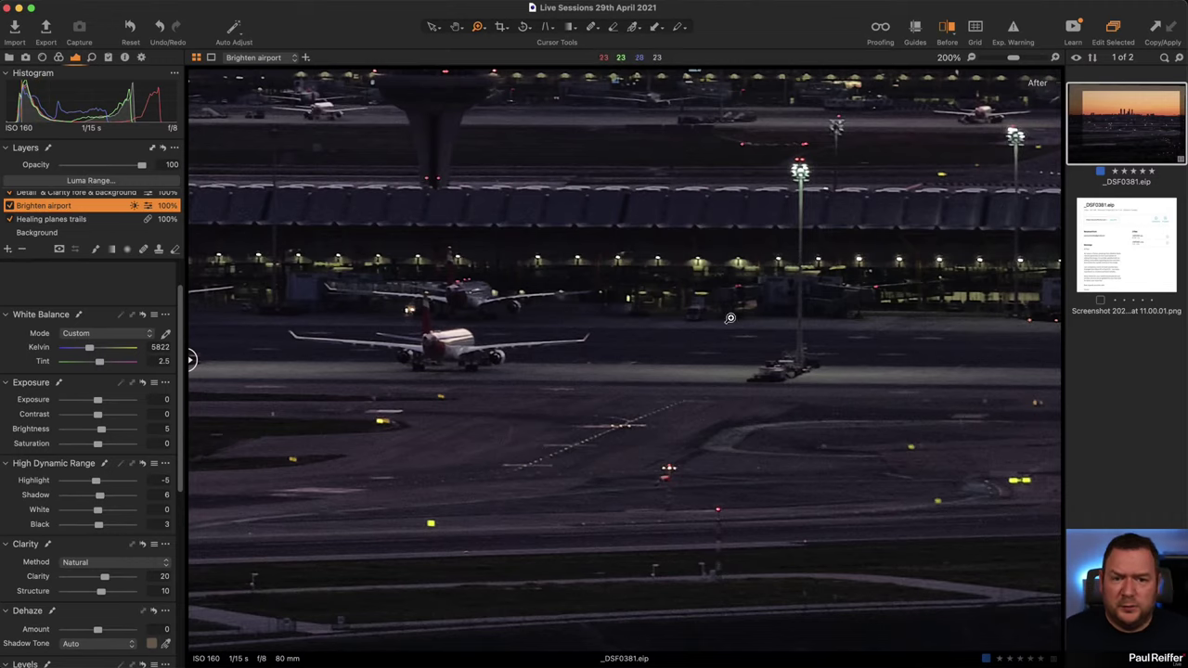
scroll(681, 380, up, 3)
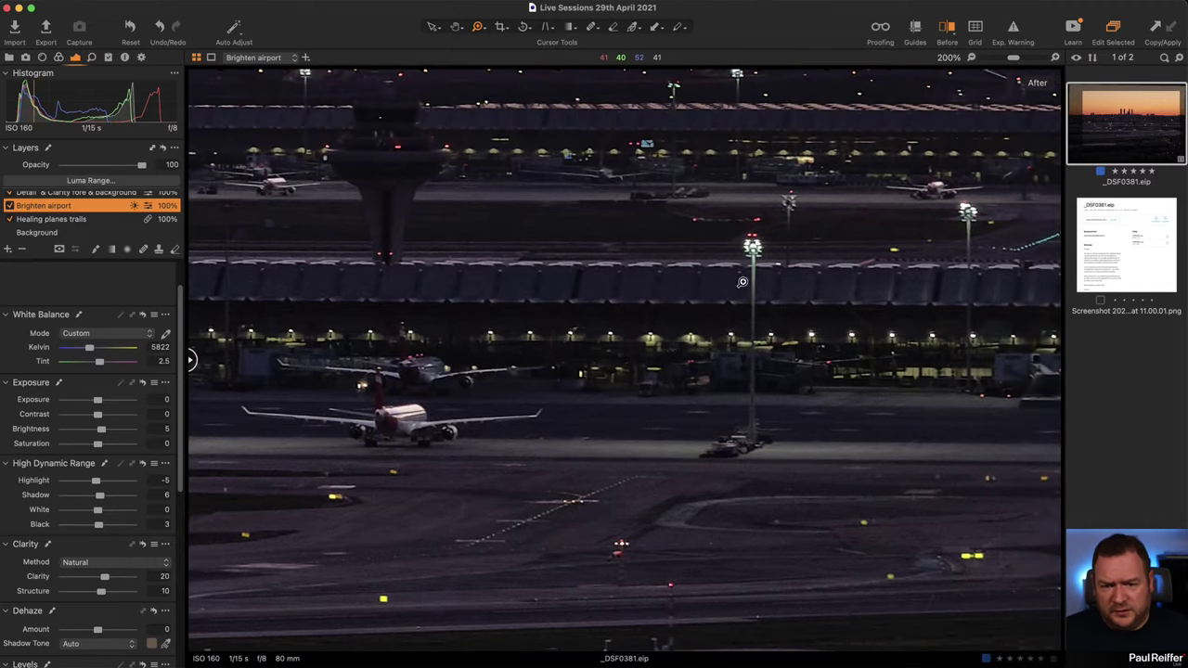
scroll(676, 454, up, 5)
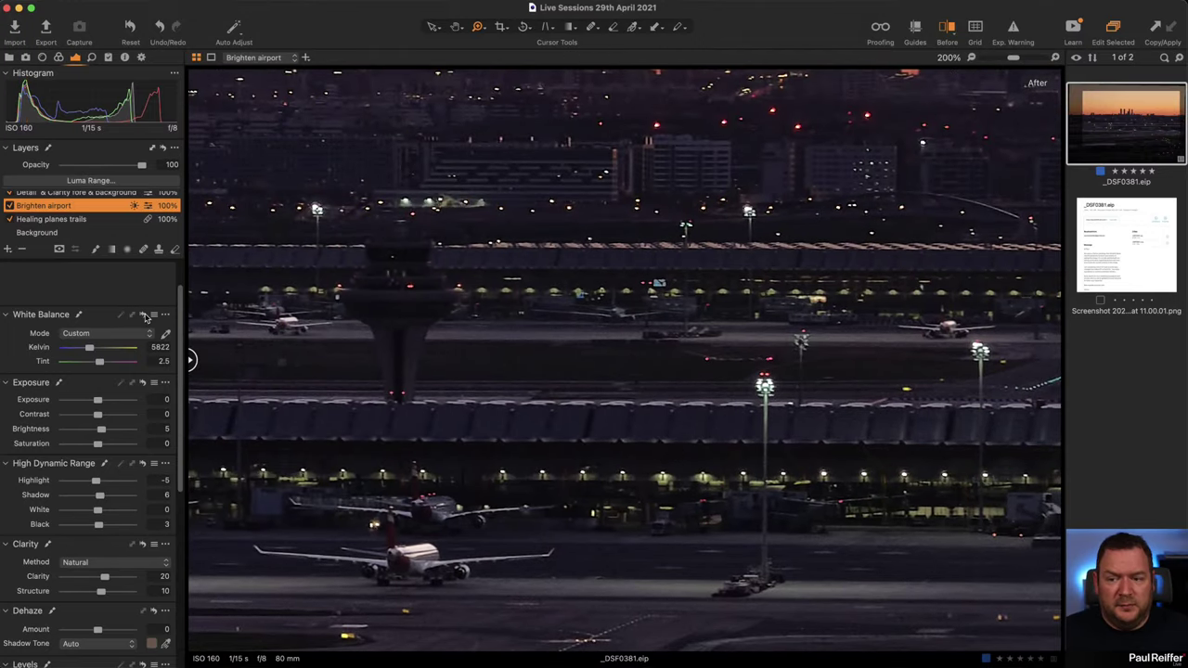
click(145, 317)
Clone the _DSF0381.eip variant and set the copy's Brighten airport layer to Kelvin 5978 and Tint 3.3.
right_click(1122, 113)
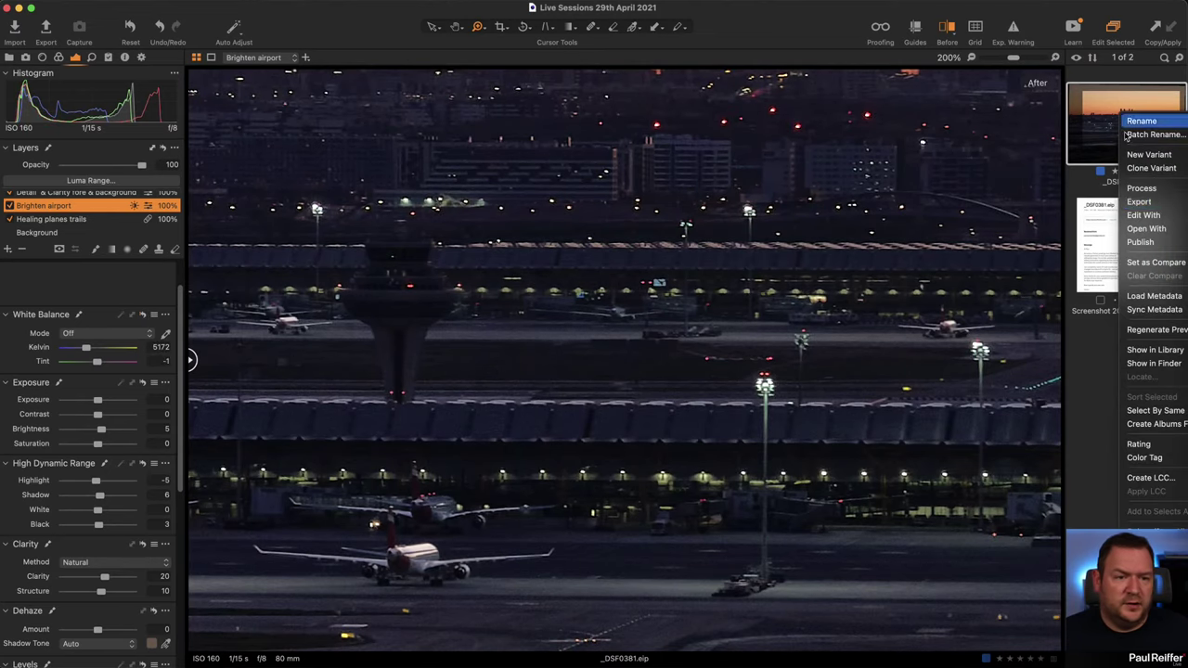
click(1151, 168)
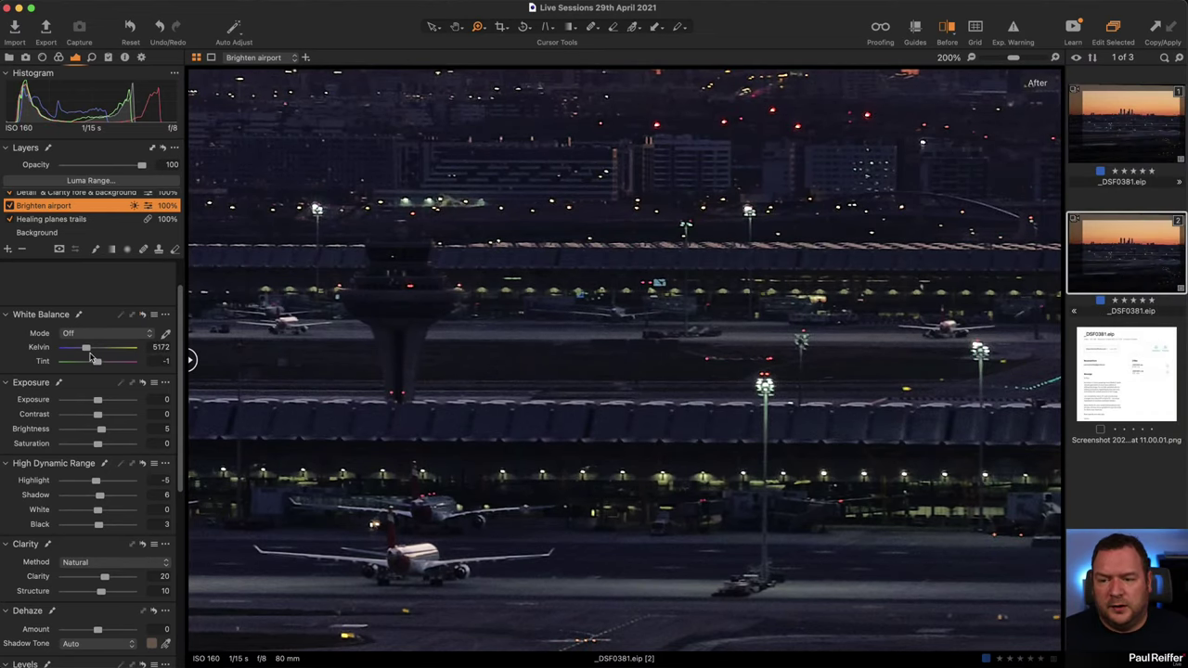
drag(87, 350, 100, 364)
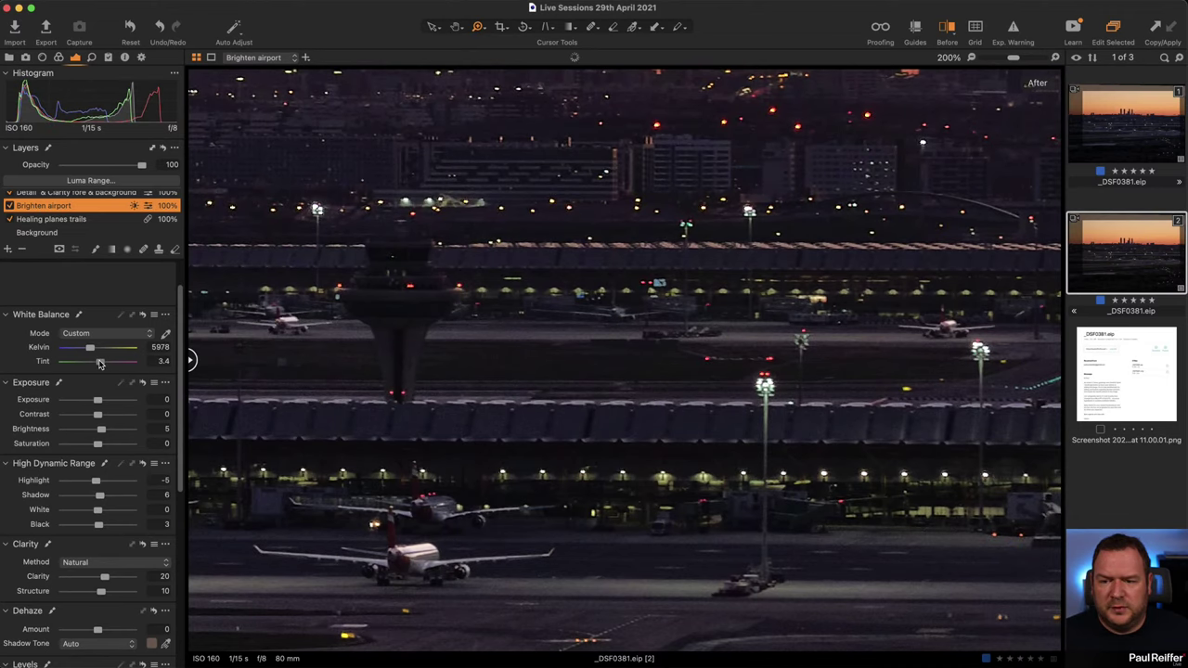
Compare the original and warmer variants of _DSF0381.eip together, and view the warmer variant alone in full.
key(super+0)
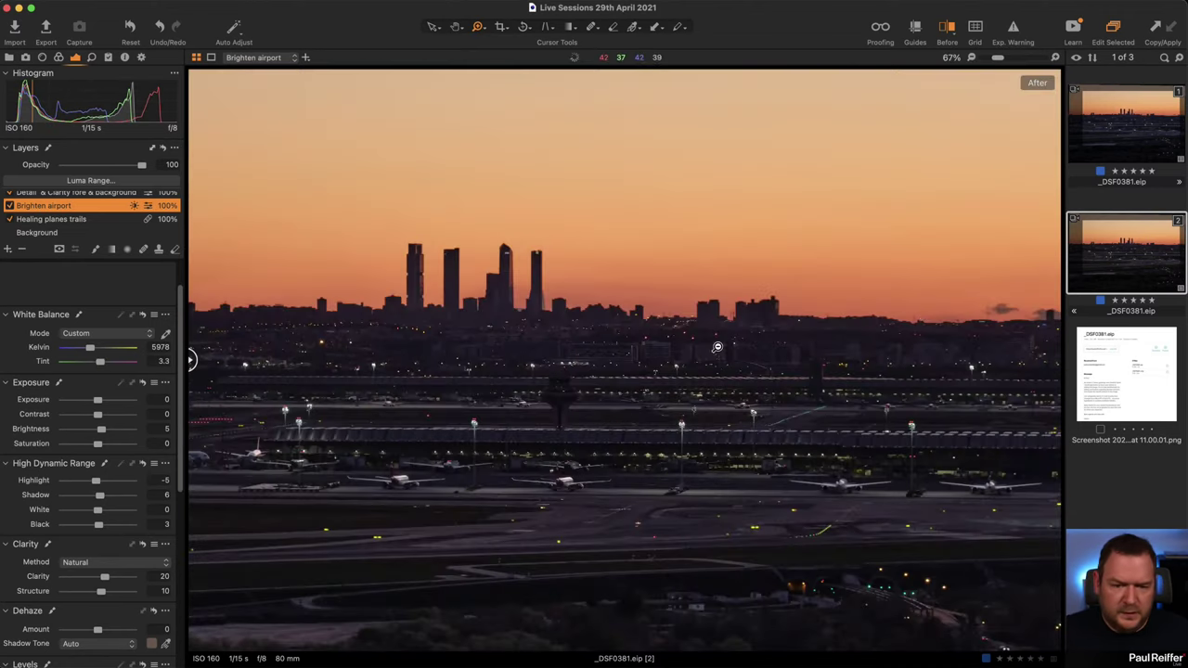
key(shift+Up)
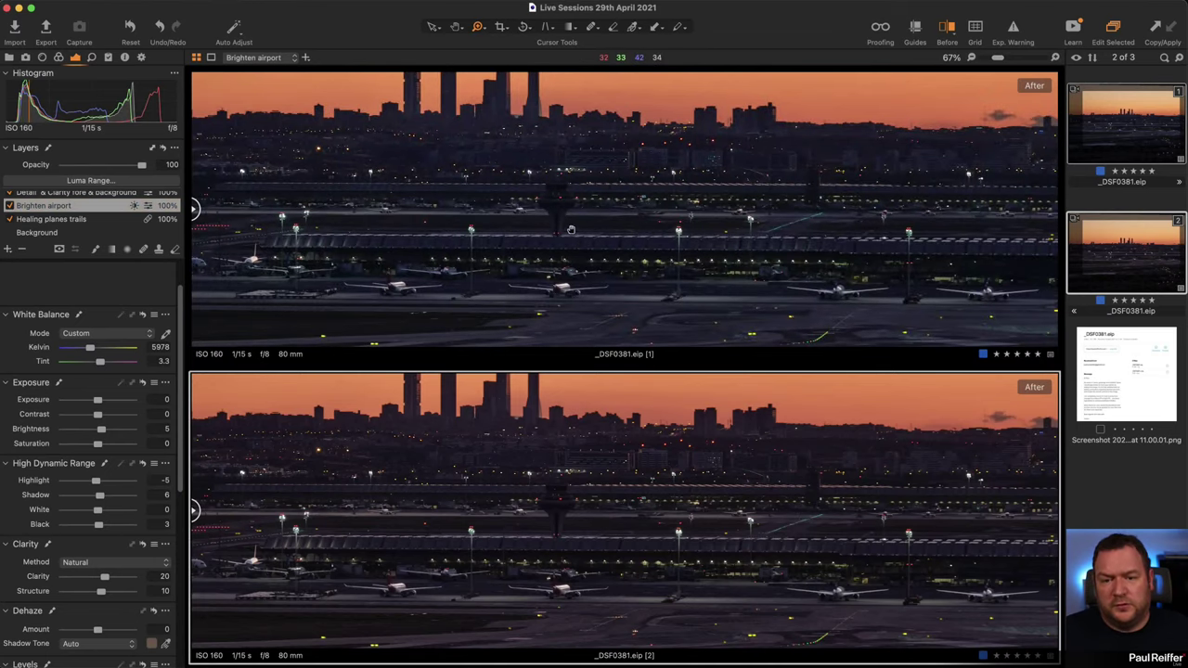
click(512, 257)
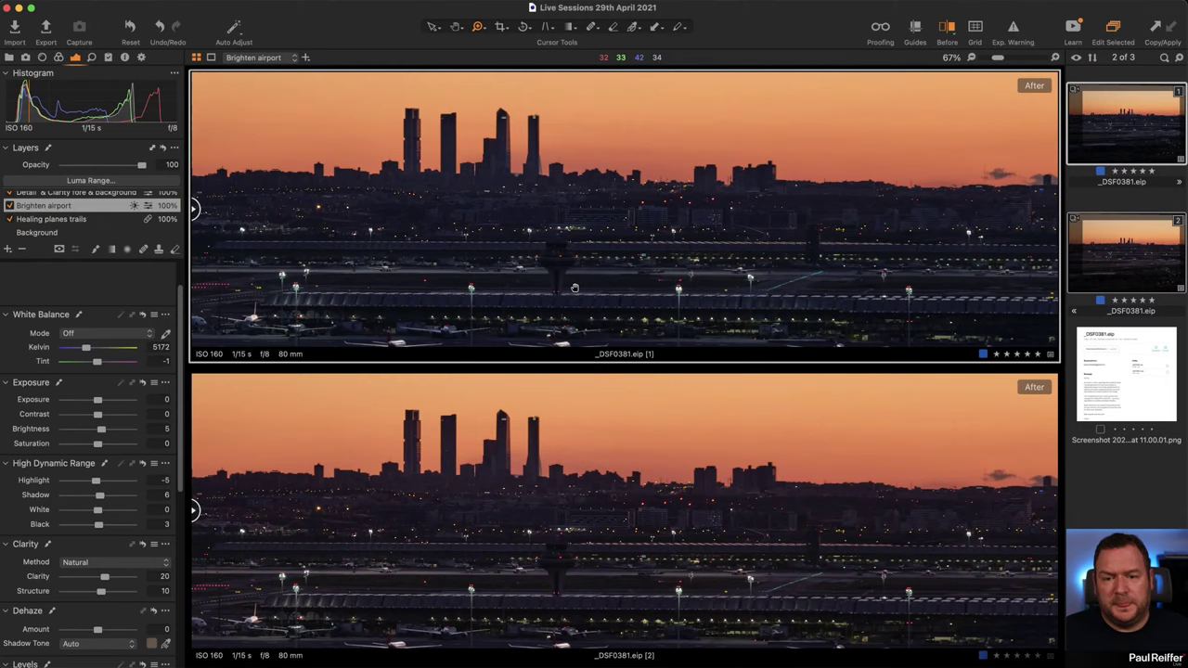
click(676, 553)
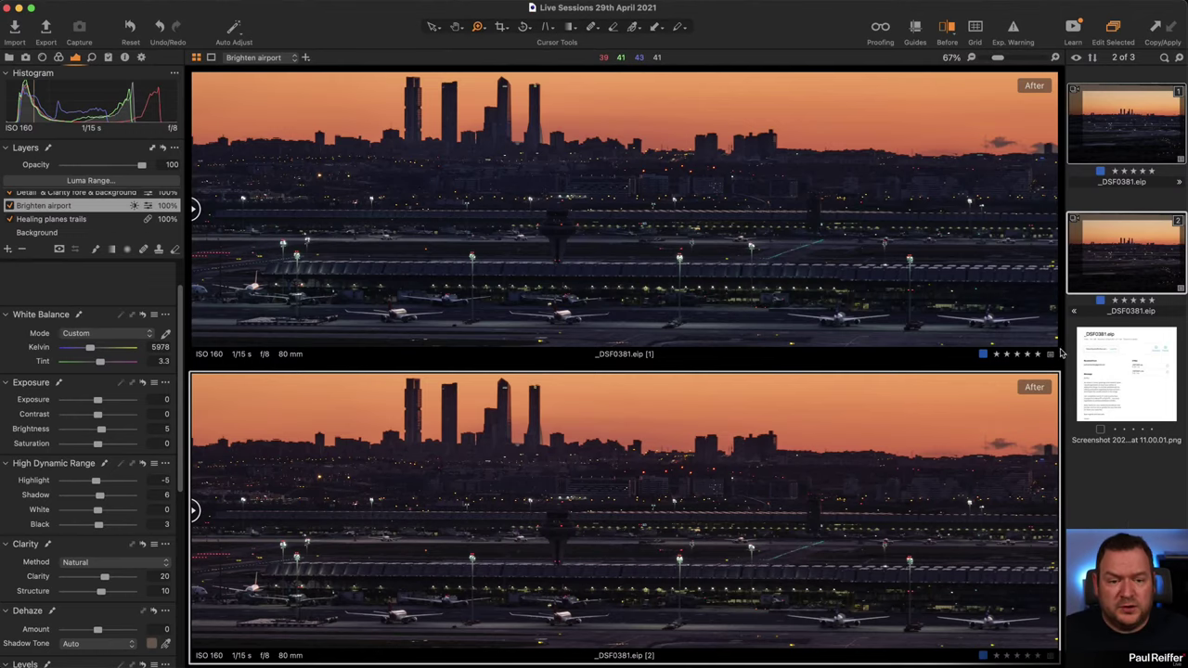
click(1110, 475)
click(1135, 256)
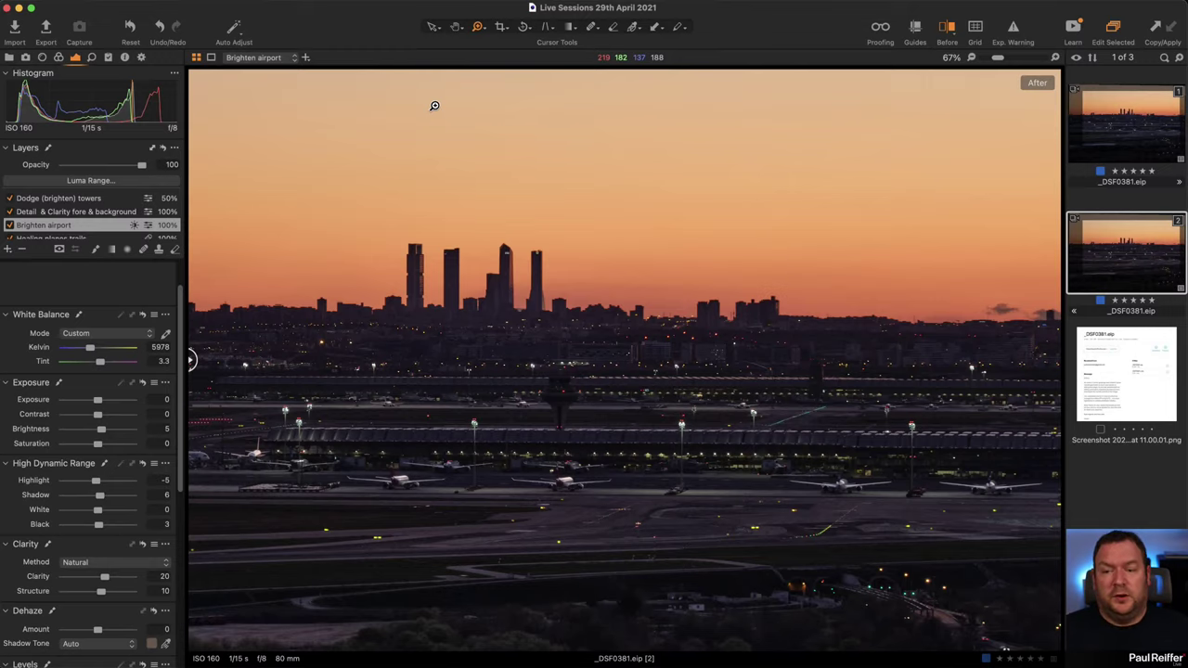
key(super+0)
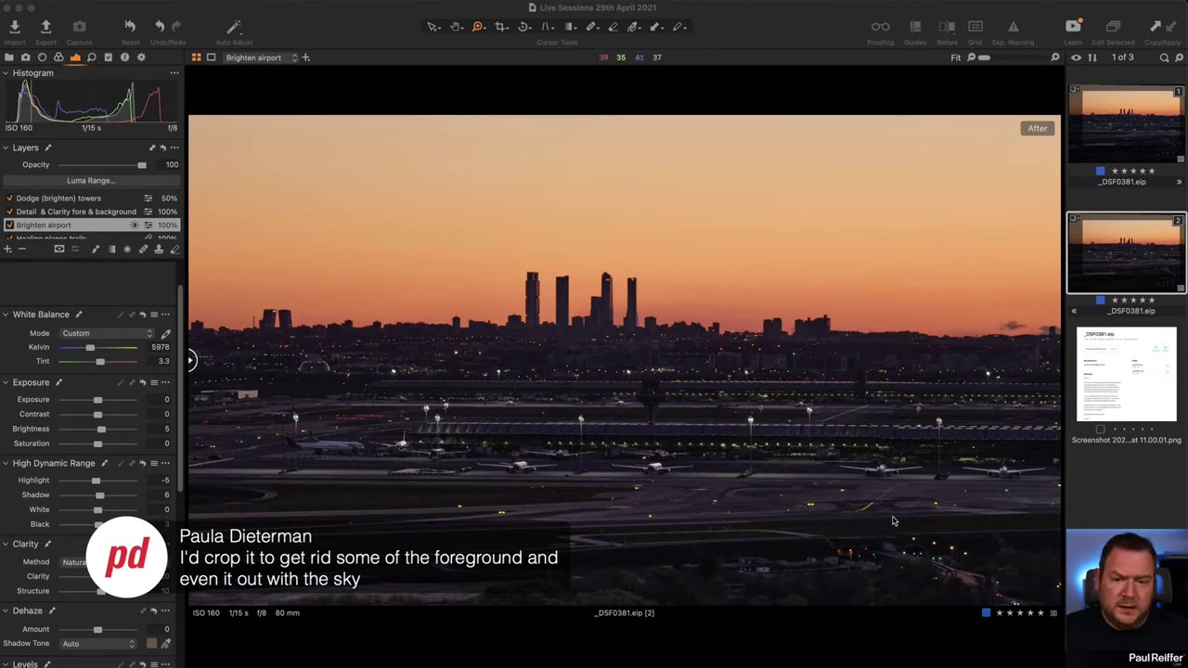
Clone the warmer _DSF0381.eip variant and shift the copy's crop frame up and to the left, cutting away foreground.
right_click(1132, 242)
click(1160, 292)
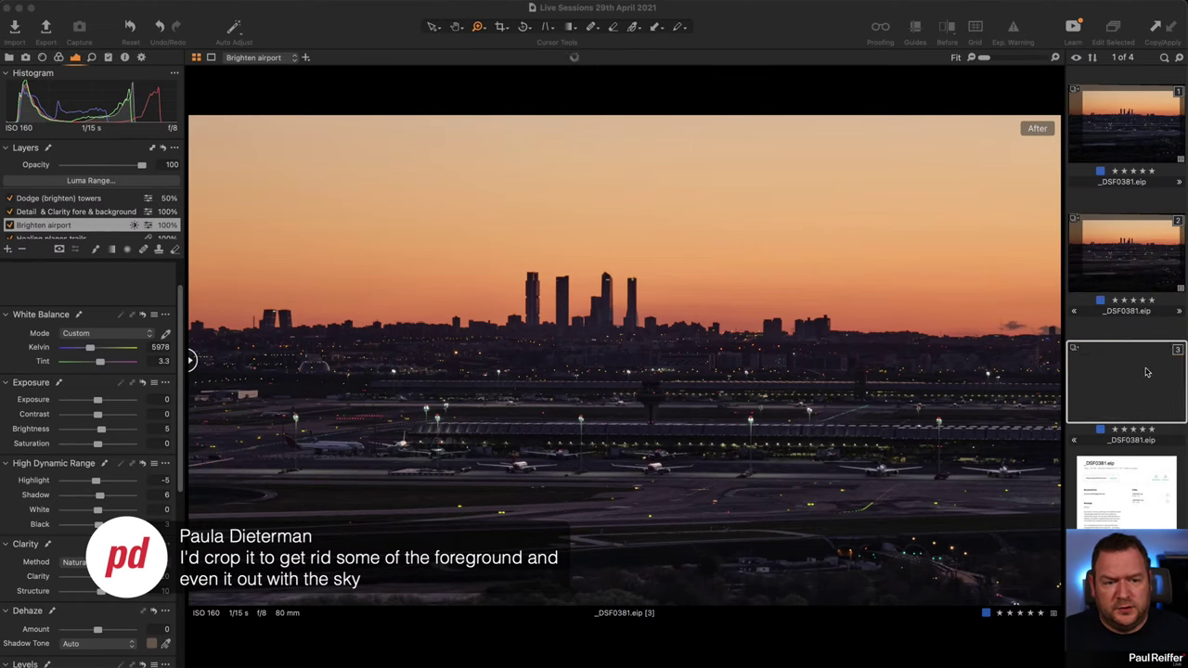
click(501, 26)
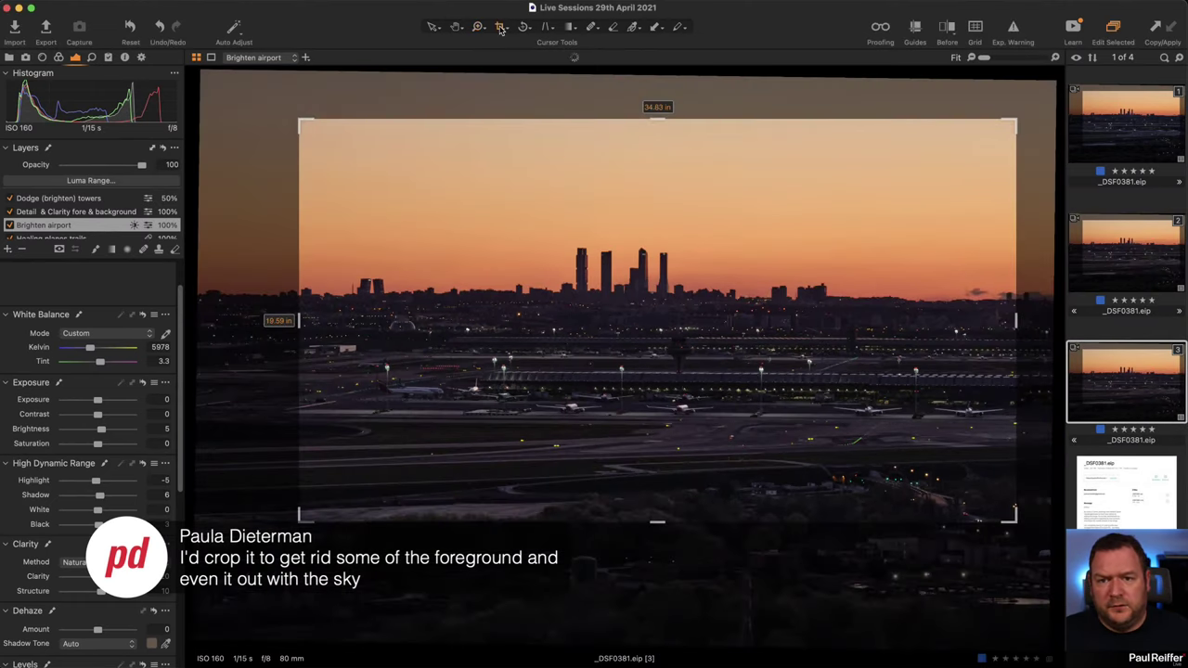
drag(729, 389, 726, 293)
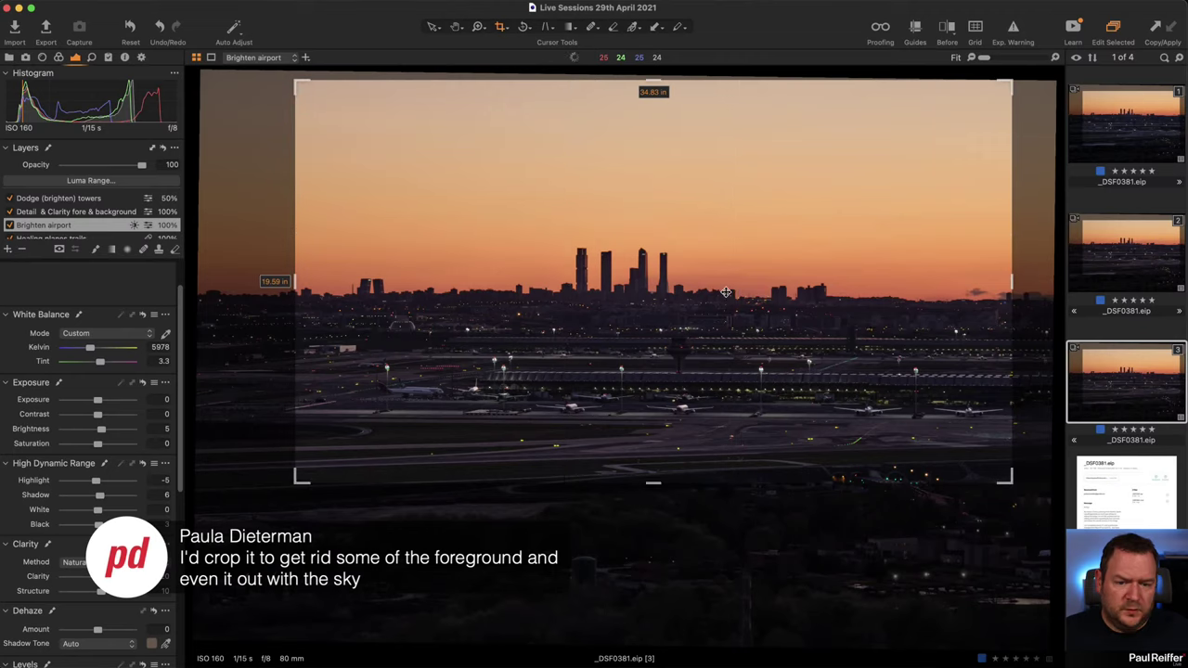
drag(693, 160, 632, 161)
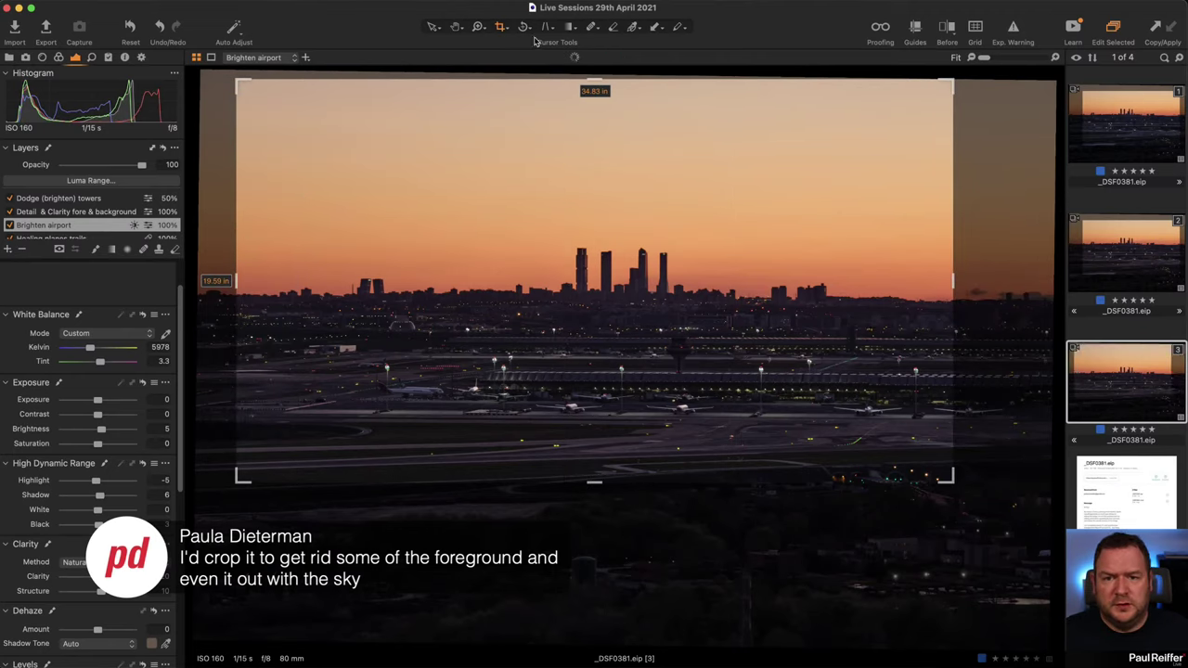
Shorten the copy's crop from its lower edge to about 34.8 x 17.4 in and reposition the frame around the skyline.
click(501, 27)
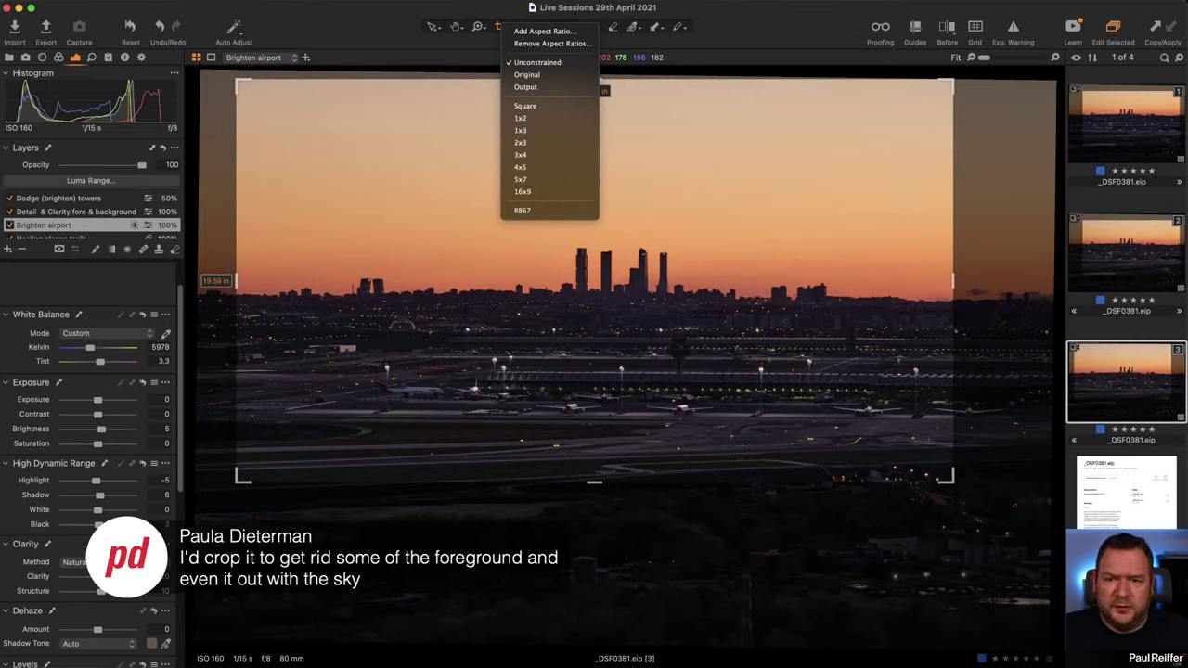
key(Escape)
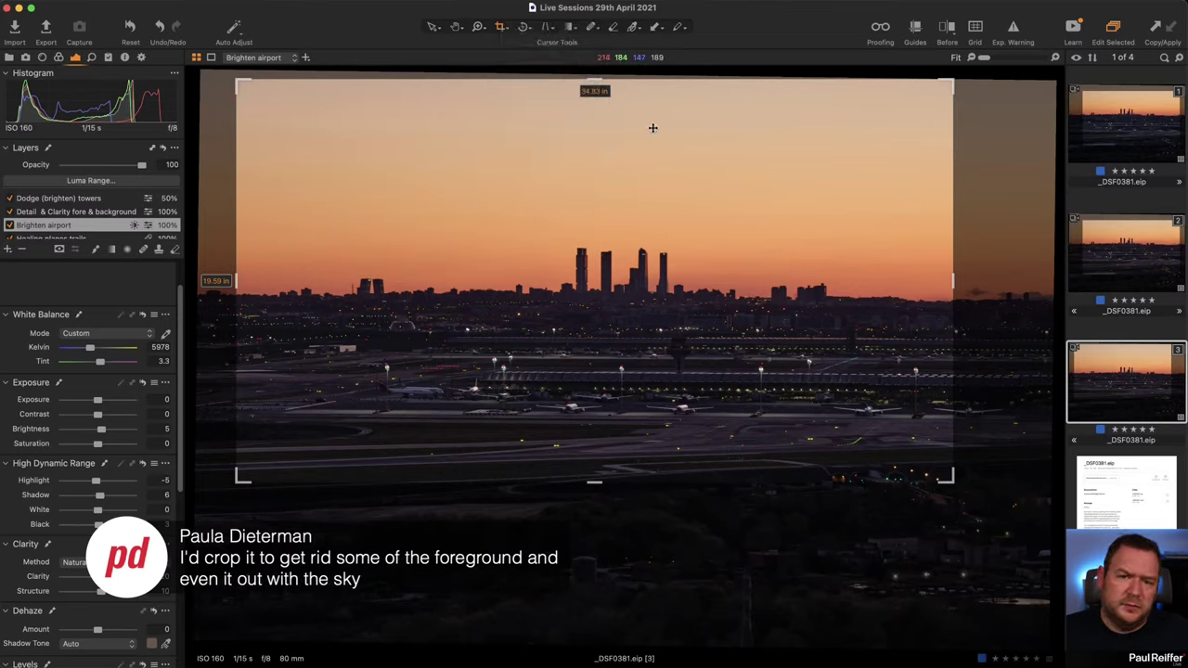
click(501, 27)
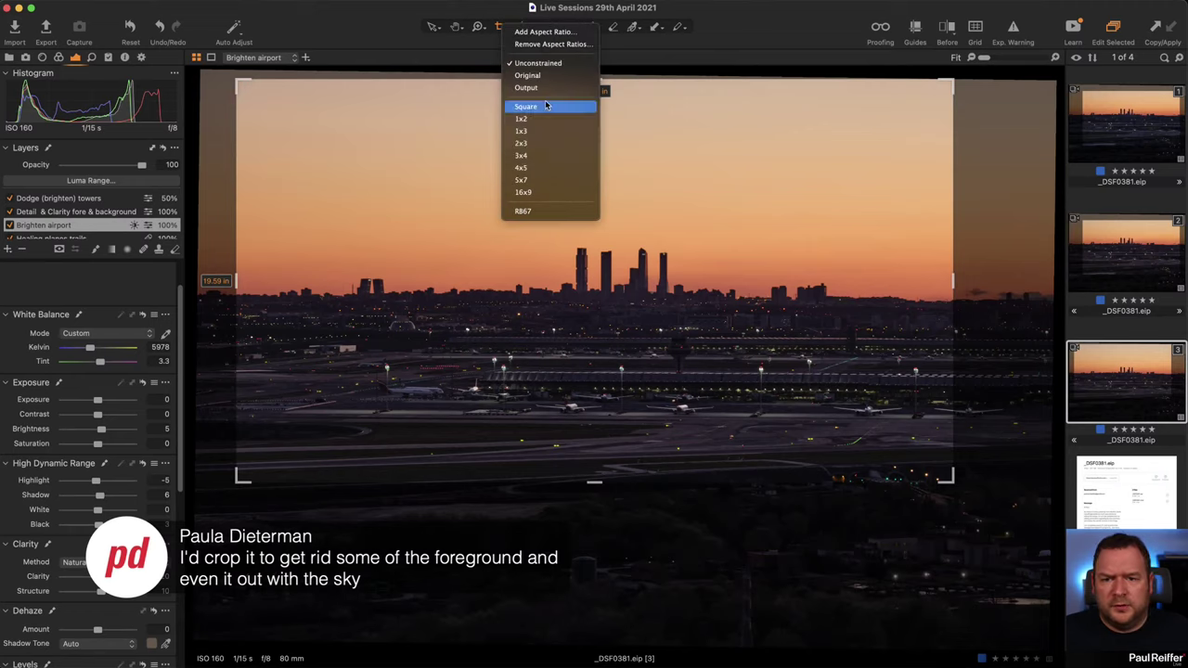
key(Escape)
drag(946, 480, 952, 436)
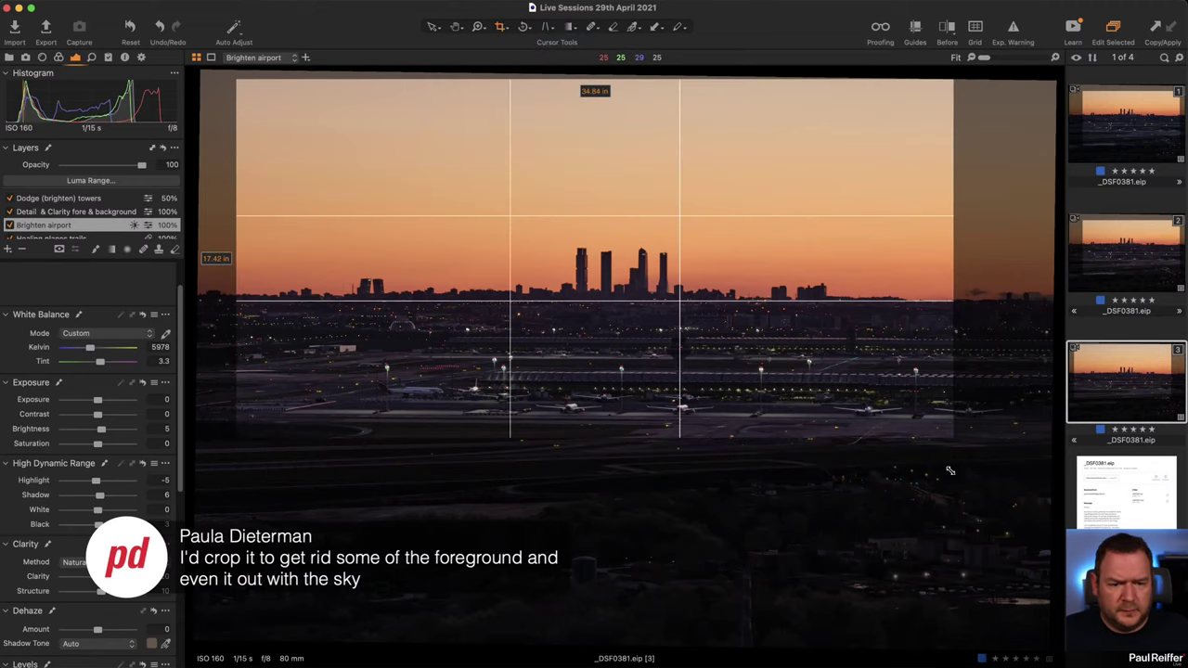
drag(738, 350, 761, 375)
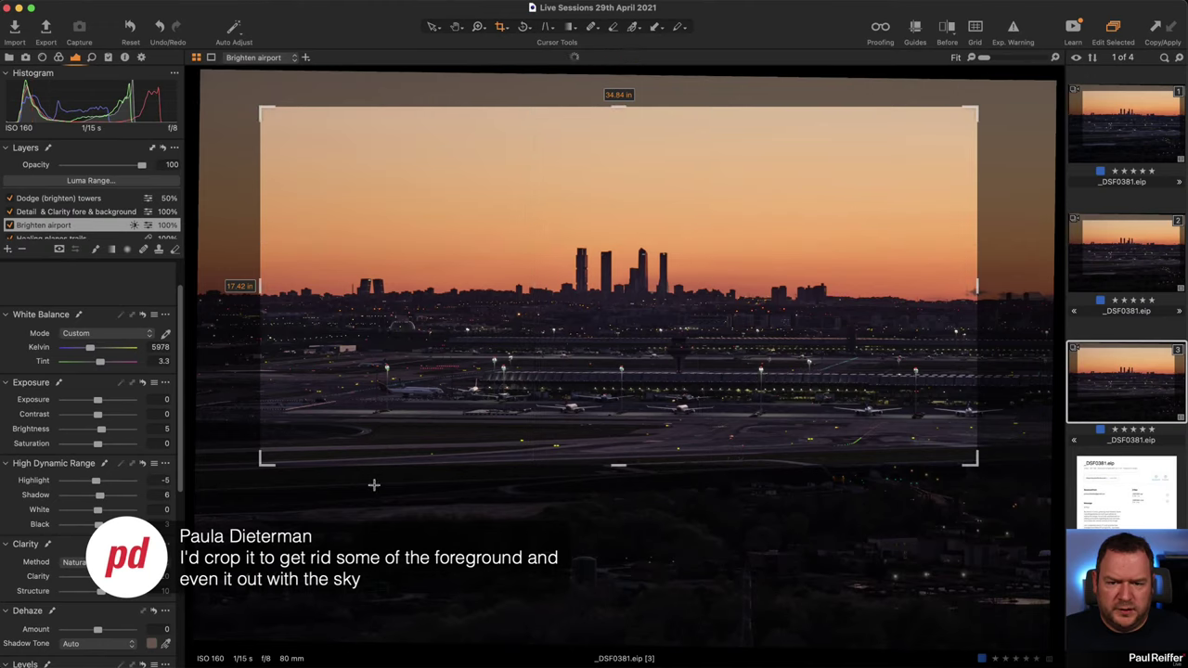
click(434, 28)
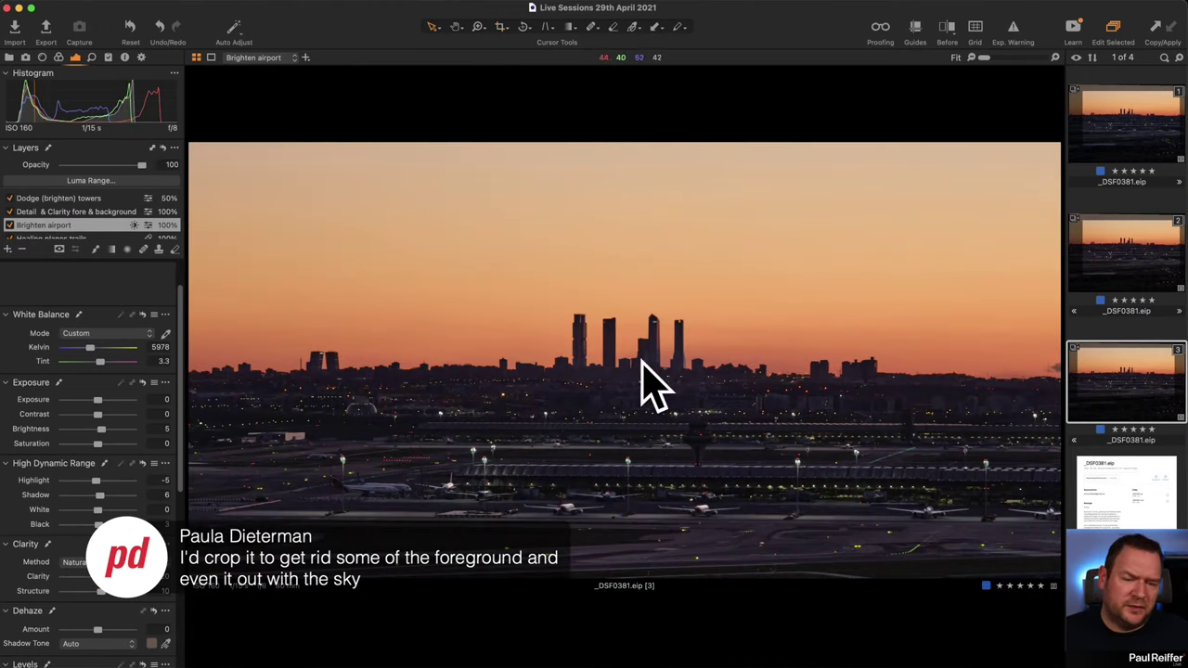
Lower variant 3's crop frame in stages to include less sky and more foreground, checking it against variant 2.
key(c)
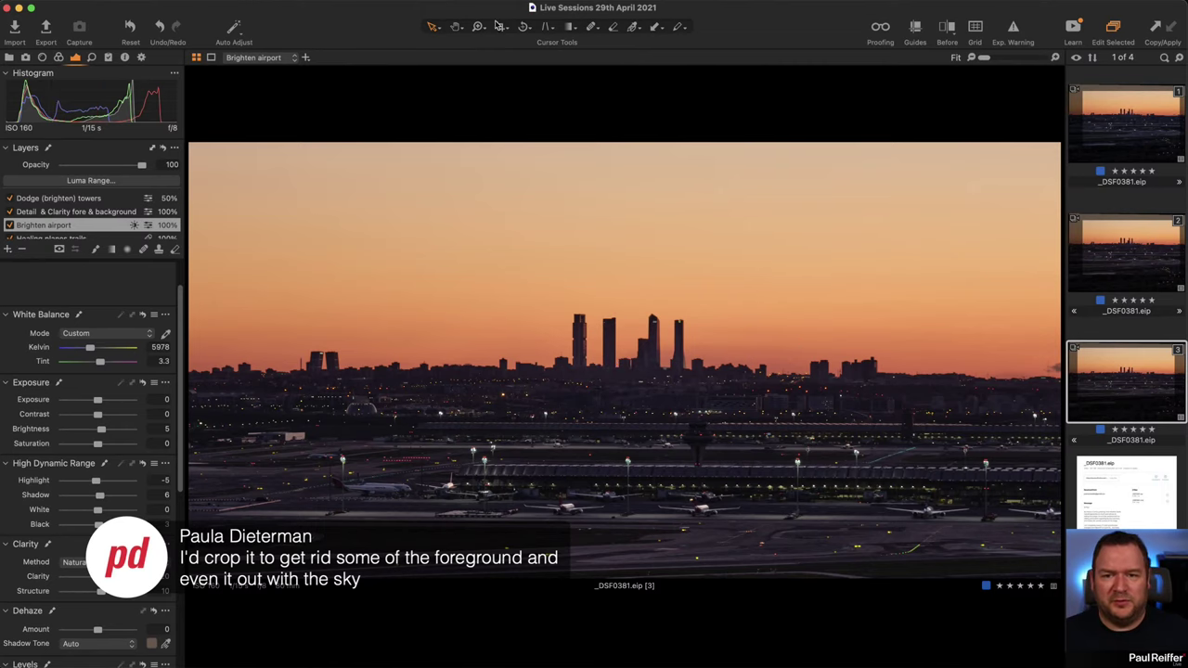
drag(721, 295, 732, 319)
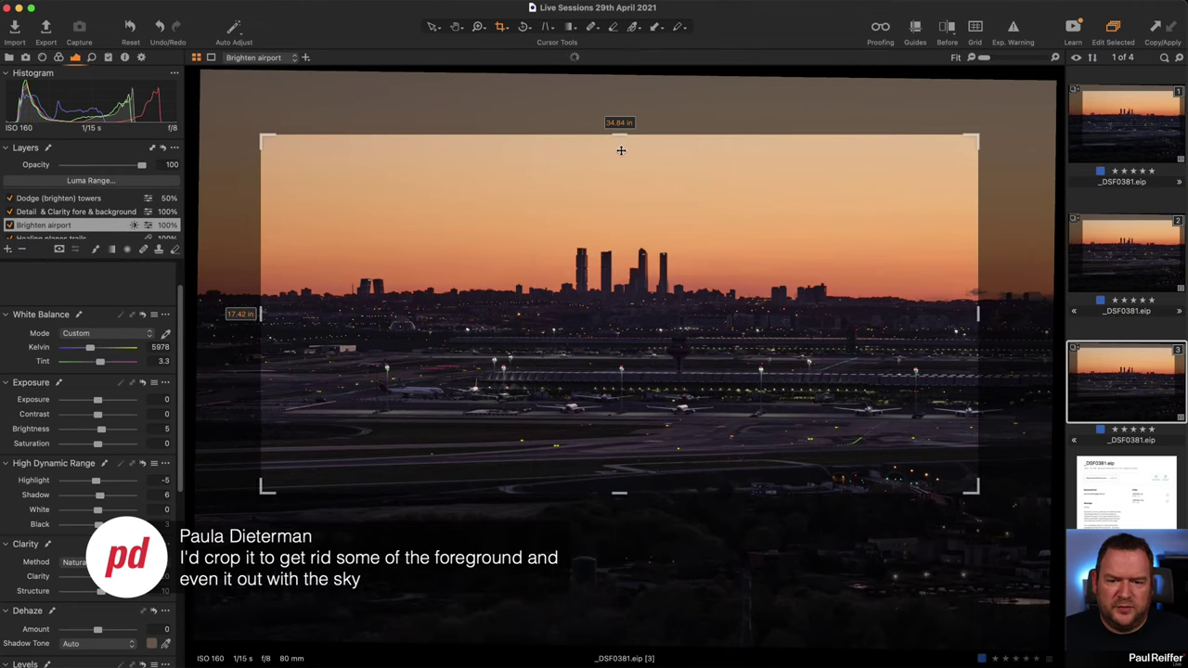
click(432, 27)
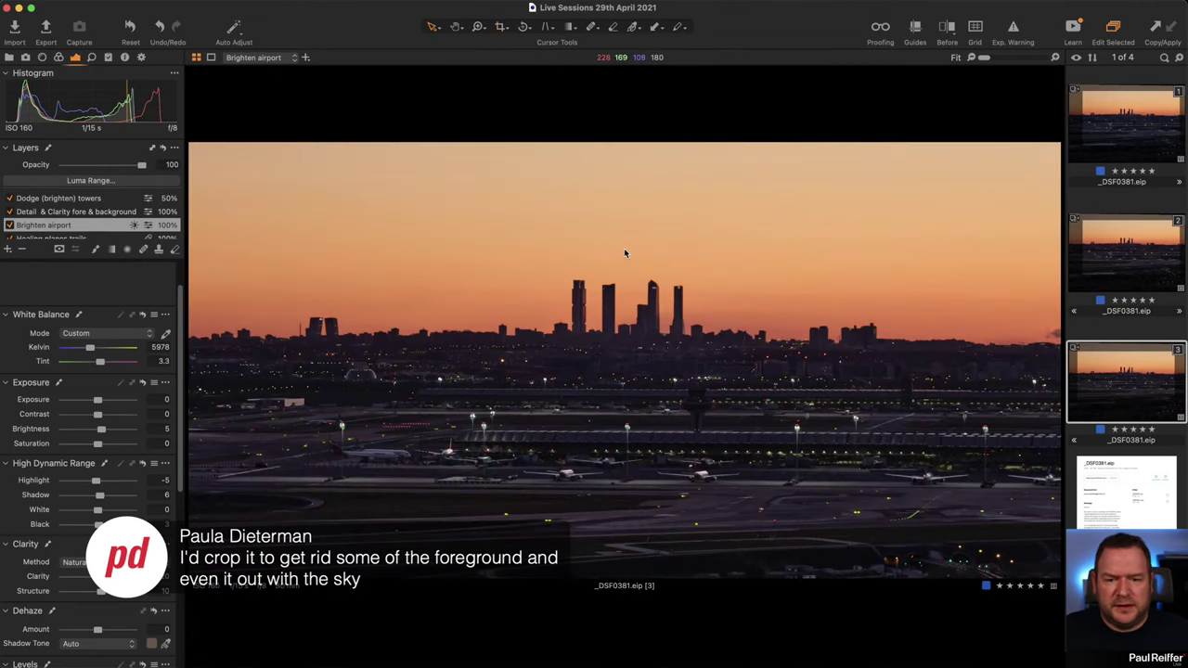
click(1147, 257)
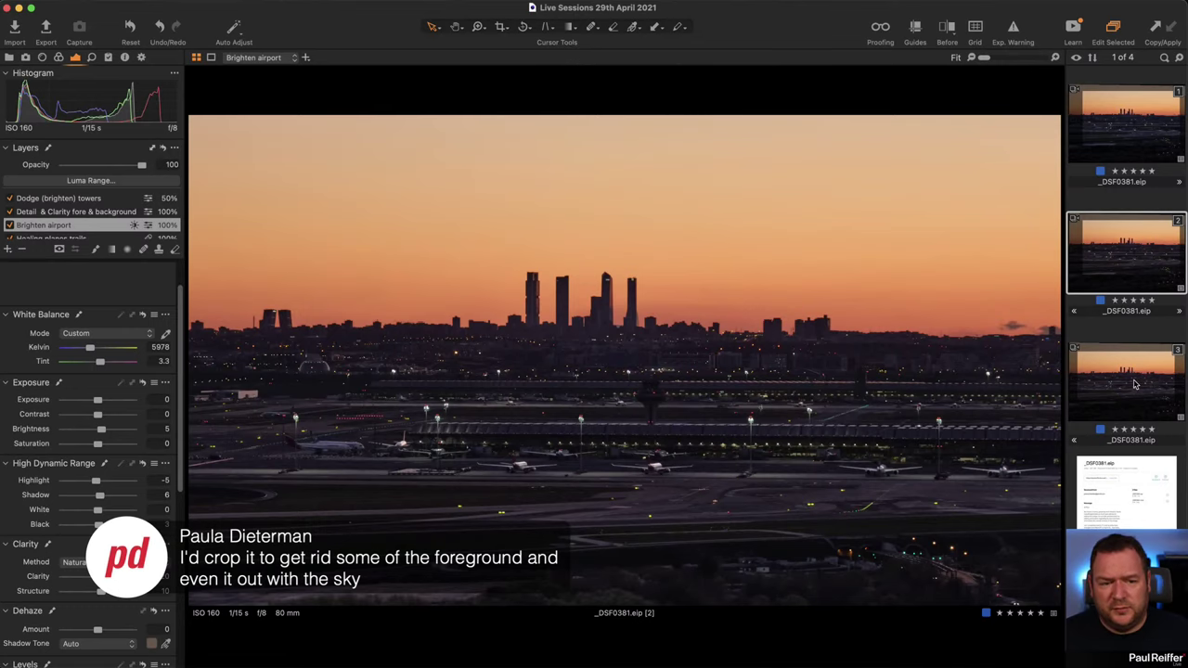
click(1133, 383)
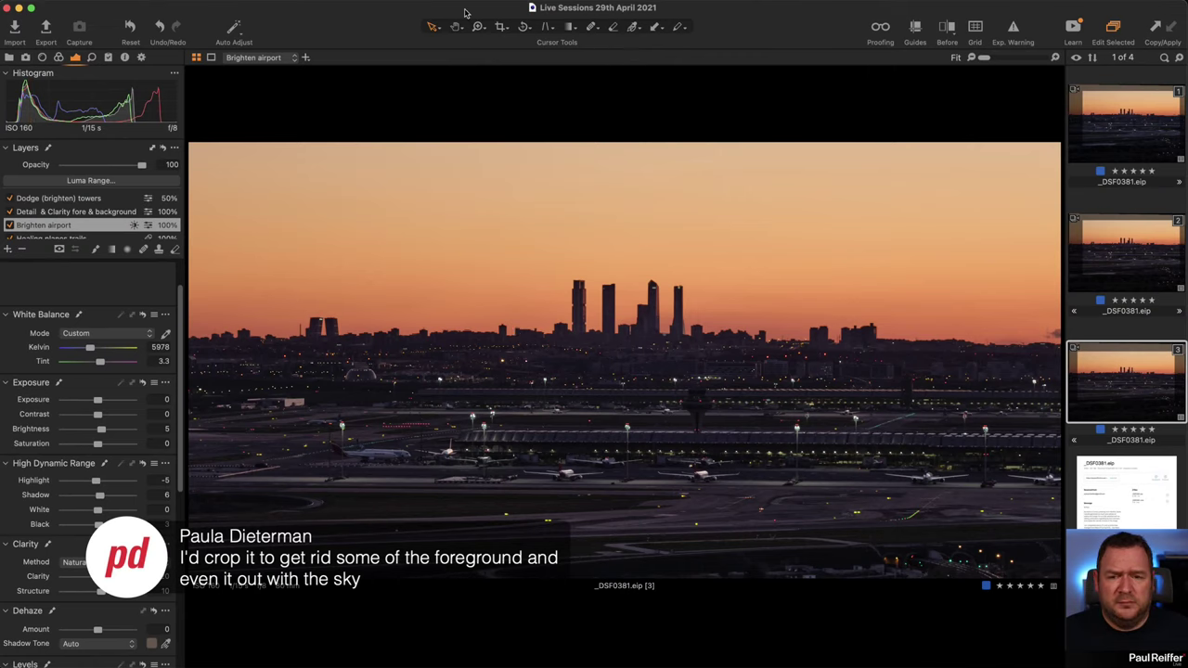
click(501, 27)
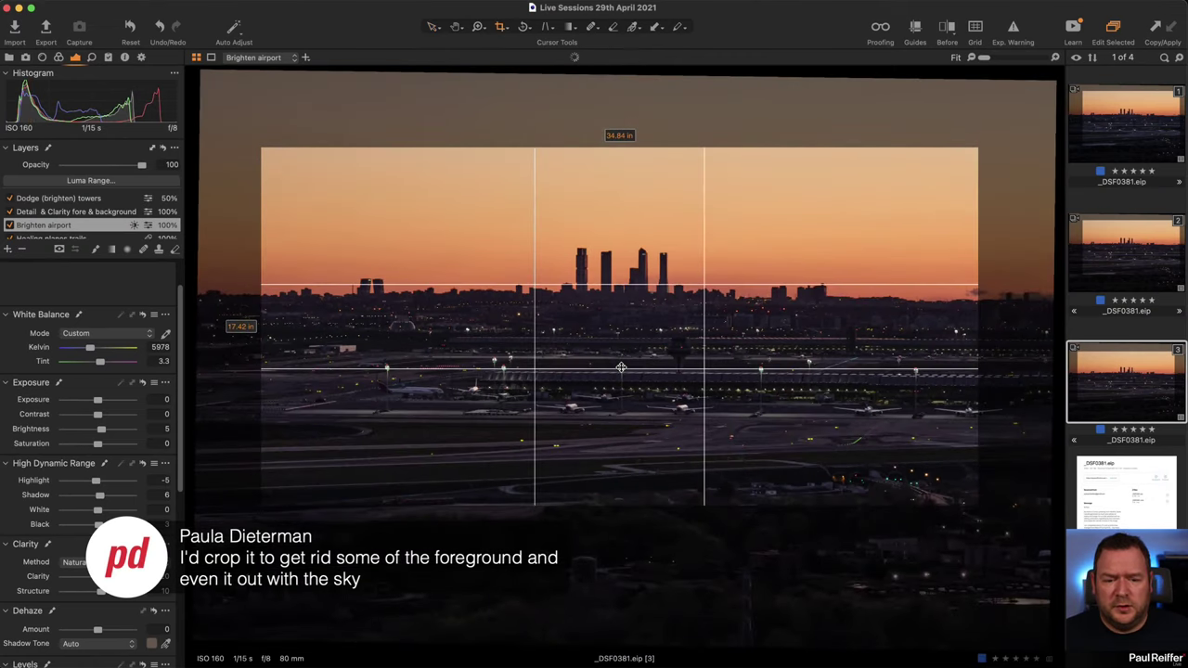
click(432, 26)
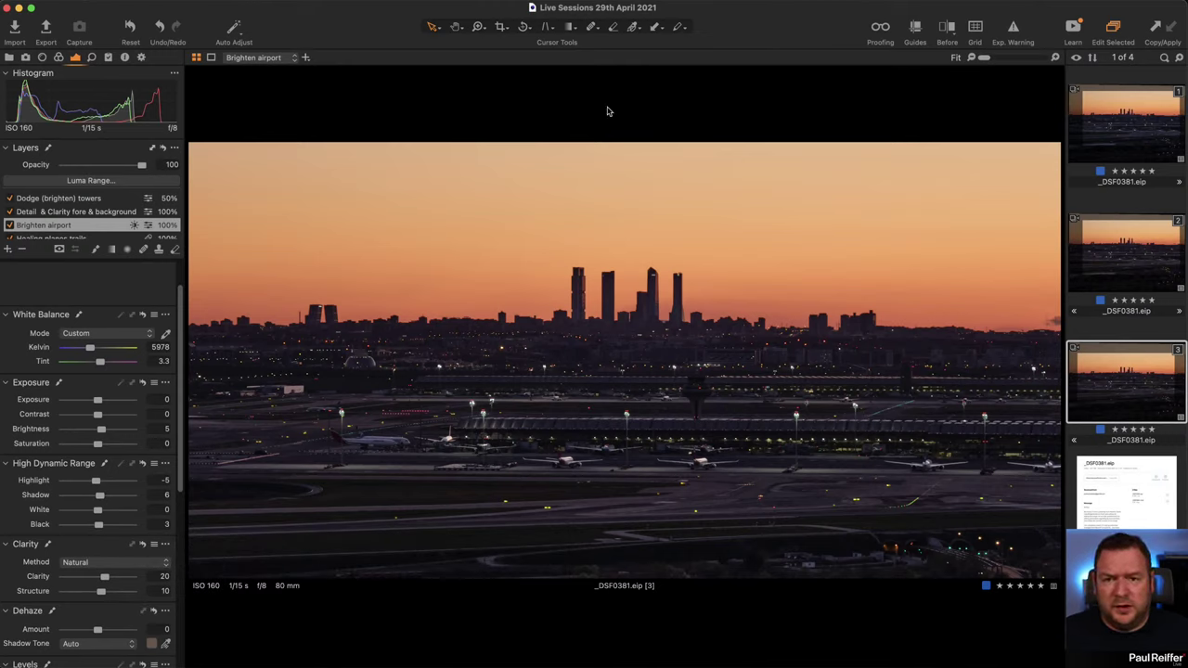
Clone the cropped variant 3 and raise the new copy's crop so the horizon sits in the lower part of the frame.
right_click(1085, 385)
click(1052, 433)
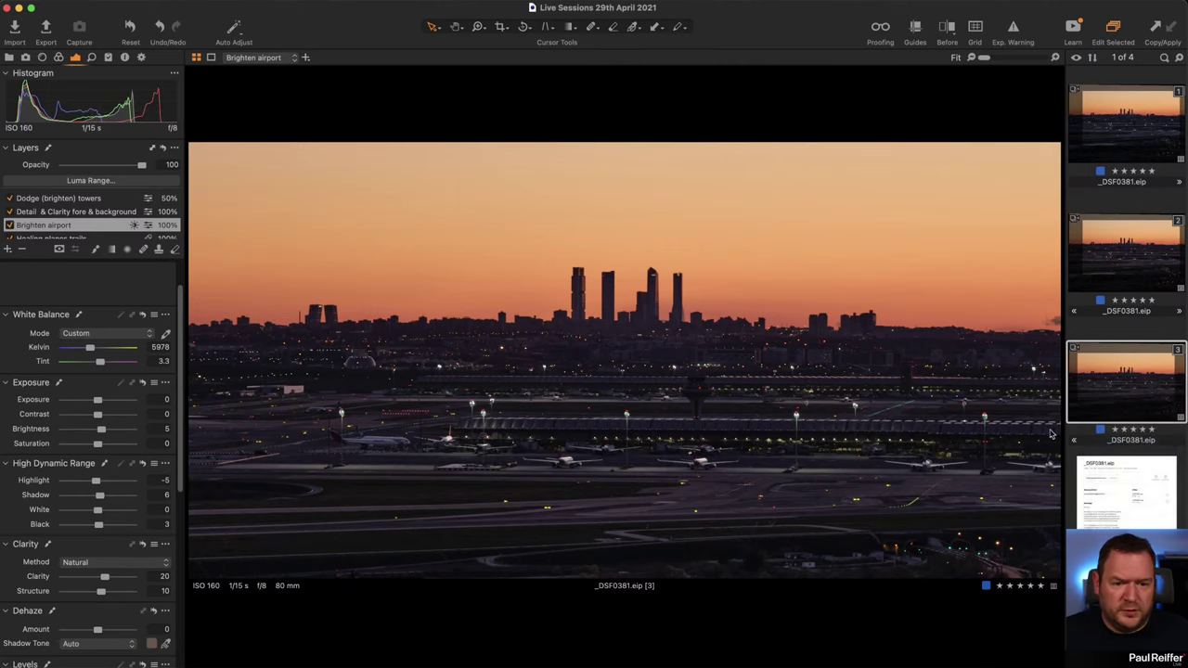
click(501, 28)
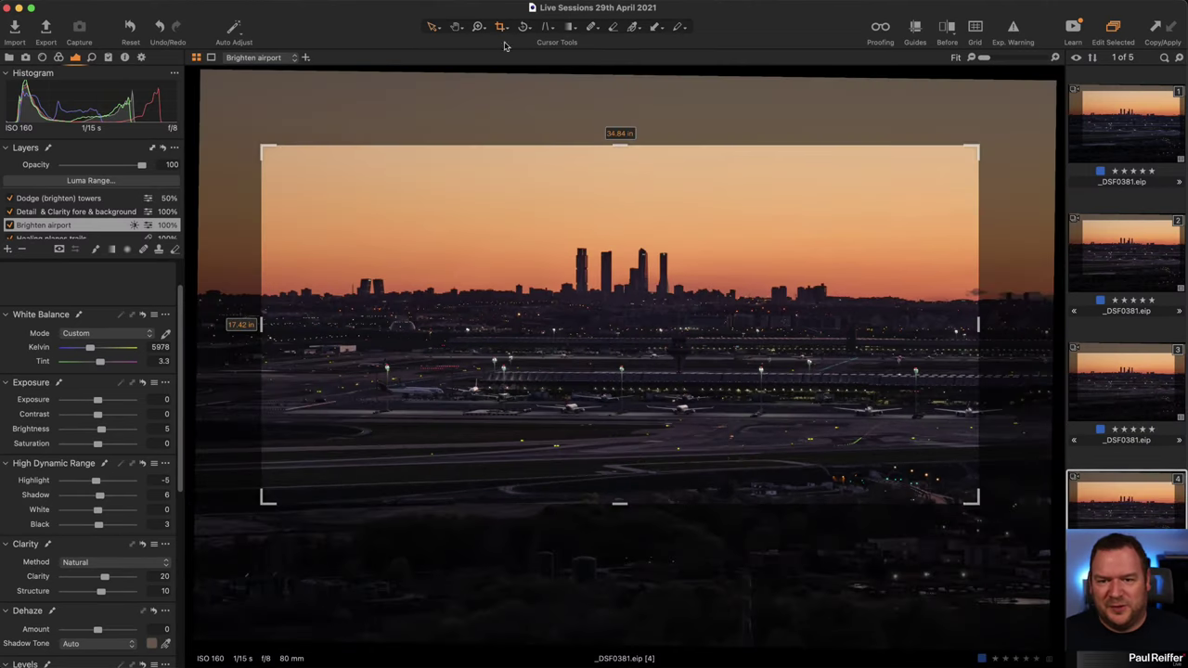
drag(687, 306, 690, 201)
click(432, 28)
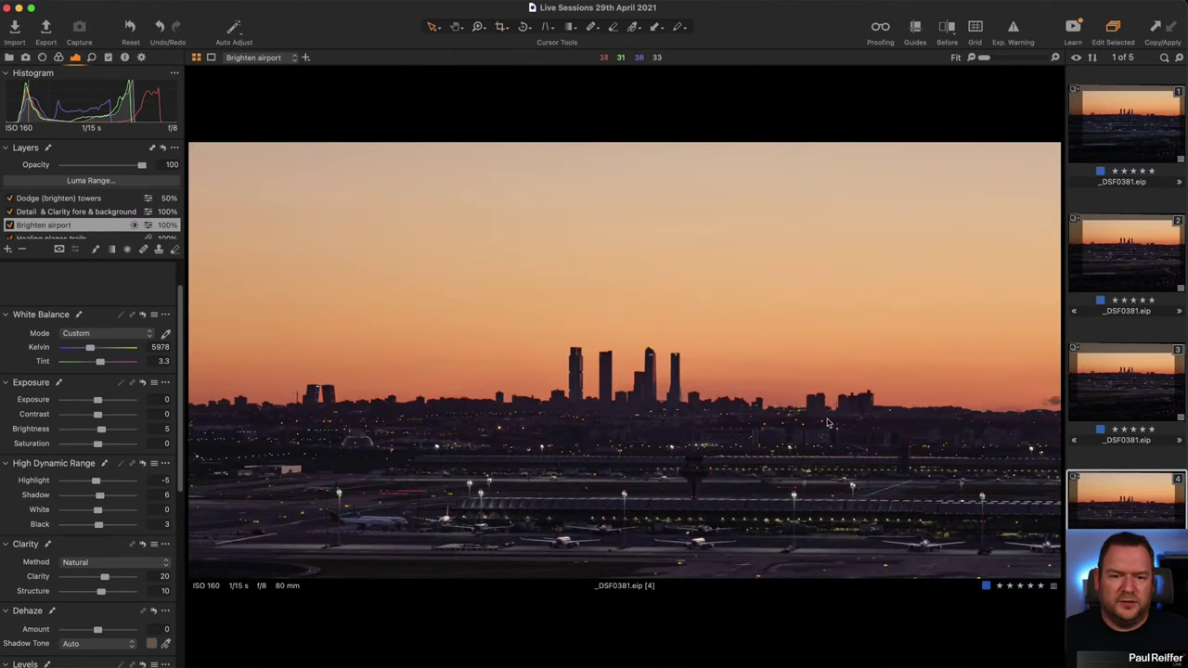
Compare variants 2, 3 and 4 of _DSF0381.eip together, and view the original variant alone.
super+click(1144, 402)
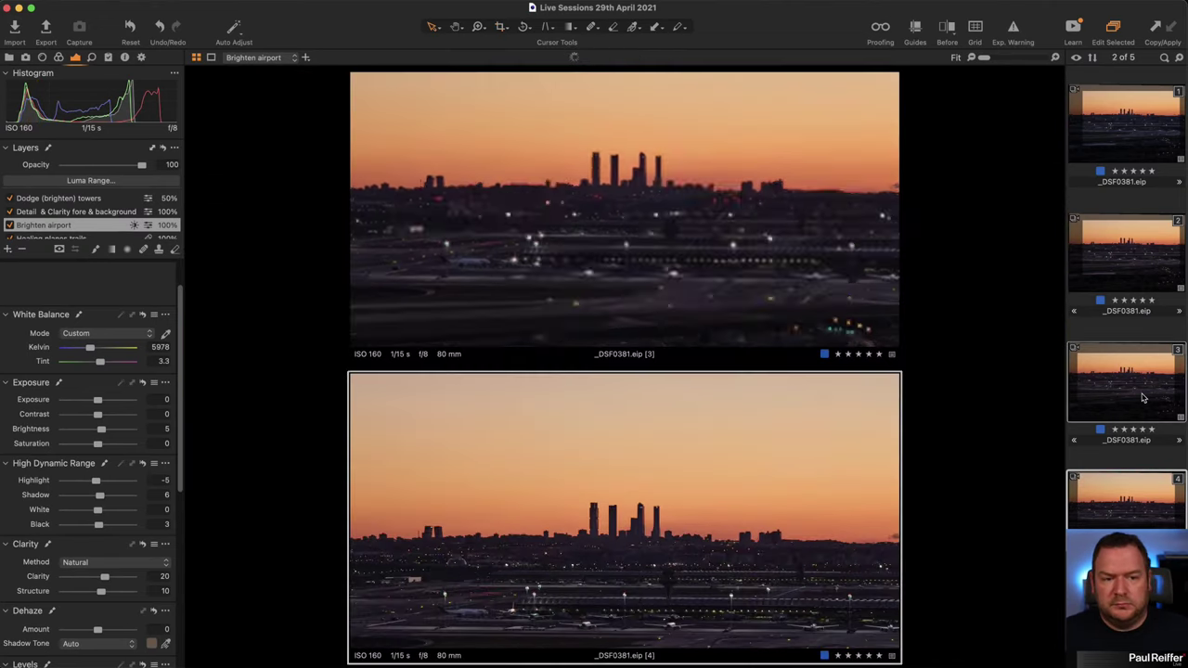
super+click(1137, 264)
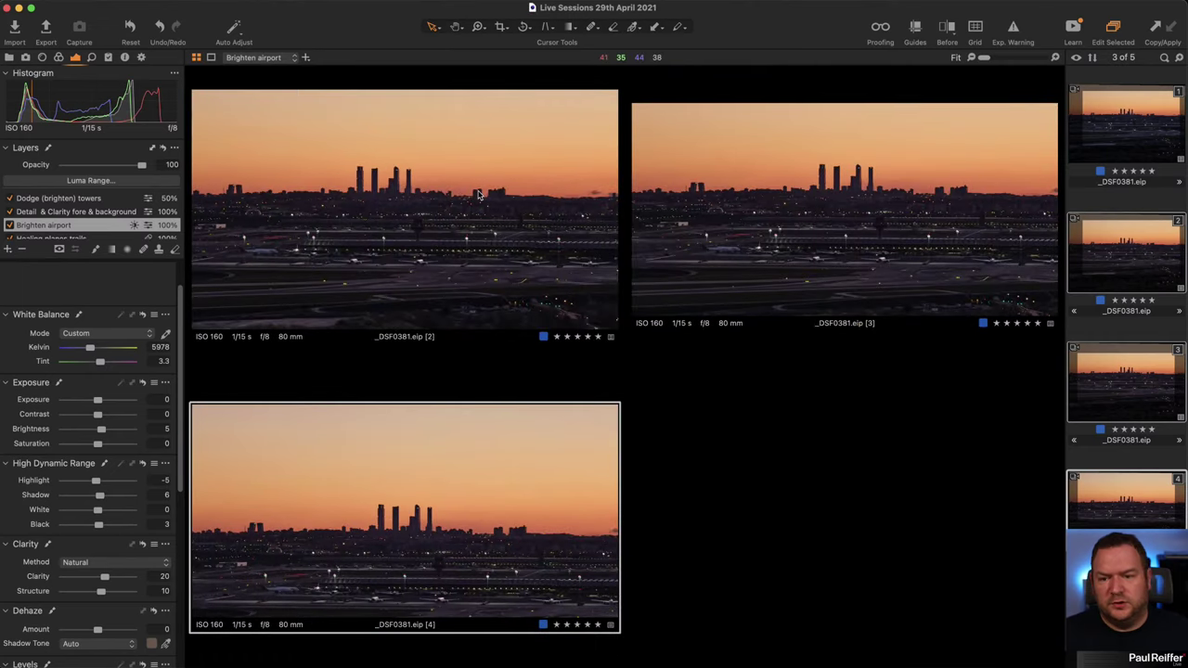
click(1104, 465)
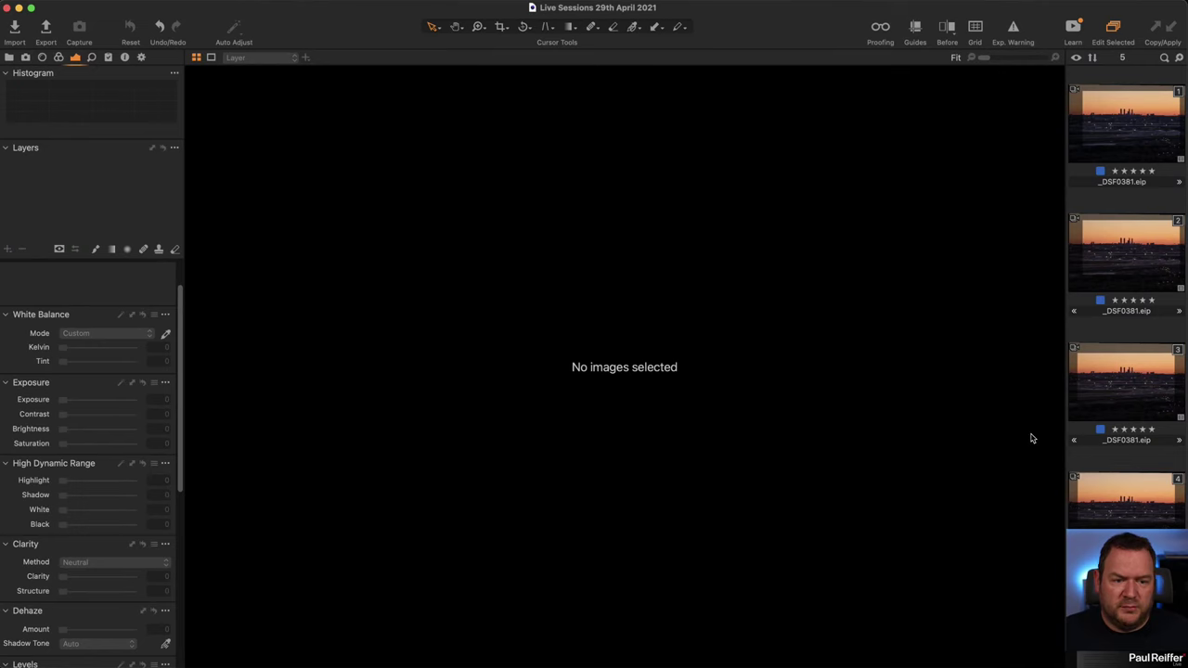
click(1124, 143)
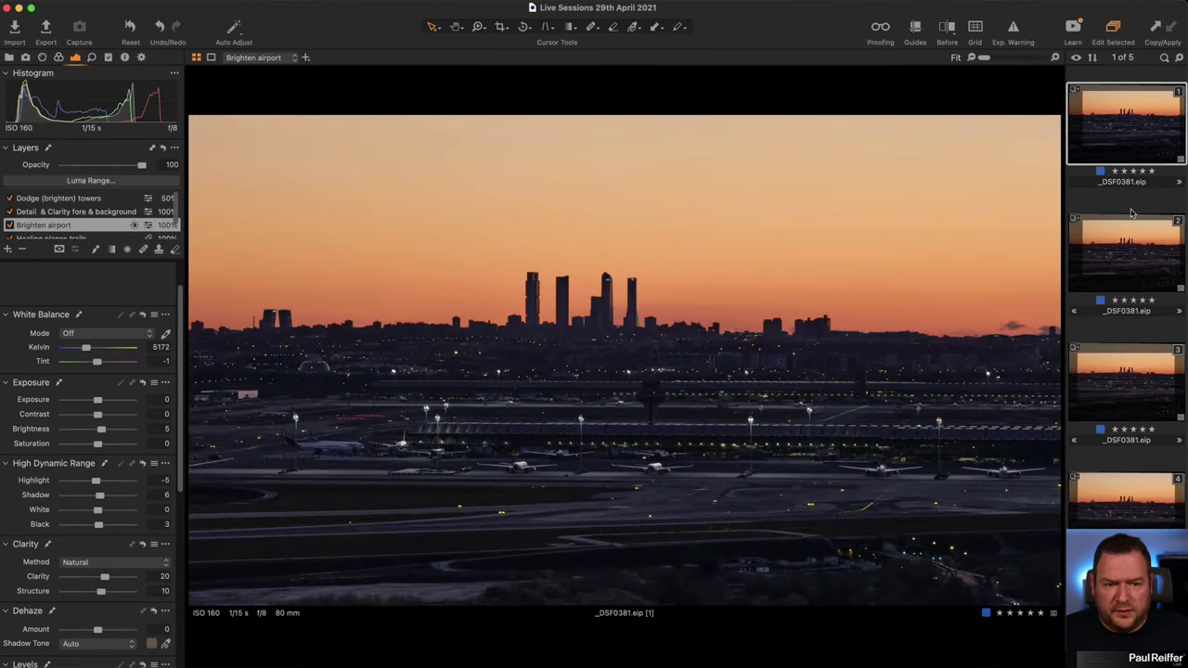
On variant 2, add a layer with a linear gradient mask rising from the foreground and set its Exposure to -0.27.
click(1129, 263)
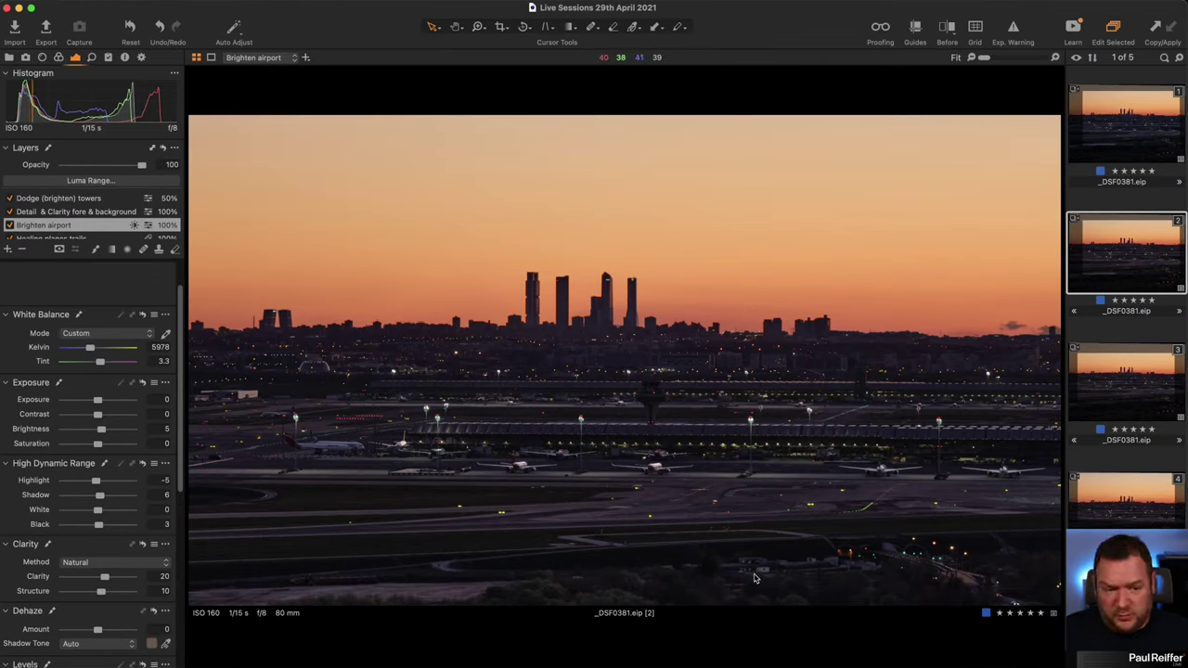
click(8, 249)
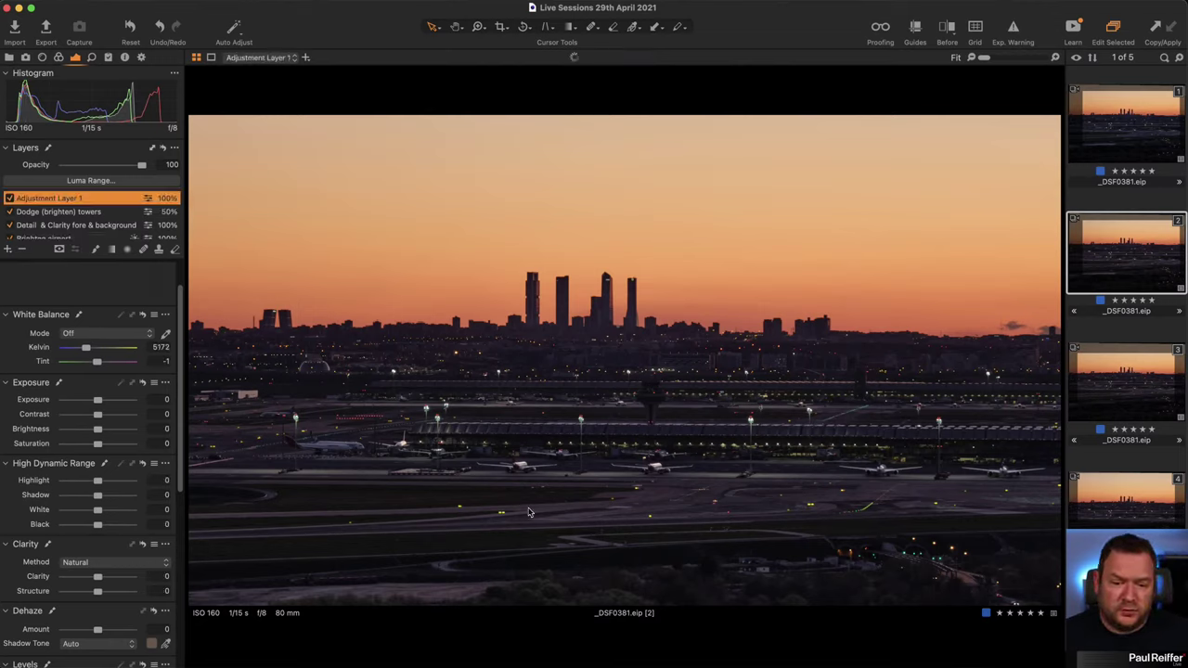
click(113, 250)
drag(662, 579, 663, 475)
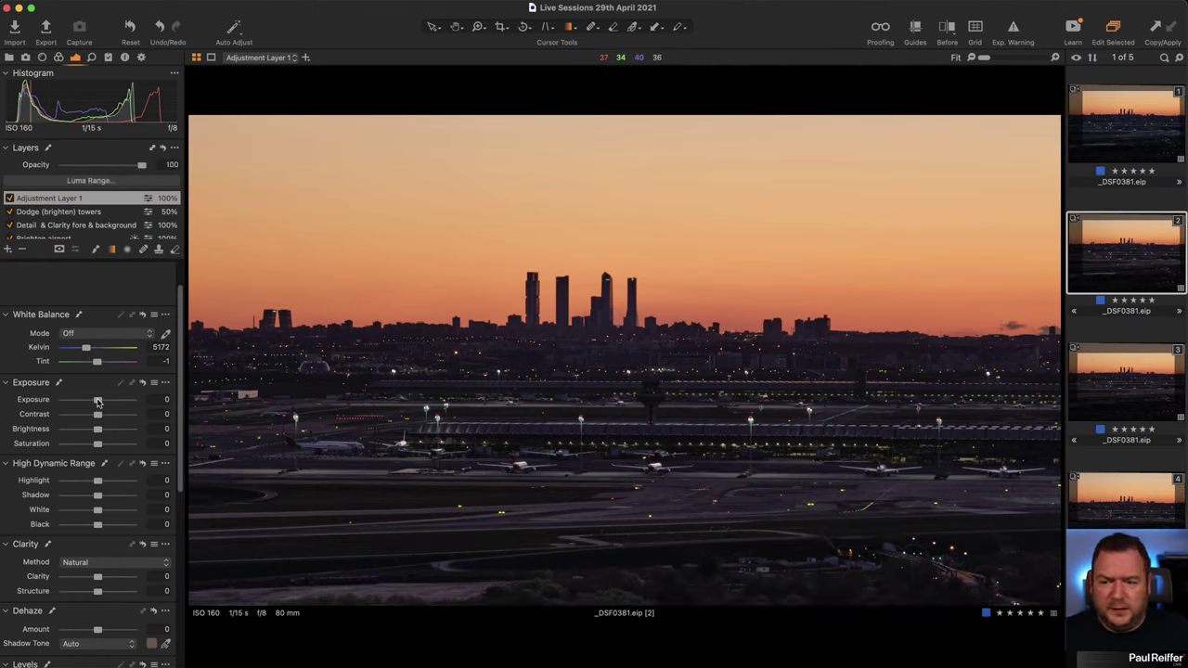
drag(98, 401, 95, 403)
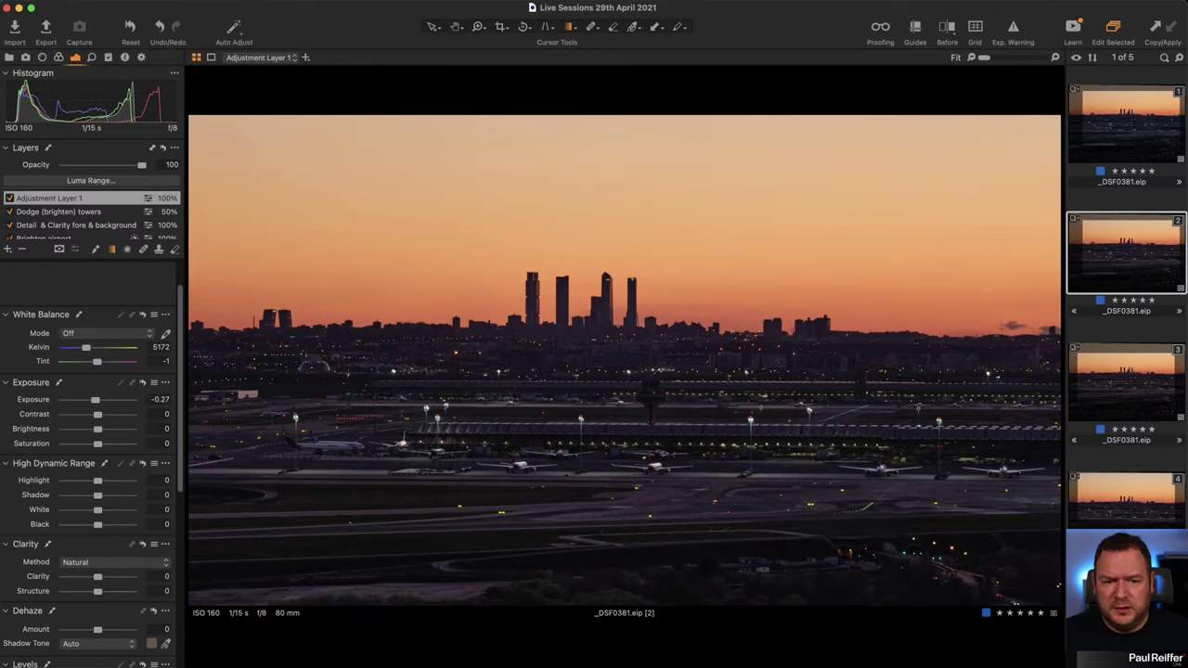
Review the two alternative crops in variants 3 and 4 against the foreground-darkened variant 2.
click(1157, 371)
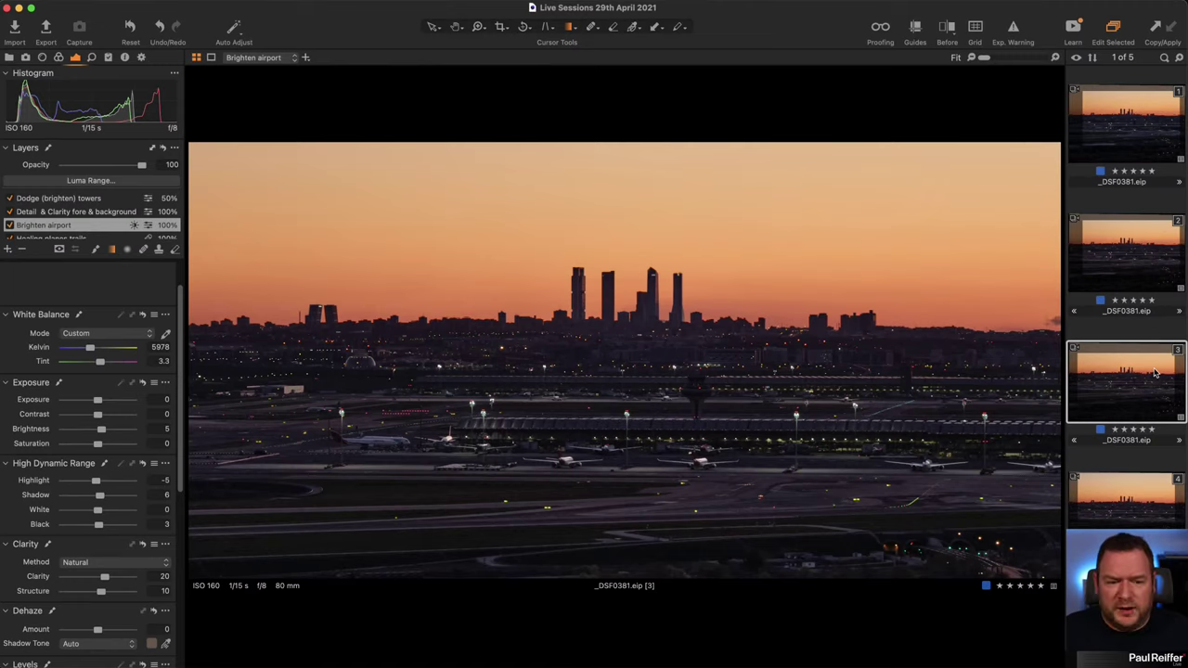
key(Down)
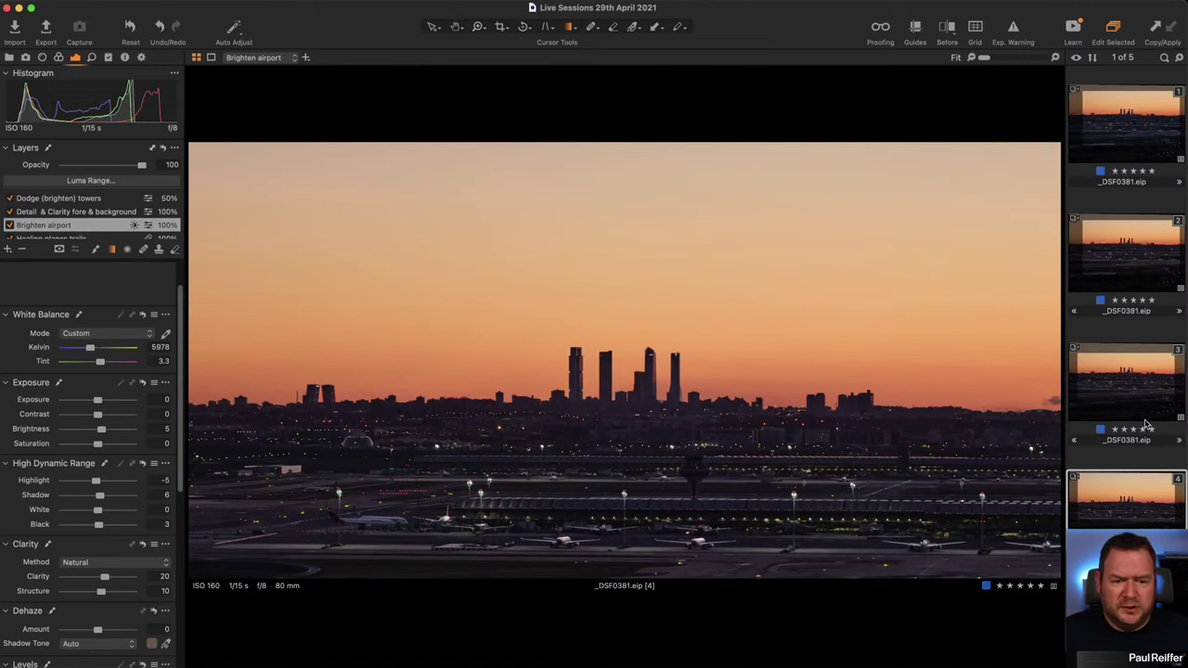
click(1132, 379)
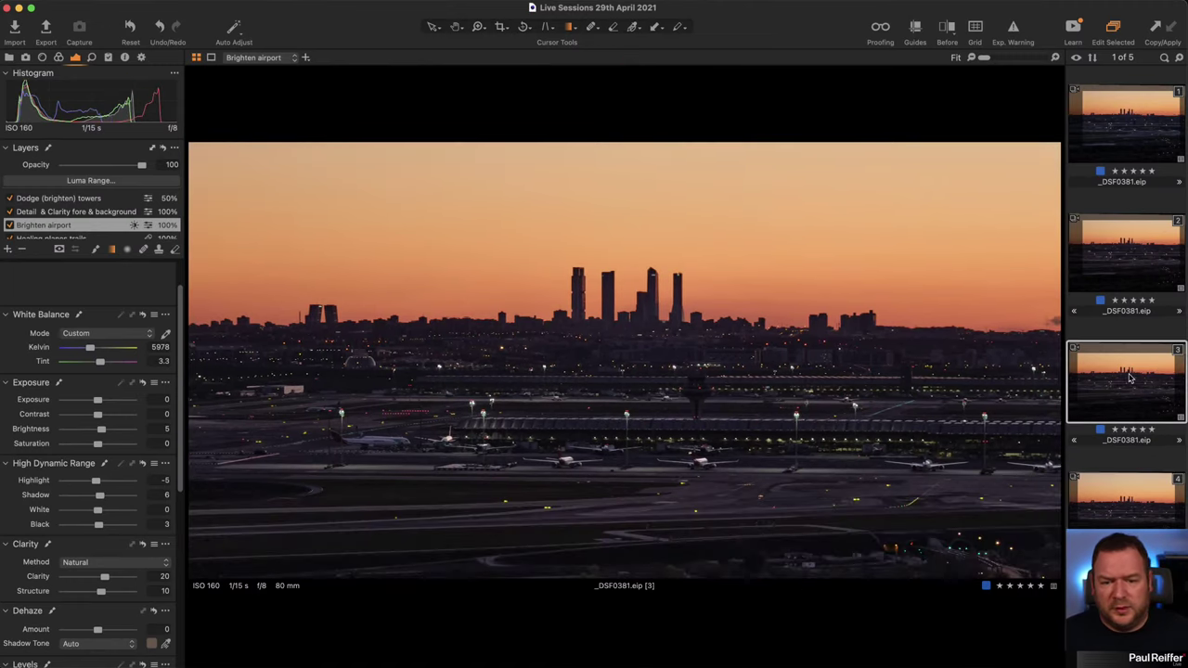
click(1117, 249)
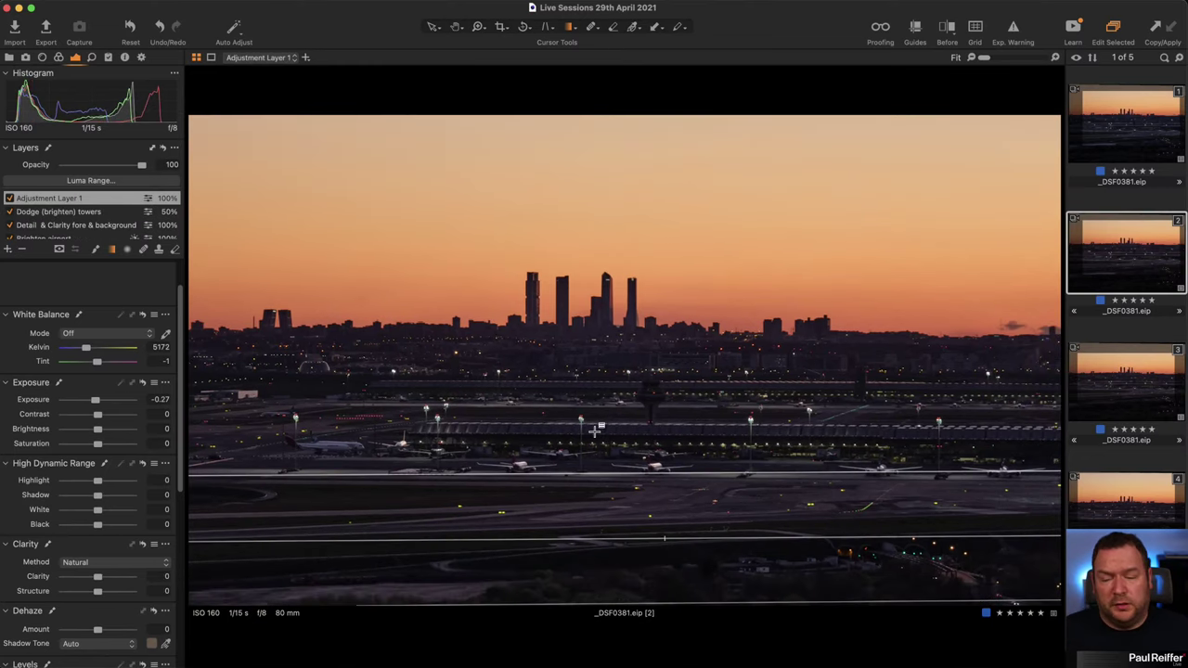
Open the next submission's collection in the library with JLK20639.RAF displayed, and bring up its layer and exposure adjustments.
click(9, 57)
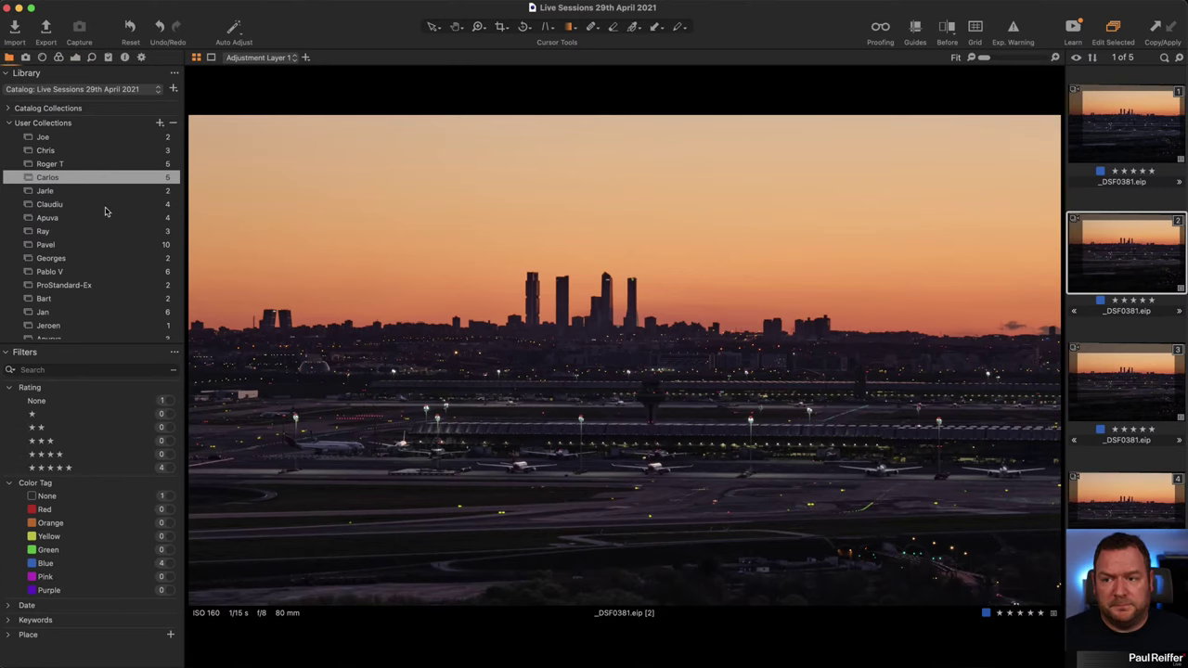
click(71, 191)
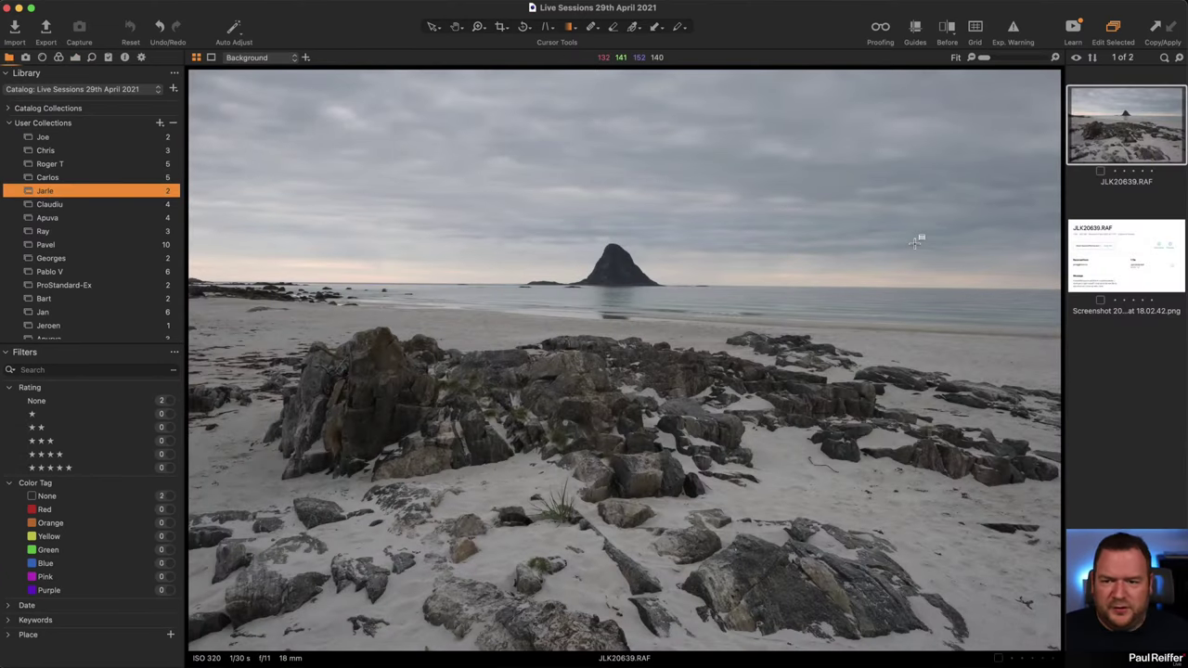
click(74, 58)
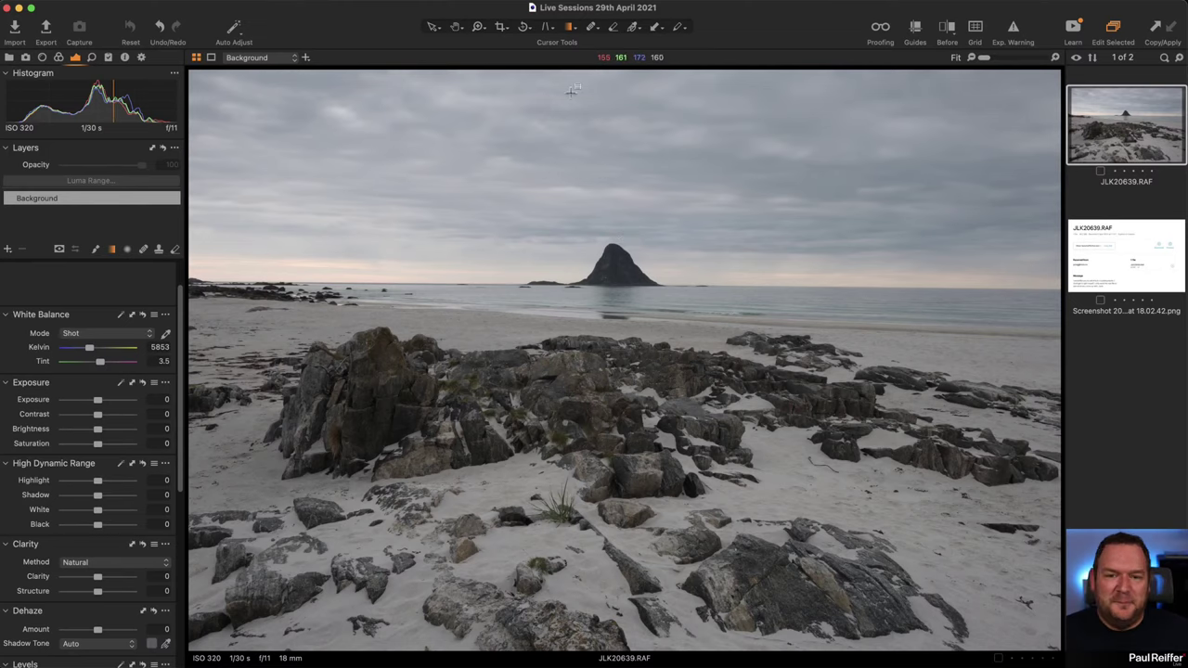
Straighten JLK20639.RAF along the sea horizon and compare it with the unedited photo in a before/after split view.
click(524, 28)
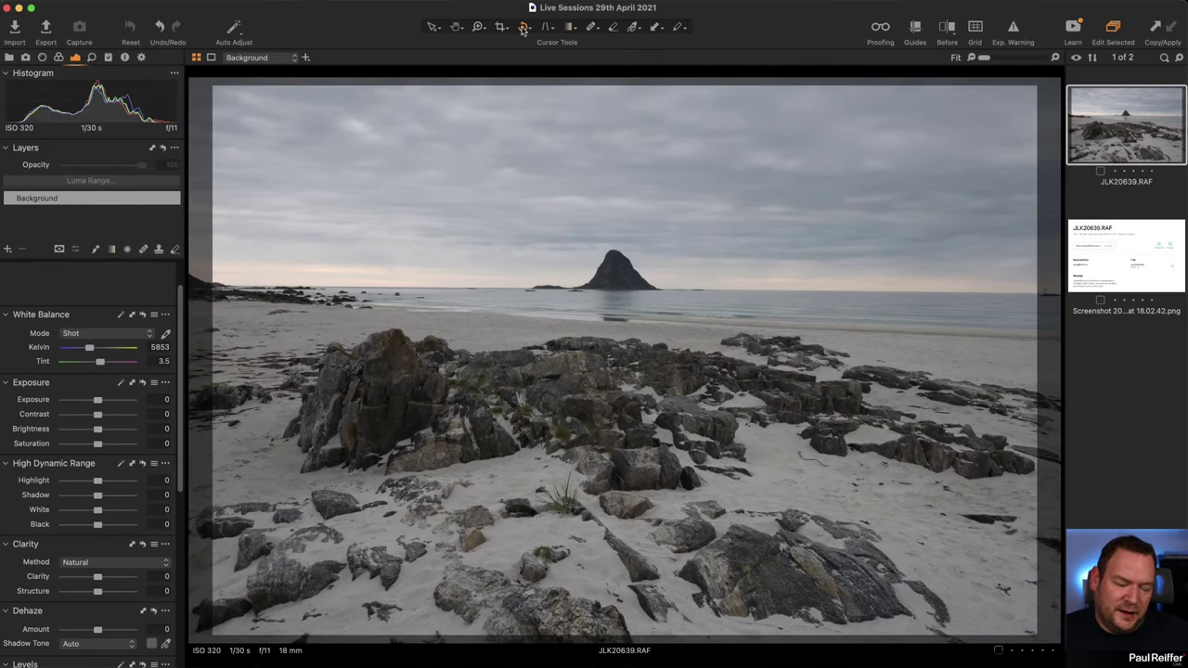
drag(235, 289, 1042, 291)
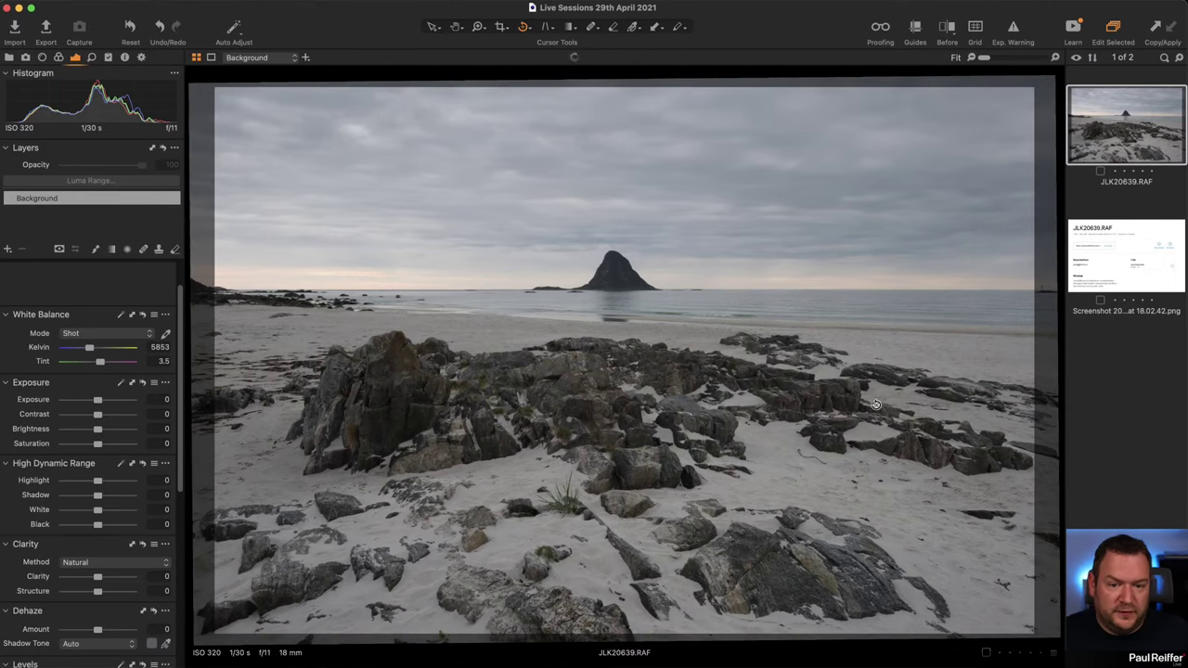
click(432, 27)
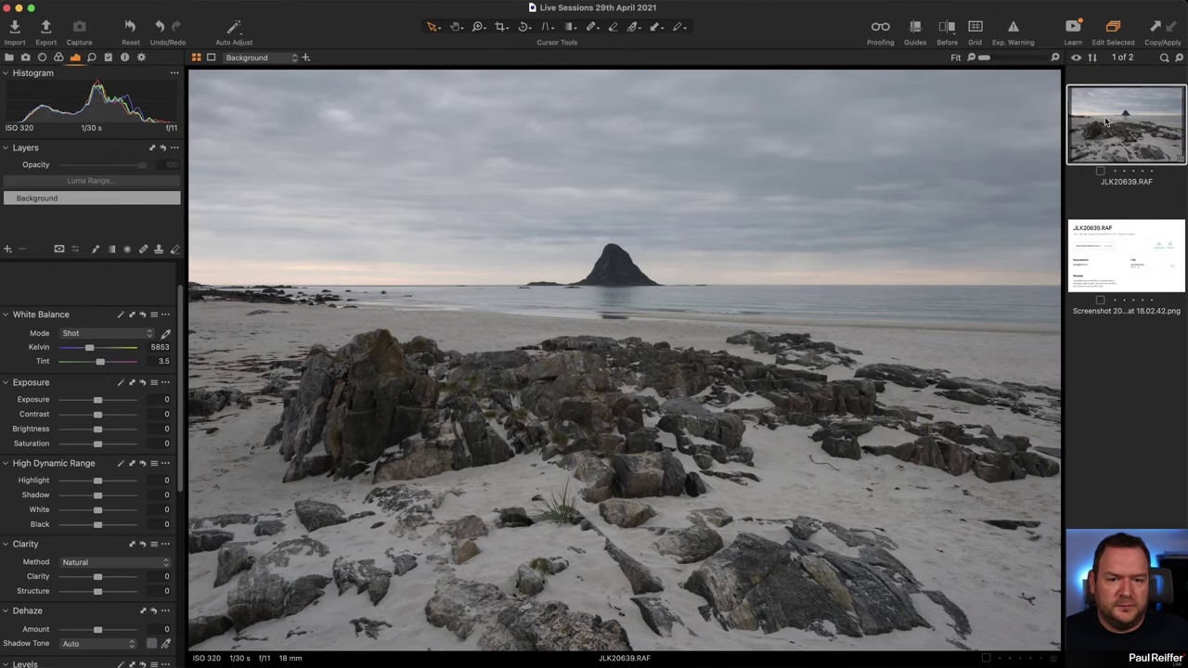
key(y)
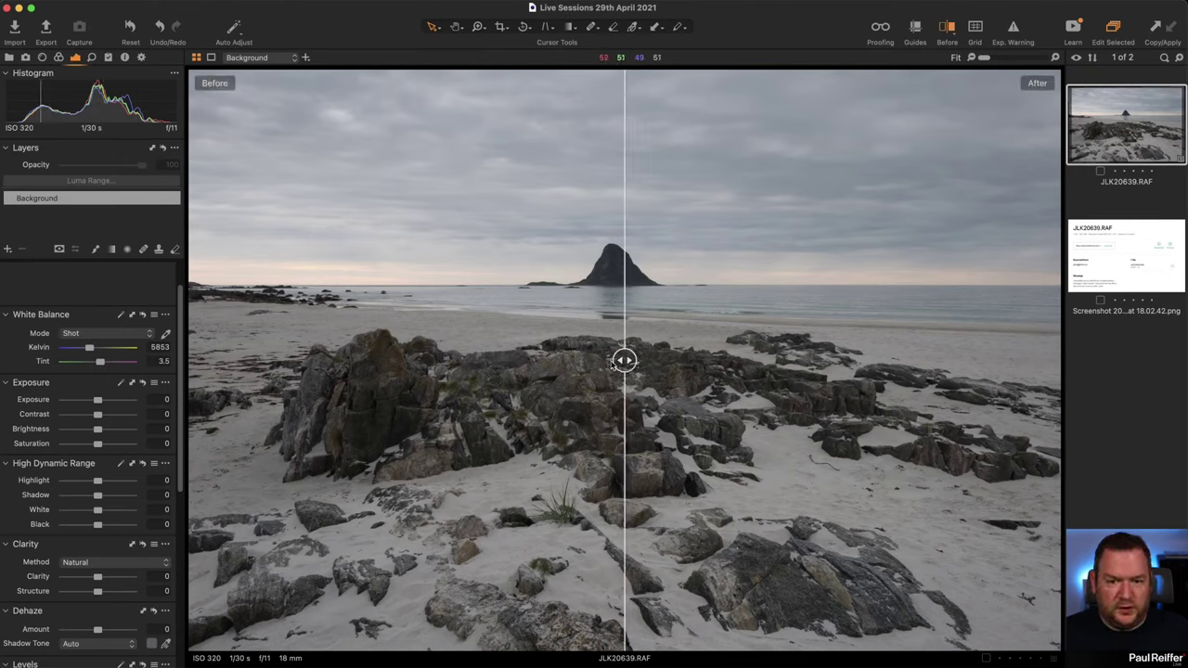
drag(624, 360, 190, 360)
key(y)
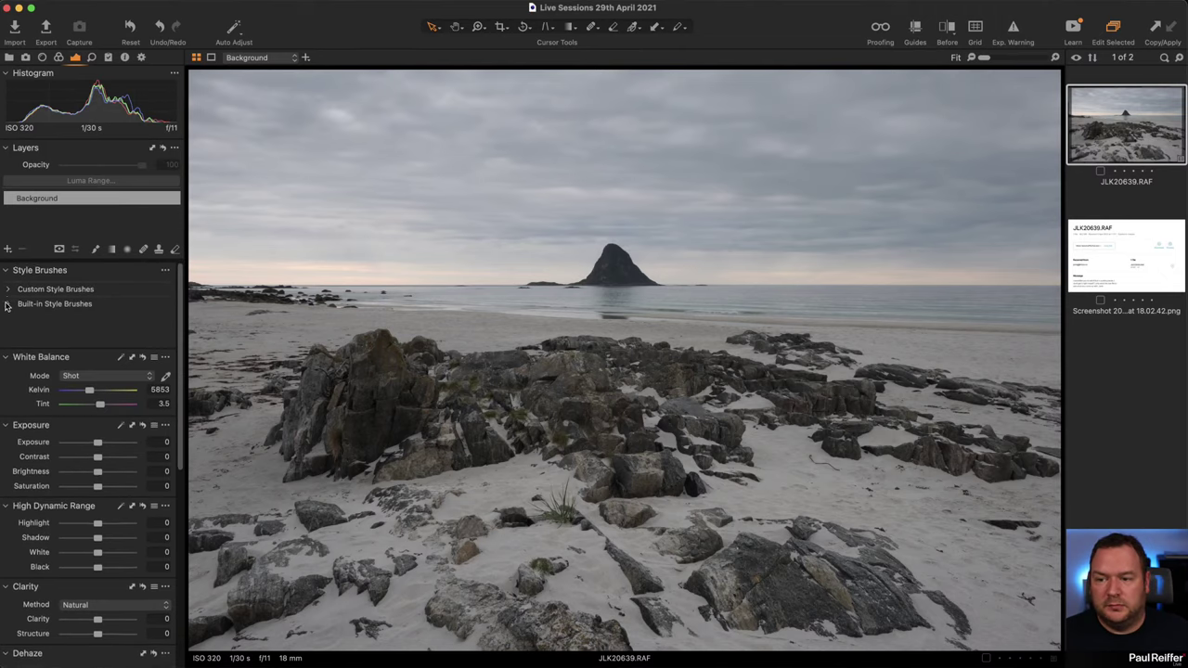
Paint the built-in Deep Sky style brush over the whole sky, using brush size 344 and hardness 0.
click(9, 304)
click(17, 332)
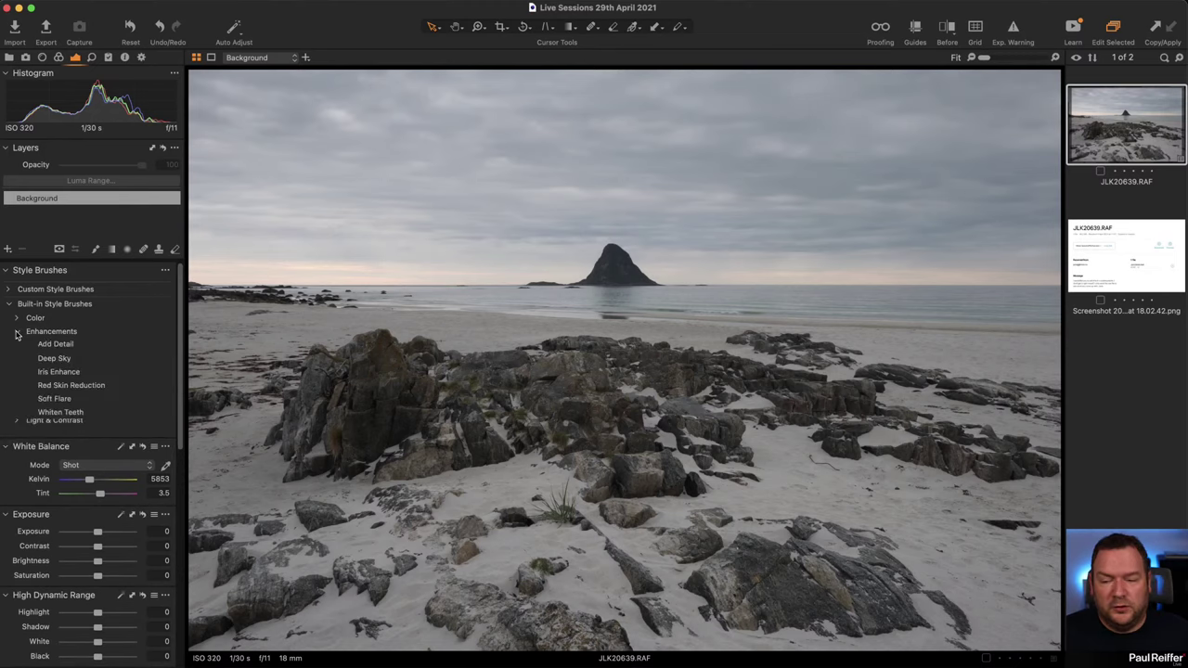
click(54, 358)
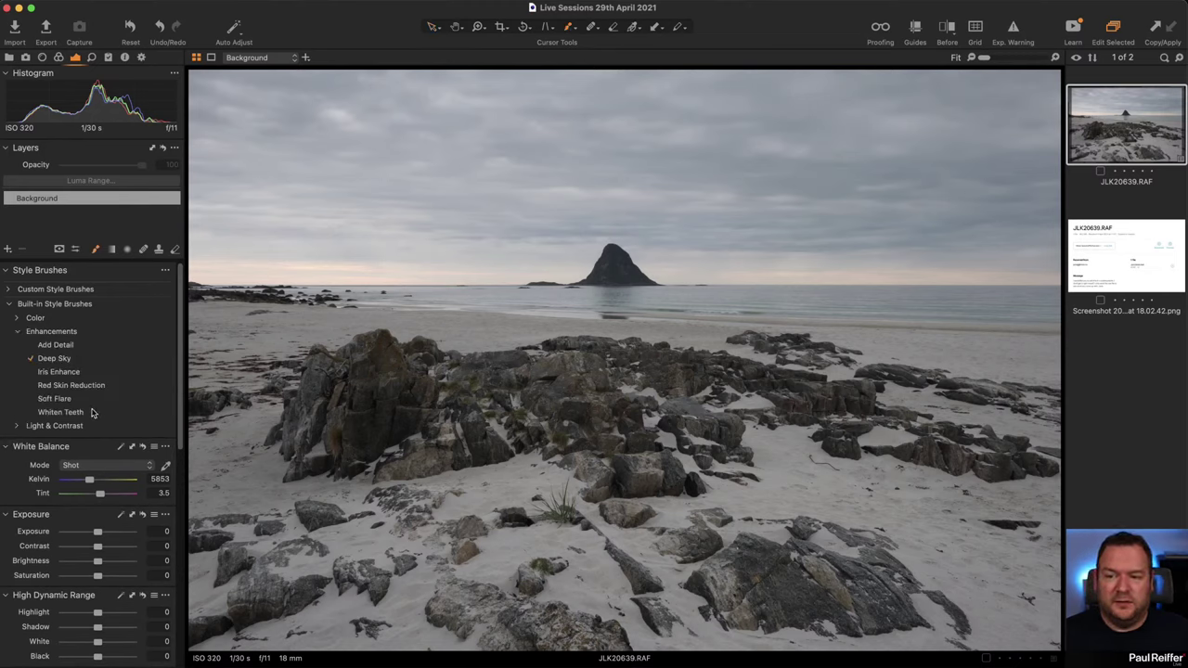
right_click(445, 188)
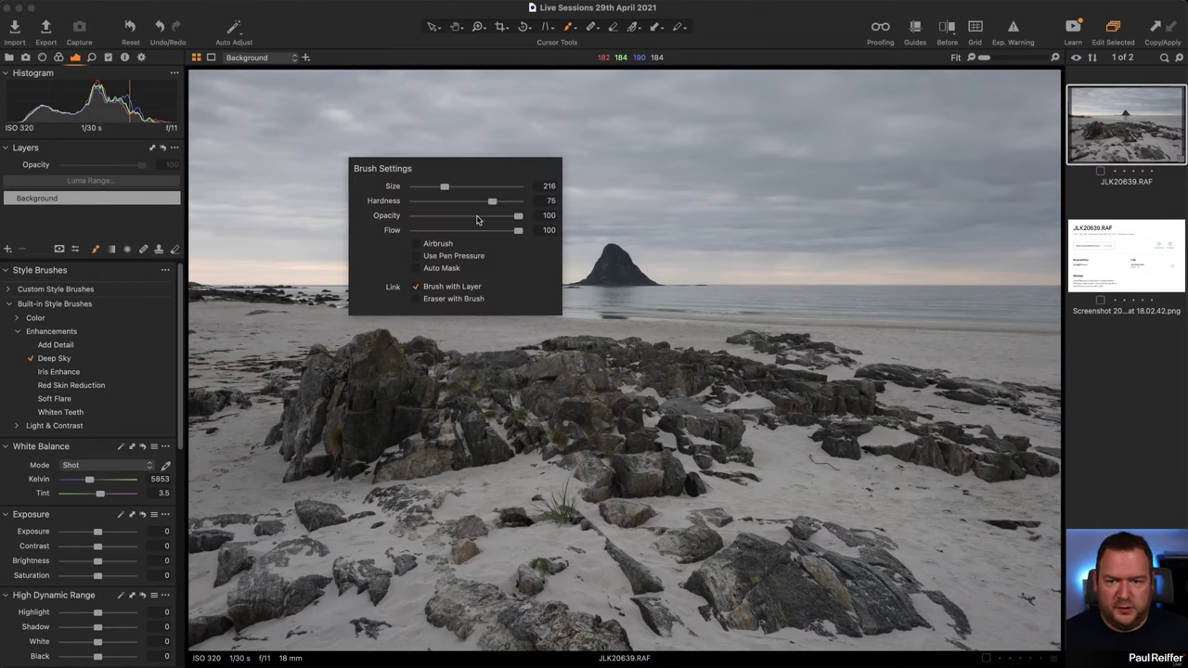
drag(493, 202, 397, 203)
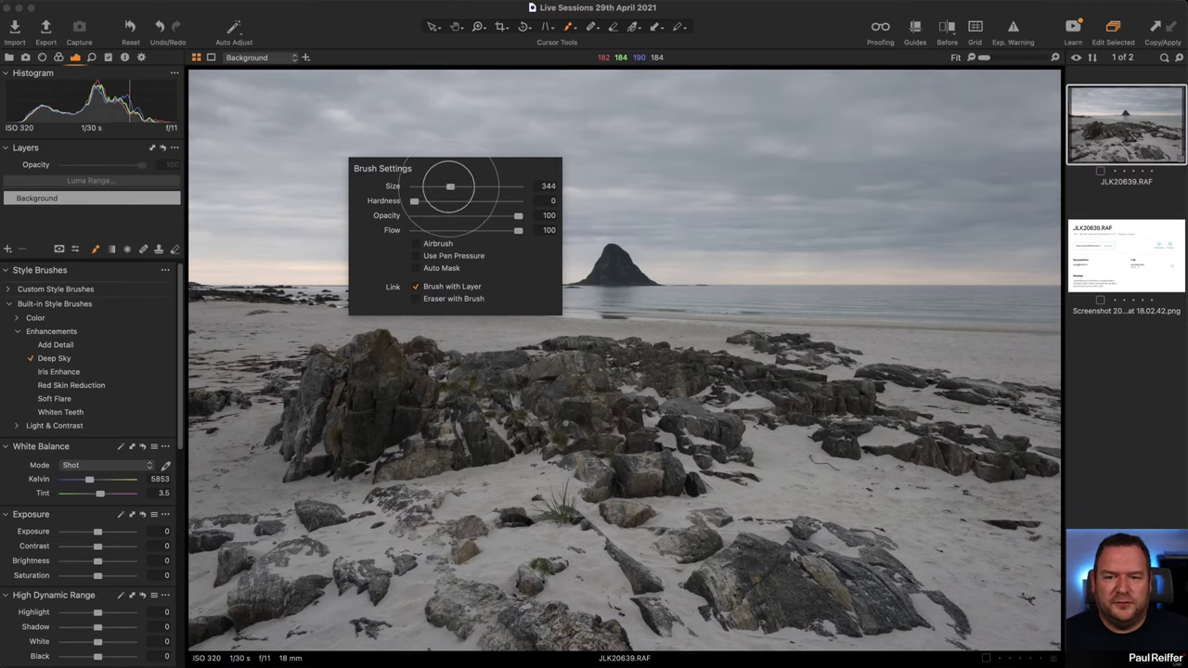
drag(477, 93, 332, 87)
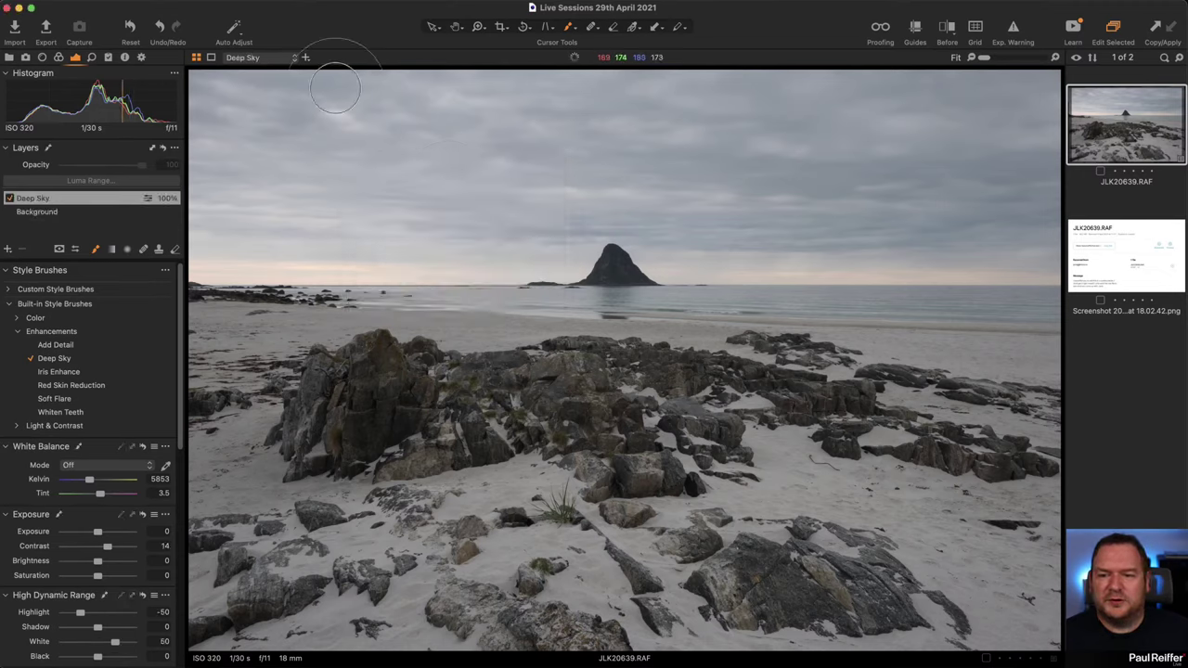
drag(665, 96, 853, 152)
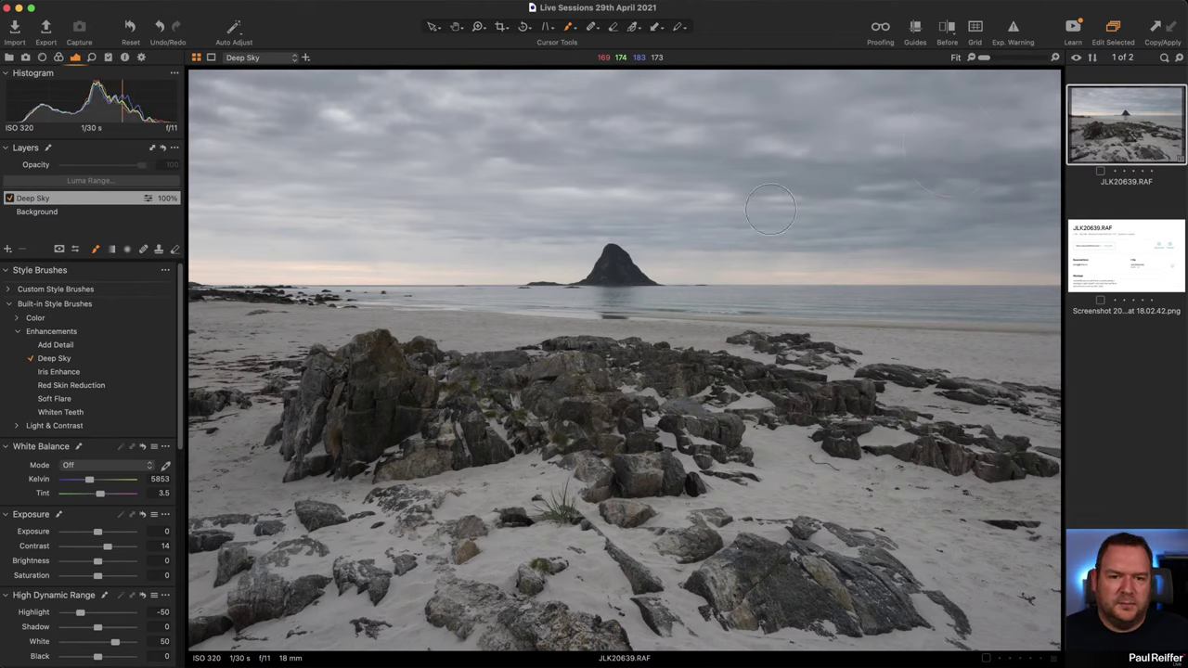
mouse_move(833, 231)
mouse_down()
mouse_move(1030, 262)
mouse_move(419, 253)
mouse_up()
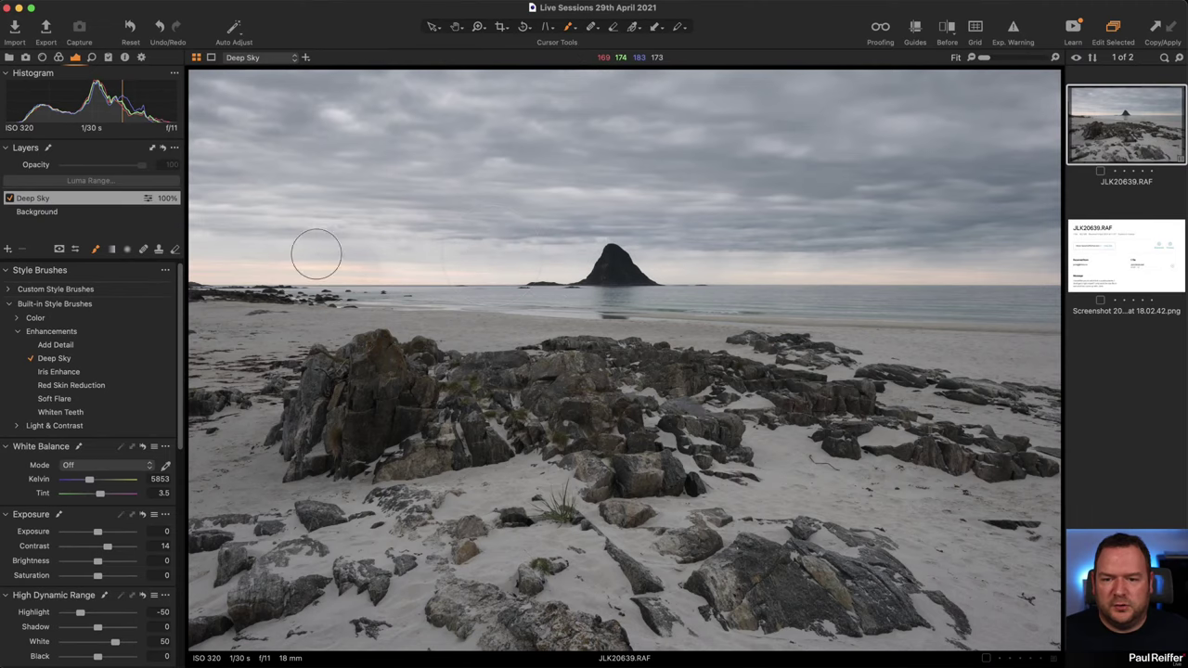
mouse_move(971, 247)
mouse_down()
mouse_move(585, 144)
mouse_move(373, 141)
mouse_move(509, 88)
mouse_up()
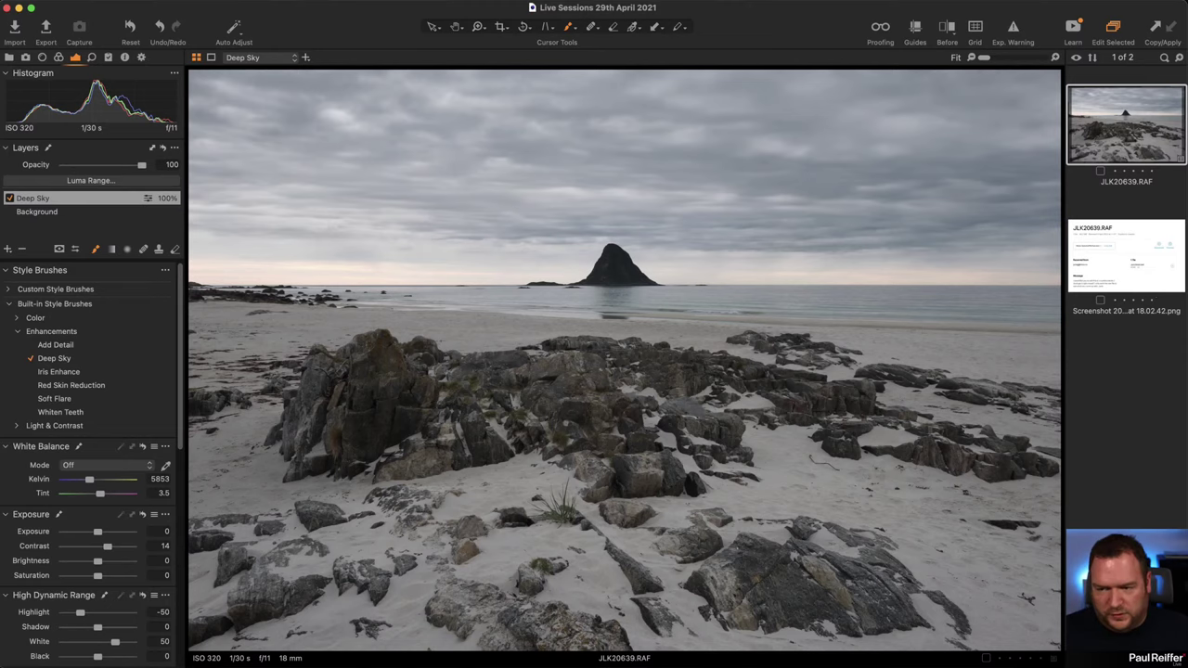
Add a layer named Foreground with a linear gradient mask rising from the foreground sand up to the shoreline.
click(7, 250)
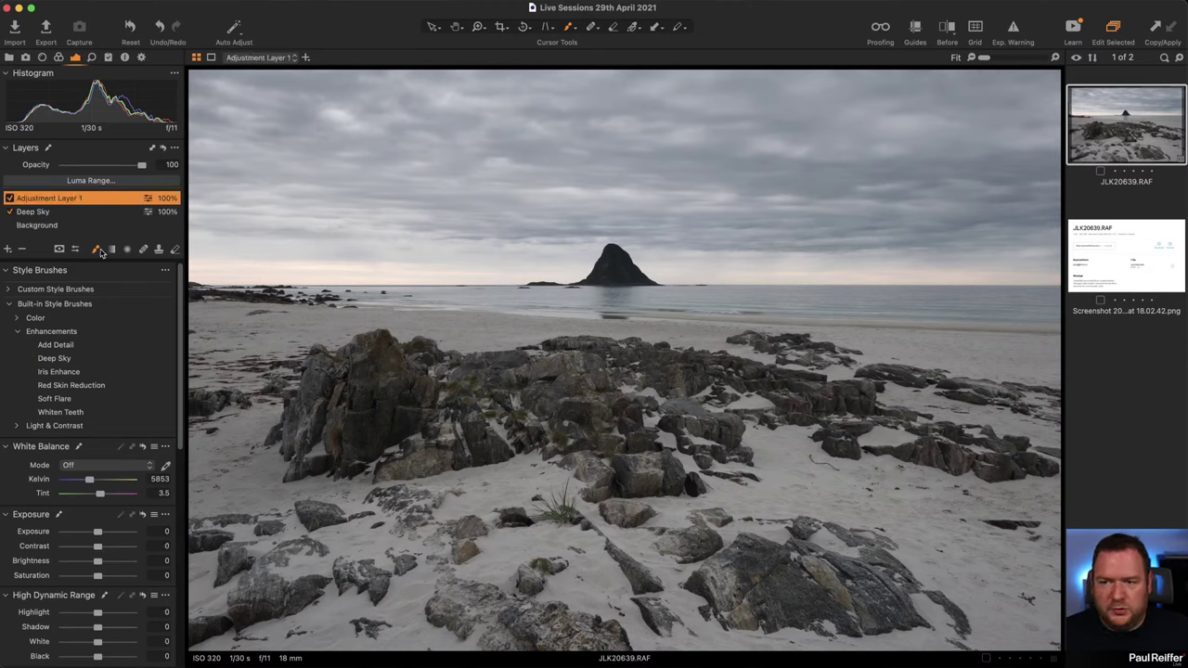
double_click(55, 199)
text(Foregr)
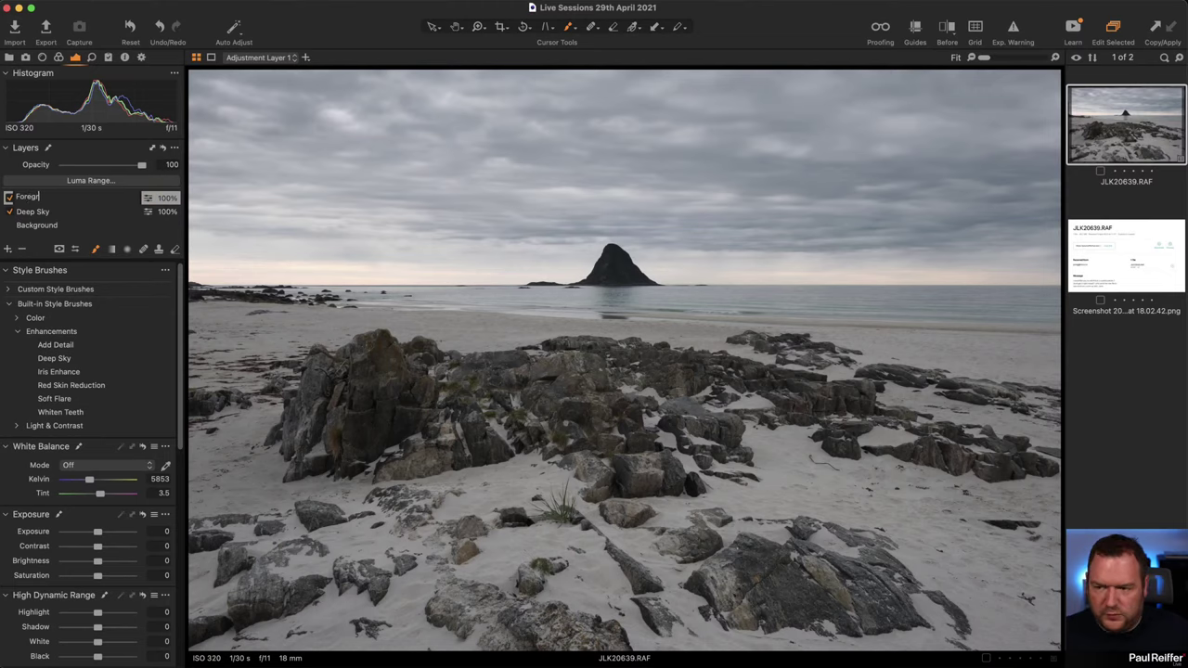
text(ound)
key(Return)
click(111, 249)
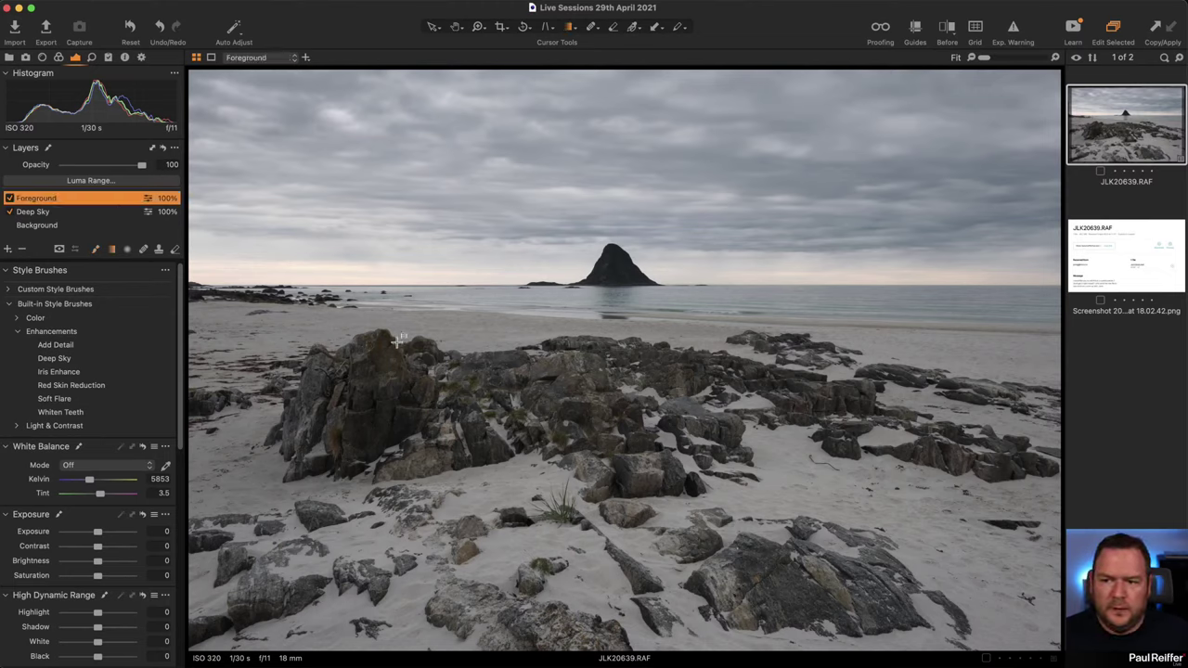
drag(661, 606, 654, 314)
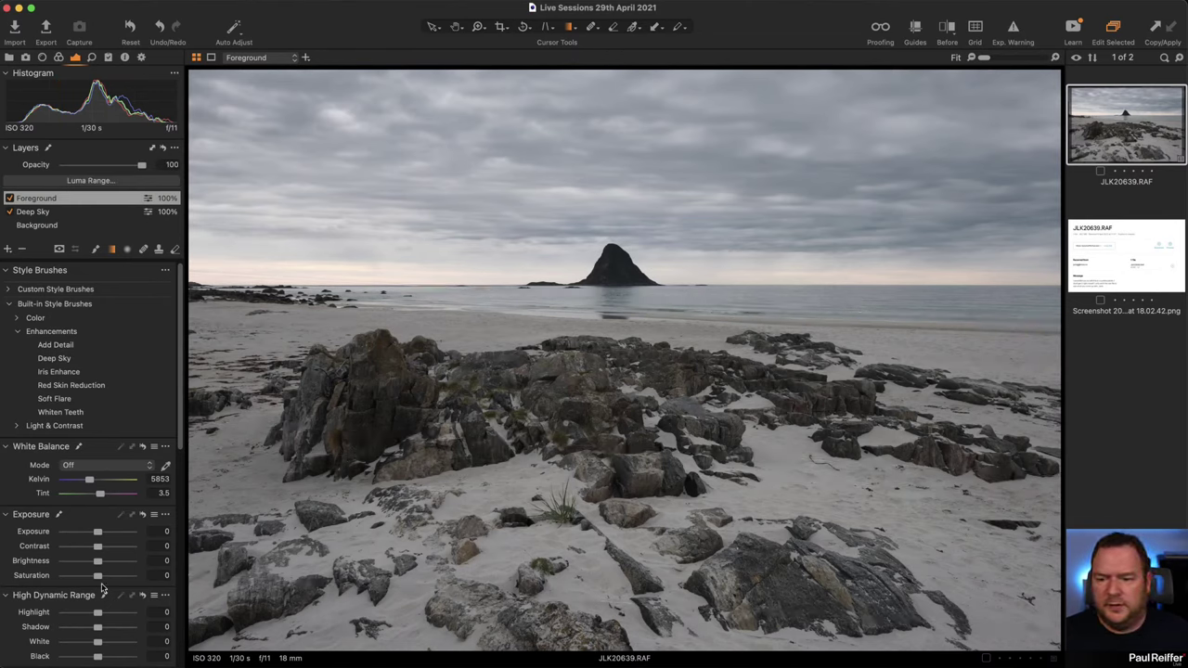
On the Foreground layer, set Clarity to 29 and Contrast to 9.
scroll(102, 594, down, 3)
drag(99, 654, 109, 654)
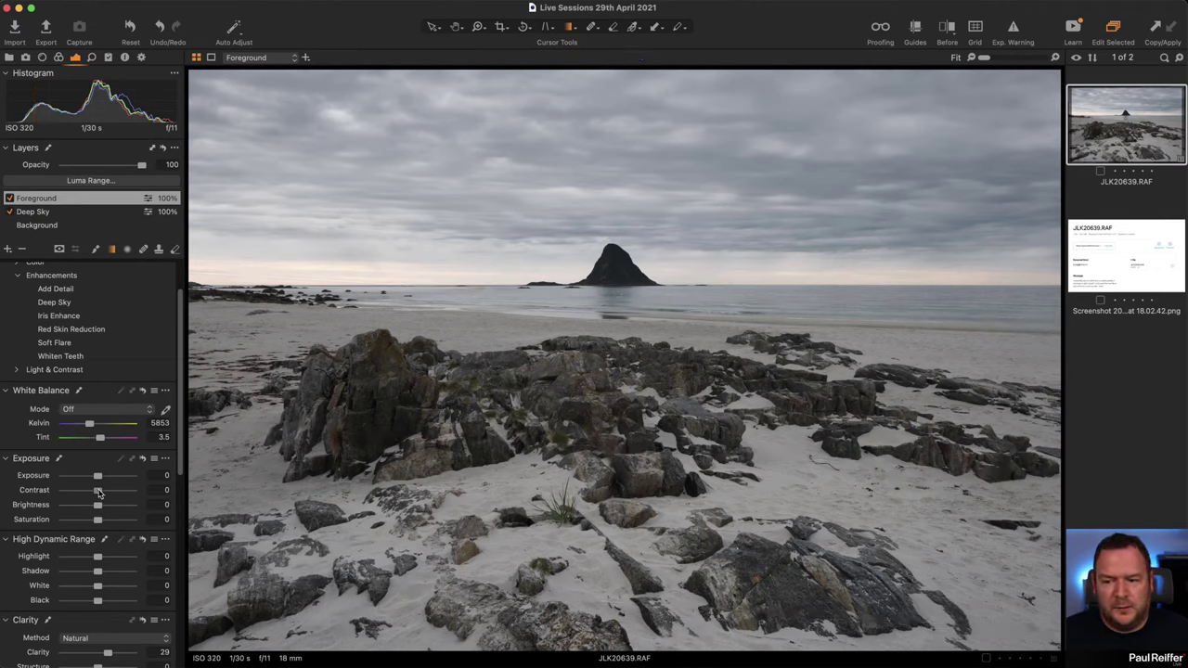
drag(99, 493, 105, 494)
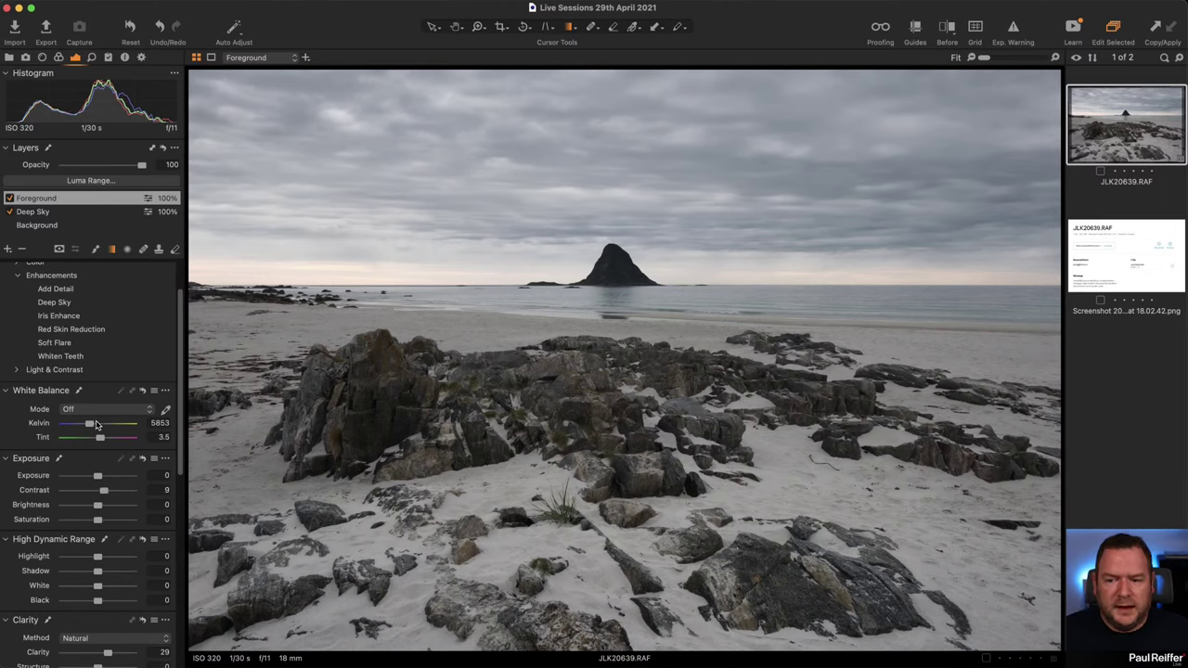
Warm the Foreground layer's white balance to 6631 Kelvin and cool the Deep Sky layer to 5397 Kelvin.
drag(96, 425, 94, 427)
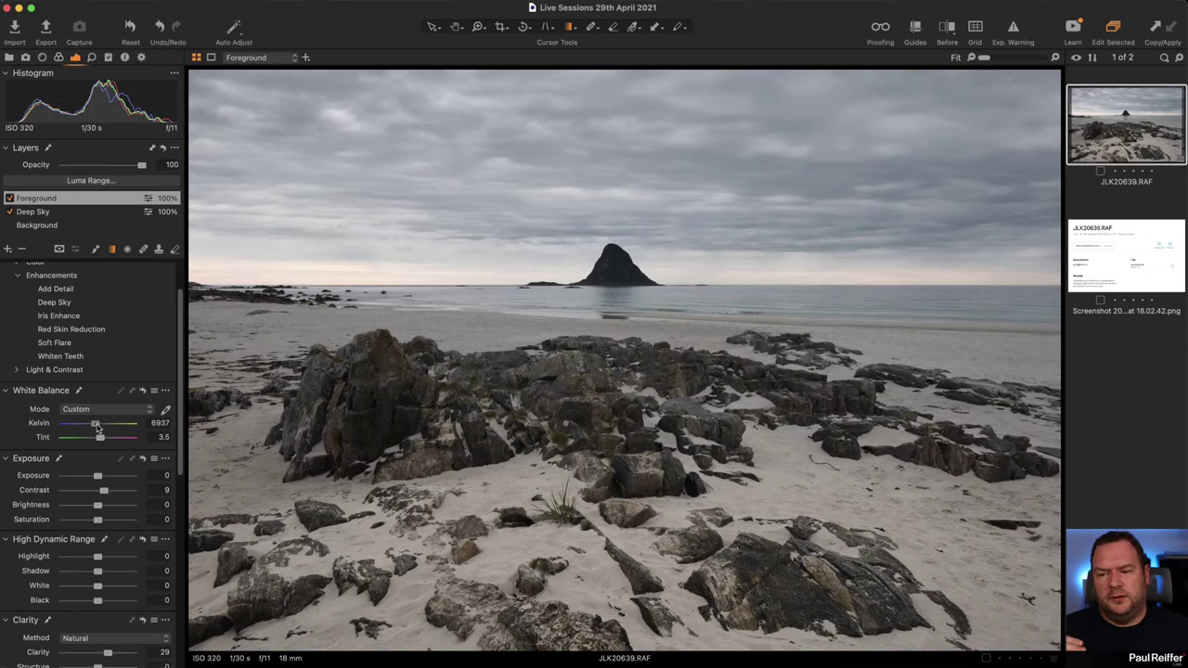
key(r)
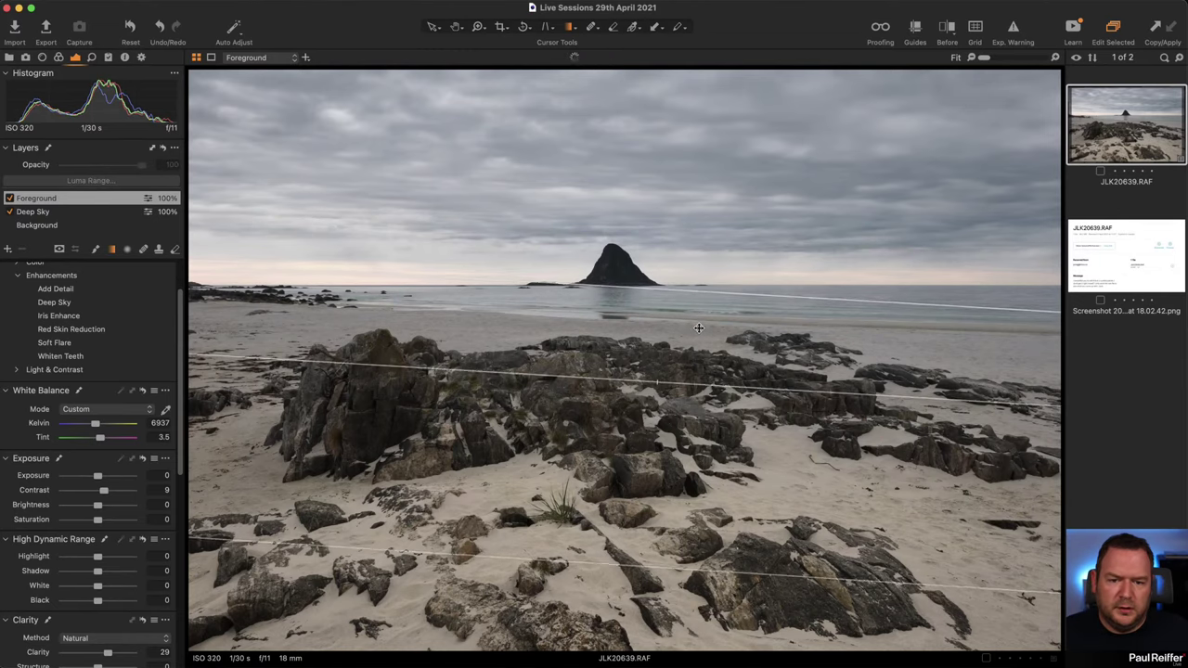
key(v)
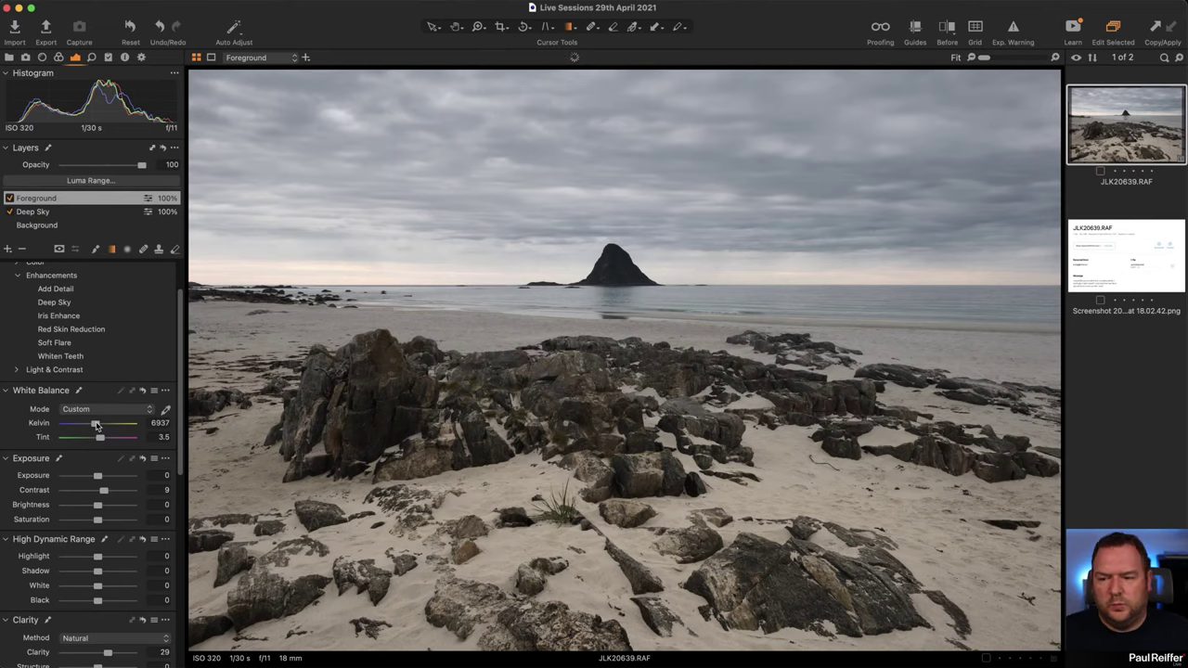
drag(96, 425, 93, 427)
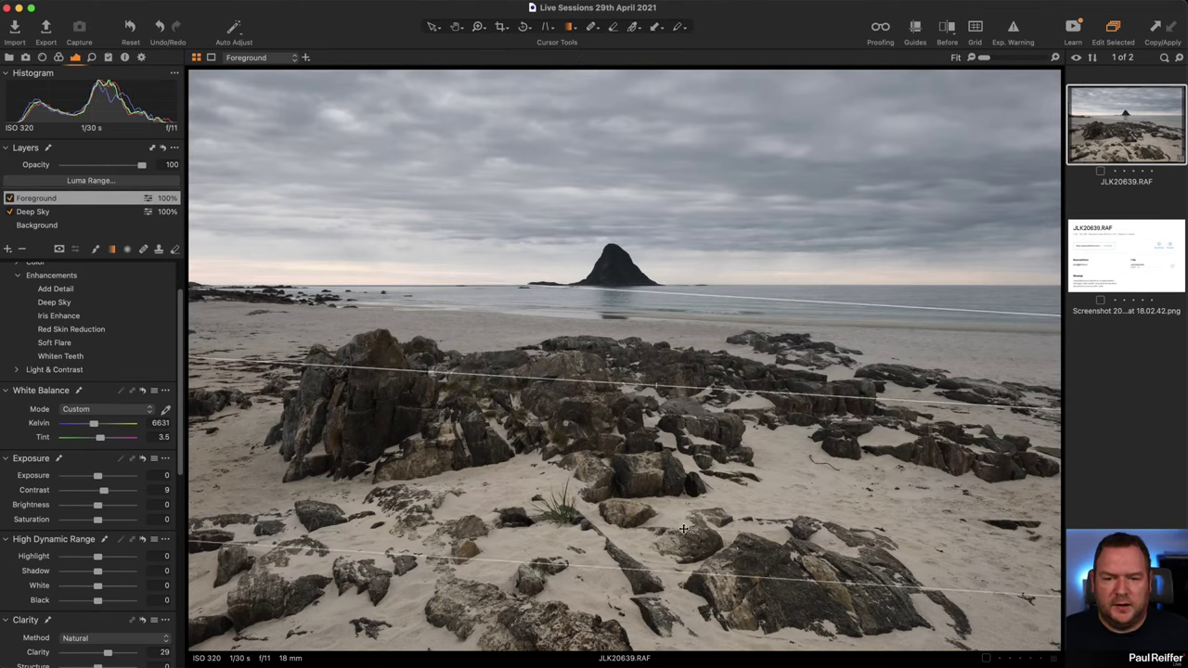
click(69, 214)
drag(86, 423, 86, 428)
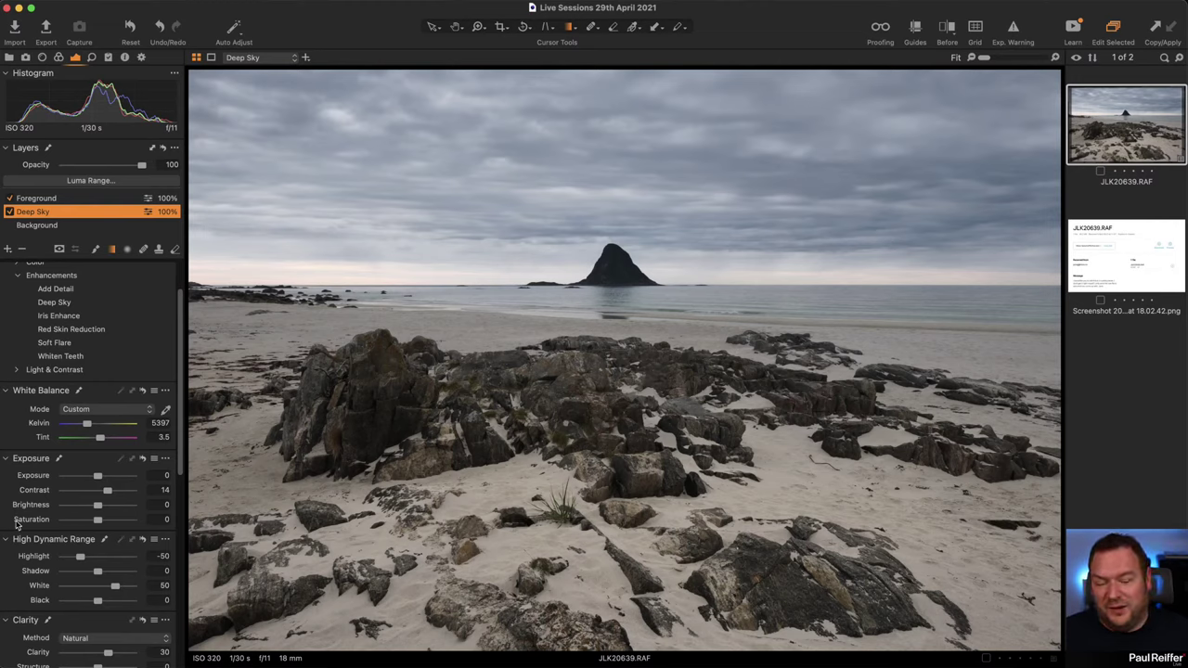
Try a vignetting amount of -1.77 on the Background layer, and reset it to the default.
scroll(17, 526, down, 10)
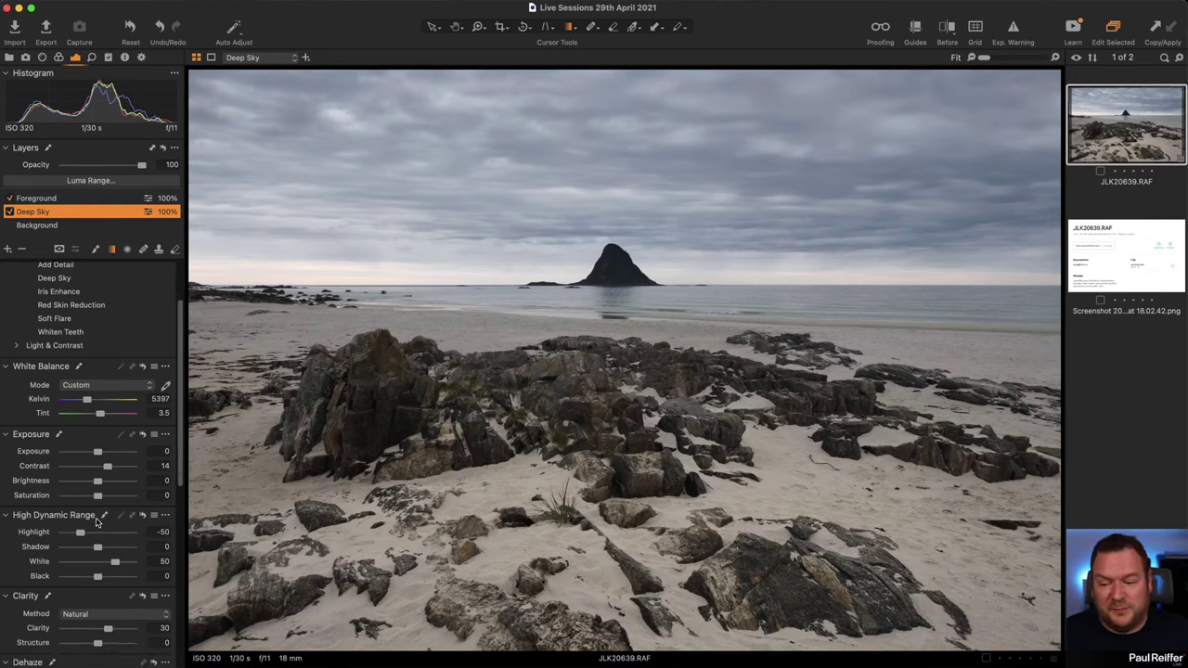
click(44, 226)
drag(98, 643, 82, 643)
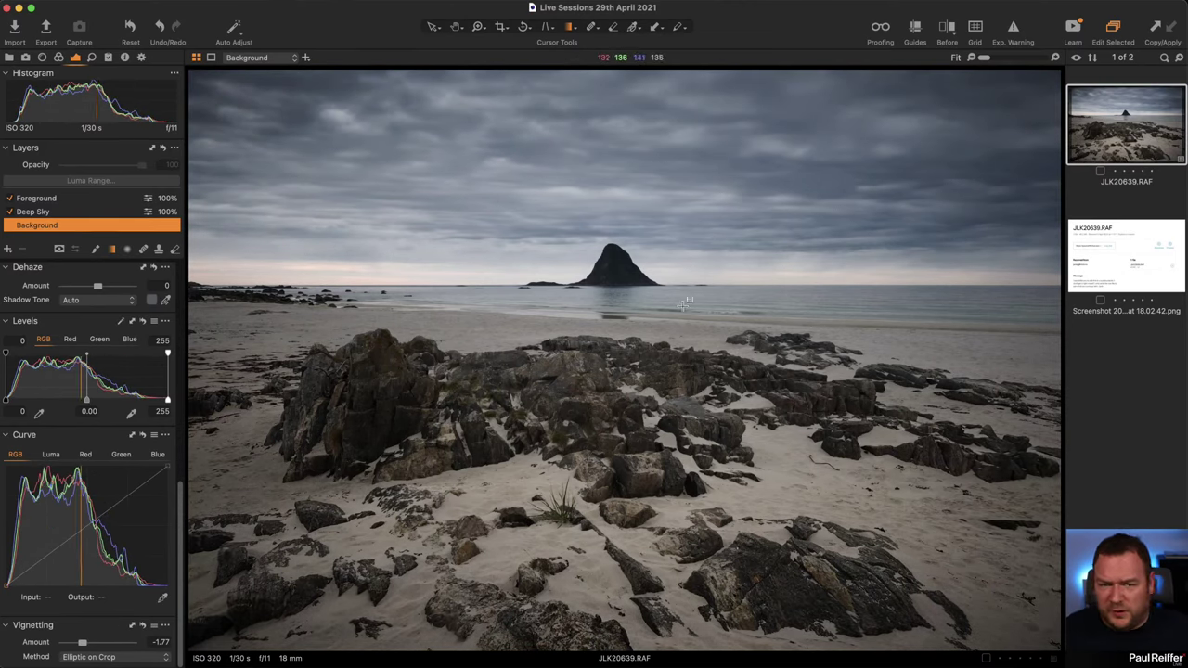
double_click(81, 644)
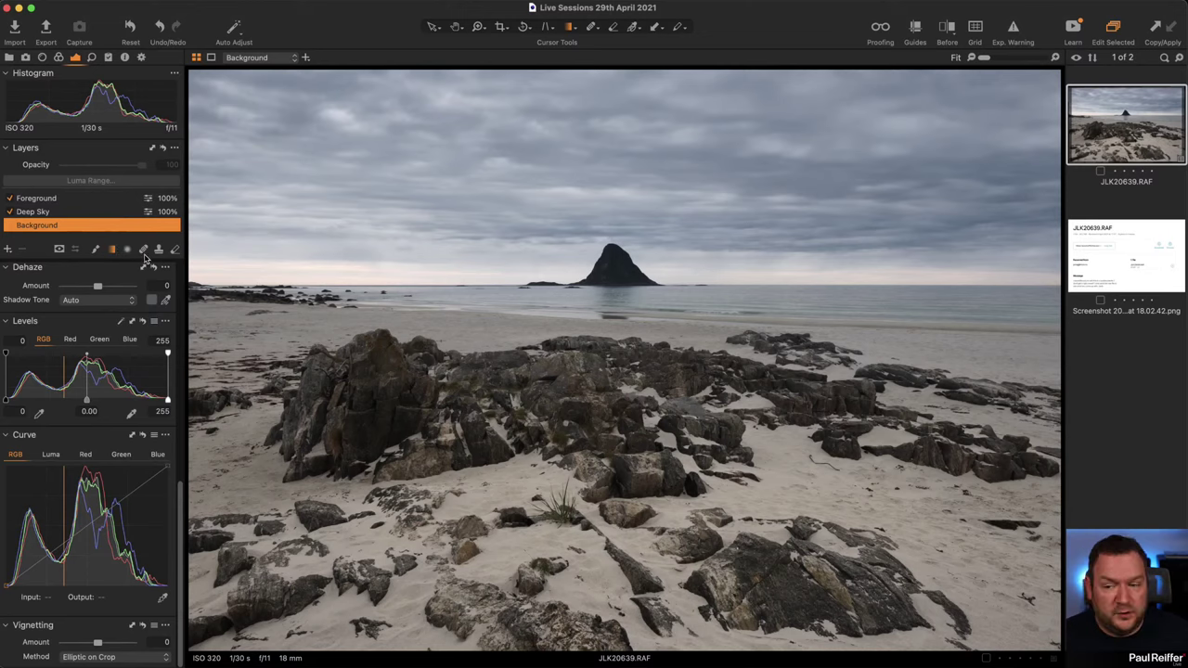
Add a layer named Top Sky Darken with a linear gradient mask falling over the upper sky, and set its Exposure to -0.56.
click(8, 248)
double_click(48, 199)
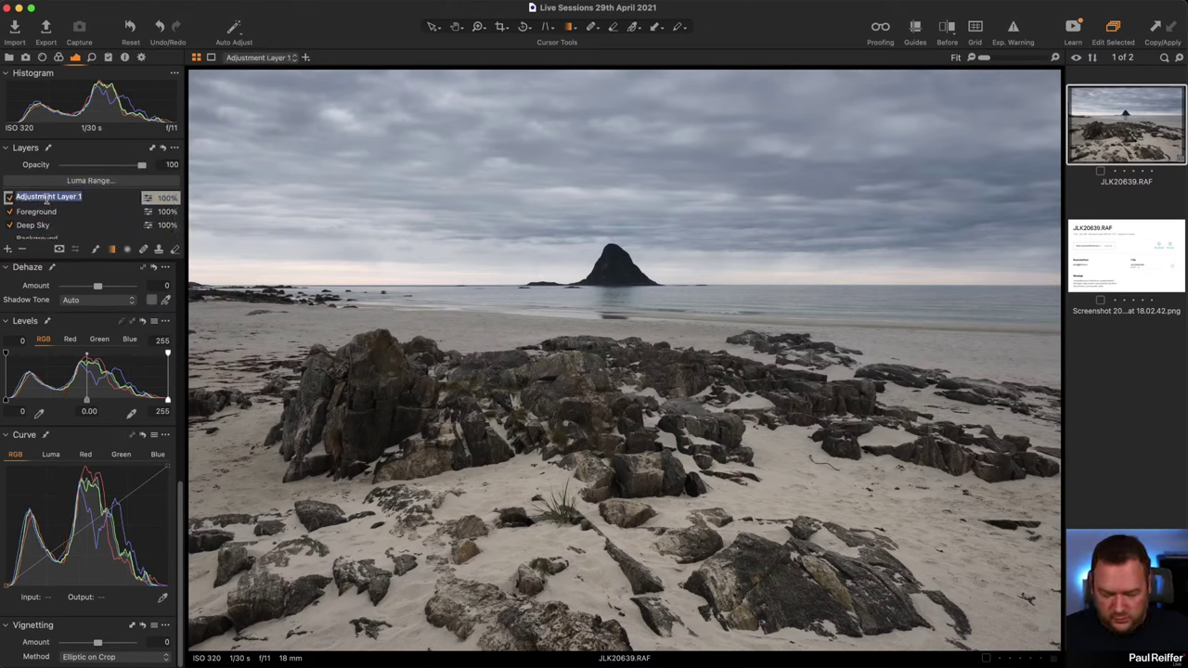
text(Top Sky Darke)
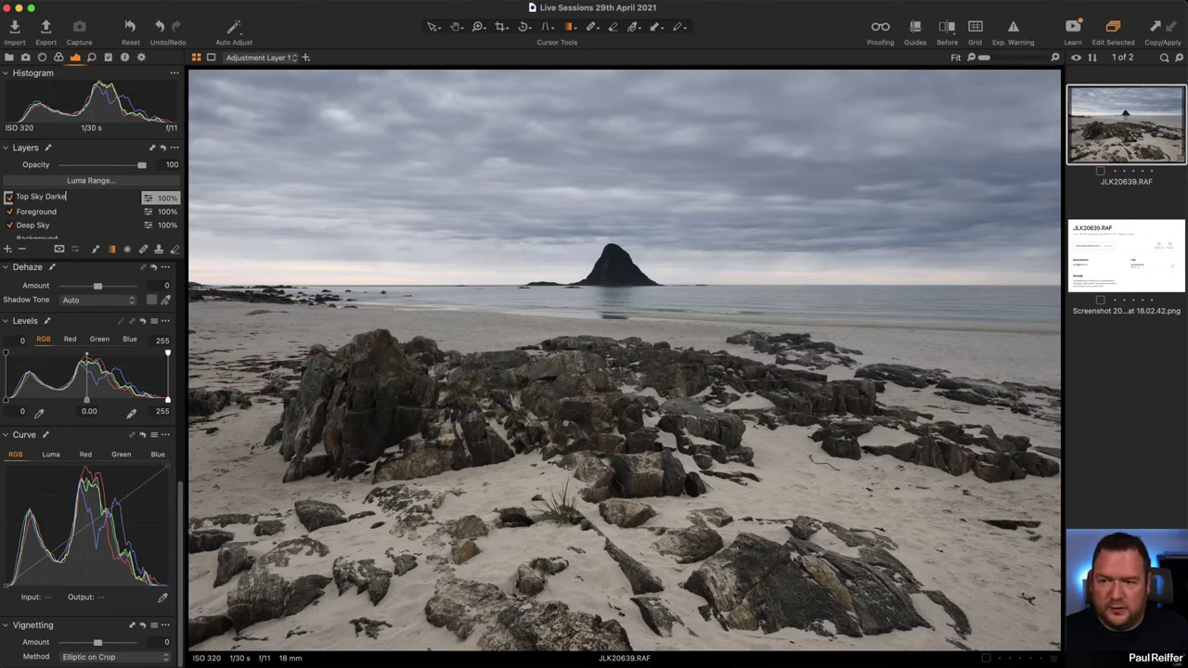
text(n)
key(Return)
mouse_move(552, 125)
mouse_down()
mouse_move(613, 294)
mouse_move(603, 353)
mouse_move(591, 335)
mouse_up()
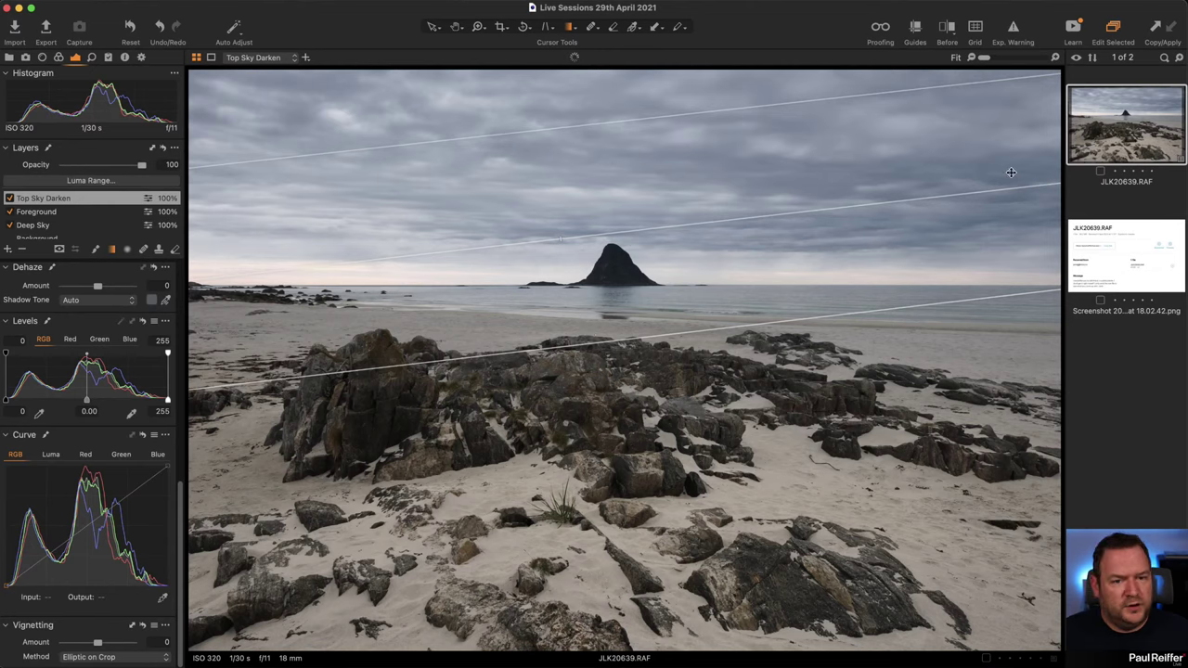
drag(687, 195, 708, 95)
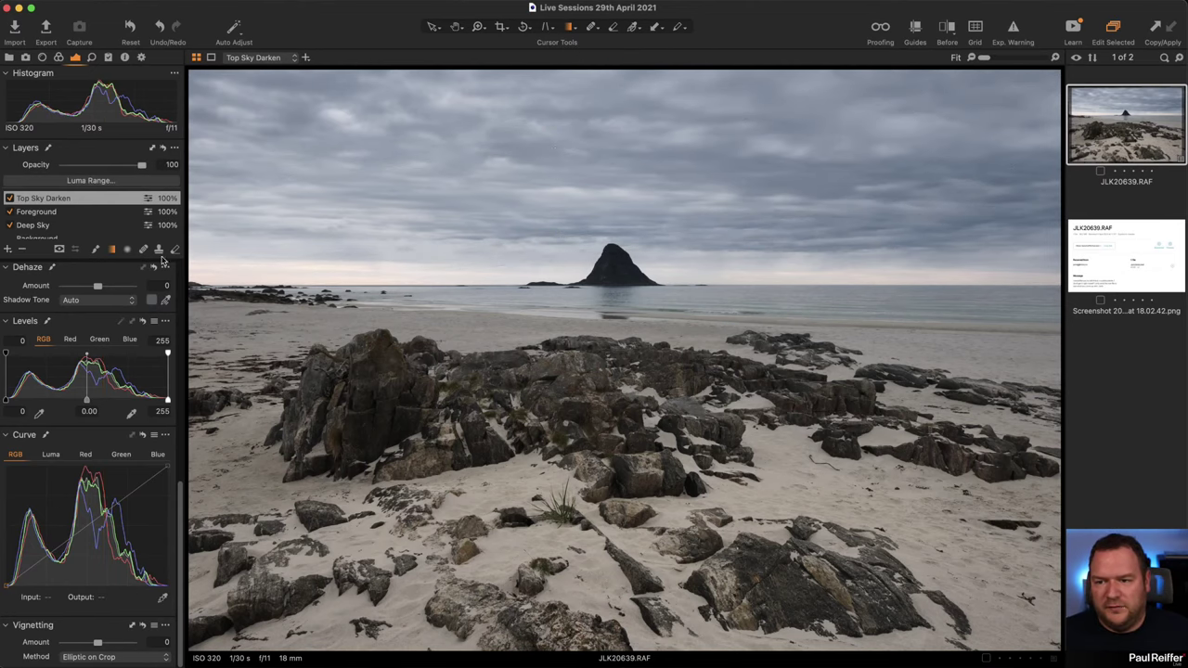
scroll(100, 445, up, 10)
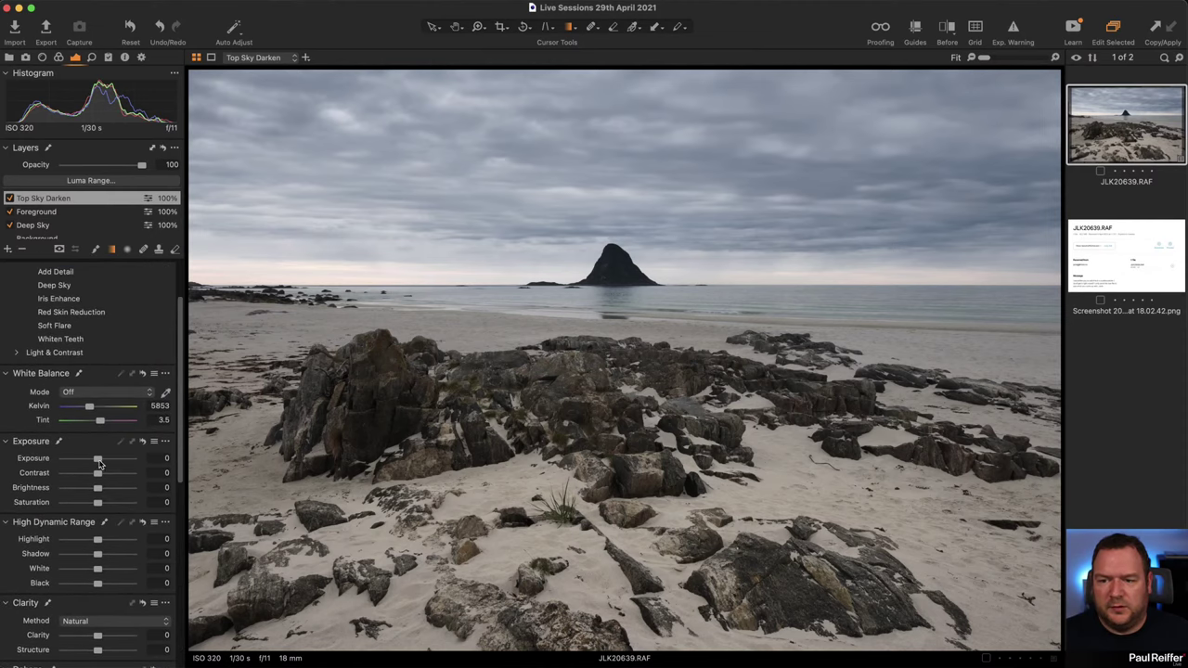
drag(100, 462, 92, 459)
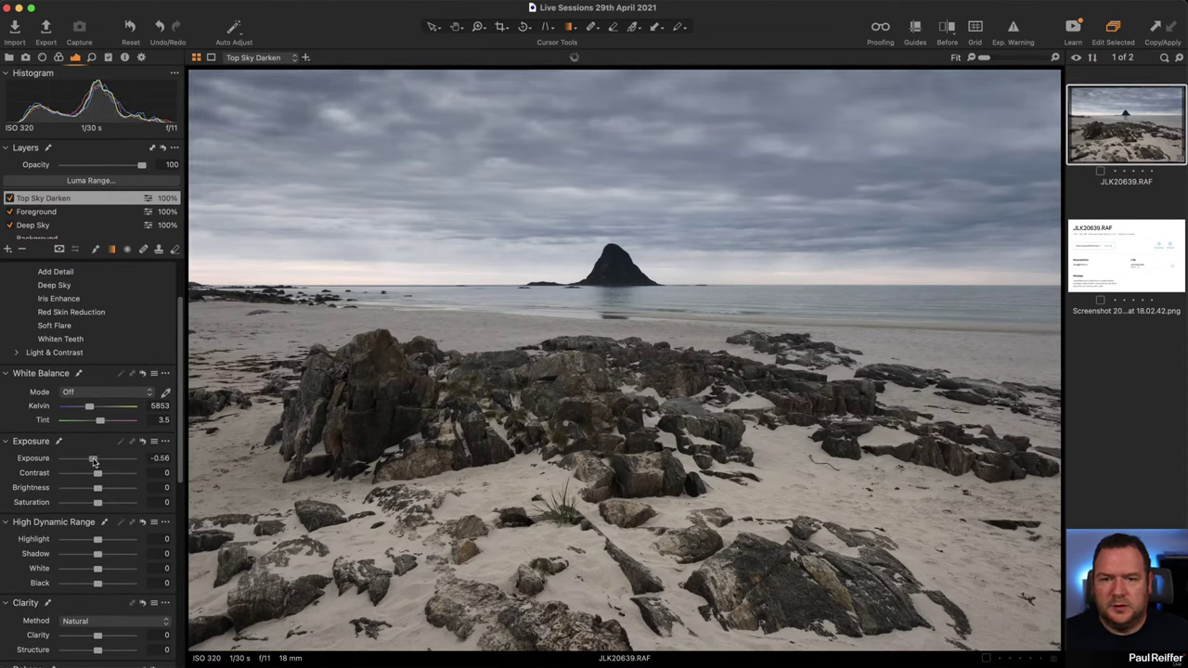
Add a layer named Bottom Foreground Darken with a linear gradient mask rising over the lower foreground, and set its Exposure to -0.25.
click(7, 249)
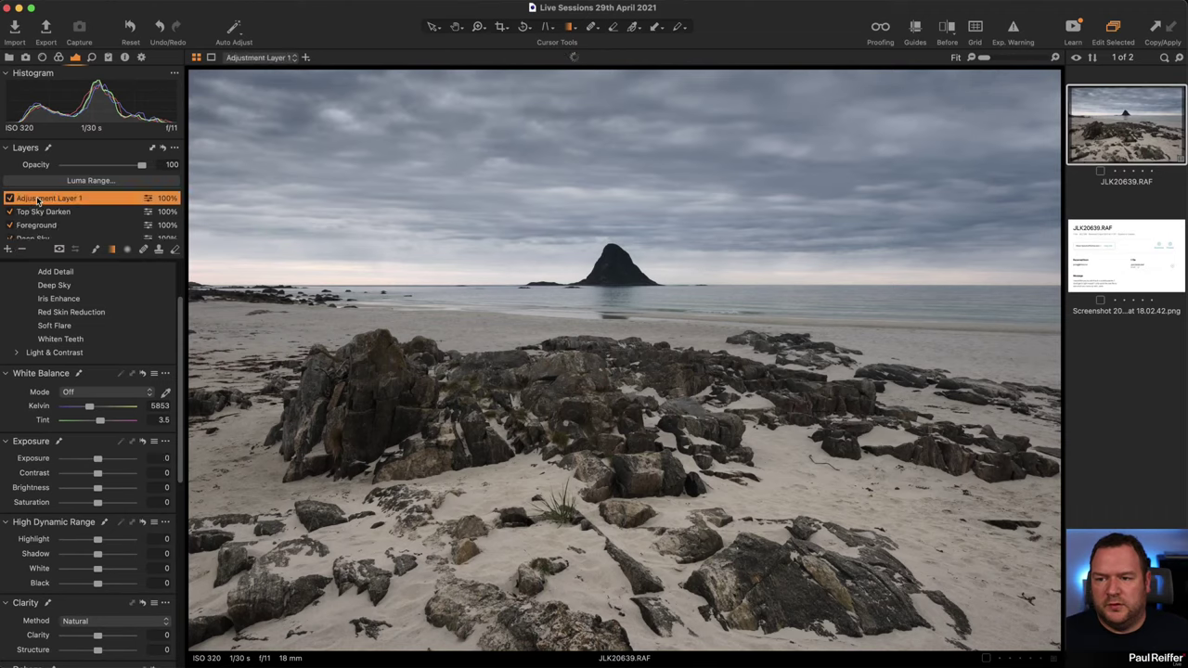
double_click(39, 199)
text(Bottom Foreground Darken)
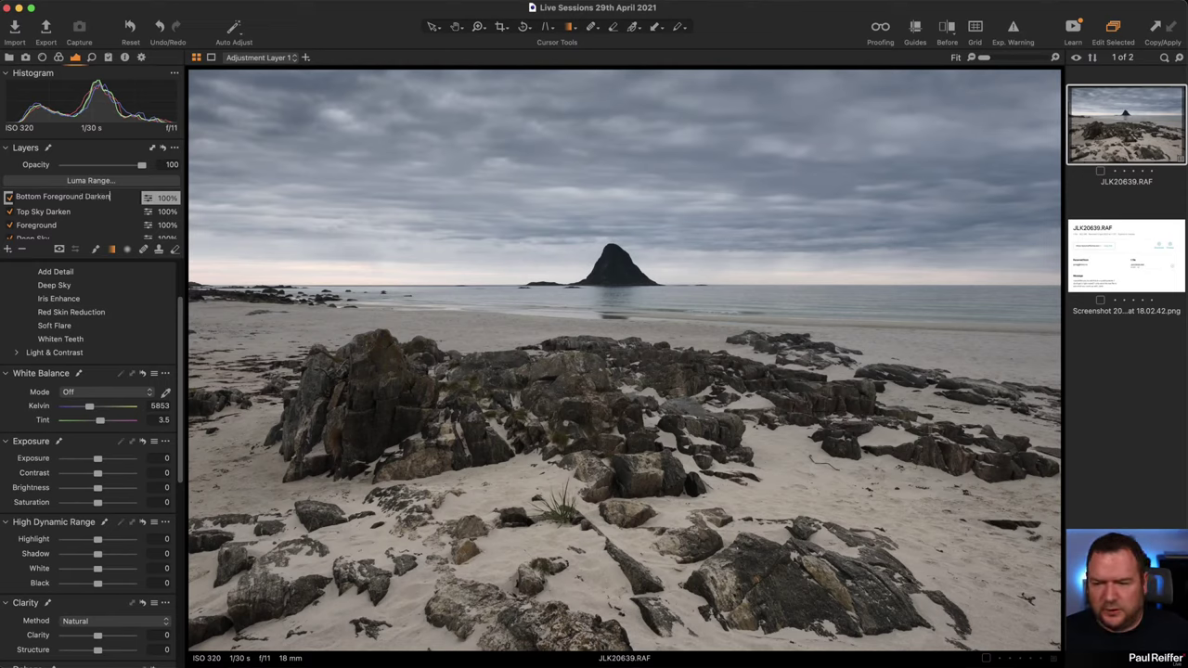
key(Return)
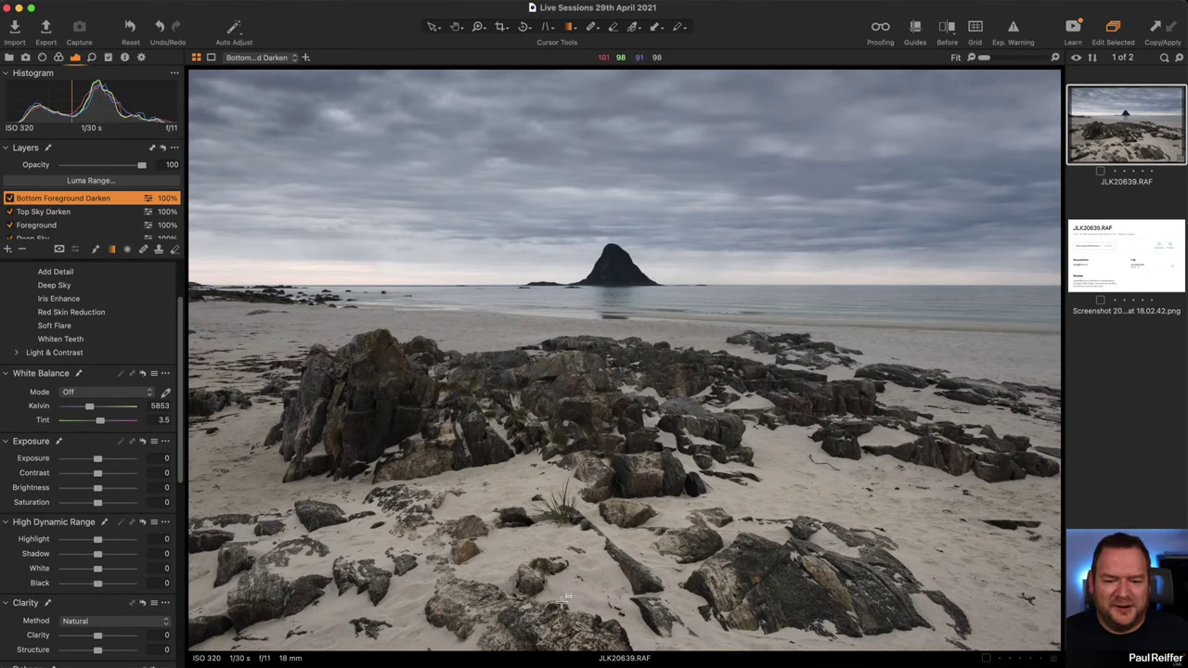
click(477, 594)
drag(479, 590, 510, 345)
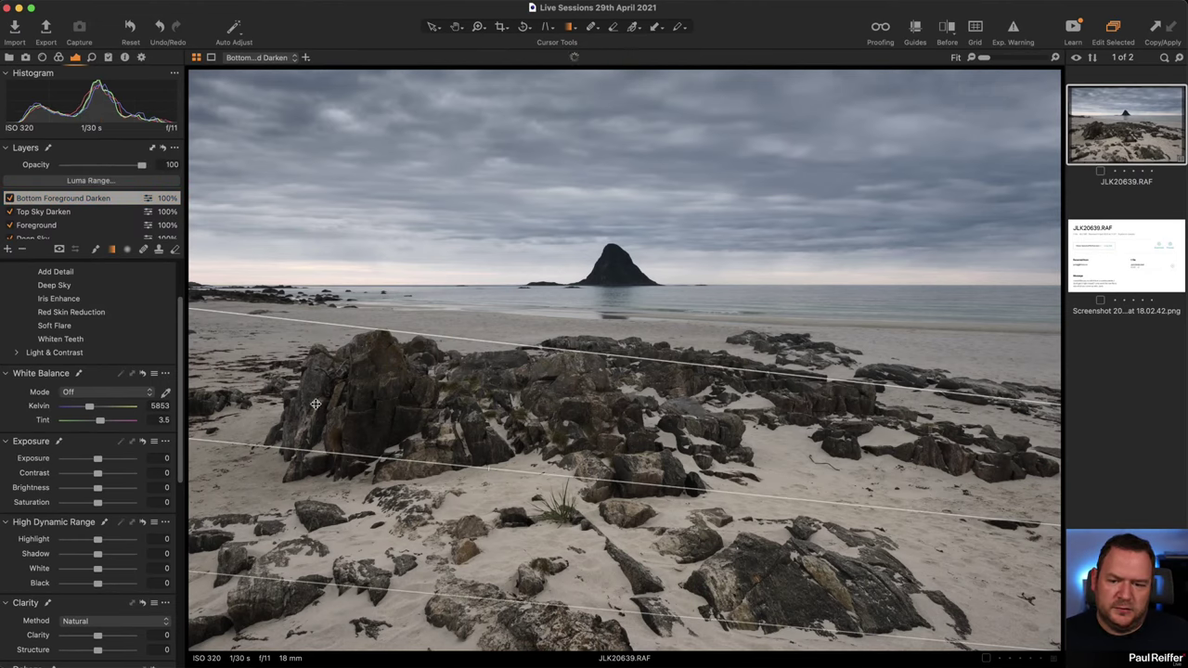
drag(97, 459, 97, 462)
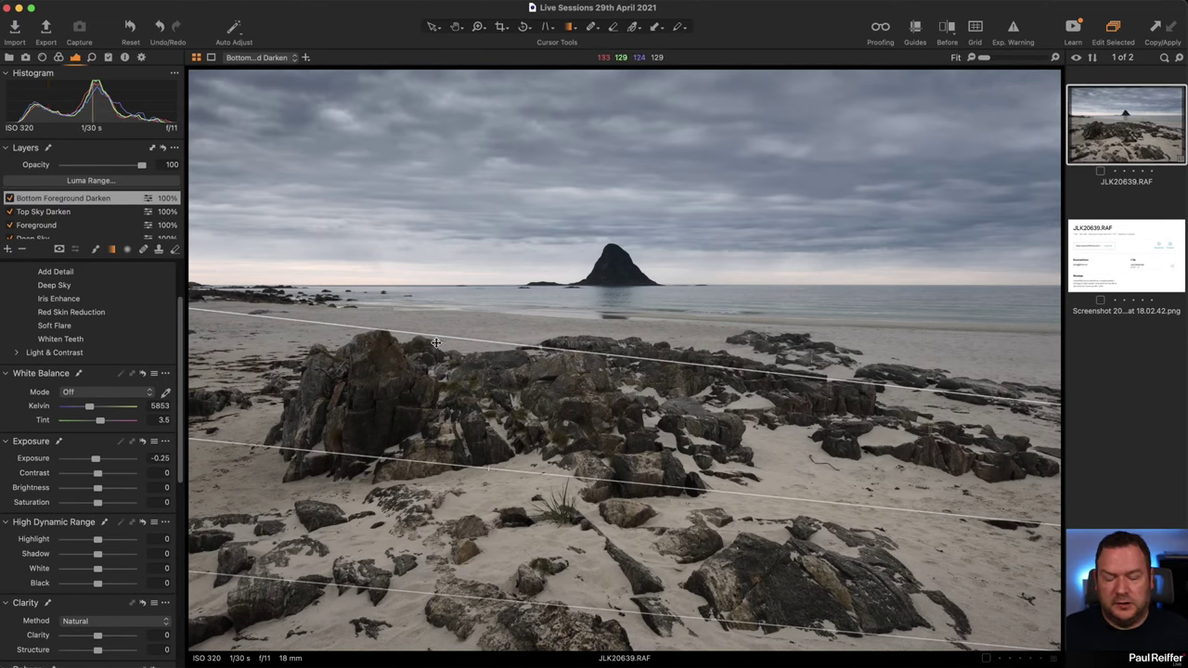
click(41, 58)
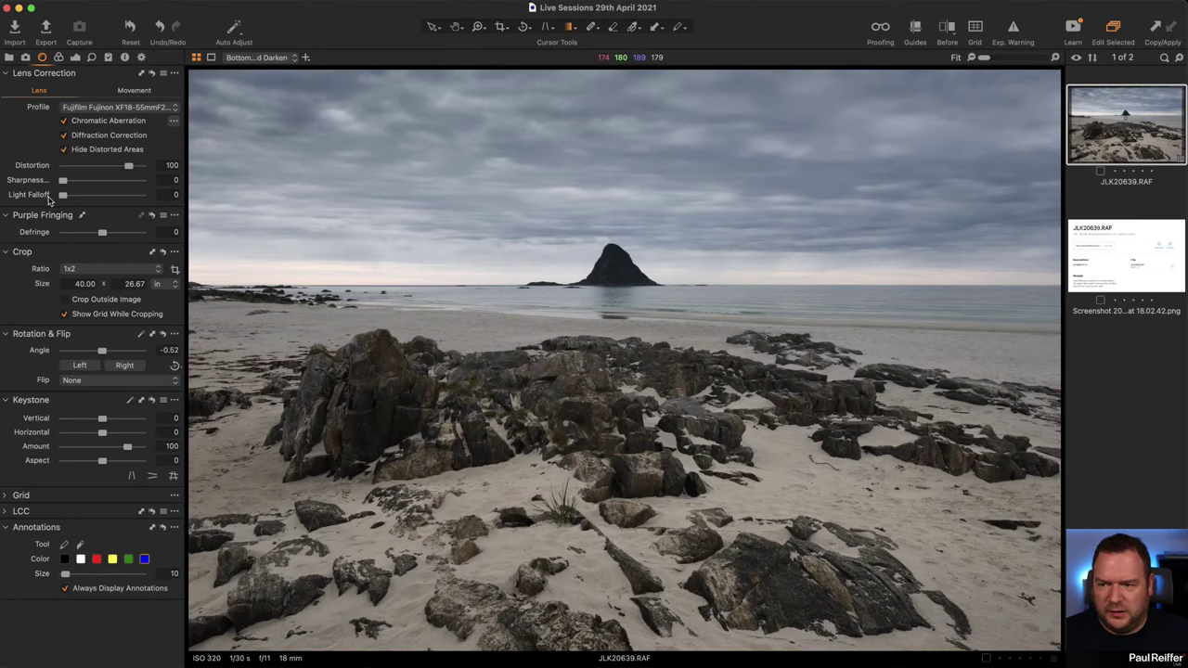
click(75, 58)
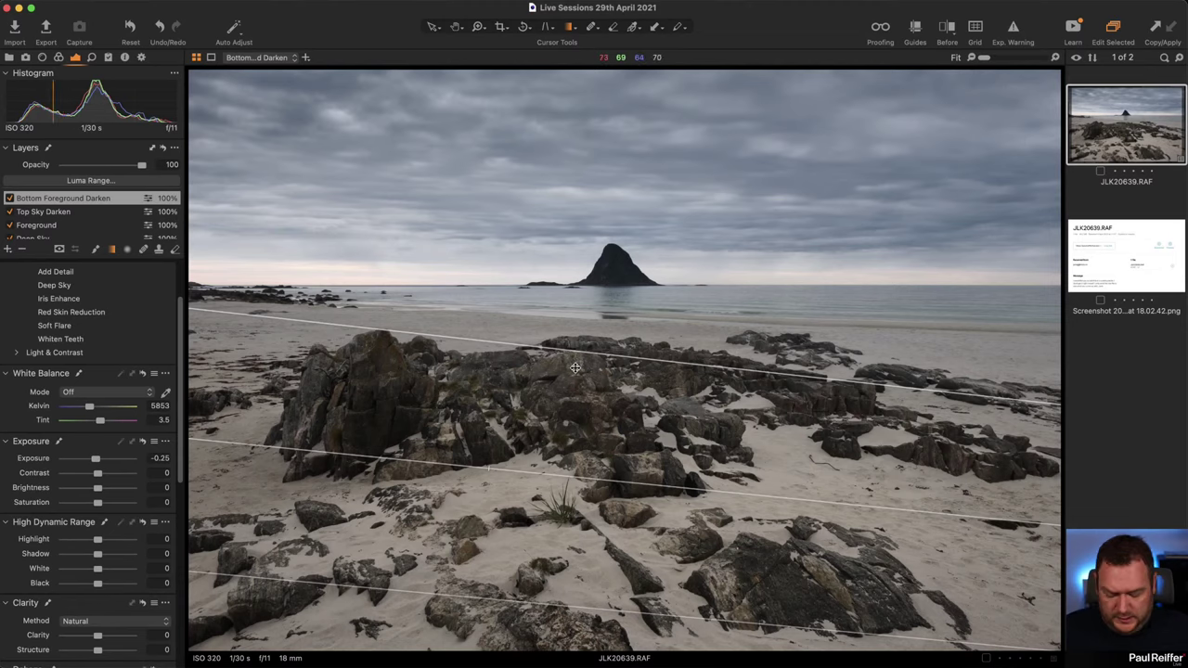
Compare the beach photo before and after editing in split view with the Background layer selected, sweeping the divider across the whole image.
key(y)
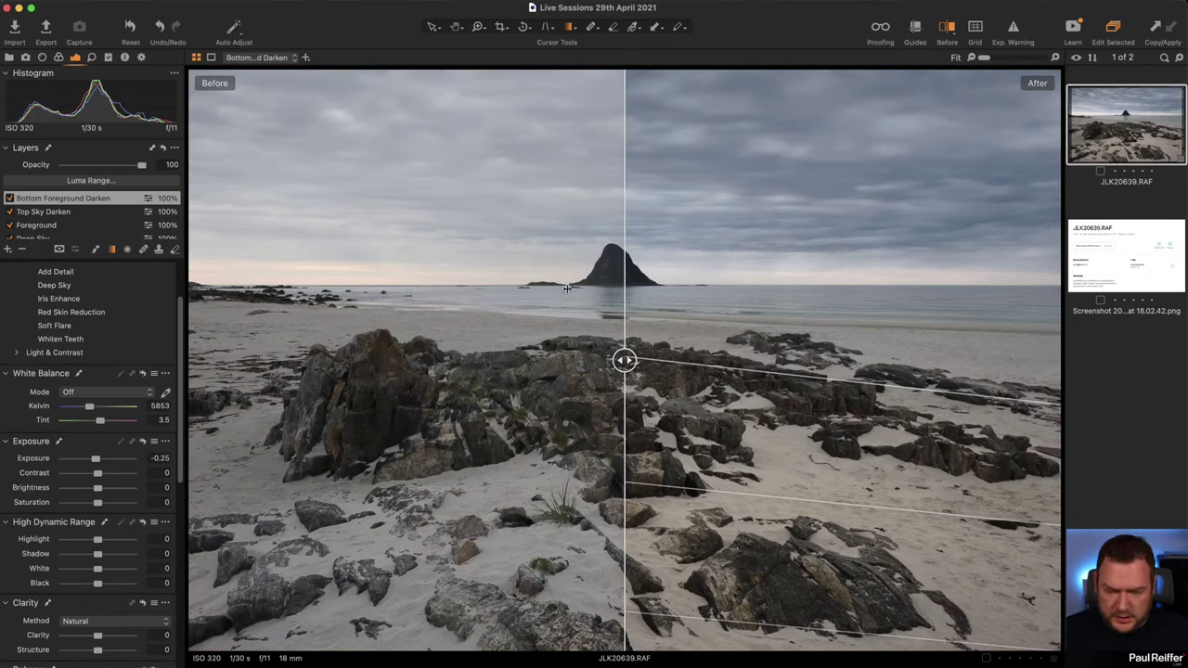
scroll(61, 240, down, 2)
click(57, 233)
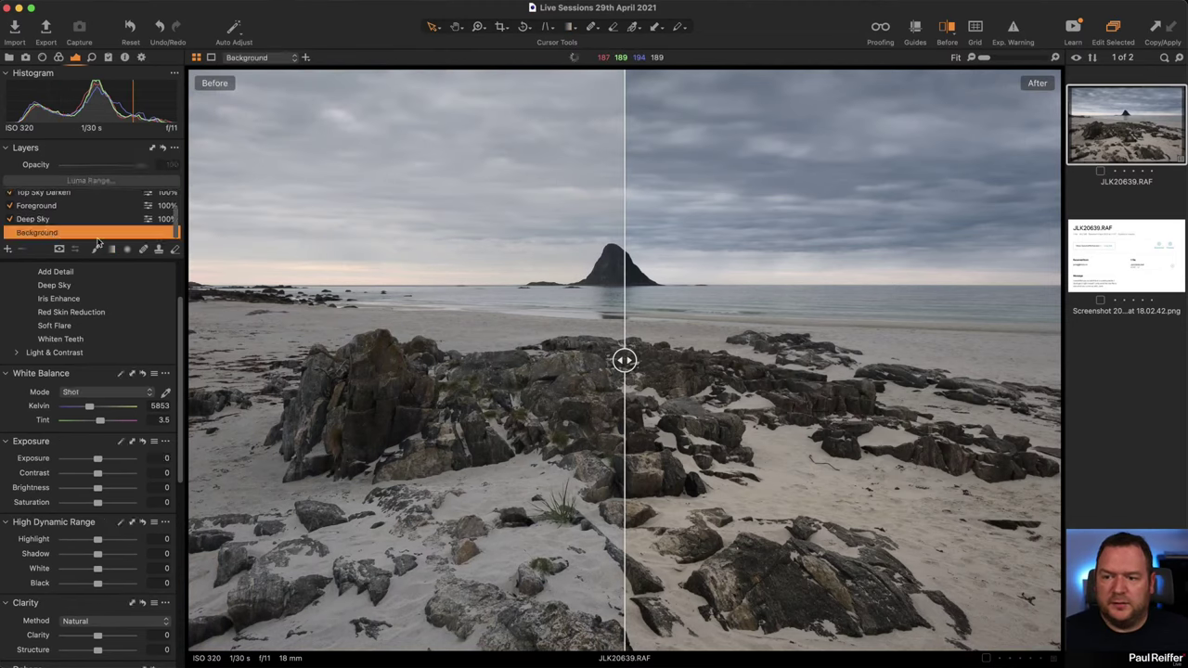
drag(626, 361, 187, 490)
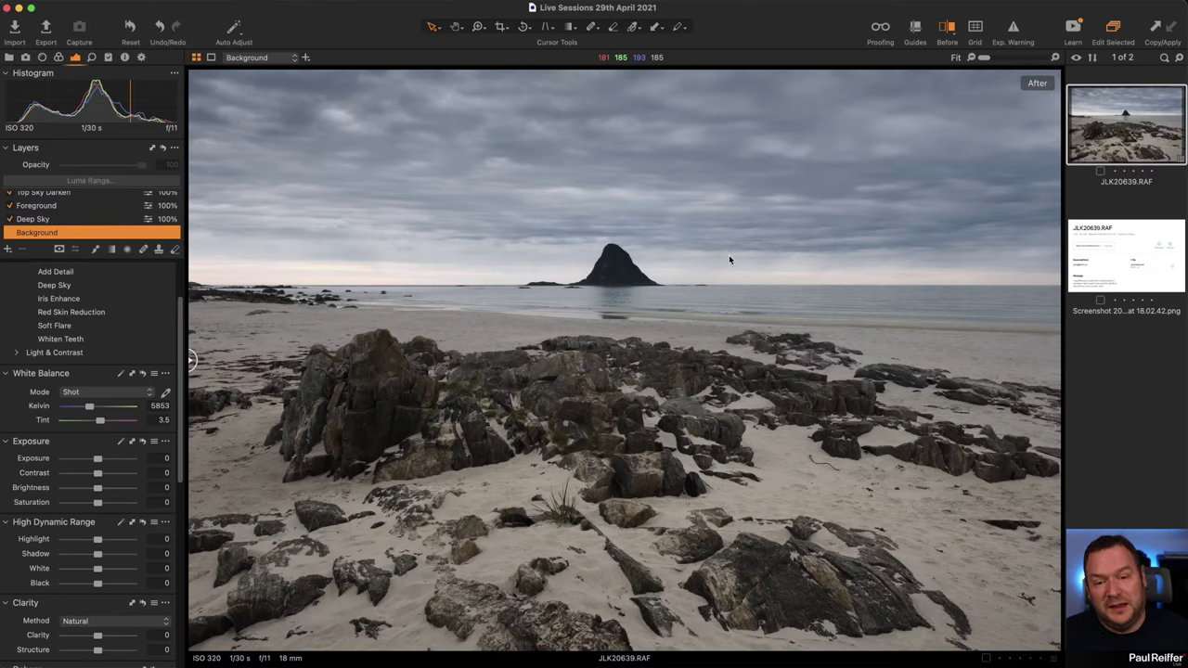
drag(193, 360, 1090, 404)
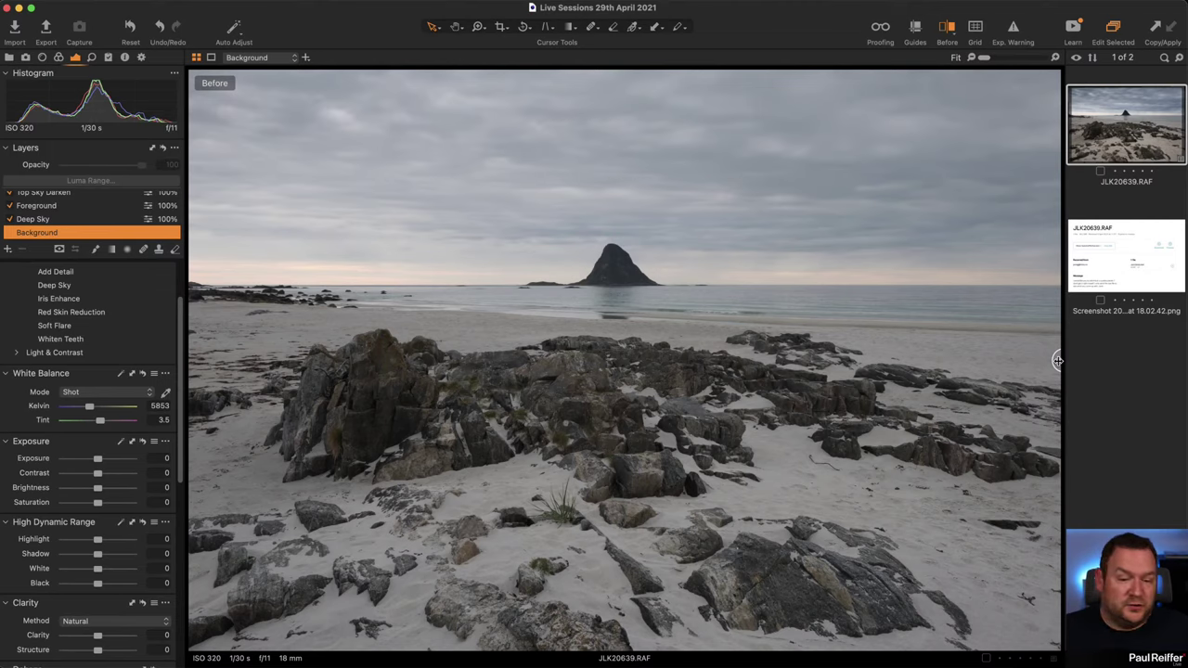
drag(1058, 360, 503, 362)
drag(498, 412, 339, 415)
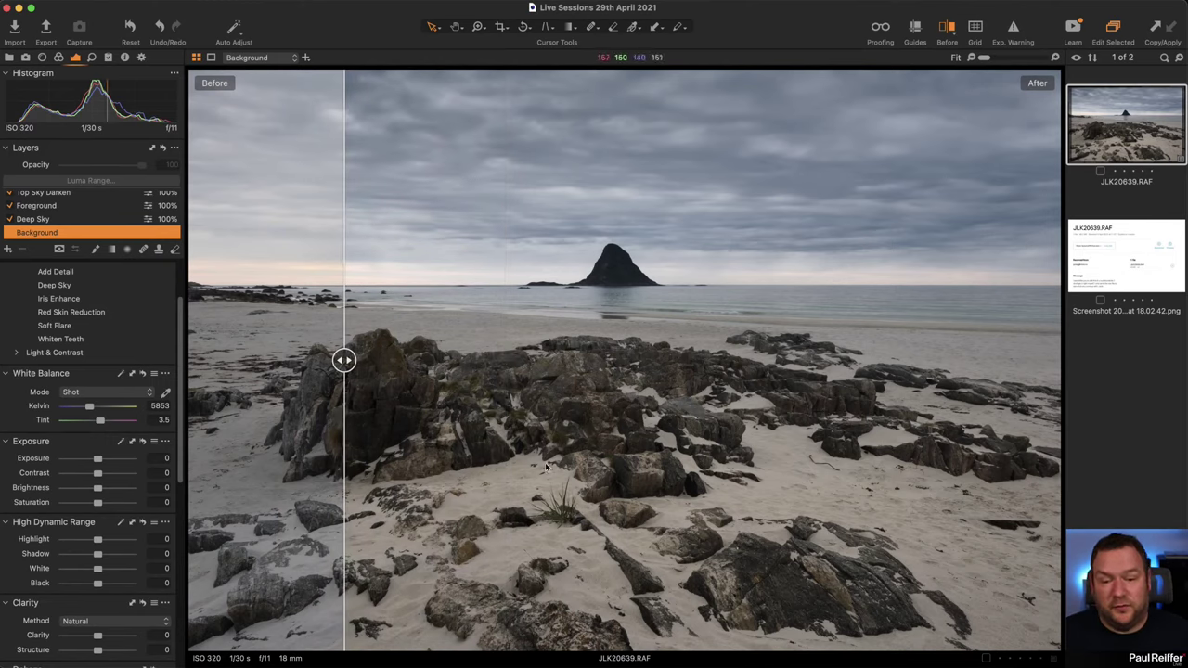
drag(357, 375, 194, 371)
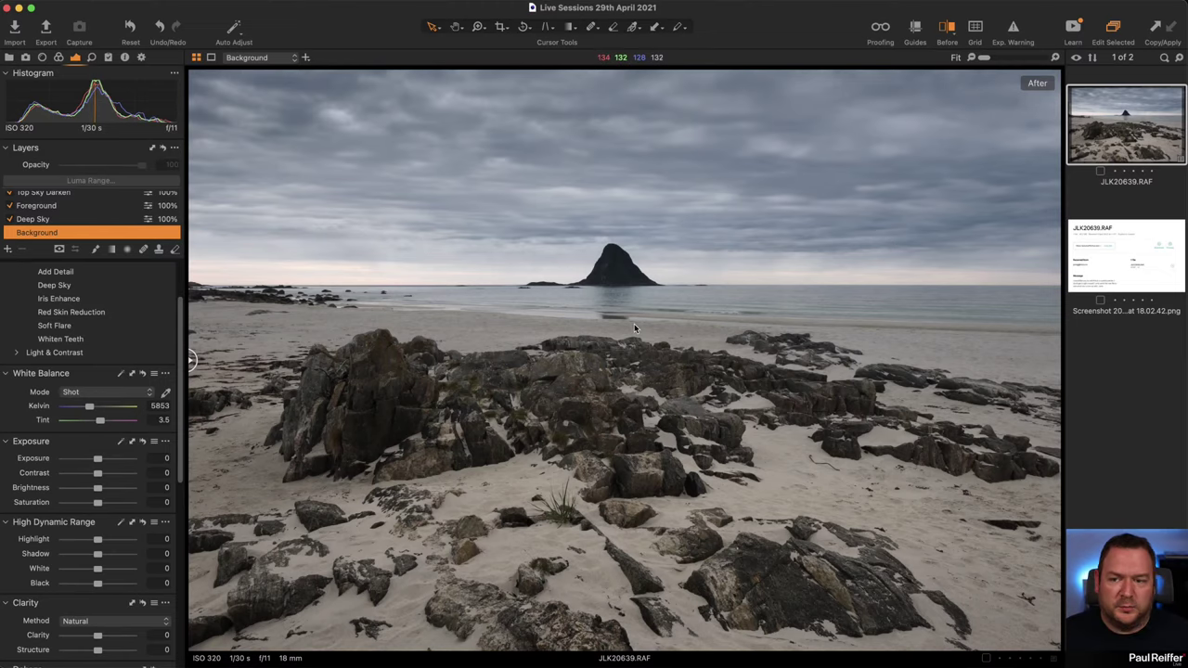
Review the edited airport skyline photo _DSF0381.eip and the tree landscape _DSF0510.eip in their user collections.
click(10, 58)
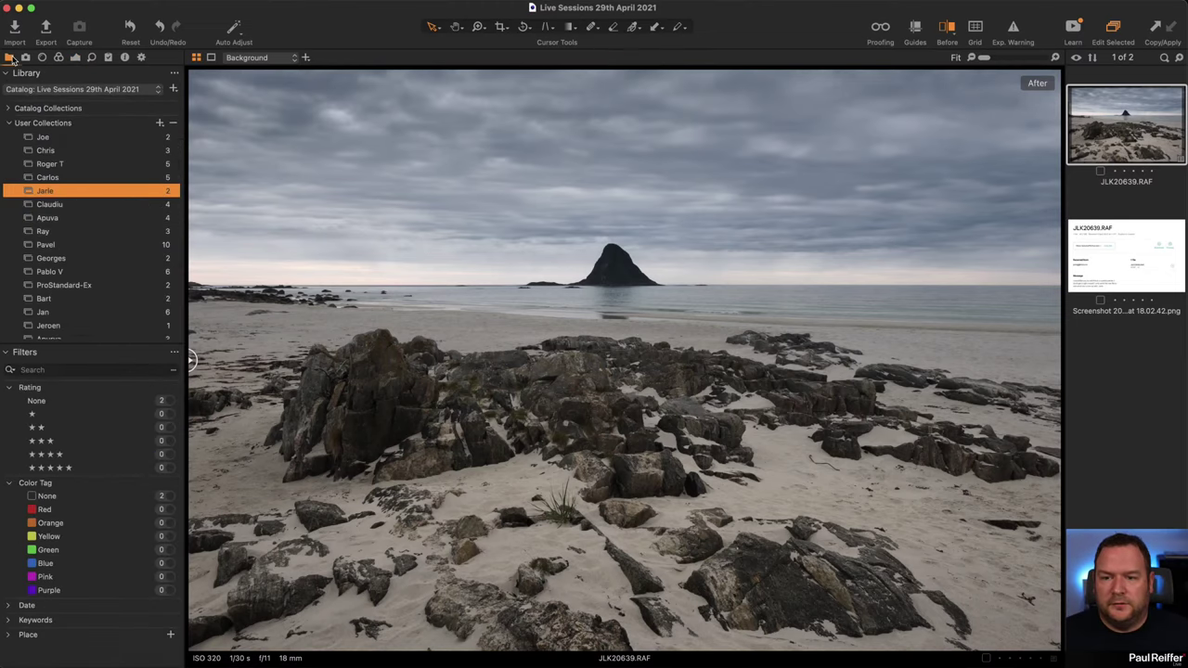
click(54, 178)
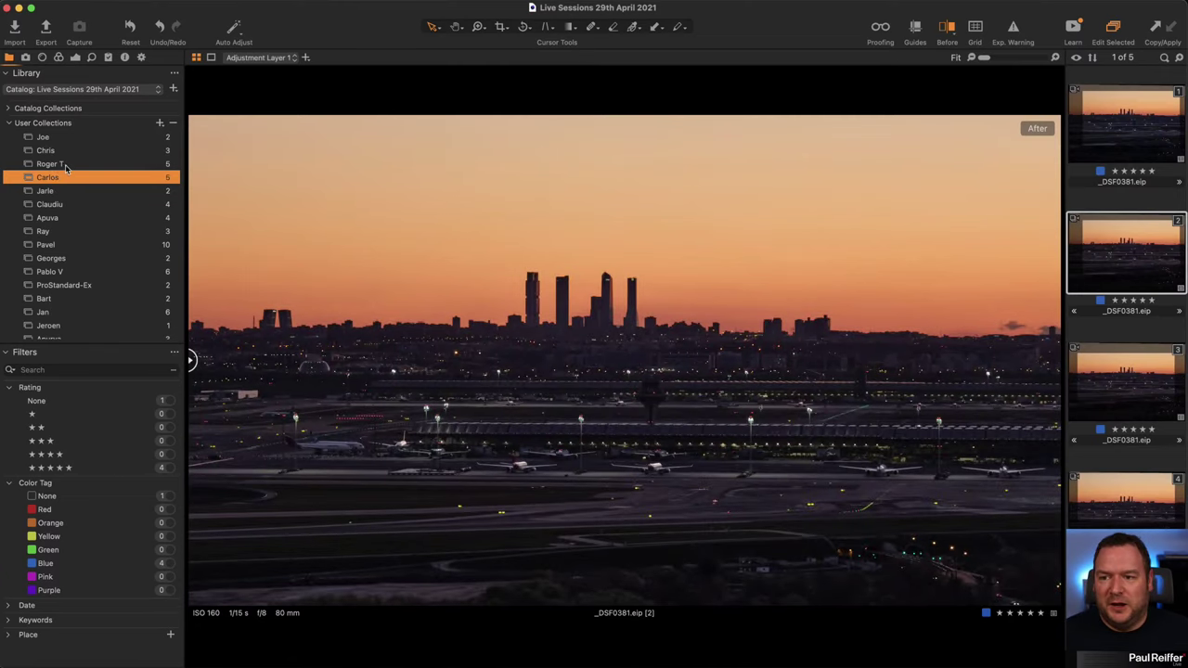
click(67, 164)
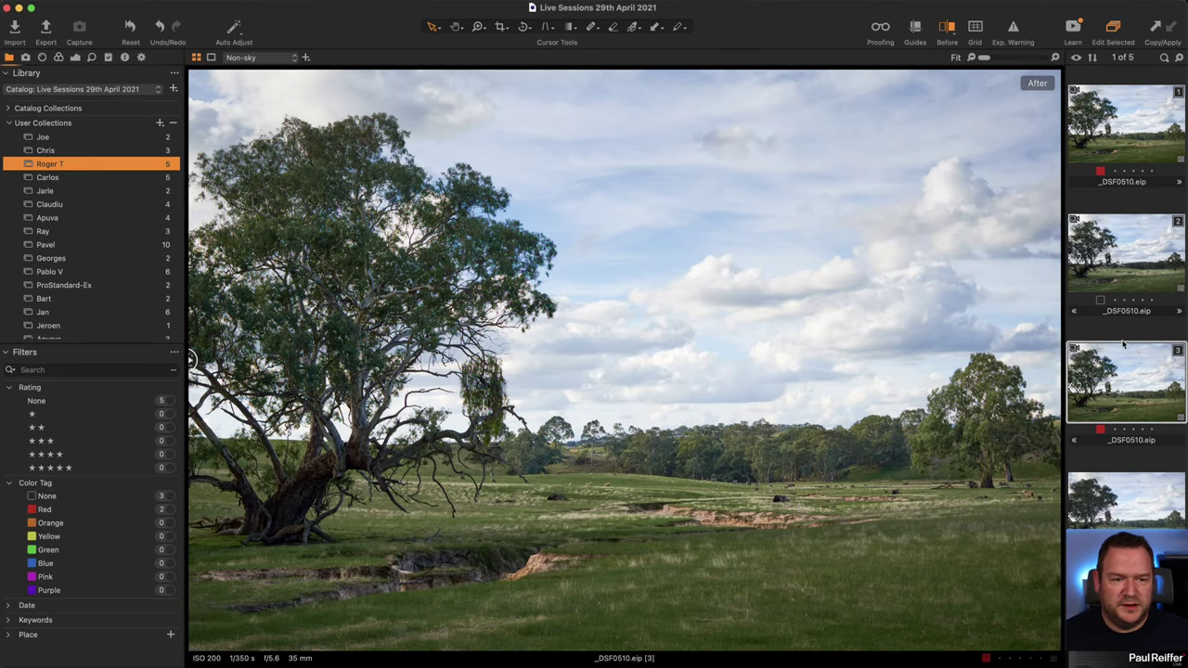
click(1137, 490)
click(1114, 414)
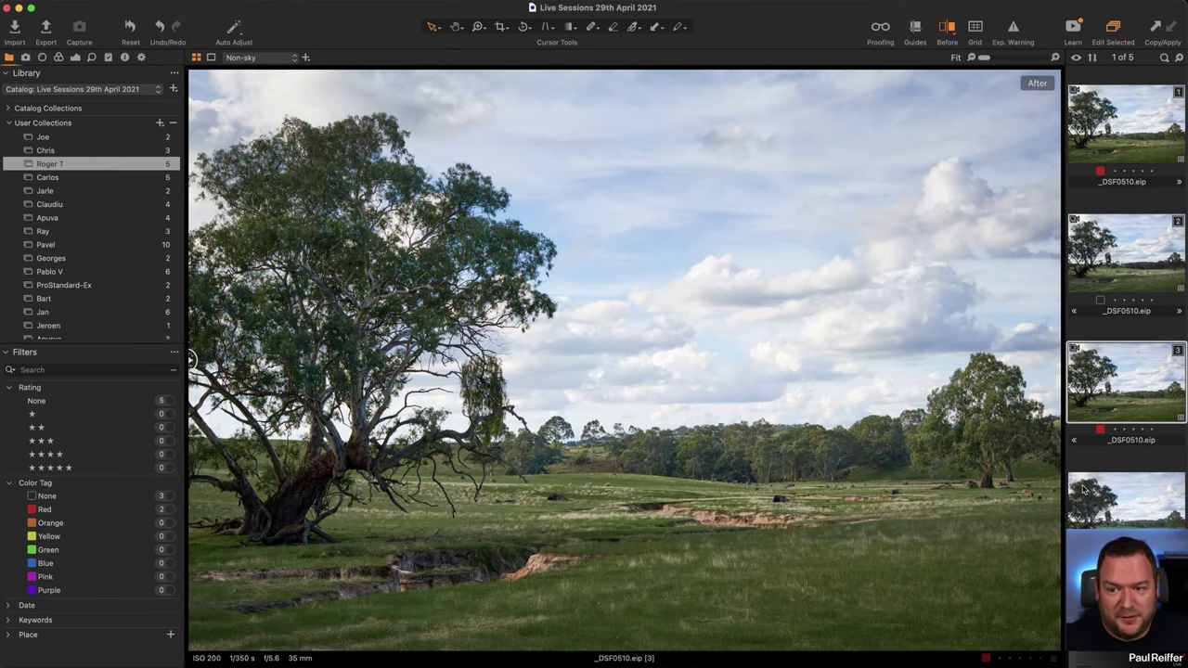
Open the collection with the mountain sunset photo _DSC6384.eip and compare its first and second variants.
click(76, 151)
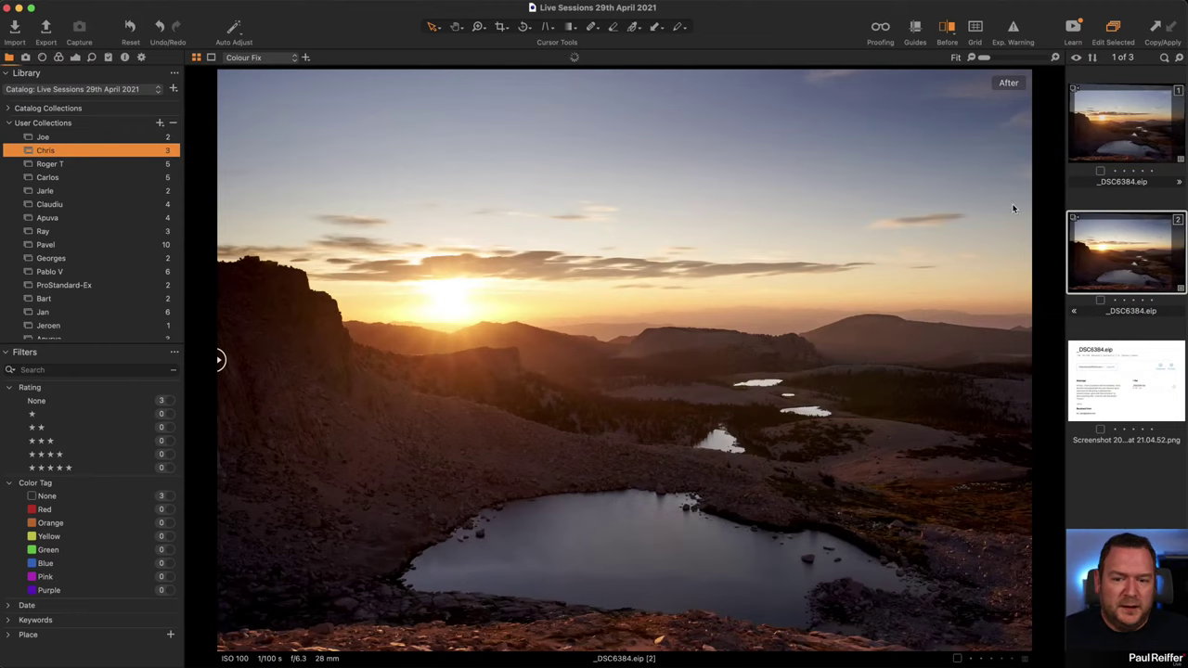
click(1146, 112)
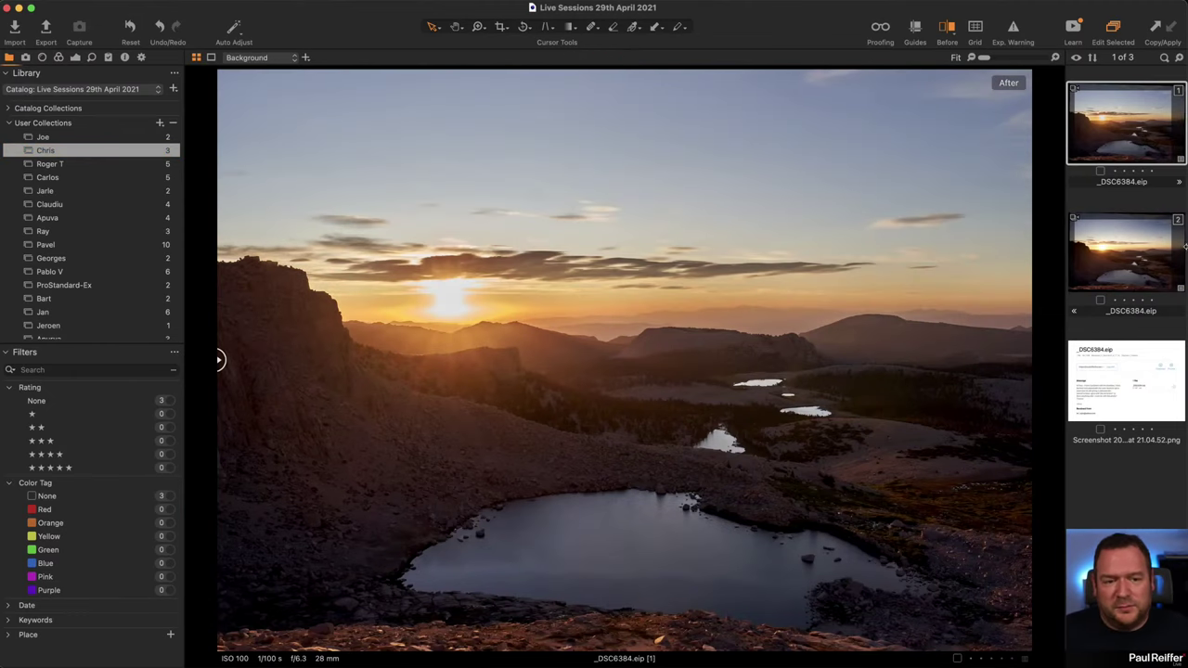
click(1139, 251)
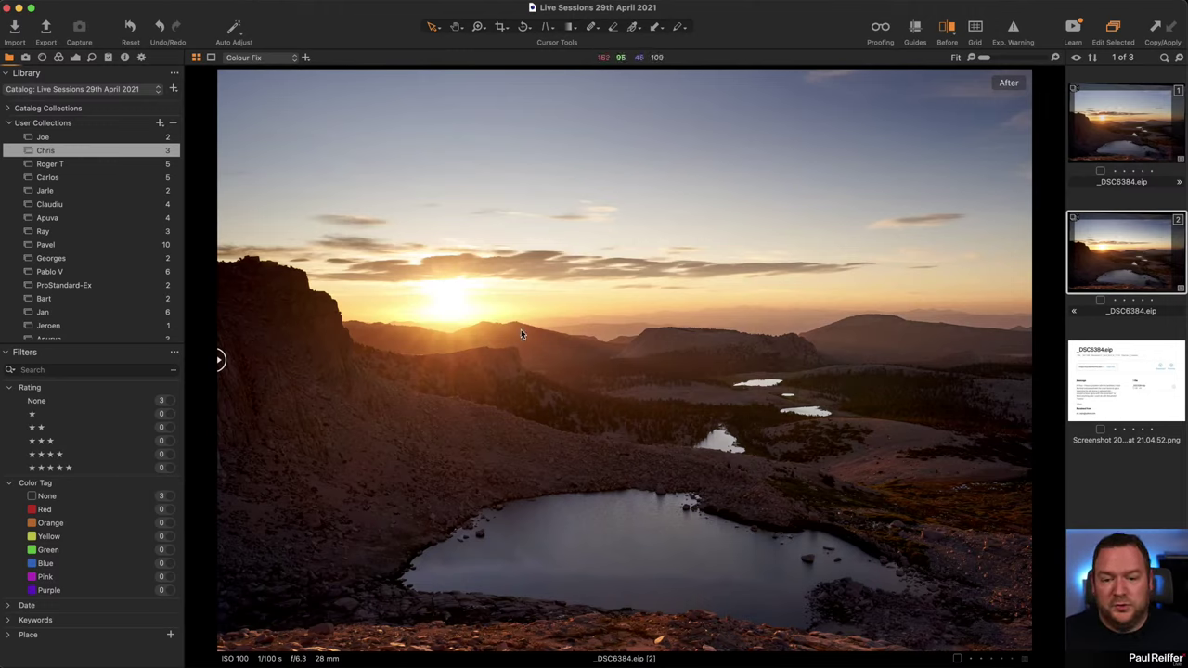
Open the collection with the snowy forest photo R5-B_01096.eip and compare its before and after versions in split view.
click(96, 138)
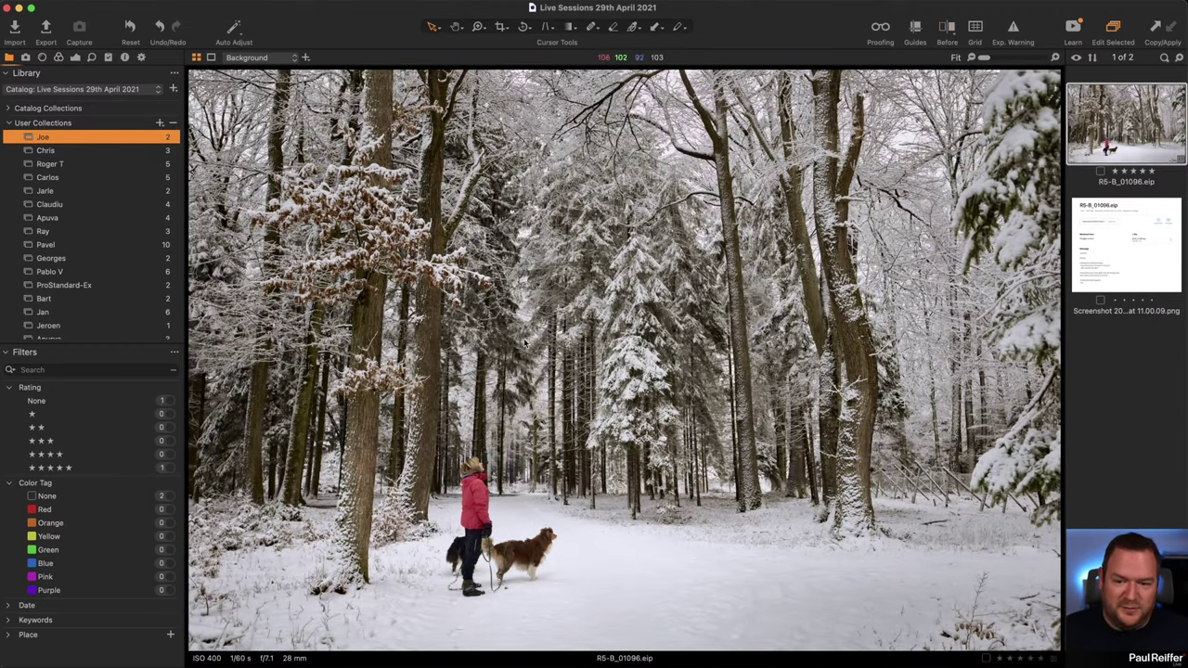
key(y)
drag(617, 359, 190, 360)
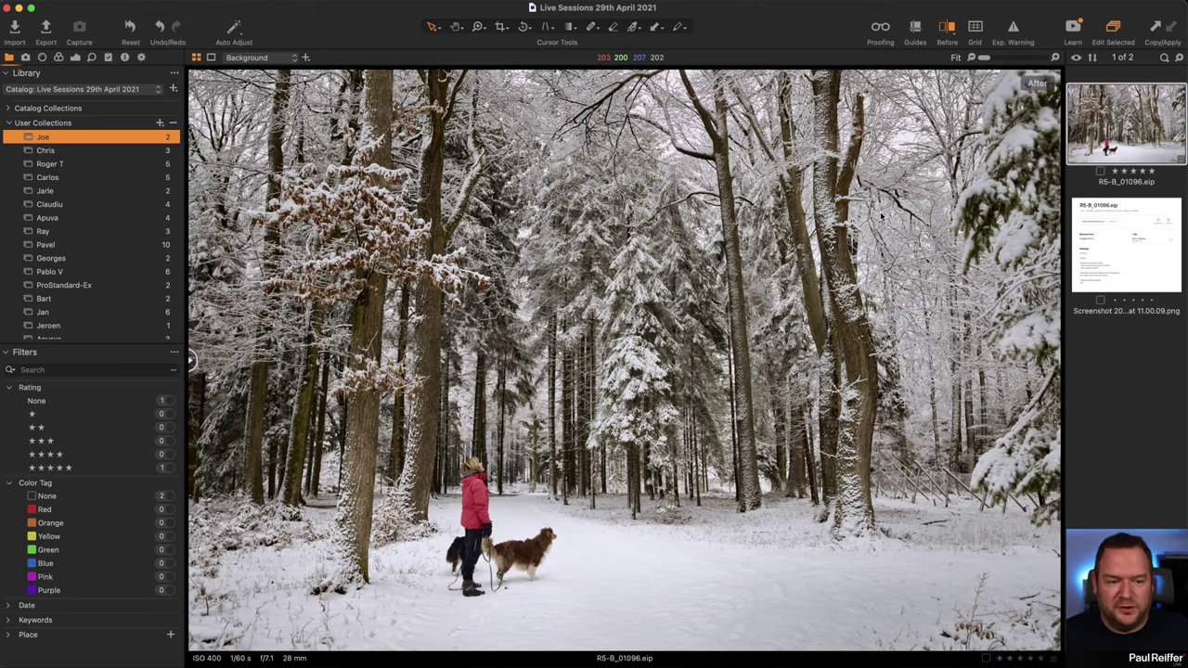